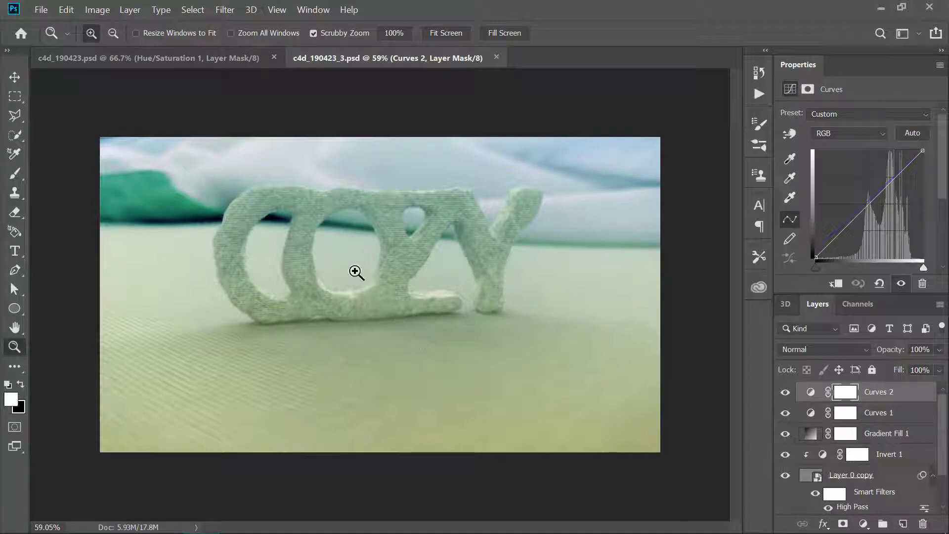
Review the VDP and COZY example composites in Photoshop and examine the COZY lettering up close
left_click(207, 61)
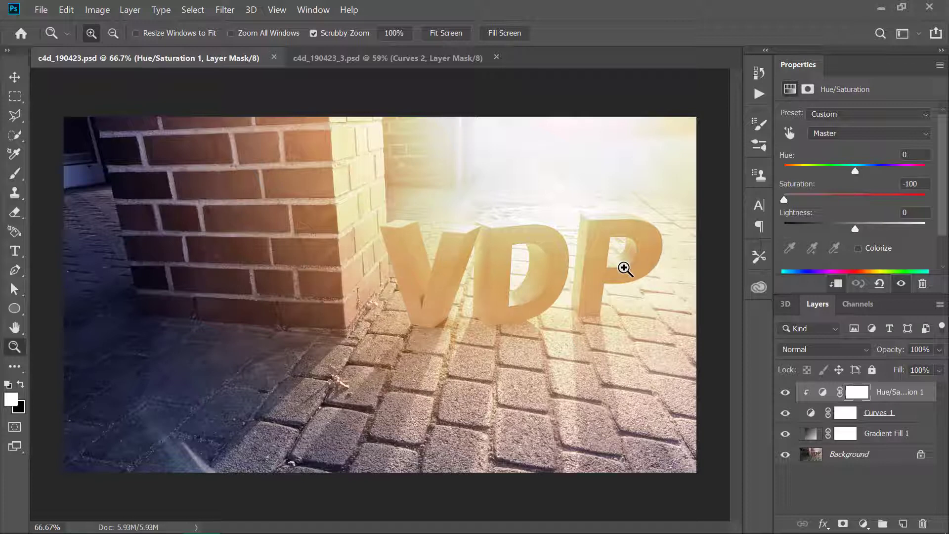
mouse_move(238, 523)
left_click(403, 57)
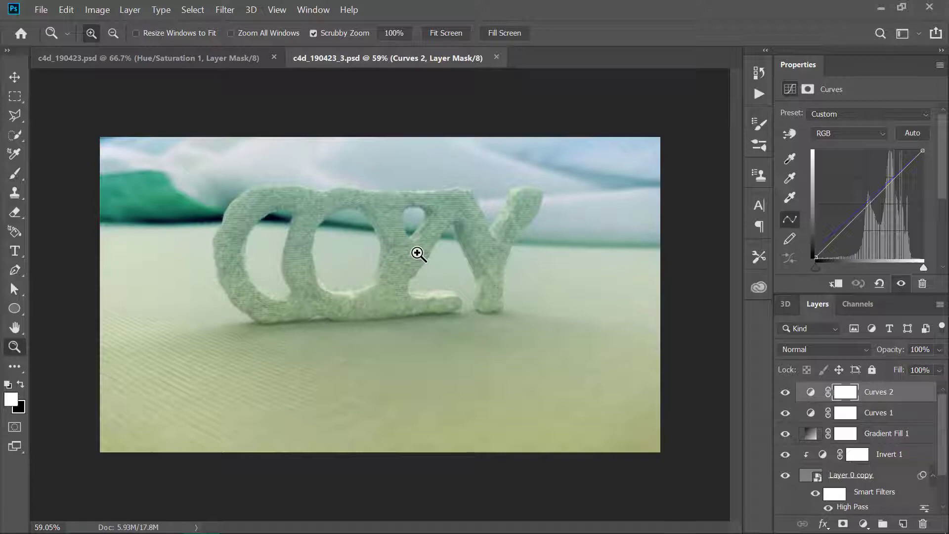
key("alt+Tab")
key("alt+Tab")
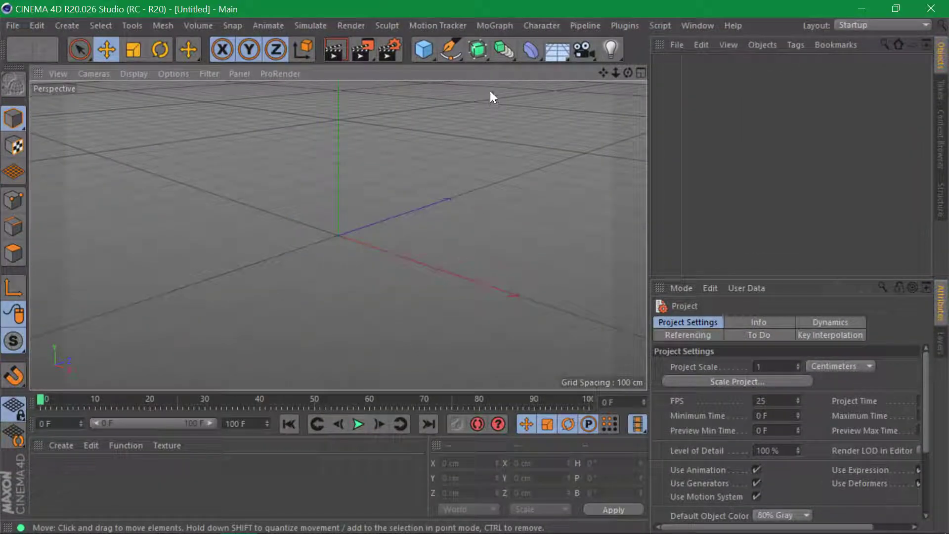
key("alt+Tab")
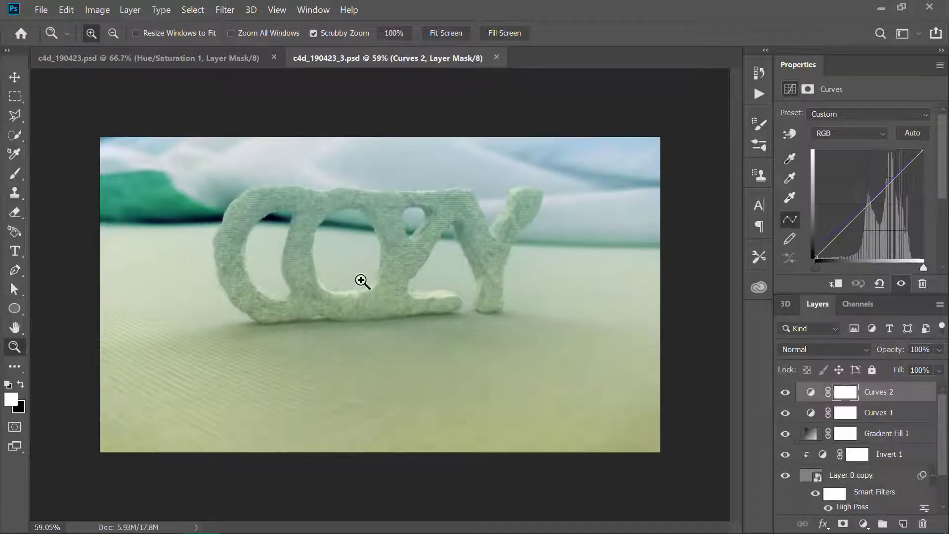
left_click_drag(363, 282, 386, 278)
left_click_drag(472, 279, 469, 299)
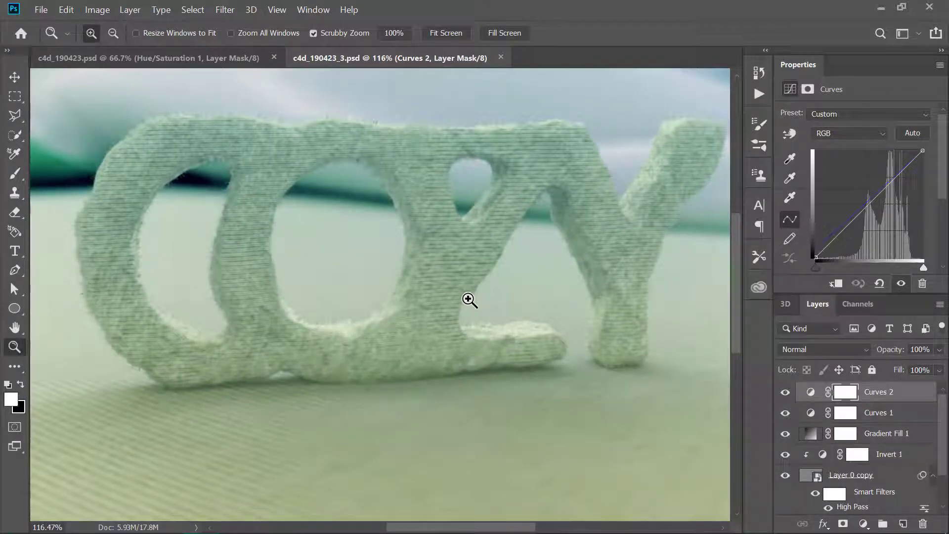
Switch to Cinema 4D and add a MoText object with the text COZY
key("alt+Tab")
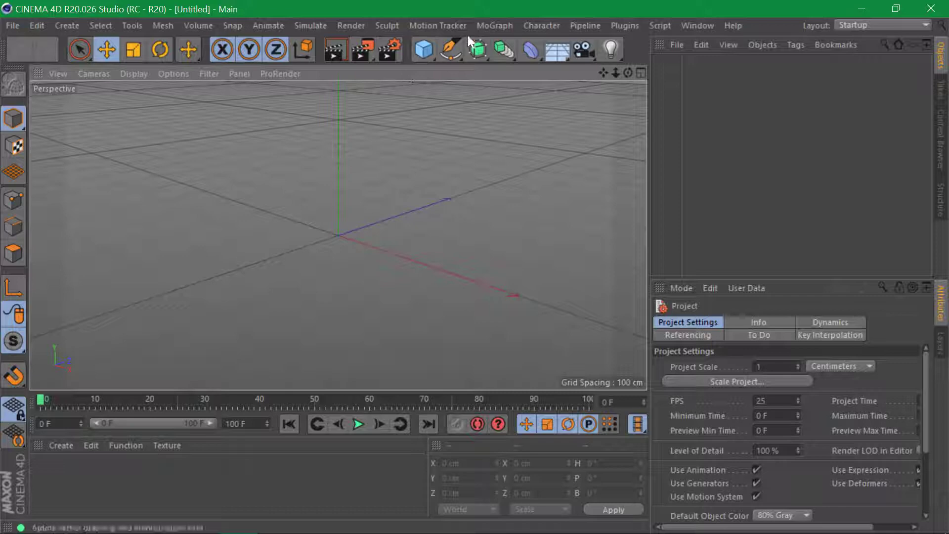
left_click(493, 26)
left_click(530, 265)
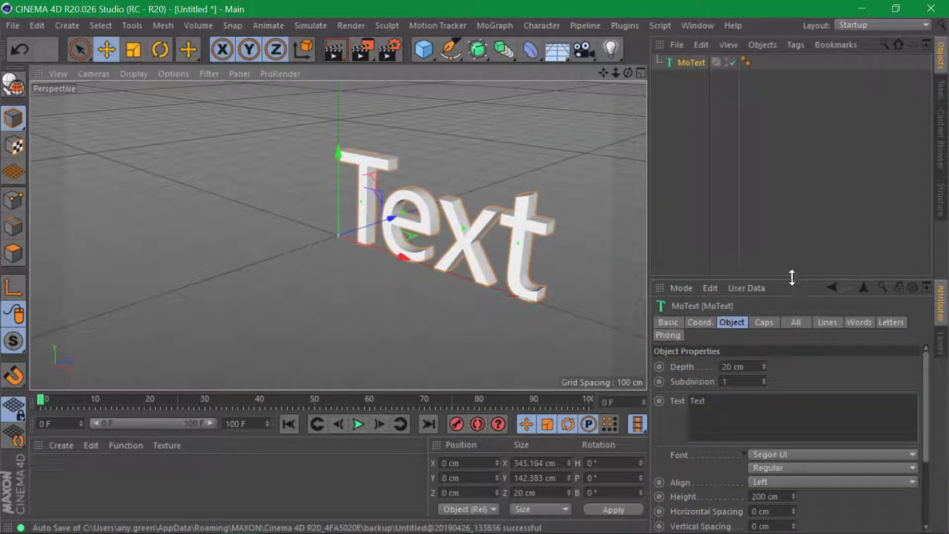
left_click_drag(792, 280, 794, 137)
double_click(698, 261)
type("COZY")
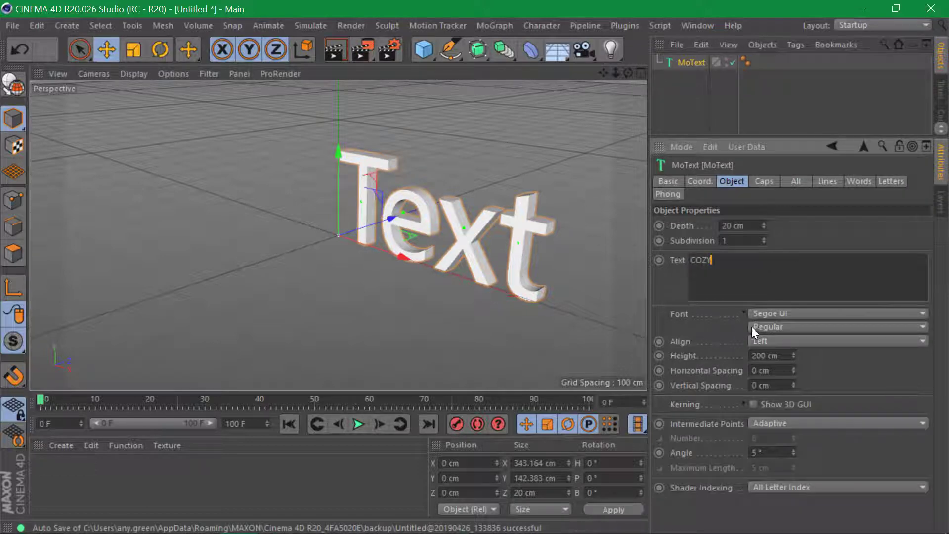
Set the MoText font style to Bold and its alignment to Middle
left_click(778, 326)
left_click(772, 346)
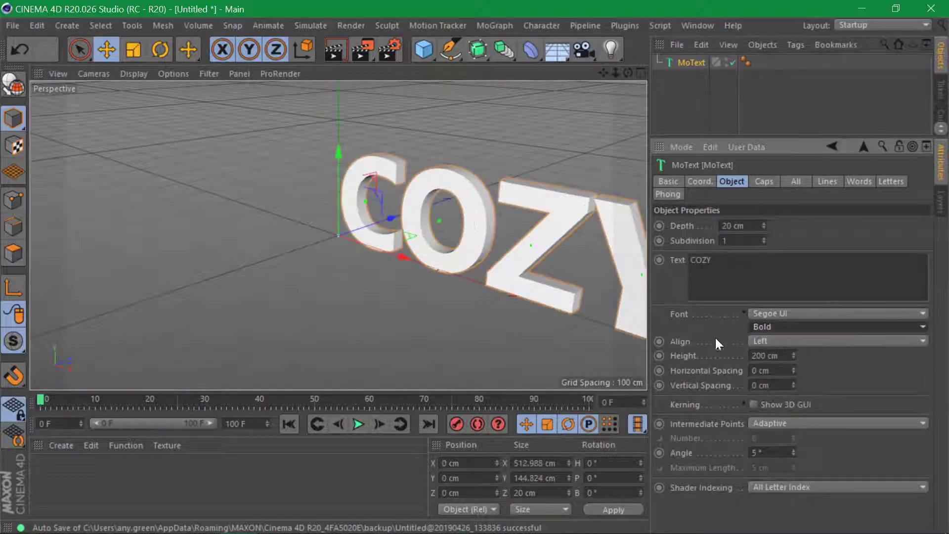
left_click(785, 340)
left_click(784, 368)
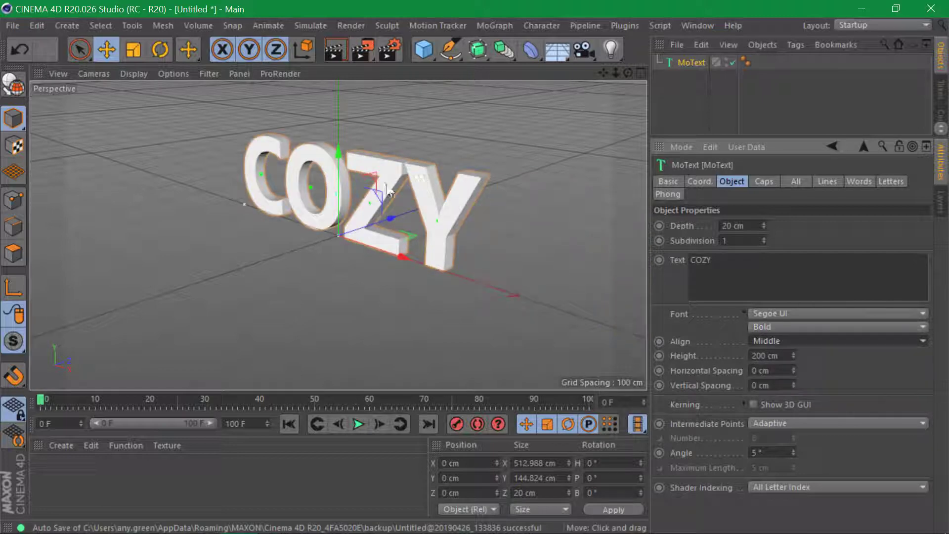
left_click_drag(347, 201, 408, 187, "alt")
middle_click_drag(409, 187, 452, 192, "alt")
scroll(445, 185, "up", 2)
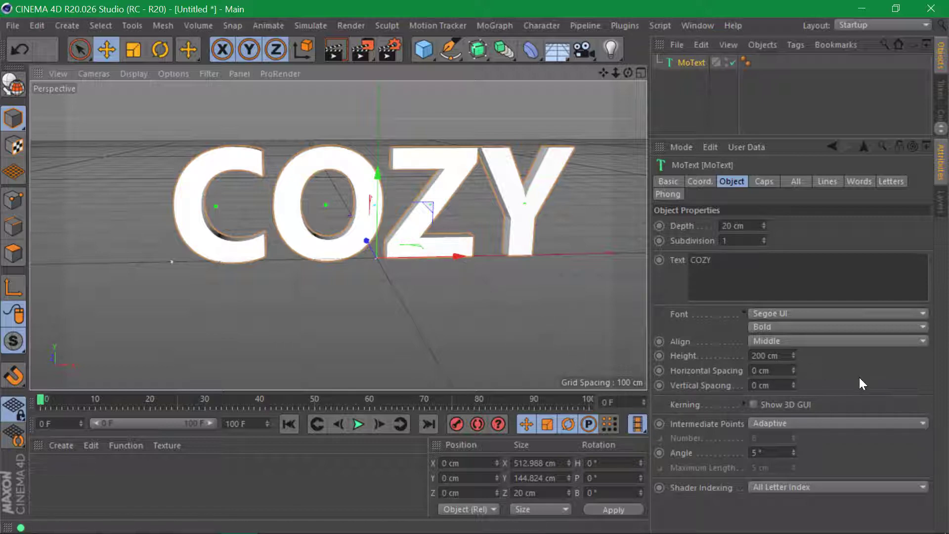
Show the 3D kerning handles and tighten the spacing between all letters until COZY overlaps and is about 372 cm wide
key("super+plus")
key("super+plus")
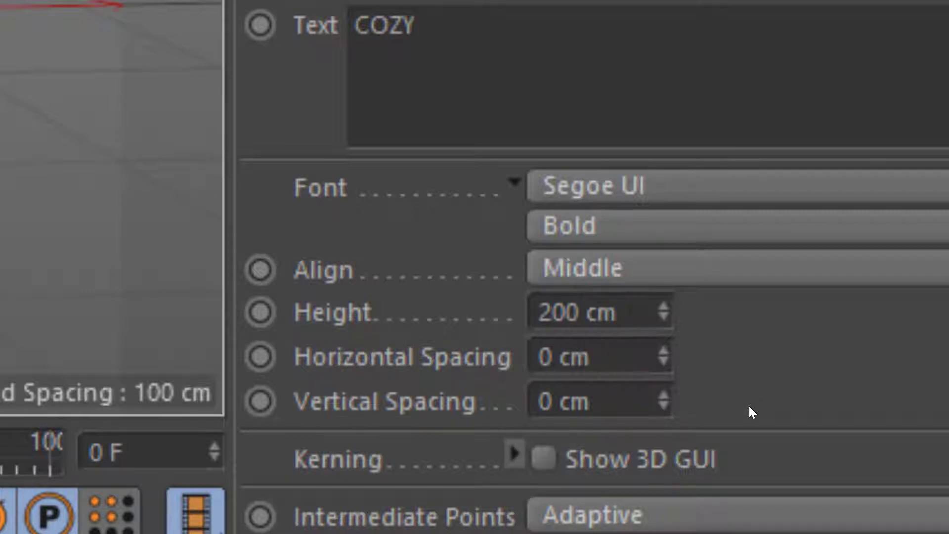
left_click(544, 458)
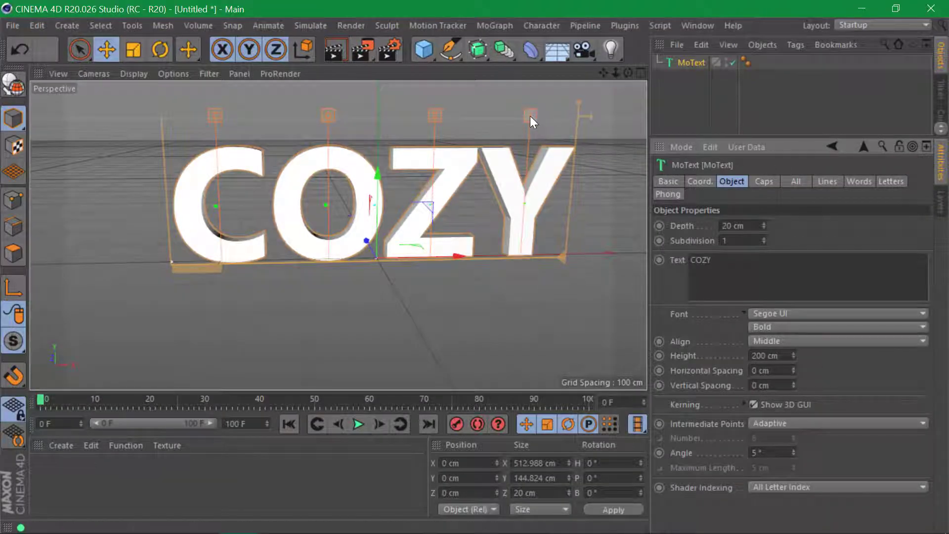
left_click_drag(529, 116, 518, 117)
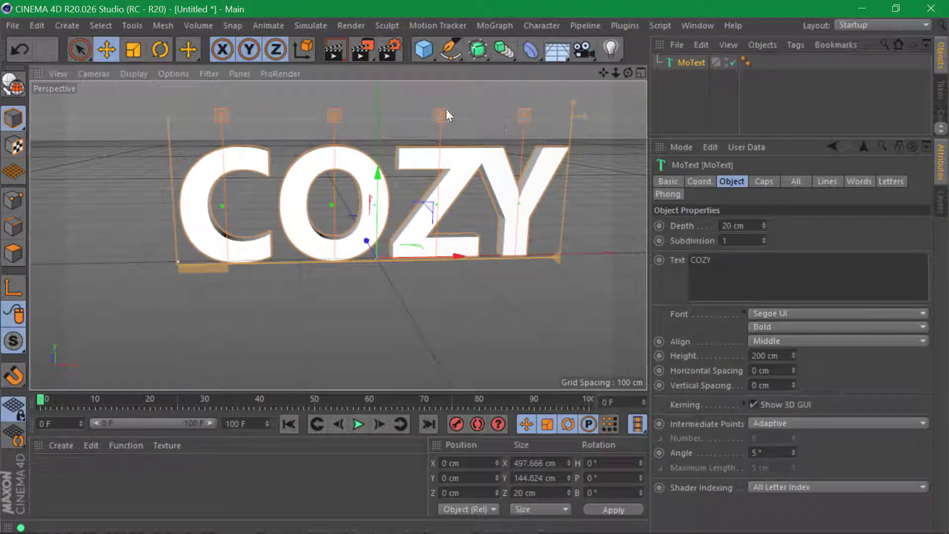
left_click_drag(434, 110, 398, 117)
left_click_drag(352, 113, 313, 117)
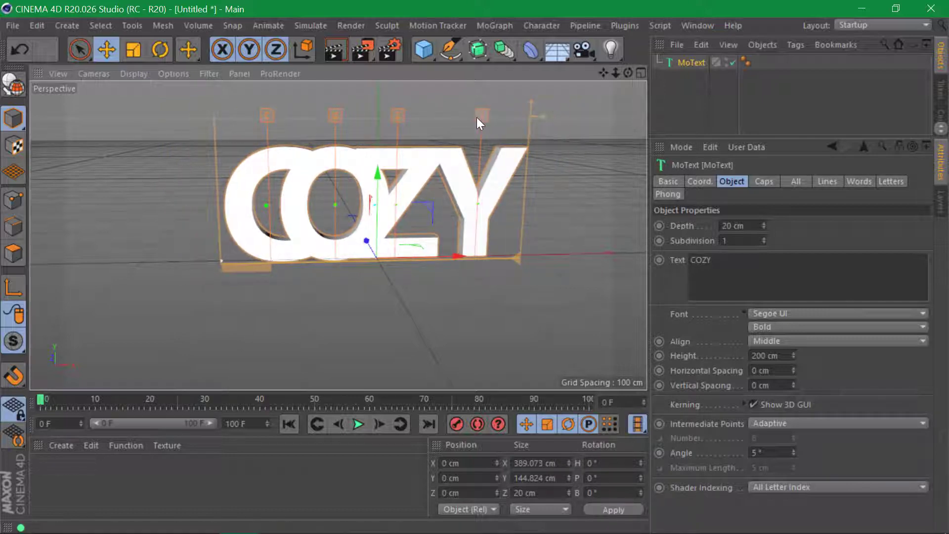
left_click_drag(477, 117, 469, 119)
left_click_drag(301, 258, 334, 249, "alt")
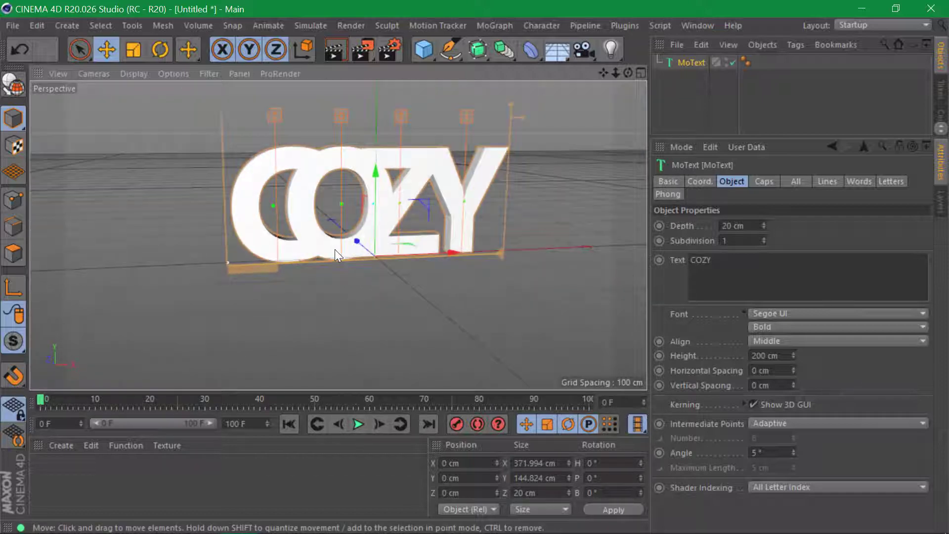
scroll(398, 186, "up", 5)
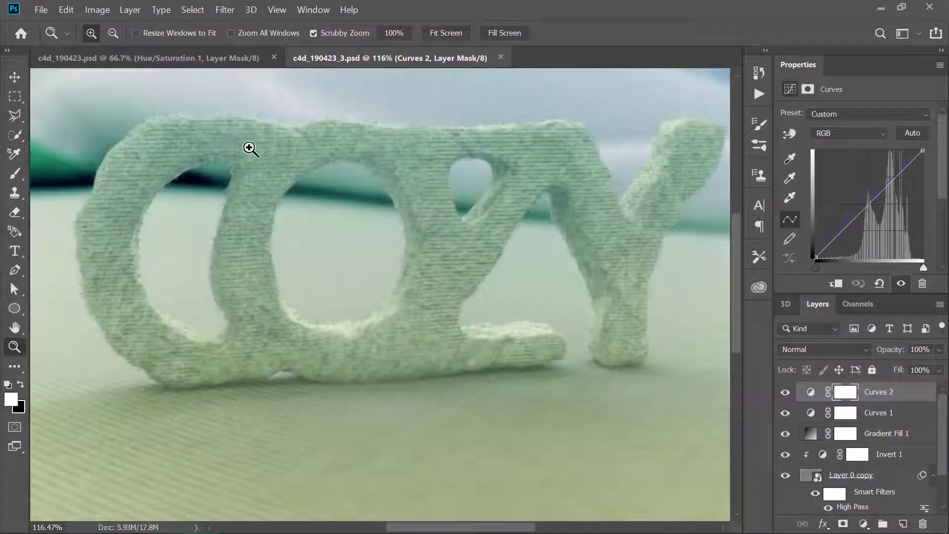
Add a Volume Builder and make the MoText object its child
key("alt+Tab")
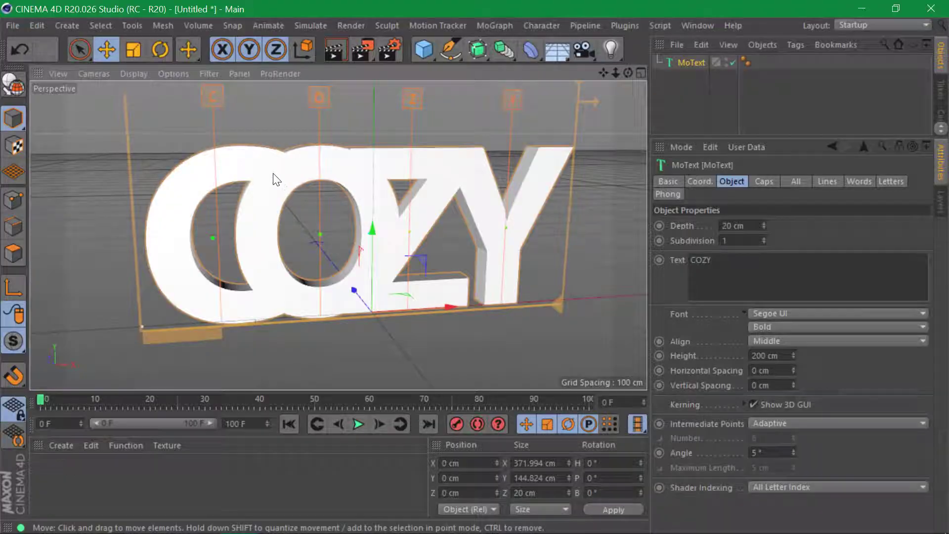
mouse_move(276, 180)
left_mouse_down("alt")
mouse_move(313, 180)
mouse_move(265, 166)
left_mouse_up("alt")
scroll(272, 158, "up", 5)
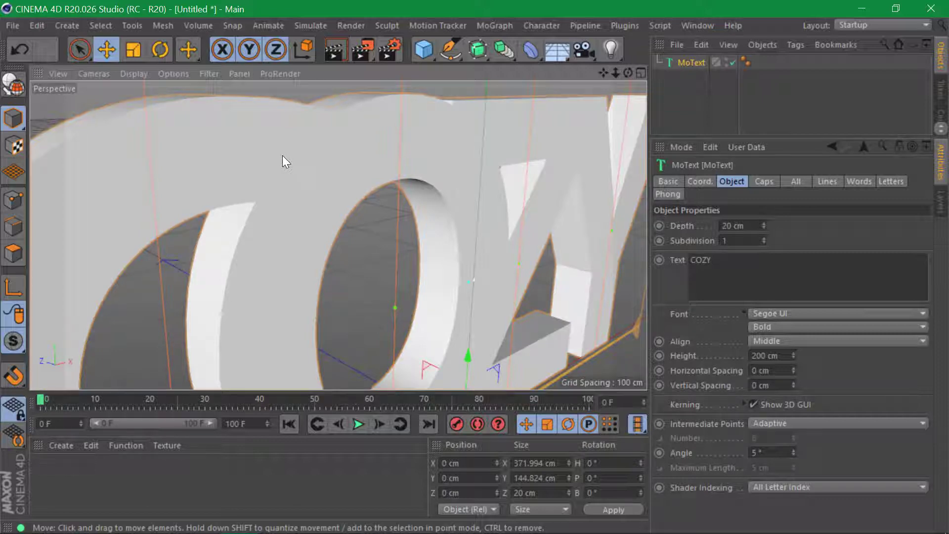
scroll(364, 152, "down", 5)
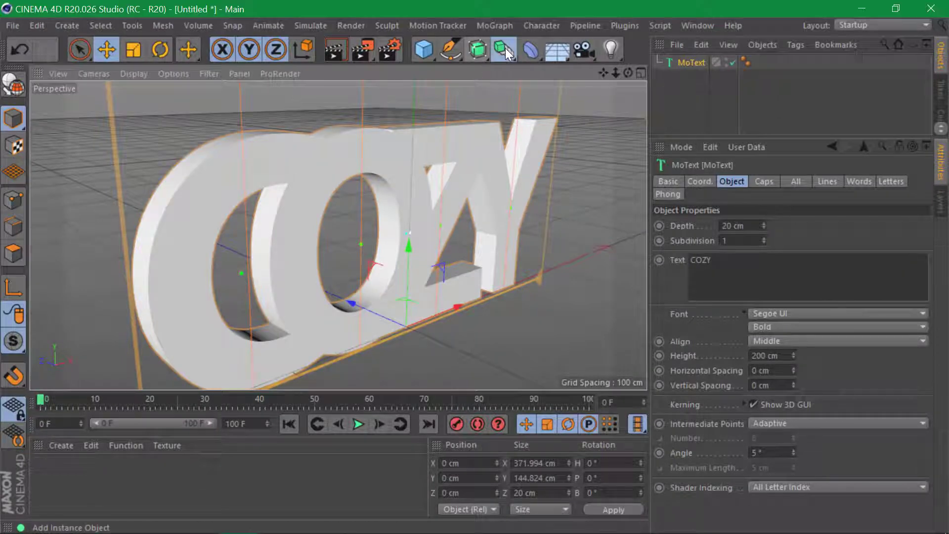
left_click(505, 49)
left_click(543, 178)
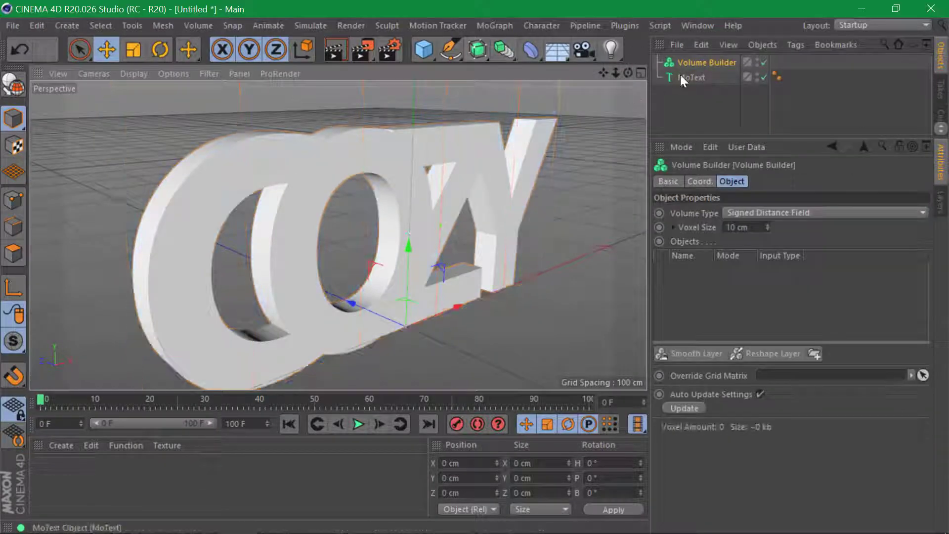
left_click_drag(680, 75, 691, 59)
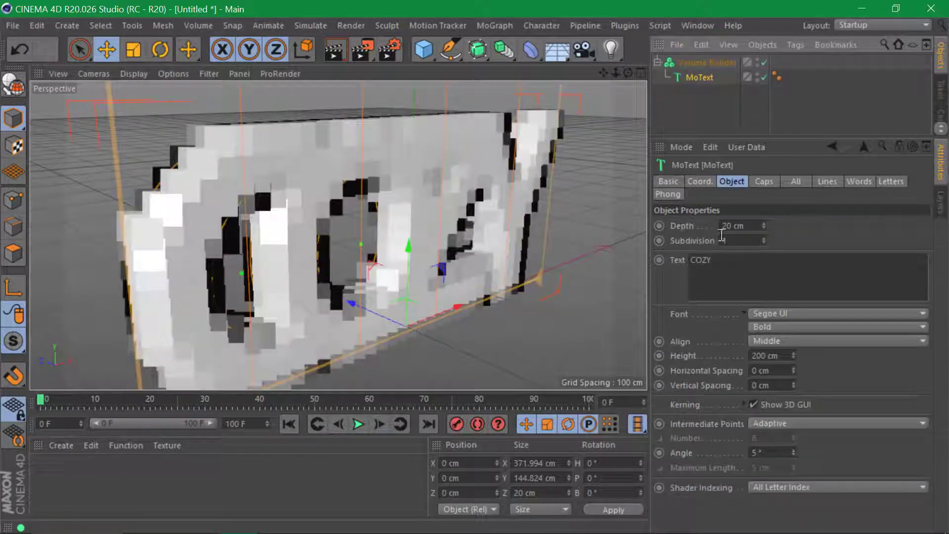
left_click(716, 65)
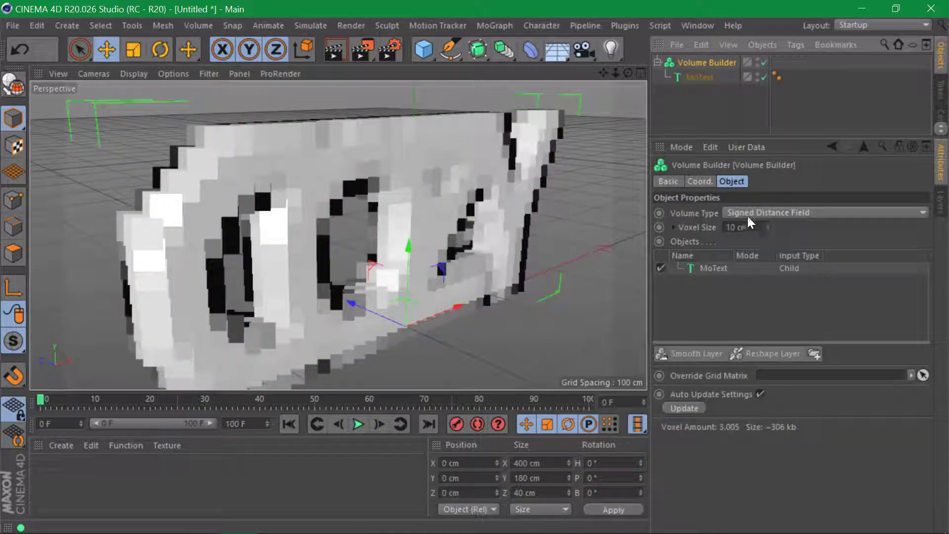
Set the Volume Builder's voxel size to 1 cm and add a Smooth Layer to it
double_click(741, 227)
type("1")
key("Return")
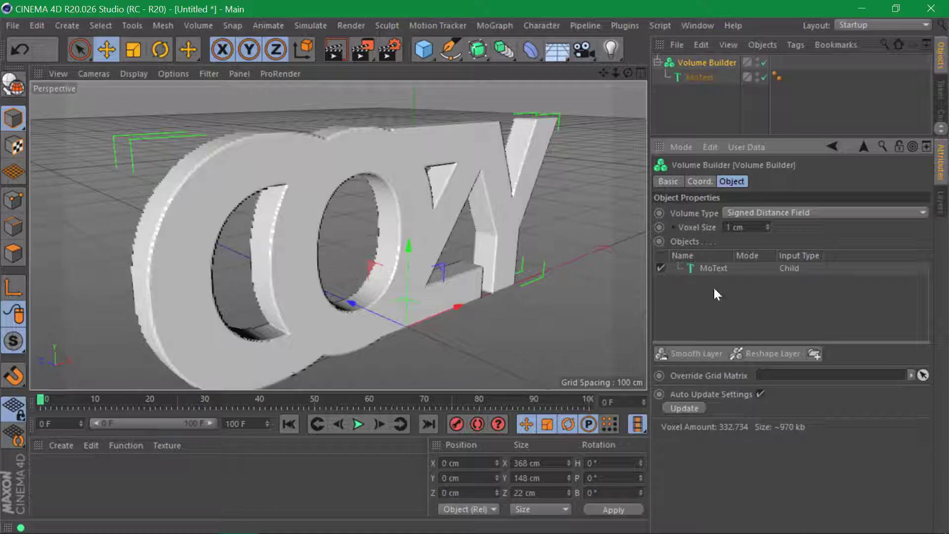
left_click(717, 353)
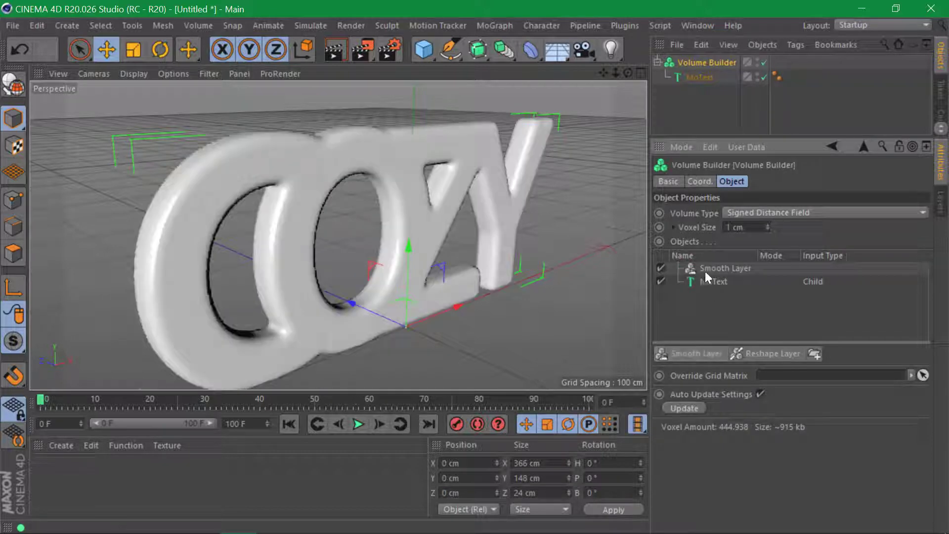
Add a Volume Mesher and make the Volume Builder its child
left_click(505, 50)
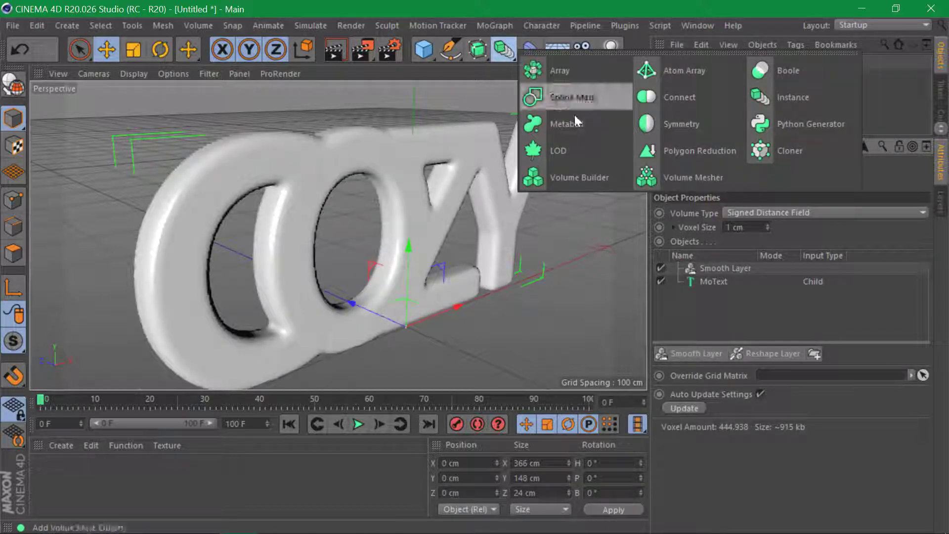
left_click(707, 182)
left_click_drag(690, 76, 693, 60)
left_click(690, 113)
scroll(385, 192, "down", 3)
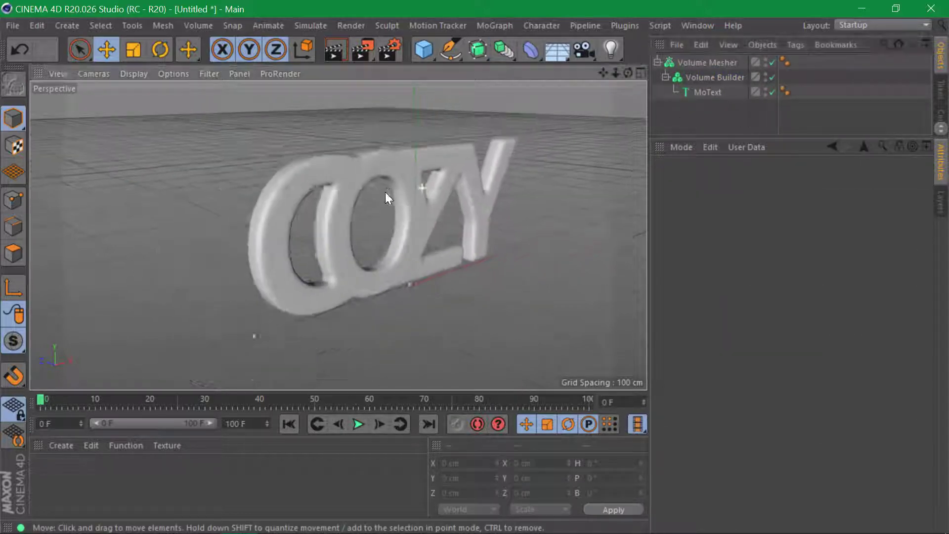
left_click_drag(385, 192, 435, 173, "alt")
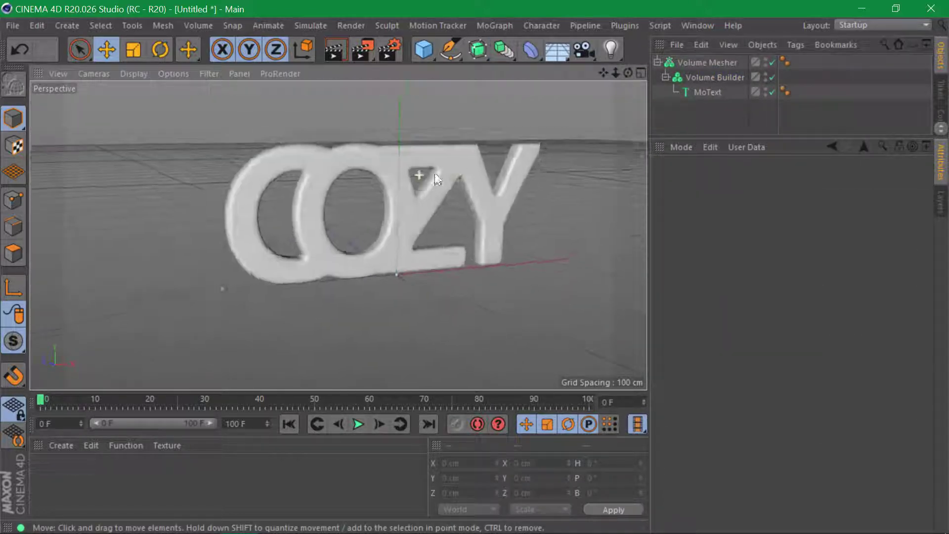
scroll(452, 168, "up", 3)
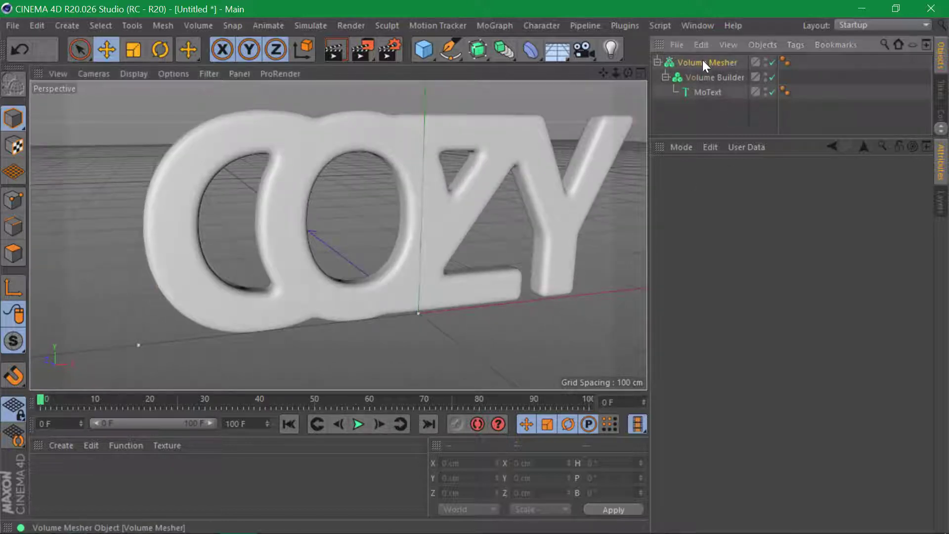
Set the Volume Builder's Smooth Layer to a Voxel Distance of 3 and 2 iterations
left_click(702, 62)
left_click(703, 78)
left_click(696, 353)
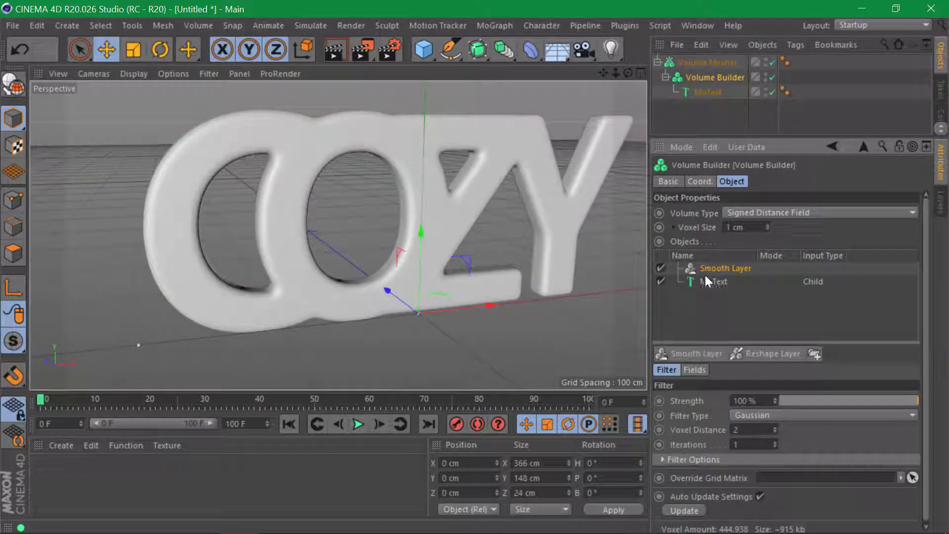
left_click(750, 430)
type("3")
left_click(751, 444)
type("2")
key("Return")
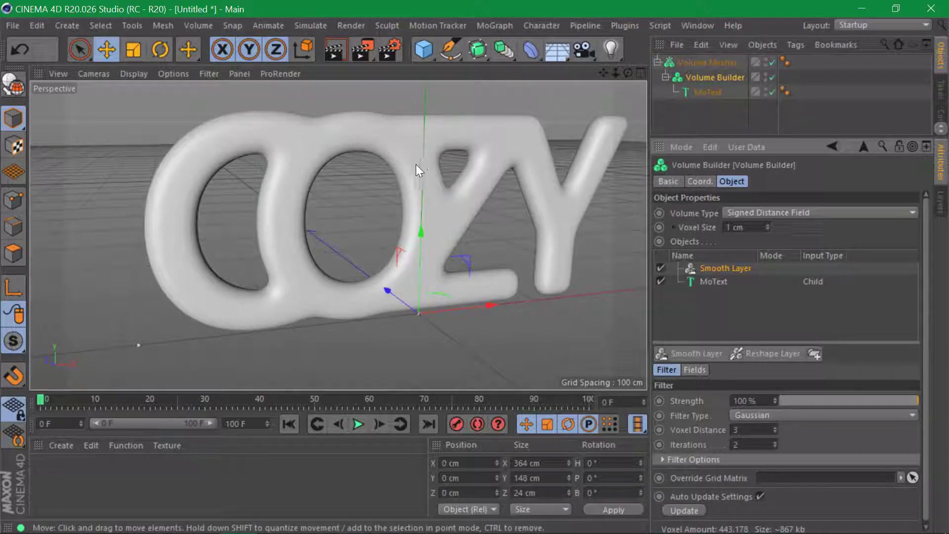
Set the MoText object's depth to 40 cm
left_click_drag(392, 175, 338, 155, "alt")
left_click(722, 91)
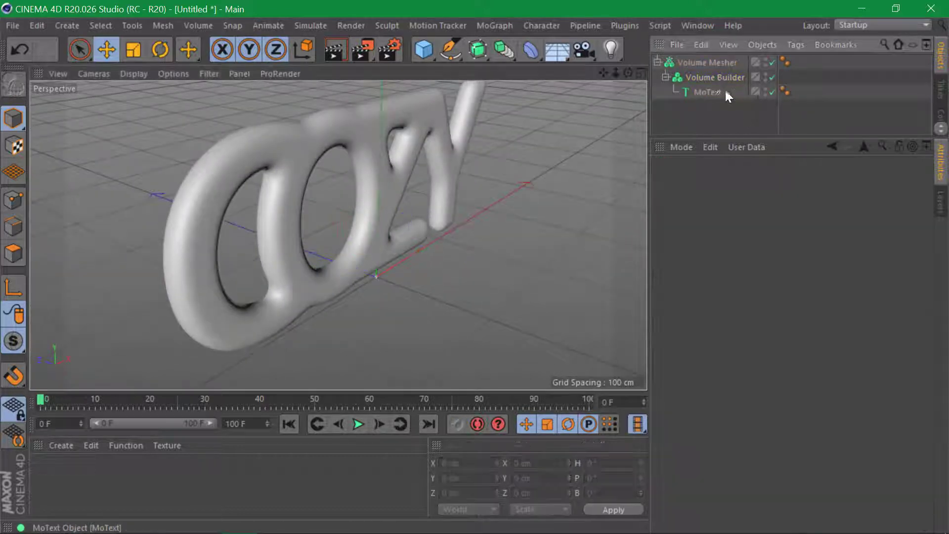
left_click_drag(749, 225, 657, 233)
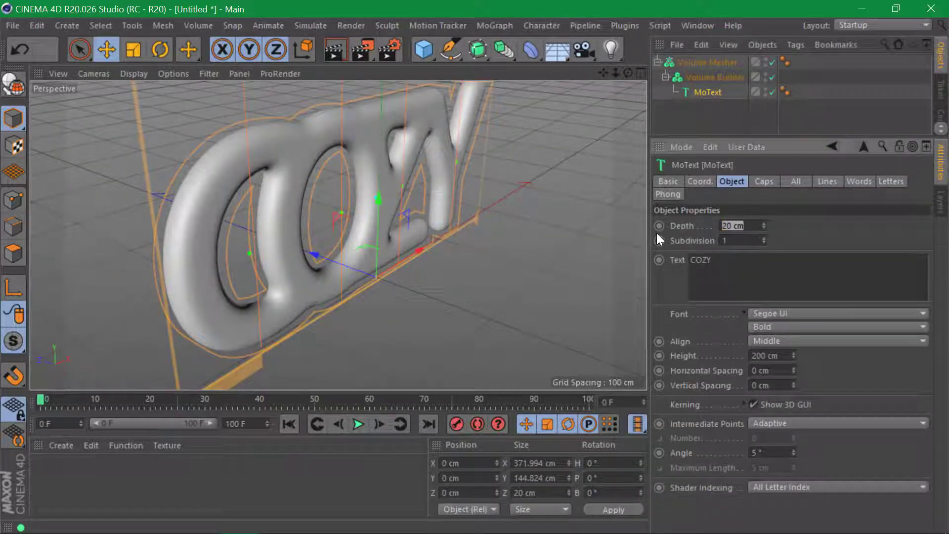
type("40")
key("Return")
left_click(675, 118)
left_click_drag(450, 139, 360, 142, "alt")
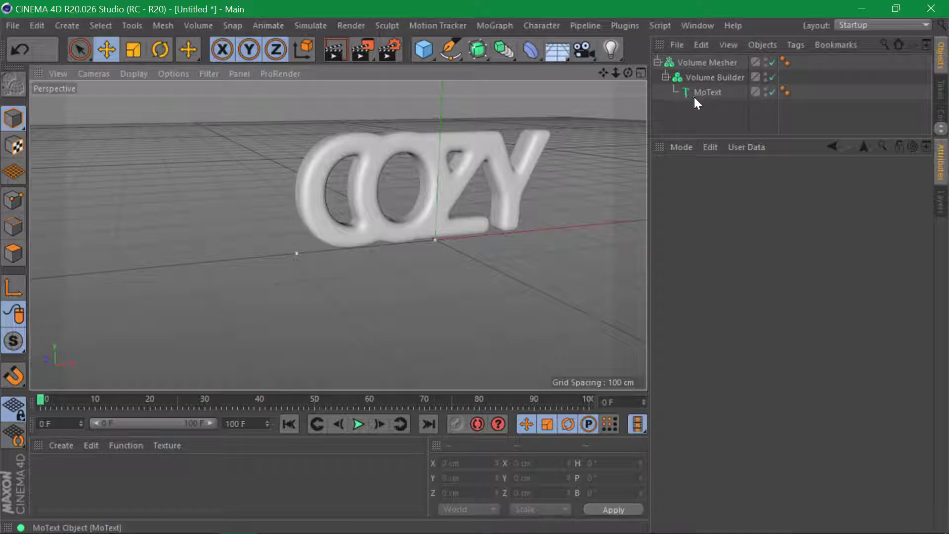
scroll(441, 217, "up", 5)
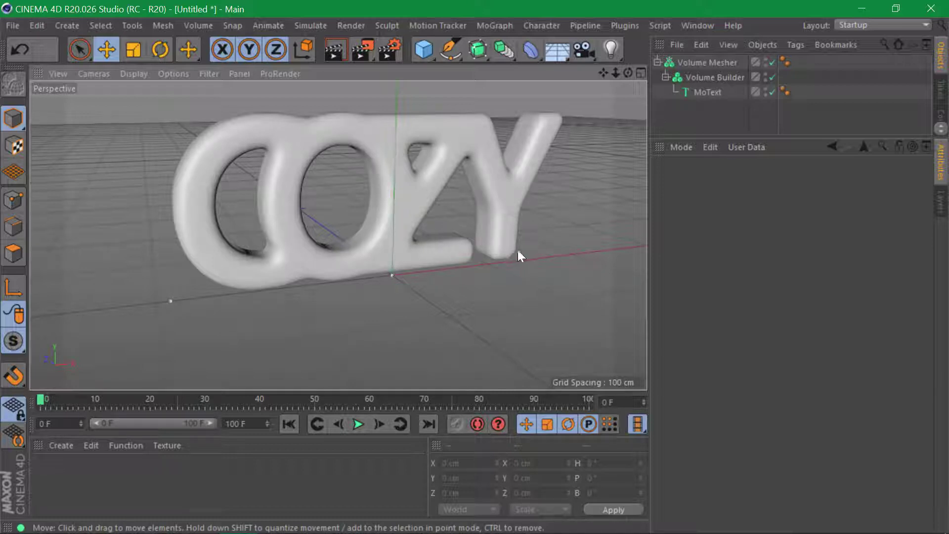
Check the furry reference composite in Photoshop, return to Cinema 4D, and add a Displacer deformer as a child of the Volume Mesher
key("alt+Tab")
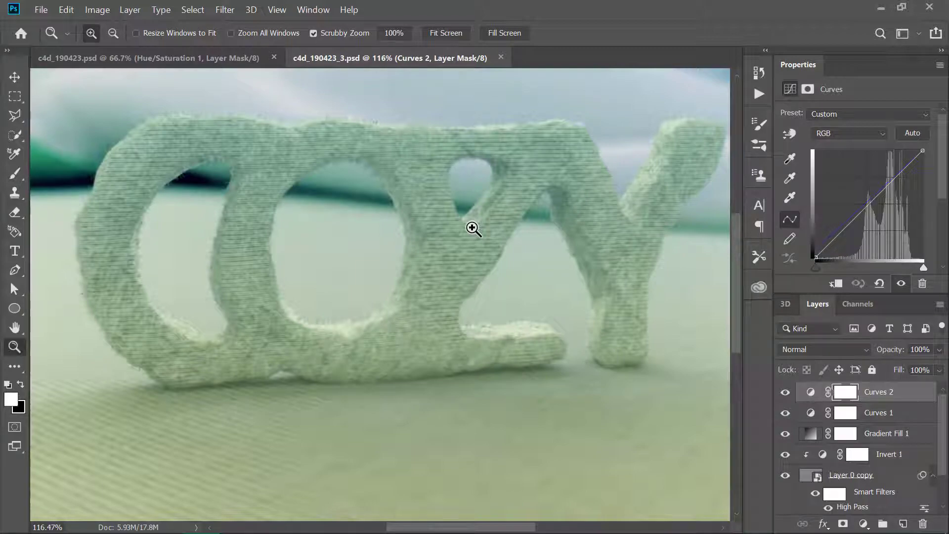
key("alt+Tab")
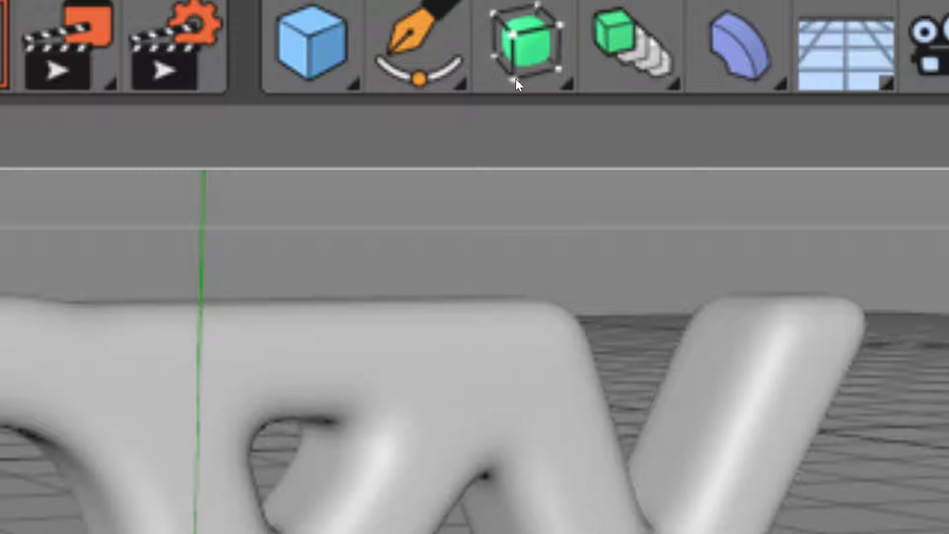
left_click(738, 47)
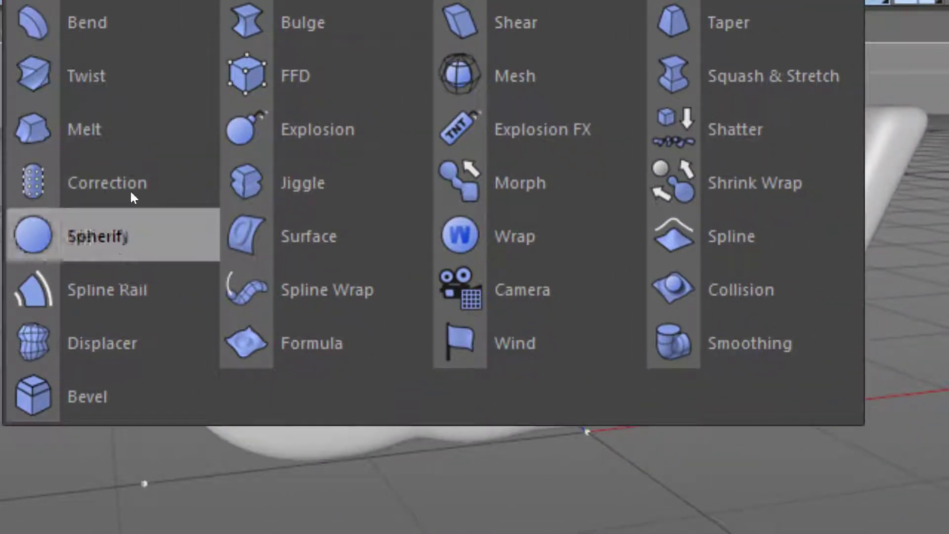
left_click(142, 240)
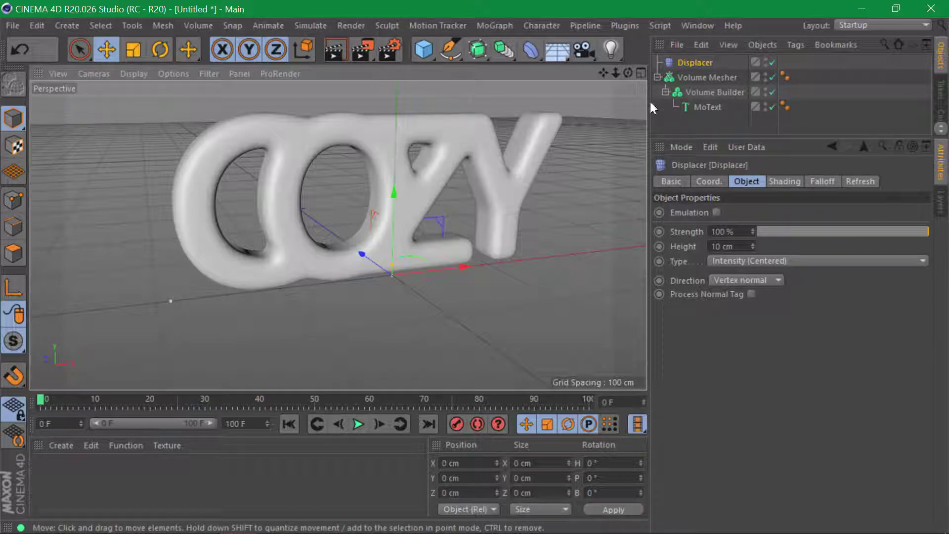
left_click_drag(694, 62, 699, 92)
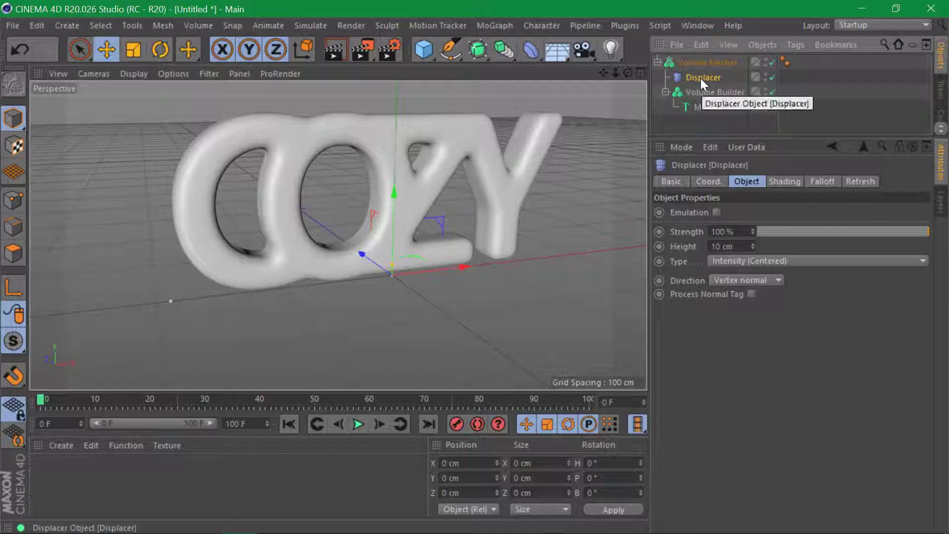
Load a Noise shader into the Displacer's shading
left_click(780, 181)
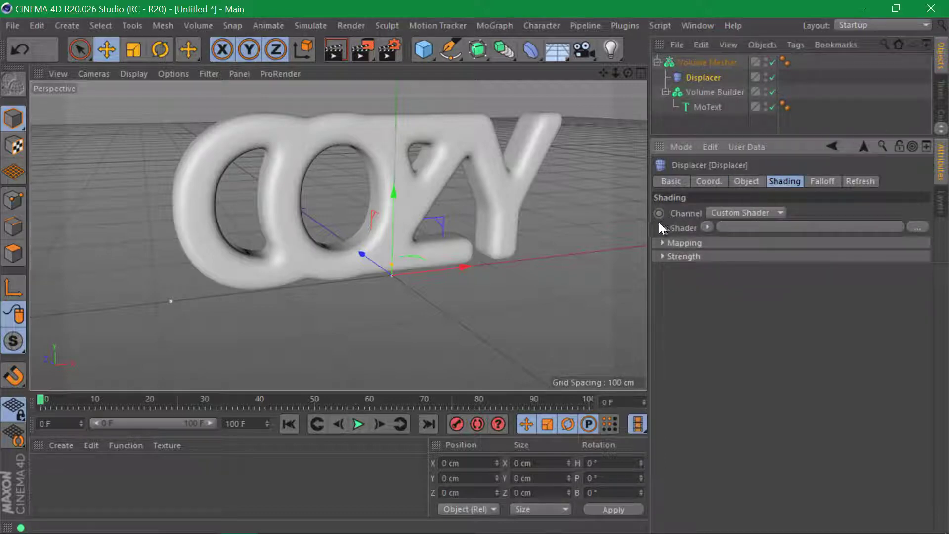
left_click(708, 227)
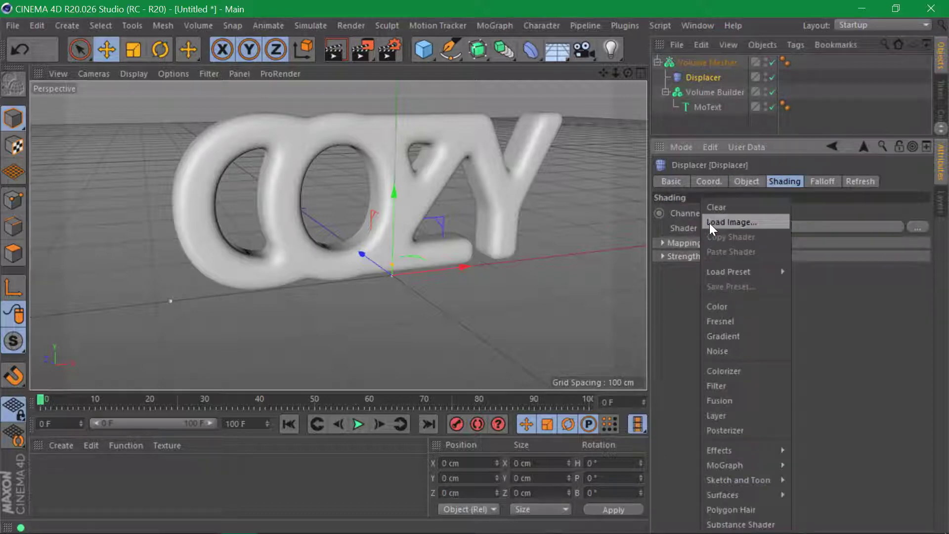
left_click(736, 348)
left_click_drag(387, 120, 326, 132, "alt")
scroll(351, 139, "up", 5)
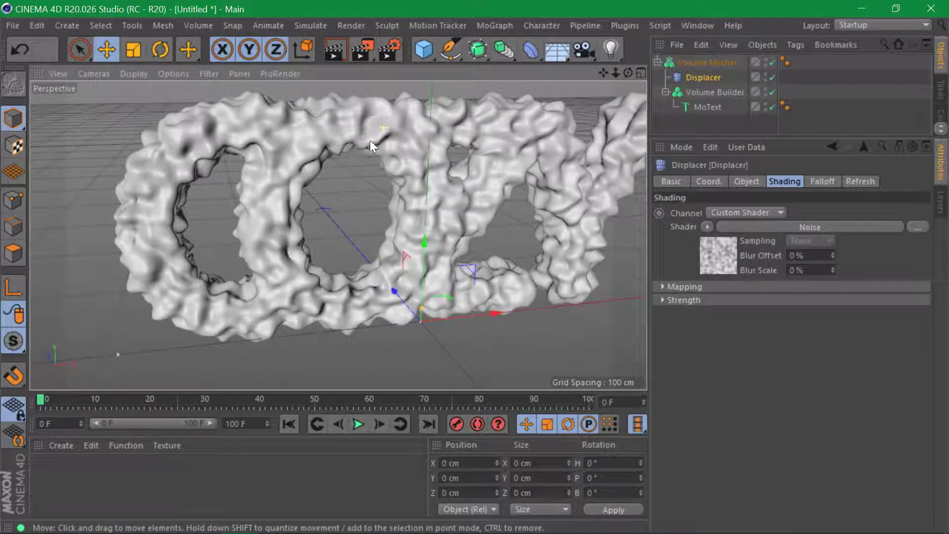
Change the Displacer's noise type to Electric
left_click(789, 226)
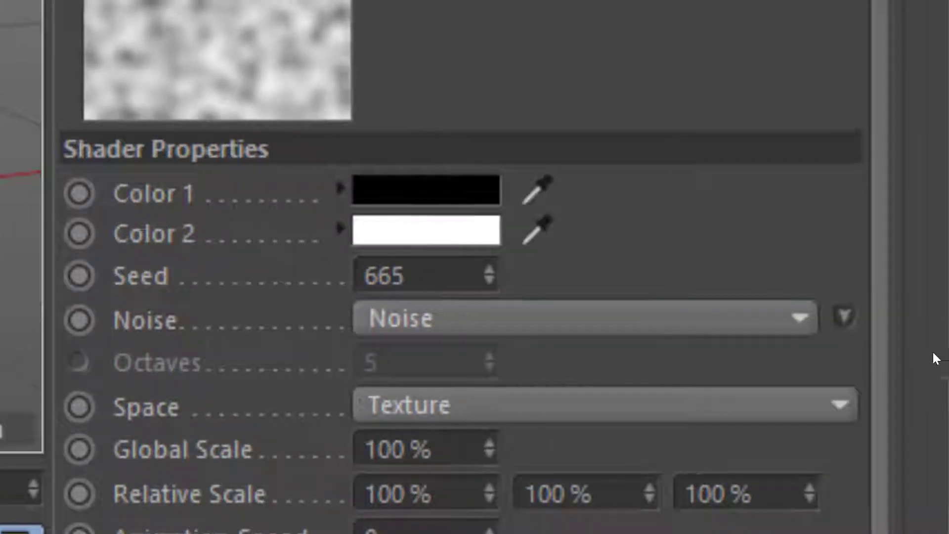
left_click(845, 316)
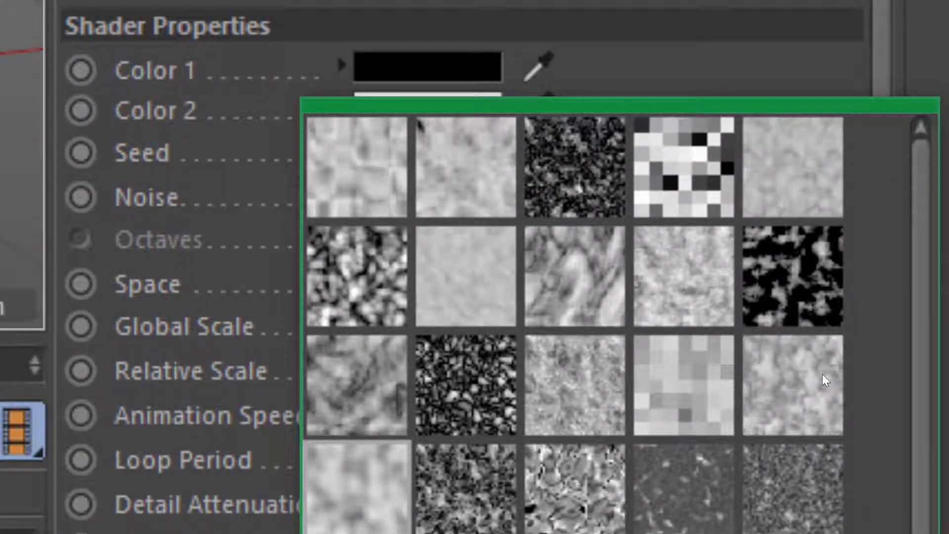
left_click(823, 374)
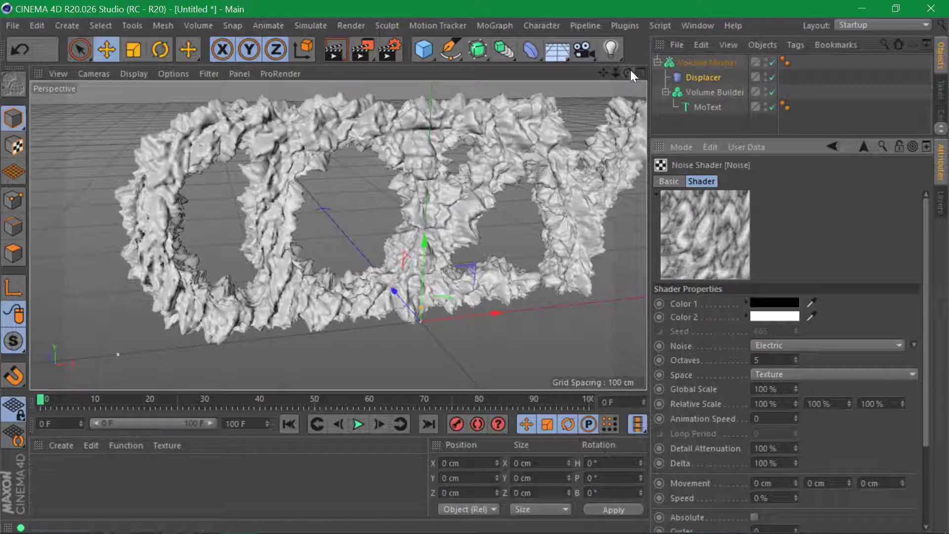
Compare the displaced text with the Photoshop composite and try a Global Scale of 22% for the Electric noise
mouse_move(629, 73)
left_mouse_down()
mouse_move(606, 74)
mouse_move(630, 74)
left_mouse_up()
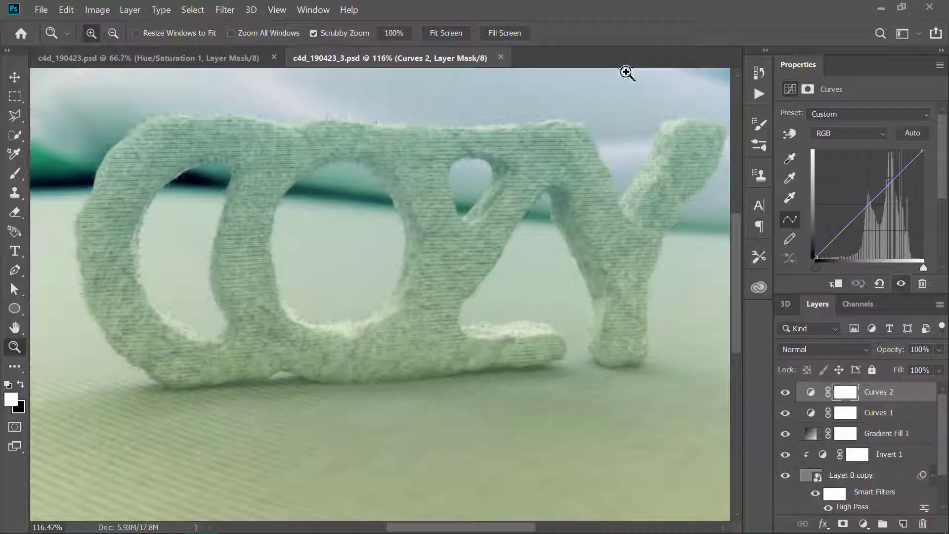
left_click_drag(554, 198, 531, 206)
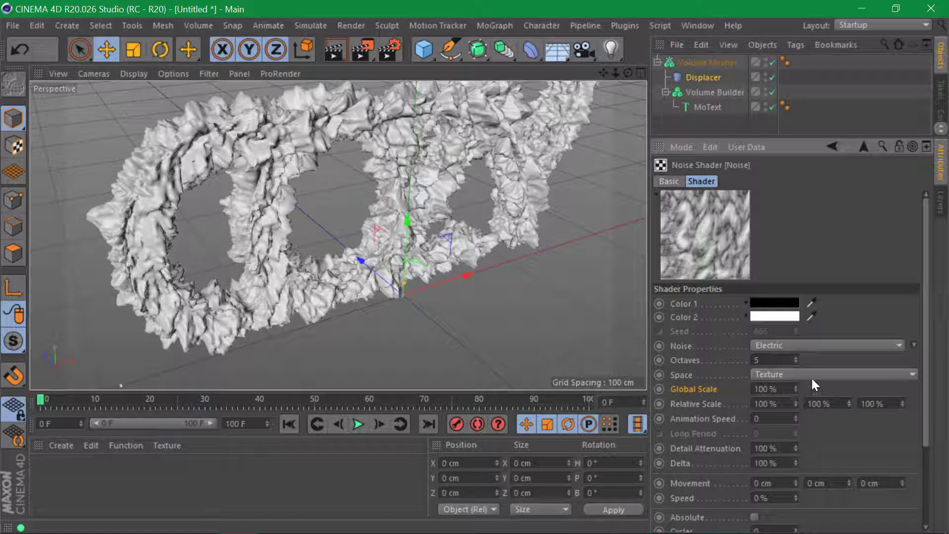
left_click_drag(796, 388, 785, 433)
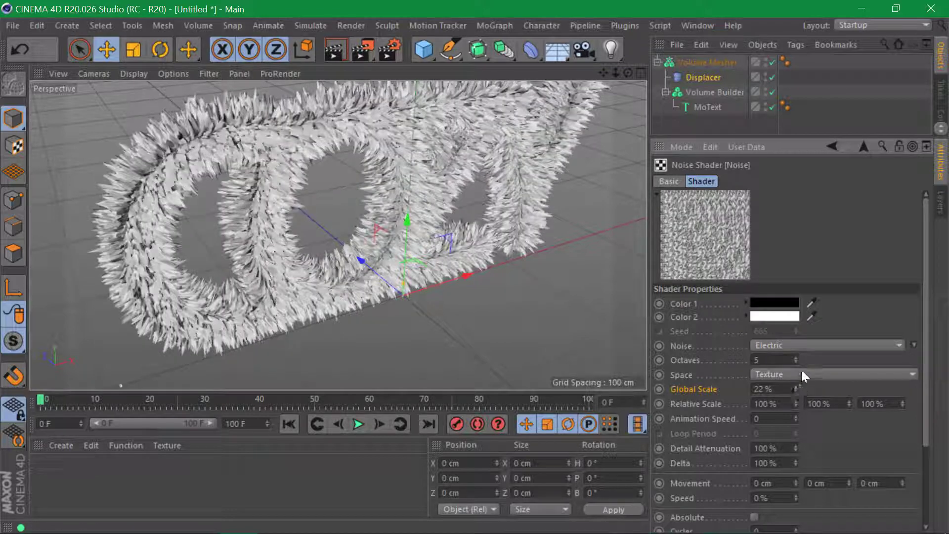
mouse_move(628, 74)
left_mouse_down()
mouse_move(586, 44)
mouse_move(642, 47)
mouse_move(627, 76)
left_mouse_up()
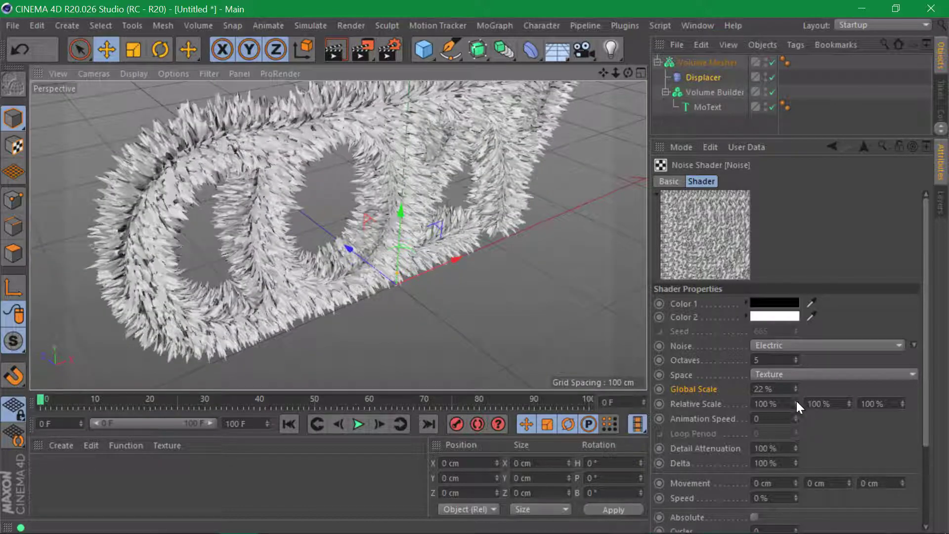
Raise the Displacer noise's Global Scale to 1031%
left_click_drag(796, 388, 796, 203)
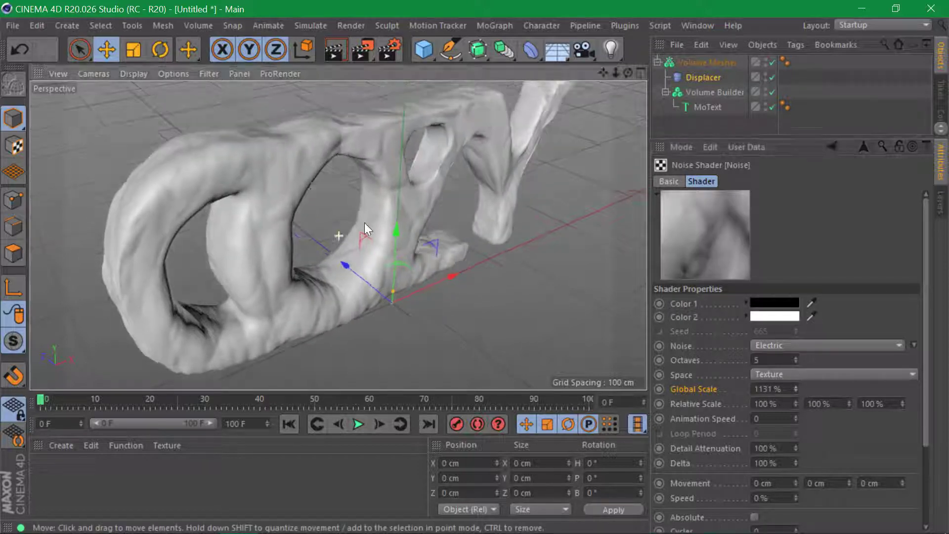
left_click_drag(365, 223, 347, 184, "alt")
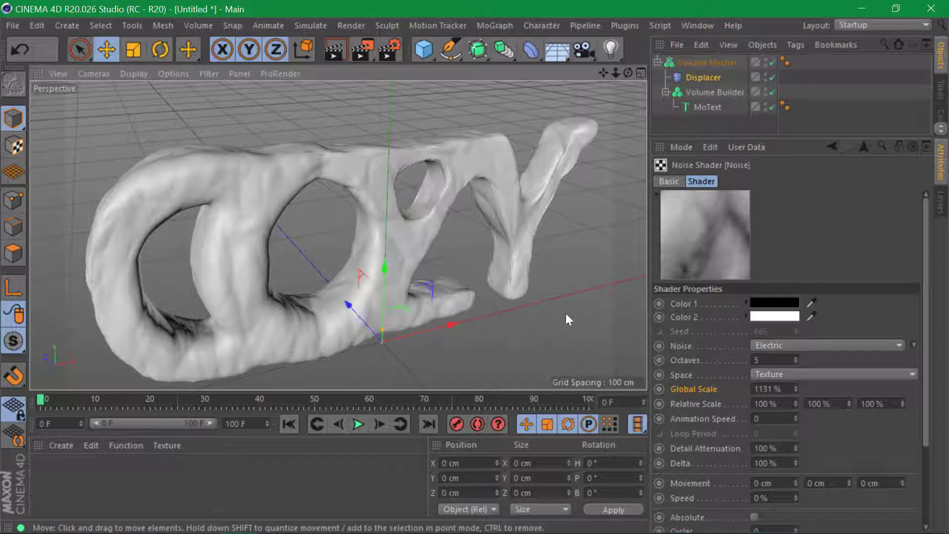
mouse_move(796, 390)
left_mouse_down()
mouse_move(788, 407)
mouse_move(797, 389)
left_mouse_up()
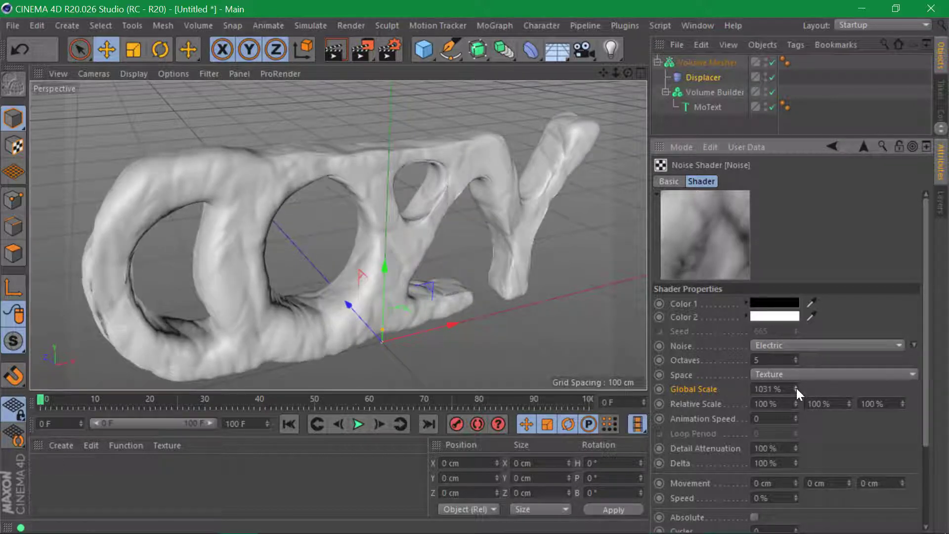
scroll(358, 188, "down", 5)
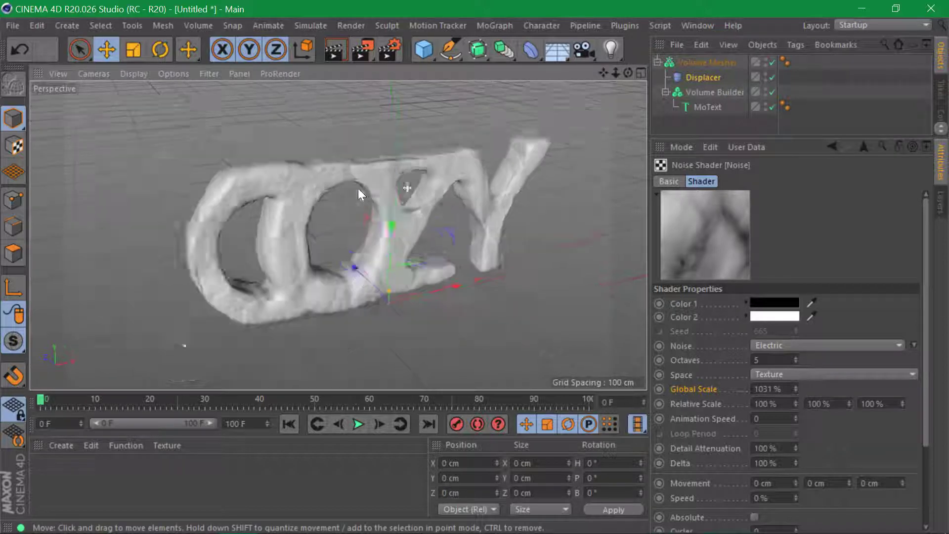
Add a Plane and create a material with Color and Reflectance disabled and only Luminance enabled
left_click(432, 44)
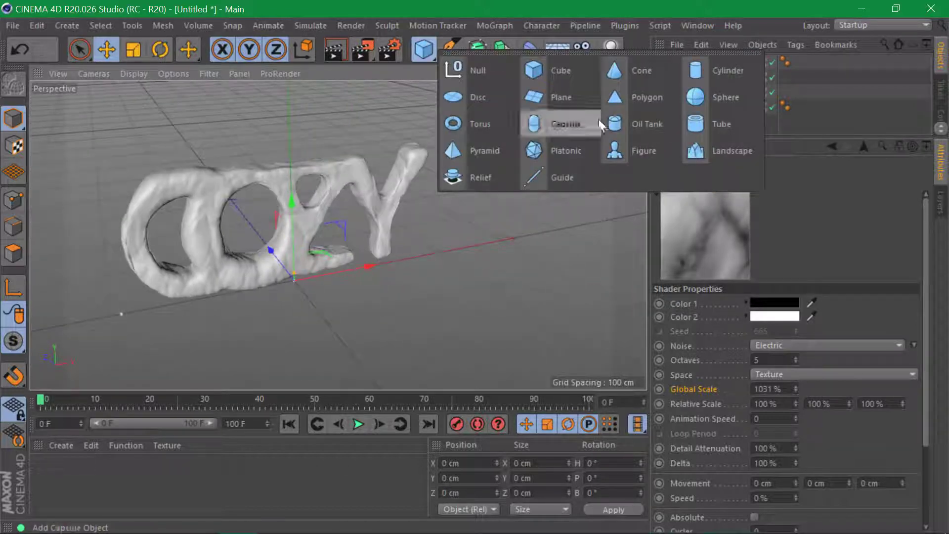
left_click(592, 91)
double_click(47, 474)
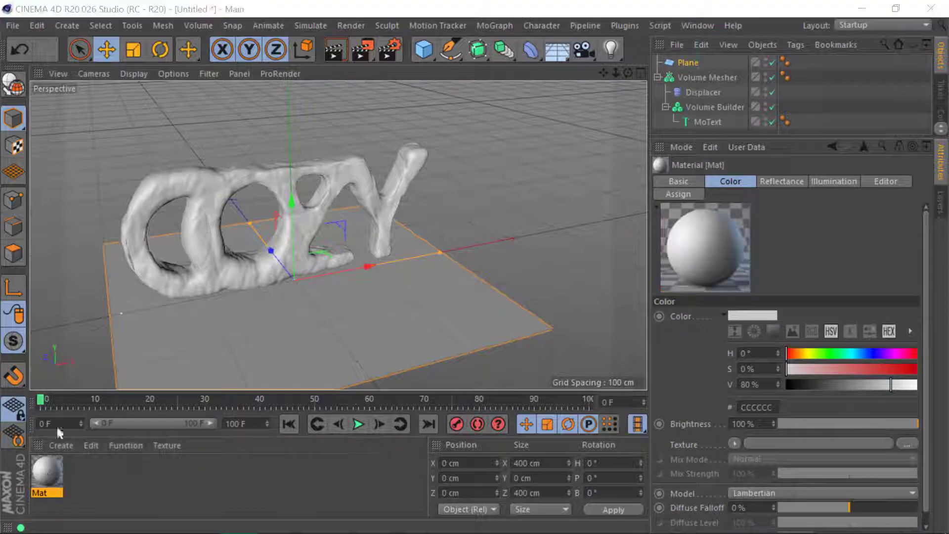
double_click(48, 474)
left_click(299, 203)
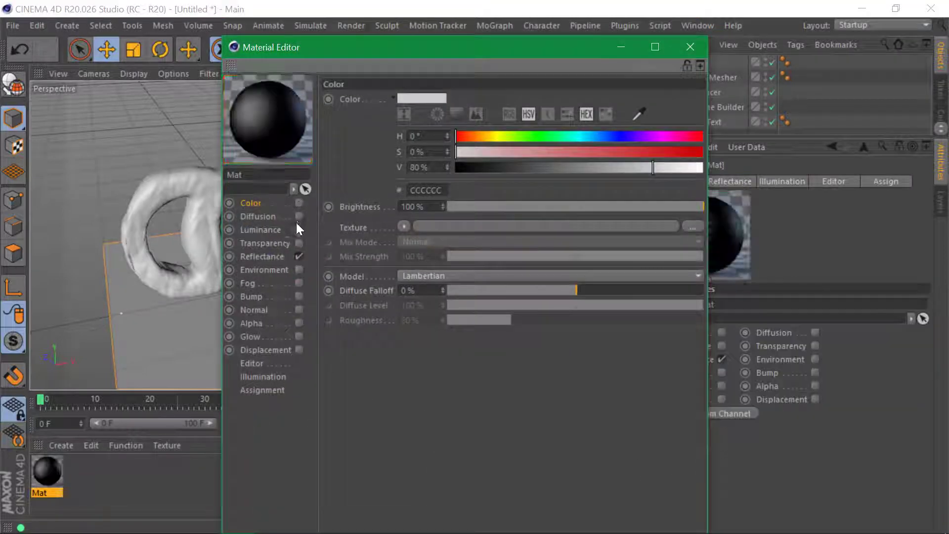
left_click(298, 229)
left_click(299, 256)
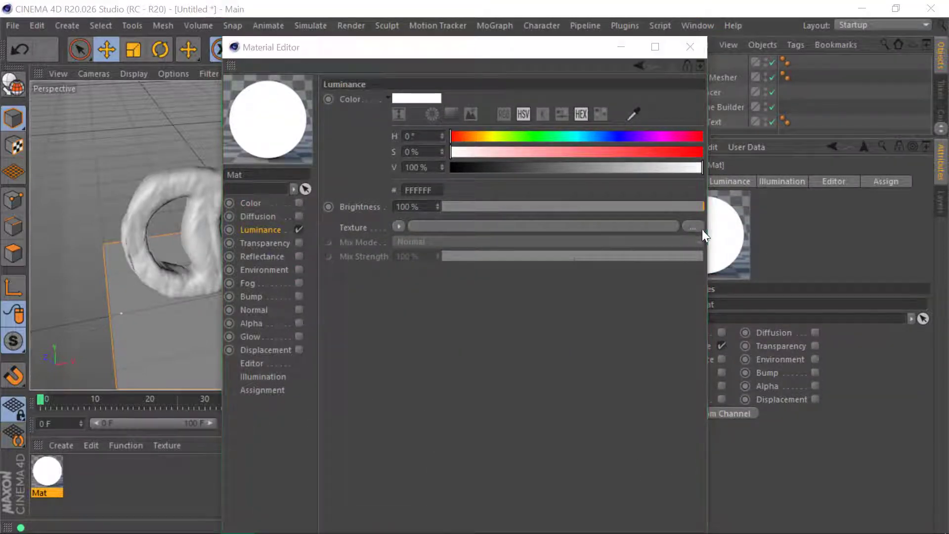
Load a Noise shader as the new material's Luminance texture and open the shader's settings
left_click(700, 228)
left_click(769, 434)
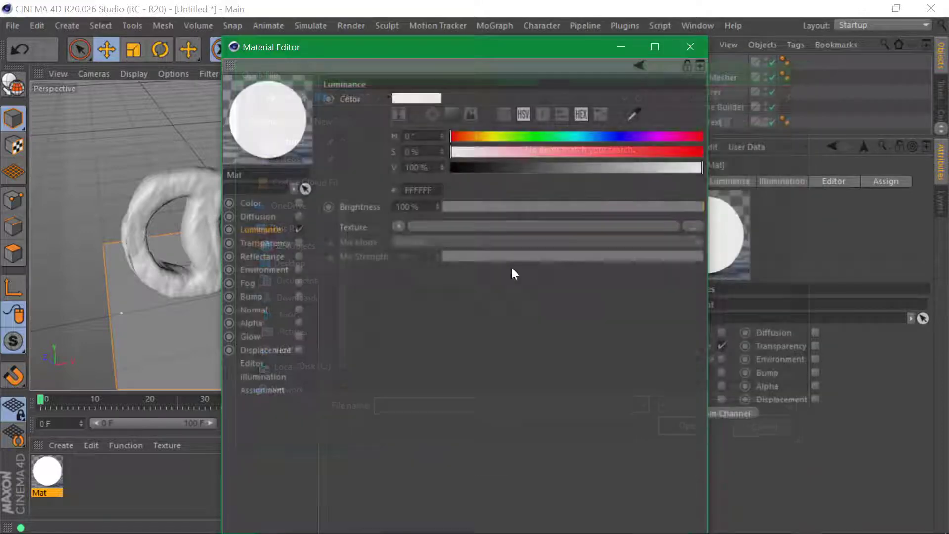
left_click(412, 227)
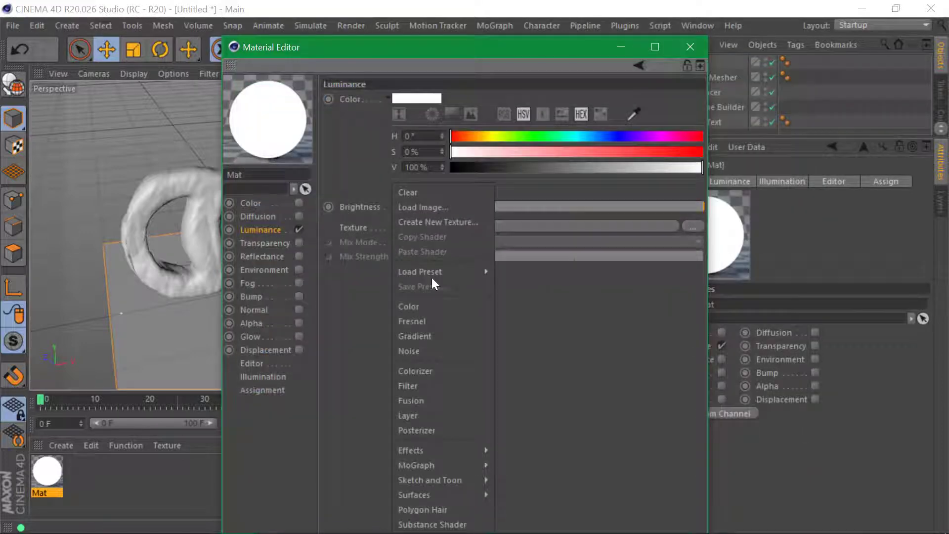
left_click(443, 350)
left_click(489, 226)
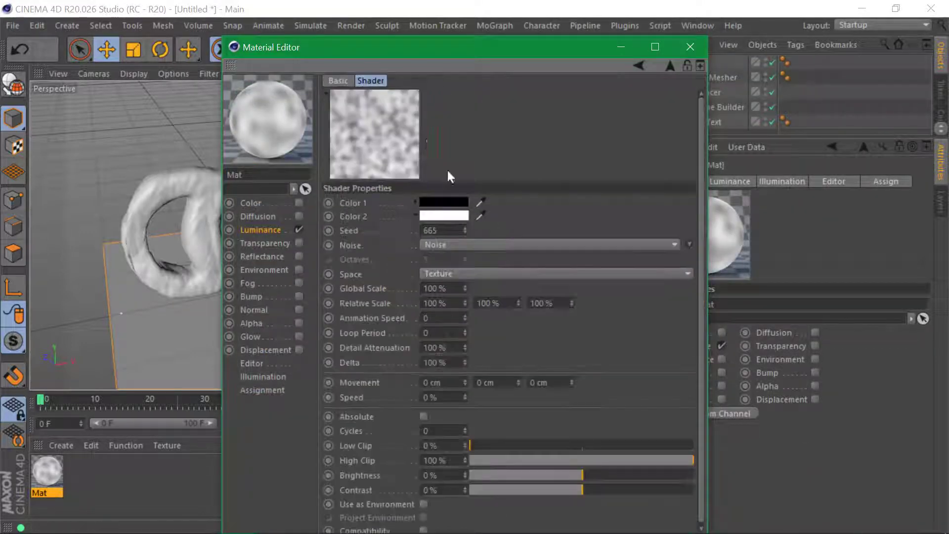
Apply the noise material to the plane beneath the text
left_click_drag(700, 37, 700, 71)
left_click_drag(49, 491, 169, 344)
left_click_drag(135, 243, 143, 188, "alt")
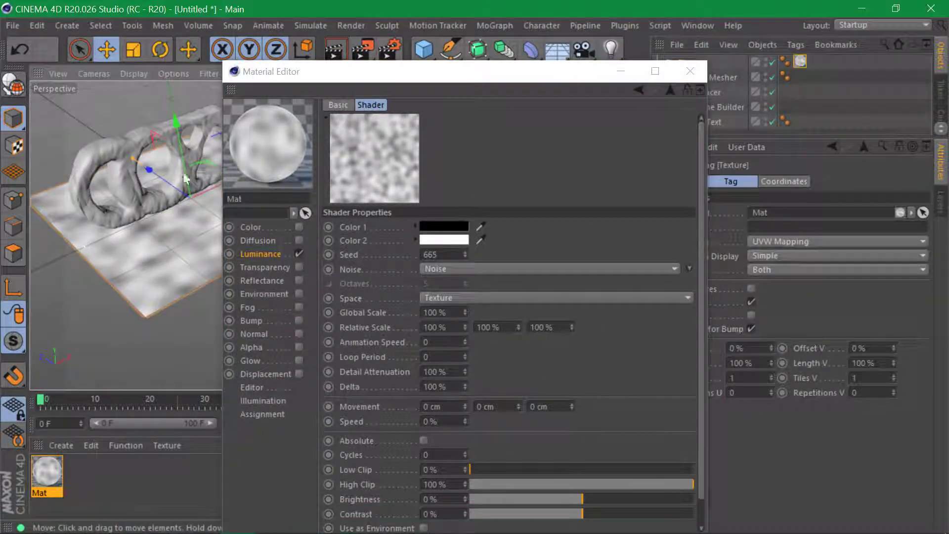
Enable the display of Noises in the viewport and set the material noise's Global Scale to 580%
left_click(164, 73)
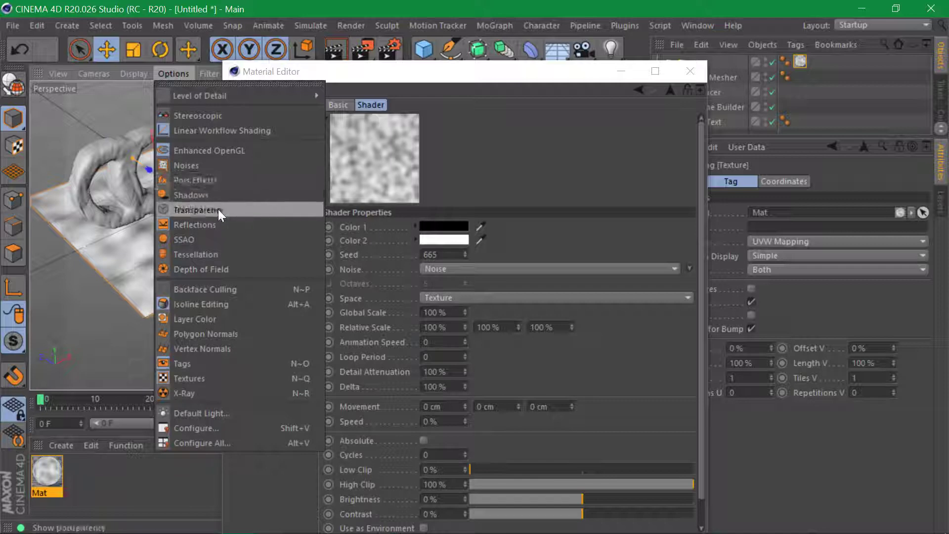
left_click(213, 166)
left_click_drag(324, 67, 521, 41)
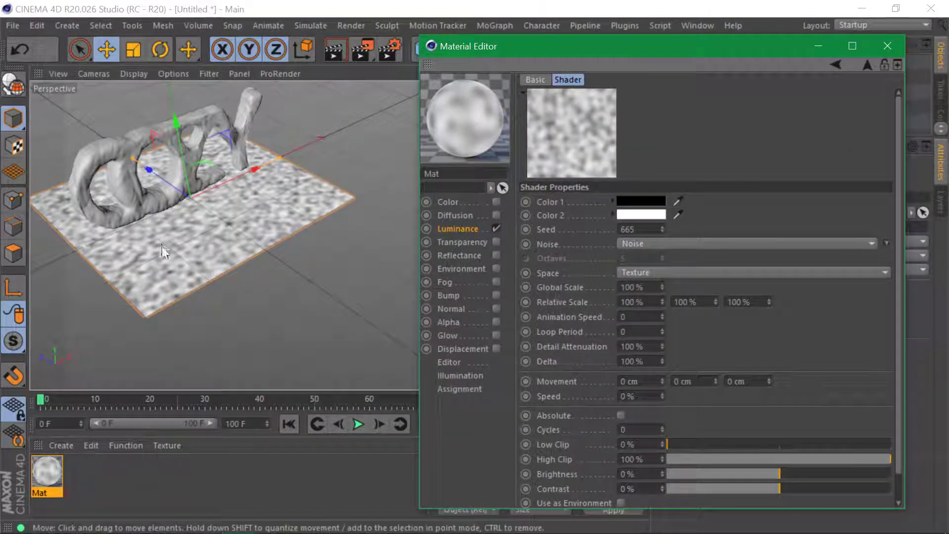
left_click_drag(661, 289, 772, 288)
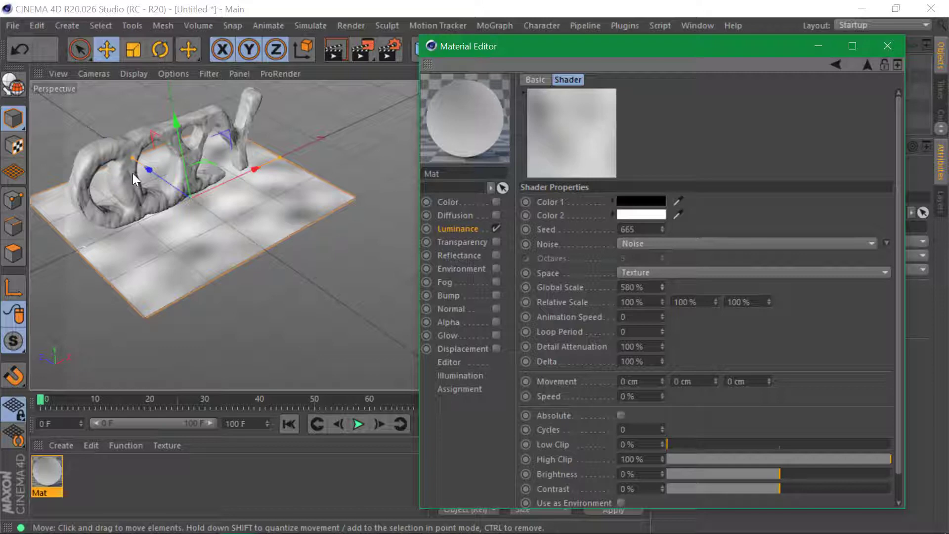
Delete the plane and close the Material Editor
left_click(185, 268)
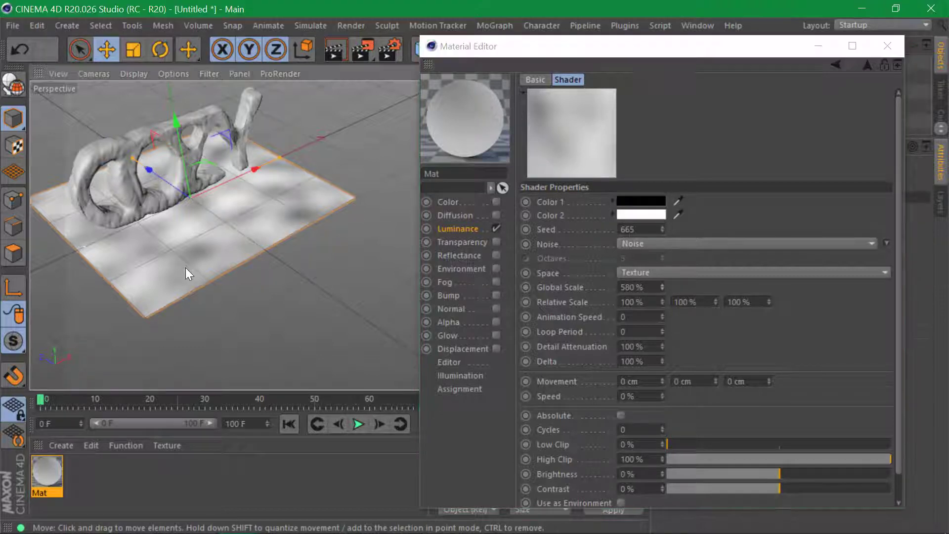
key("Delete")
left_click(887, 45)
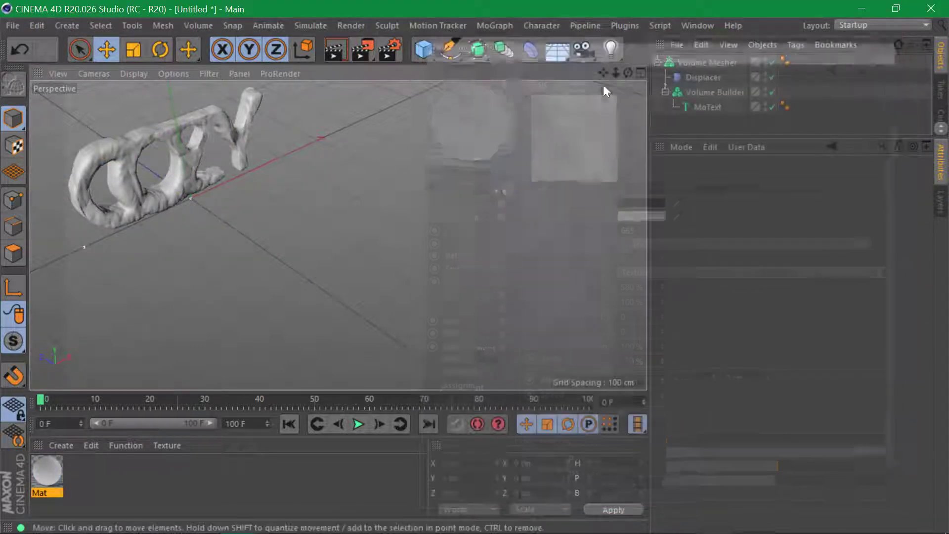
Close the current text project without saving its changes
middle_click_drag(244, 137, 346, 142, "alt")
left_click_drag(347, 137, 360, 188, "alt")
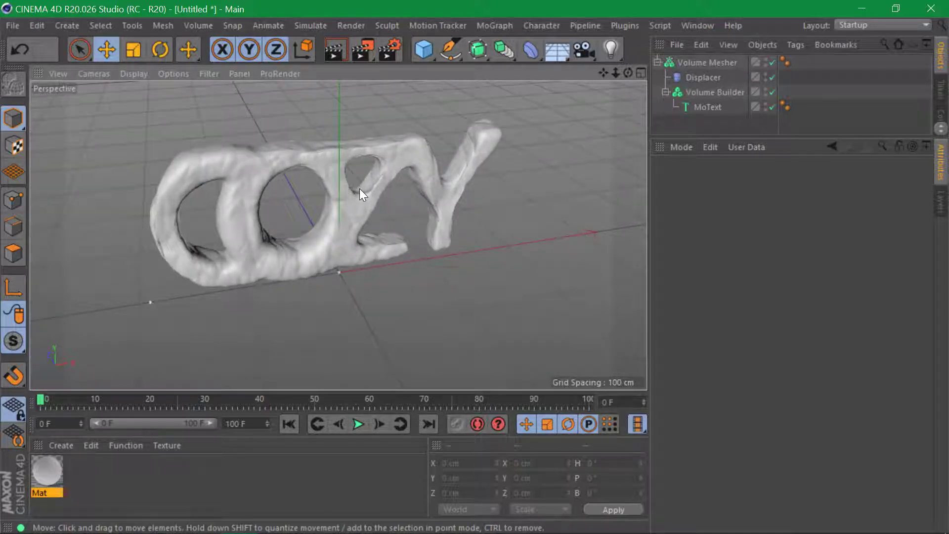
key("ctrl+F4")
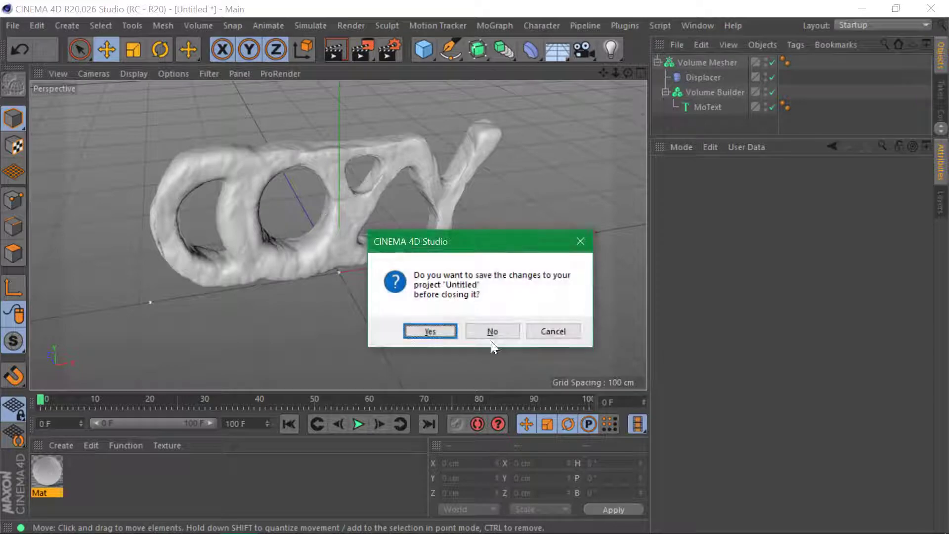
left_click(492, 332)
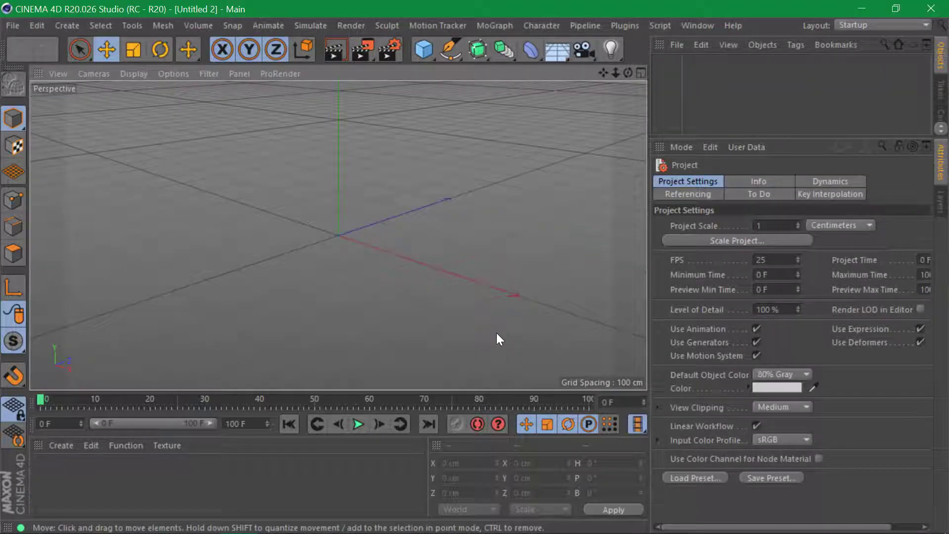
Add a MoText object to the empty scene and set its text to COZY
left_click(500, 29)
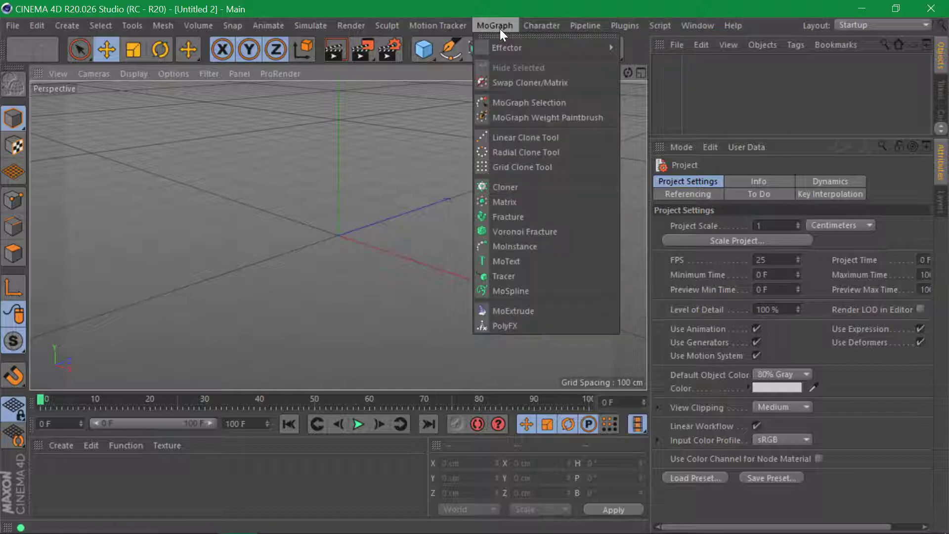
left_click(515, 261)
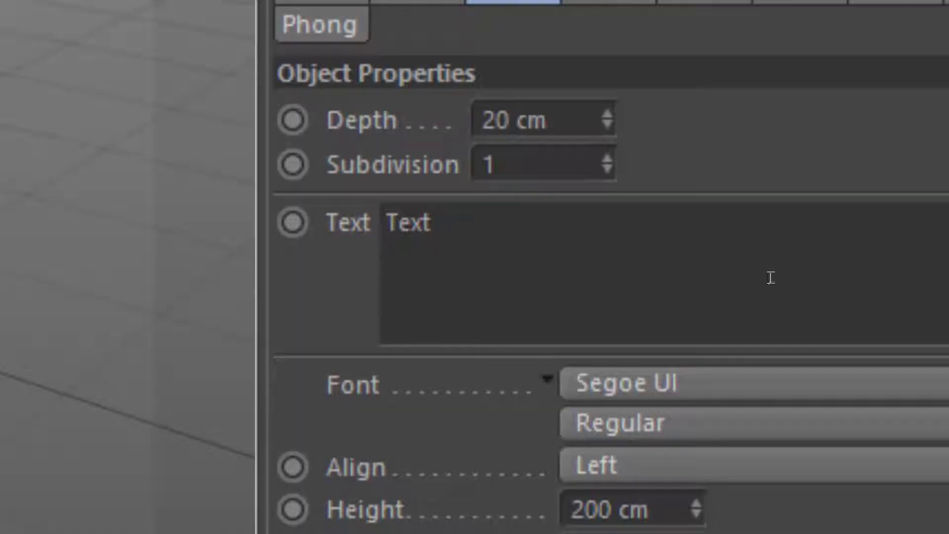
left_click(695, 254)
key("ctrl+a")
type("COZY")
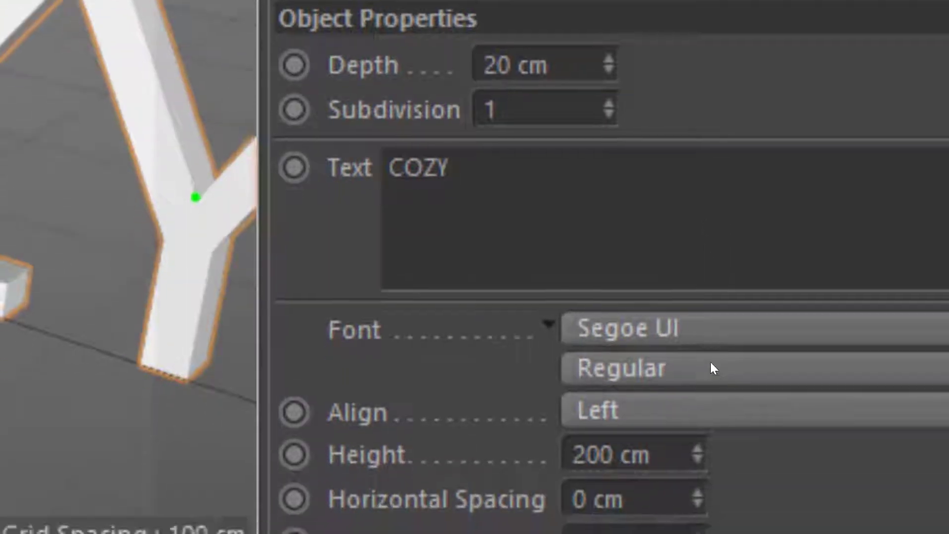
Set the MoText font style to Segoe UI Bold and its alignment to Middle
left_click(758, 330)
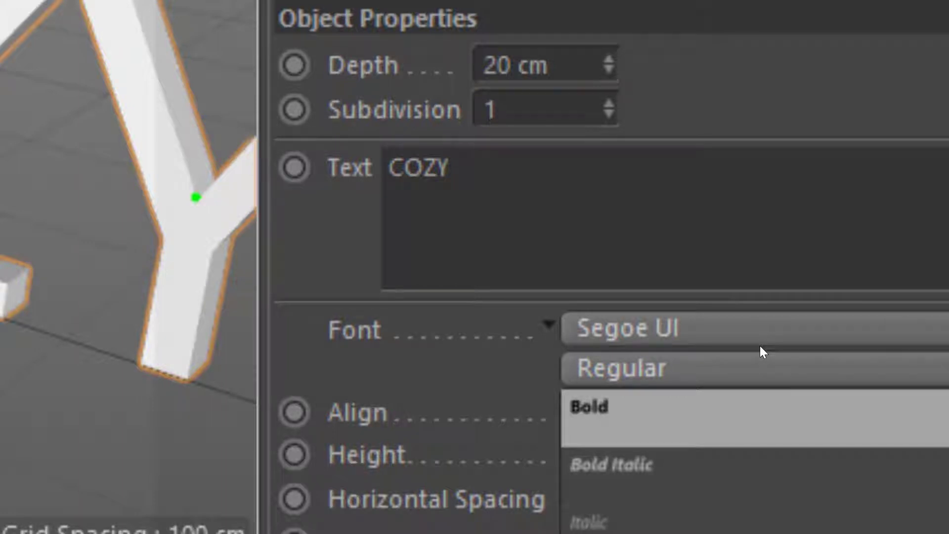
left_click(760, 346)
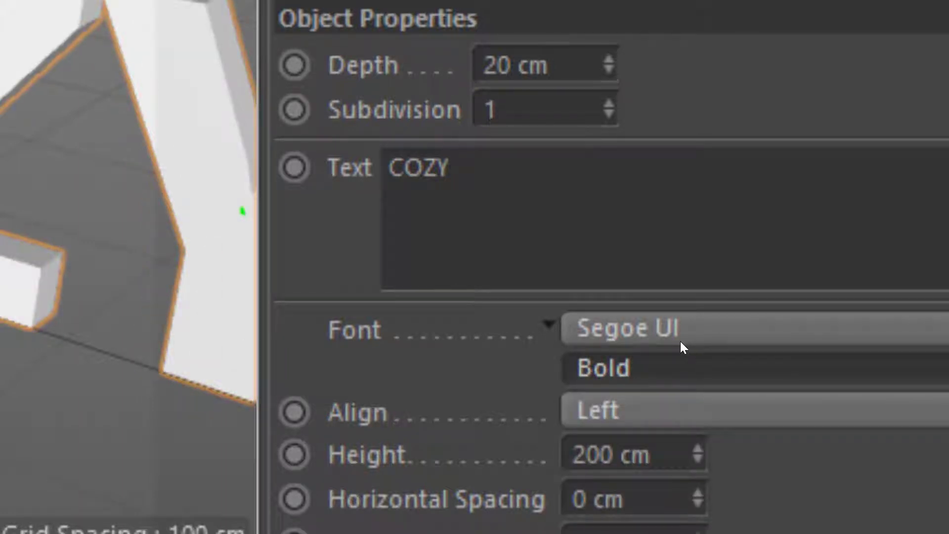
left_click(762, 411)
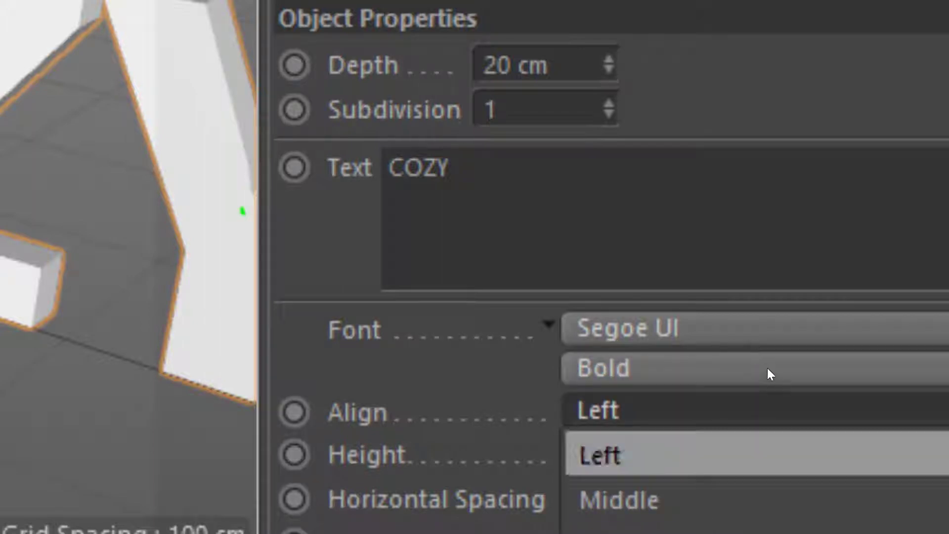
left_click(762, 498)
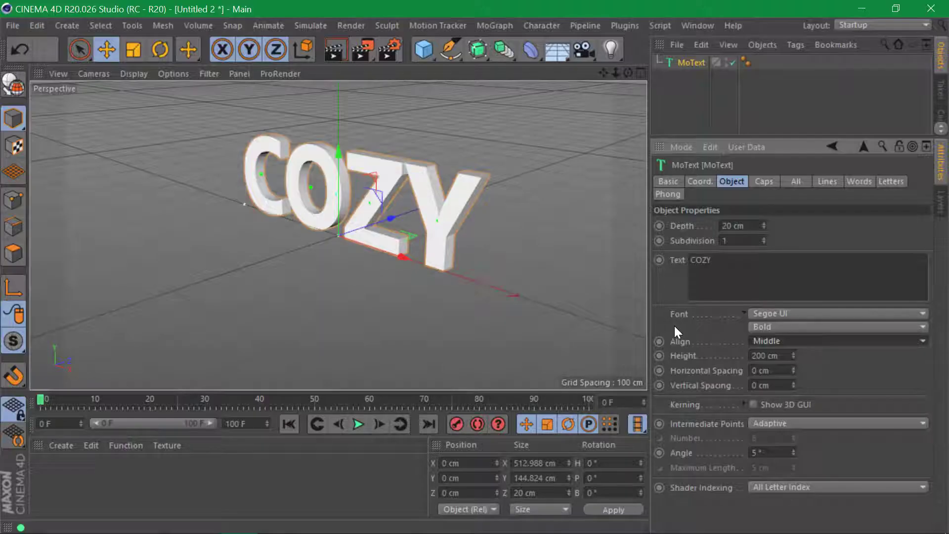
Show the 3D kerning handles and tighten the spacing until the COZY letters overlap, making the text about 374 cm wide
left_click_drag(381, 203, 416, 220, "alt")
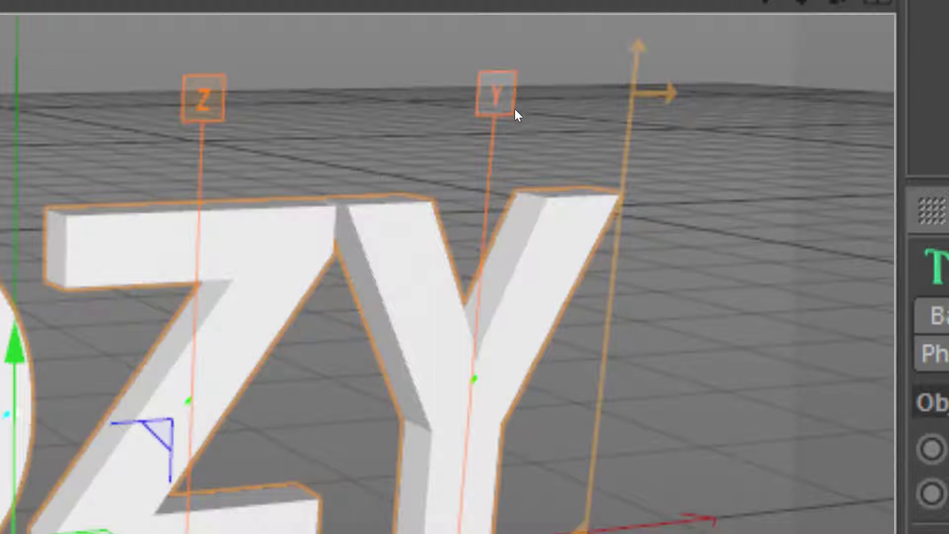
left_click(514, 109)
left_click_drag(515, 109, 501, 113)
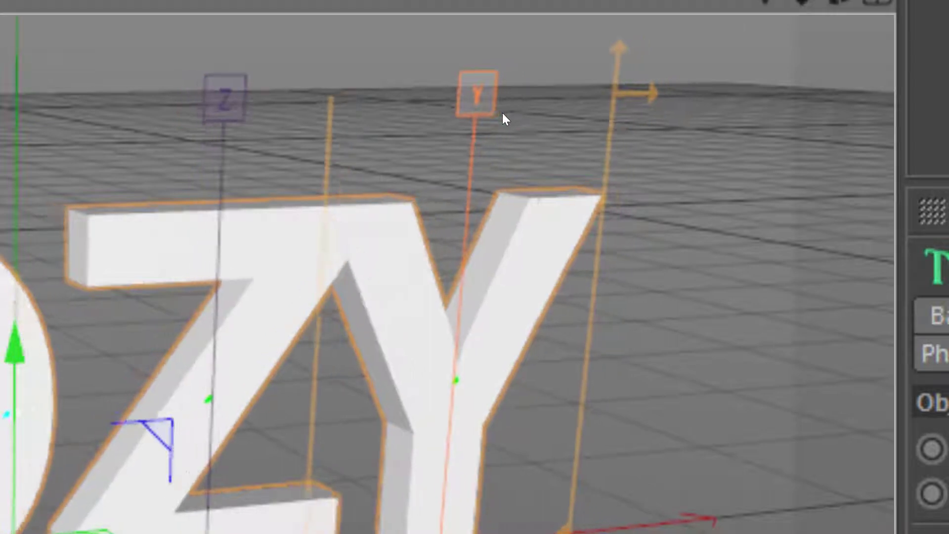
left_click_drag(420, 110, 279, 110)
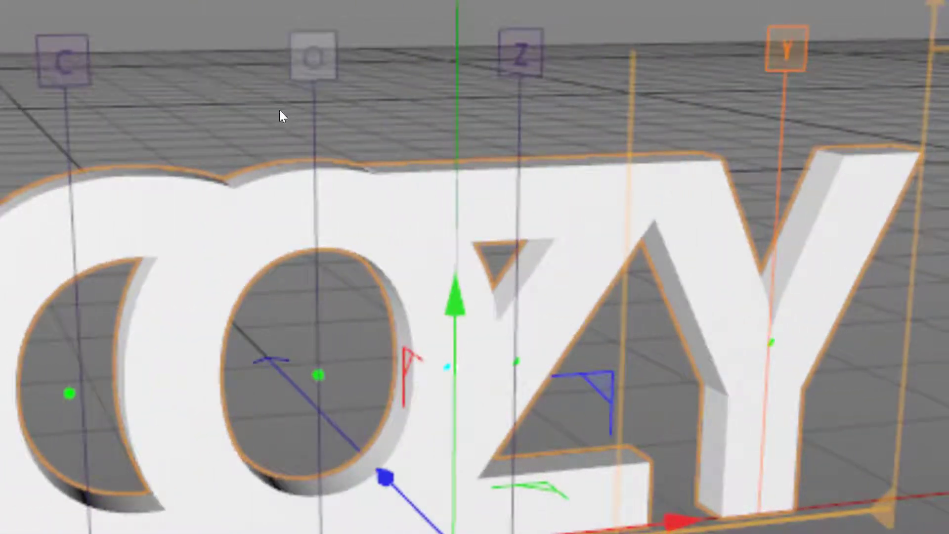
left_click_drag(464, 108, 457, 108)
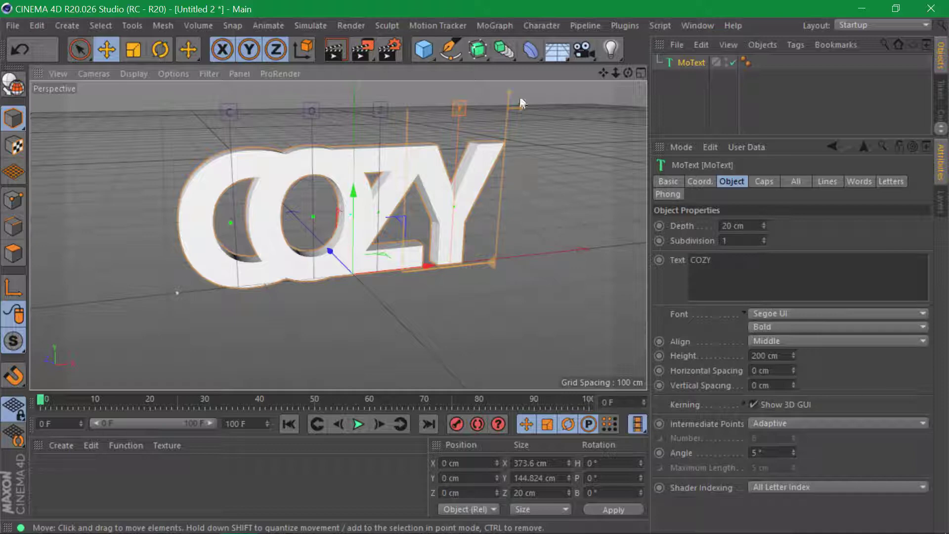
Add a Volume Builder and make the MoText object its child
left_click(510, 49)
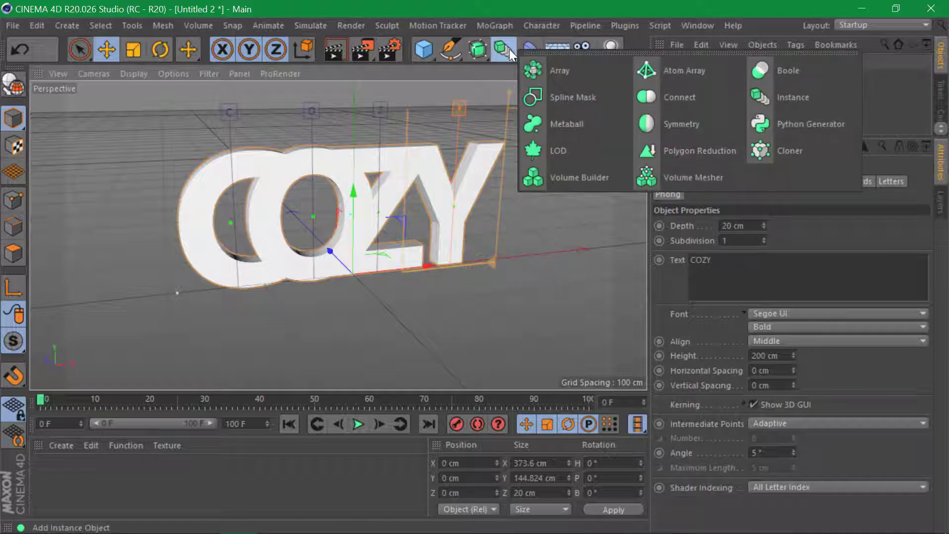
left_click(606, 176)
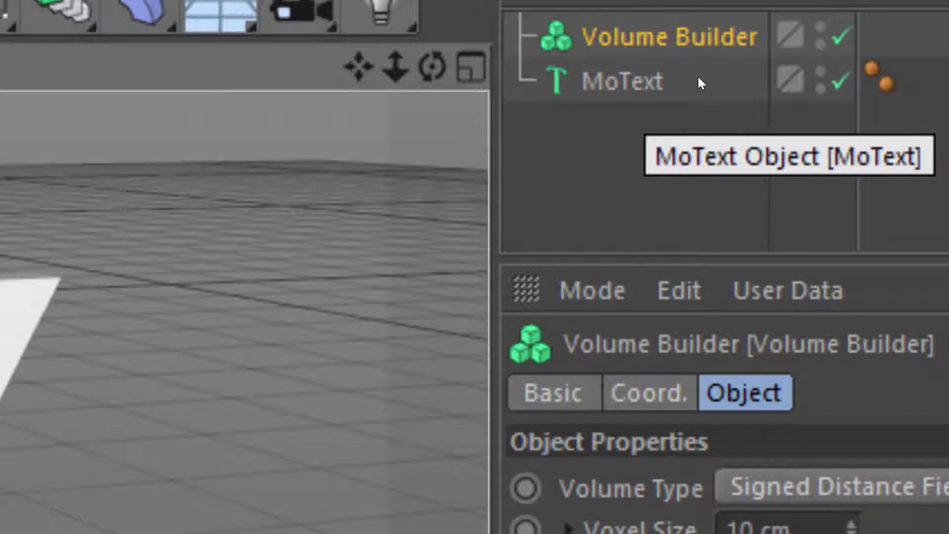
left_click_drag(699, 78, 698, 62)
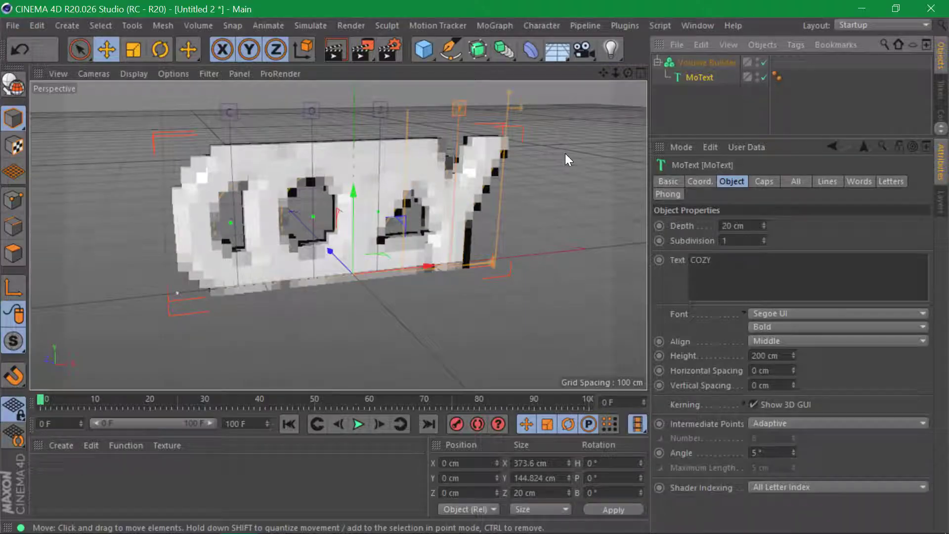
Set the Volume Builder's voxel size to 1 cm
left_click_drag(565, 153, 400, 163, "alt")
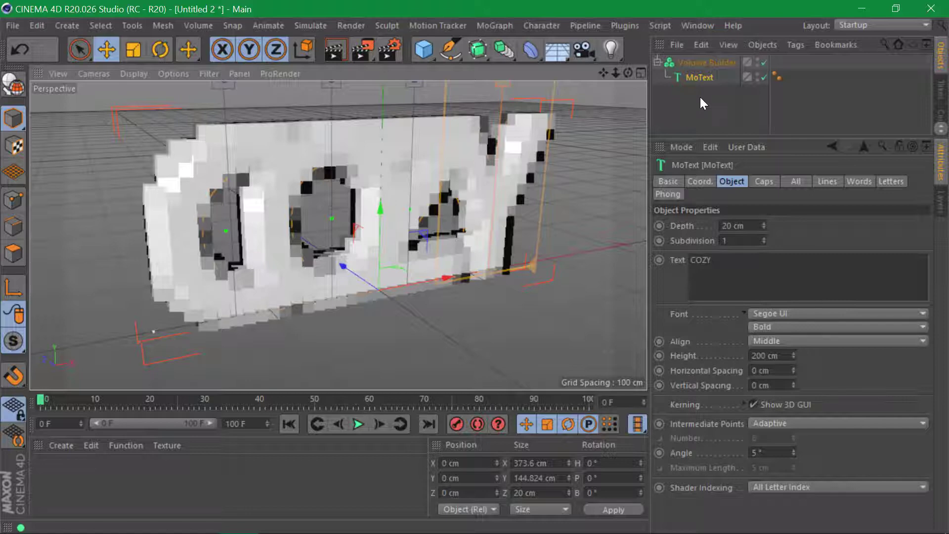
left_click(704, 65)
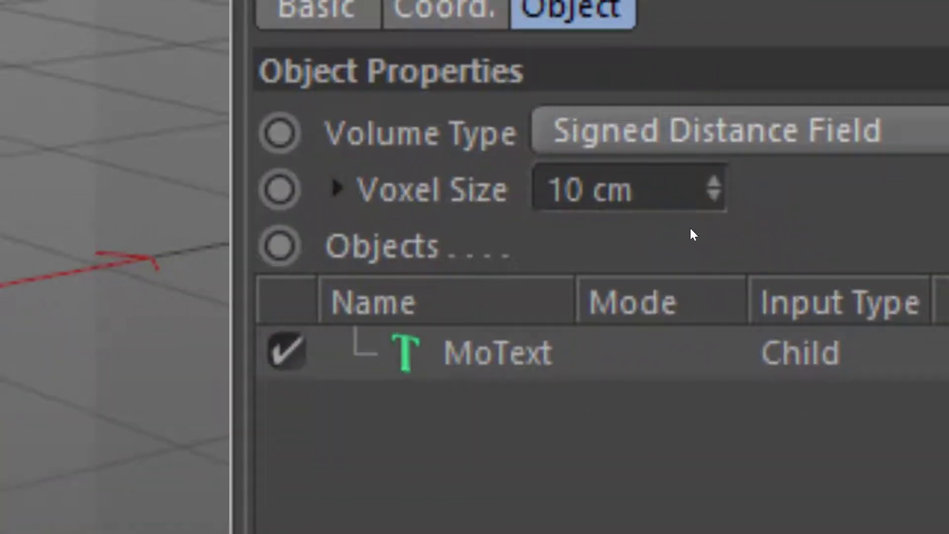
left_click_drag(760, 222, 710, 235)
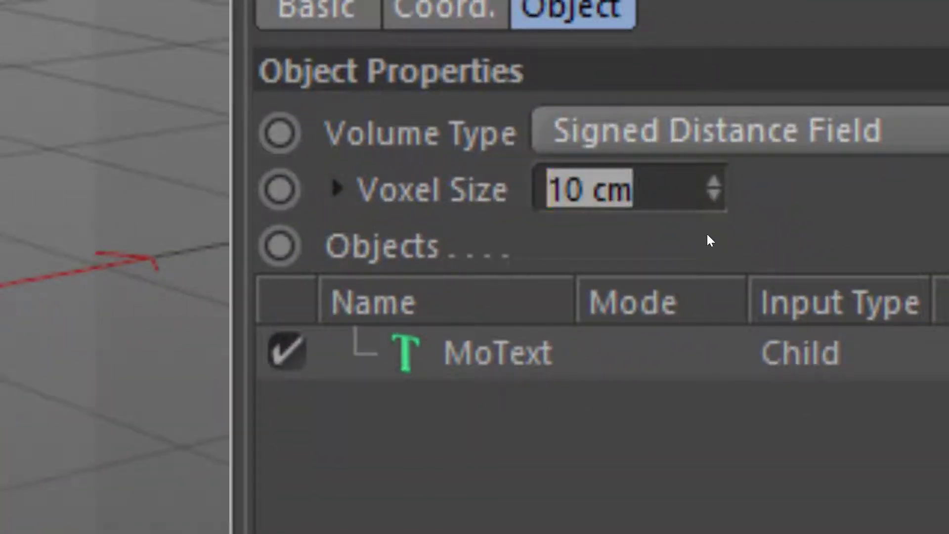
type("1")
key("Return")
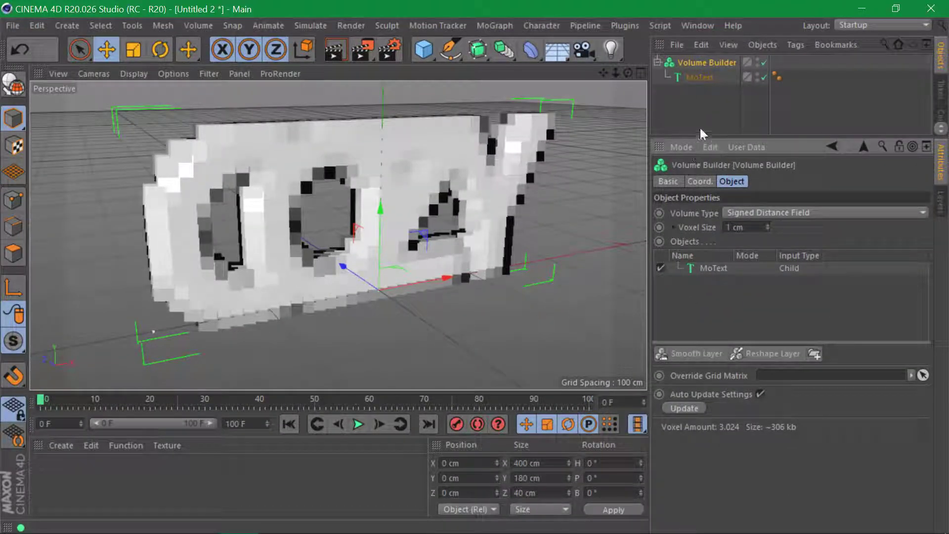
left_click(703, 107)
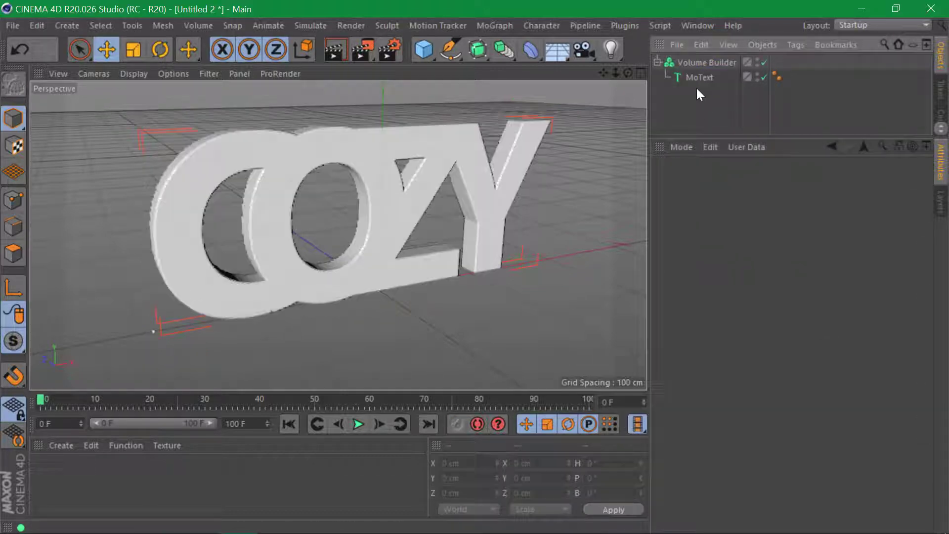
Add a Smooth Layer to the Volume Builder with a voxel distance of 3 and 2 iterations
left_click(696, 64)
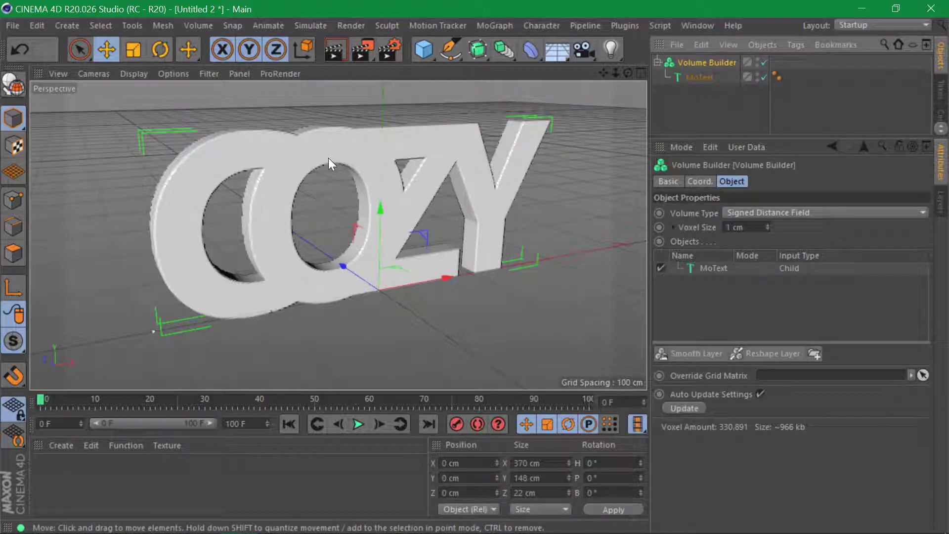
left_click_drag(348, 145, 325, 174, "alt")
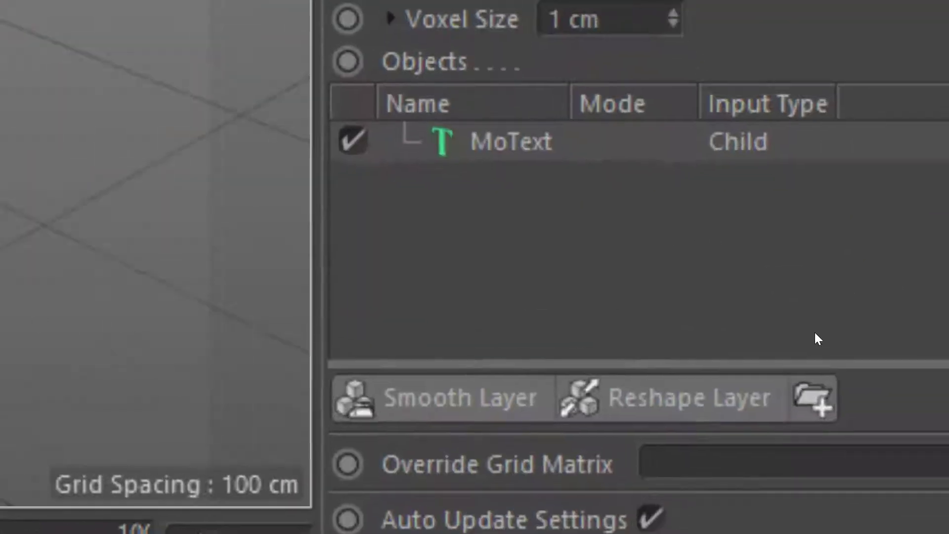
left_click(460, 398)
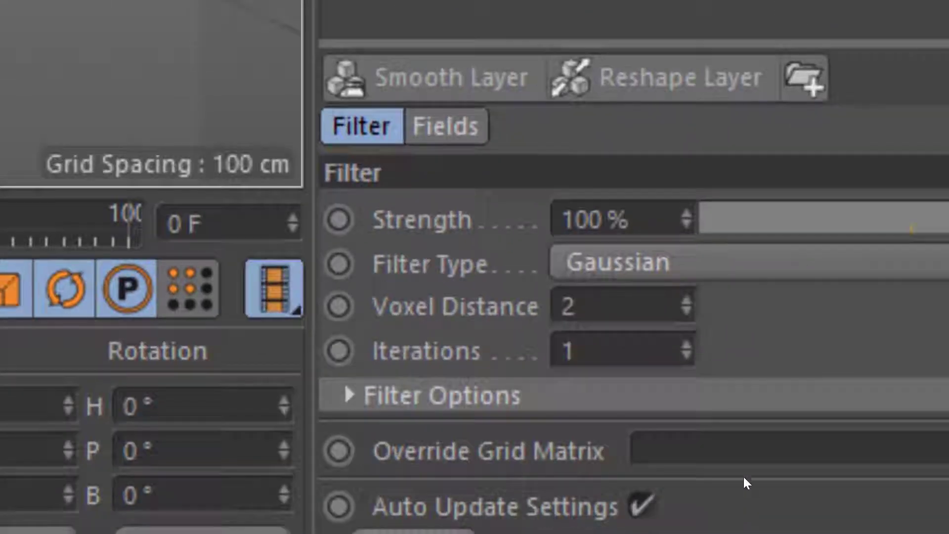
left_click_drag(752, 426, 729, 426)
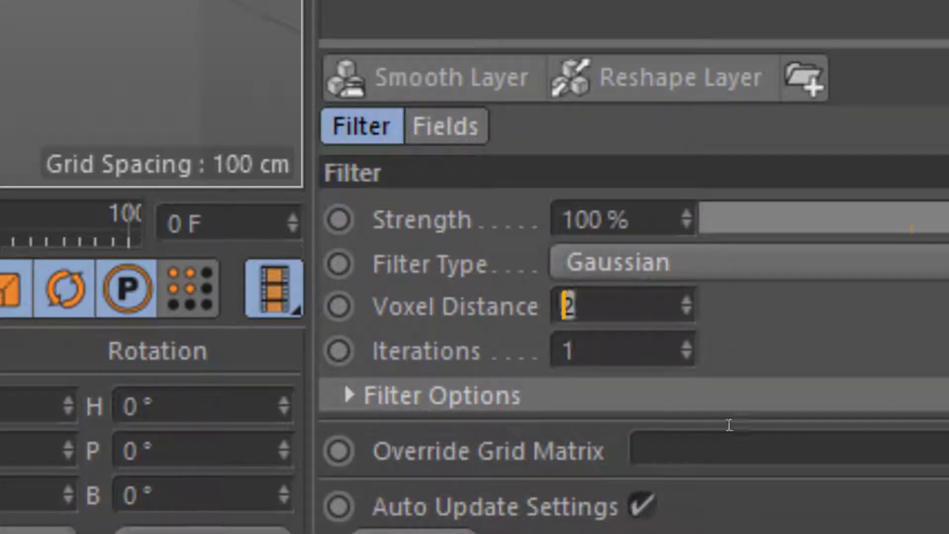
type("3")
key("Tab")
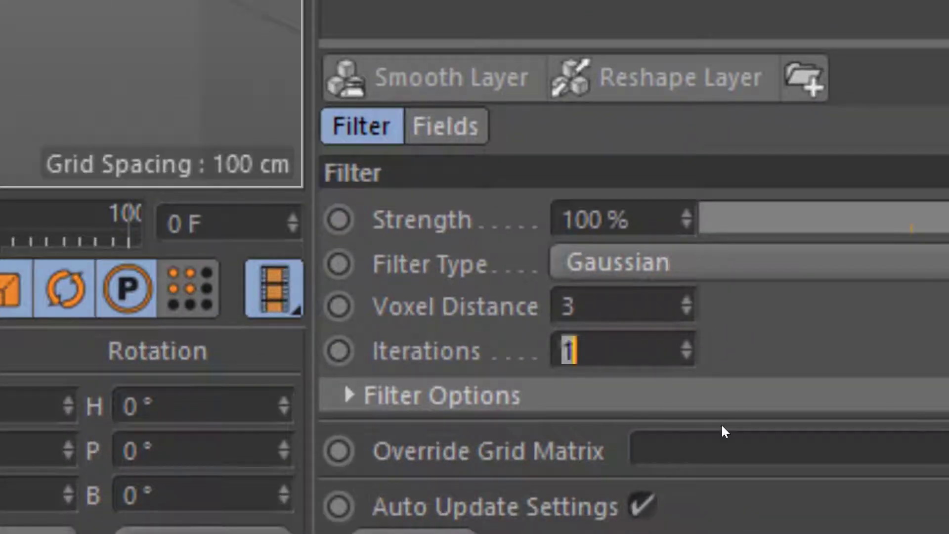
type("2")
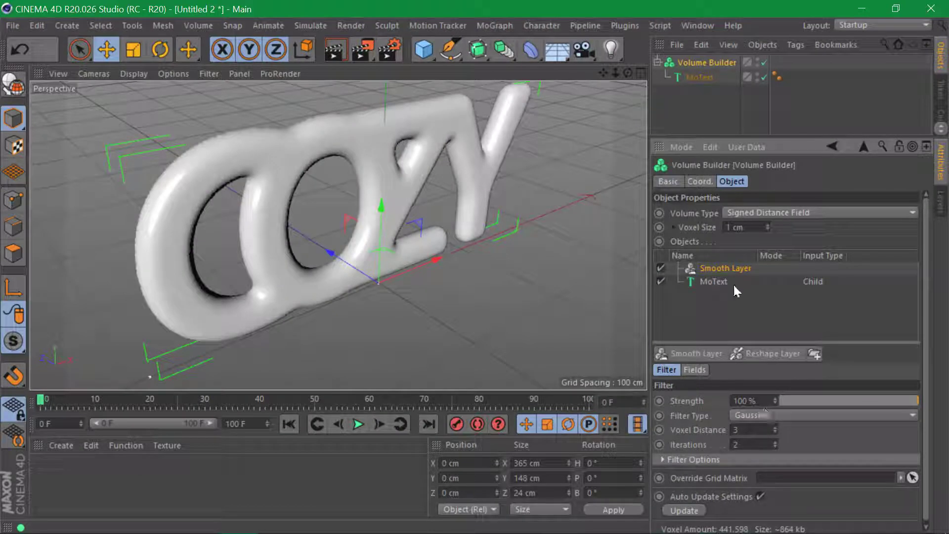
left_click_drag(336, 173, 315, 156, "alt")
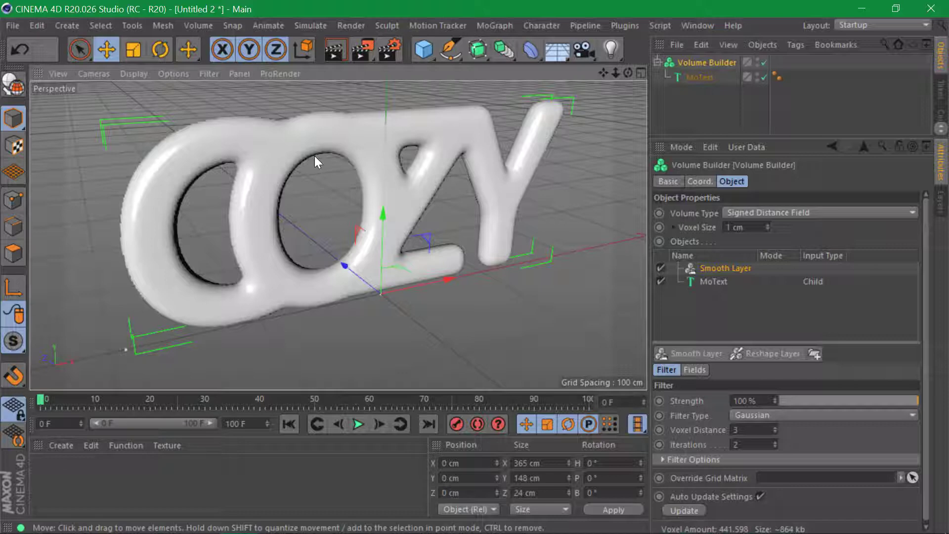
Set the MoText object's depth to 40 cm to thicken the smoothed letters
left_click(691, 77)
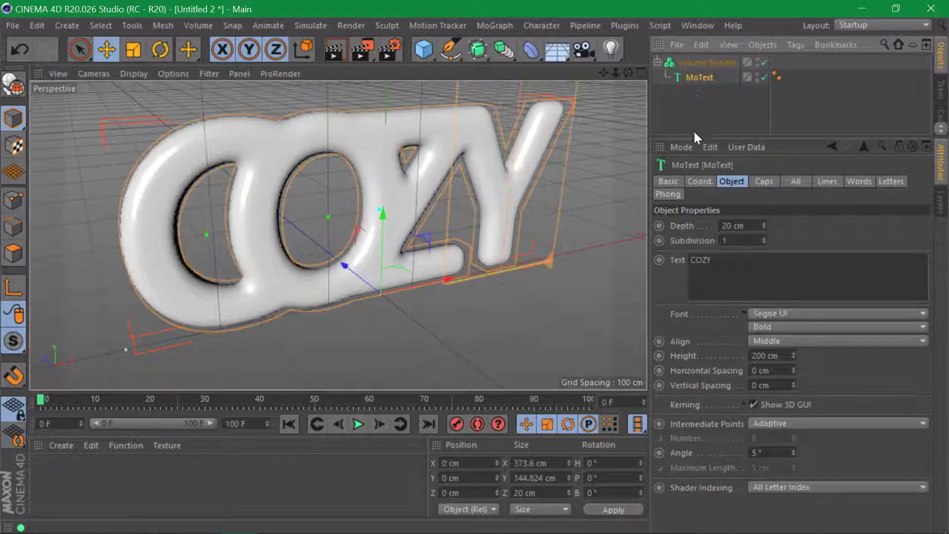
double_click(731, 226)
type("40")
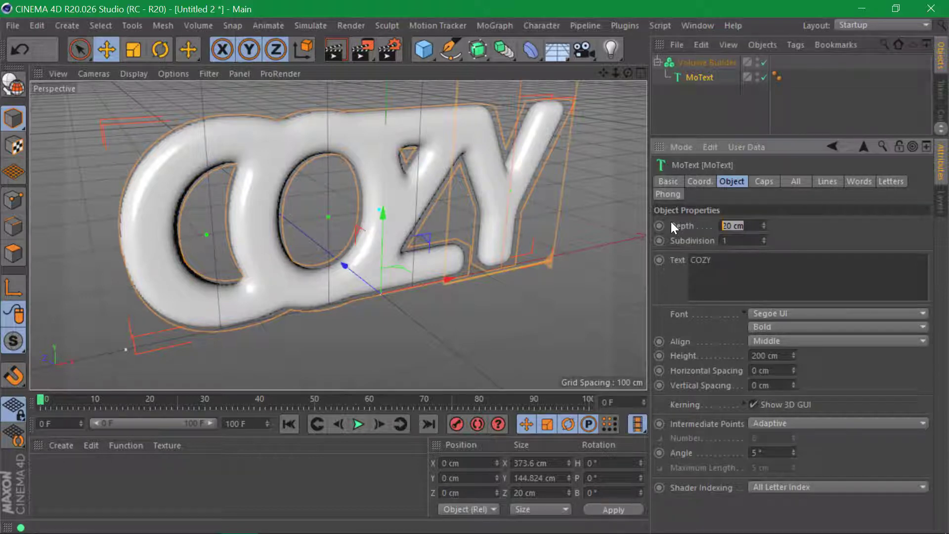
key("Return")
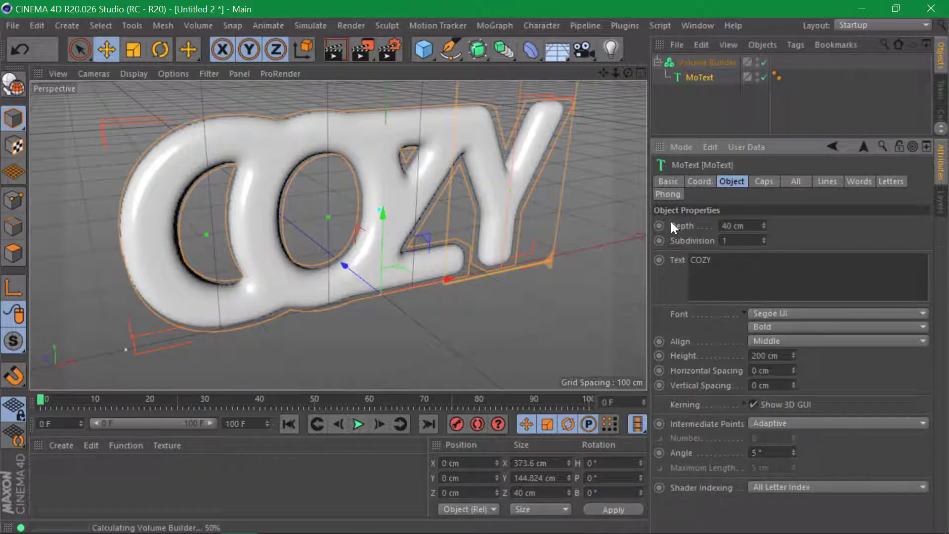
left_click(697, 108)
left_click_drag(396, 191, 399, 164, "alt")
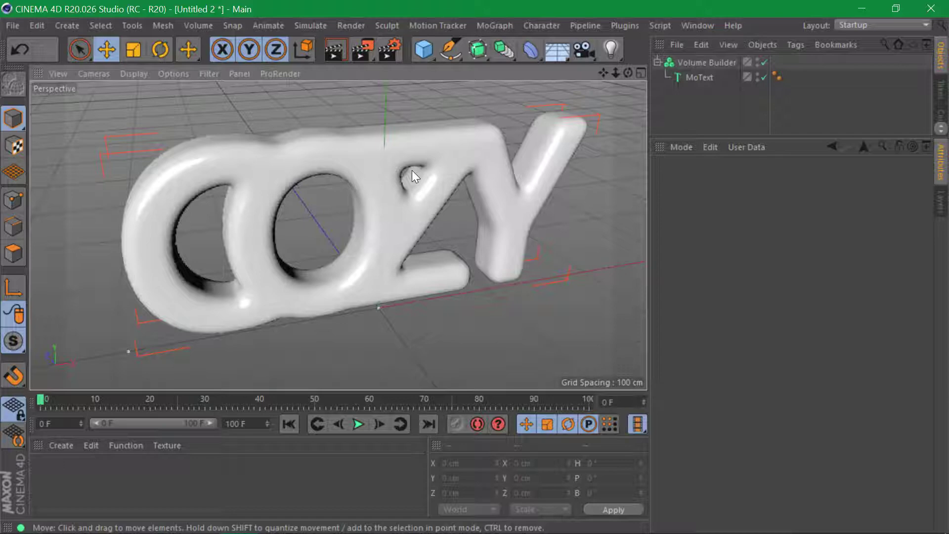
Add a Volume Mesher and make the Volume Builder its child
left_click(509, 51)
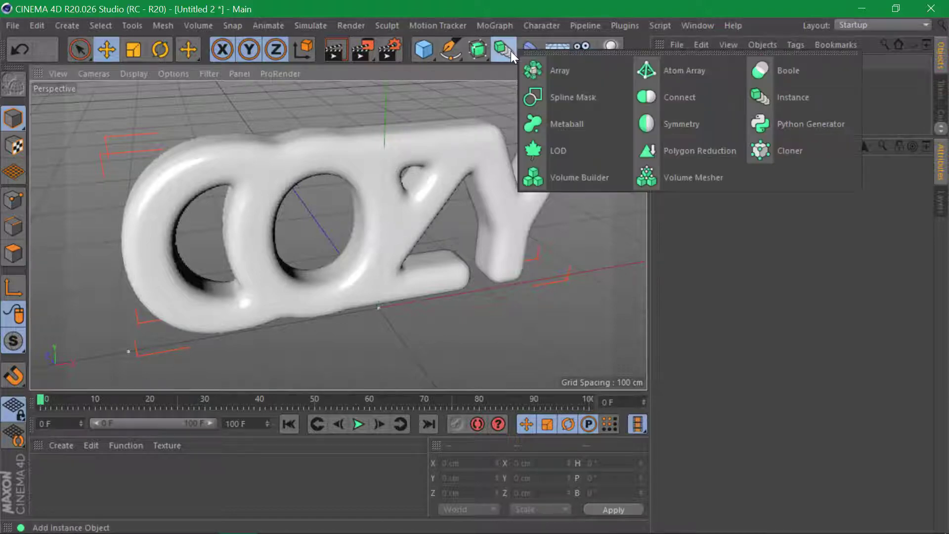
left_click(675, 180)
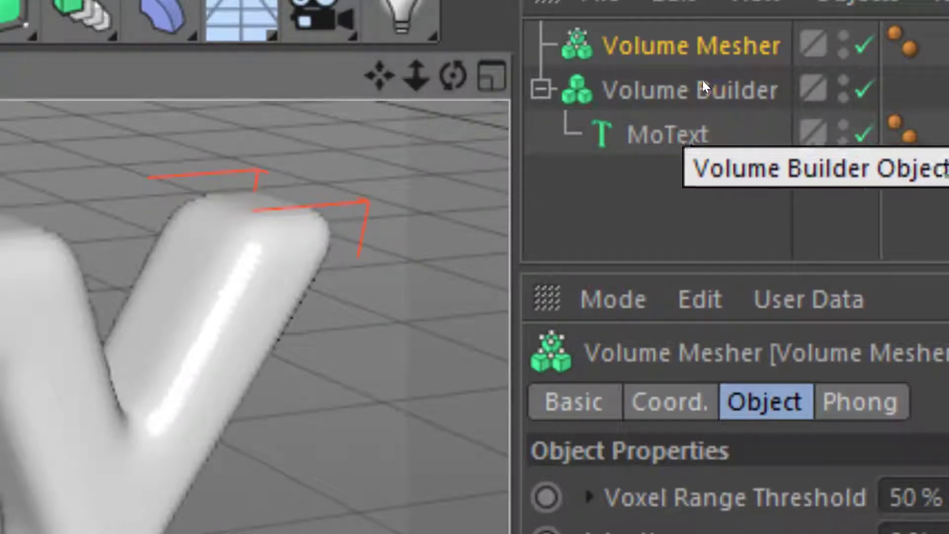
left_click_drag(710, 78, 698, 63)
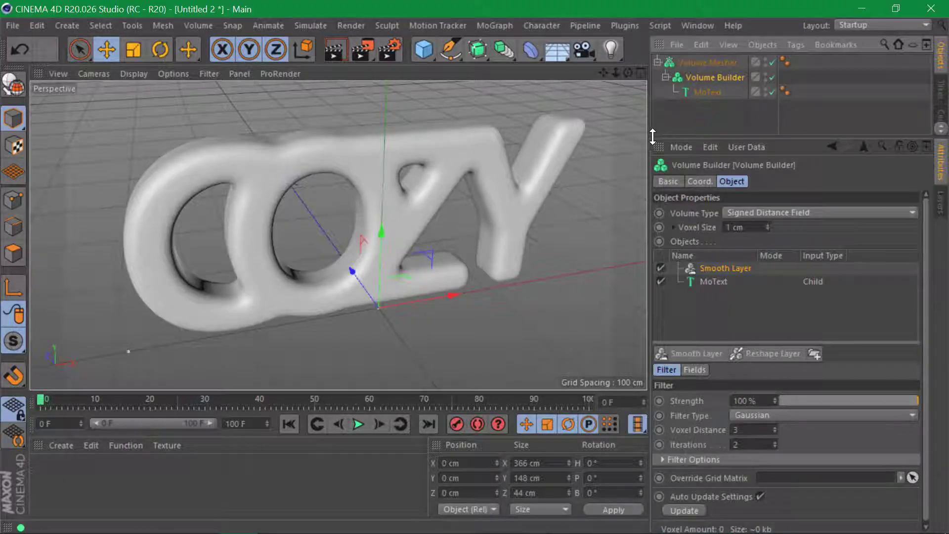
Add a Displacer deformer to the scene
mouse_move(628, 73)
left_mouse_down()
mouse_move(692, 74)
mouse_move(684, 86)
mouse_move(543, 91)
mouse_move(629, 91)
mouse_move(628, 73)
left_mouse_up()
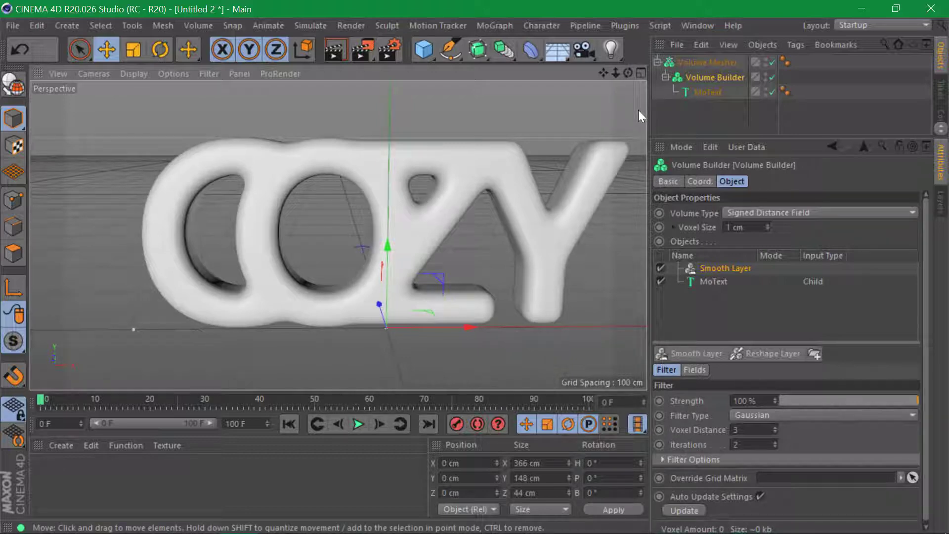
left_click(533, 52)
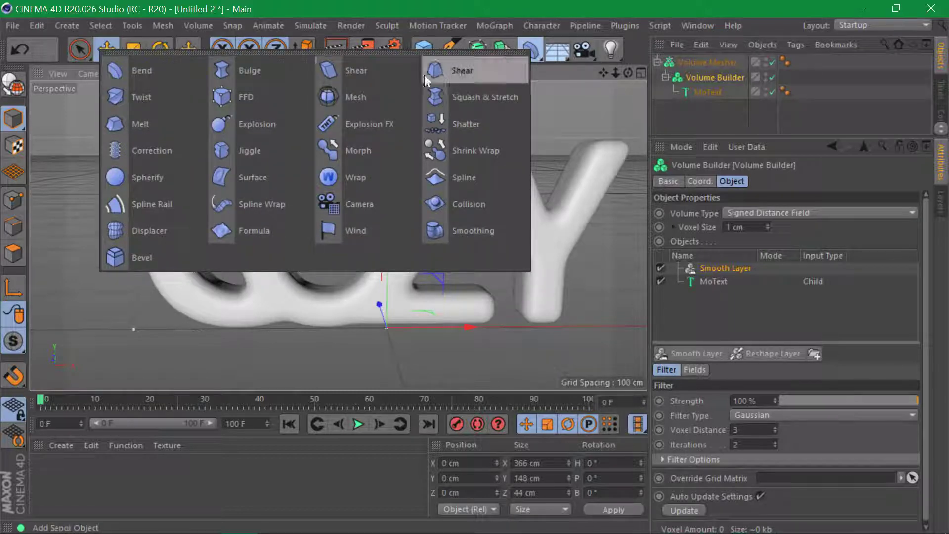
left_click(163, 228)
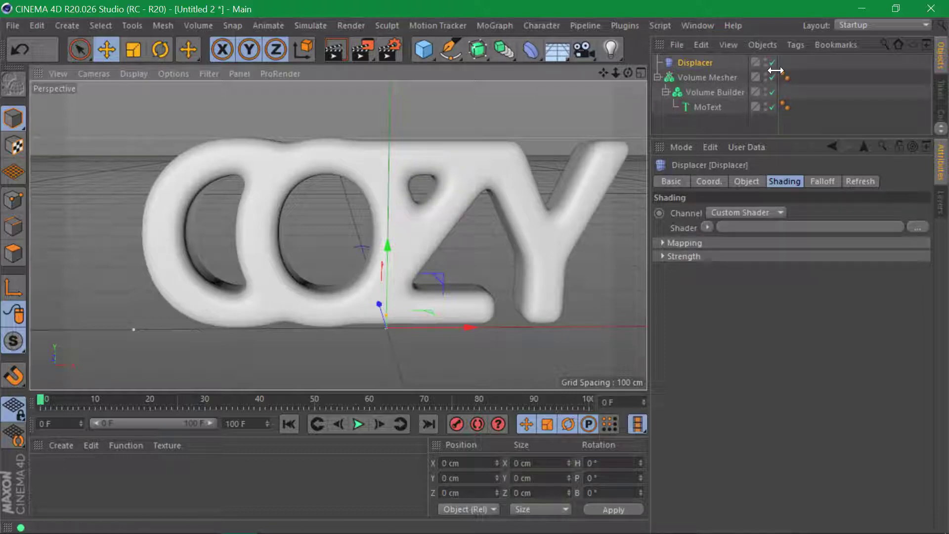
key("super+p")
key("Down")
key("Down")
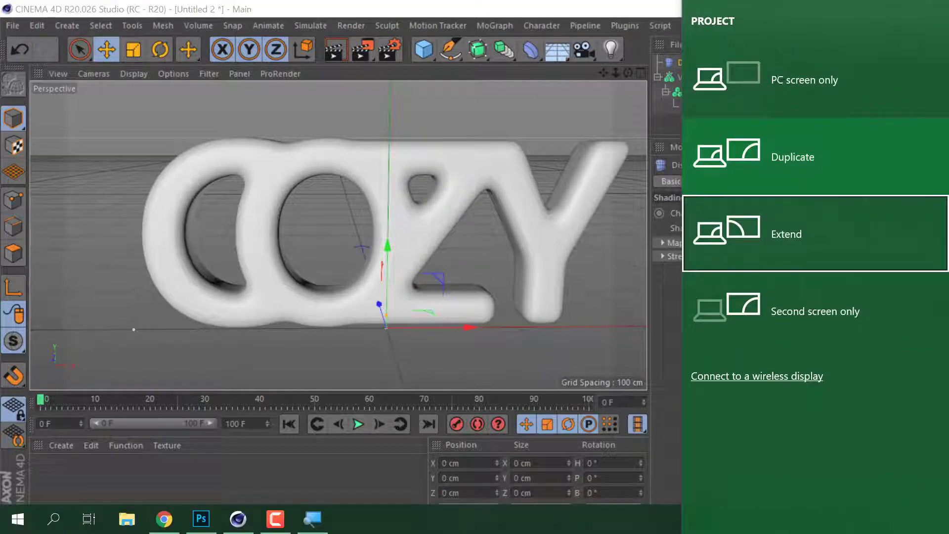
key("Return")
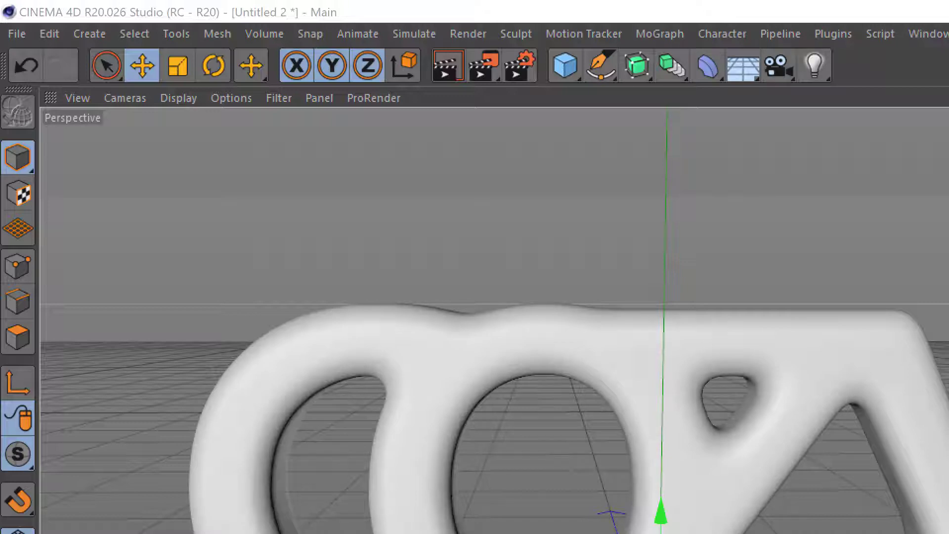
key("super+p")
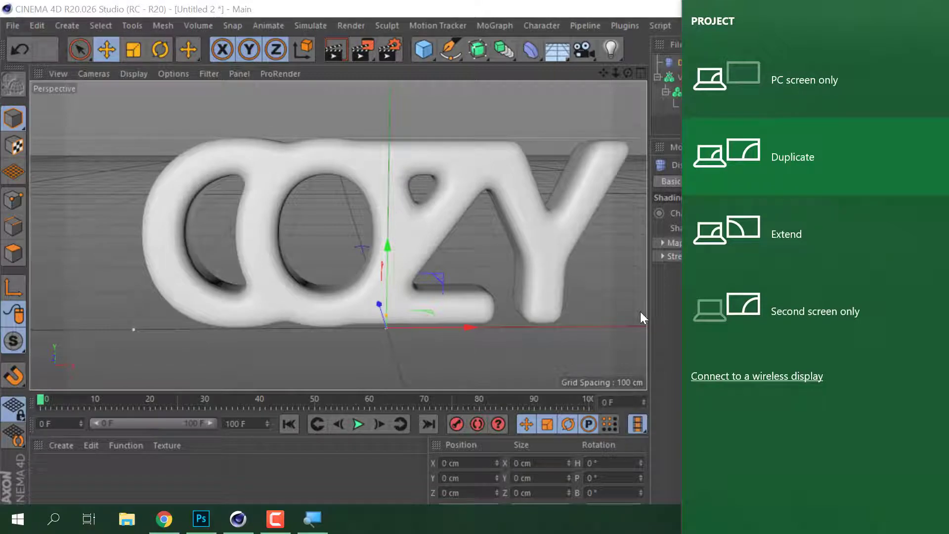
left_click(659, 318)
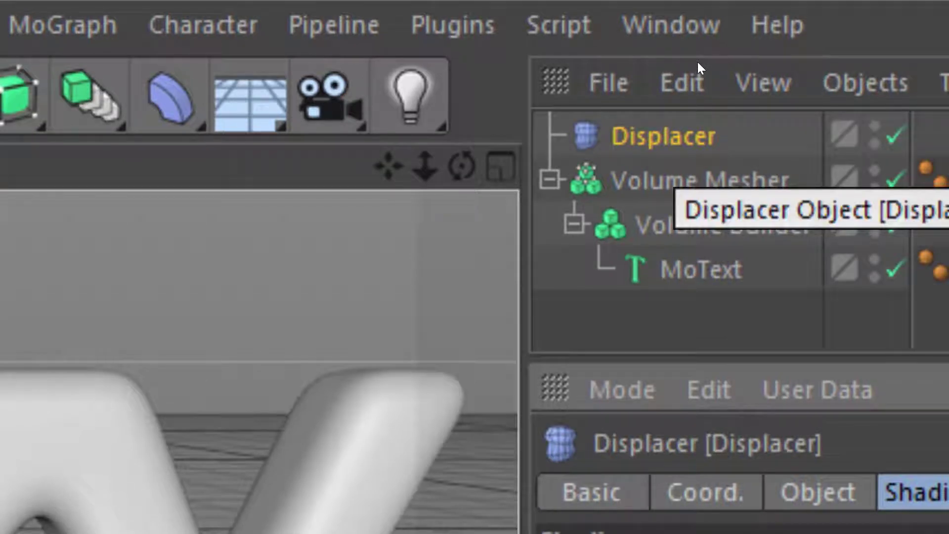
Make the Displacer a child of the Volume Mesher and load a Noise shader as its custom shader
left_click_drag(698, 76, 695, 84)
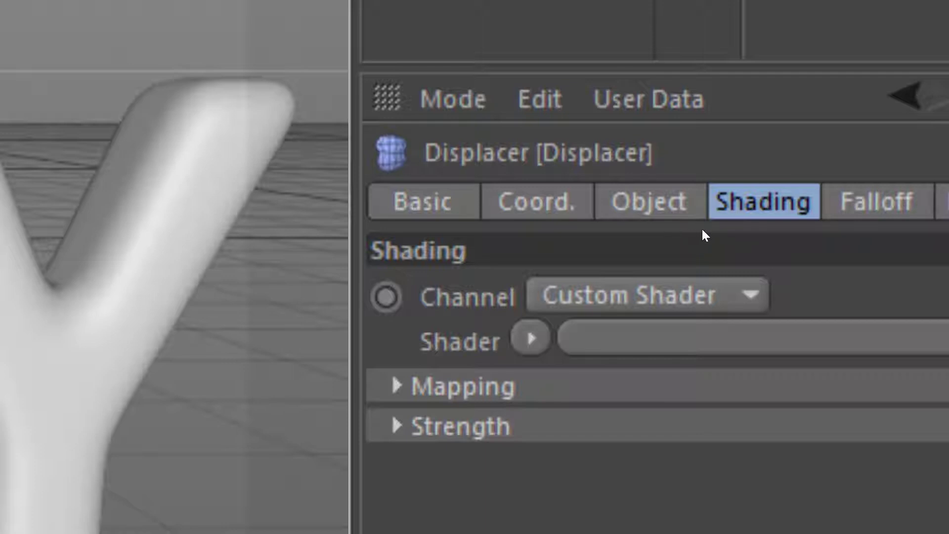
left_click(530, 338)
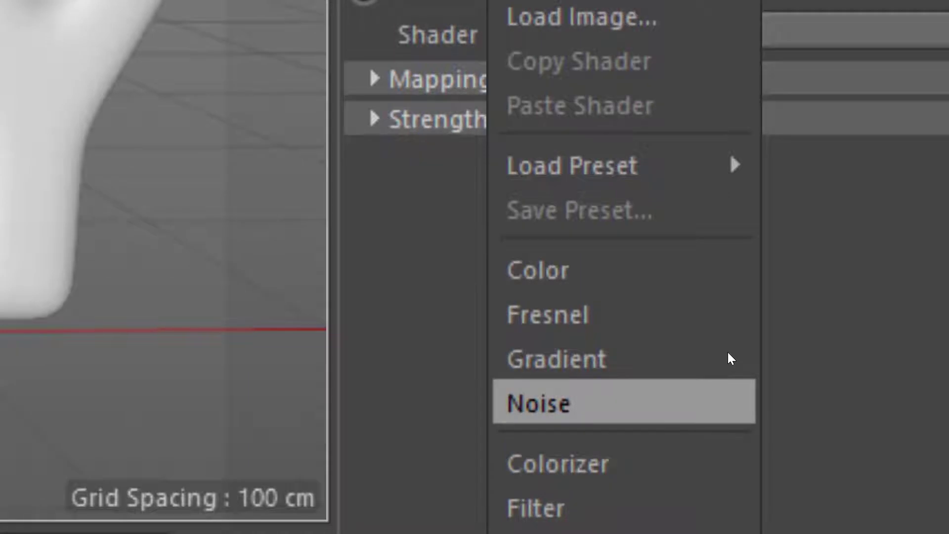
key("Return")
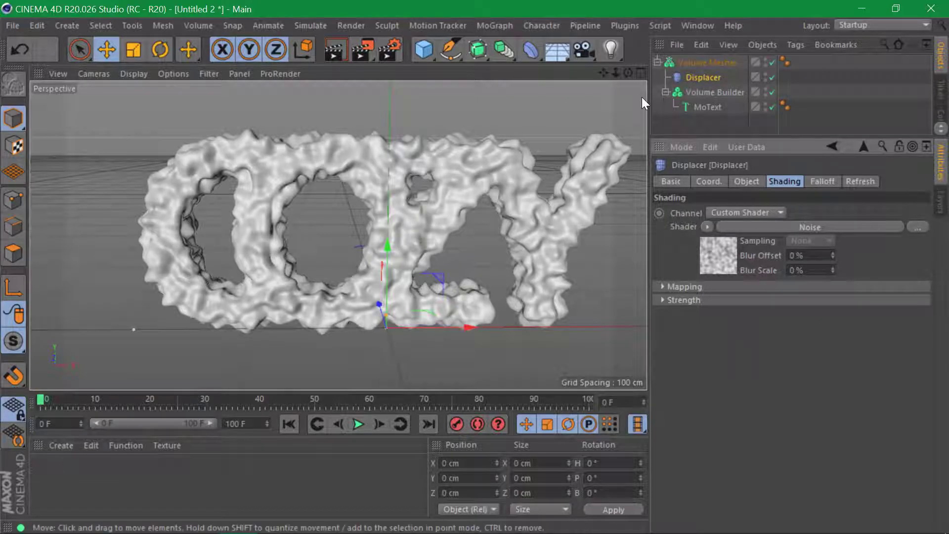
left_click_drag(628, 73, 406, 55)
left_click_drag(95, 336, 130, 349)
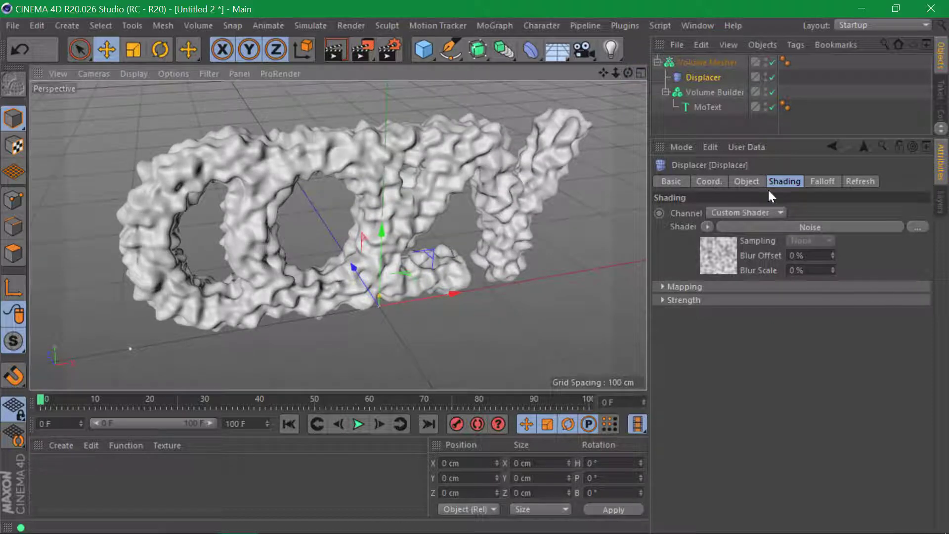
Set the noise type of the Displacer's Noise shader to Electric
left_click(810, 228)
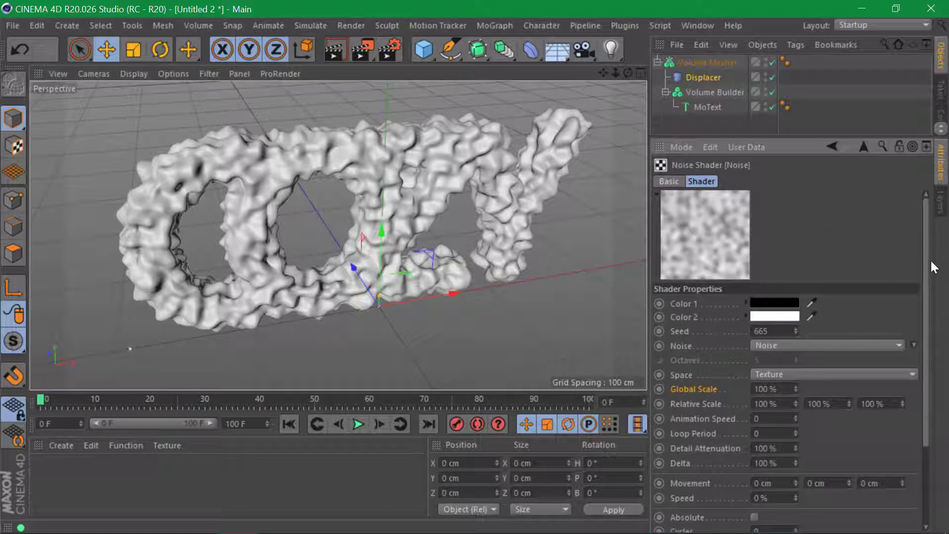
left_click_drag(926, 261, 919, 328)
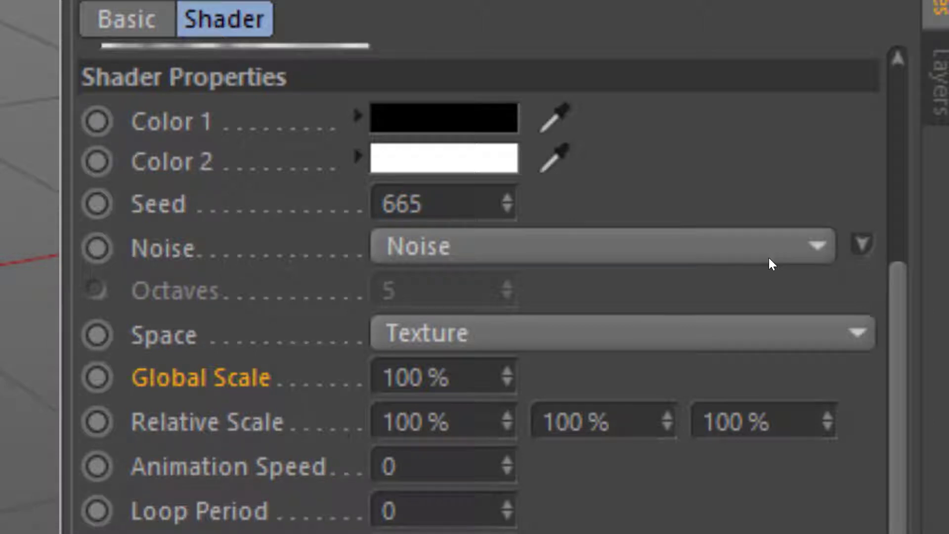
left_click(915, 256)
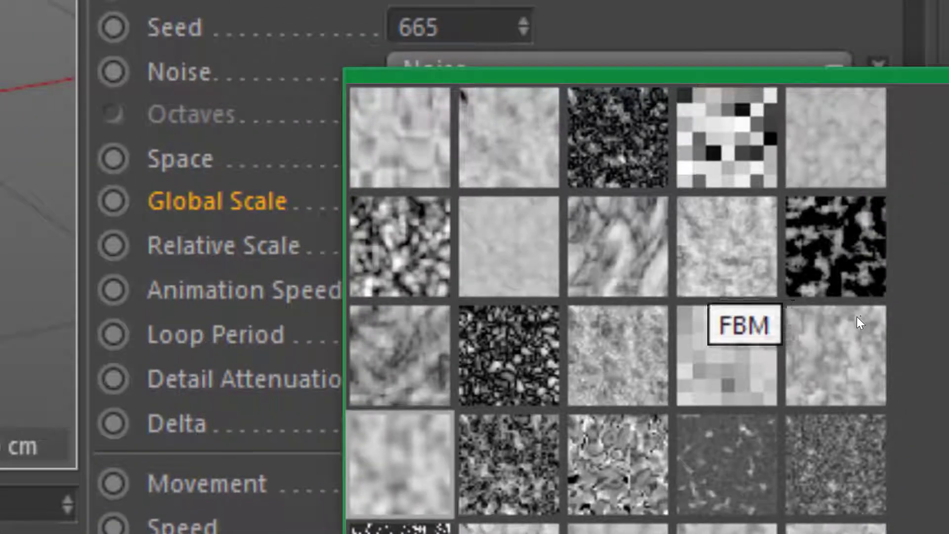
left_click(832, 319)
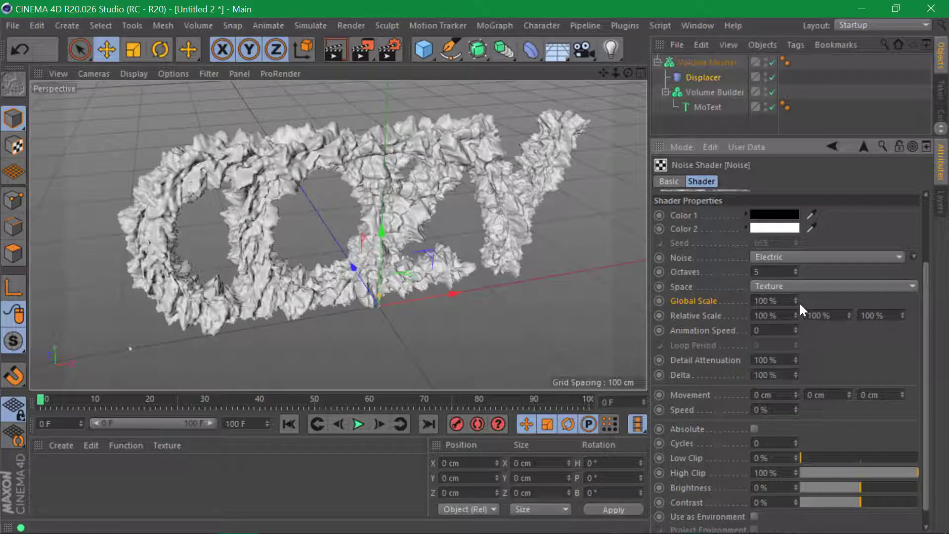
Set the Electric noise's global scale to 500%
left_click_drag(796, 300, 895, 300)
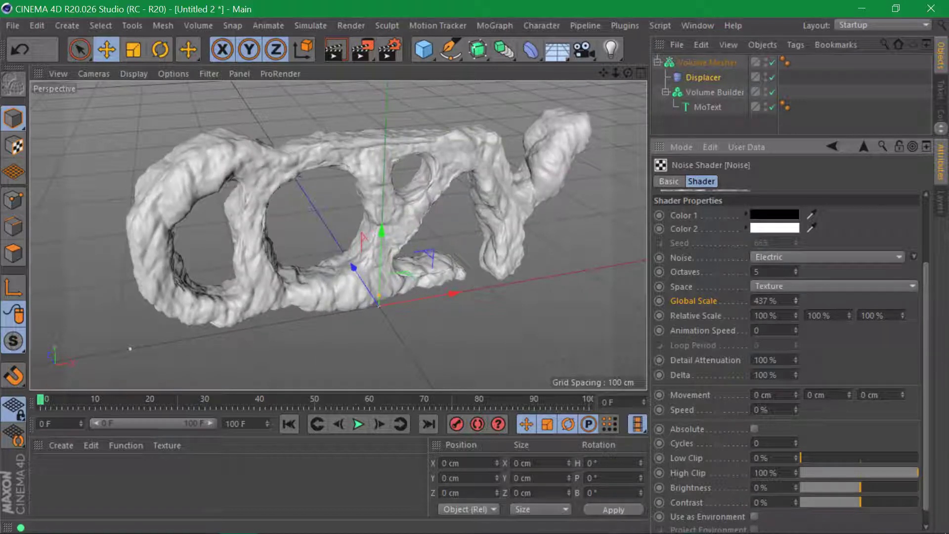
left_click(771, 300)
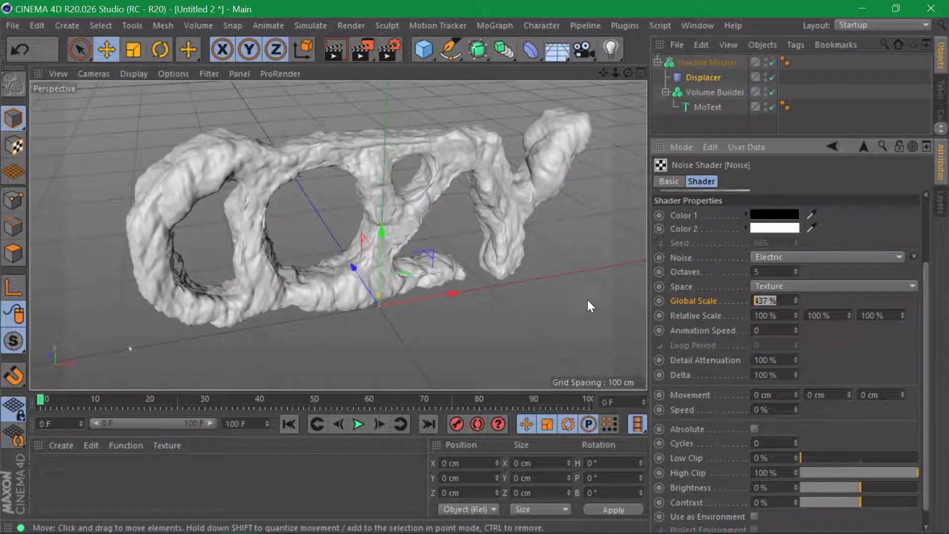
type("500")
key("Return")
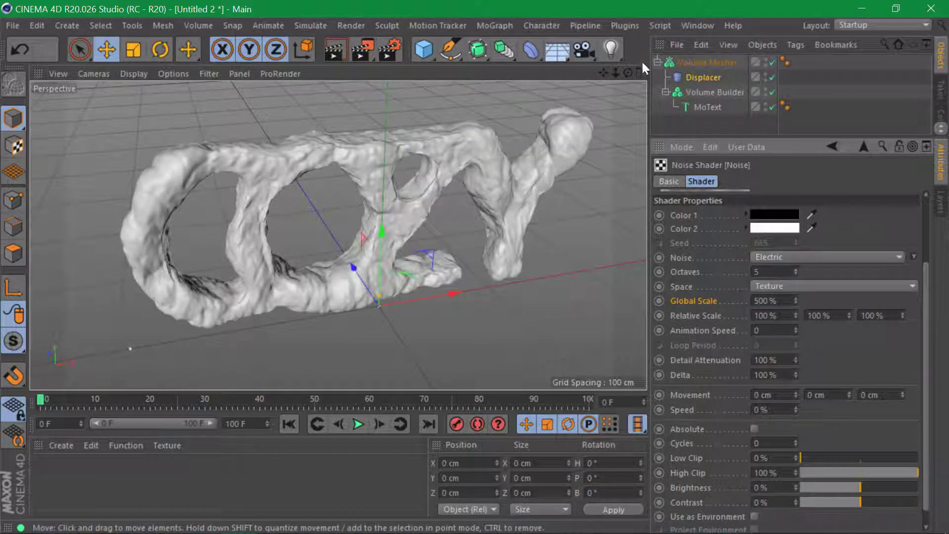
left_click_drag(628, 73, 607, 91)
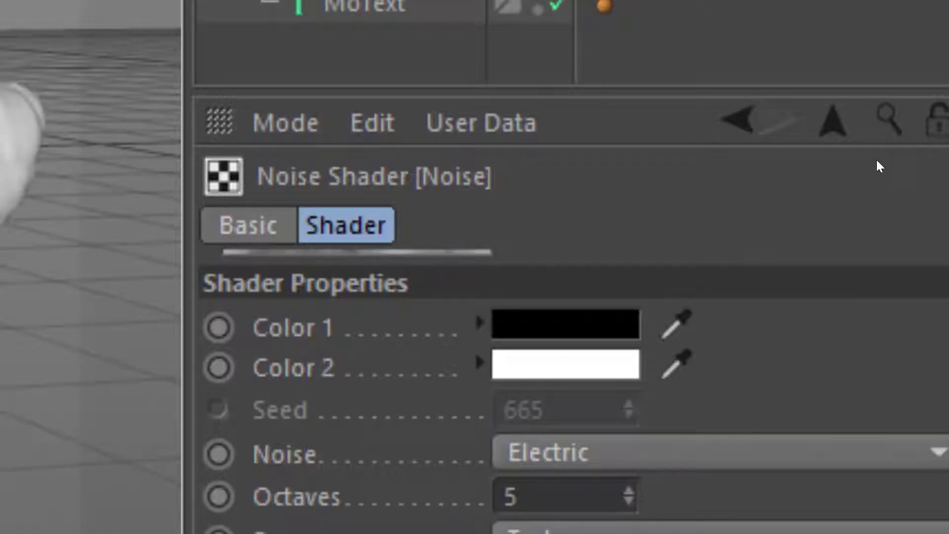
Return to the Displacer's object properties and set its height to 4 cm
left_click(836, 125)
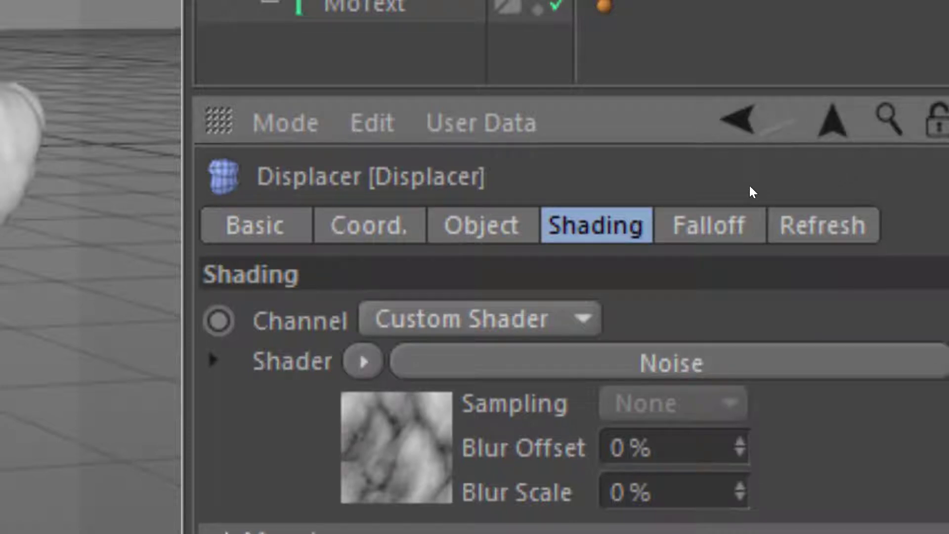
left_click(483, 225)
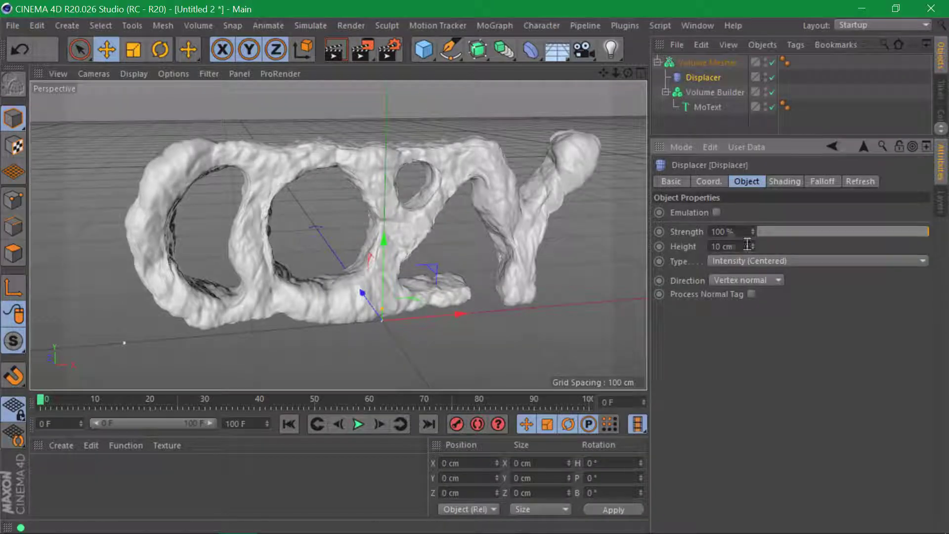
mouse_move(753, 246)
left_mouse_down()
mouse_move(753, 232)
mouse_move(753, 249)
left_mouse_up()
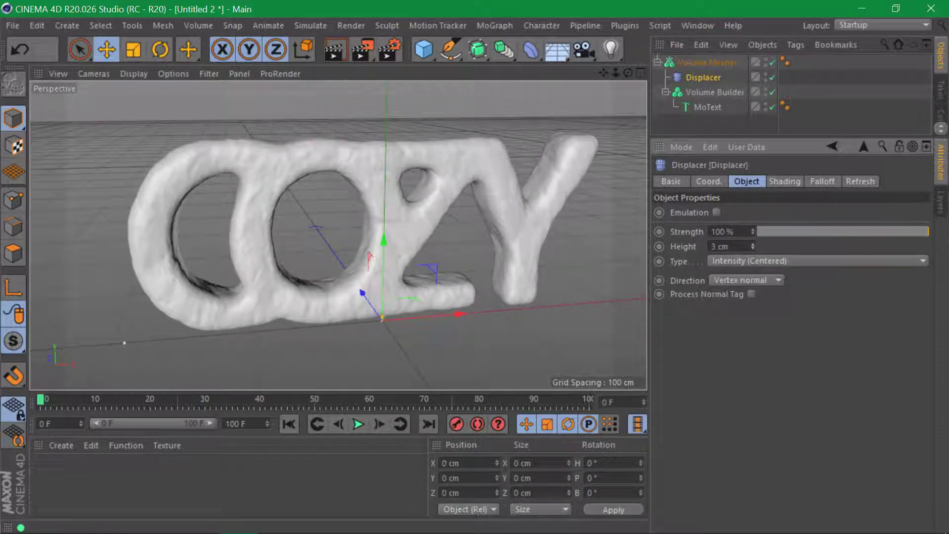
double_click(739, 246)
type("4")
key("Return")
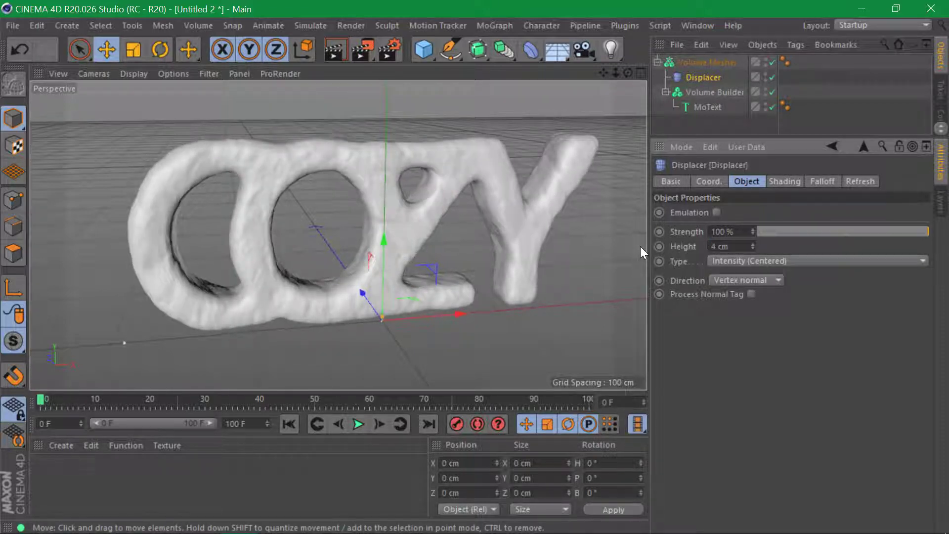
mouse_move(628, 73)
left_mouse_down()
mouse_move(564, 109)
mouse_move(625, 75)
left_mouse_up()
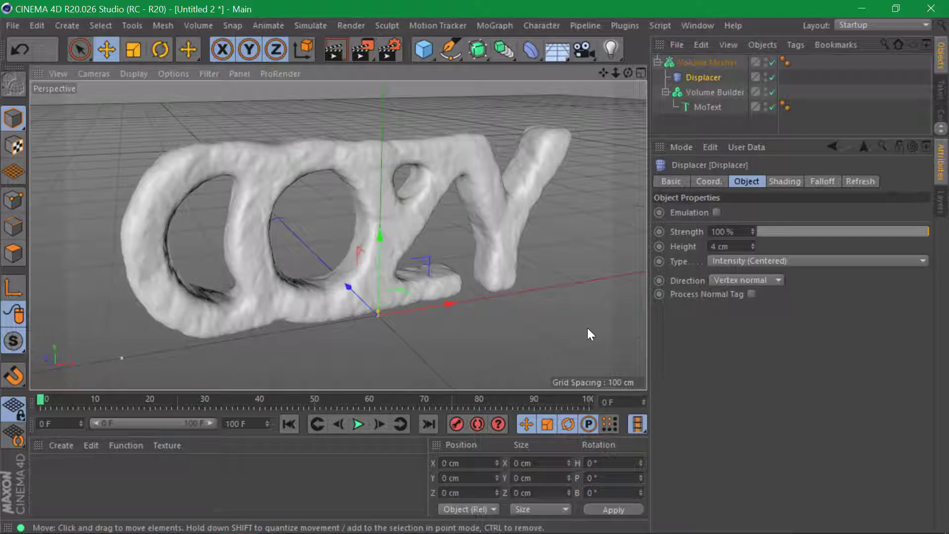
left_click_drag(627, 72, 537, 74)
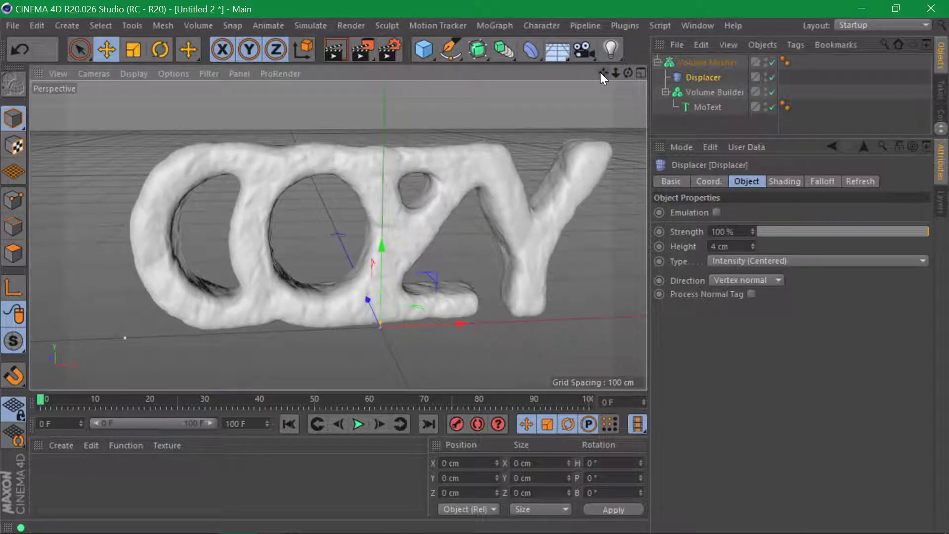
Save the project on the Desktop under the file name class
key("ctrl+s")
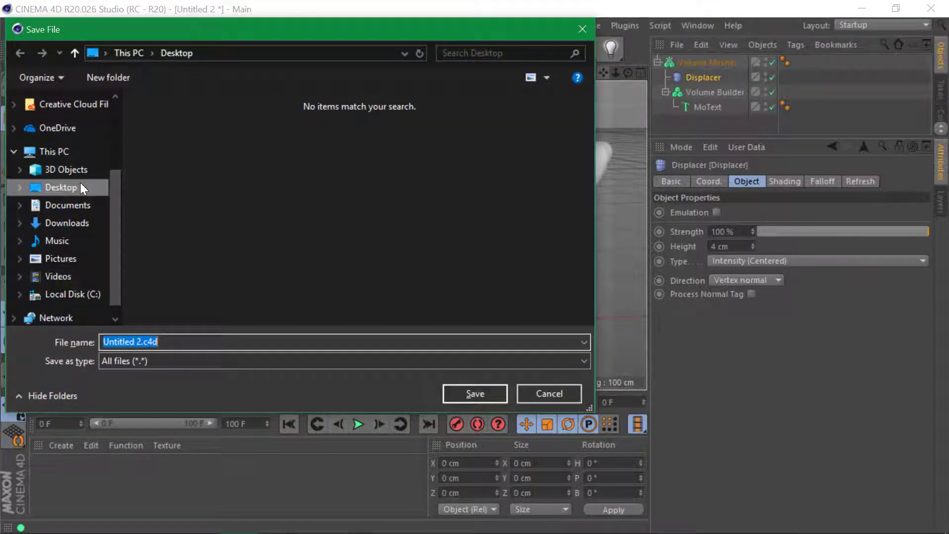
left_click(183, 341)
key("ctrl+a")
type("class")
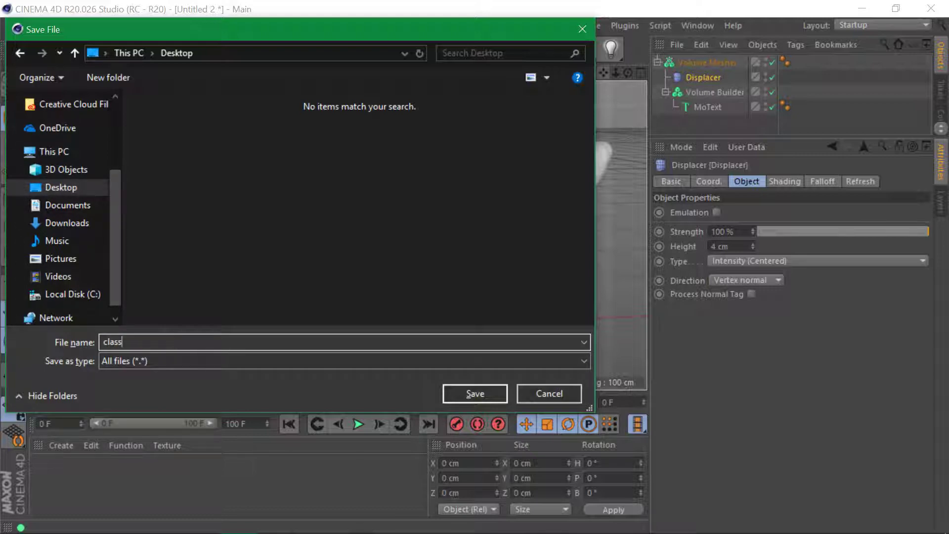
key("Return")
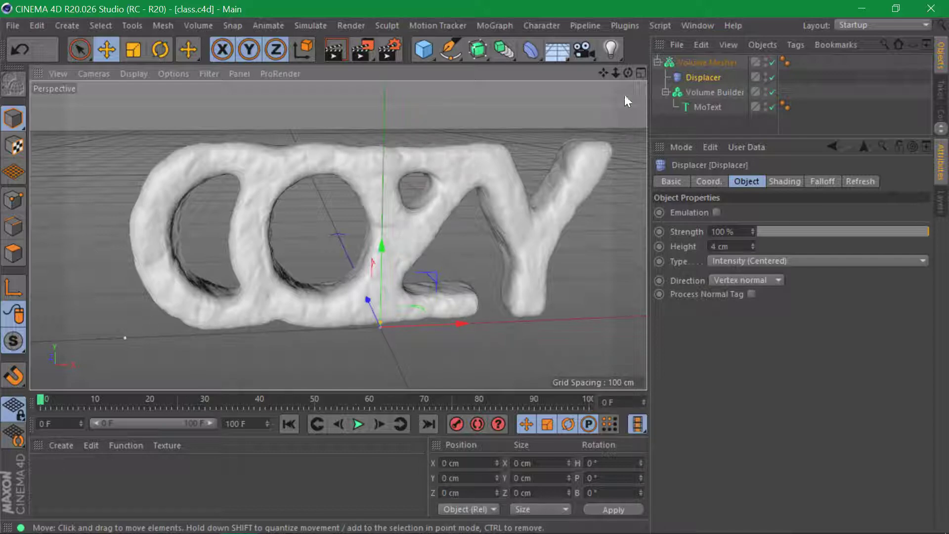
Add a Floor object beneath the COZY text
mouse_move(611, 69)
left_mouse_down()
mouse_move(626, 73)
mouse_move(605, 75)
left_mouse_up()
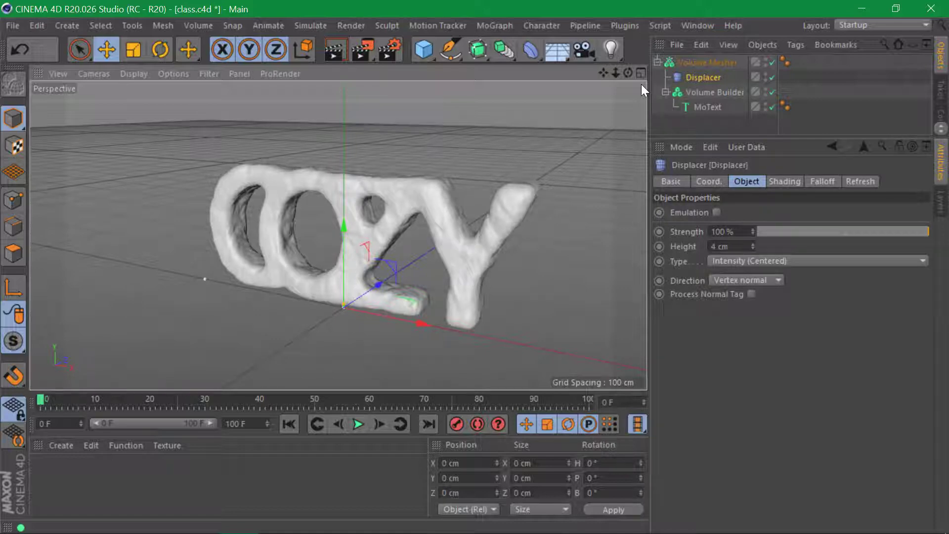
left_click(567, 54)
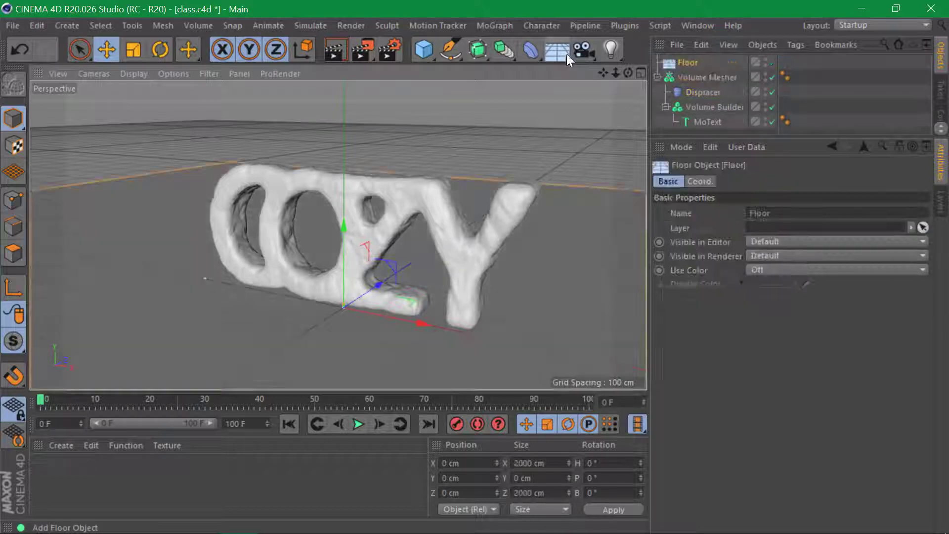
Create a new material, open it for editing and disable its Reflectance channel
double_click(69, 485)
double_click(51, 472)
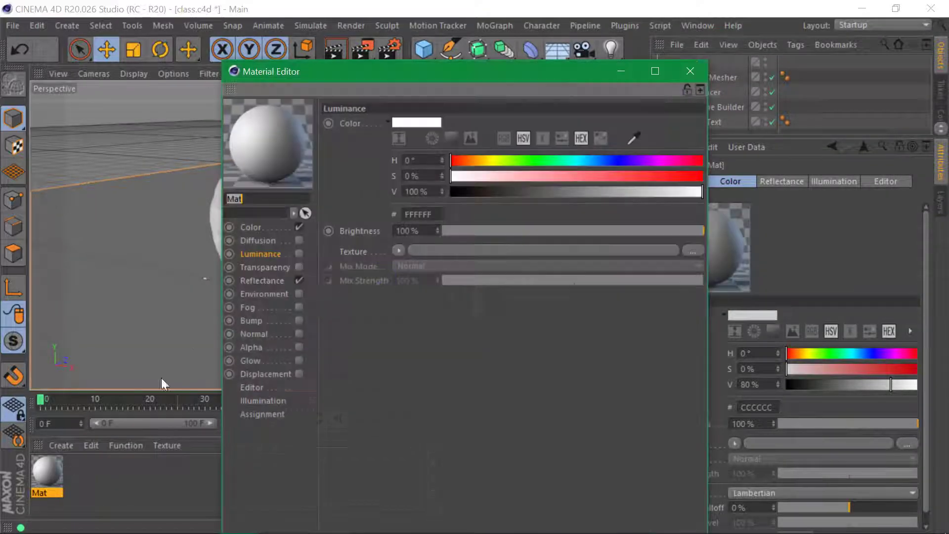
left_click(299, 281)
Load IMG_20190423_103421.jpg from Documents > c4d_190423 > class > c4d_190423 > 01_general as the material's Color texture
left_click(256, 226)
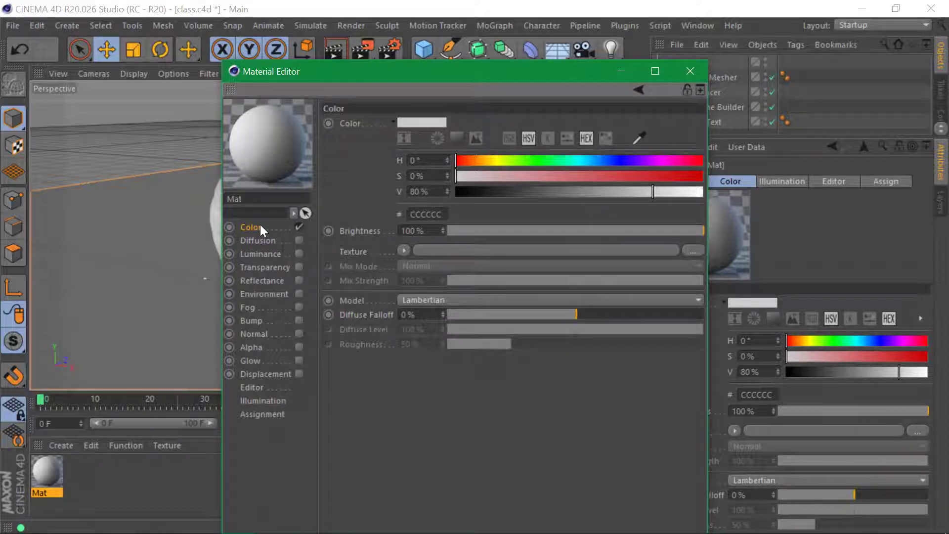
left_click(692, 249)
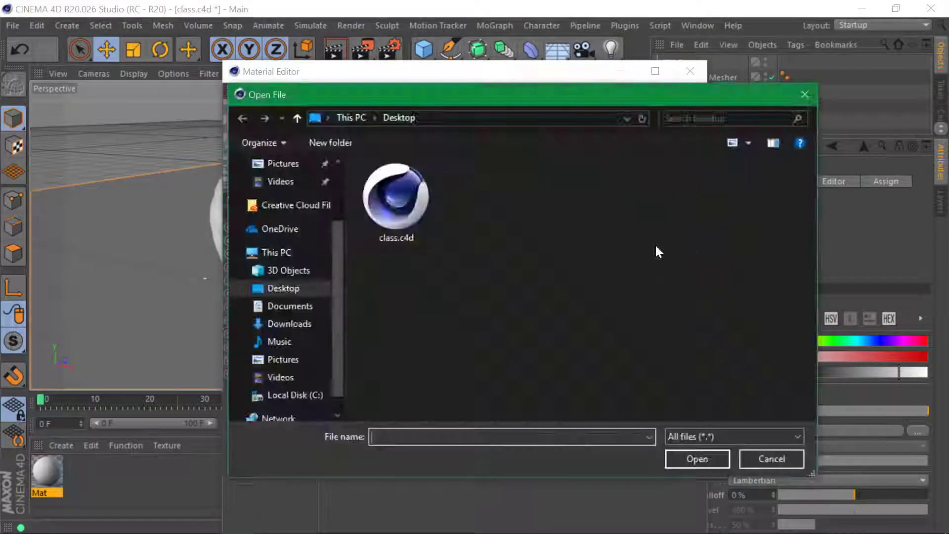
scroll(341, 263, "down", 1)
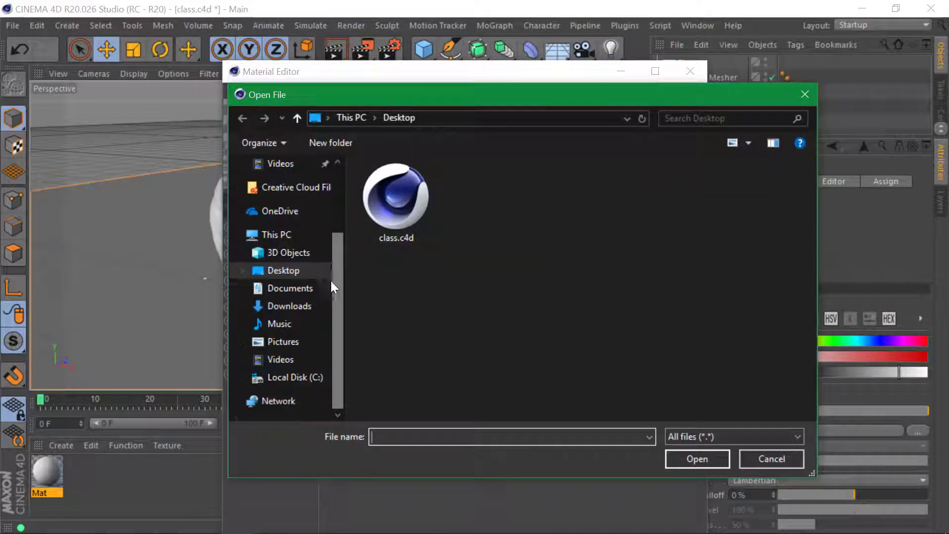
left_click(311, 289)
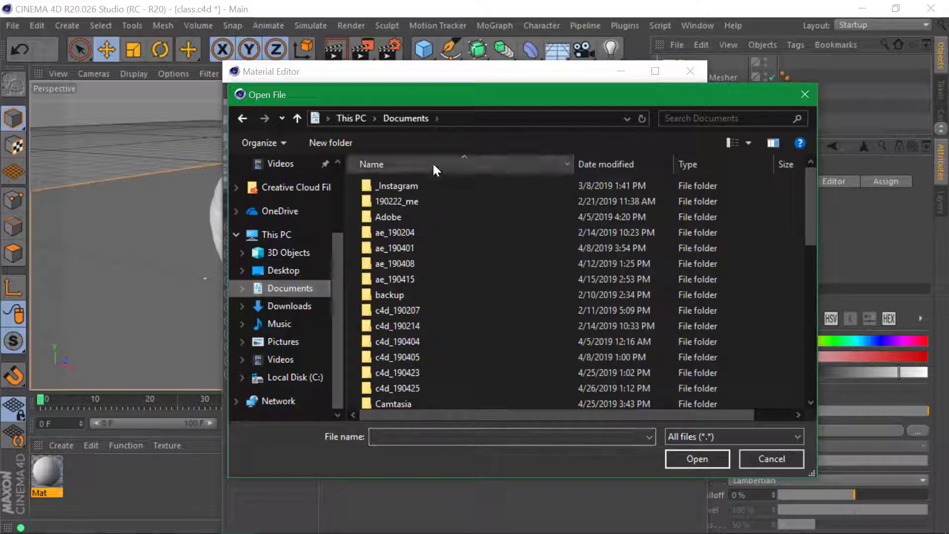
double_click(418, 372)
double_click(419, 232)
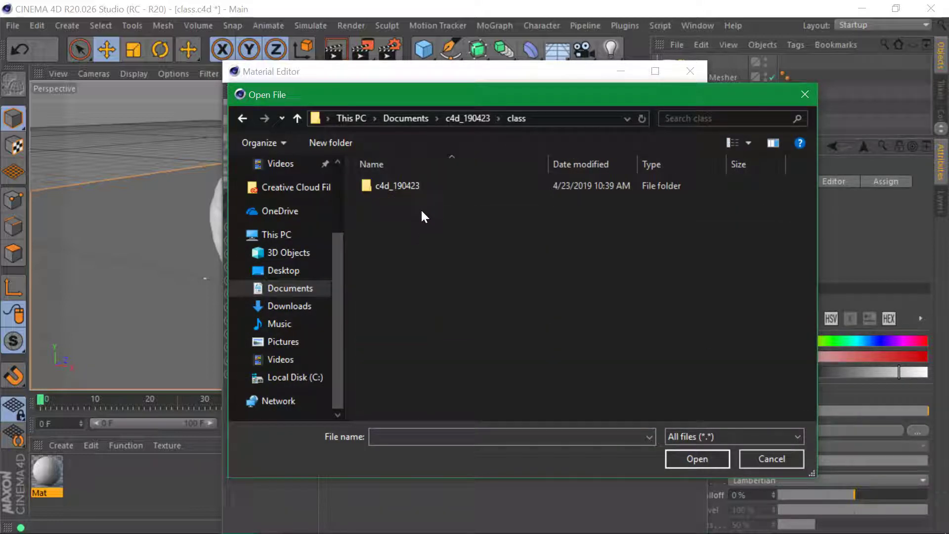
double_click(426, 186)
double_click(427, 187)
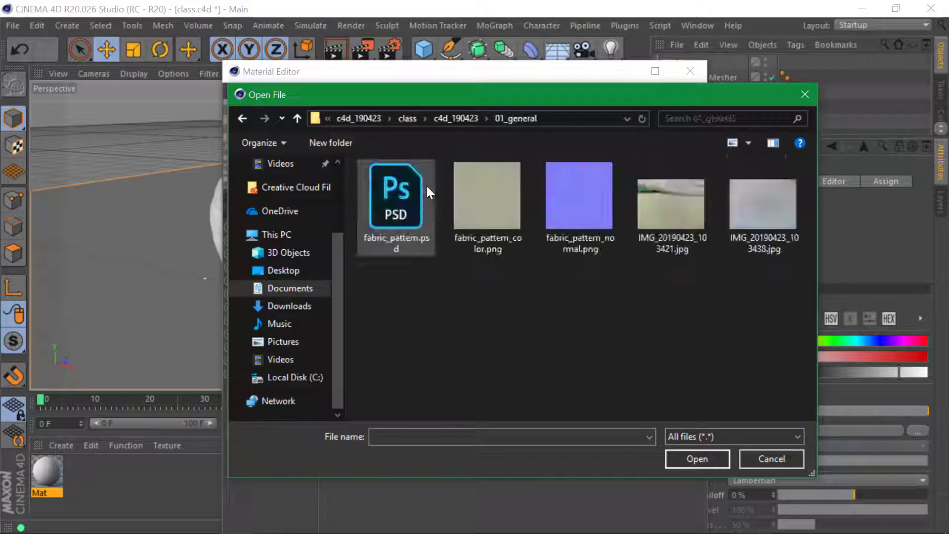
left_click(685, 208)
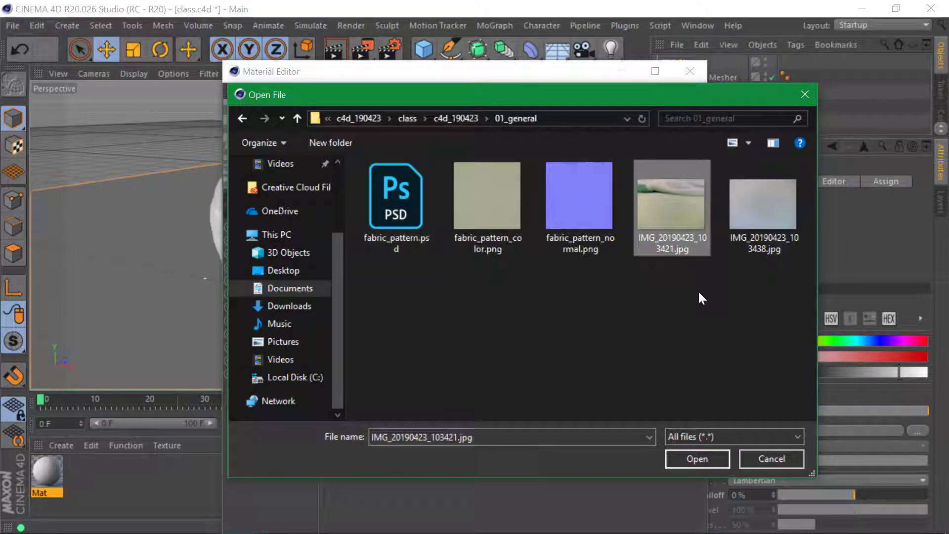
left_click(698, 463)
left_click(558, 325)
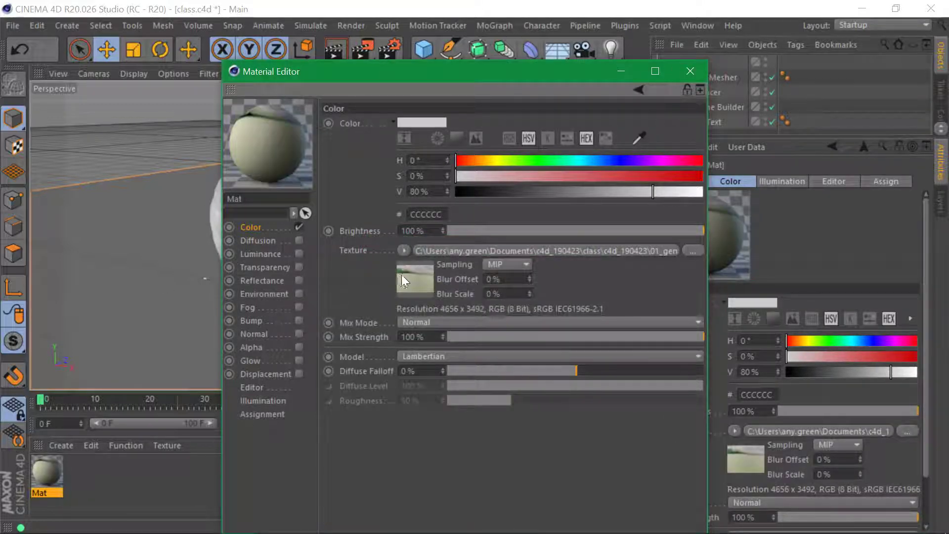
Close the material's editor, apply the photo material to the floor and check its tiling up close
left_click(689, 69)
left_click_drag(57, 477, 310, 341)
scroll(295, 313, "up", 15)
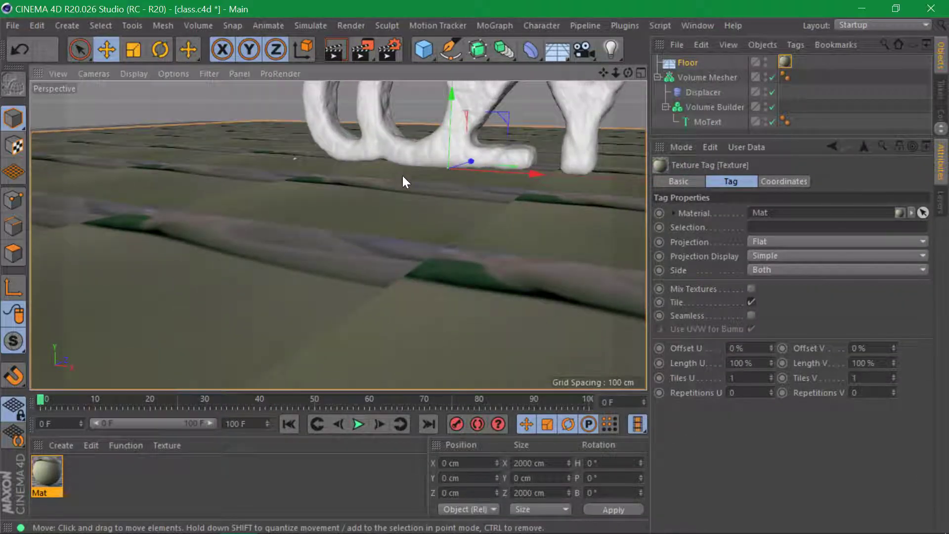
left_click_drag(421, 201, 218, 381, "alt")
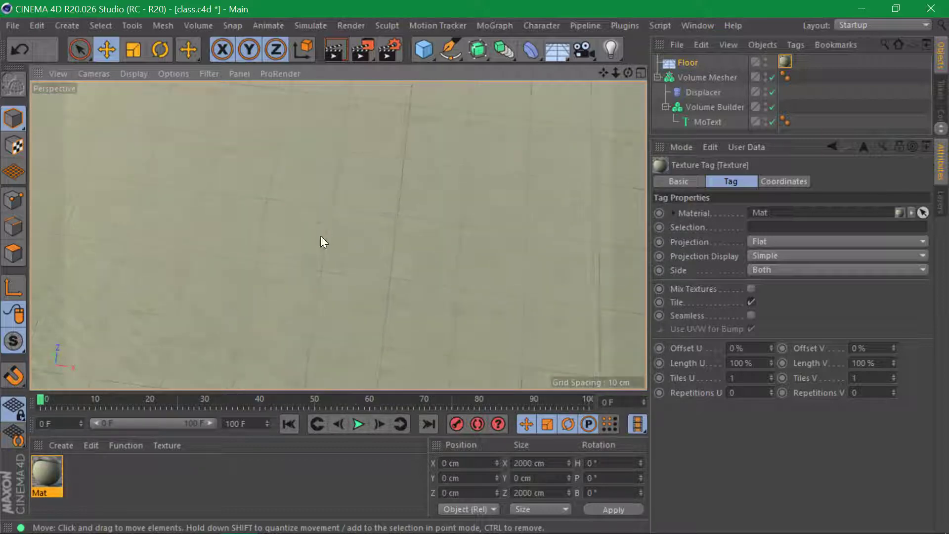
scroll(250, 243, "down", 10)
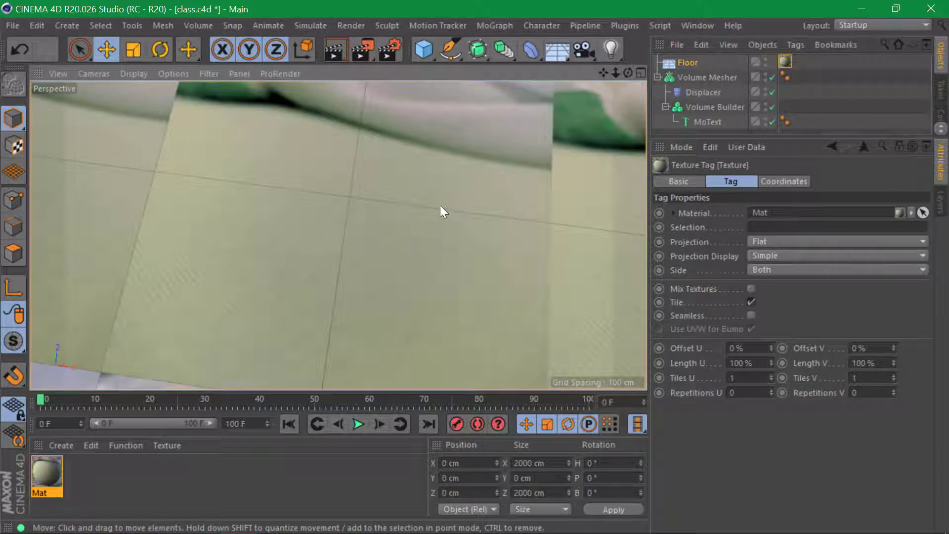
left_click_drag(440, 206, 268, 226, "alt")
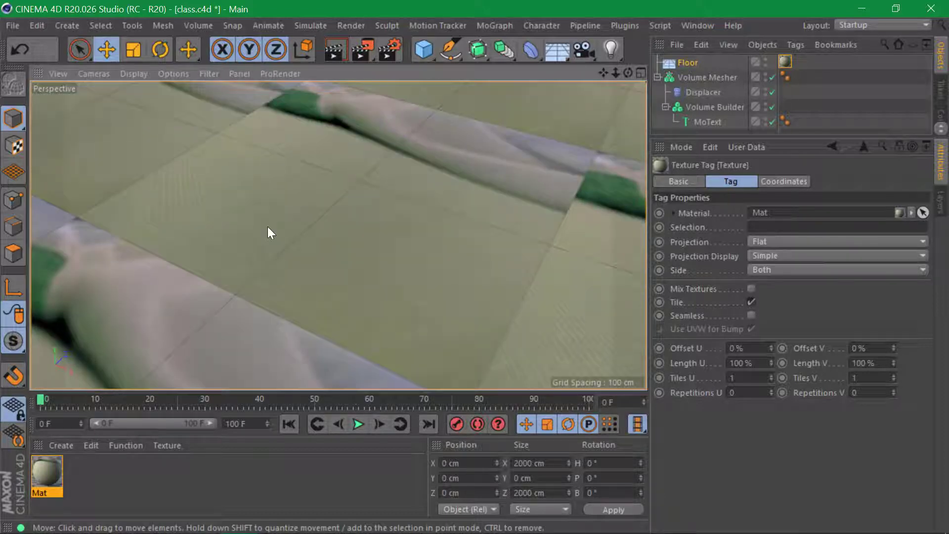
Set the texture preview size of the floor's material to No Scaling
double_click(55, 473)
left_click_drag(366, 70, 490, 32)
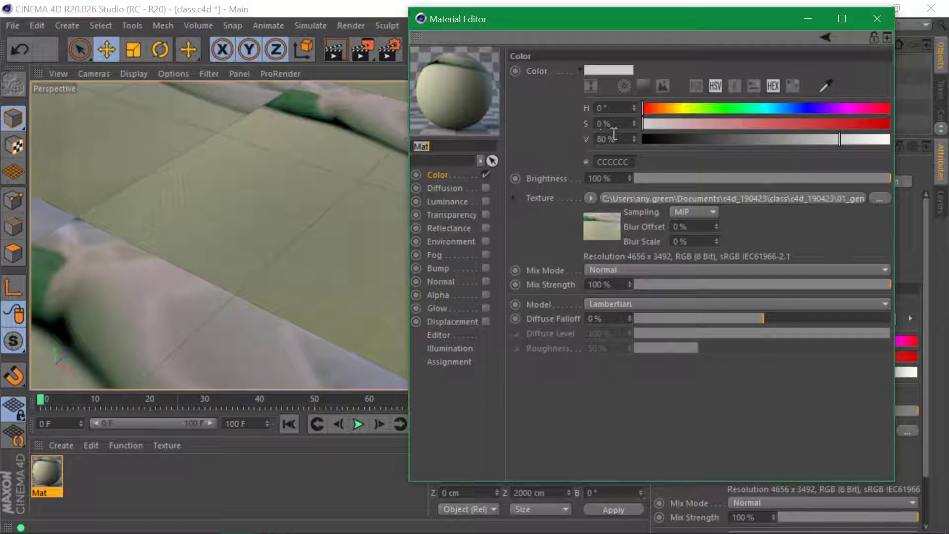
left_click_drag(682, 22, 679, 27)
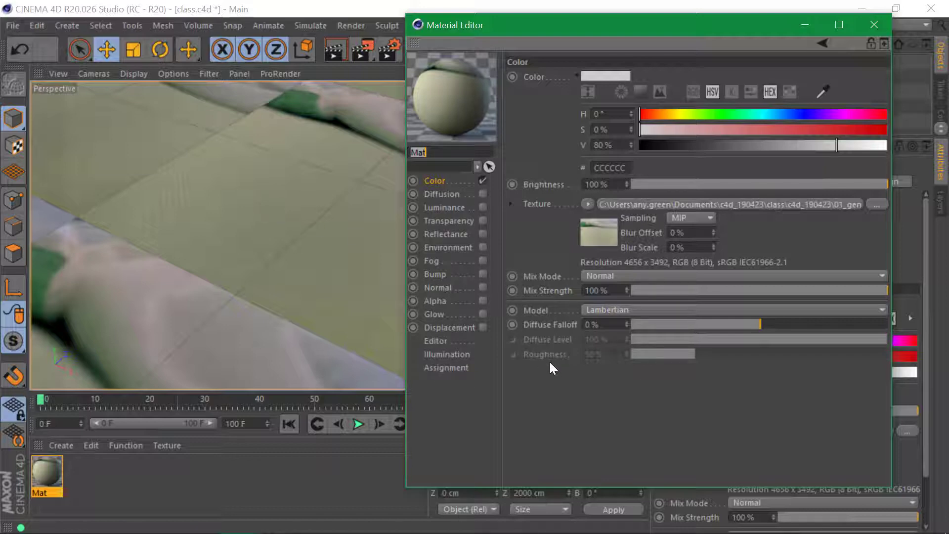
left_click(444, 346)
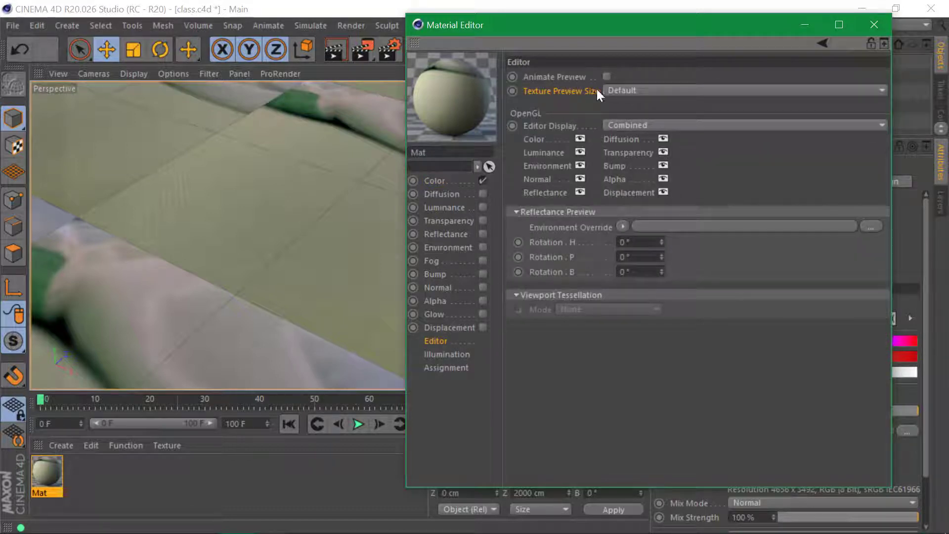
left_click(625, 90)
left_click(648, 124)
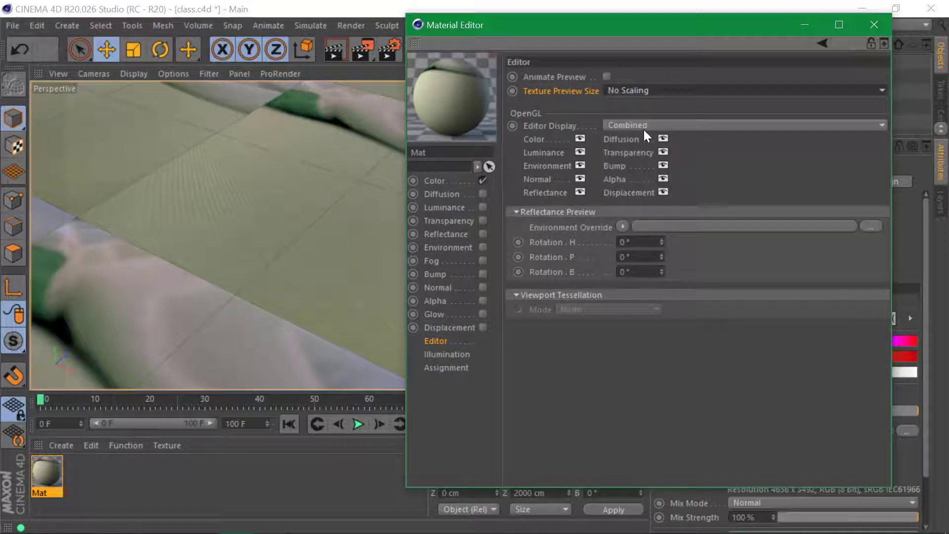
left_click(874, 25)
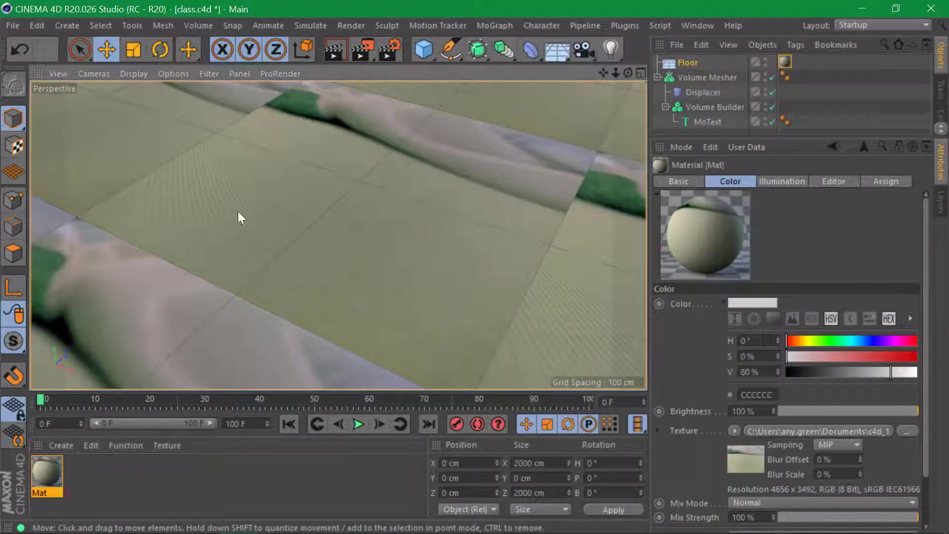
Examine the sharpness of the fabric texture on the floor up close and its tiling around the COZY text
scroll(267, 205, "up", 5)
left_click_drag(348, 186, 303, 233, "alt")
scroll(303, 233, "down", 2)
left_click_drag(392, 193, 459, 230, "alt")
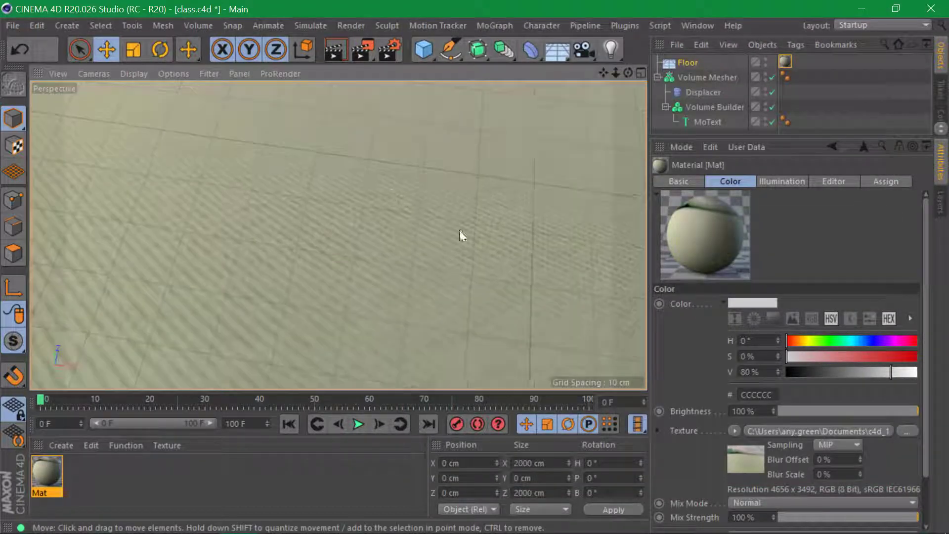
scroll(361, 179, "down", 2)
left_click_drag(411, 180, 335, 211, "alt")
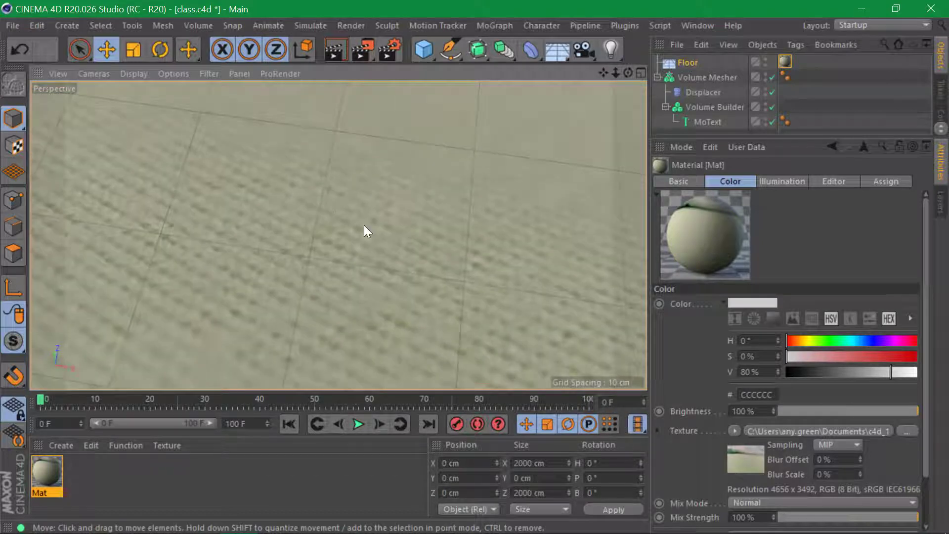
scroll(364, 226, "down", 4)
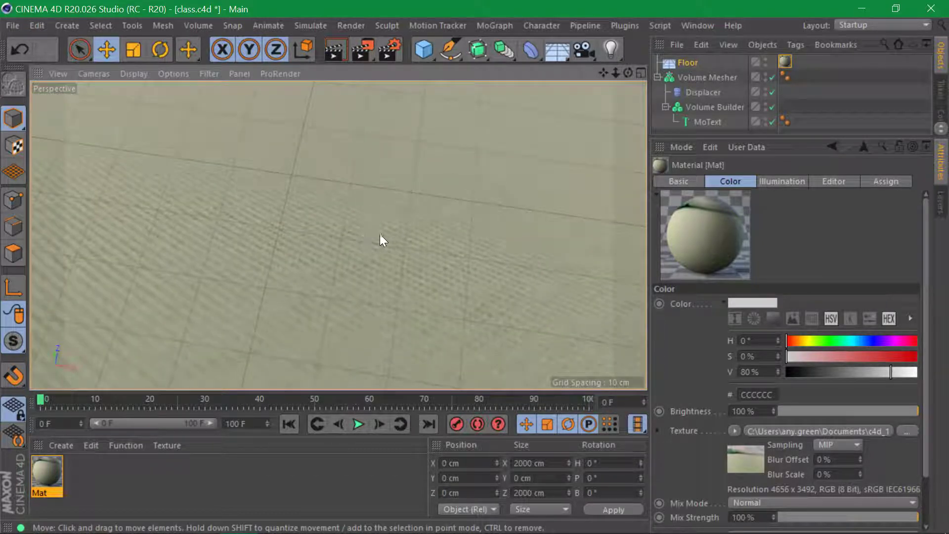
right_click_drag(381, 234, 207, 268, "alt")
left_click_drag(280, 270, 342, 185, "alt")
middle_click_drag(295, 215, 316, 243, "alt")
left_click_drag(306, 243, 291, 214, "alt")
right_click_drag(291, 214, 335, 323, "alt")
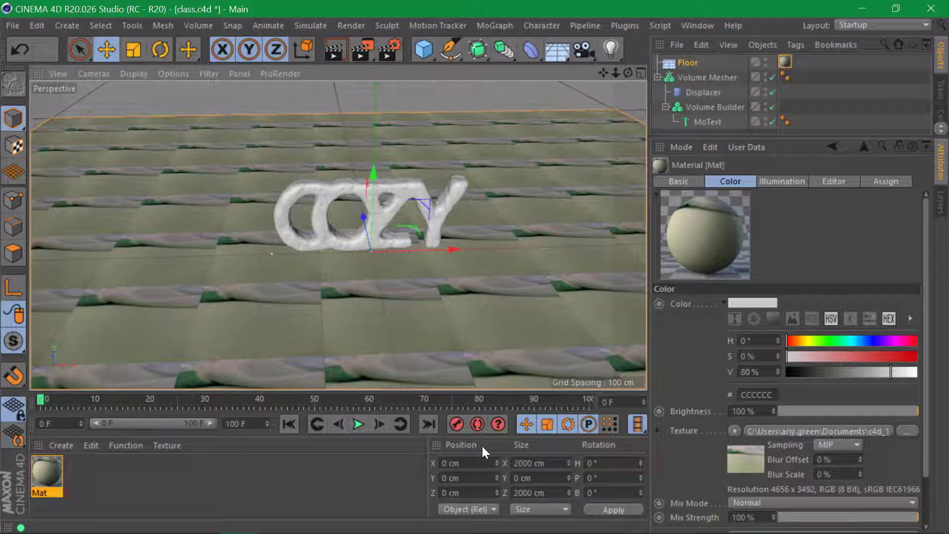
Set the projection of the floor's texture tag to Frontal and check it from several view angles
left_click(785, 62)
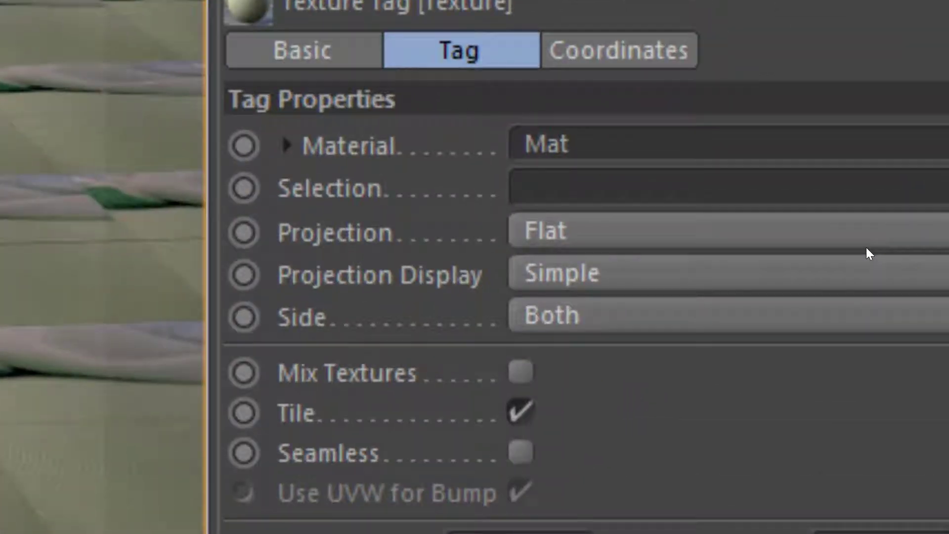
left_click(867, 245)
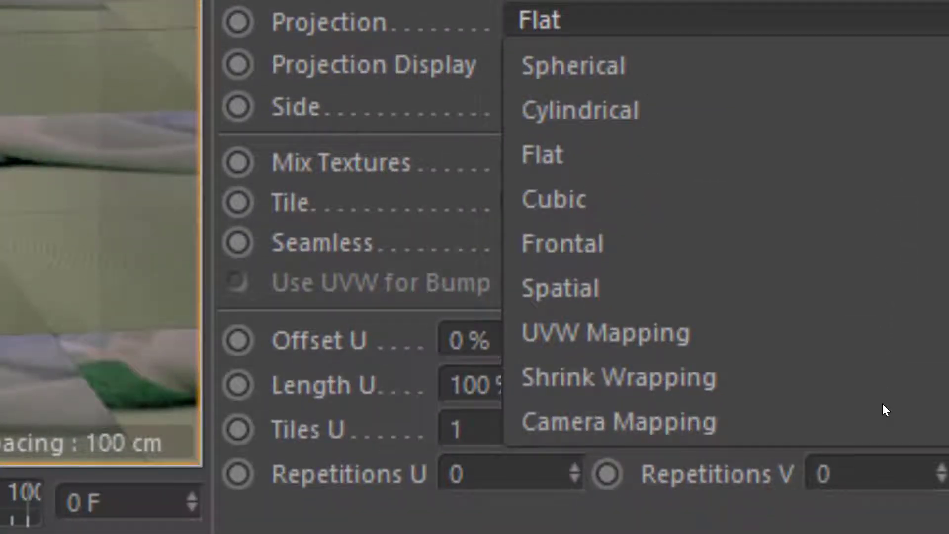
left_click(866, 251)
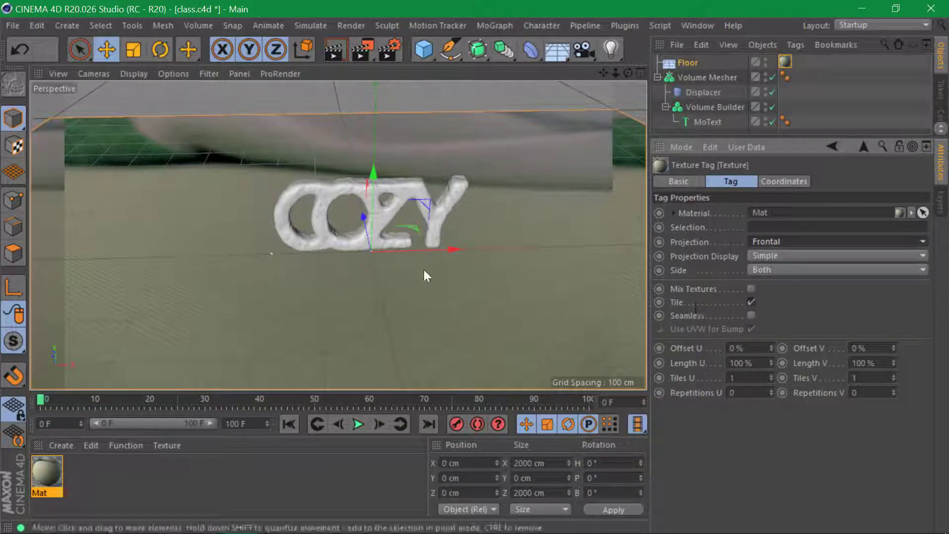
left_click_drag(423, 269, 464, 219, "alt")
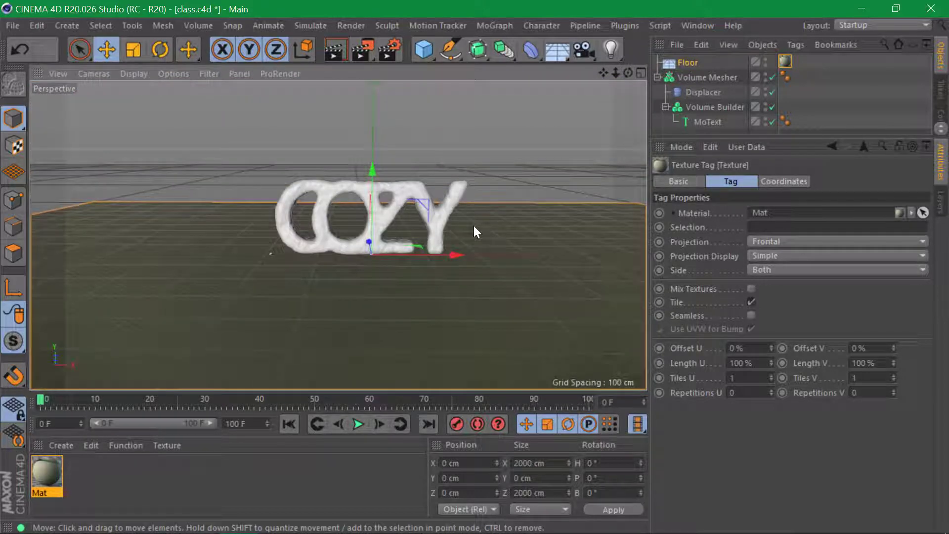
left_click_drag(474, 226, 267, 269, "alt")
left_click_drag(315, 250, 310, 256, "alt")
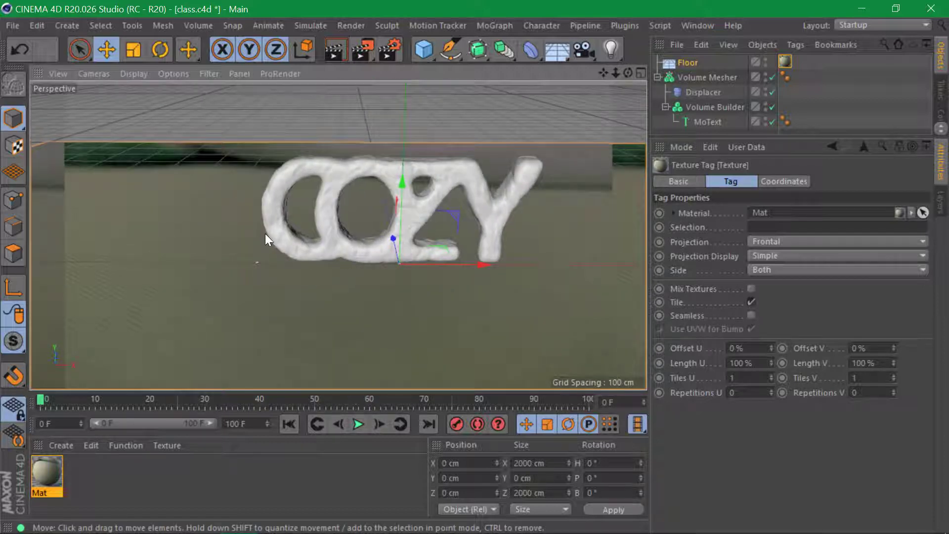
left_click_drag(265, 235, 301, 214, "alt")
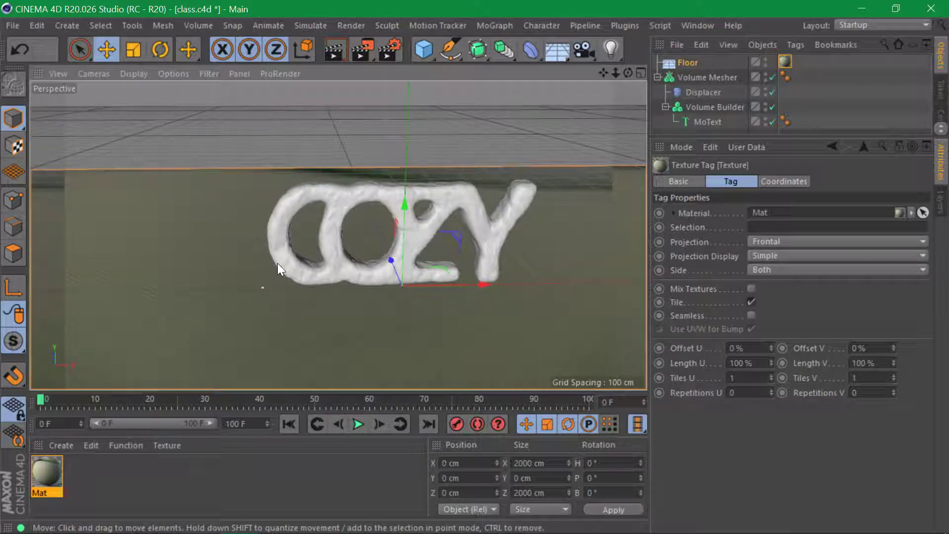
Switch the viewport display to Constant Shading and inspect the floor texture around the COZY text
left_click(132, 74)
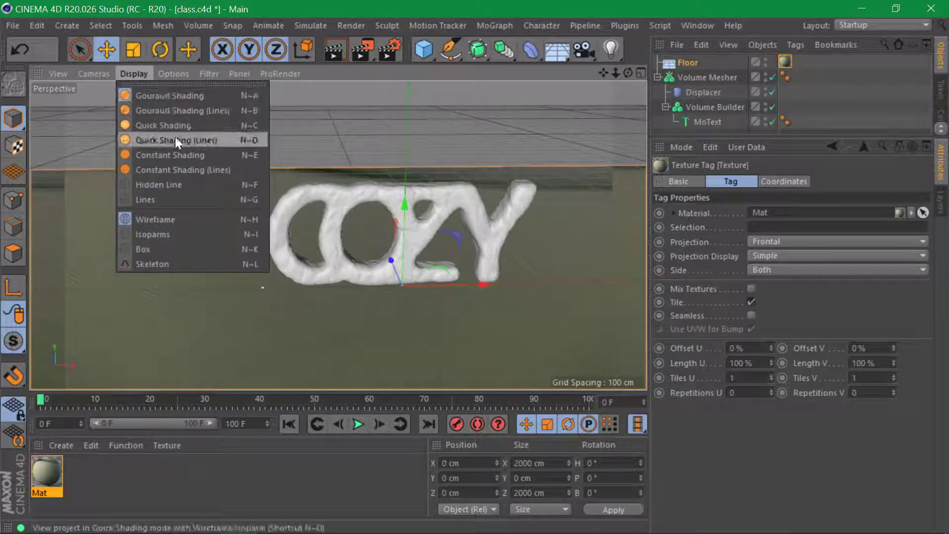
left_click(175, 156)
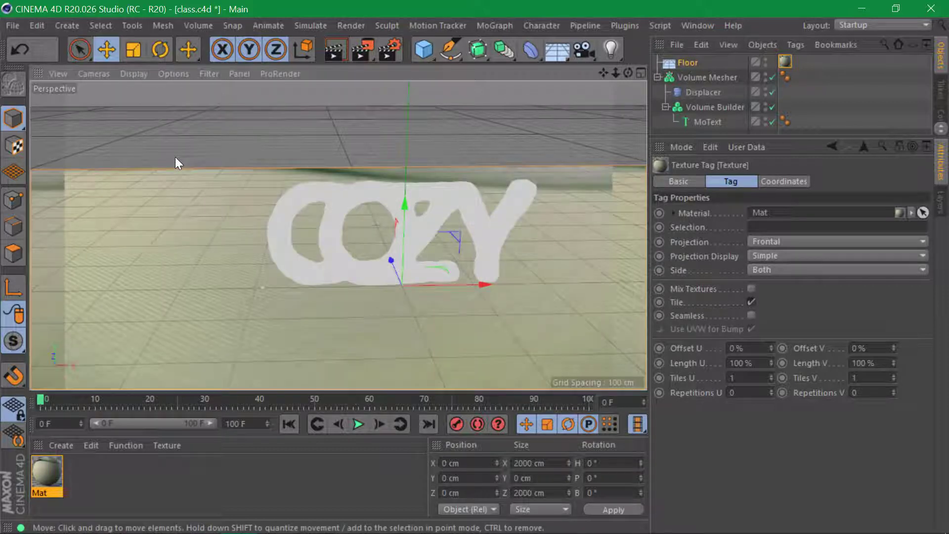
scroll(378, 243, "up", 6)
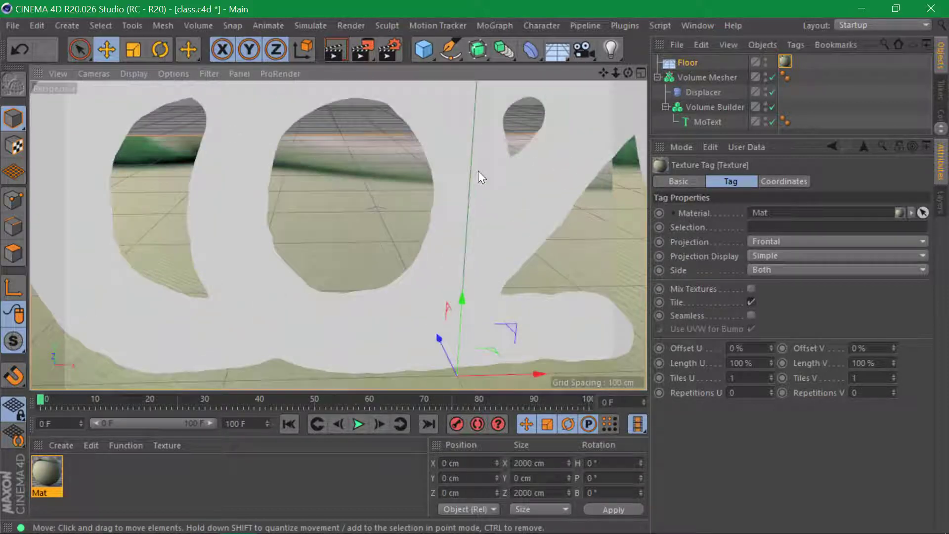
left_click_drag(441, 133, 413, 188, "alt")
scroll(407, 191, "up", 4)
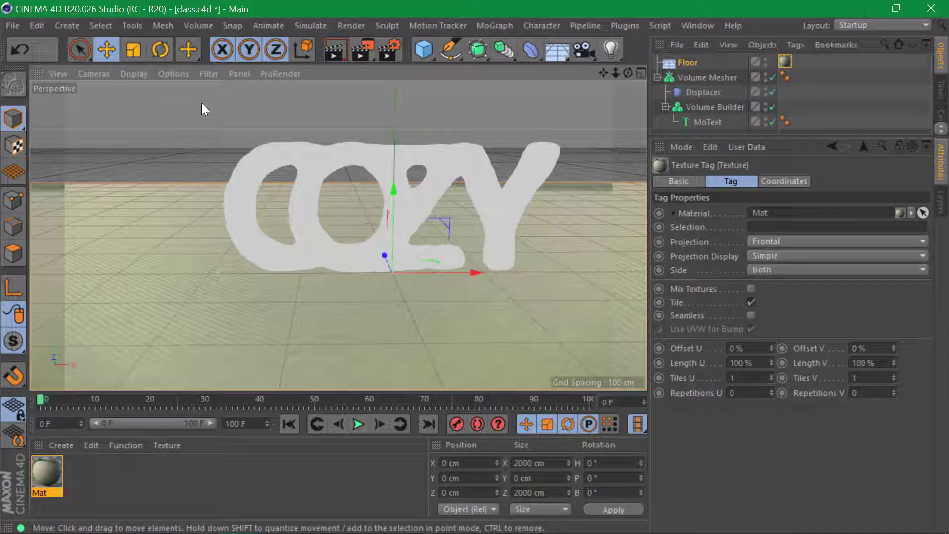
Add a Background object, apply the photo material Mat to it and deselect everything
left_click(567, 56)
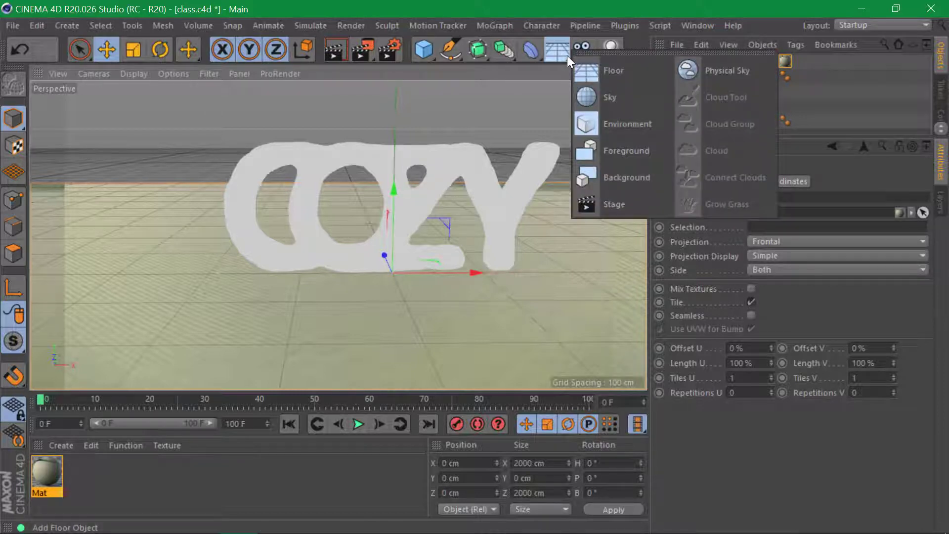
left_click(626, 177)
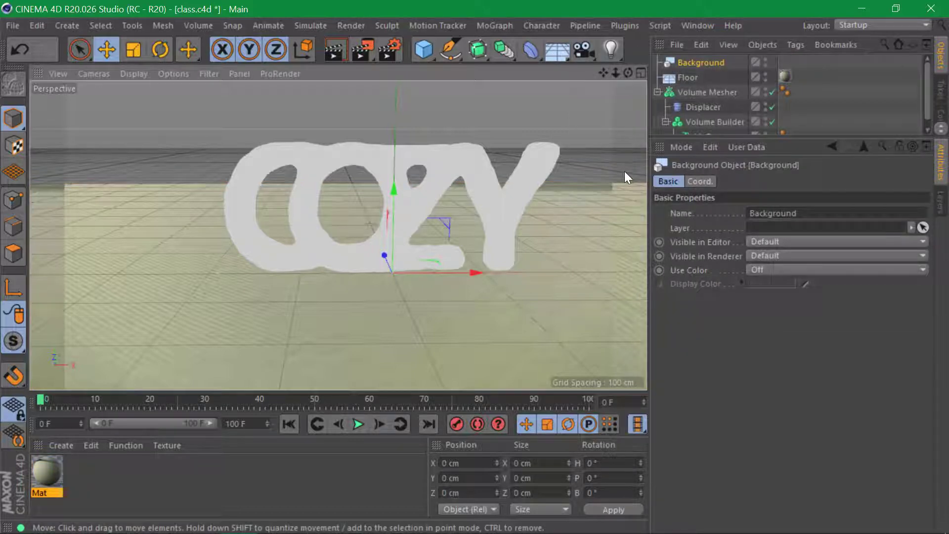
left_click_drag(47, 472, 691, 59)
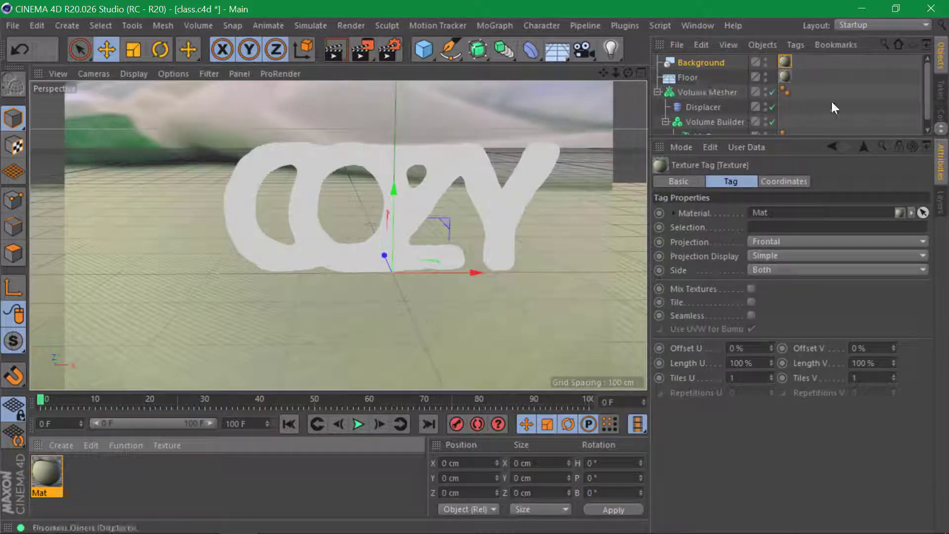
left_click(832, 104)
middle_click_drag(388, 236, 387, 206, "alt")
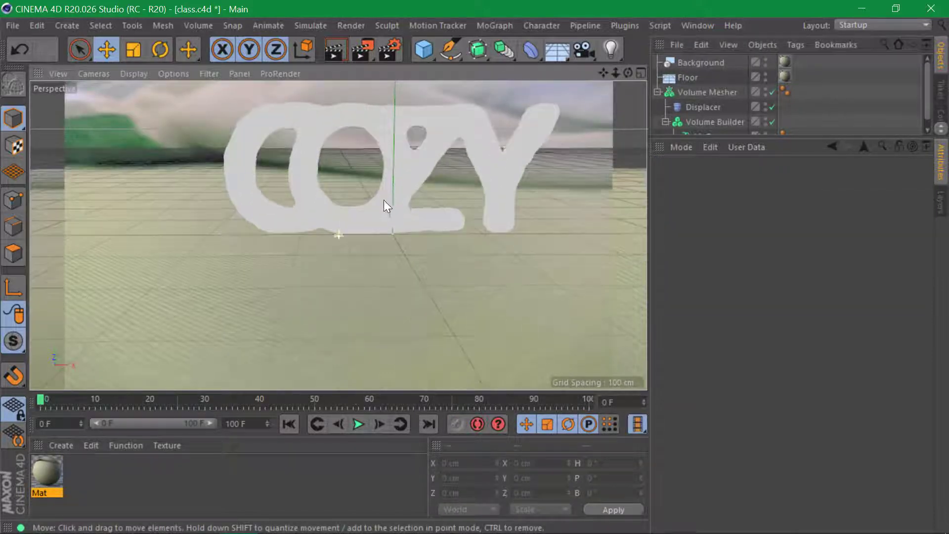
Frame the COZY text centrally against the fabric photo and add a Camera object from that view
left_click_drag(385, 201, 377, 226, "alt")
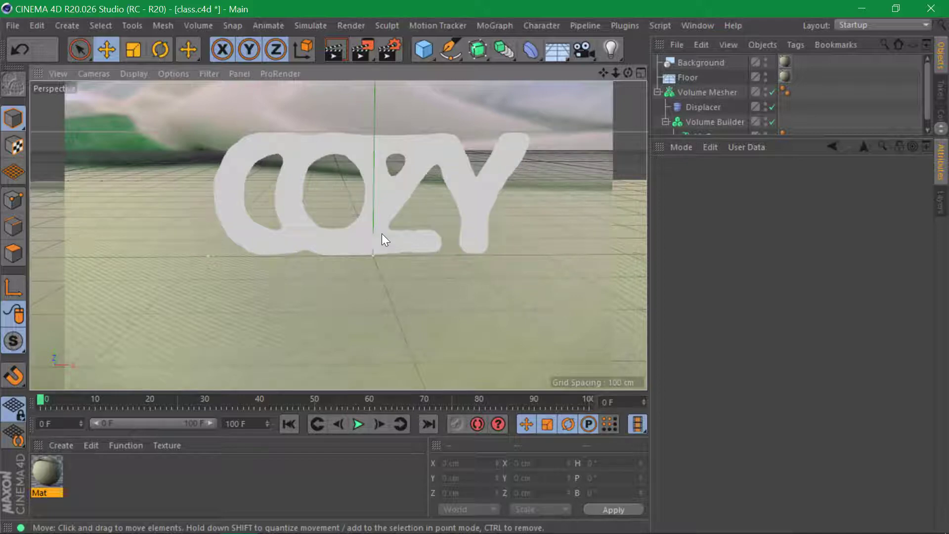
mouse_move(418, 163)
left_mouse_down("alt")
mouse_move(365, 215)
mouse_move(406, 150)
left_mouse_up("alt")
right_click_drag(410, 150, 424, 218, "alt")
left_click_drag(423, 218, 386, 197, "alt")
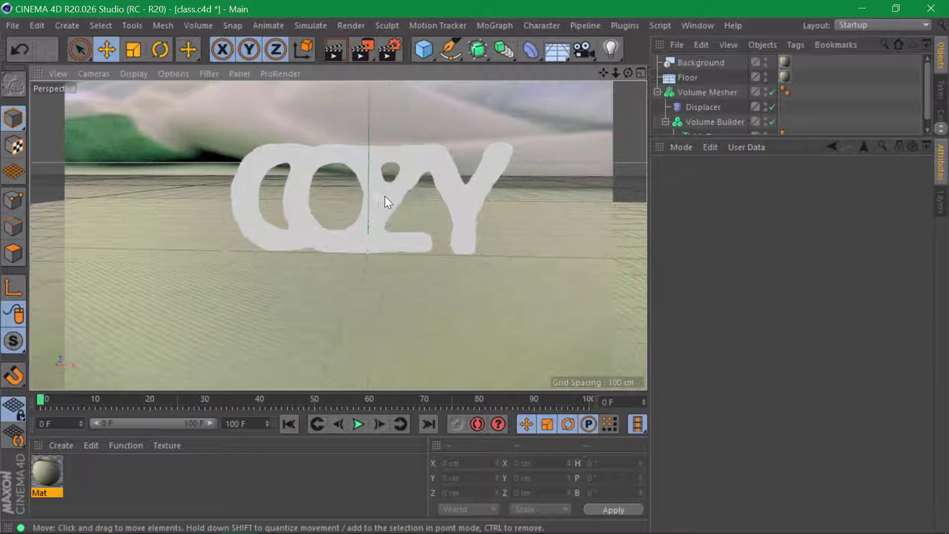
right_click_drag(385, 195, 401, 192, "alt")
middle_click_drag(401, 191, 411, 196, "alt")
mouse_move(411, 197)
left_mouse_down("alt")
mouse_move(403, 211)
mouse_move(409, 188)
mouse_move(408, 198)
left_mouse_up("alt")
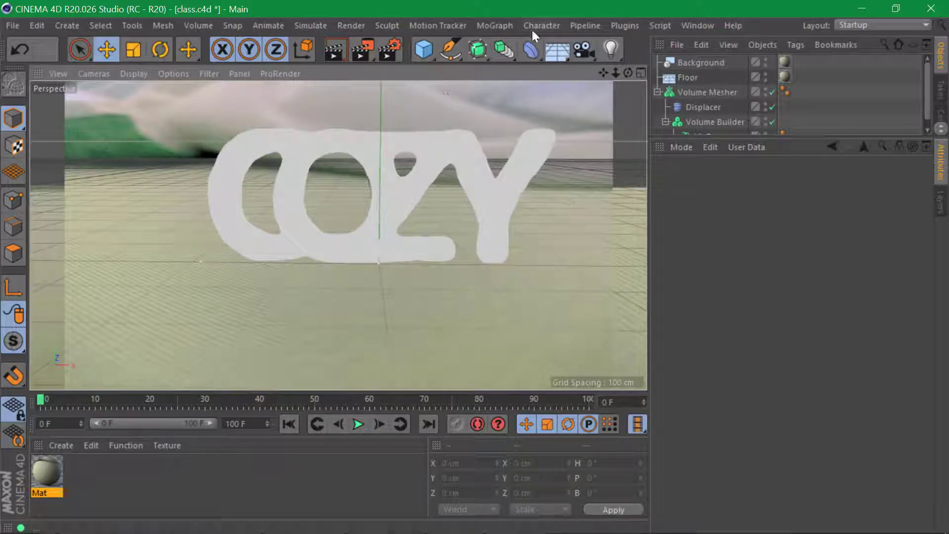
left_click(576, 51)
left_click_drag(758, 134, 758, 213)
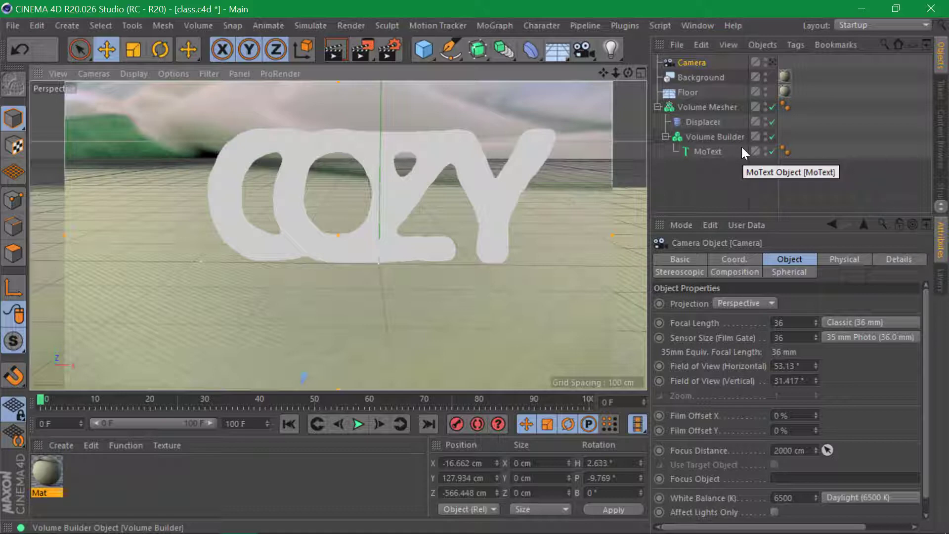
Lock the camera with a Protection tag, test it against free view movement and look through the camera
right_click(698, 62)
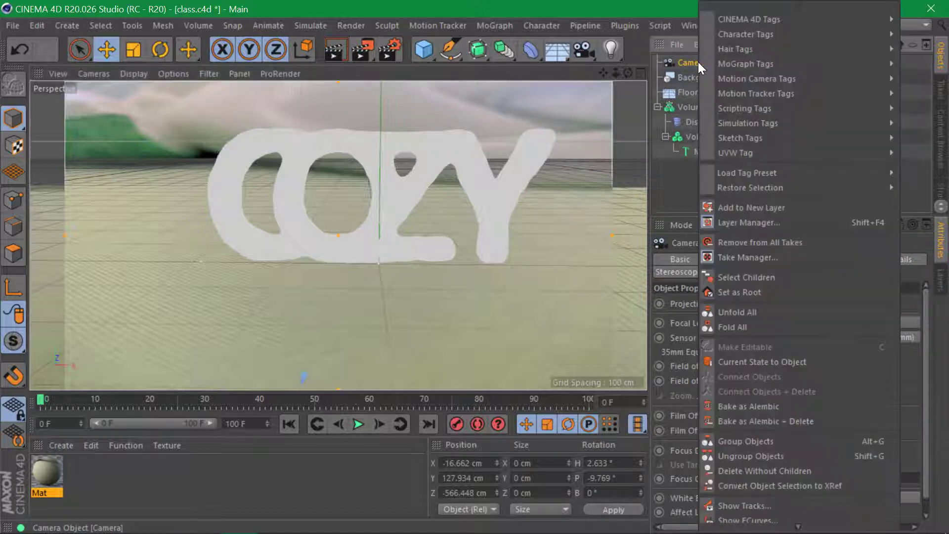
mouse_move(754, 20)
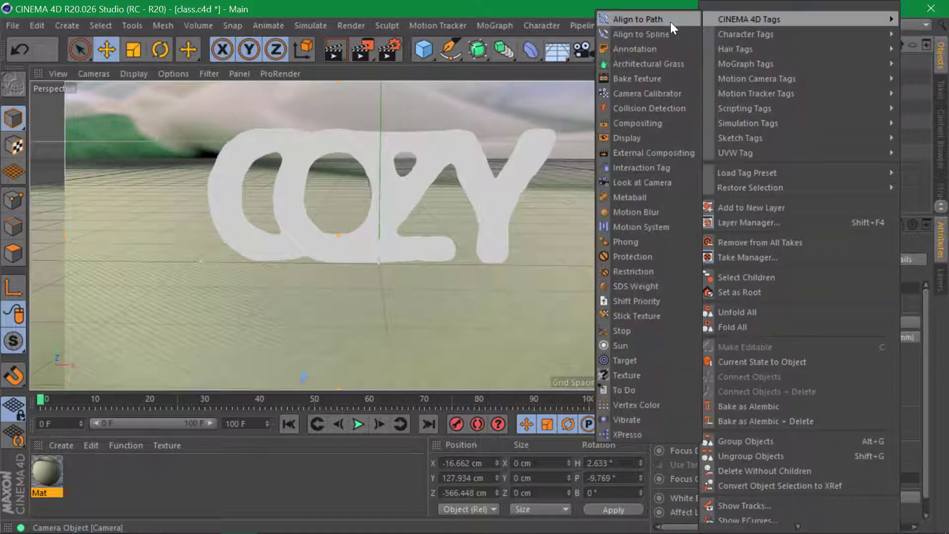
left_click(650, 256)
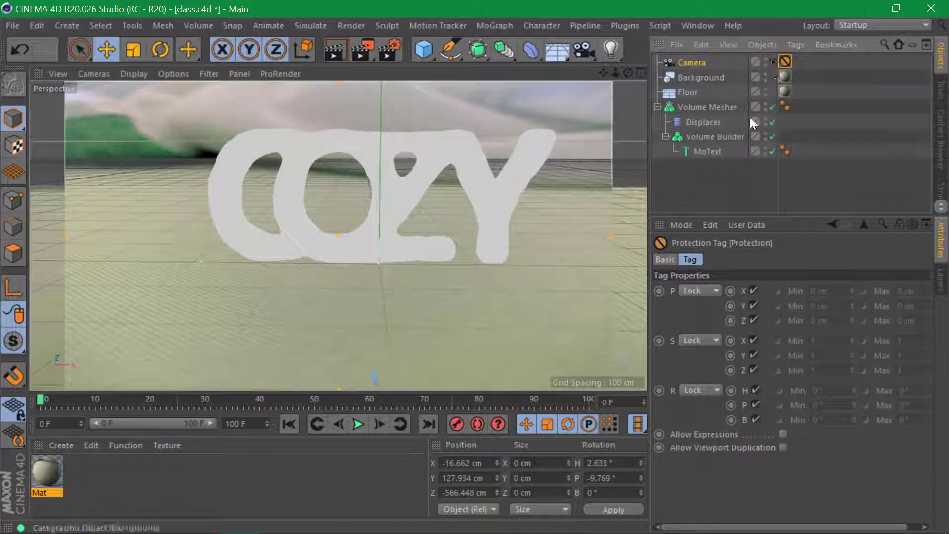
left_click(709, 176)
right_click_drag(446, 210, 300, 227, "alt")
left_click_drag(411, 206, 584, 115, "alt")
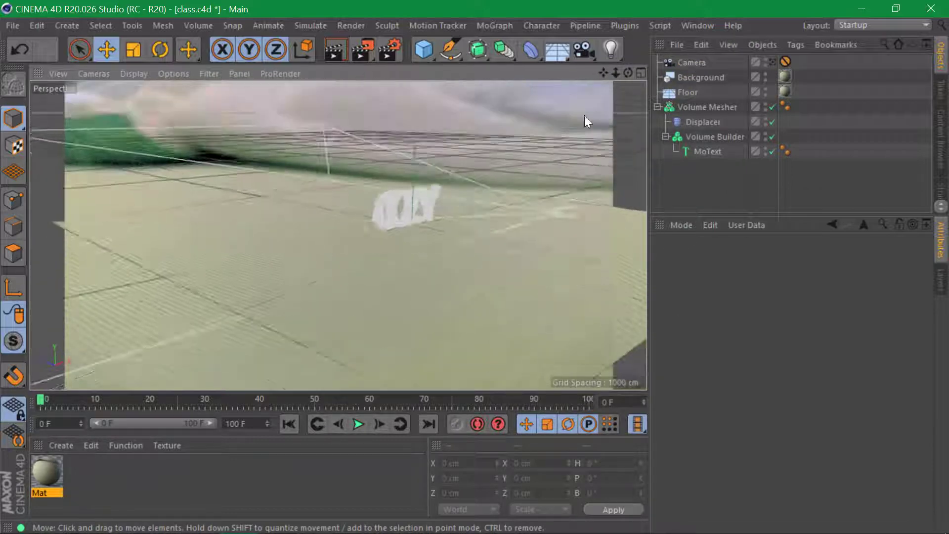
left_click(773, 62)
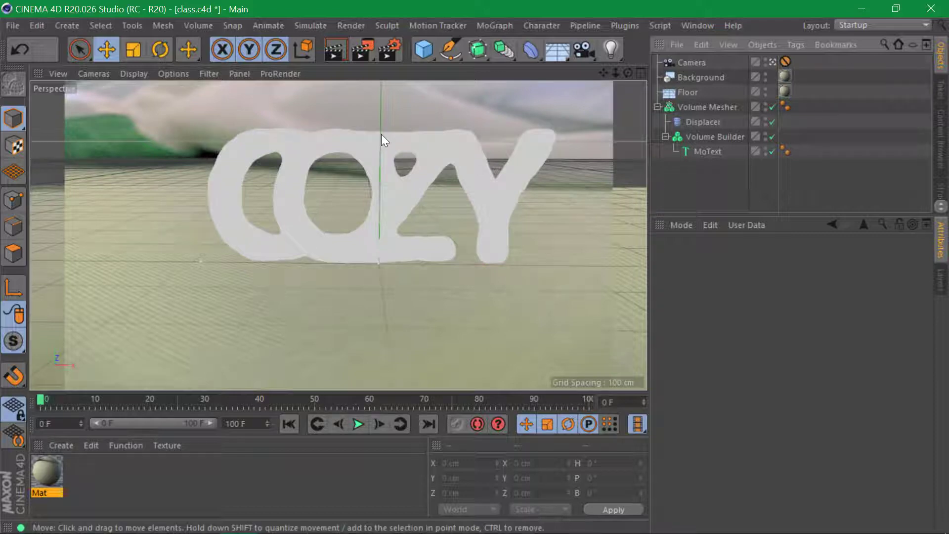
Add a Sky object to light the scene and compare view renders before and after
left_click(340, 50)
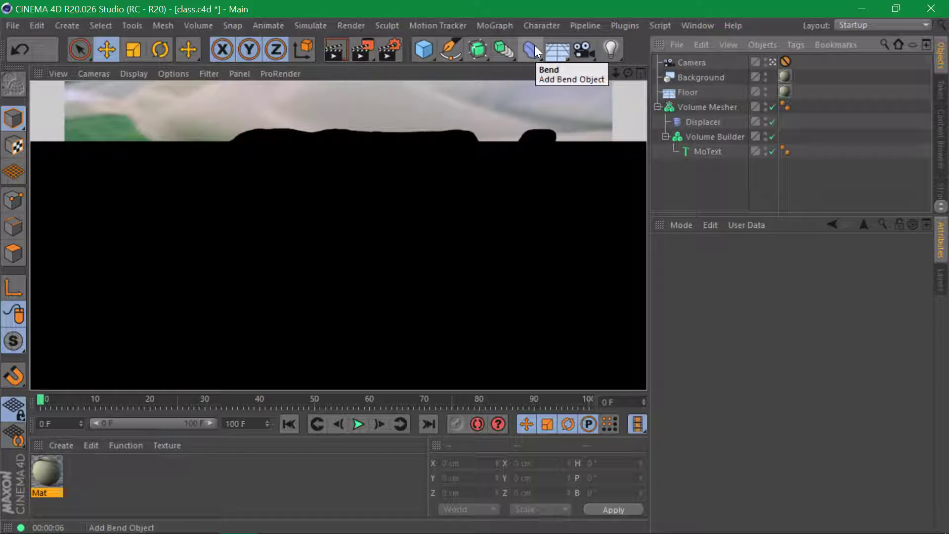
left_click(560, 54)
left_click(621, 96)
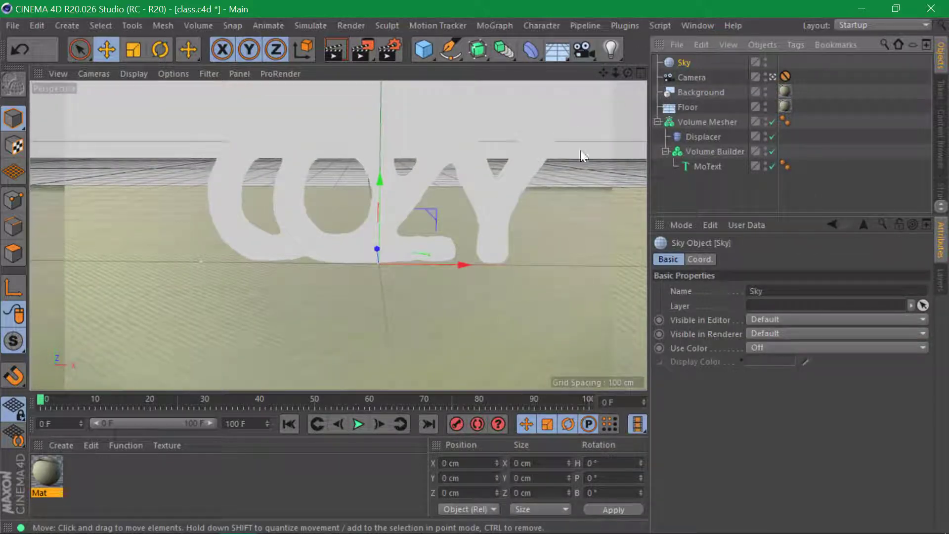
left_click(345, 49)
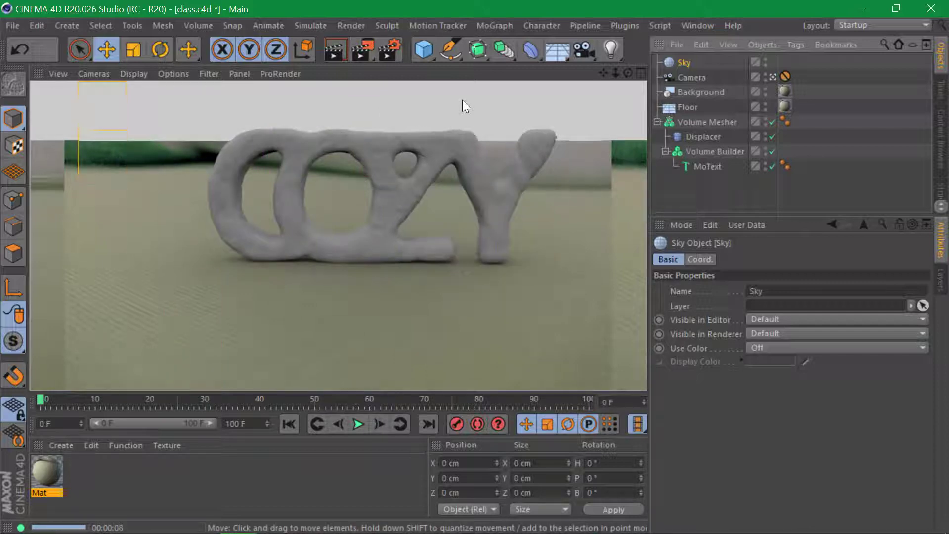
Give the Sky a Compositing tag with Seen by Camera disabled and render the view
right_click(687, 63)
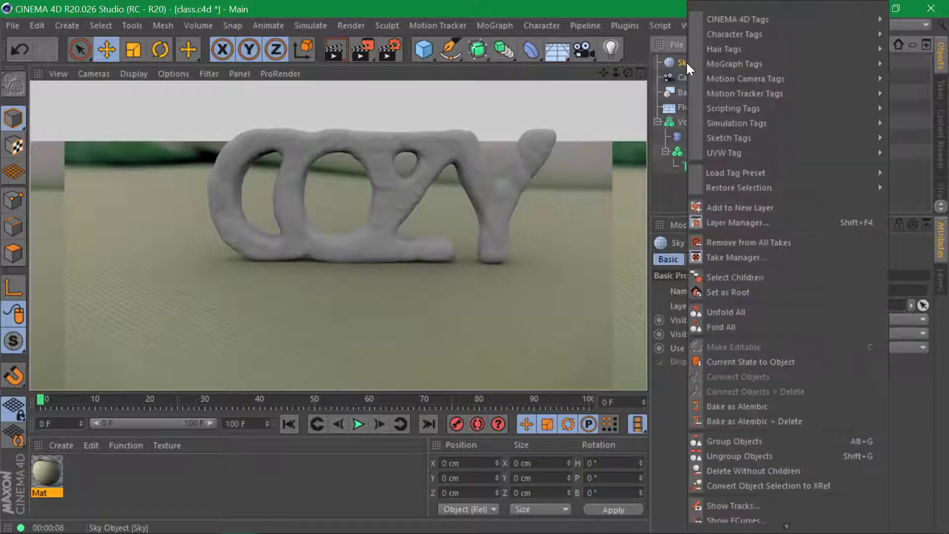
mouse_move(725, 16)
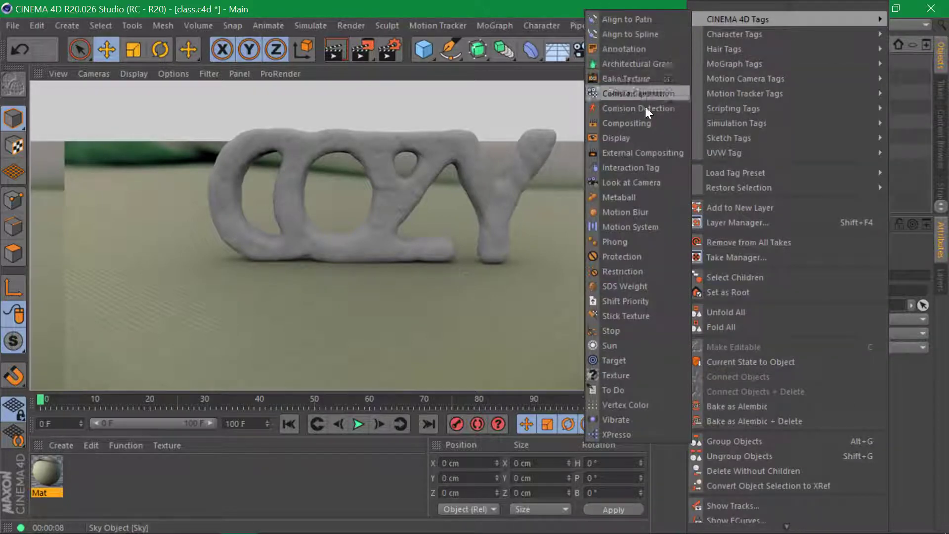
left_click(647, 122)
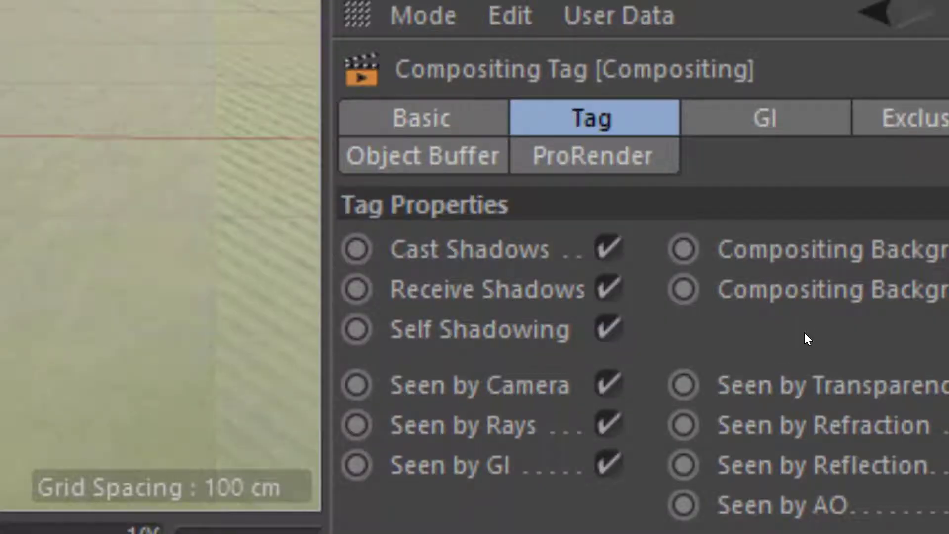
left_click(744, 350)
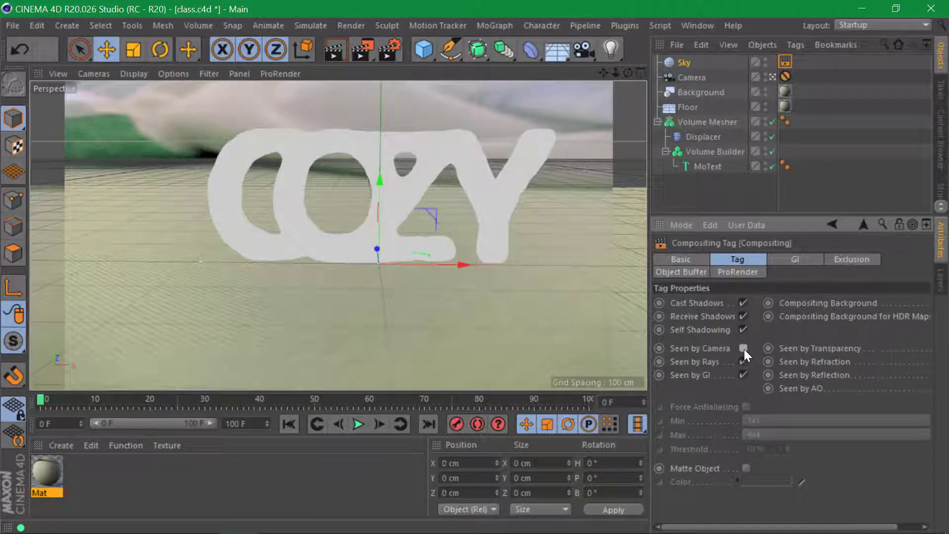
left_click(331, 48)
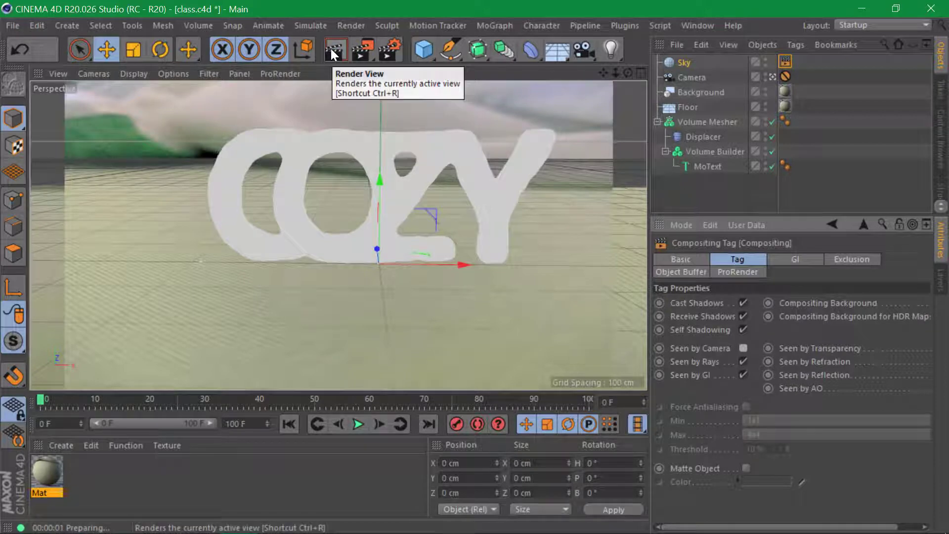
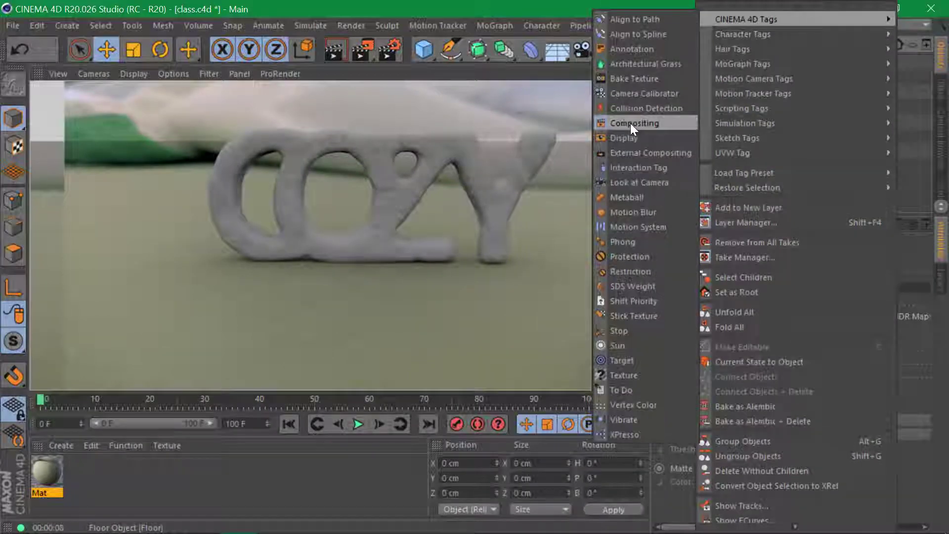
Give the Floor a Compositing tag with Compositing Background enabled and render the view
left_click(630, 123)
left_click_drag(649, 114, 588, 114)
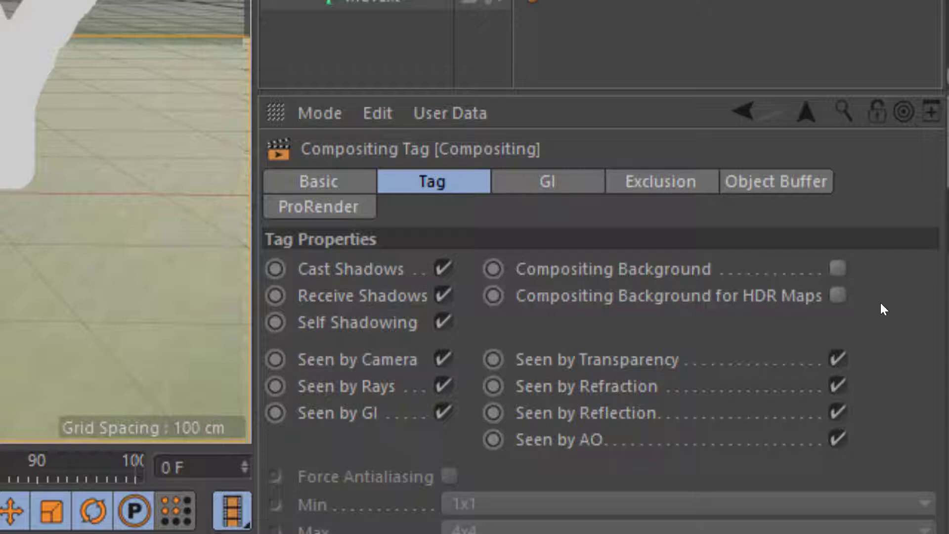
left_click(838, 268)
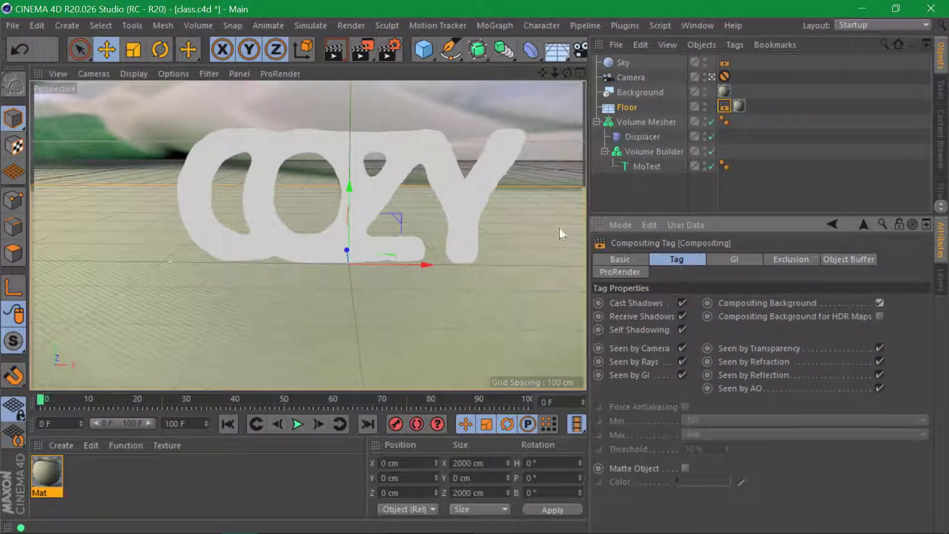
left_click(331, 45)
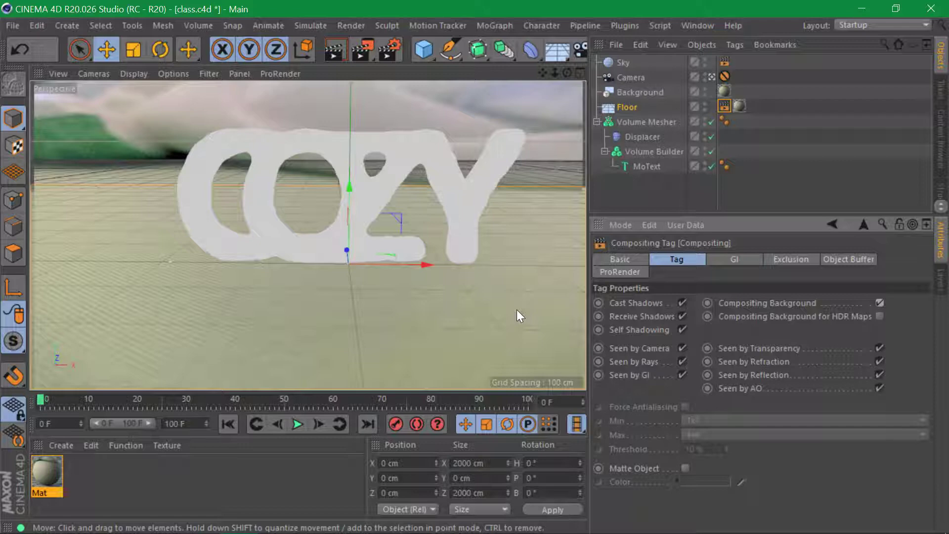
left_click(341, 48)
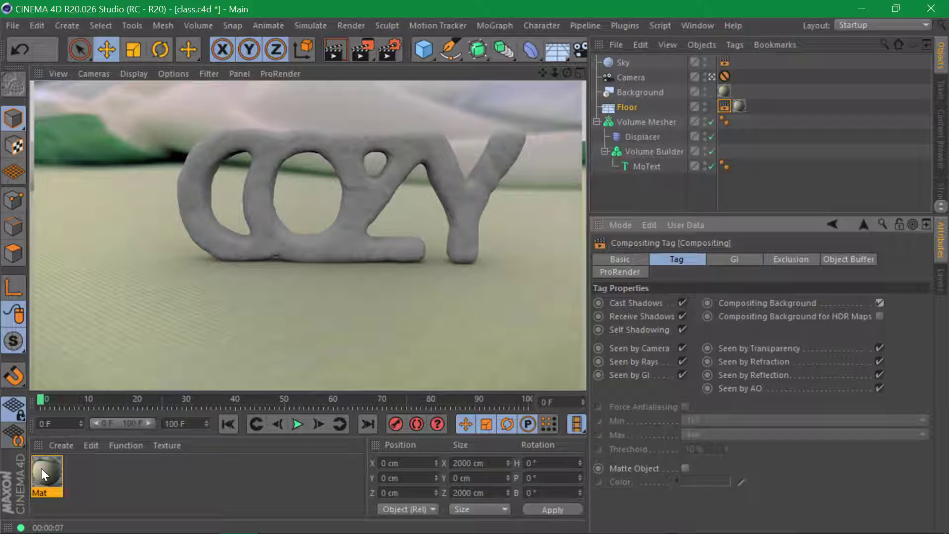
Duplicate the material Mat and, in the copy, disable Color and enable Luminance with the fabric photo as its texture
left_click_drag(40, 468, 87, 471, "ctrl")
double_click(87, 471)
left_click(299, 227)
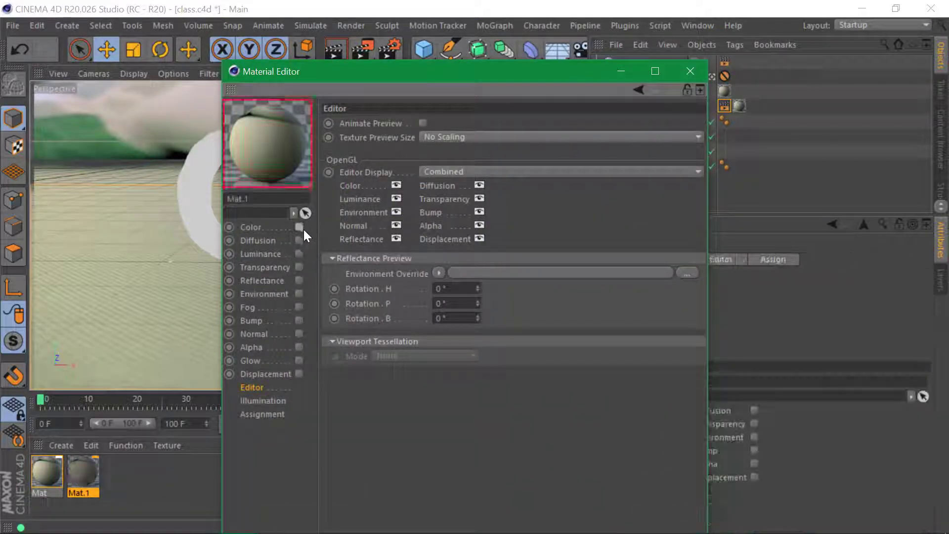
left_click(299, 254)
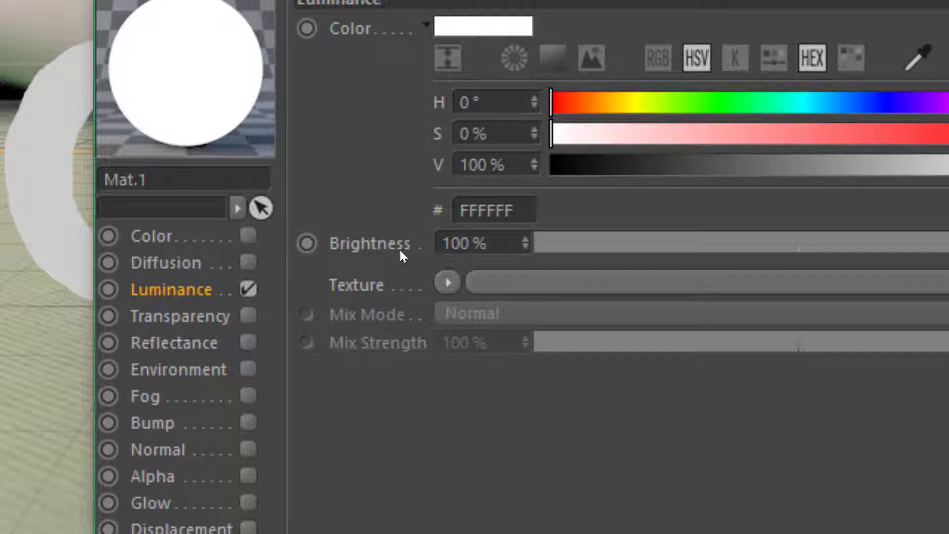
left_click(400, 255)
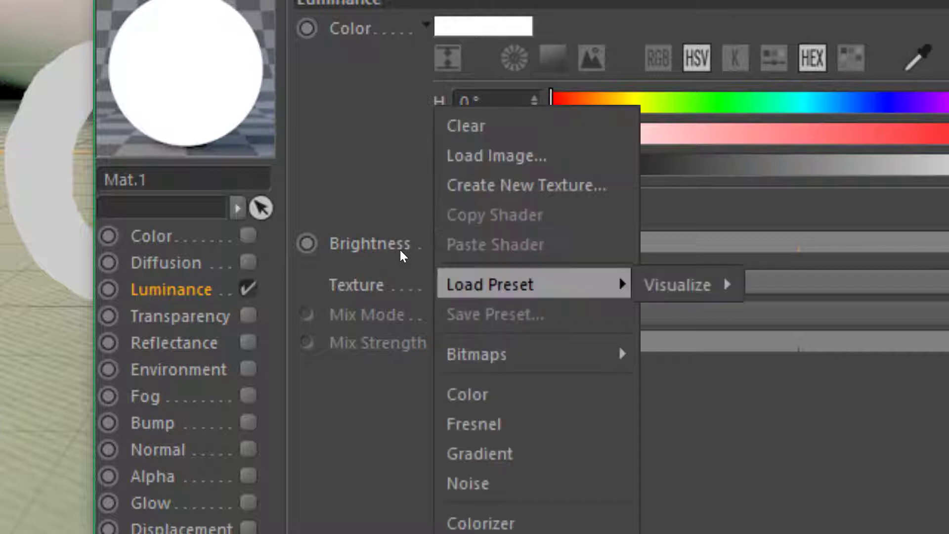
left_click(511, 286)
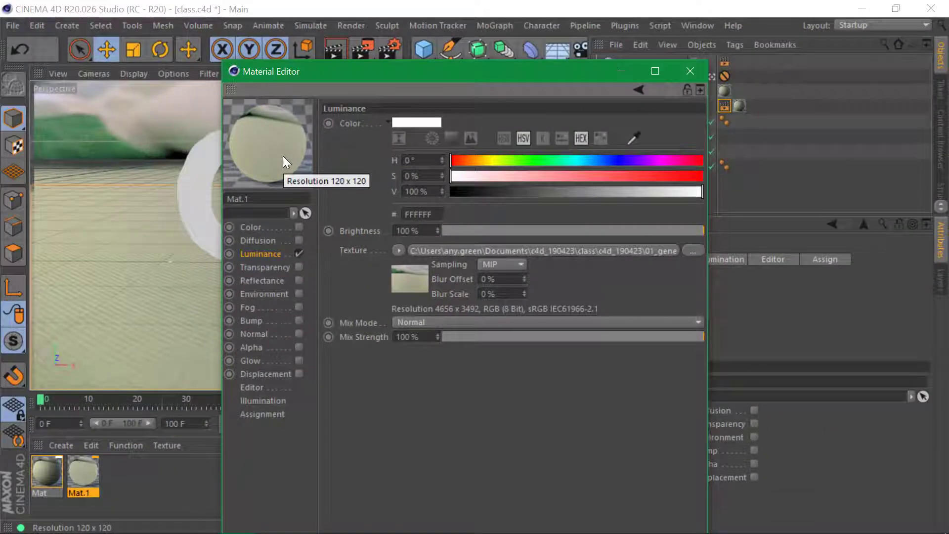
left_click(690, 71)
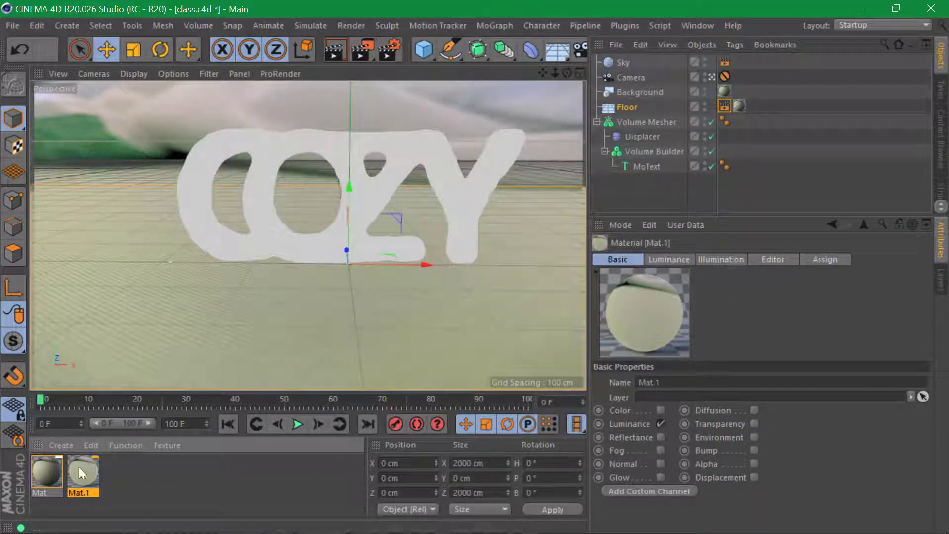
Apply the luminous material Mat.1 to the Sky and render the view
left_click_drag(84, 472, 627, 60)
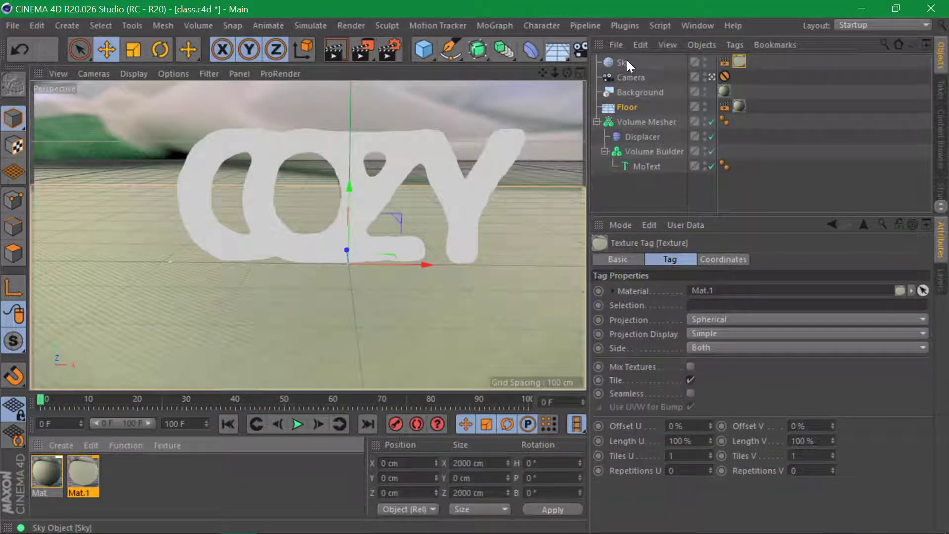
left_click(334, 51)
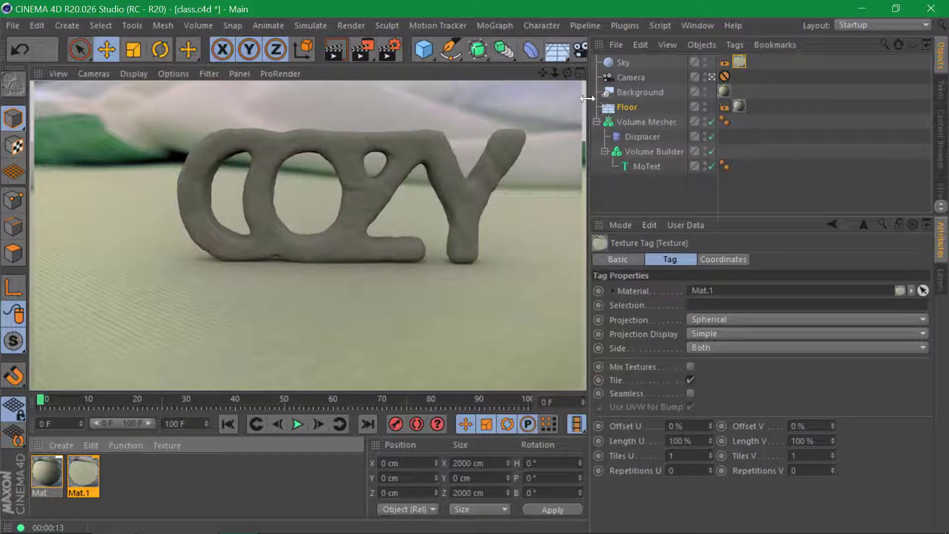
Add an Area light and give it a Target tag with Volume Mesher as the target object
left_click_drag(589, 99, 659, 99)
left_click_drag(613, 46, 765, 97)
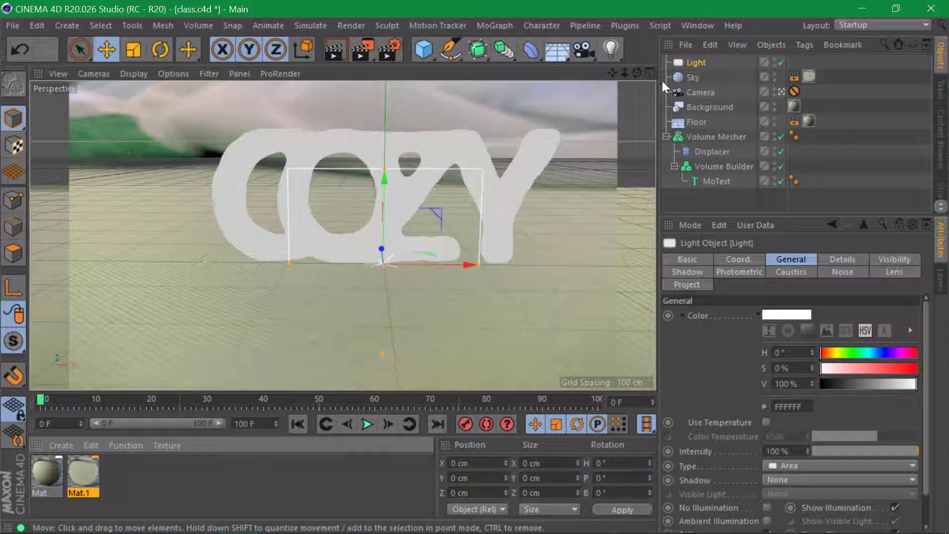
right_click(695, 60)
mouse_move(728, 22)
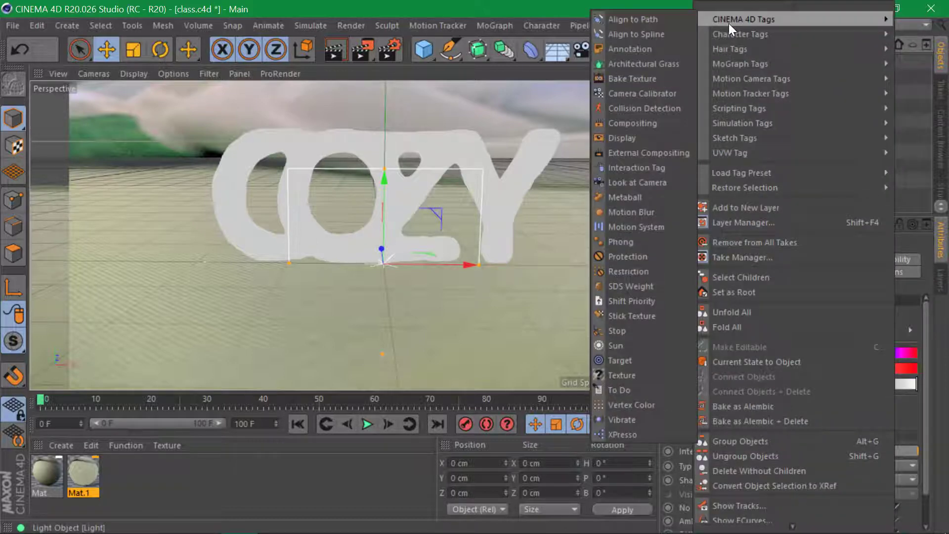
left_click(685, 360)
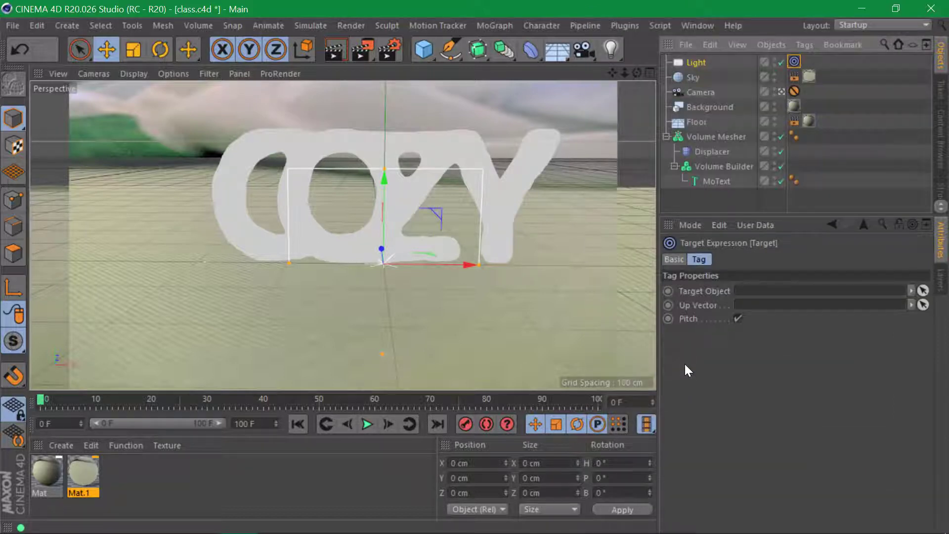
left_click_drag(695, 136, 771, 297)
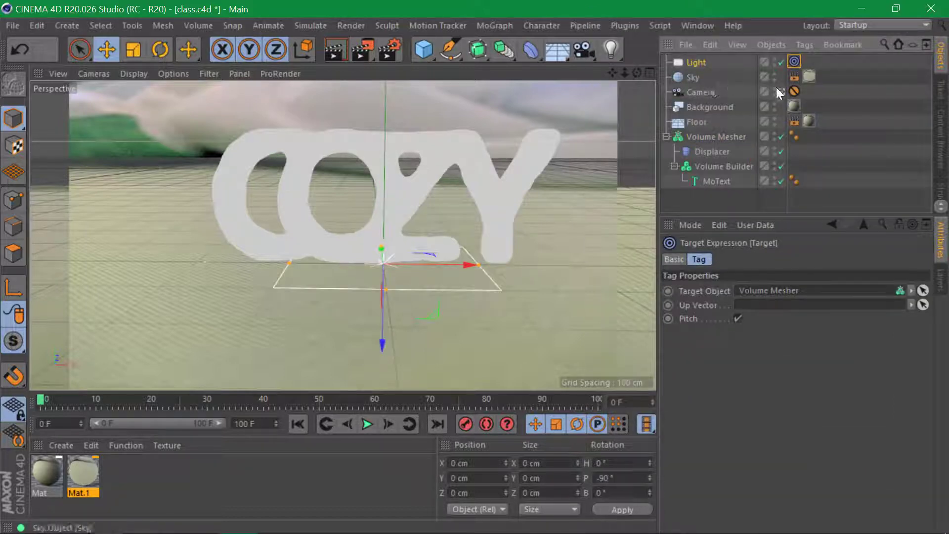
Leave the camera view and move the area light above and behind the COZY text, to about X 11, Y 717, Z 833 cm
left_click(781, 92)
left_click_drag(387, 195, 183, 186, "alt")
scroll(287, 154, "up", 3)
left_click_drag(340, 149, 312, 147, "alt")
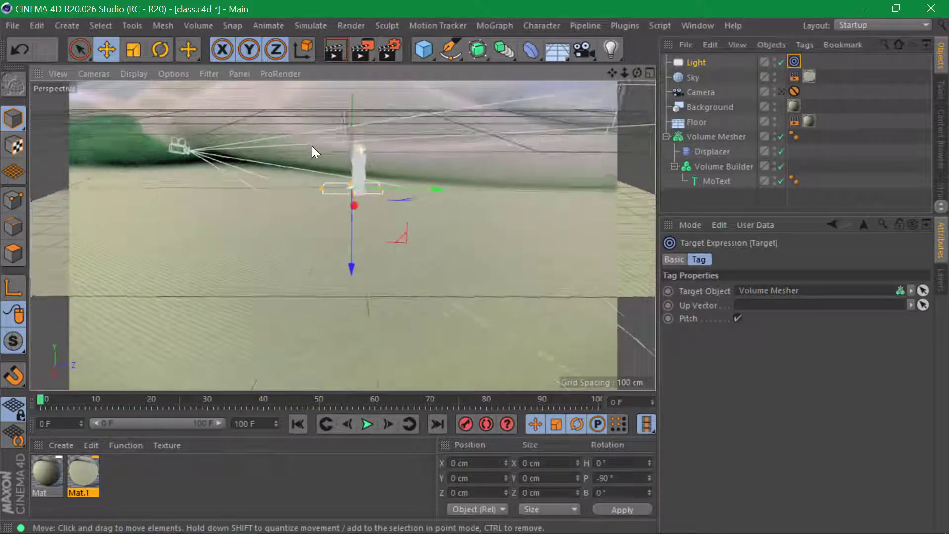
left_click_drag(431, 226, 581, 114)
scroll(514, 154, "down", 4)
middle_click_drag(428, 185, 394, 205, "alt")
left_click_drag(460, 184, 515, 173)
left_click_drag(388, 184, 443, 172, "alt")
middle_click_drag(364, 166, 412, 199, "alt")
left_click_drag(412, 199, 267, 168, "alt")
left_click_drag(366, 168, 499, 188)
left_click_drag(503, 128, 538, 125)
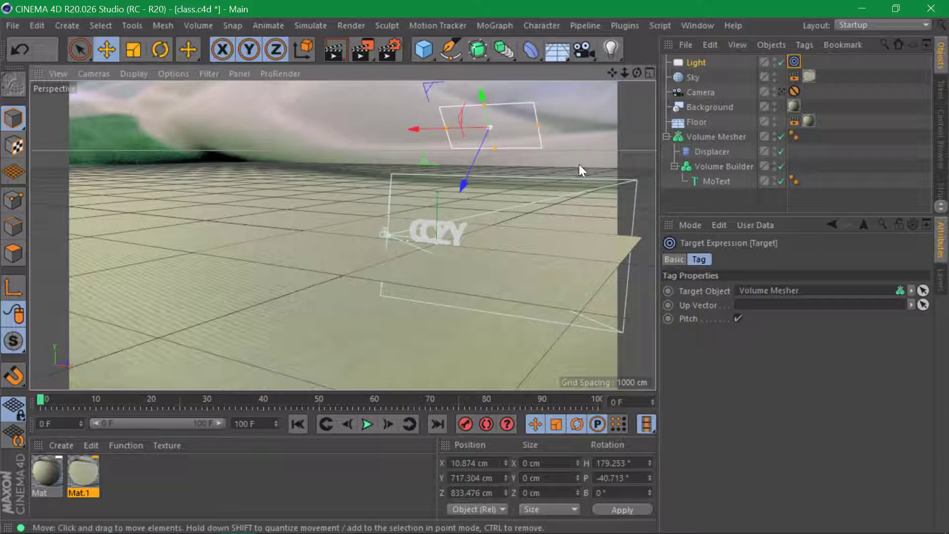
Set the area light's Shadow type to Area, look through the scene camera and render the view
left_click(781, 91)
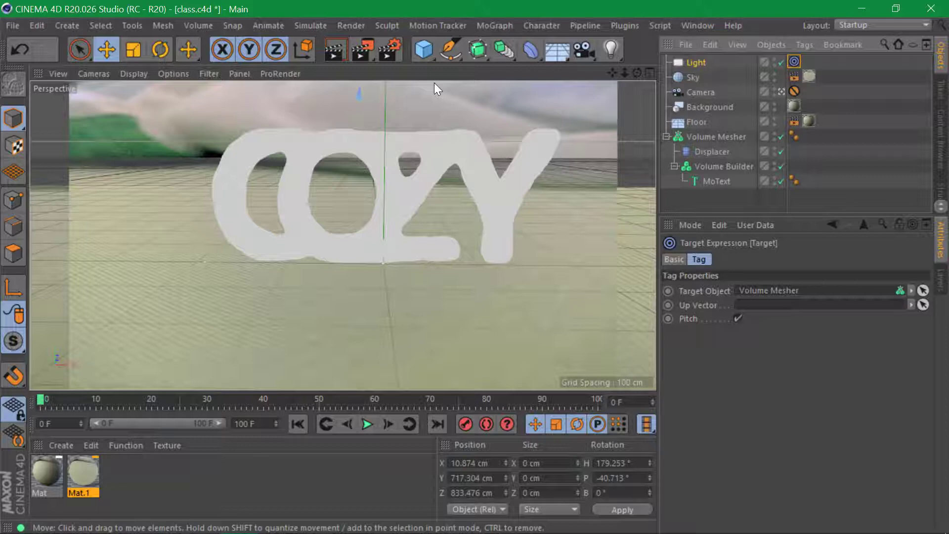
left_click(697, 61)
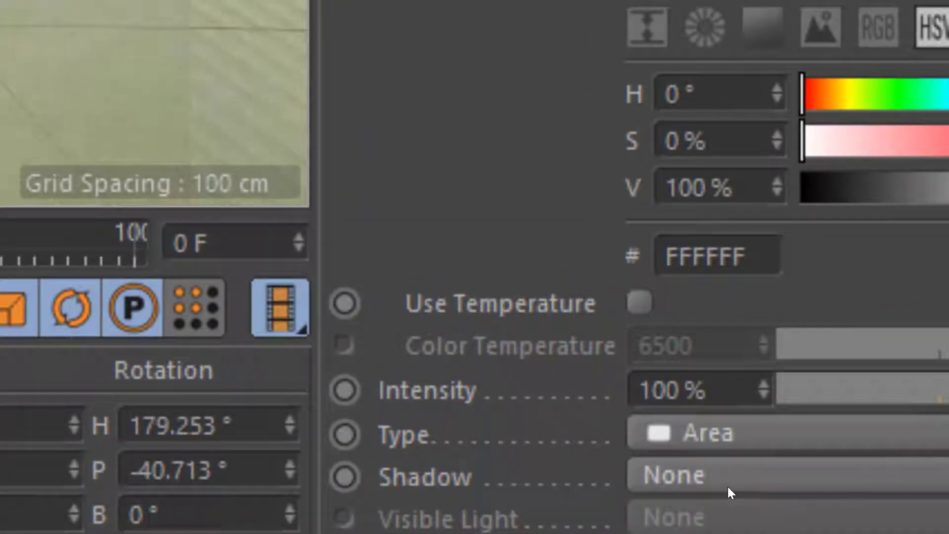
left_click(782, 477)
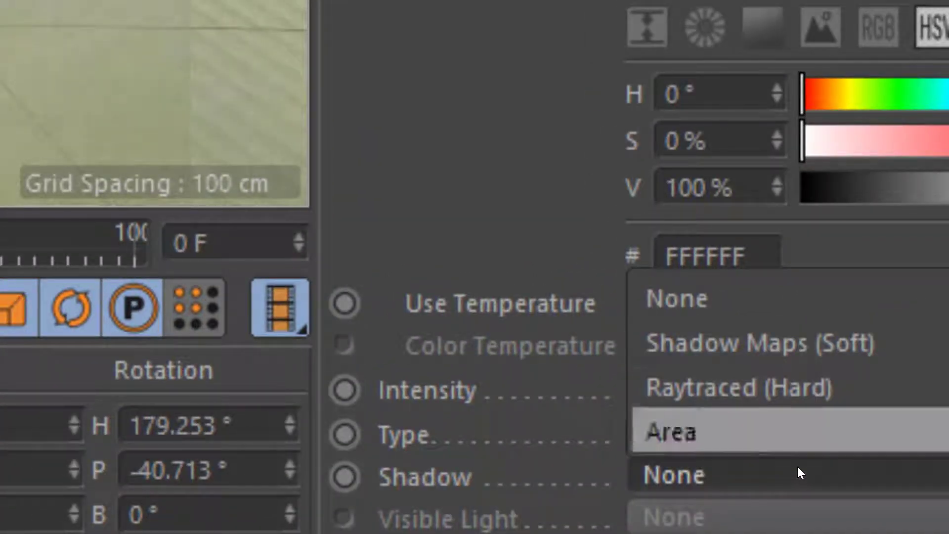
left_click(797, 467)
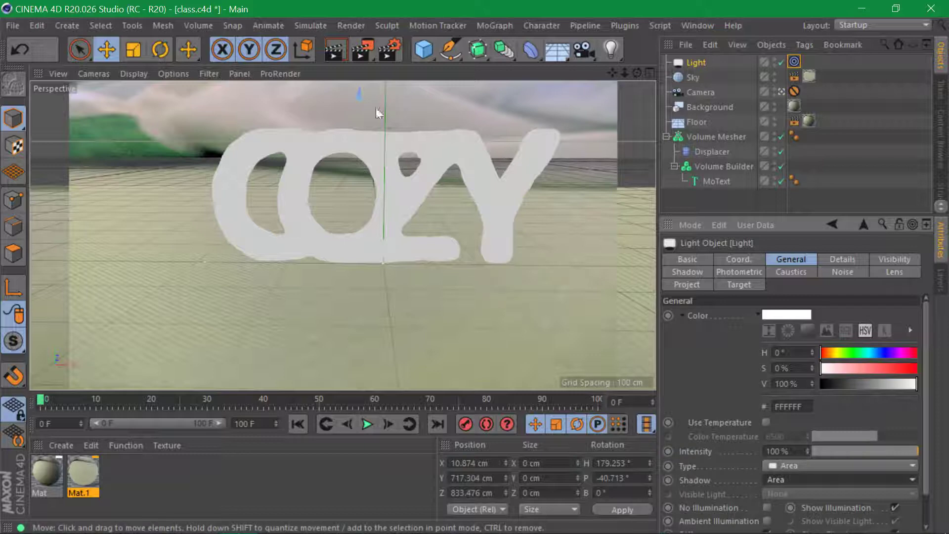
left_click(348, 52)
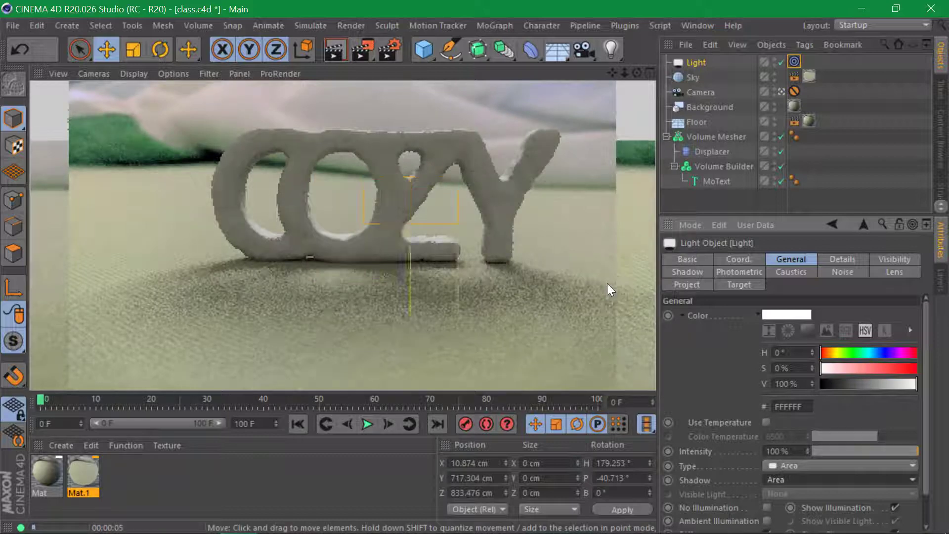
left_click(682, 190)
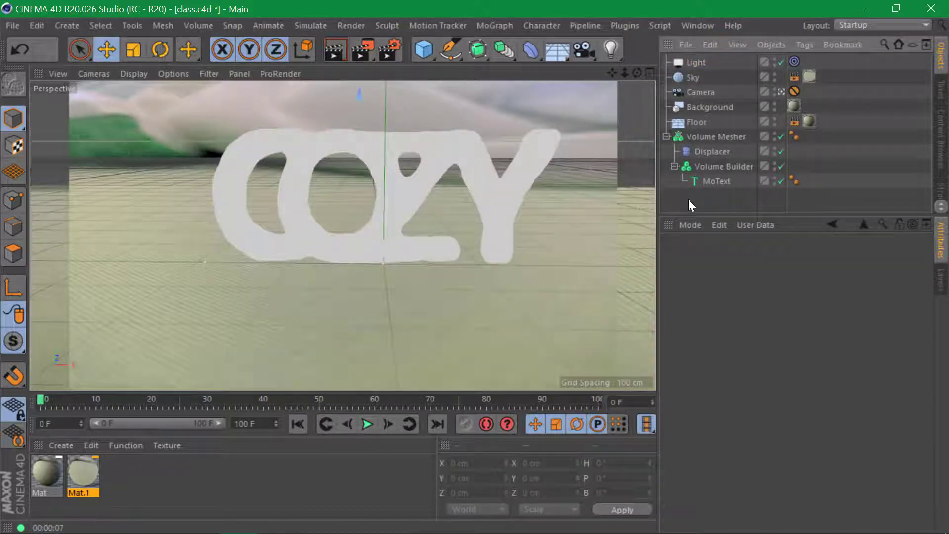
Enable Shadows in the viewport, switch its display to Gouraud Shading, and render the view
left_click(183, 72)
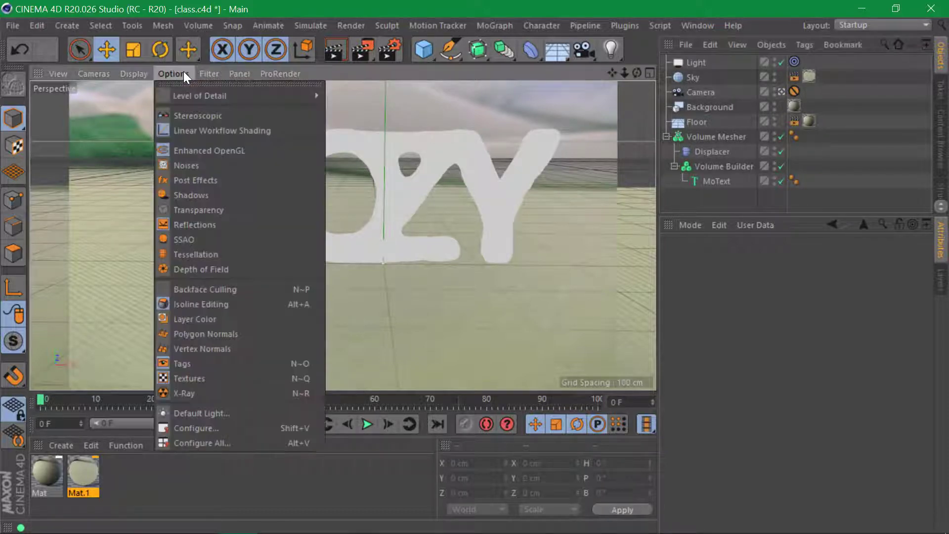
left_click(214, 196)
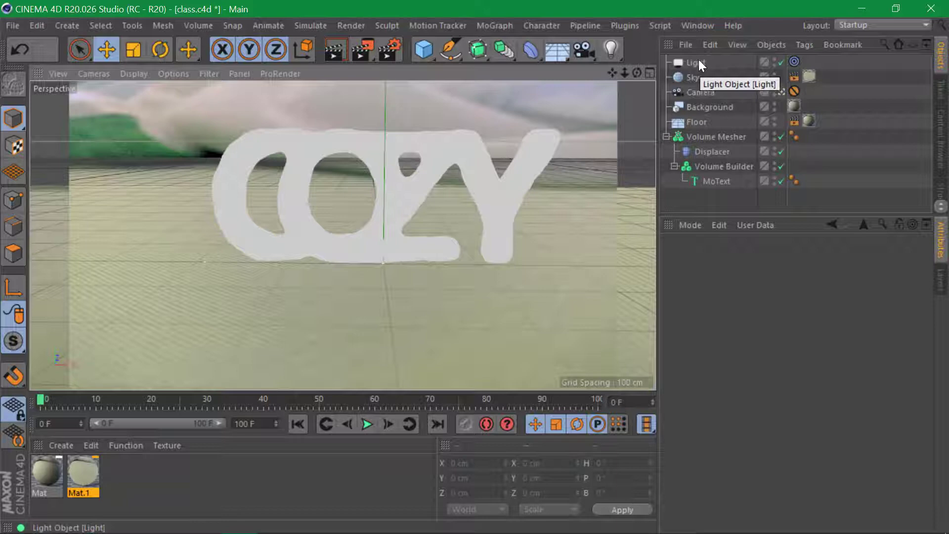
left_click(174, 73)
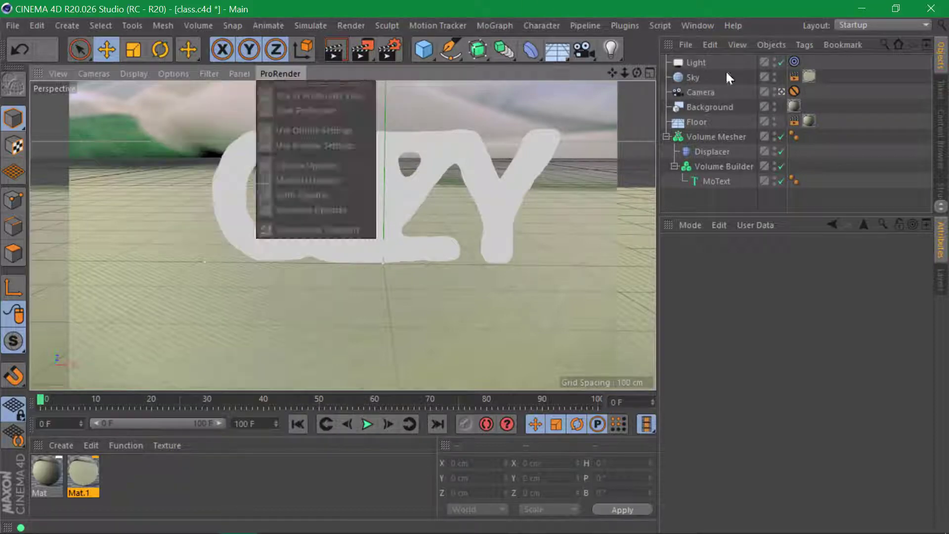
left_click(173, 75)
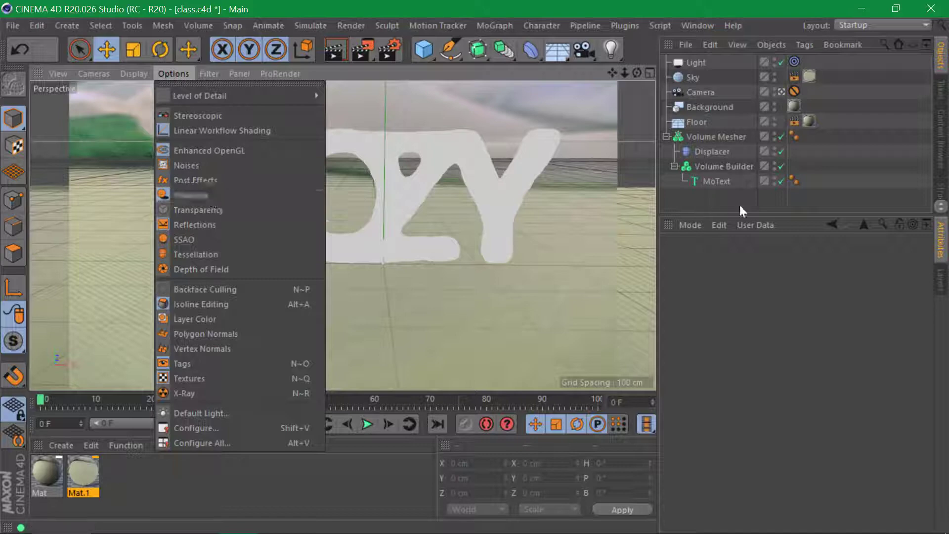
left_click(210, 195)
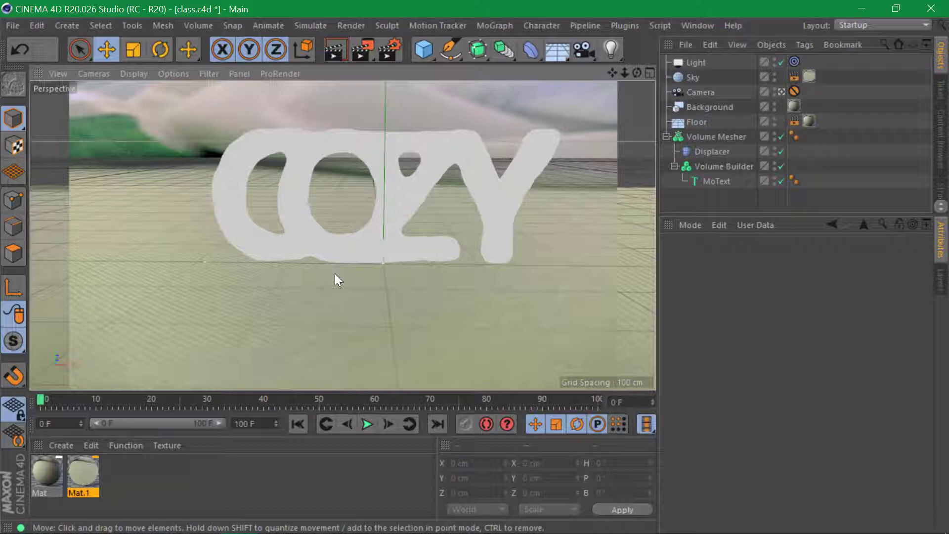
left_click(136, 73)
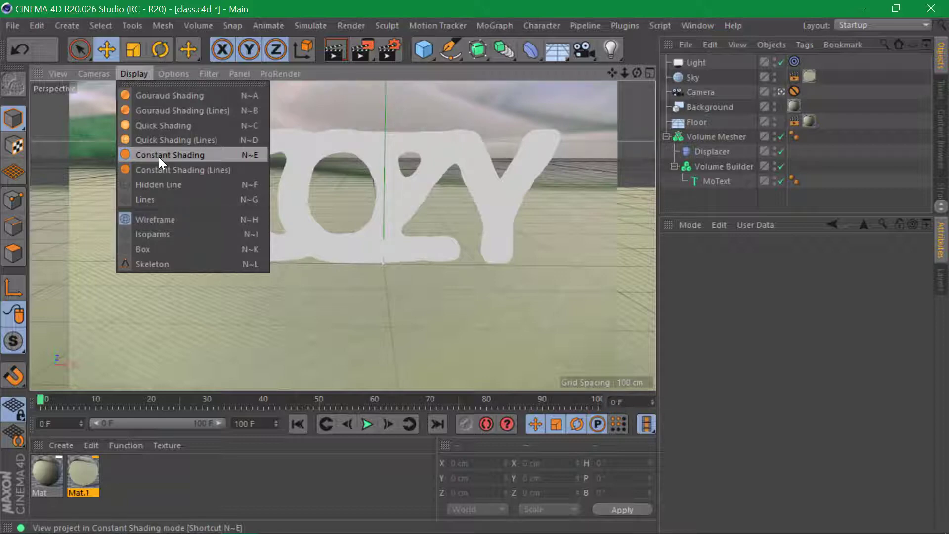
left_click(176, 98)
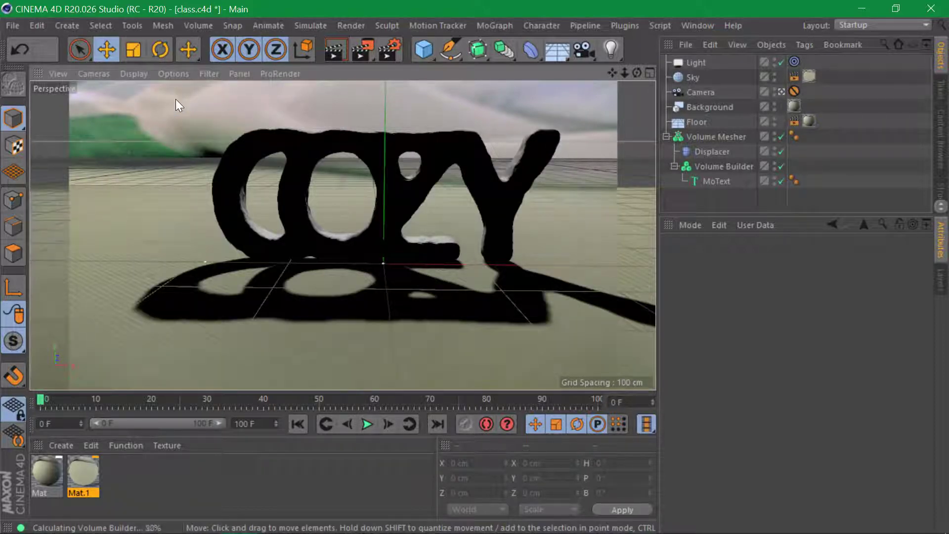
left_click(337, 55)
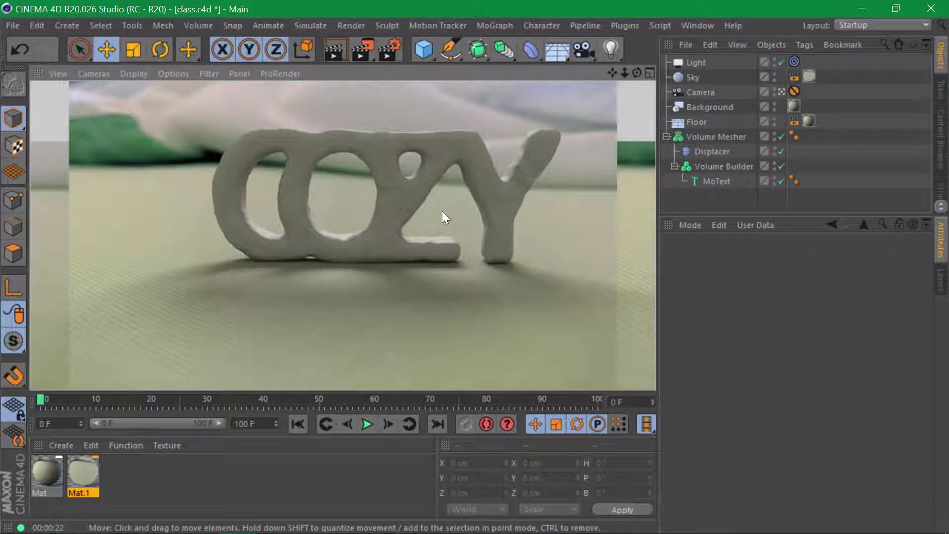
Sample the floor's green-grey (RGB 124, 127, 101) as the area light's shadow color and render the view
left_click(684, 61)
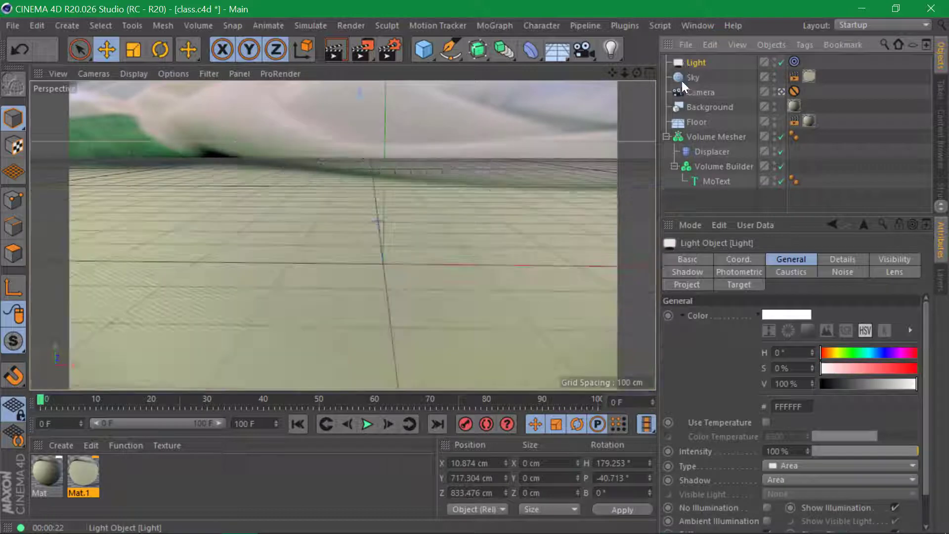
left_click(679, 275)
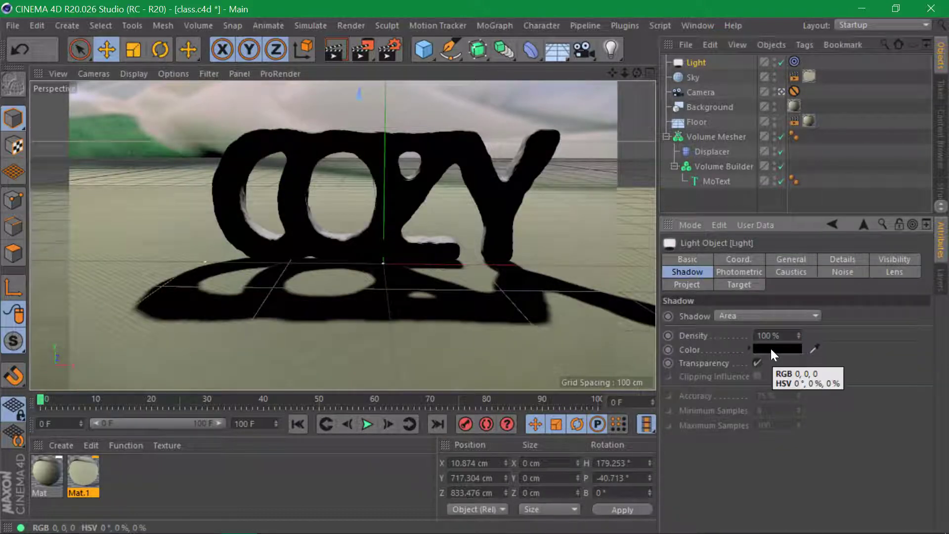
left_click(815, 348)
left_click(600, 336)
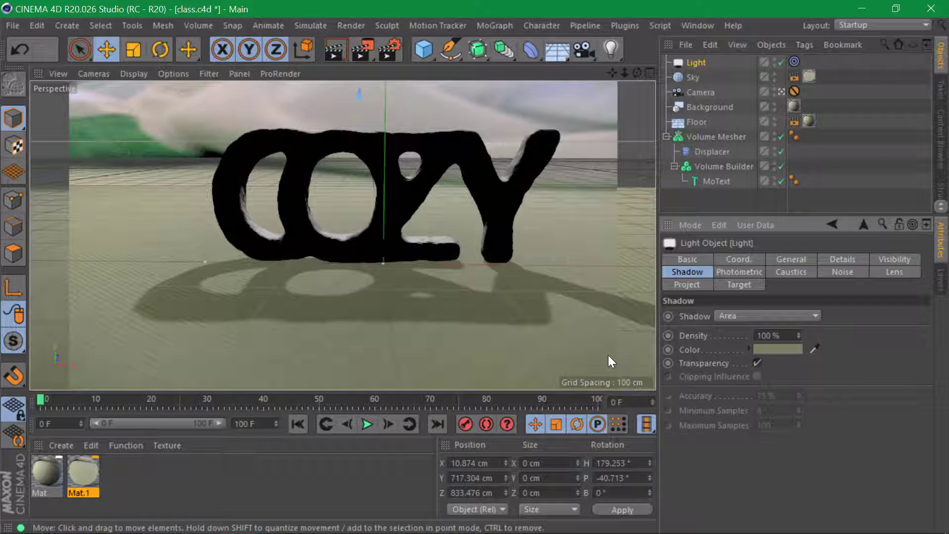
mouse_move(776, 349)
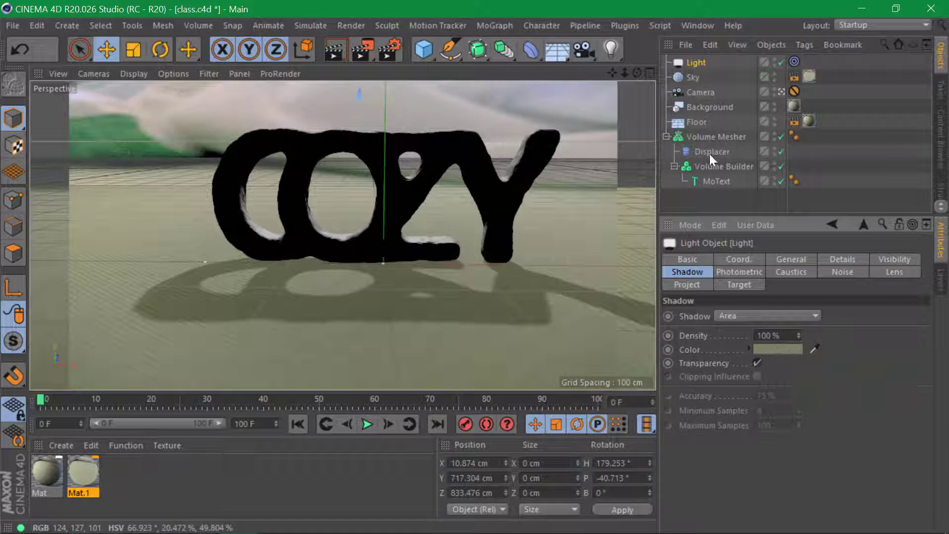
left_click(333, 49)
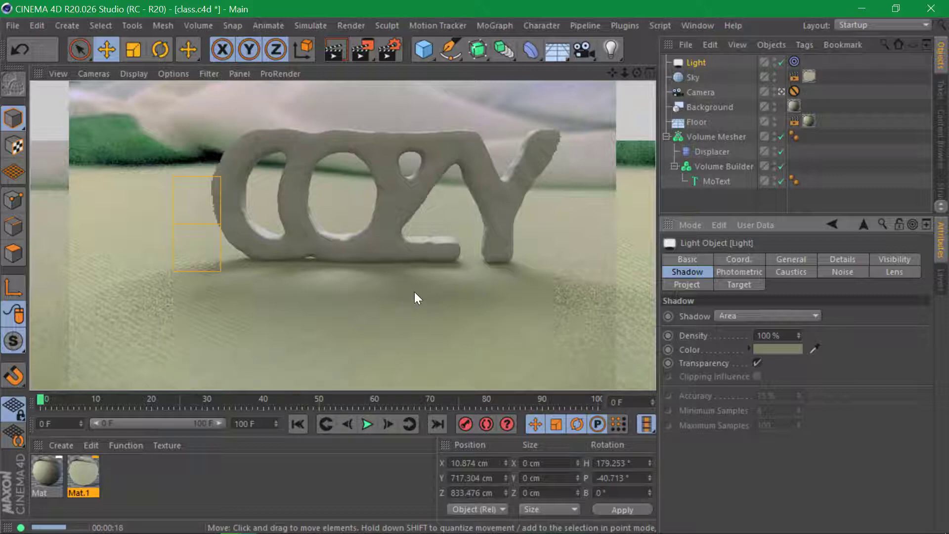
Revert the class.c4d project to its saved version, discarding the changes, and deselect all objects
left_click(8, 26)
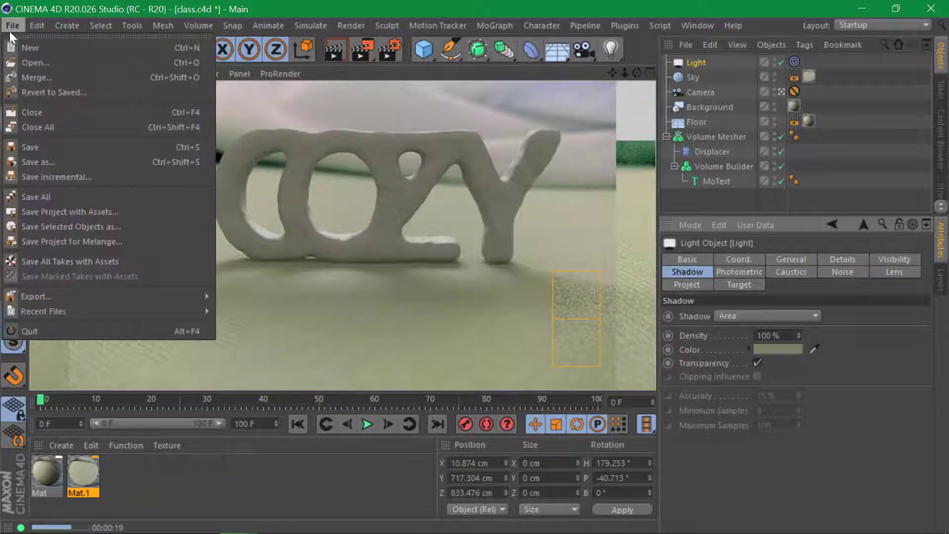
left_click(67, 91)
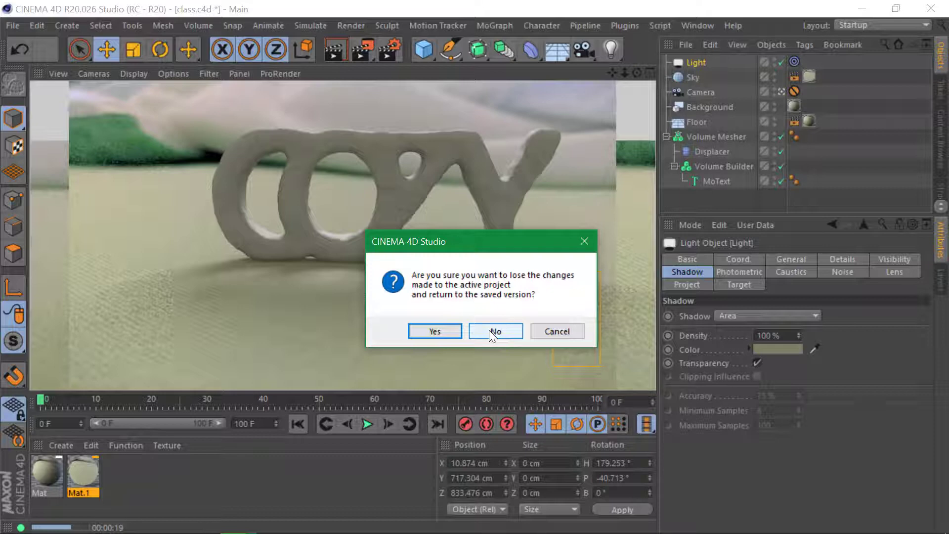
left_click(428, 331)
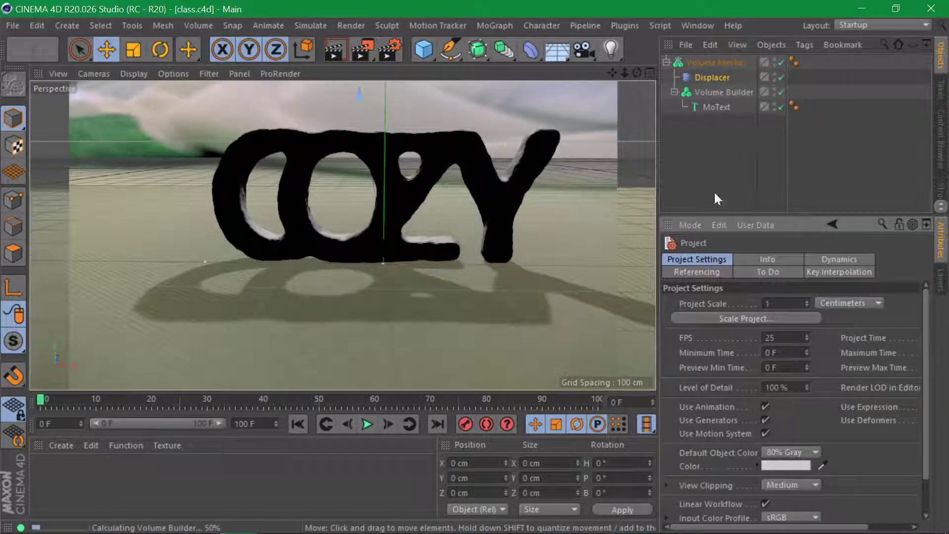
left_click(710, 163)
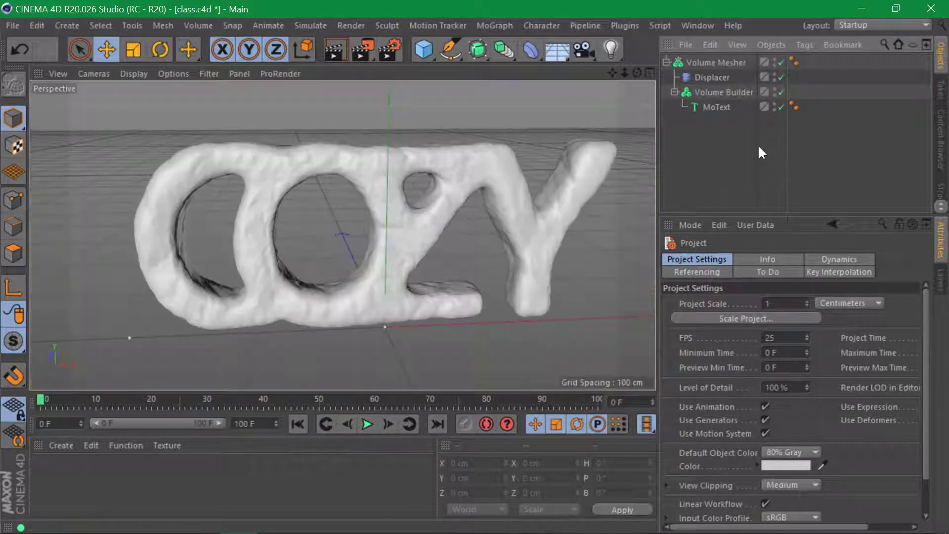
Add a Floor object beneath the COZY text
left_click(559, 48)
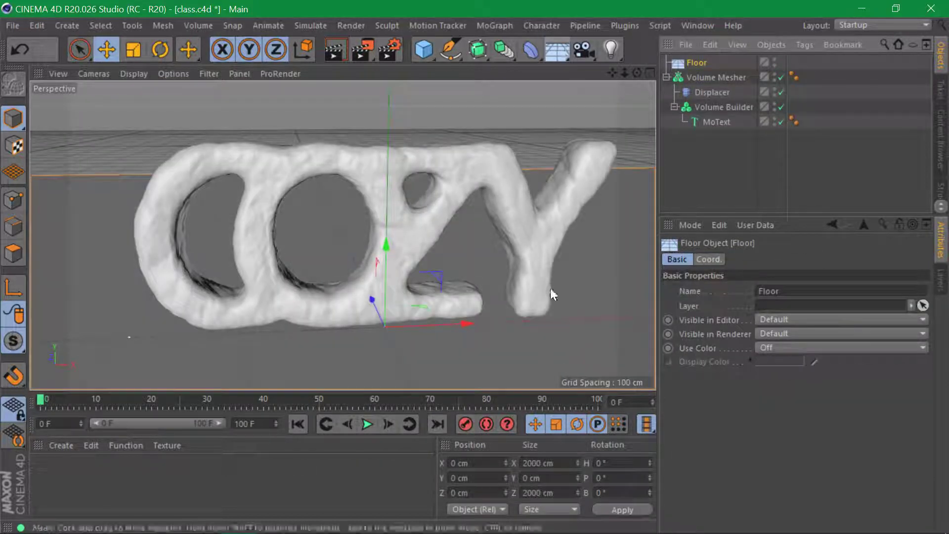
scroll(468, 249, "down", 5)
left_click_drag(393, 255, 381, 277, "alt")
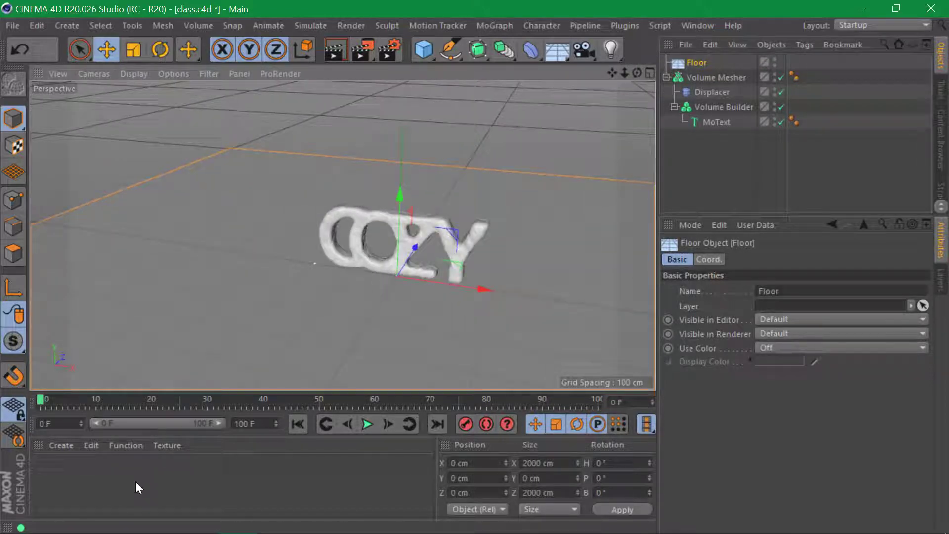
Create a new material and disable its Reflectance channel
double_click(63, 478)
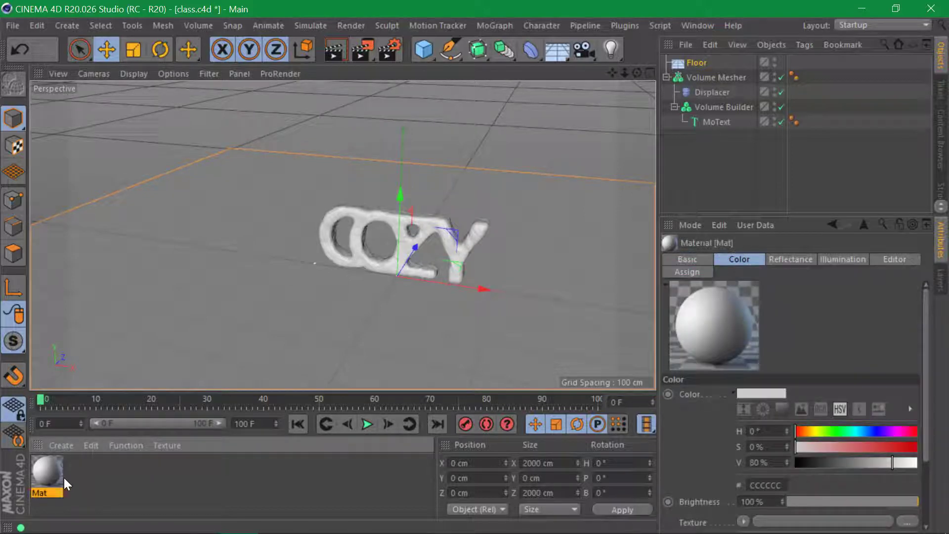
double_click(46, 463)
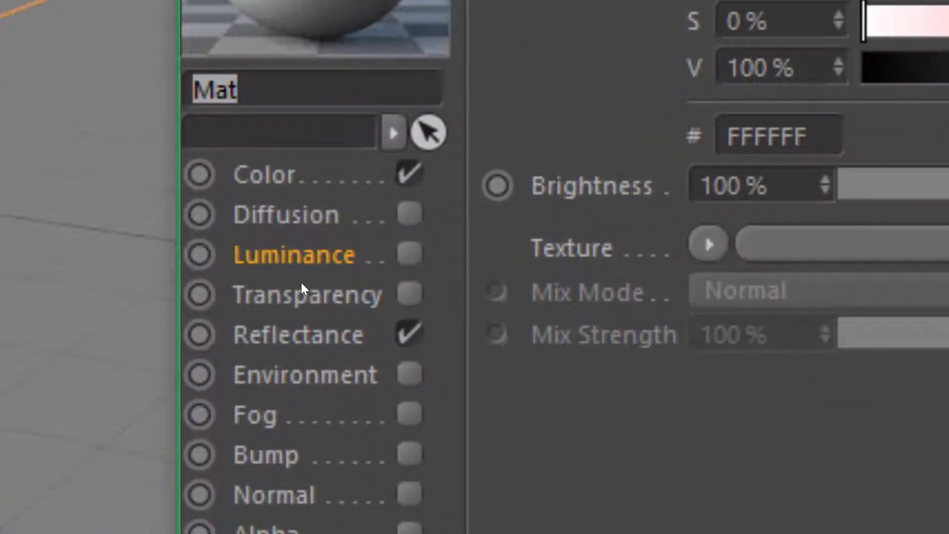
left_click(409, 334)
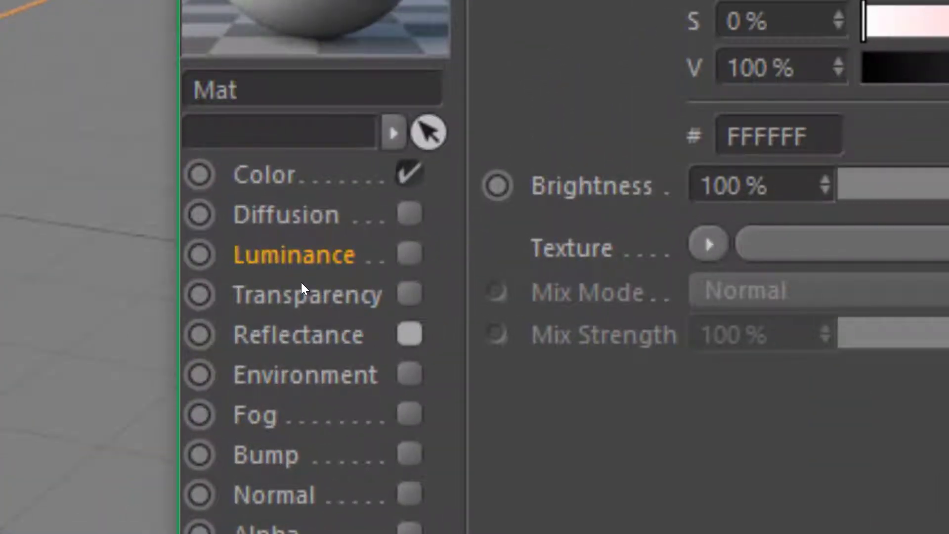
Load IMG_20190423_103421.jpg from the 01_general folder as the Color texture of material Mat
left_click(265, 176)
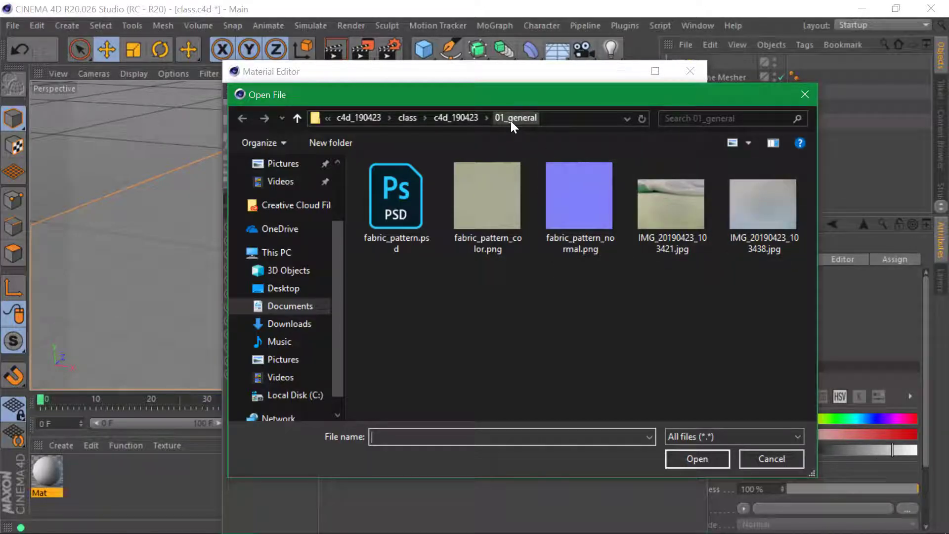
left_click(671, 198)
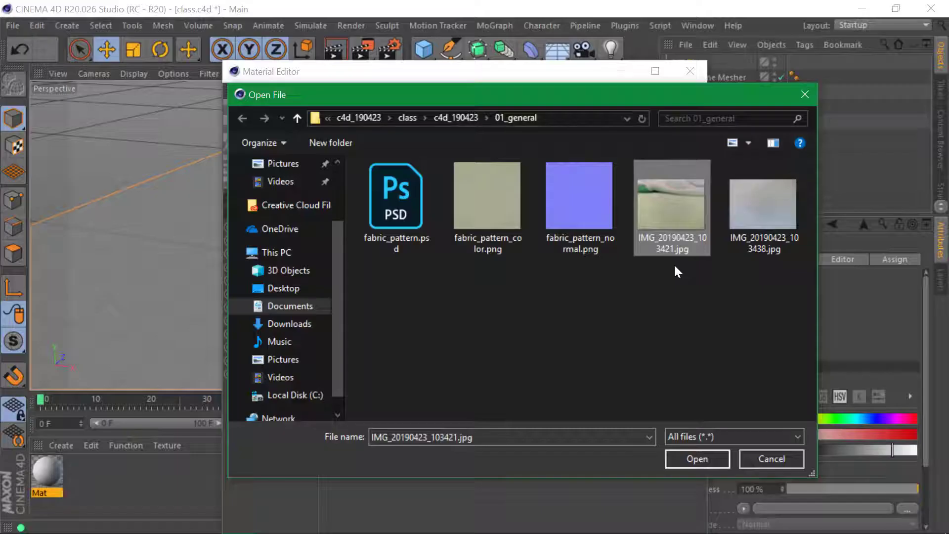
left_click(714, 459)
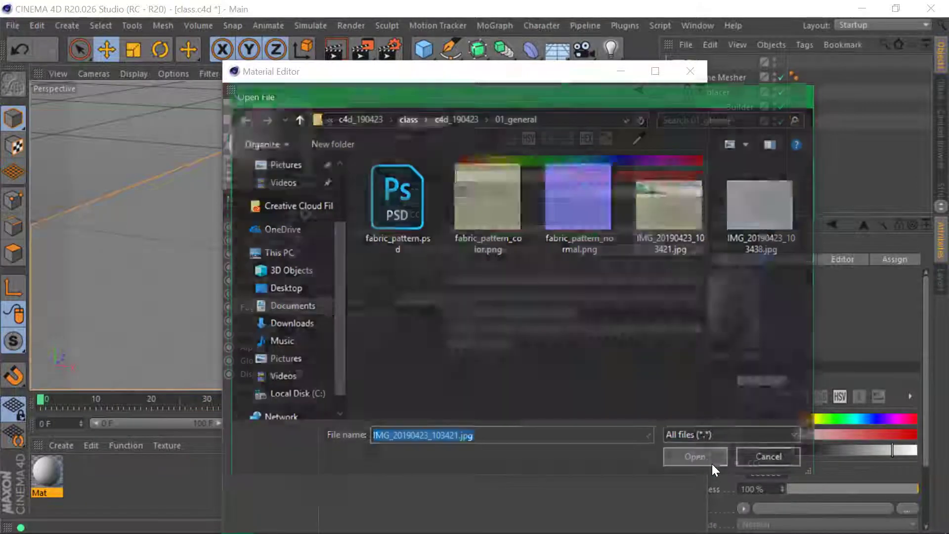
left_click(558, 325)
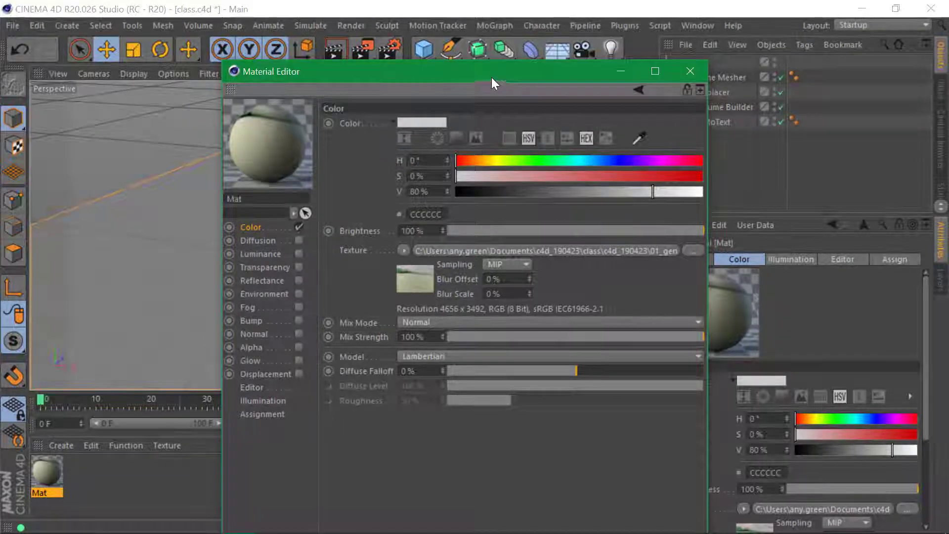
Set the Texture Preview Size of material Mat to No Scaling
left_click_drag(495, 75, 562, 40)
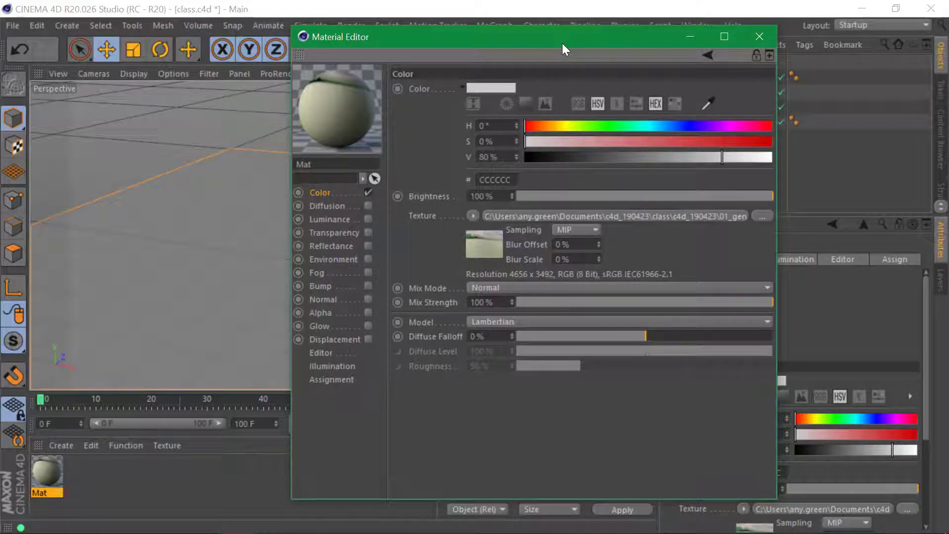
left_click(345, 352)
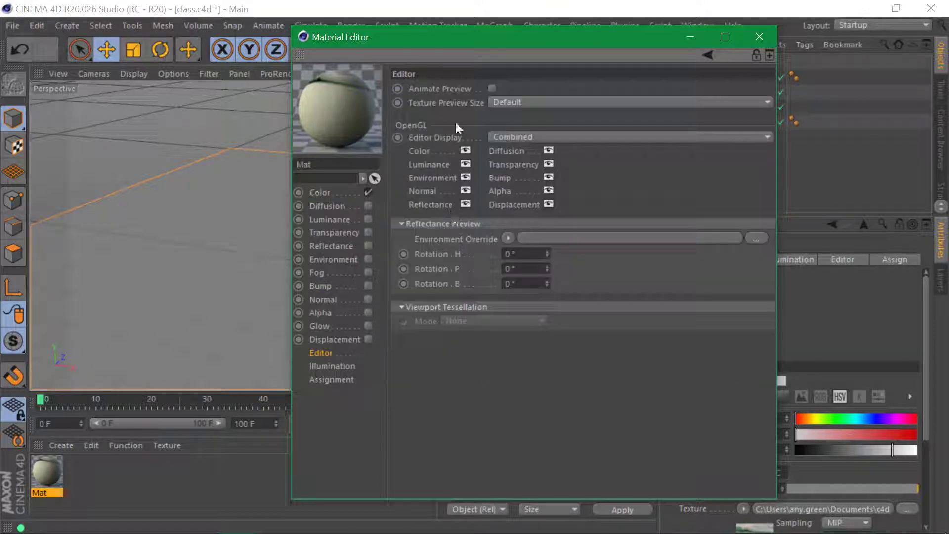
left_click(439, 106)
left_click(517, 103)
left_click(536, 133)
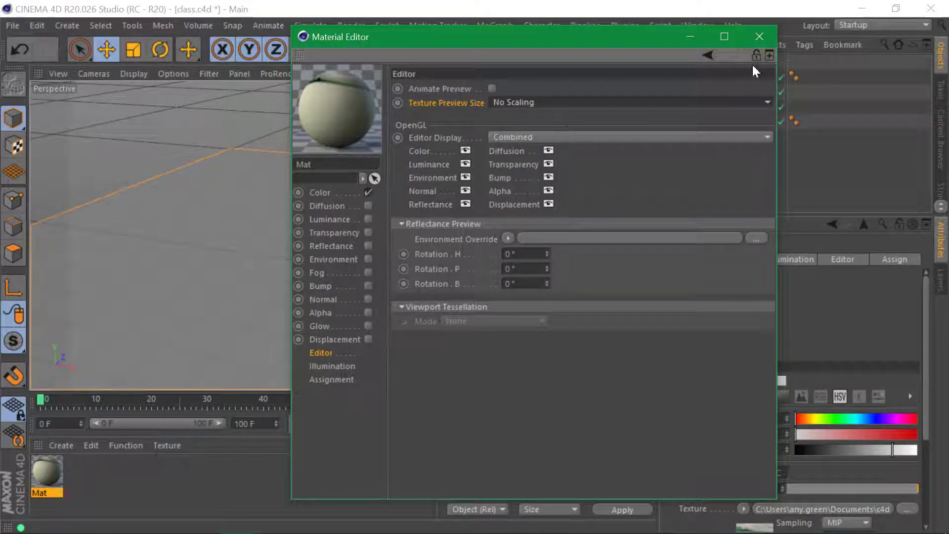
Apply material Mat to the Floor object and set its texture projection to Frontal
left_click(758, 37)
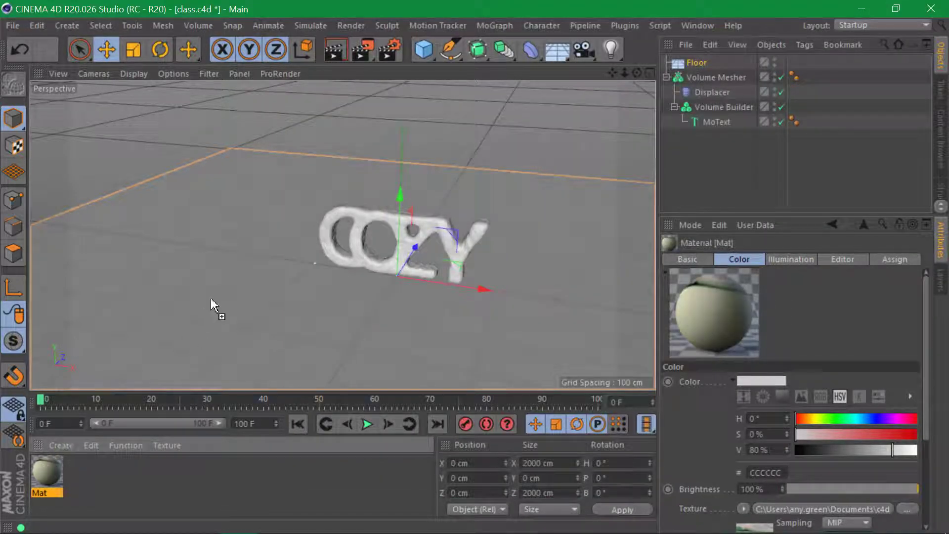
left_click_drag(205, 307, 212, 298)
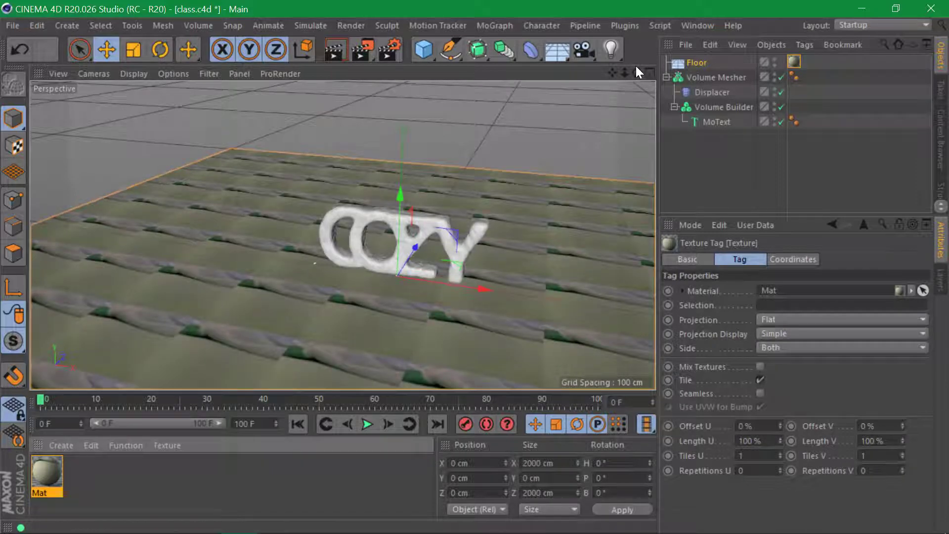
left_click_drag(627, 72, 613, 73)
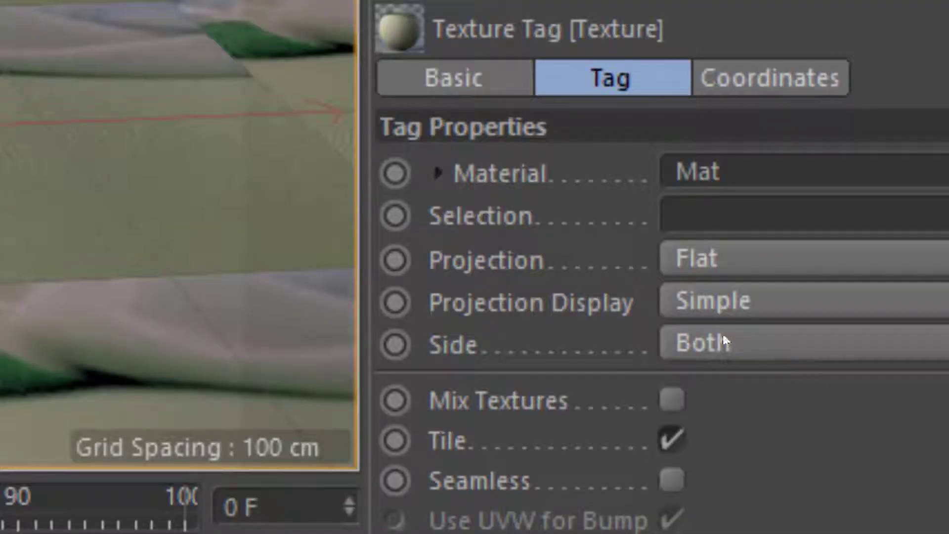
left_click(776, 258)
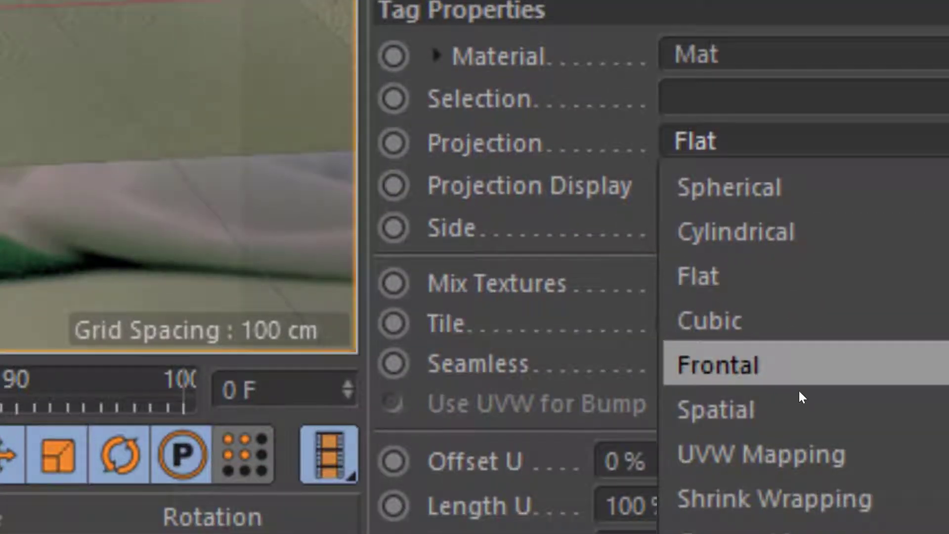
left_click(799, 388)
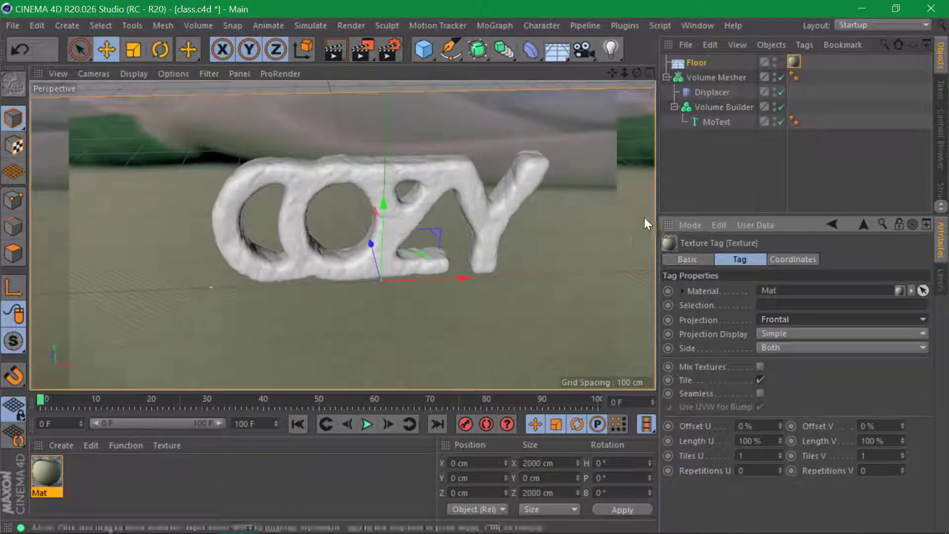
left_click_drag(637, 73, 611, 79)
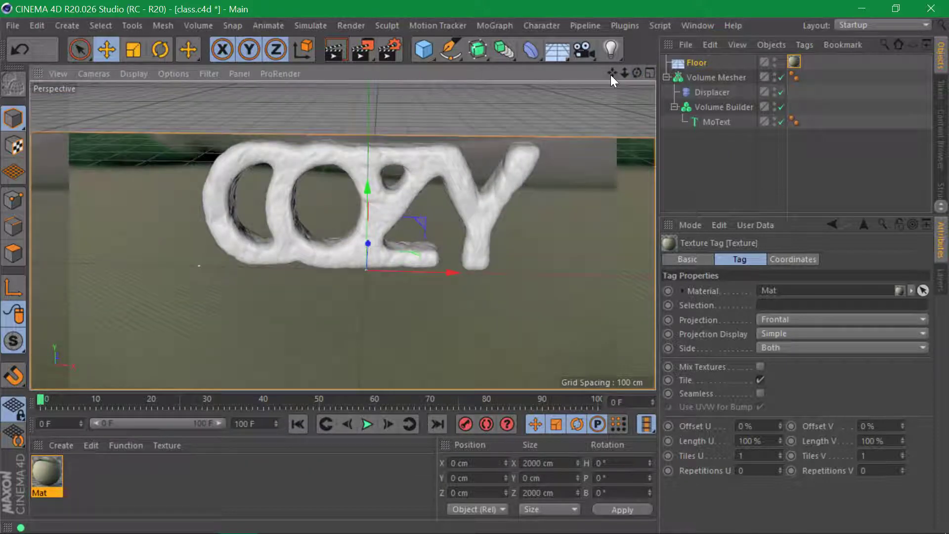
Set the perspective view's display mode to Constant Shading to preview the floor without lighting
left_click(134, 74)
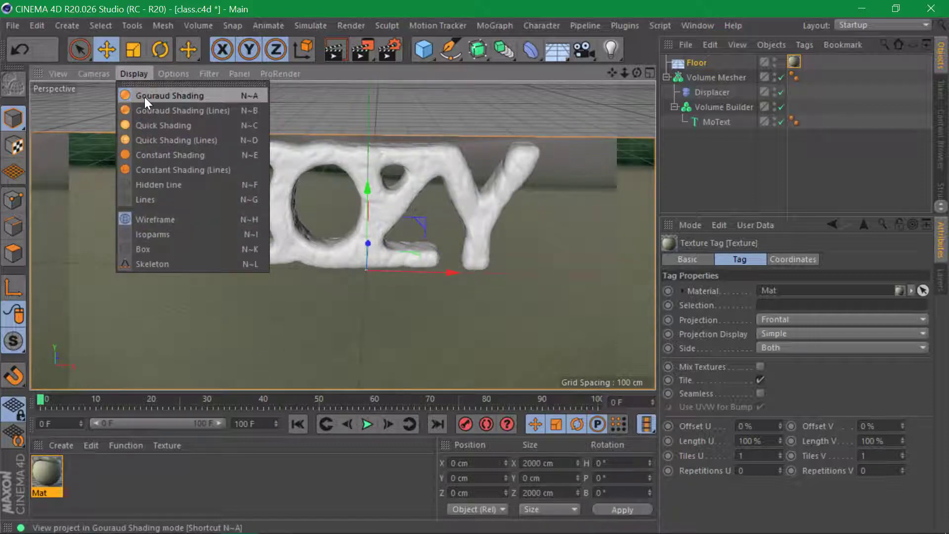
left_click(157, 154)
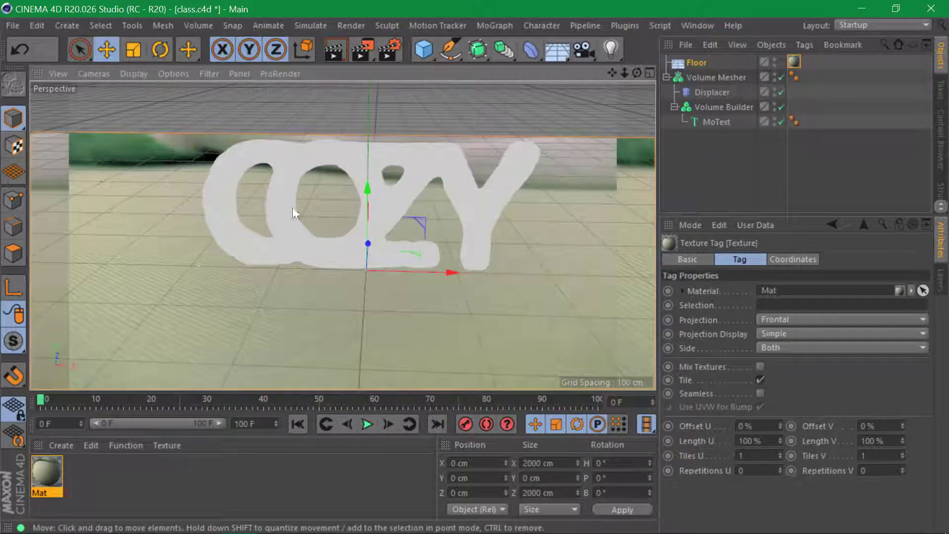
left_click_drag(348, 252, 367, 238, "alt")
scroll(366, 239, "down", 5)
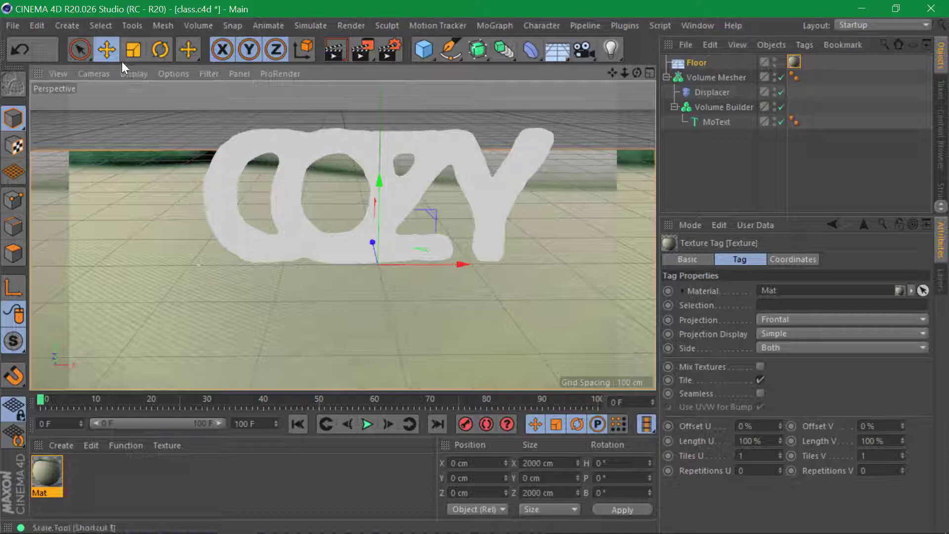
left_click(126, 73)
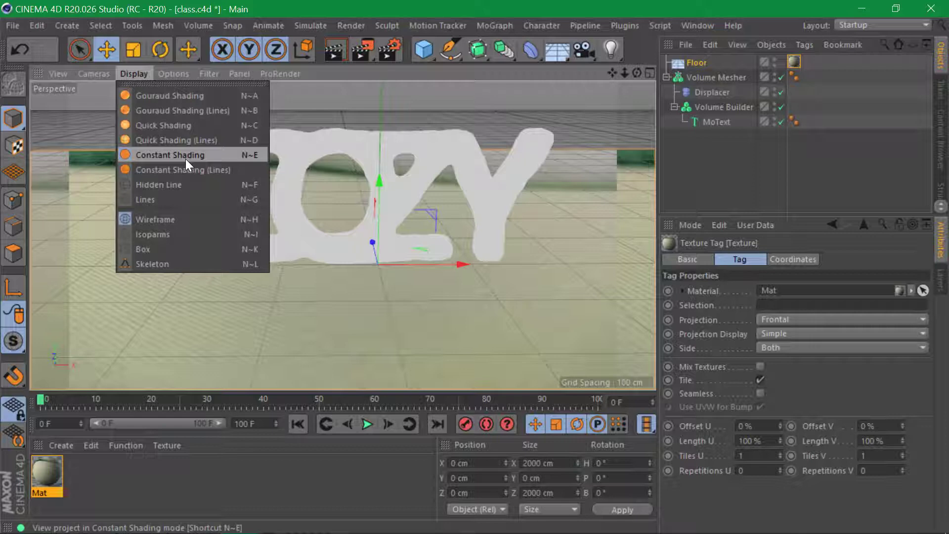
left_click(675, 159)
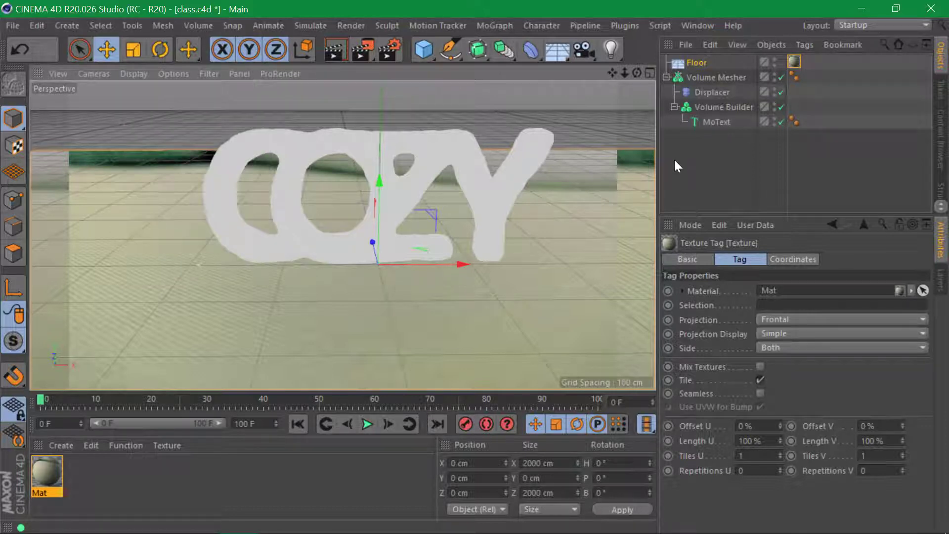
Add a Background object and apply material Mat to it
left_click(557, 47)
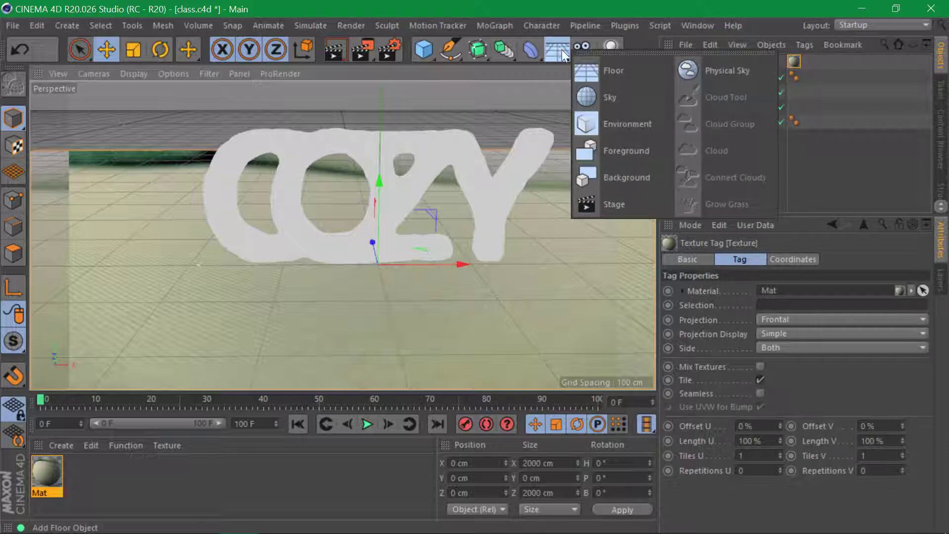
left_click(621, 177)
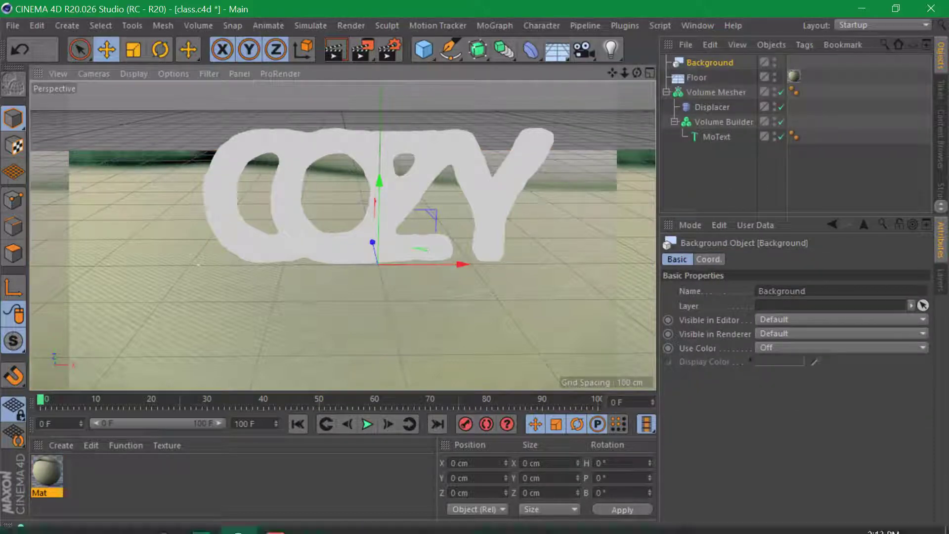
left_click_drag(63, 481, 702, 61)
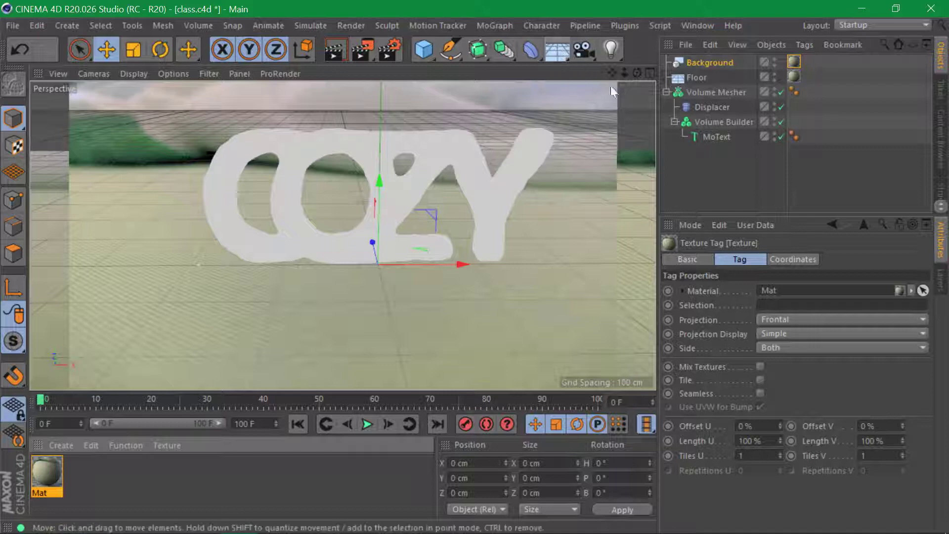
Narrow the perspective viewport until the projected photo nearly fills its width, and inspect the Floor's texture projection settings
left_click_drag(657, 162, 407, 178)
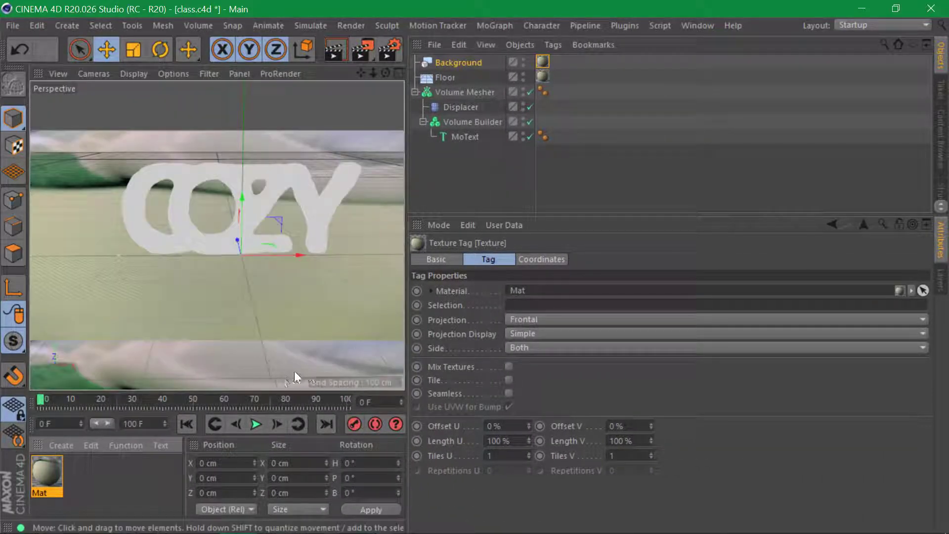
left_click_drag(406, 173, 692, 160)
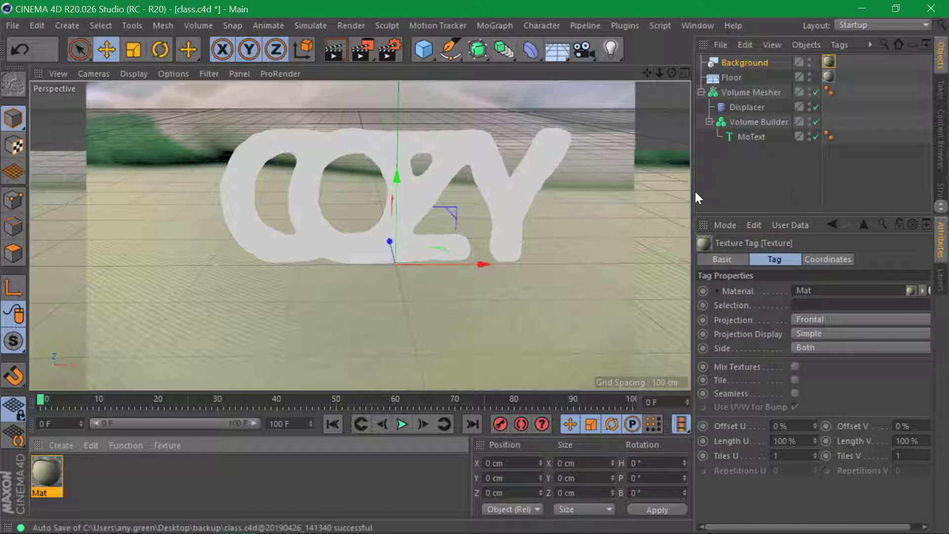
left_click_drag(694, 192, 595, 199)
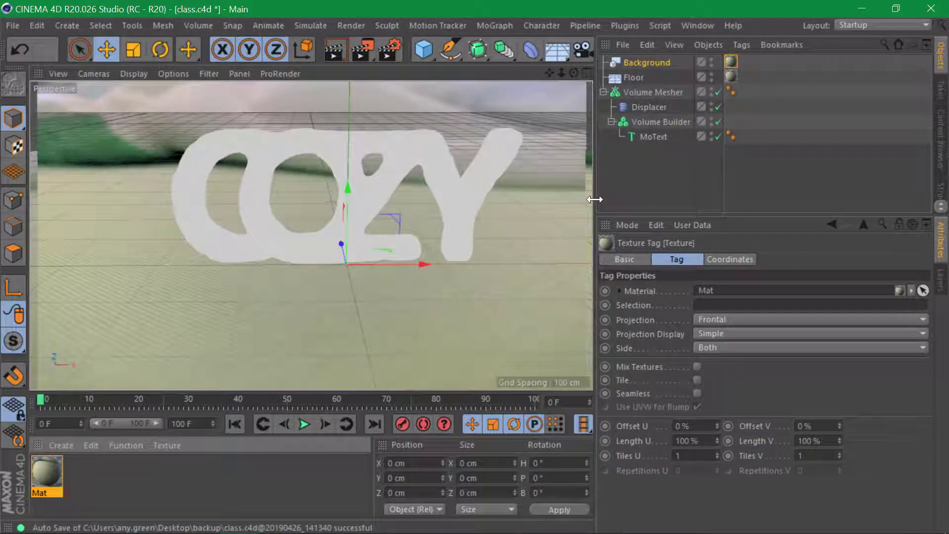
left_click(732, 76)
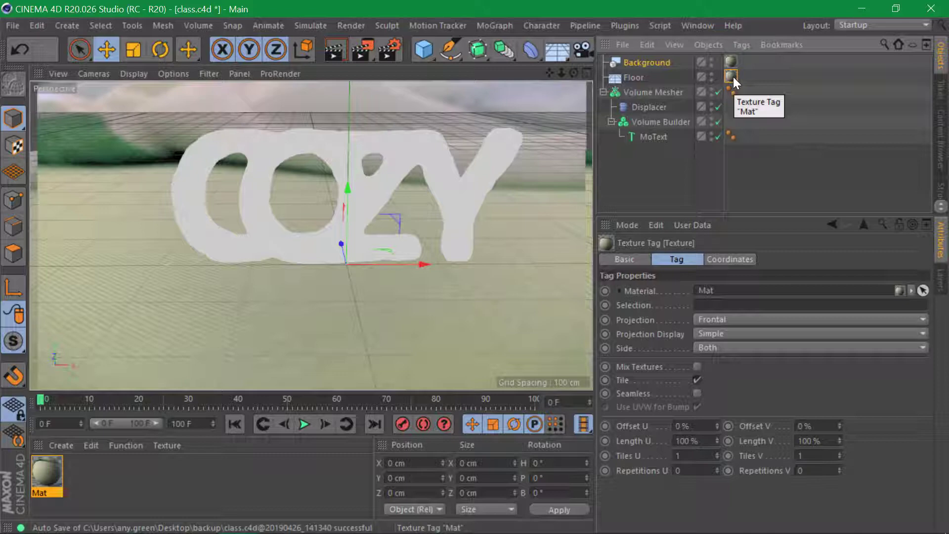
left_click(647, 180)
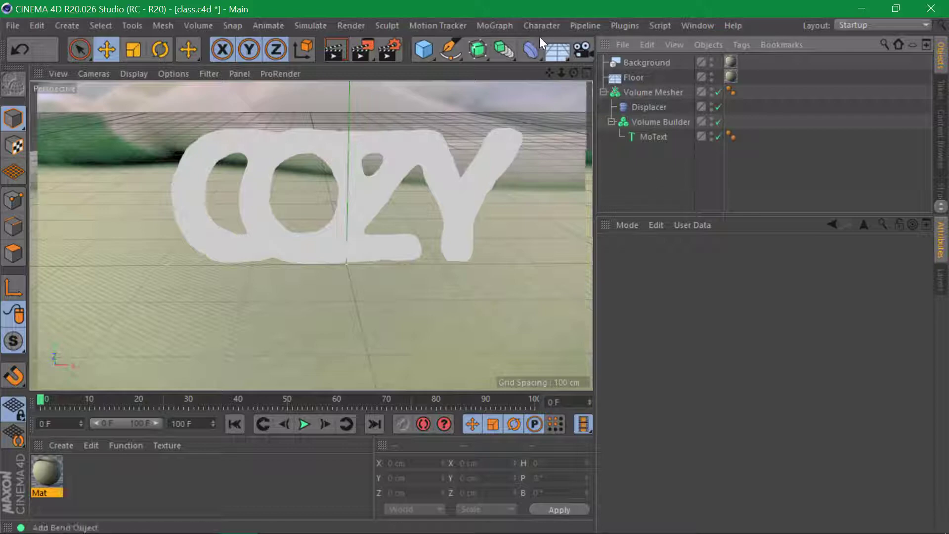
Add a Sky object and duplicate material Mat as Mat.1
left_click_drag(552, 45, 631, 91)
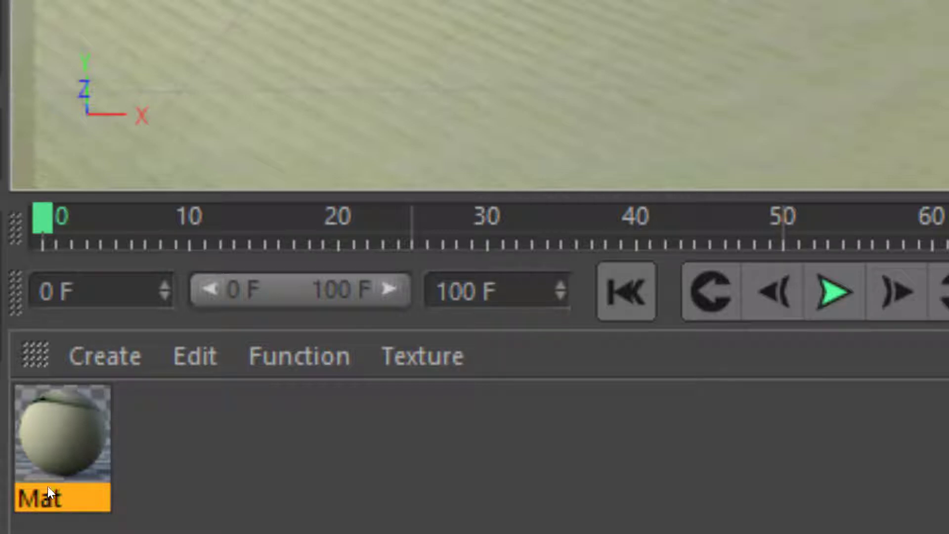
left_click_drag(50, 470, 102, 473, "ctrl")
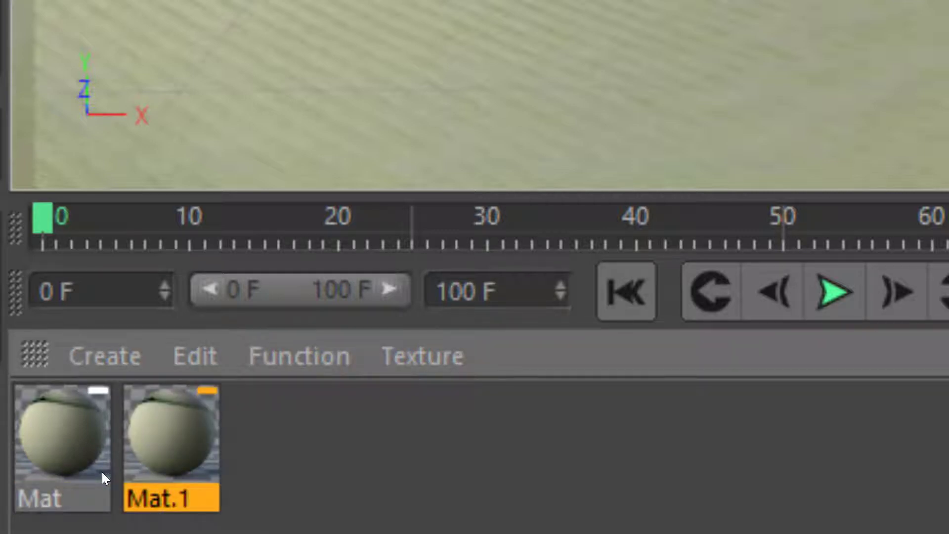
In material Mat.1, disable the Color channel and enable Luminance with the already loaded fabric photo bitmap as its texture
double_click(84, 471)
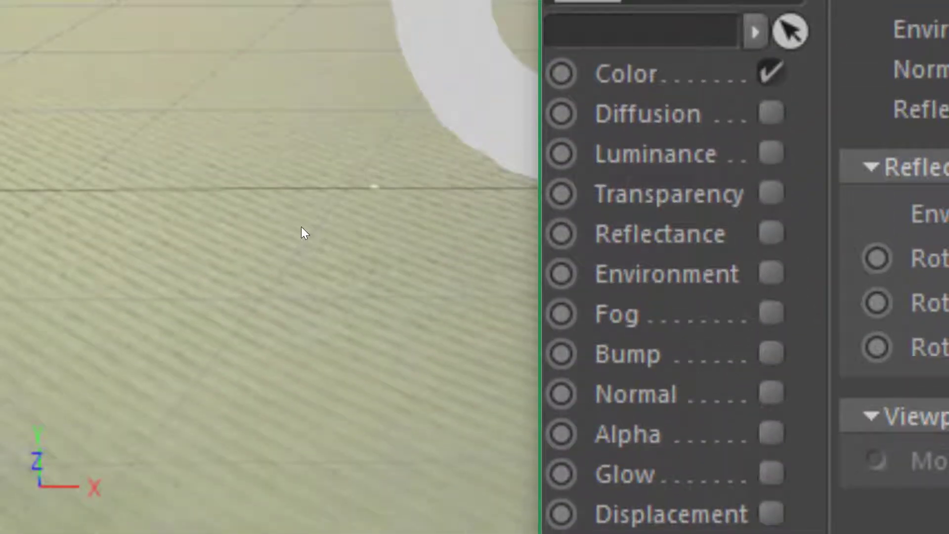
left_click(771, 72)
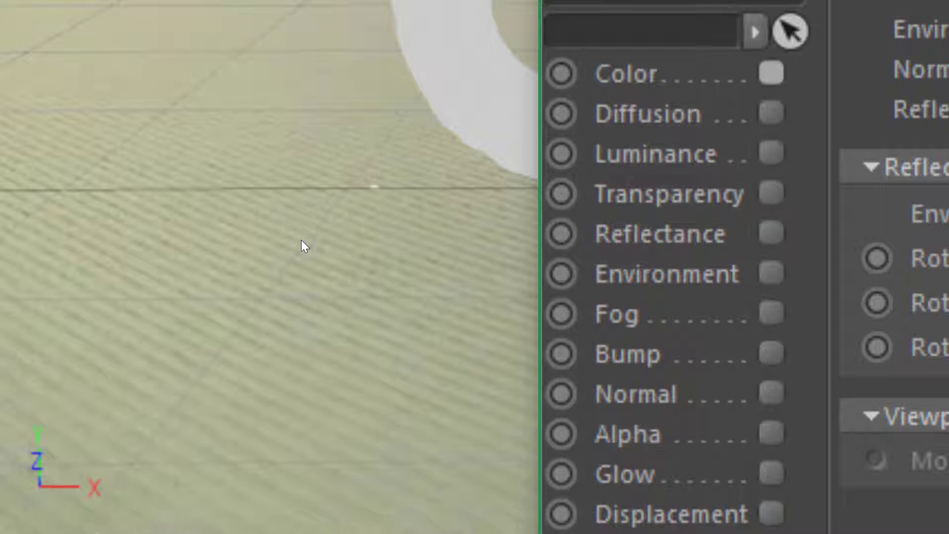
left_click(771, 153)
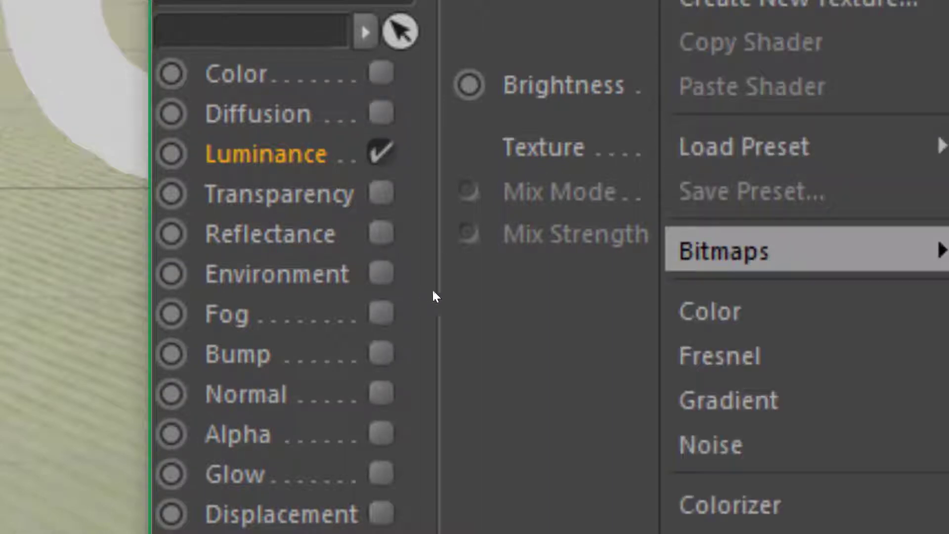
mouse_move(410, 290)
left_click(576, 290)
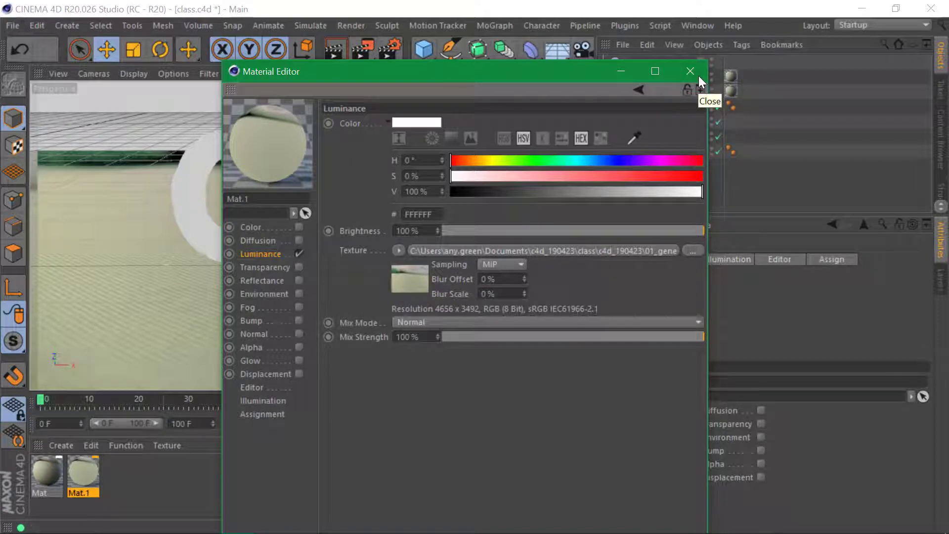
left_click(699, 76)
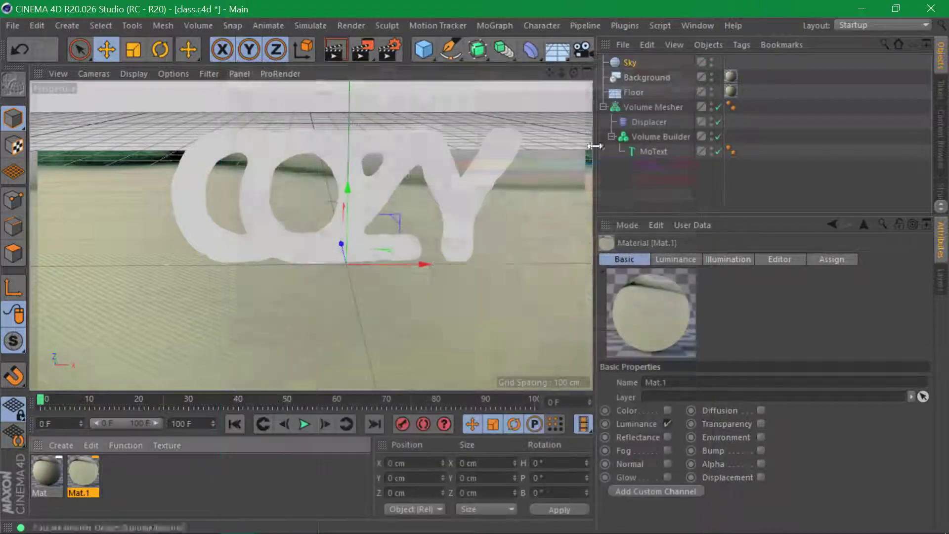
Apply material Mat.1 to the Sky object and test-render the perspective view from slightly different angles
left_click_drag(88, 473, 631, 63)
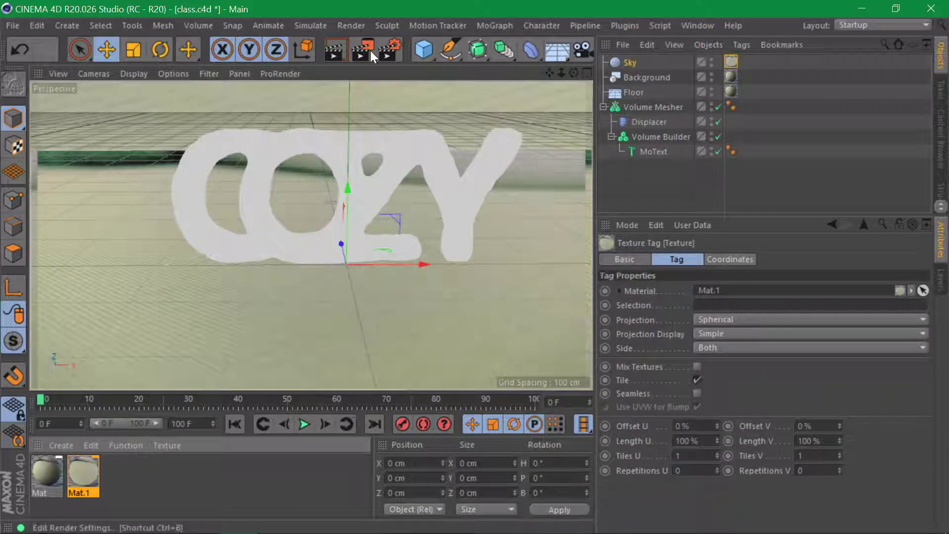
left_click(343, 50)
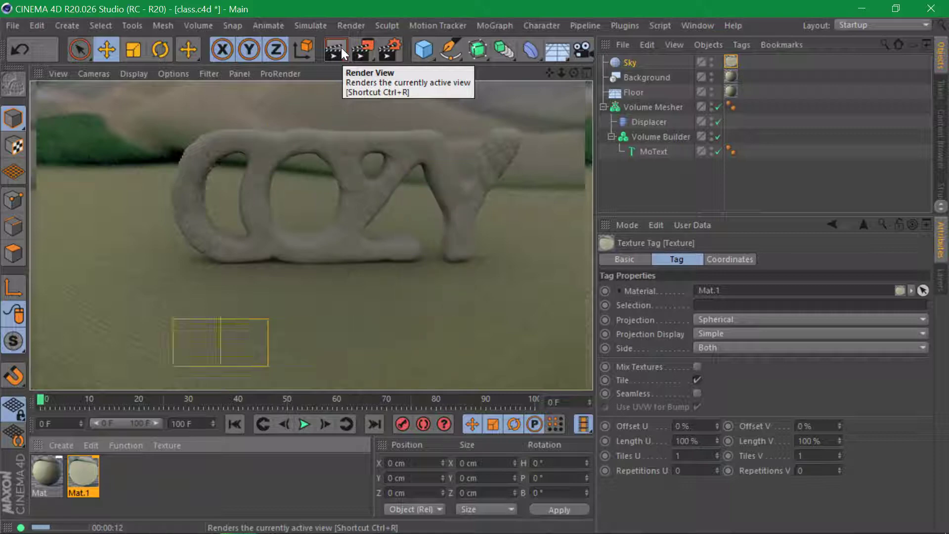
left_click(865, 83)
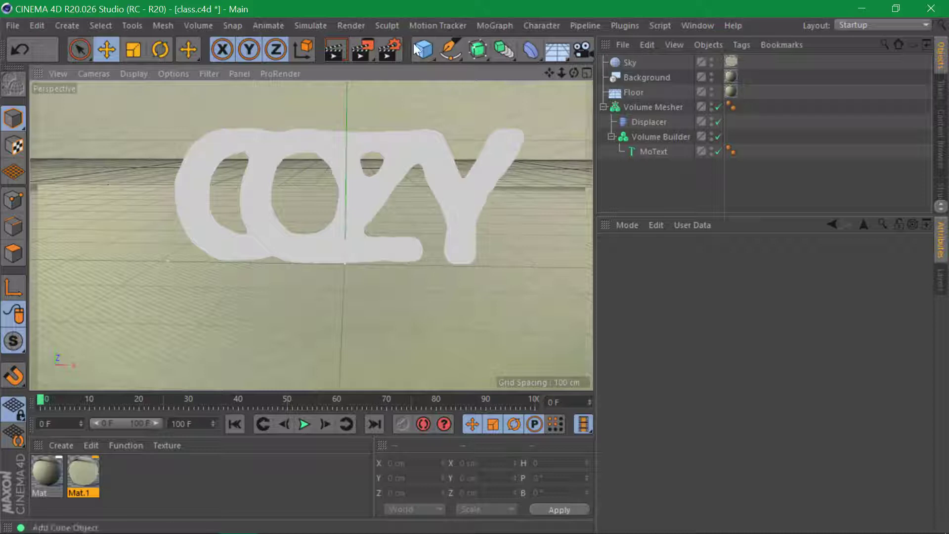
left_click(341, 52)
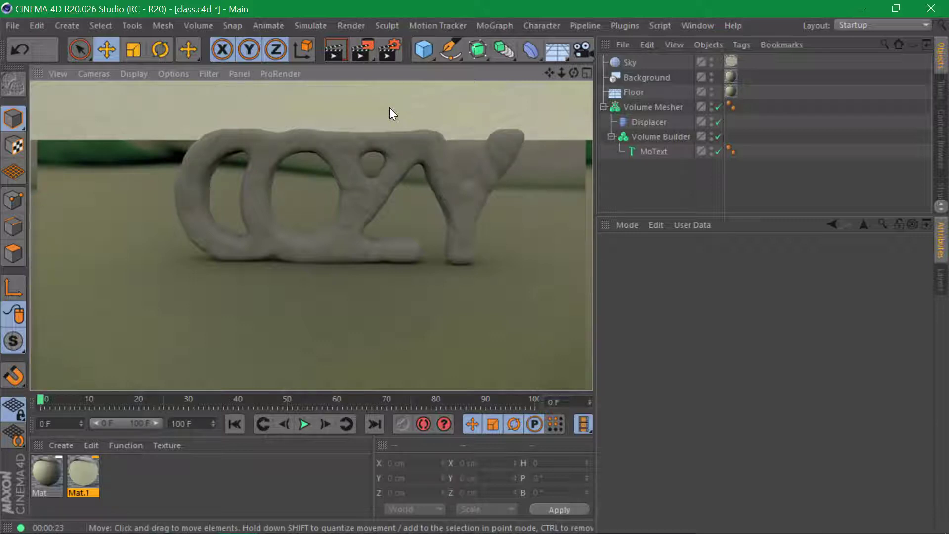
mouse_move(573, 73)
left_mouse_down()
mouse_move(576, 106)
mouse_move(573, 71)
left_mouse_up()
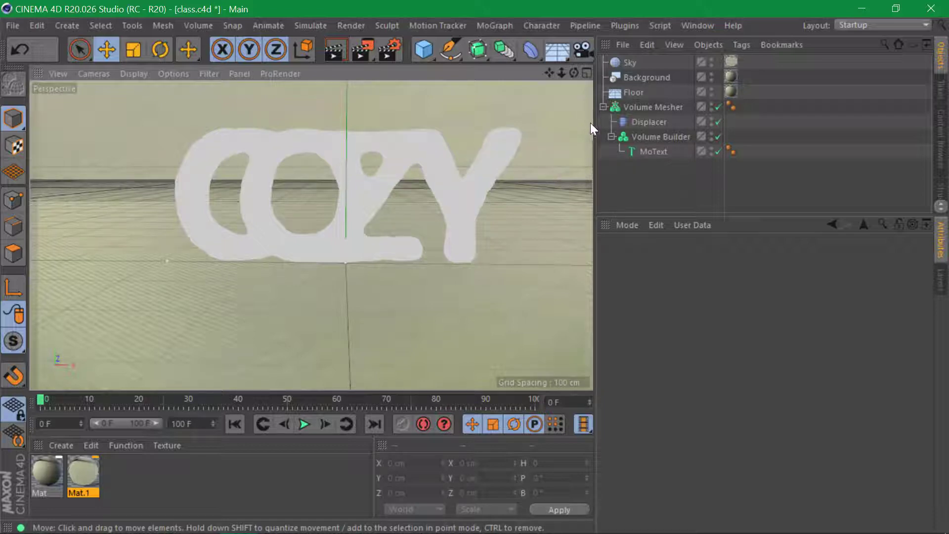
Add a Compositing tag to the Sky object and disable Seen by Camera
right_click(627, 63)
mouse_move(704, 15)
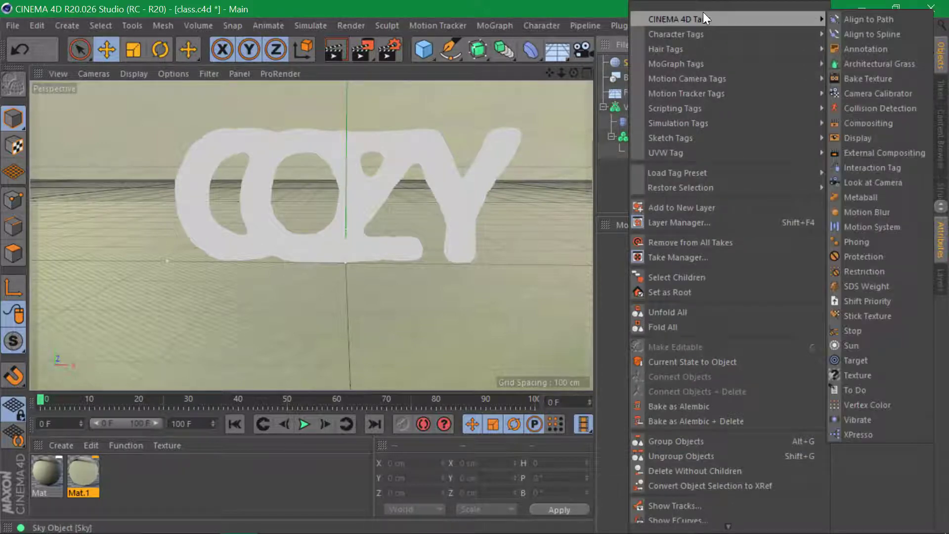
left_click(886, 123)
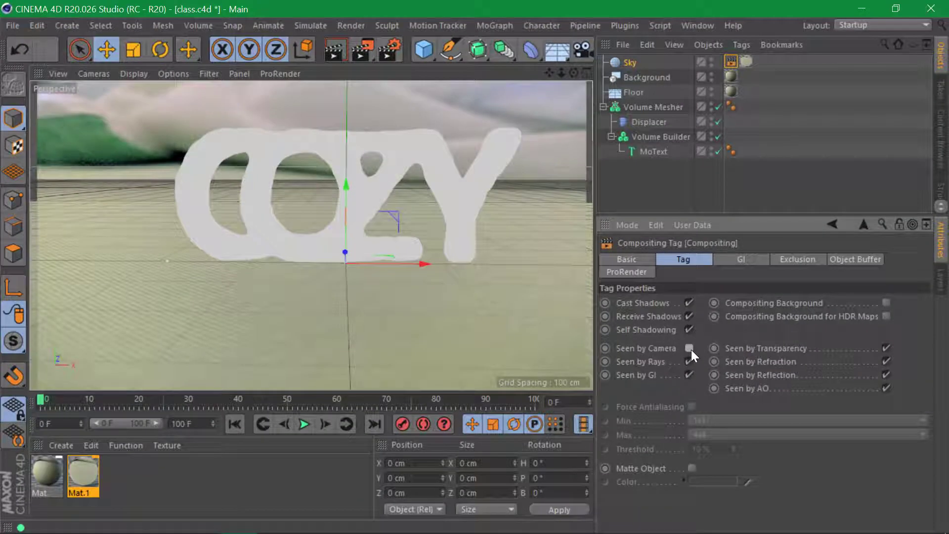
Test-render the perspective view with the sky hidden from the camera
left_click(341, 58)
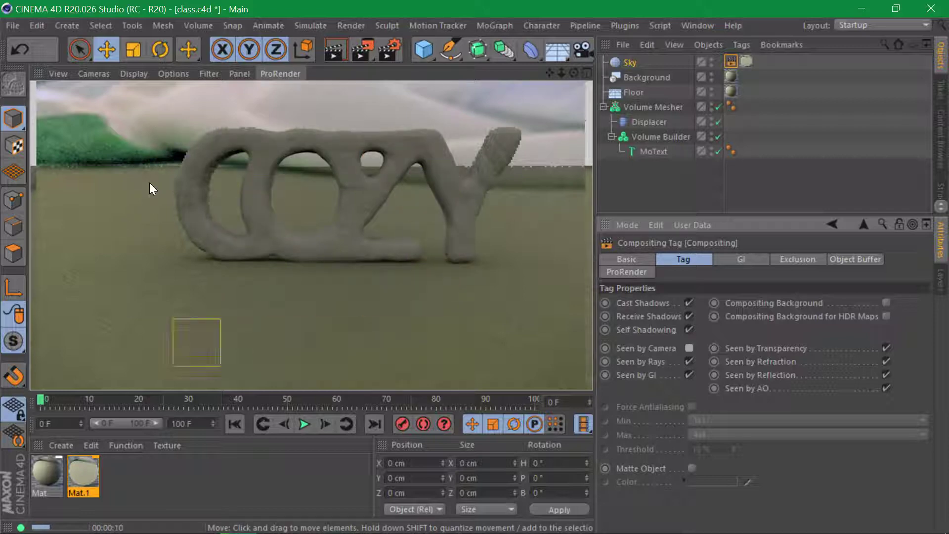
key("alt+Tab")
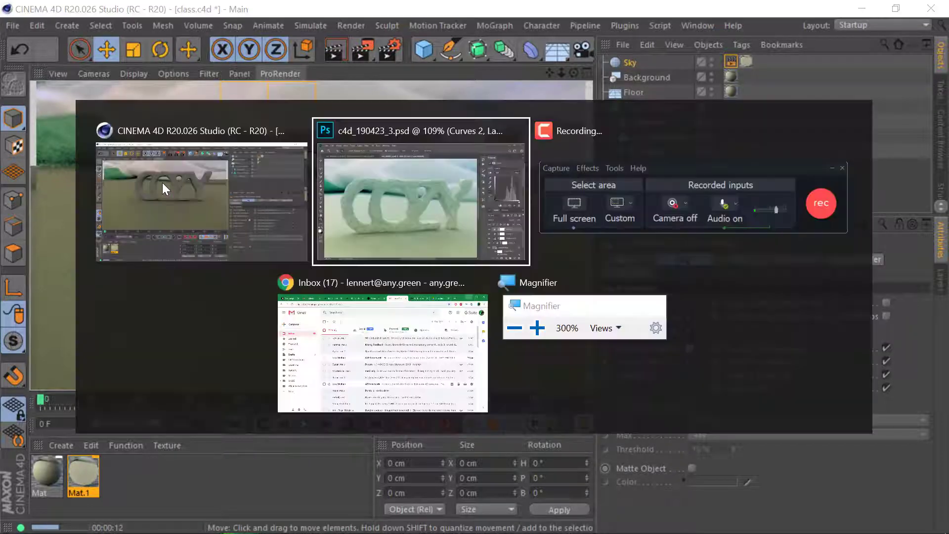
key("alt+Tab")
left_click(737, 429)
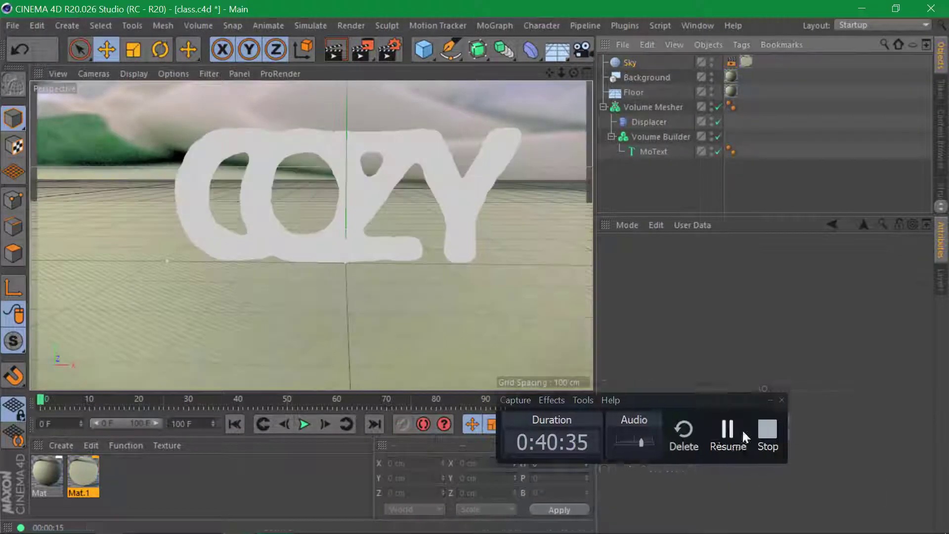
left_click(742, 428)
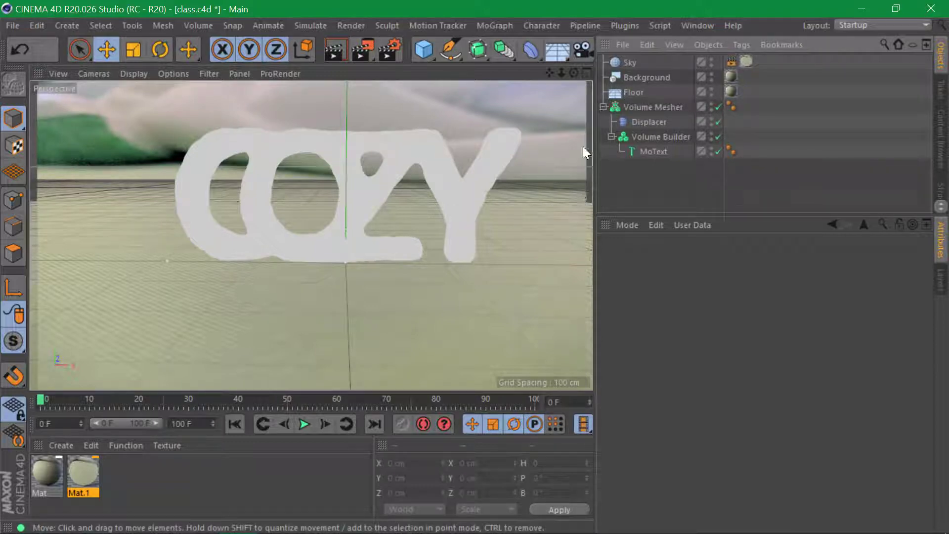
Add a Compositing tag to the Floor object, enable Compositing Background, and test-render the view
right_click(639, 94)
mouse_move(714, 21)
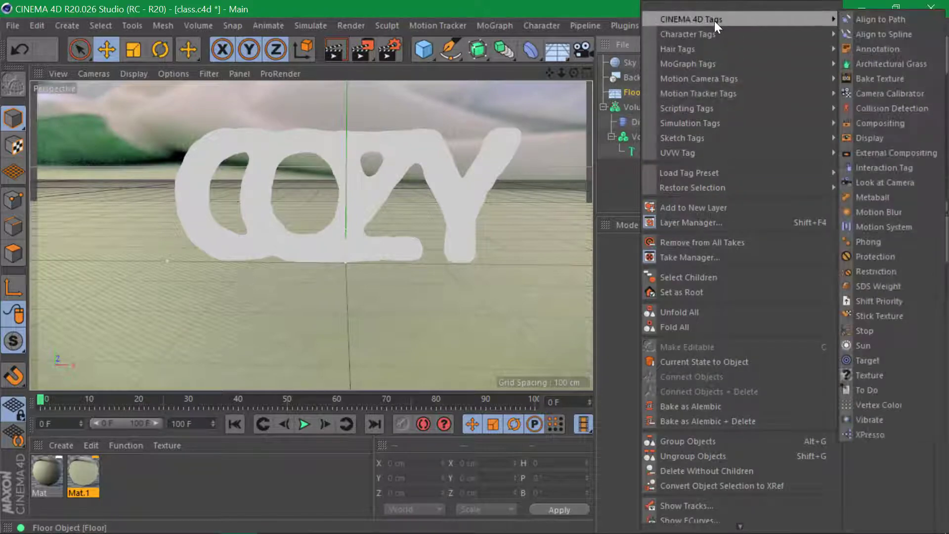
left_click(880, 123)
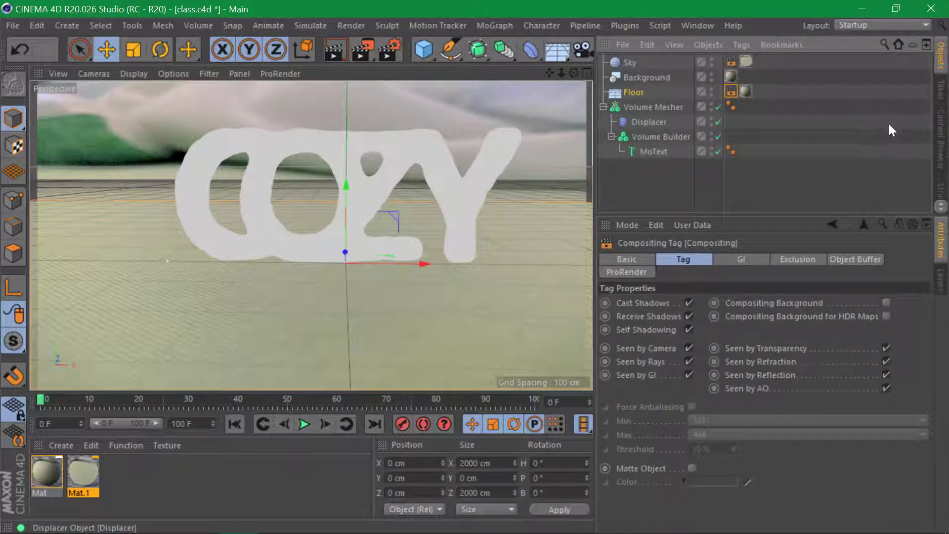
left_click(885, 303)
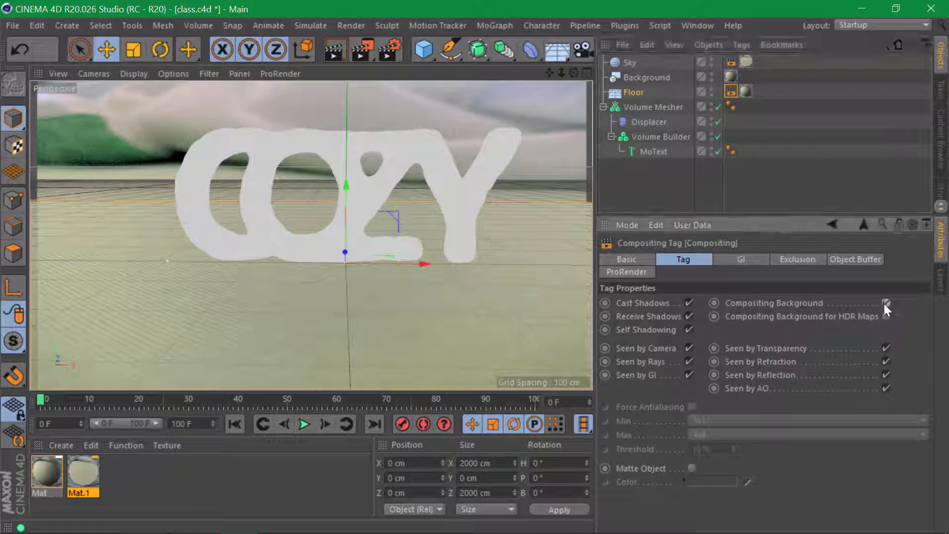
left_click(330, 48)
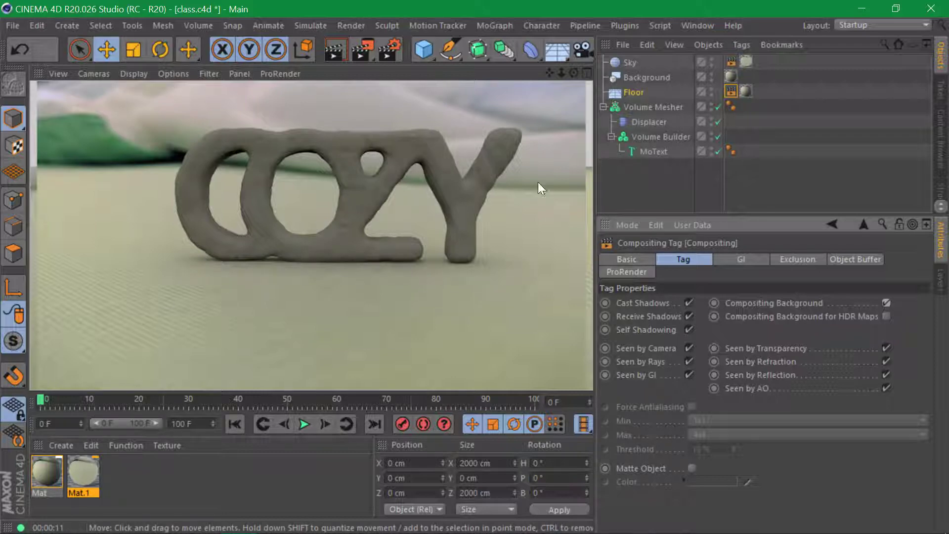
Add an Area Light and give it a Target tag with Volume Mesher as the target object
left_click_drag(596, 97, 685, 84)
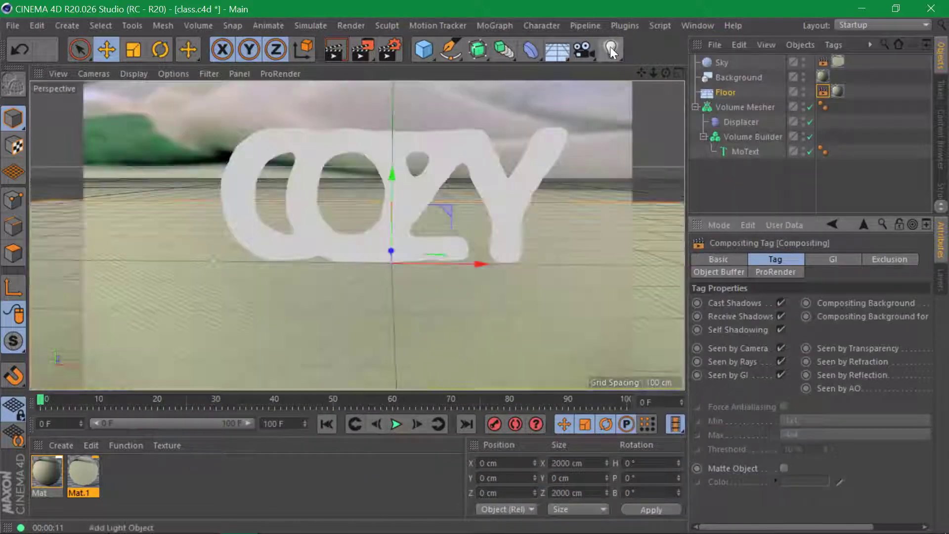
left_click(611, 49)
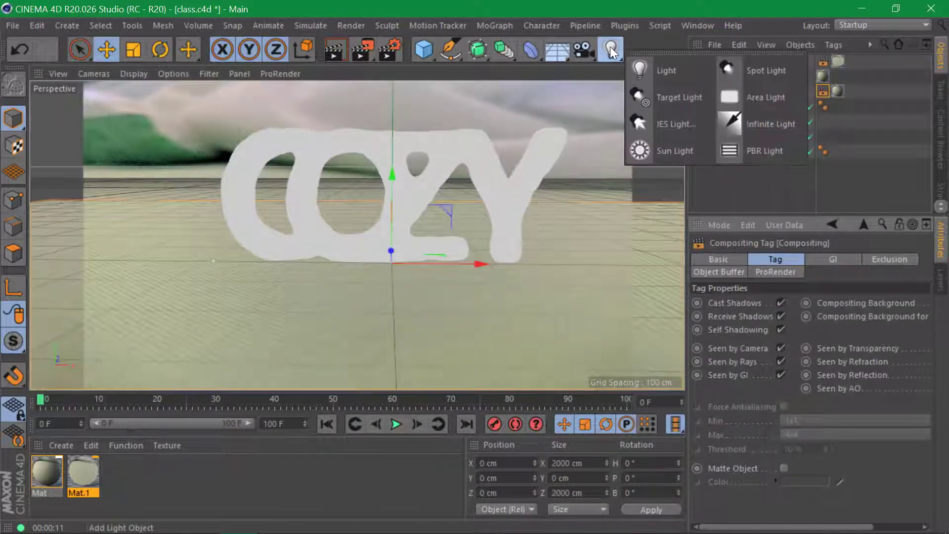
left_click(765, 94)
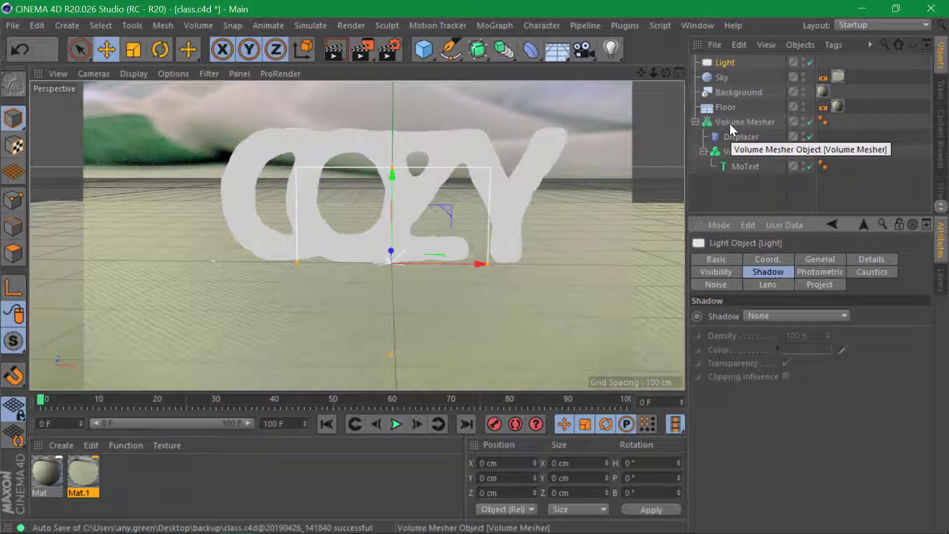
right_click(723, 63)
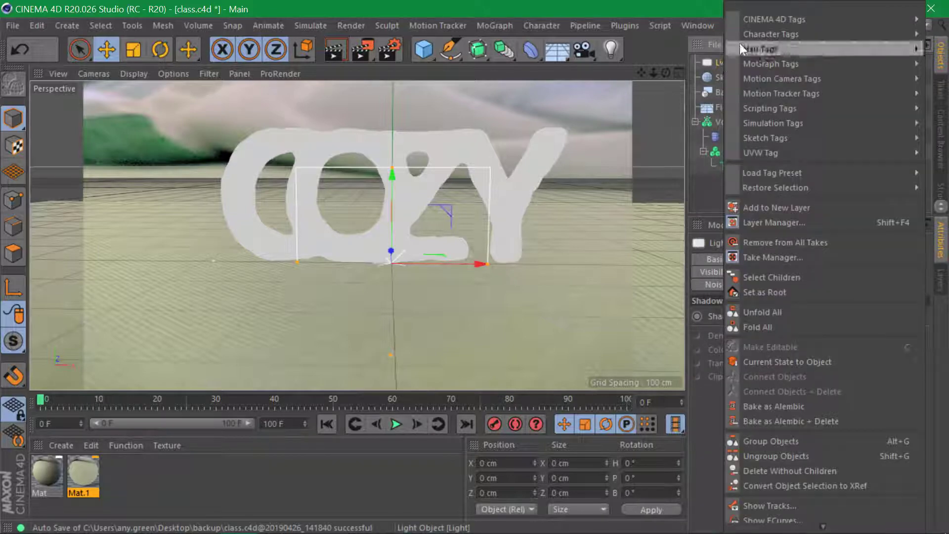
mouse_move(755, 22)
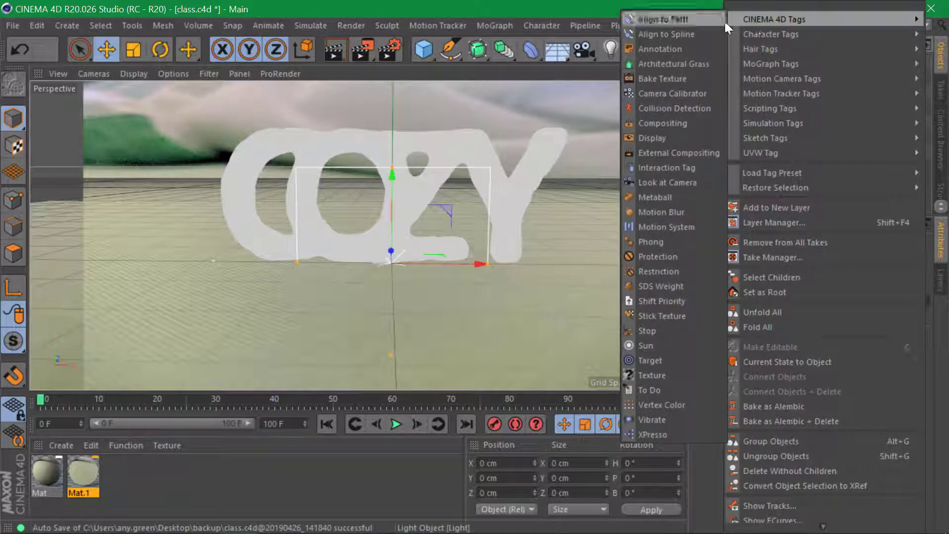
left_click(687, 363)
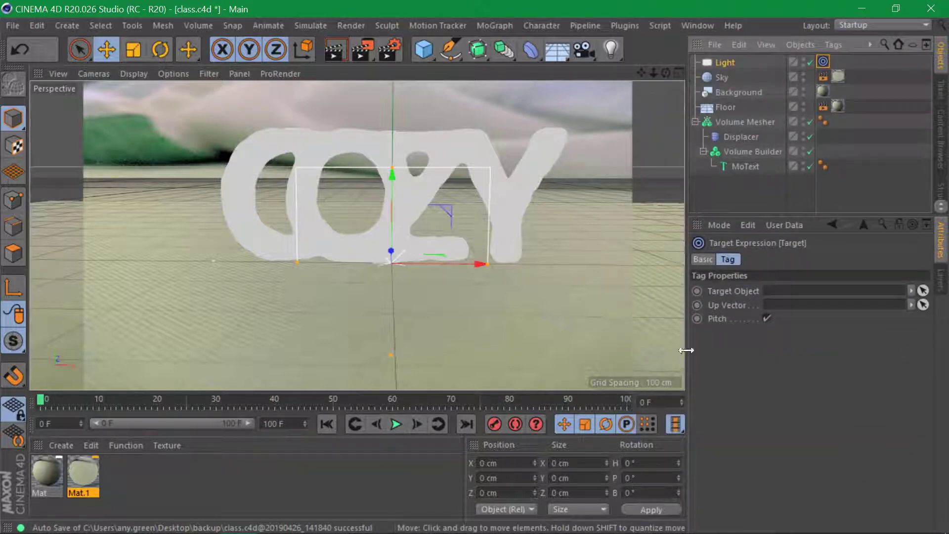
left_click_drag(732, 123, 781, 293)
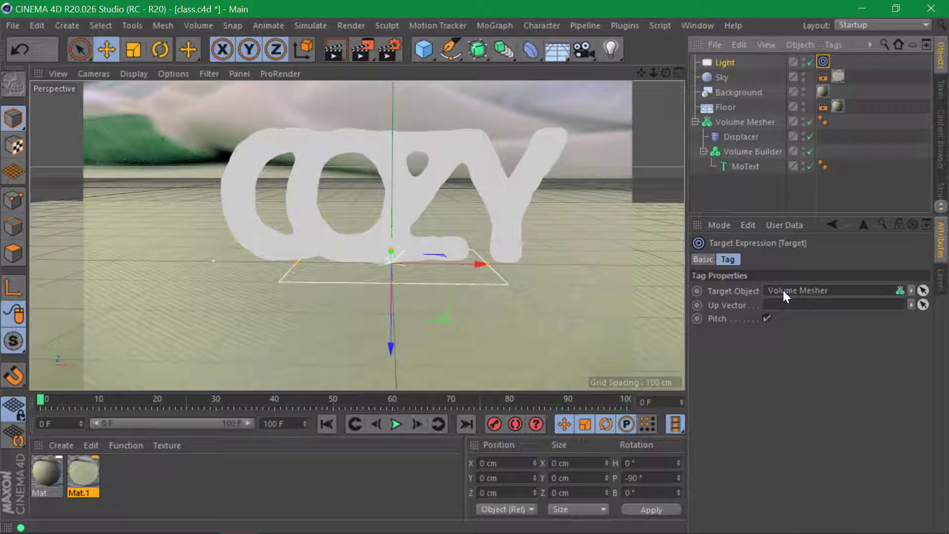
Move the area light above and behind the COZY text, to about X 29 cm, Y 623 cm, Z 670 cm
left_click_drag(469, 176, 501, 121, "alt")
left_click_drag(317, 253, 445, 178, "alt")
left_click_drag(257, 229, 317, 208, "alt")
left_click_drag(384, 96, 372, 91)
left_click_drag(369, 181, 492, 271, "alt")
left_click_drag(533, 276, 377, 268, "alt")
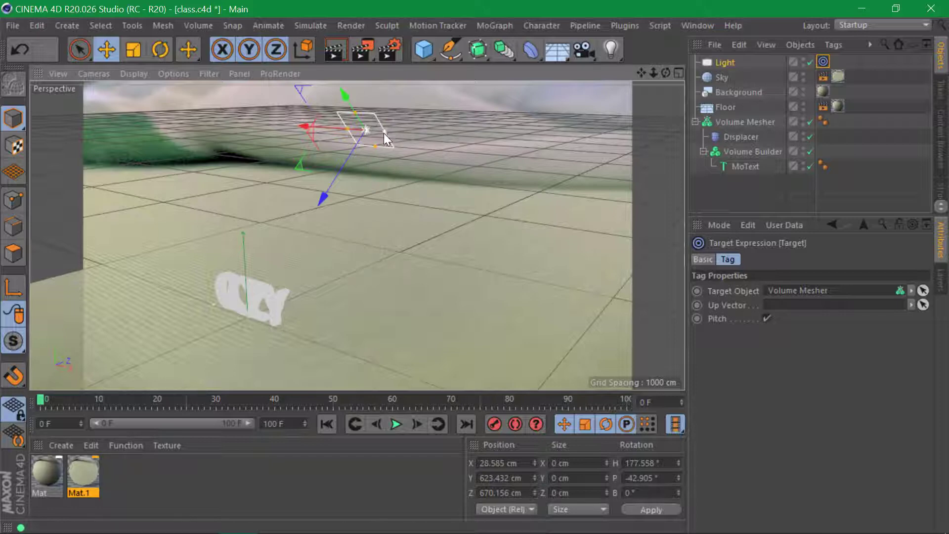
Enlarge the area light's emitting rectangle so it is considerably wider than the COZY text
left_click_drag(384, 133, 381, 162)
left_click_drag(438, 133, 446, 133)
left_click_drag(297, 311, 351, 297, "alt")
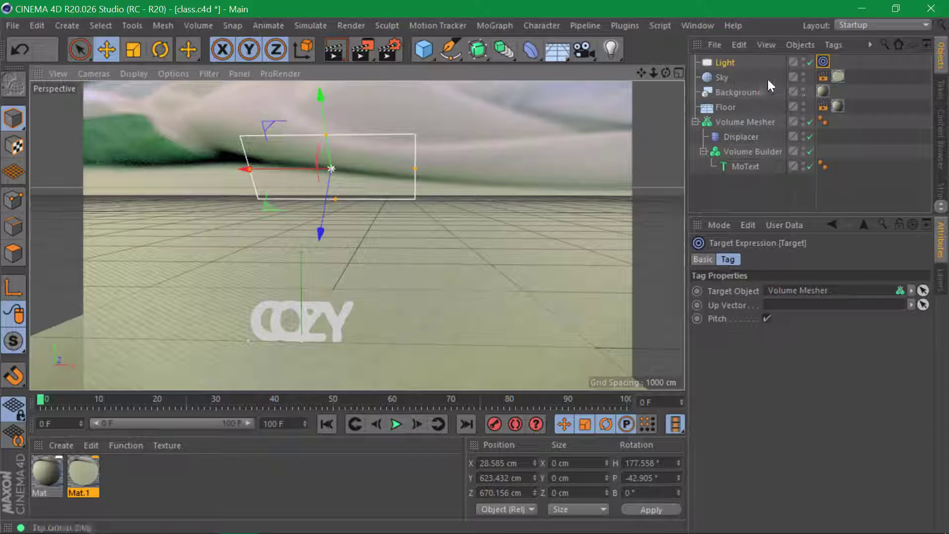
Set the area light's shadow type to Area in its general settings
left_click(719, 64)
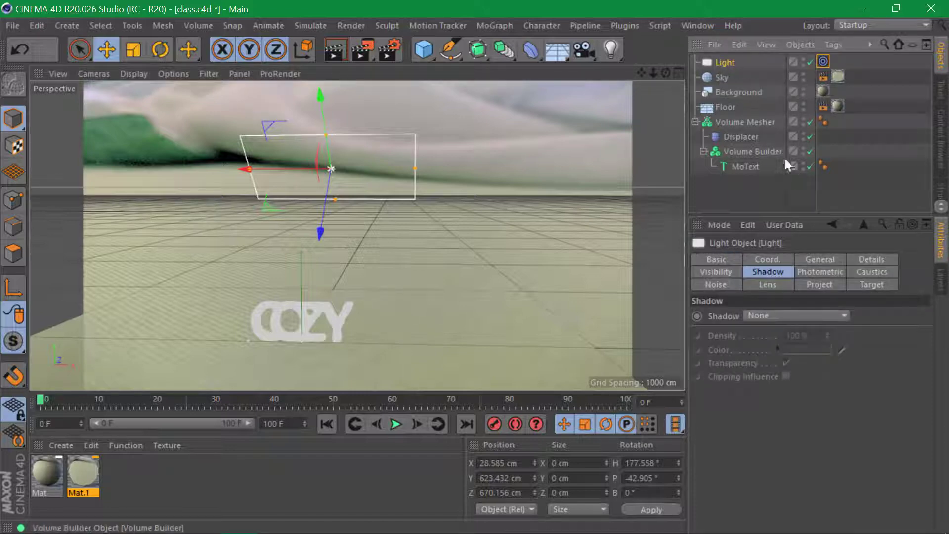
left_click(816, 258)
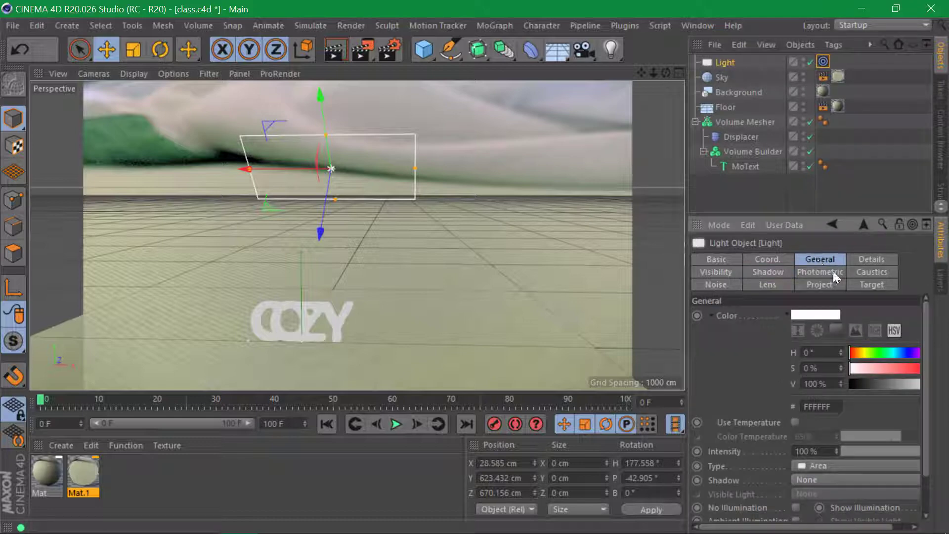
scroll(917, 324, "down", 3)
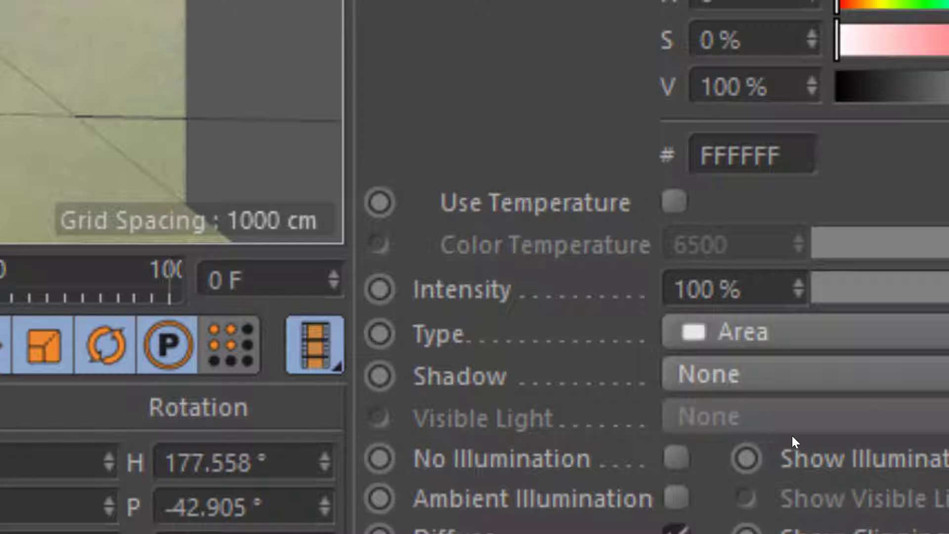
left_click(816, 380)
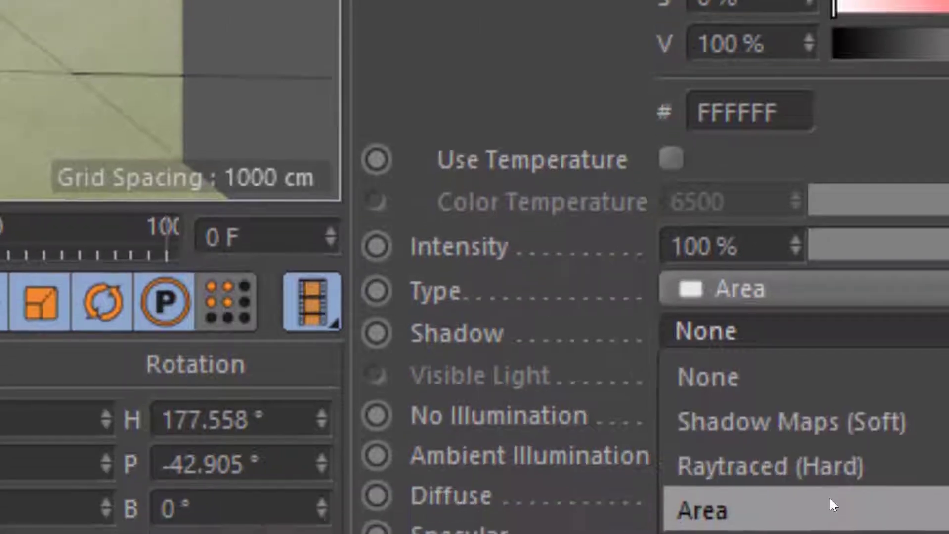
left_click(831, 497)
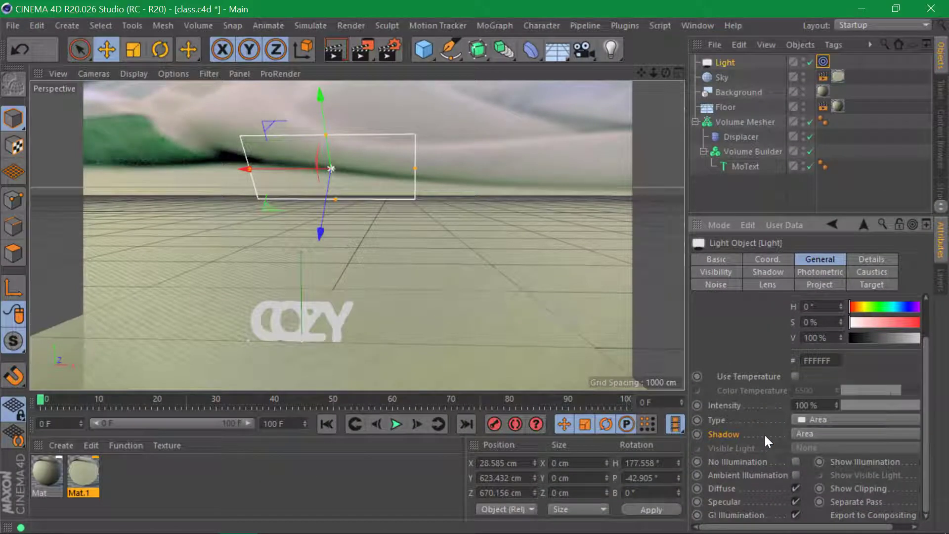
Sample the olive-green fabric floor in the viewport as the area light's shadow color
left_click(776, 273)
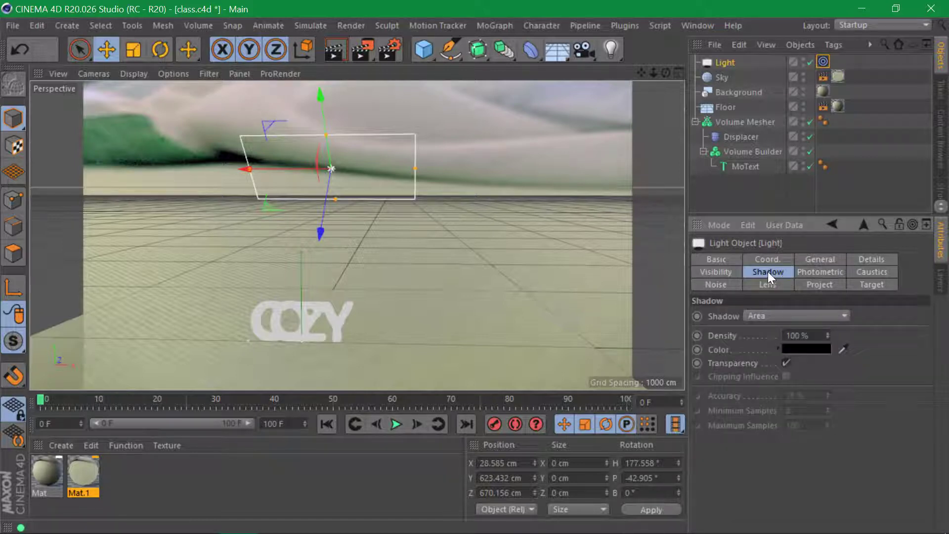
left_click(844, 349)
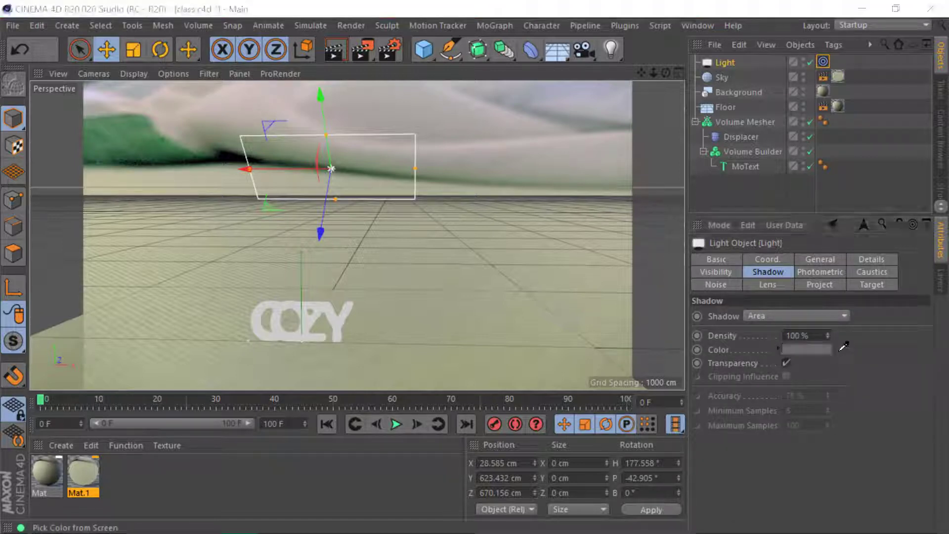
left_click(598, 350)
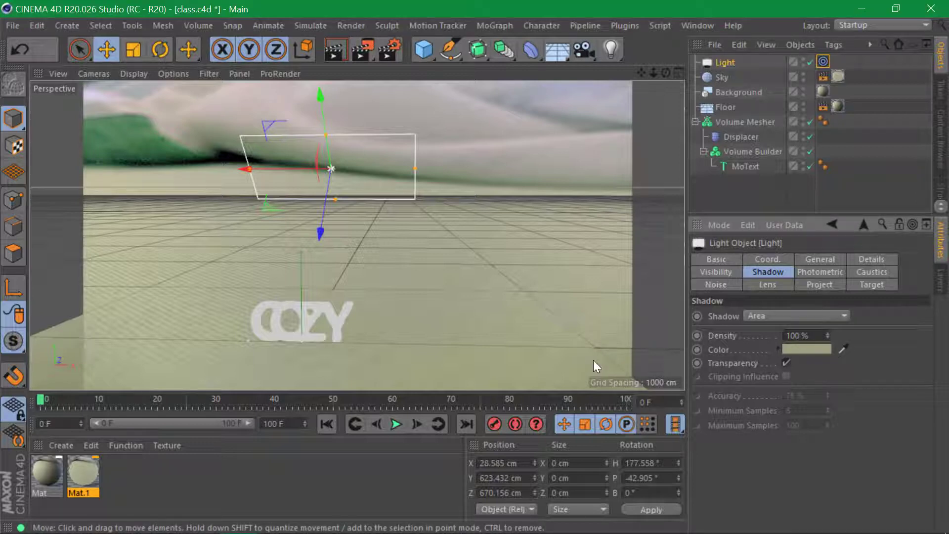
key("alt+Tab")
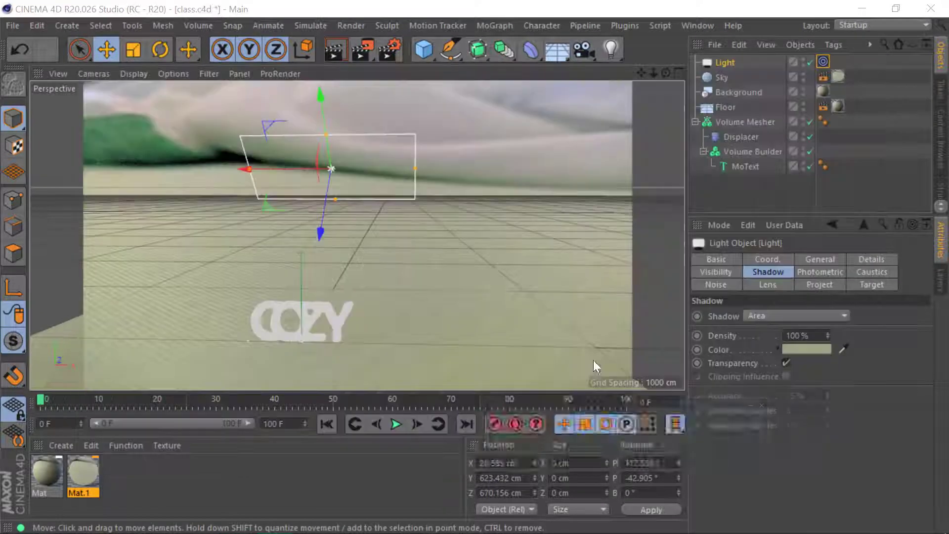
left_click(730, 430)
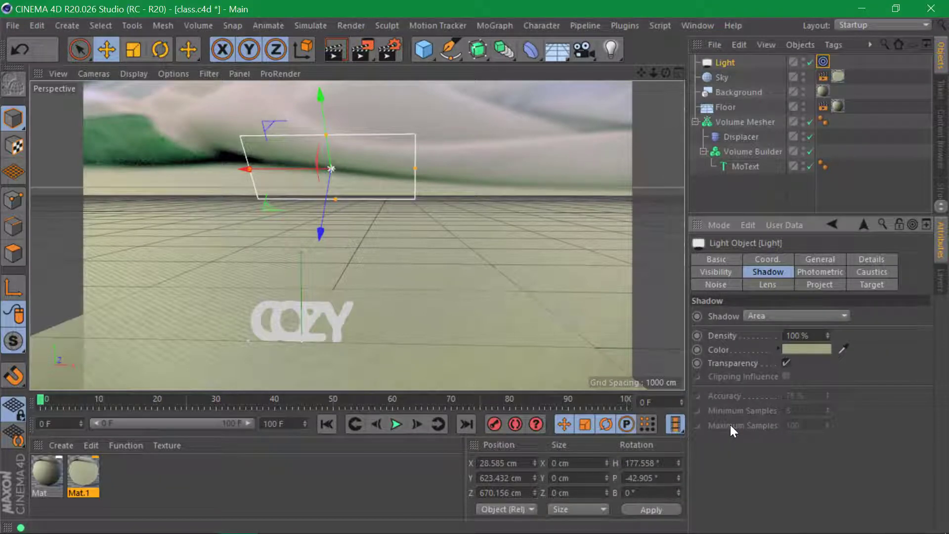
Enable Shadows in the perspective viewport and set its display mode to Gouraud Shading to preview the text's cast shadow
middle_click_drag(323, 323, 414, 287, "alt")
mouse_move(414, 286)
left_mouse_down("alt")
mouse_move(402, 325)
mouse_move(422, 280)
mouse_move(348, 290)
left_mouse_up("alt")
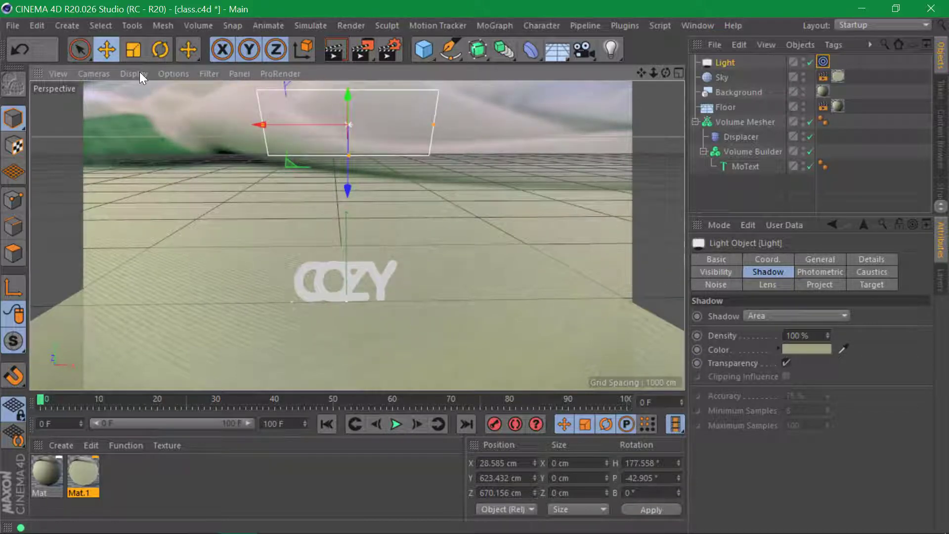
left_click(186, 74)
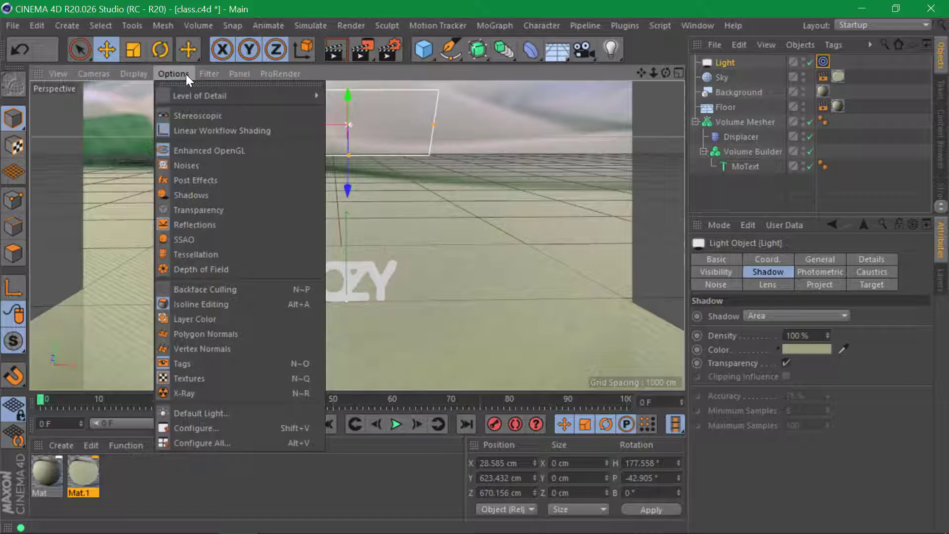
left_click(205, 197)
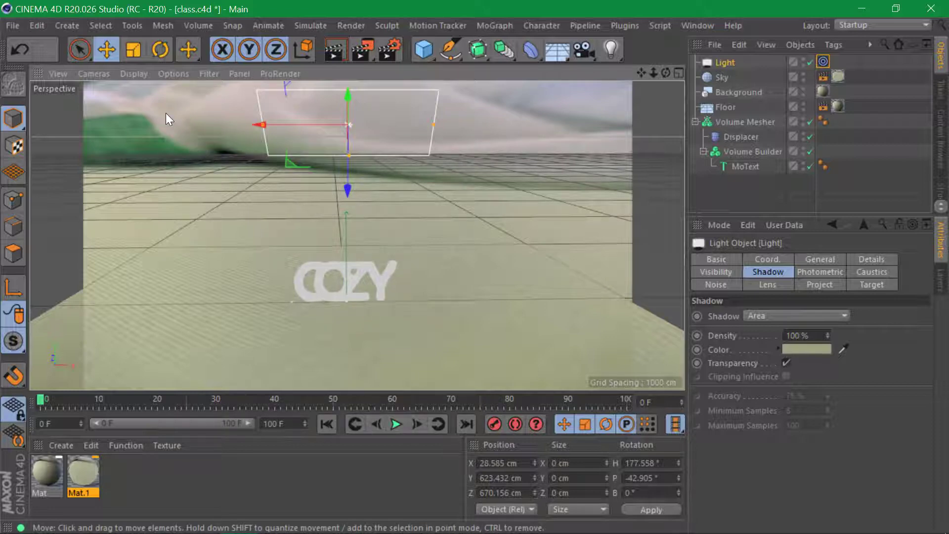
left_click(141, 75)
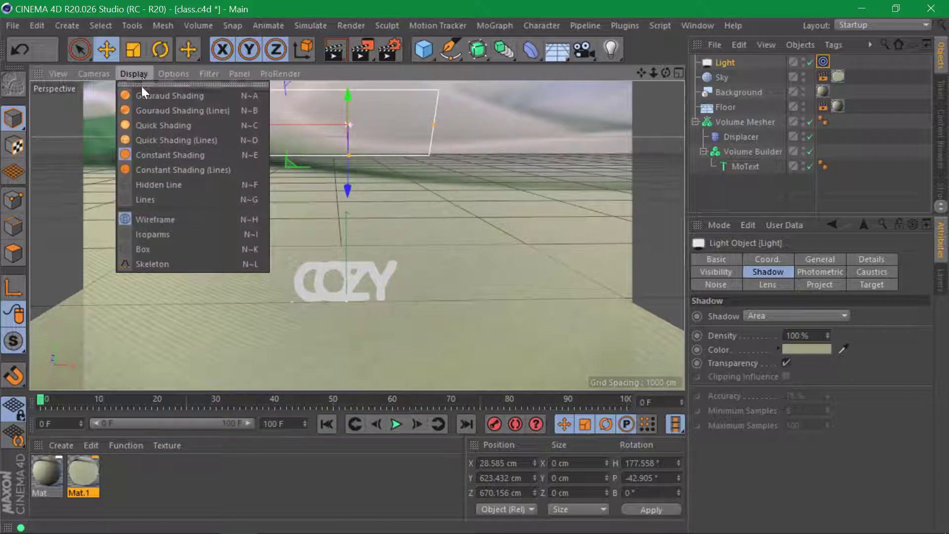
left_click(141, 92)
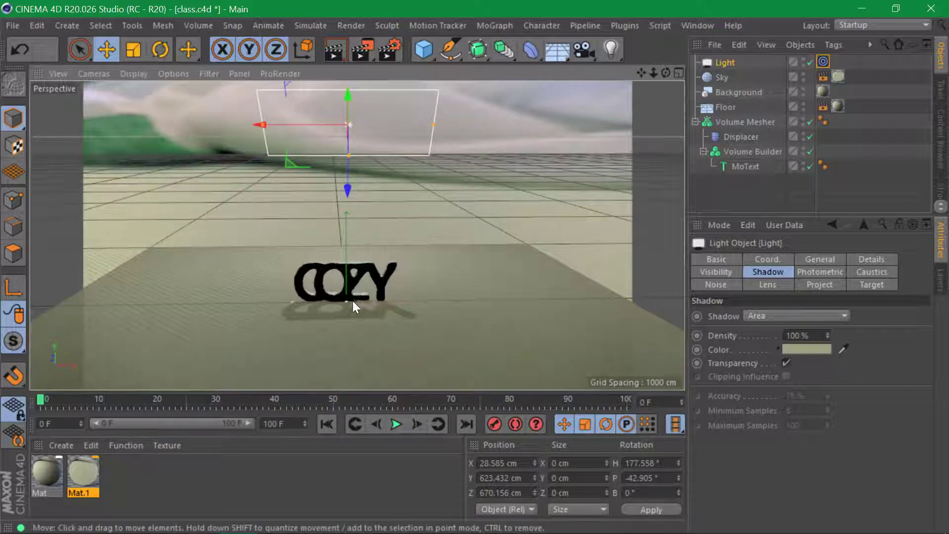
scroll(423, 290, "up", 5)
left_click_drag(402, 279, 248, 184, "alt")
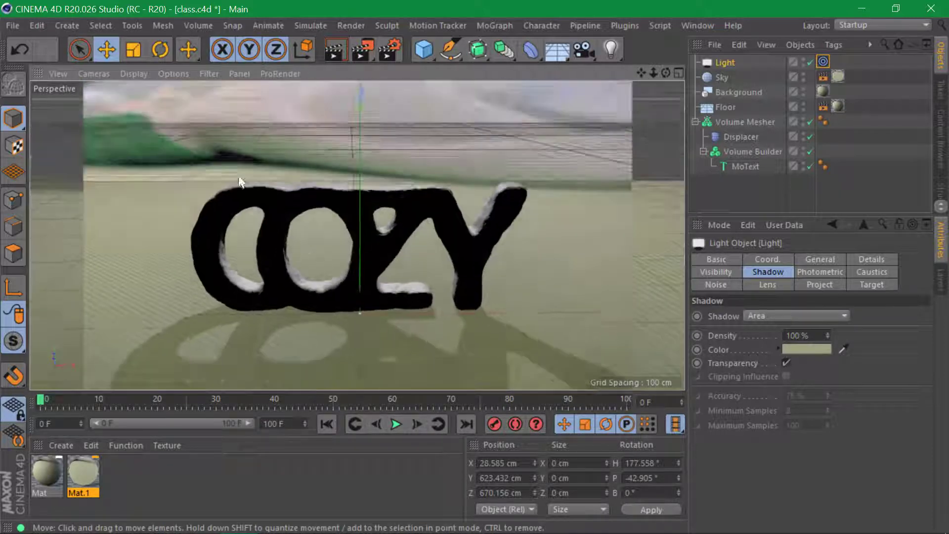
left_click(191, 72)
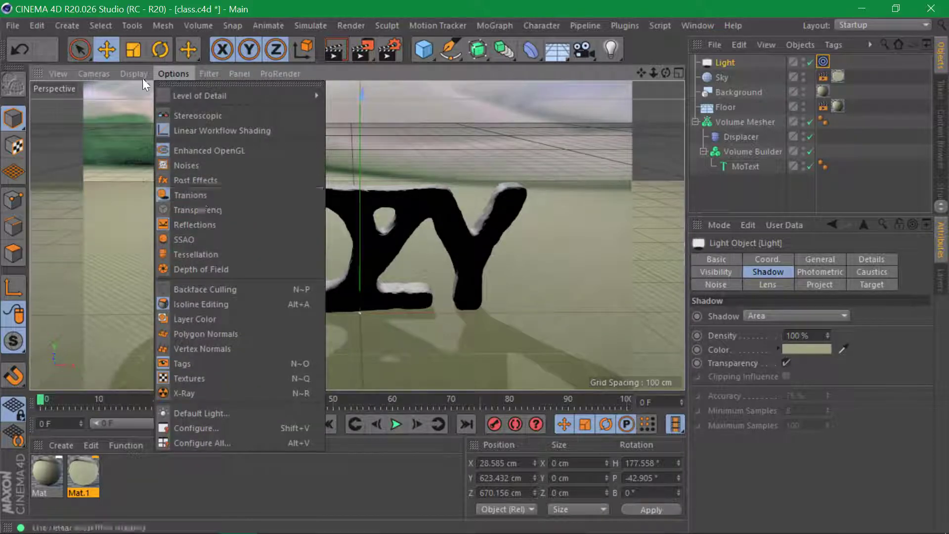
mouse_move(134, 73)
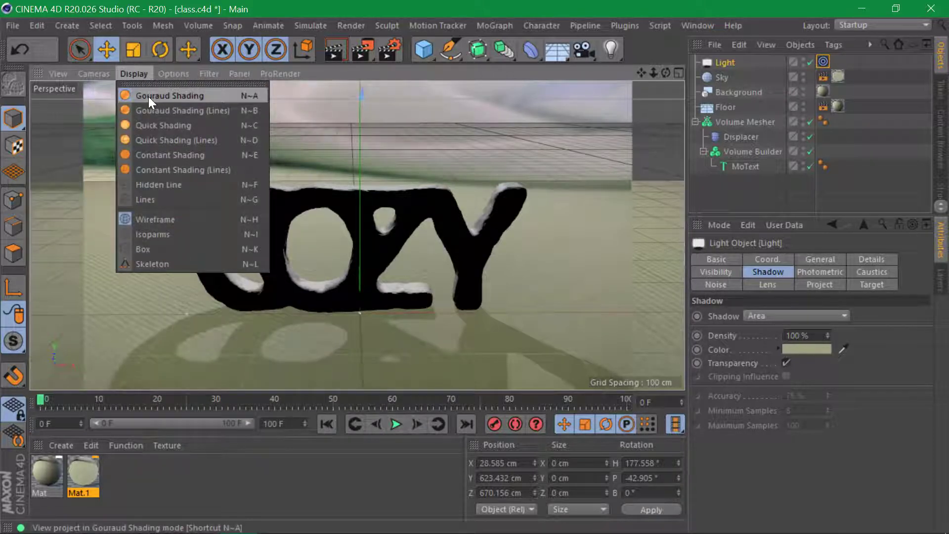
Frame the COZY text and its cast shadow in the perspective viewport and render a preview of the view
left_click(626, 182)
scroll(446, 215, "down", 2)
middle_click_drag(446, 216, 458, 186, "alt")
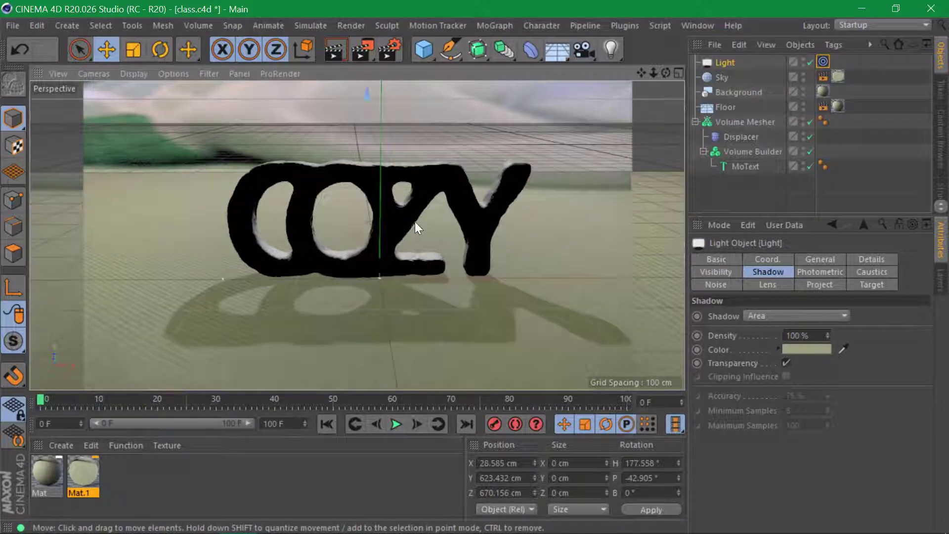
scroll(416, 221, "up", 3)
scroll(407, 233, "down", 2)
mouse_move(401, 241)
left_mouse_down("alt")
mouse_move(405, 217)
mouse_move(406, 230)
left_mouse_up("alt")
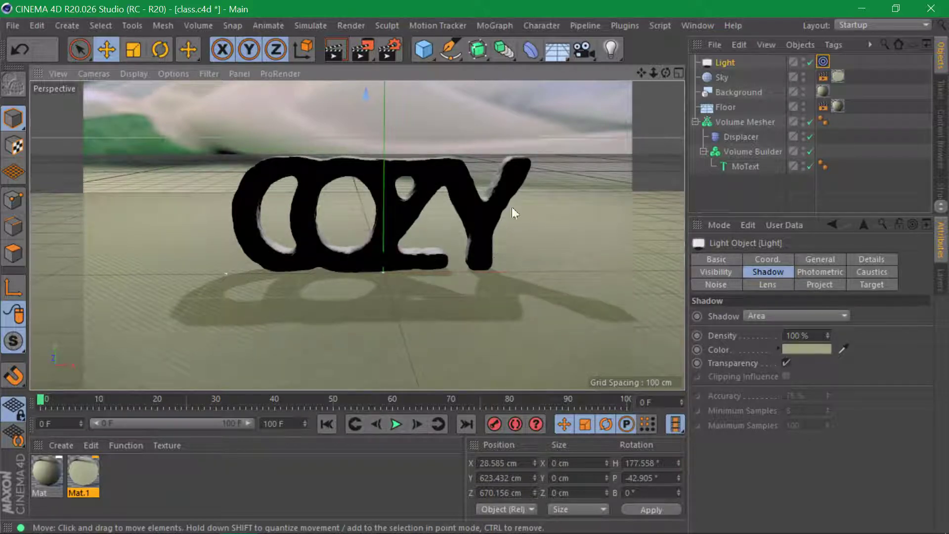
left_click(335, 50)
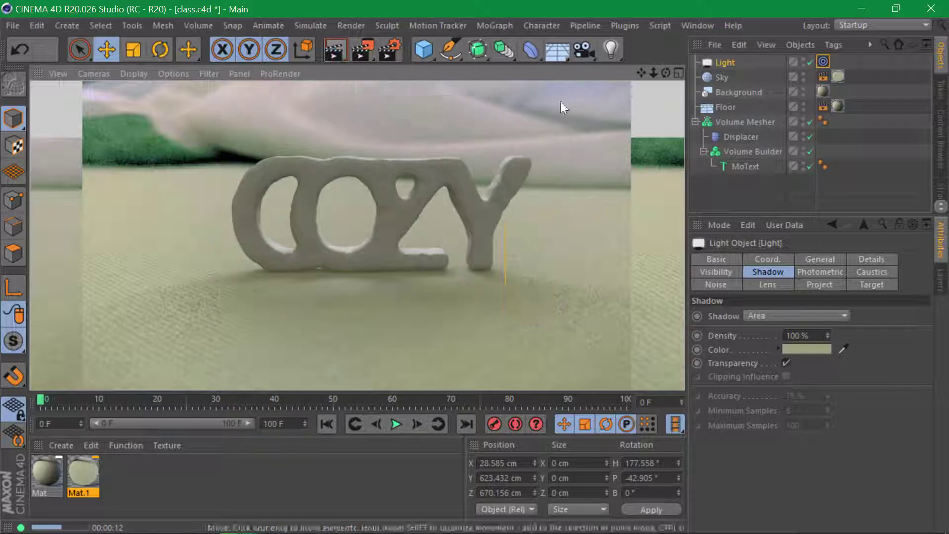
Add a Camera at the current view and lock it with a Protection tag
left_click(589, 47)
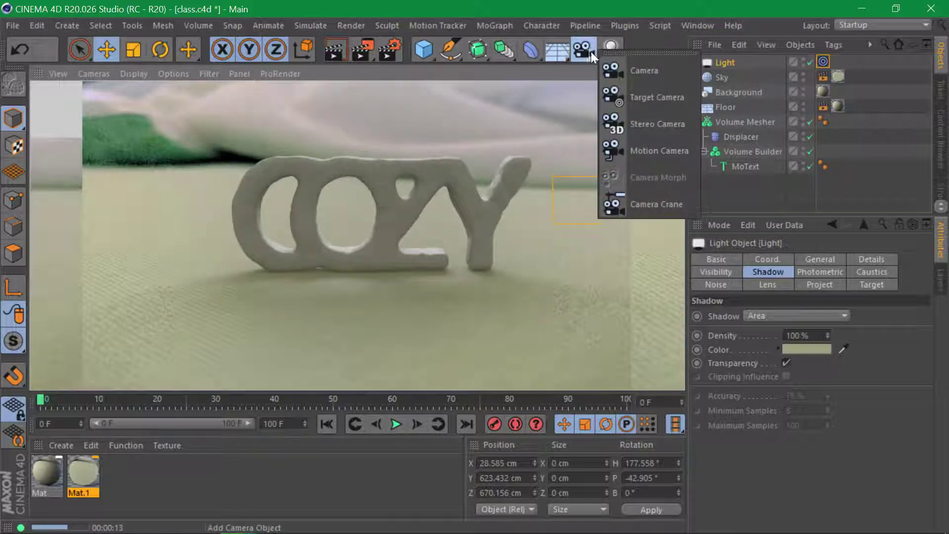
left_click(627, 77)
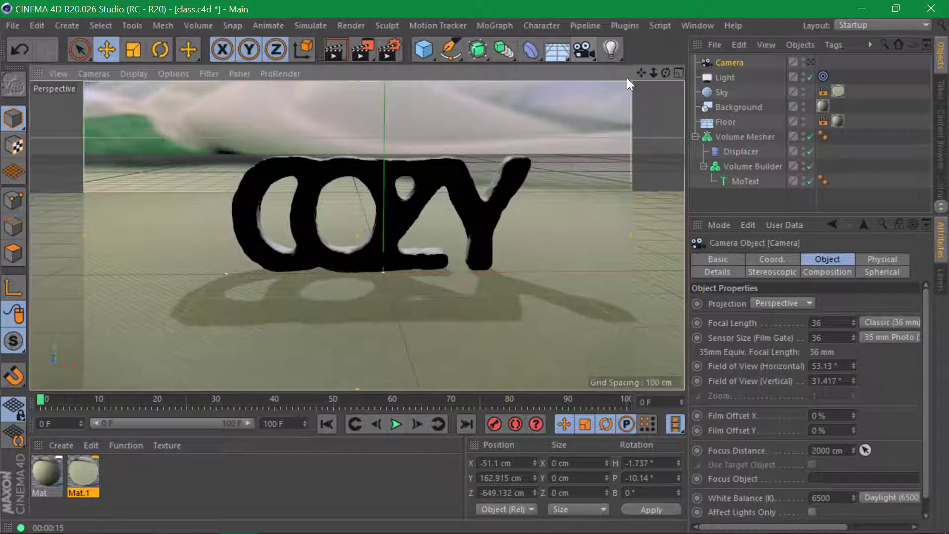
right_click(732, 61)
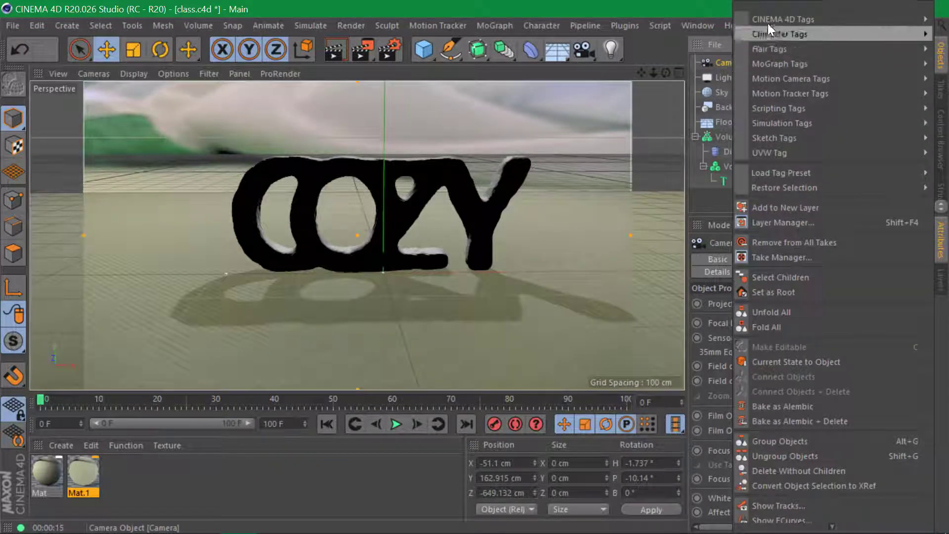
mouse_move(770, 20)
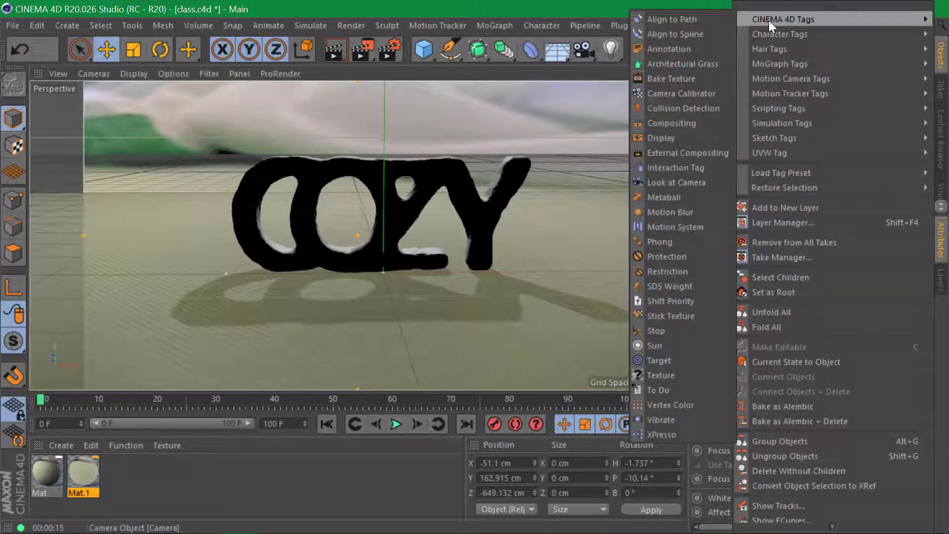
left_click(682, 257)
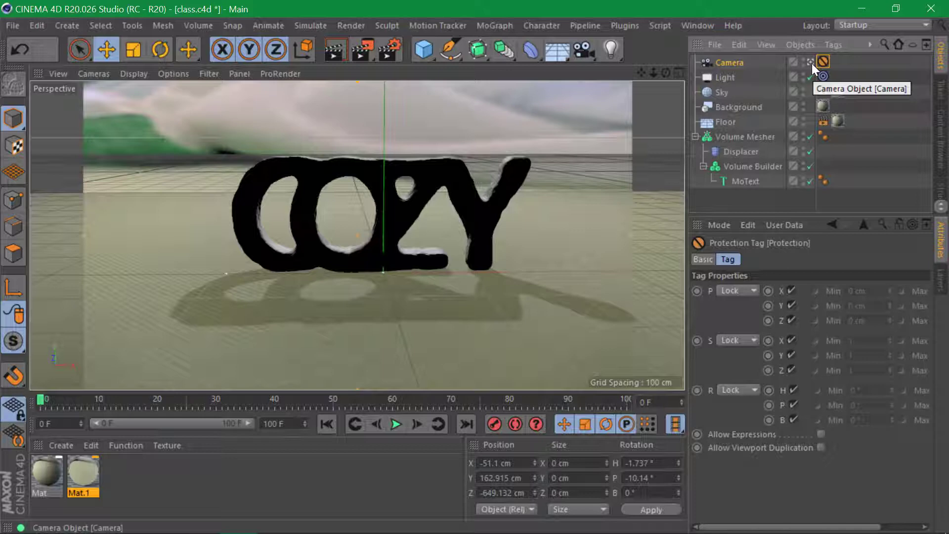
Leave the camera view to orbit freely around the scene and return to looking through the camera
left_click(811, 63)
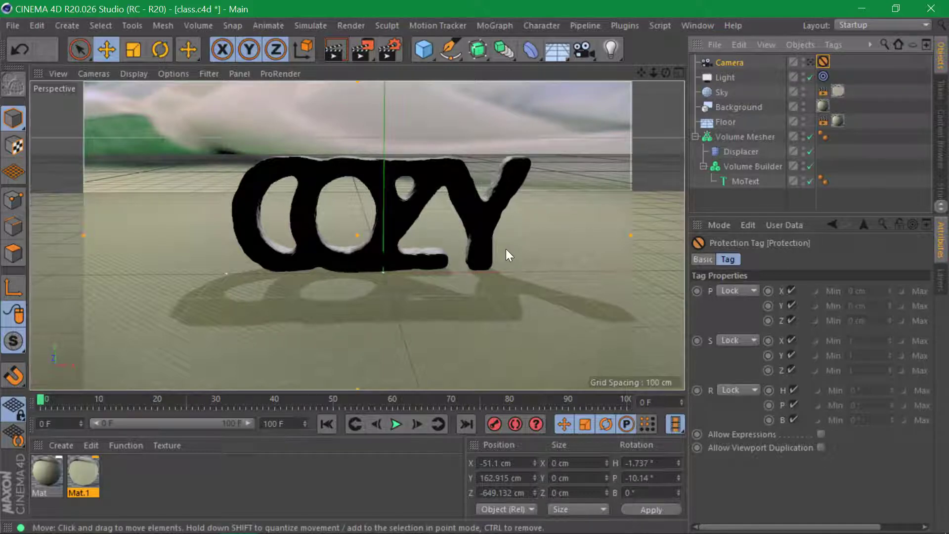
left_click_drag(422, 251, 494, 260, "alt")
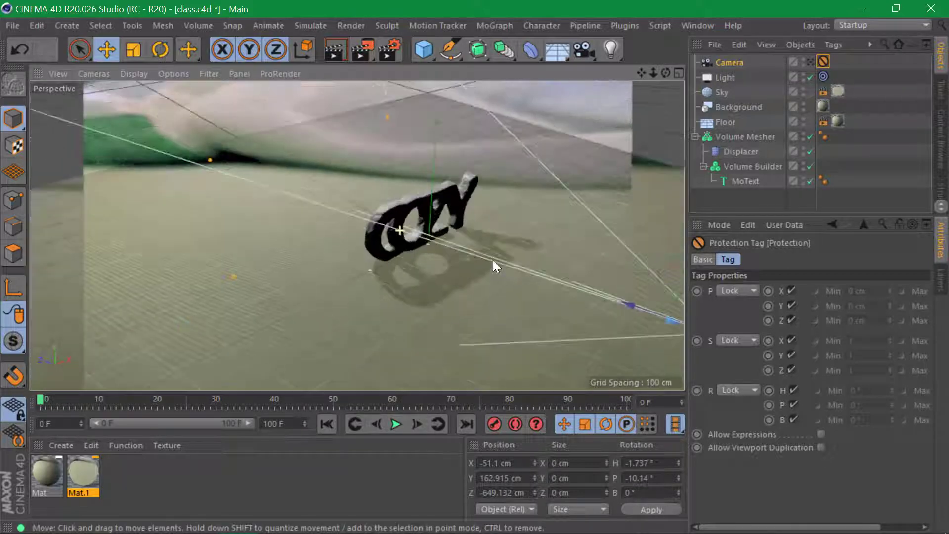
left_click(807, 63)
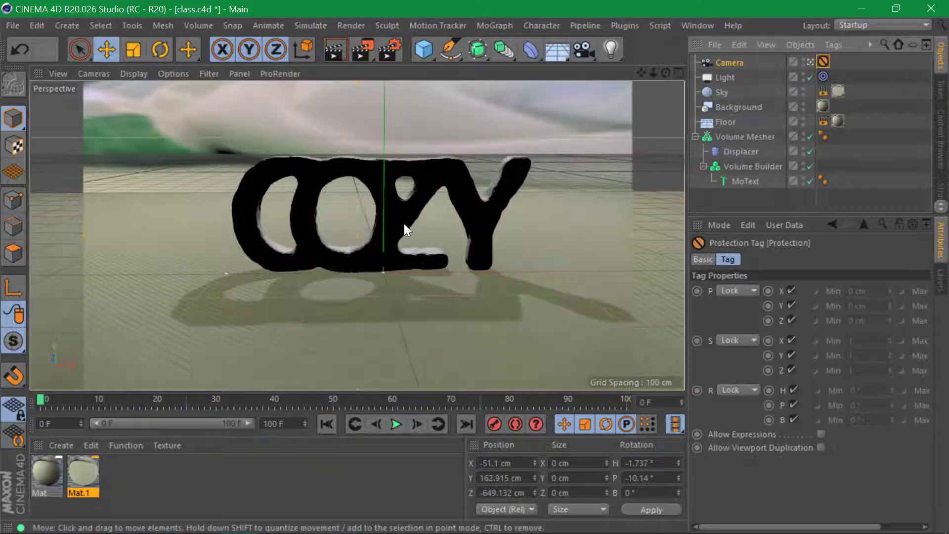
Remove the camera's Protection tag and orbit the camera slightly around the COZY text
left_click(823, 63)
key("Delete")
left_click_drag(375, 213, 361, 213, "alt")
Lock the adjusted camera framing with a Protection tag
right_click(708, 64)
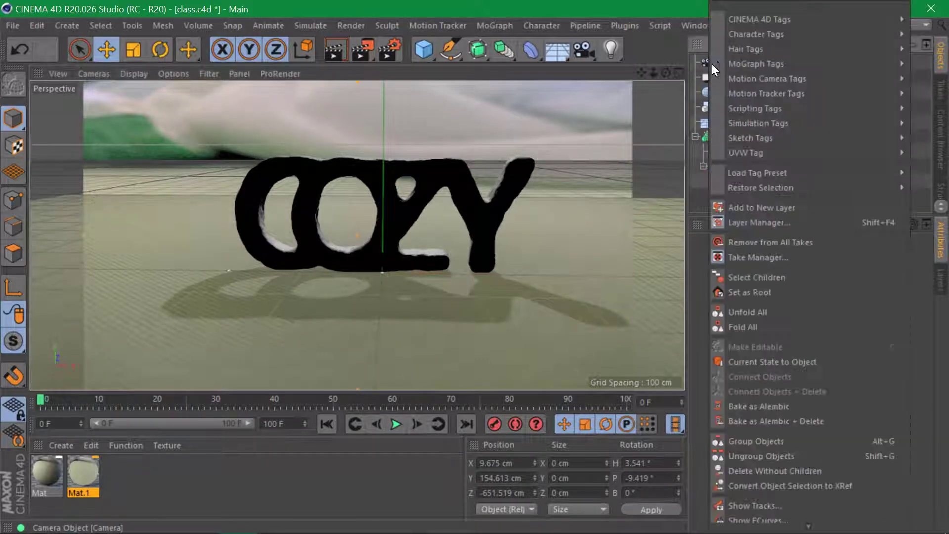
mouse_move(754, 19)
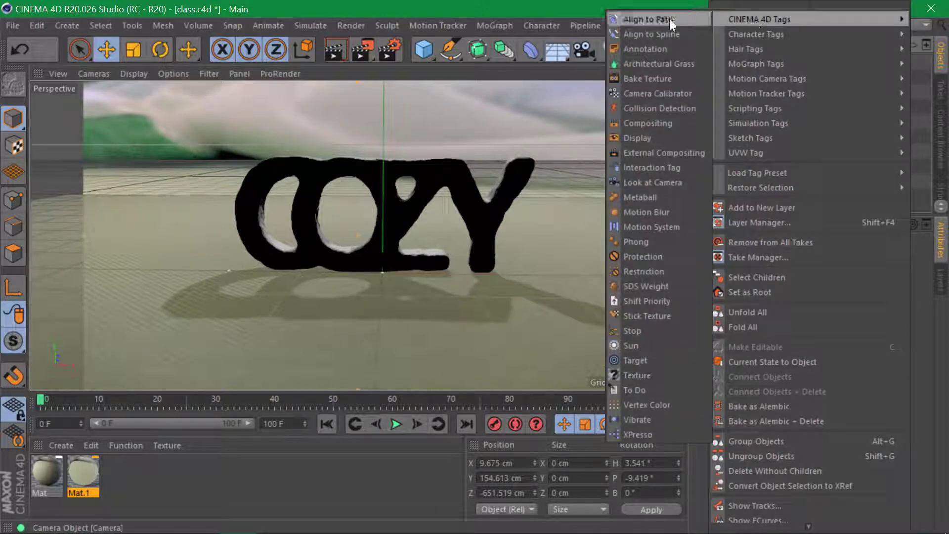
left_click(657, 256)
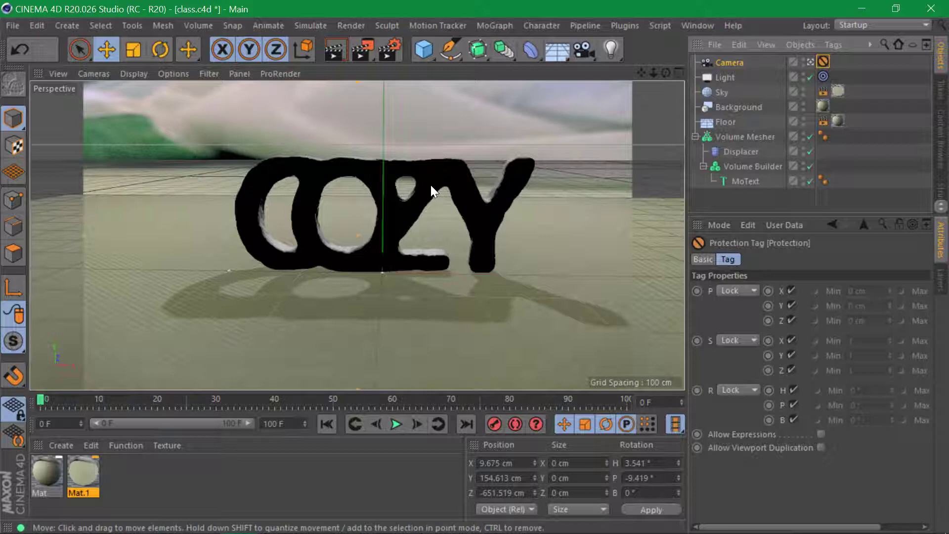
Switch to File Explorer and open fabric_pattern_color.png from the 01_general folder under Documents, c4d_190423, class, c4d_190423
key("alt+Tab")
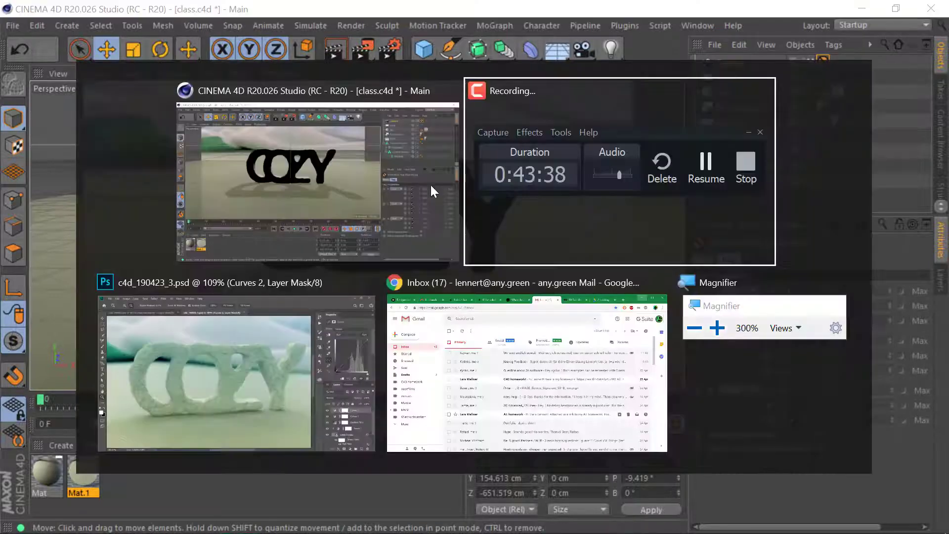
left_click(340, 151)
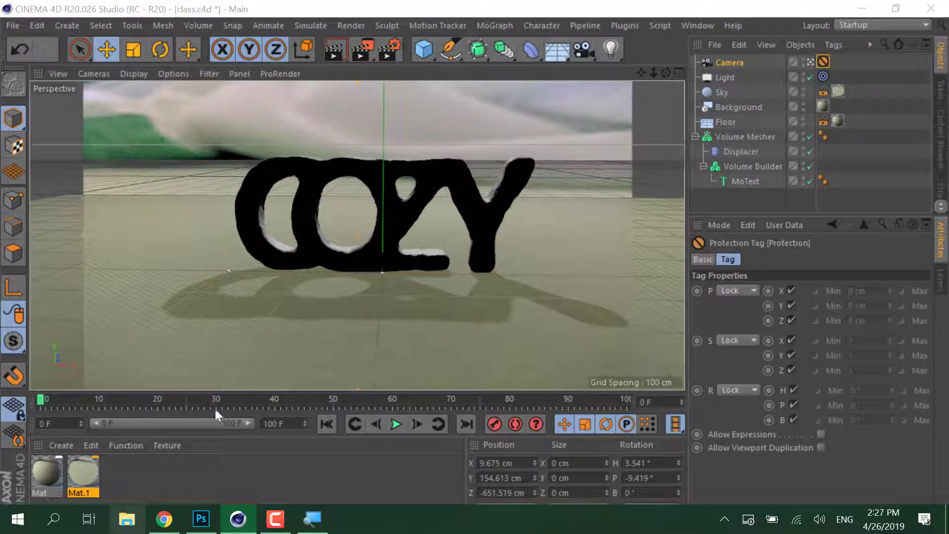
key("super+e")
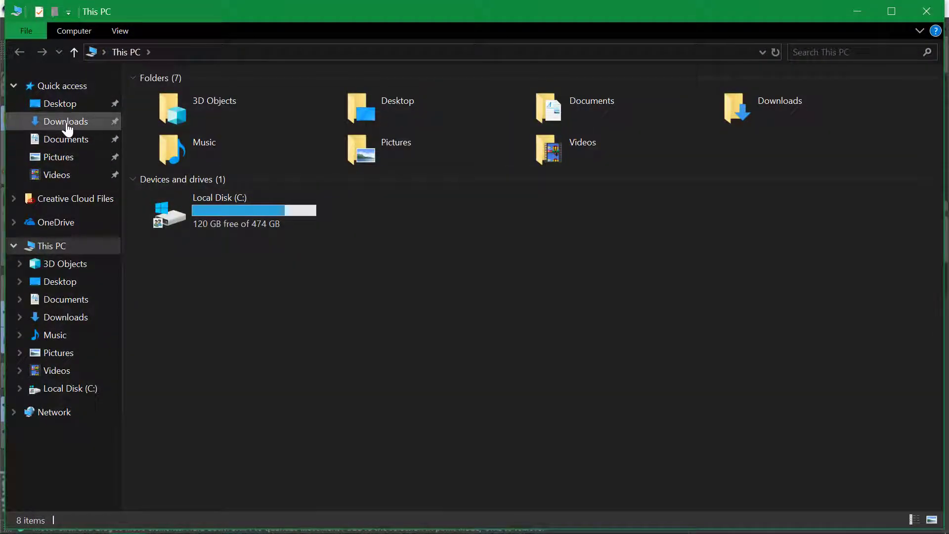
left_click(65, 139)
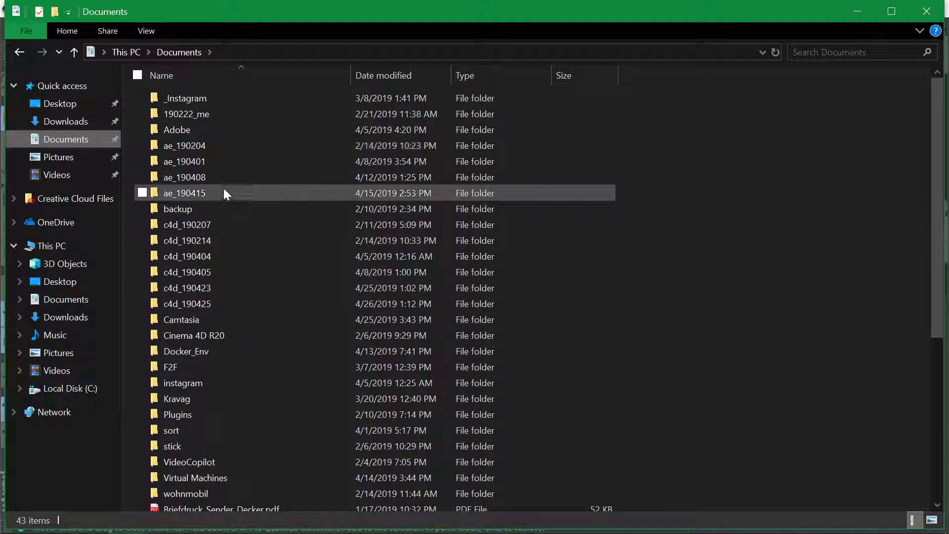
double_click(218, 289)
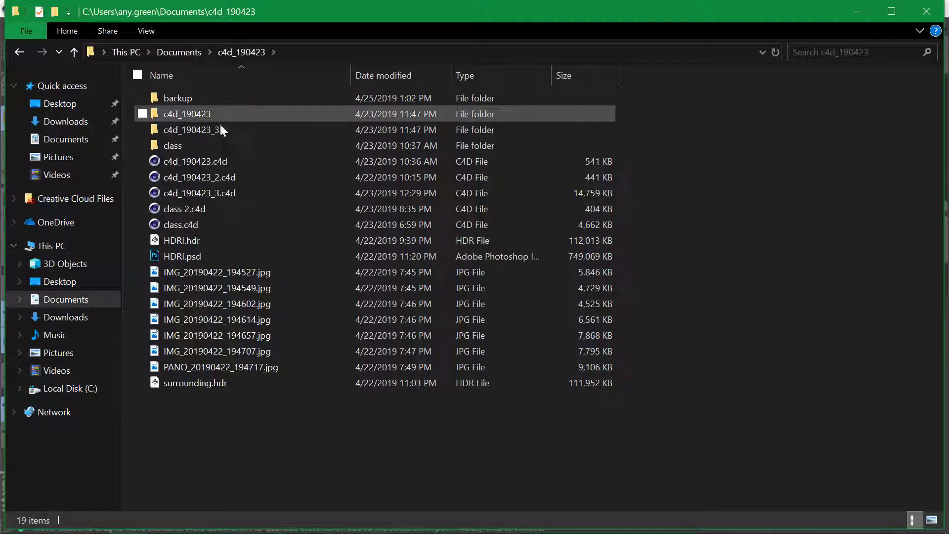
double_click(217, 144)
double_click(210, 99)
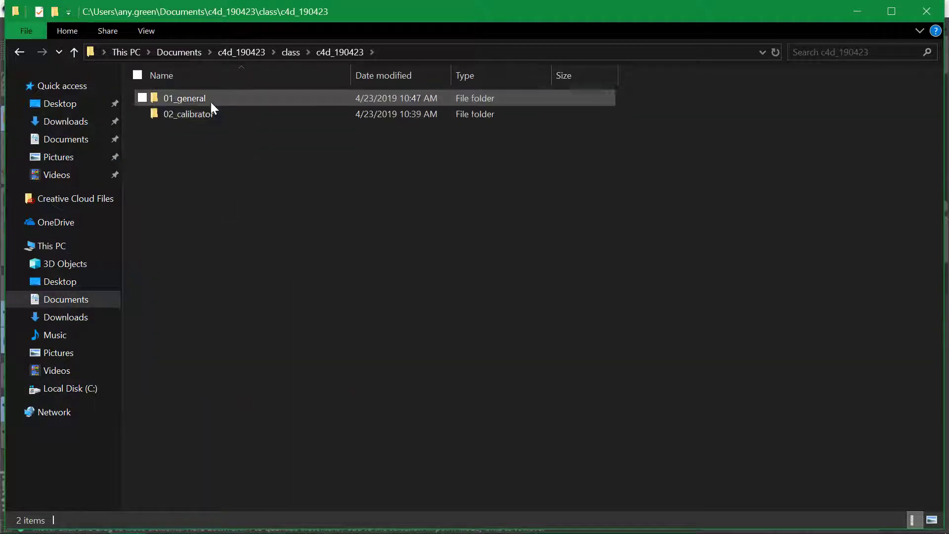
double_click(210, 100)
double_click(271, 108)
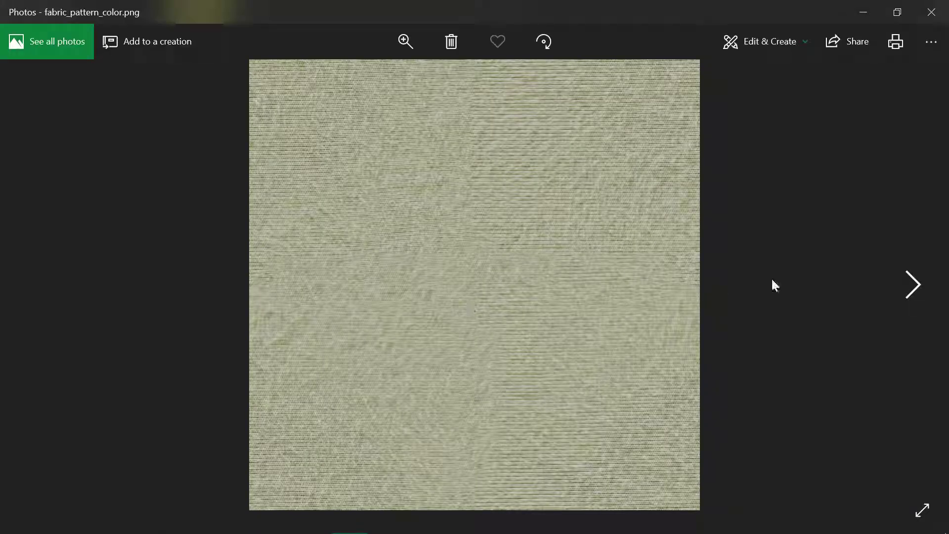
Browse the folder's fabric normal map and source photos and return to the color pattern image
key("Right")
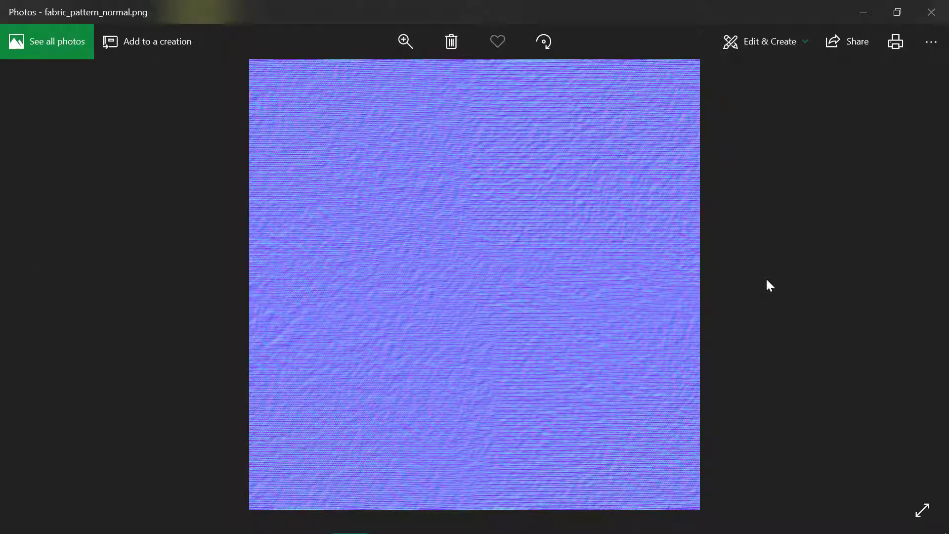
key("Right")
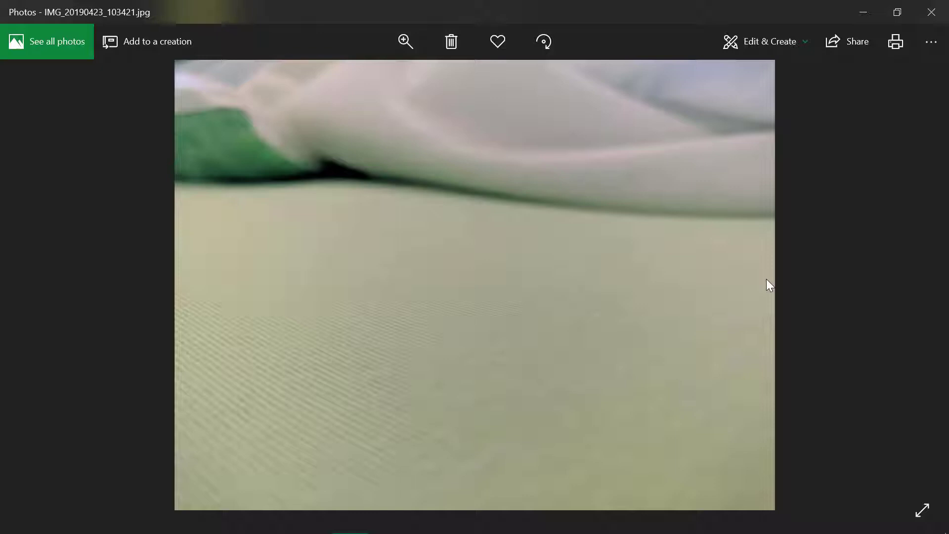
key("Right")
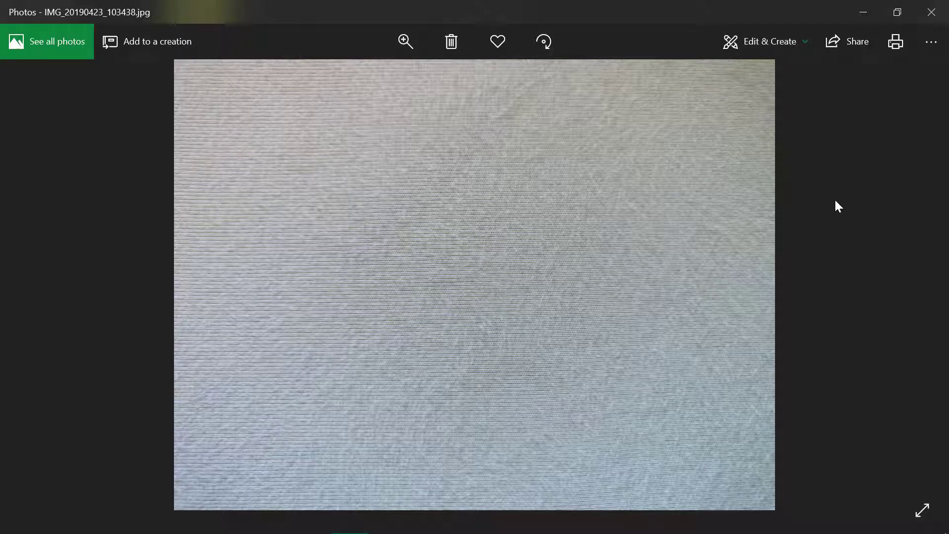
key("Right")
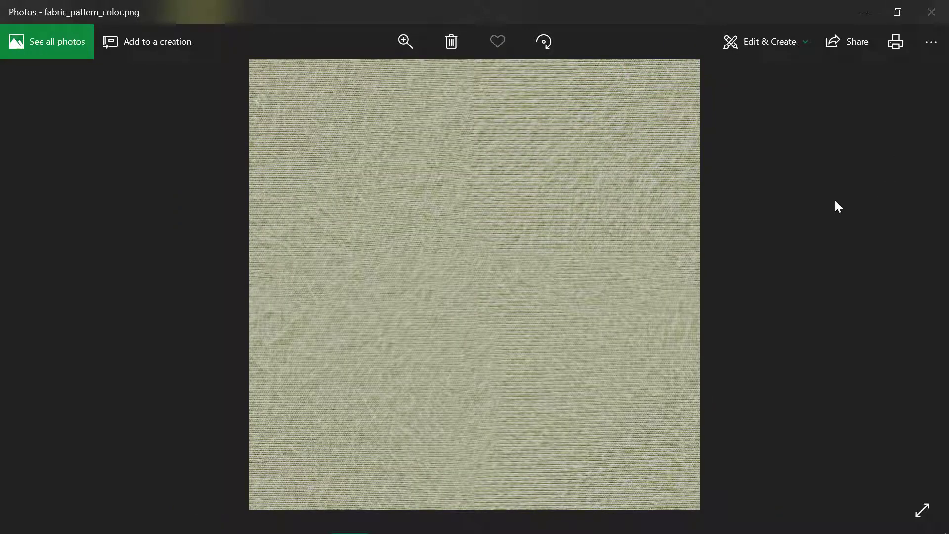
Open the close-up fabric photo IMG_20190423_103438.jpg in Photoshop, zoomed out to show the whole image
left_click(863, 11)
left_click_drag(494, 113, 346, 197)
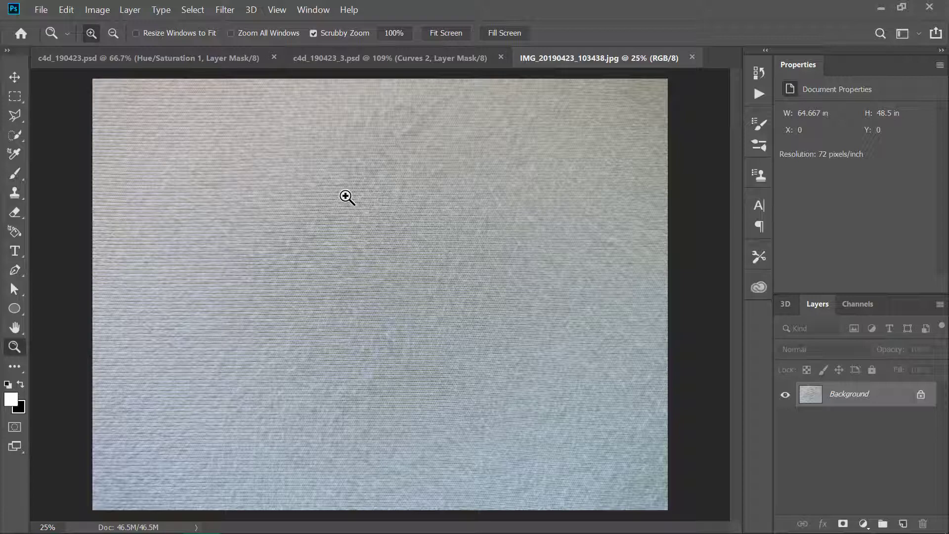
left_click_drag(343, 203, 335, 205)
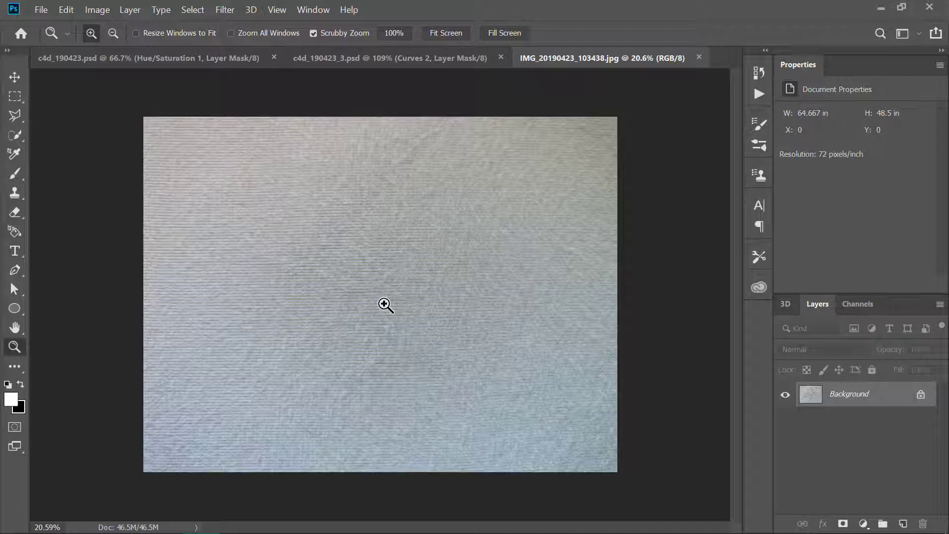
Start a Crop on the fabric photo with the 1 : 1 (Square) ratio
key("c")
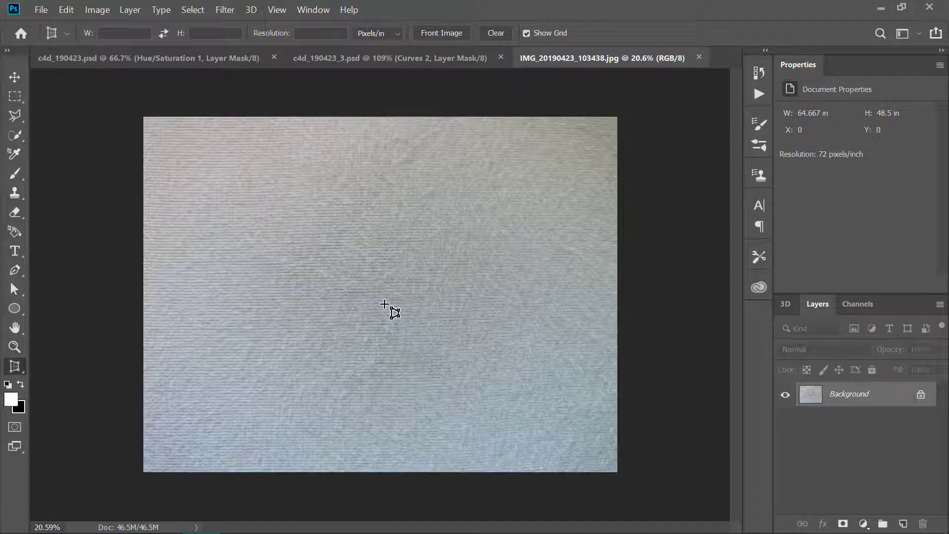
right_click(15, 366)
left_click(89, 159)
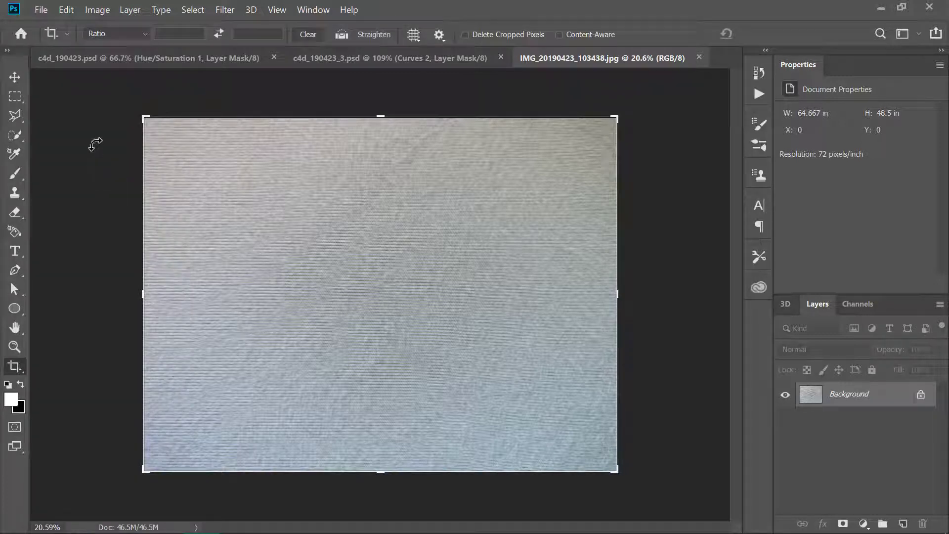
left_click(109, 33)
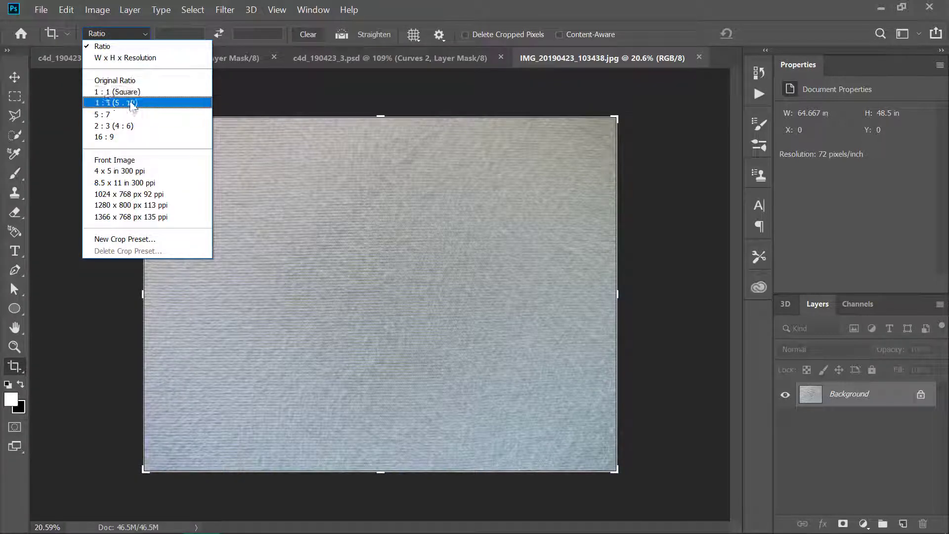
left_click(124, 92)
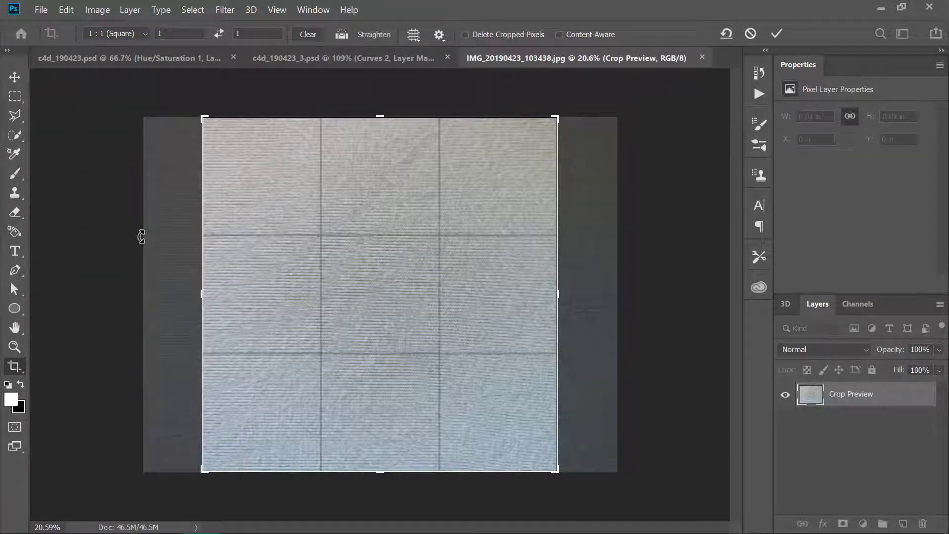
Crop the fabric photo to a 1:1 square with Delete Cropped Pixels enabled
left_click(503, 34)
key("Return")
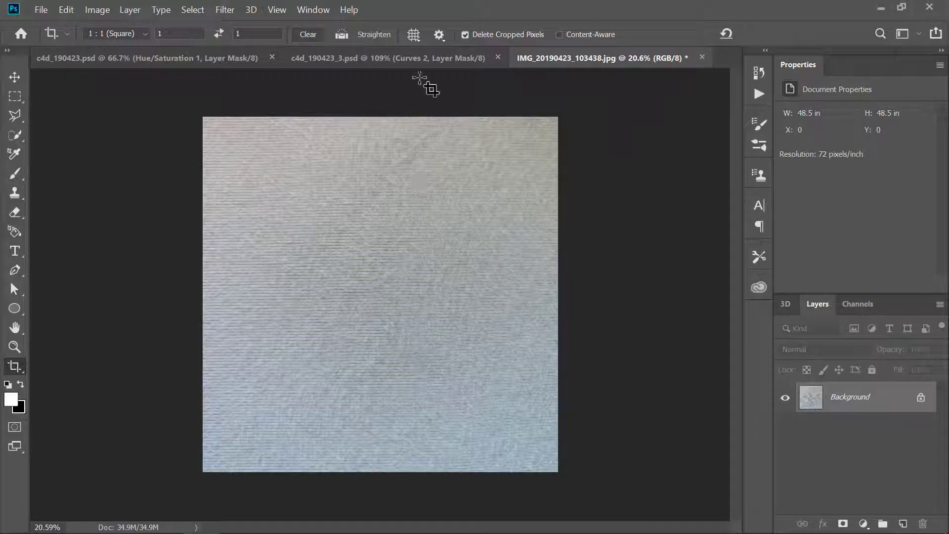
Examine the COZY composite in c4d_190423_3.psd and open the background photo IMG_20190423_103421.jpg from the 01_general folder
left_click(423, 58)
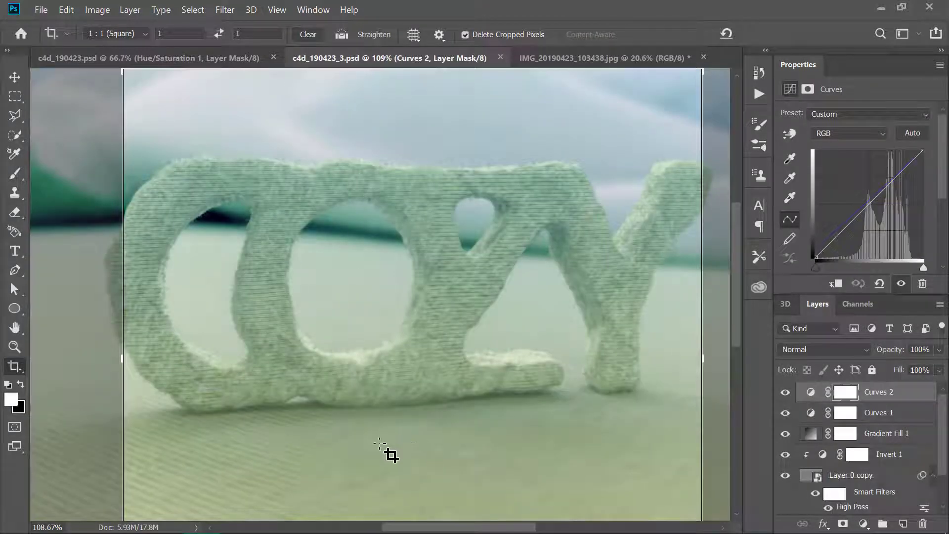
key("v")
key("z")
left_click_drag(351, 216, 313, 219)
key("alt+Tab")
key("alt+Tab")
key("alt+Tab")
key("alt+Tab")
key("alt+Tab")
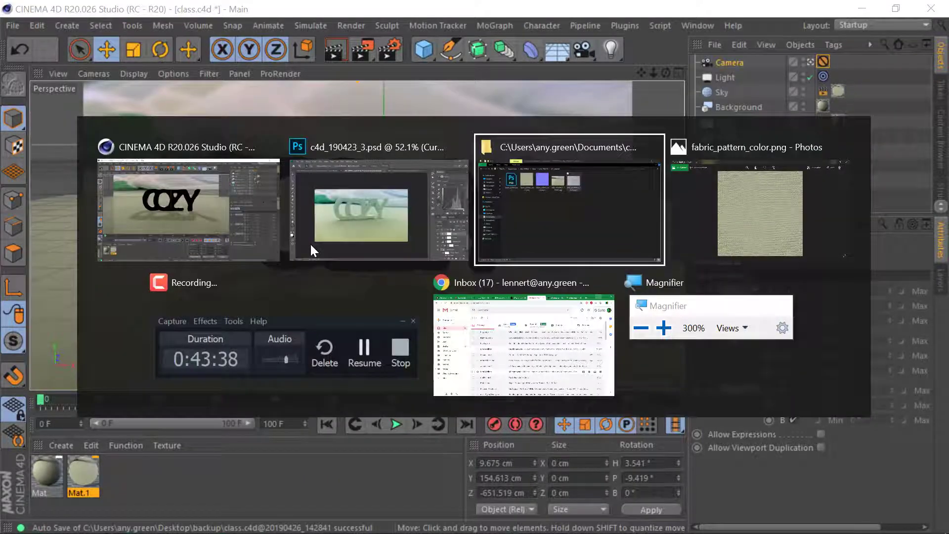
key("Escape")
key("alt+Tab")
double_click(416, 119)
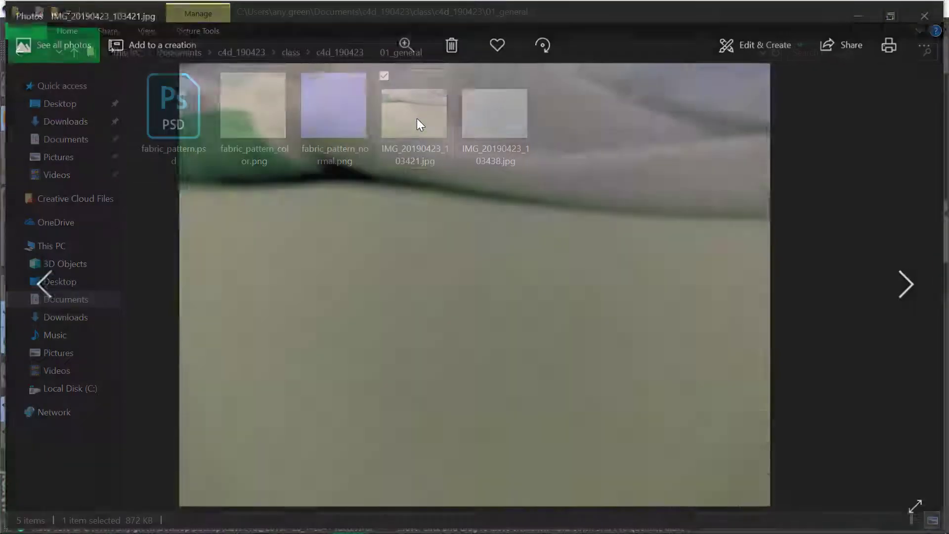
Compare the colours and lighting of the cropped fabric texture with the background photo IMG_20190423_103421.jpg
key("alt+Tab")
key("alt+Tab")
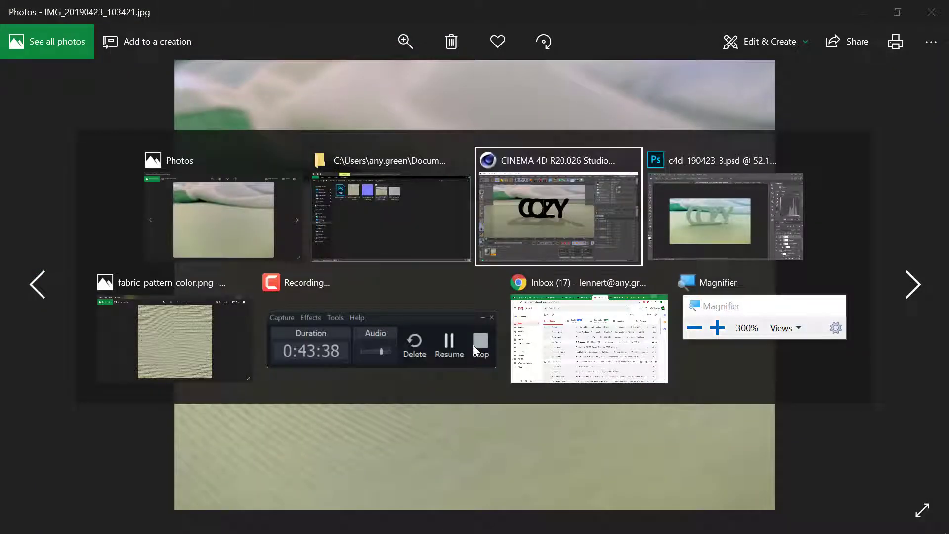
key("alt+Tab")
left_click(564, 64)
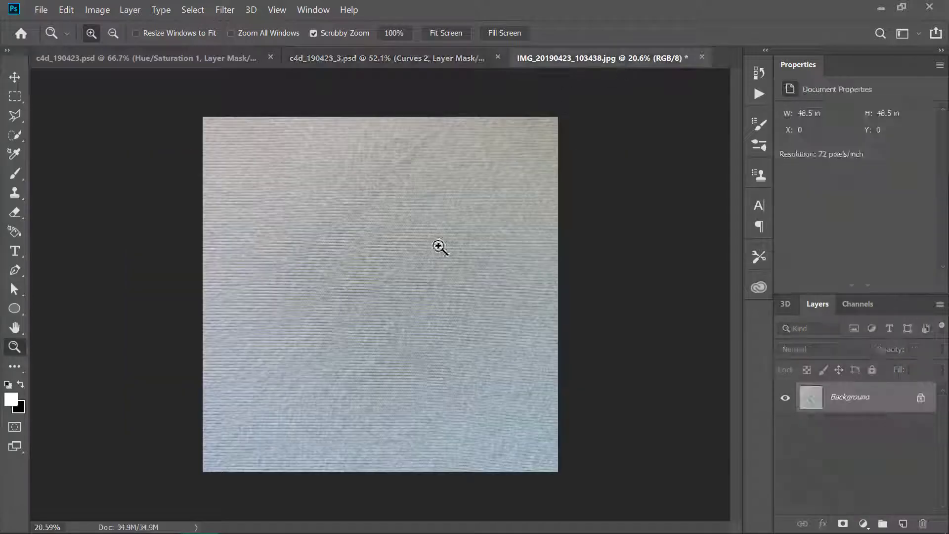
key("alt+Tab")
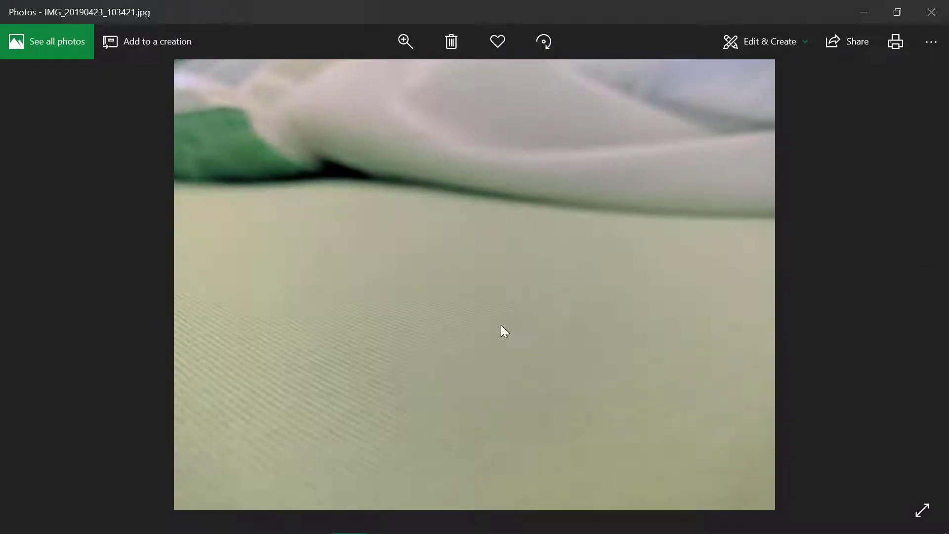
key("alt+Tab")
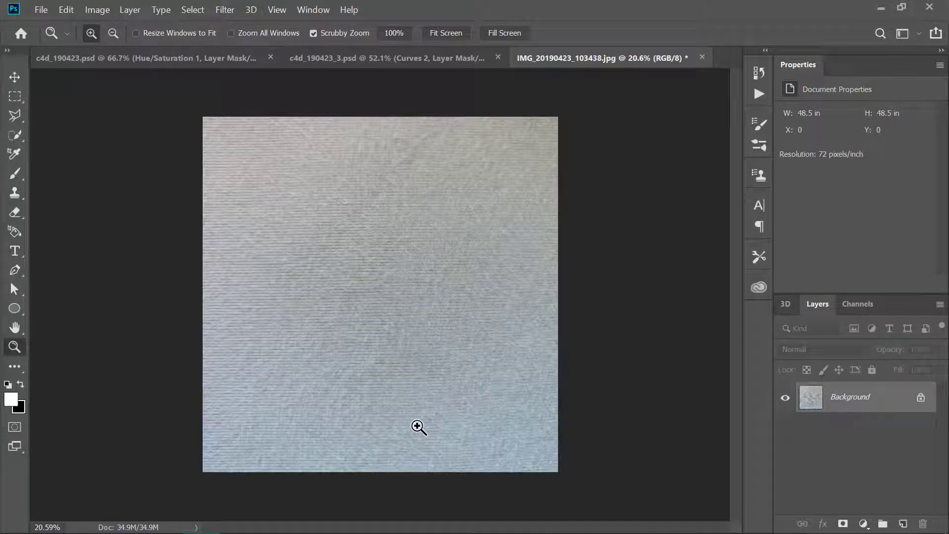
Convert the locked Background of the cropped fabric image into a regular layer
double_click(870, 407)
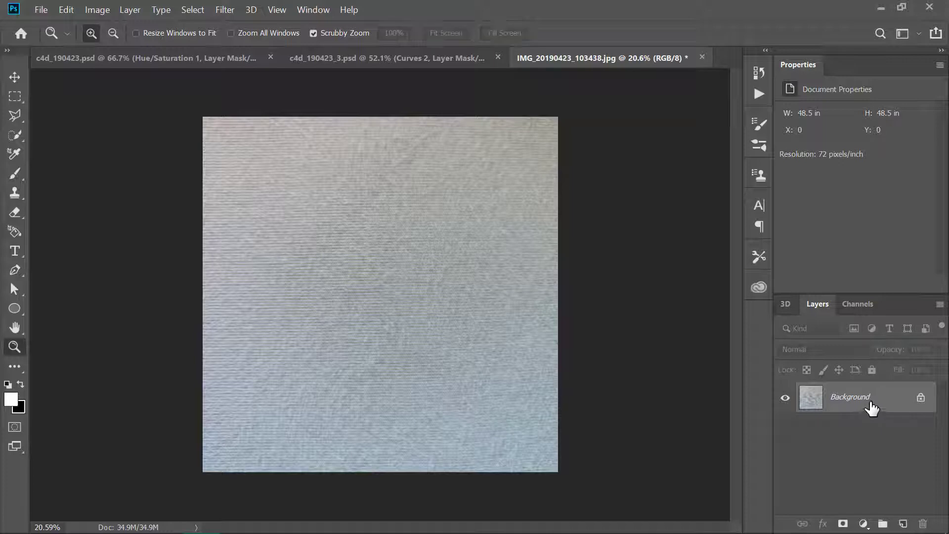
key("Return")
Test the texture's tiling by moving Layer 0 down to Y 19.36 in and placing a duplicate directly above it
key("v")
left_click_drag(431, 205, 423, 341)
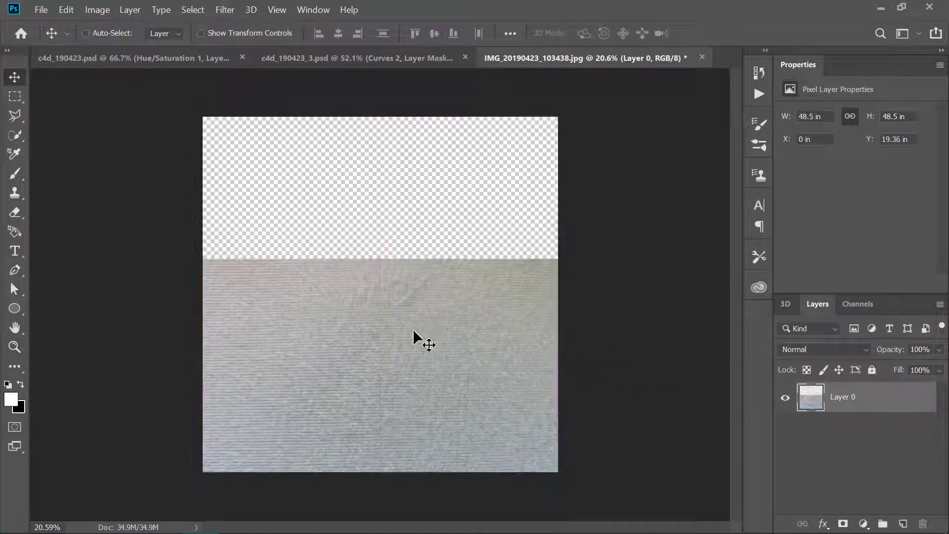
key("ctrl+j")
left_click_drag(414, 382, 429, 30)
left_click_drag(440, 233, 446, 206)
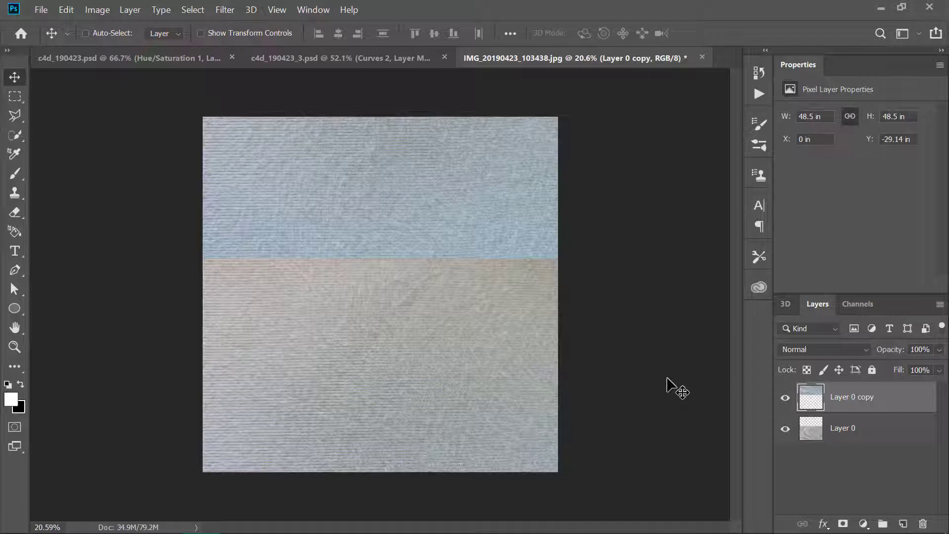
Undo the duplicate layer and the moves made for the tiling test
key("ctrl+z")
key("ctrl+z")
key("ctrl+z")
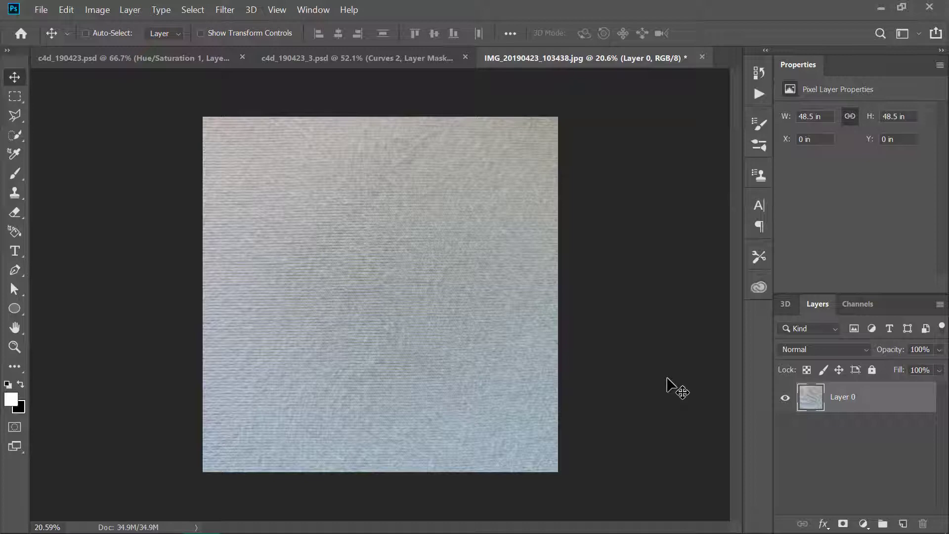
Convert Layer 0 of the fabric image to a Smart Object
left_click(216, 11)
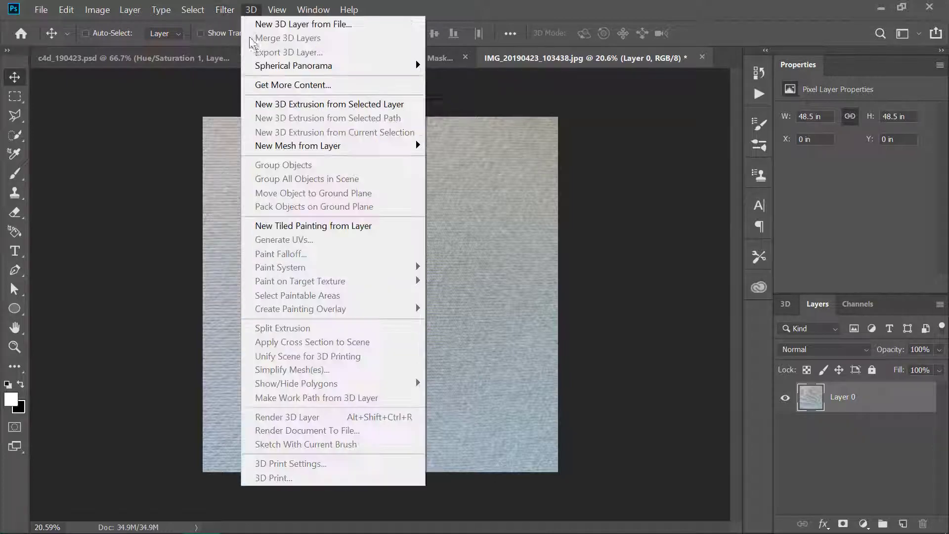
mouse_move(285, 292)
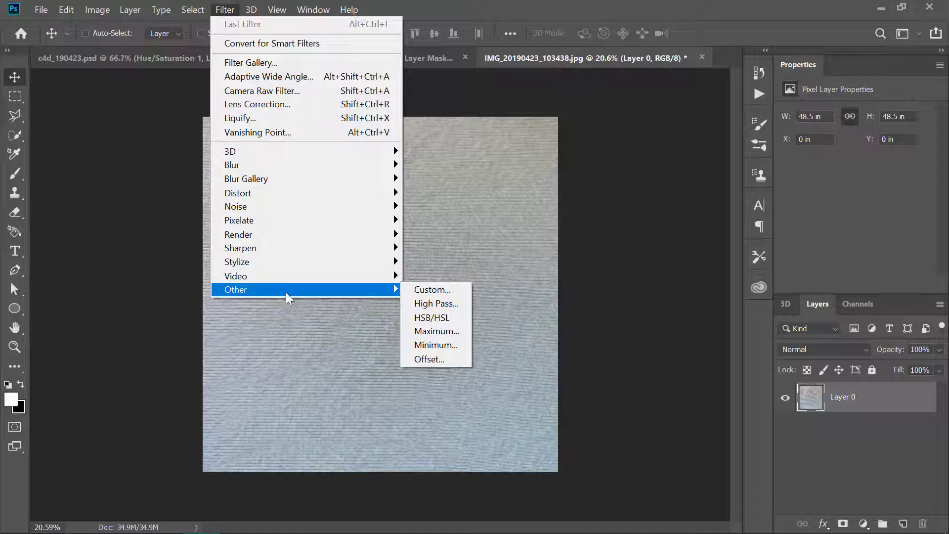
left_click(896, 401)
right_click(896, 400)
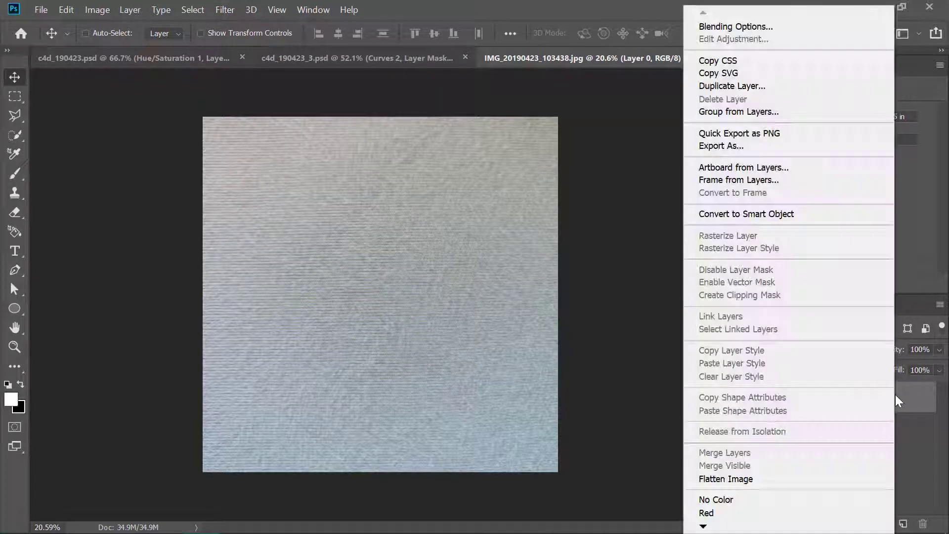
left_click(822, 215)
Open the High Pass filter for Layer 0 and preview a radius of 3.5 pixels
left_click(225, 10)
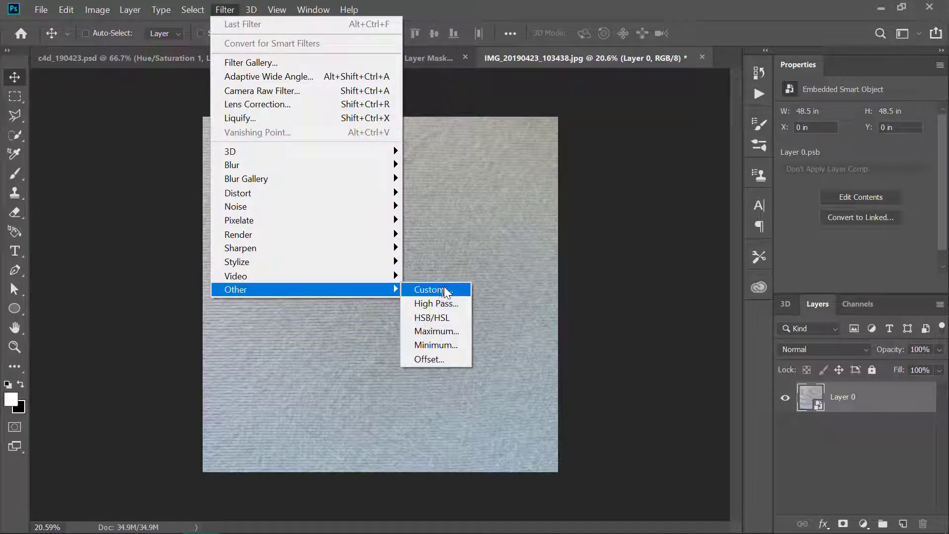
left_click(441, 303)
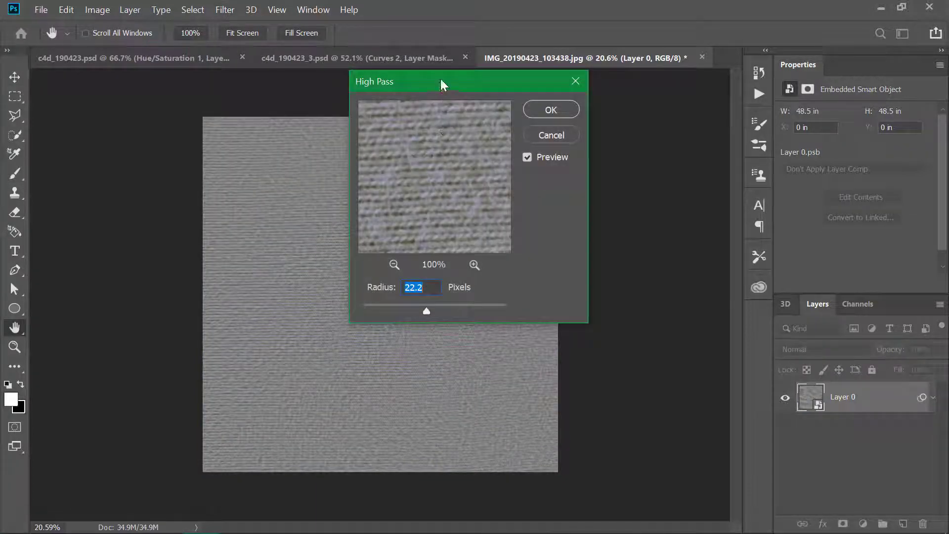
left_click_drag(441, 80, 751, 91)
mouse_move(370, 282)
left_mouse_down("ctrl")
mouse_move(462, 273)
mouse_move(369, 292)
mouse_move(382, 292)
left_mouse_up("ctrl")
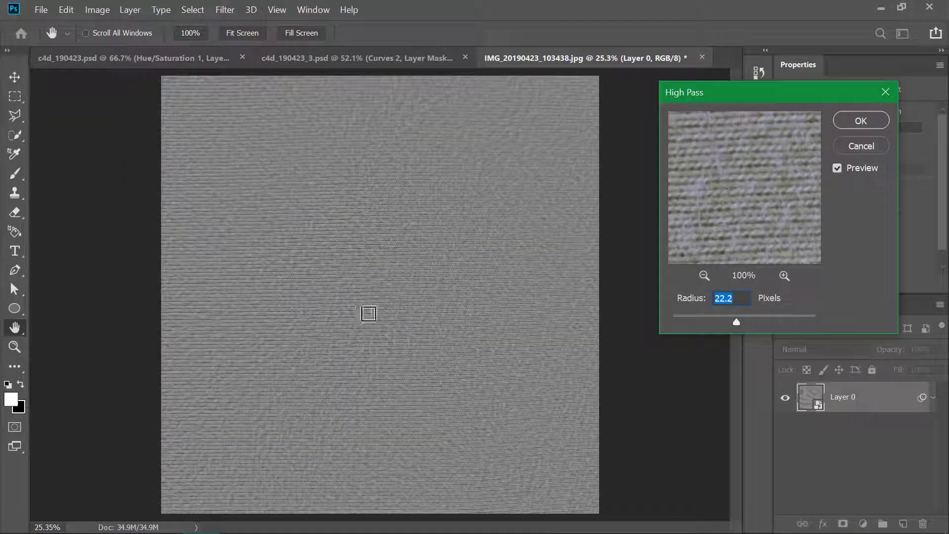
left_click_drag(718, 322, 699, 320)
mouse_move(754, 203)
left_mouse_down()
mouse_move(776, 228)
mouse_move(769, 201)
mouse_move(738, 174)
mouse_move(737, 205)
left_mouse_up()
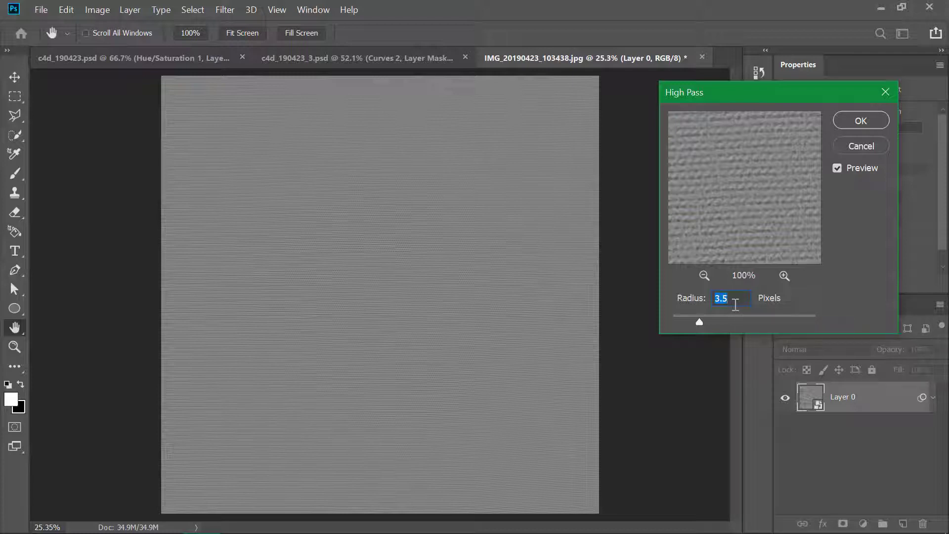
Preview much larger High Pass radii on the fabric, and apply the filter with a radius of 80 pixels
left_click(811, 319)
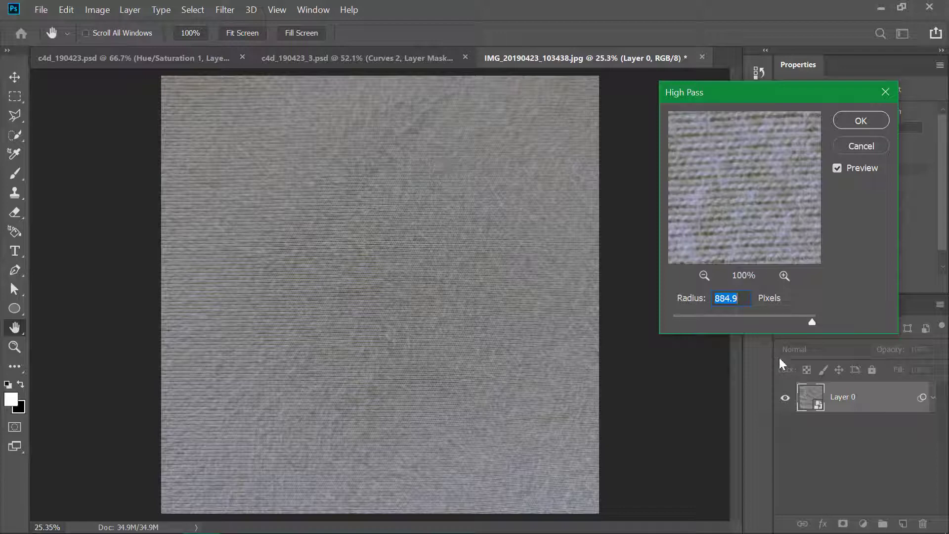
left_click(751, 319)
left_click_drag(751, 320, 810, 321)
left_click_drag(810, 322, 756, 319)
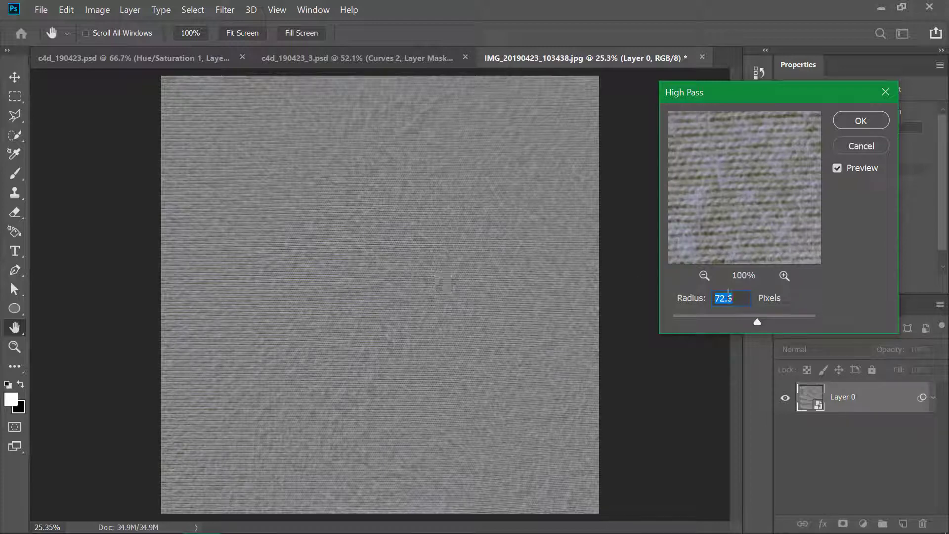
type("80")
left_click(861, 120)
Compare the fabric with and without the High Pass filter, and inspect the knit detail up close
key("z")
left_click_drag(425, 282, 405, 296)
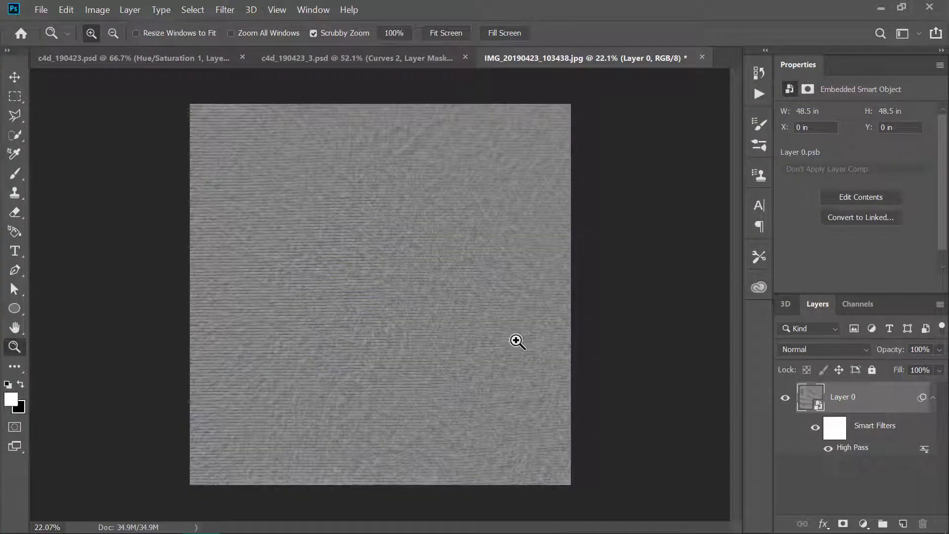
key("ctrl+z")
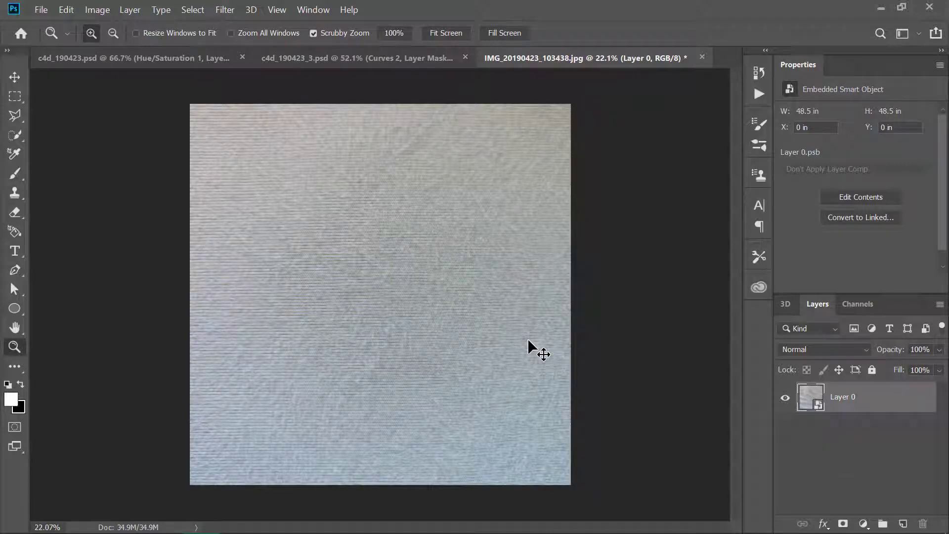
key("ctrl+shift+z")
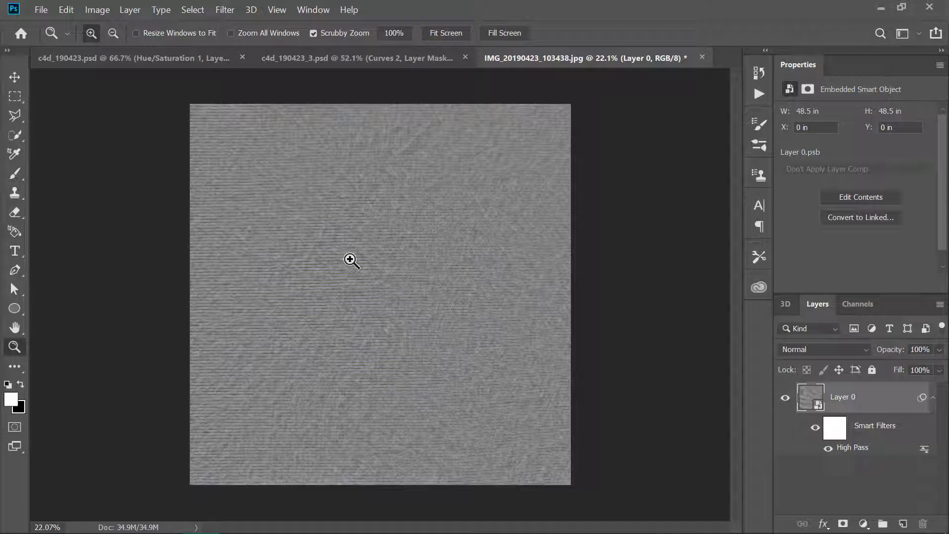
left_click_drag(424, 233, 474, 233)
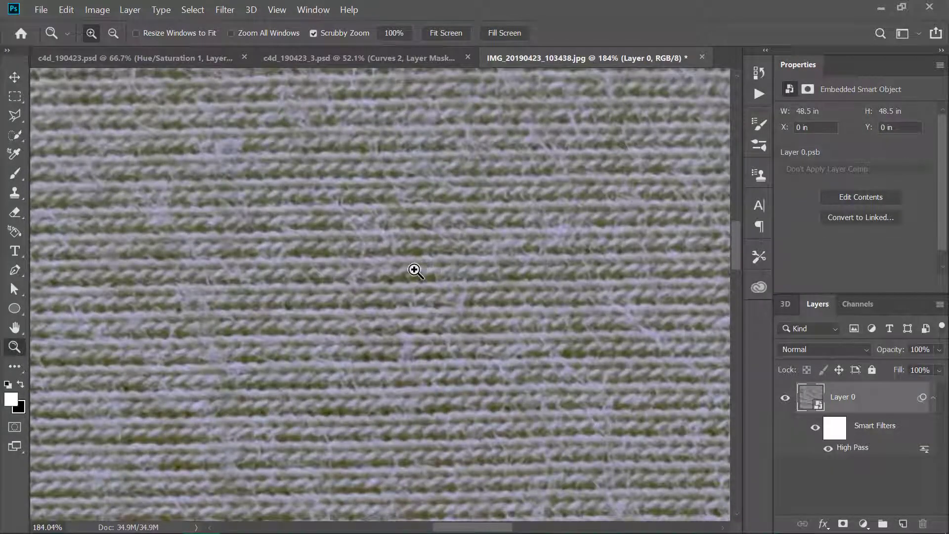
left_click_drag(430, 267, 341, 281)
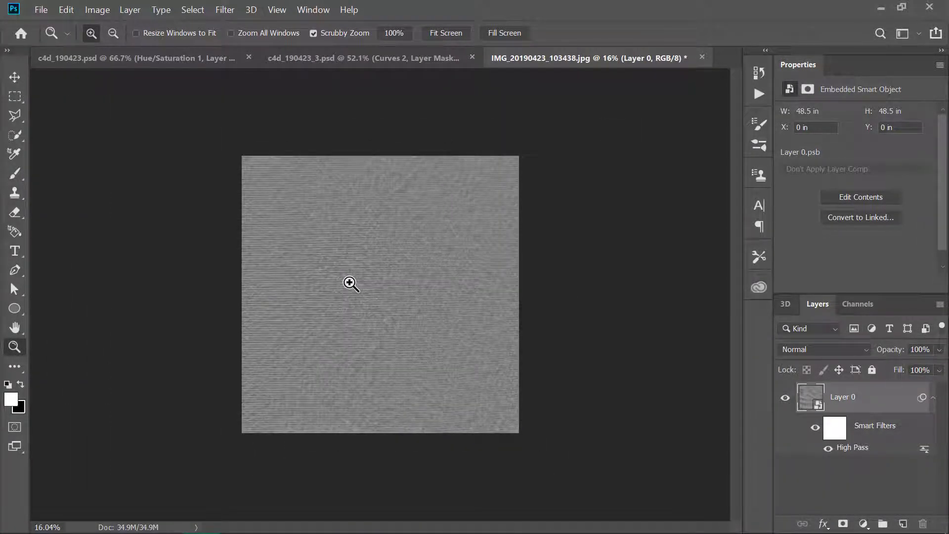
Sample the green fabric's colour at several spots in IMG_20190423_103421.jpg with the Eyedropper tool
key("alt+Tab")
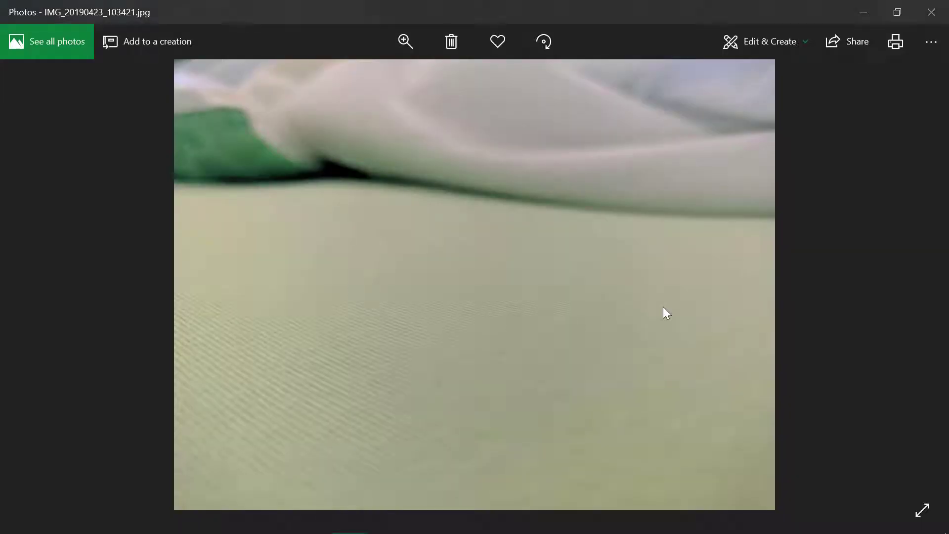
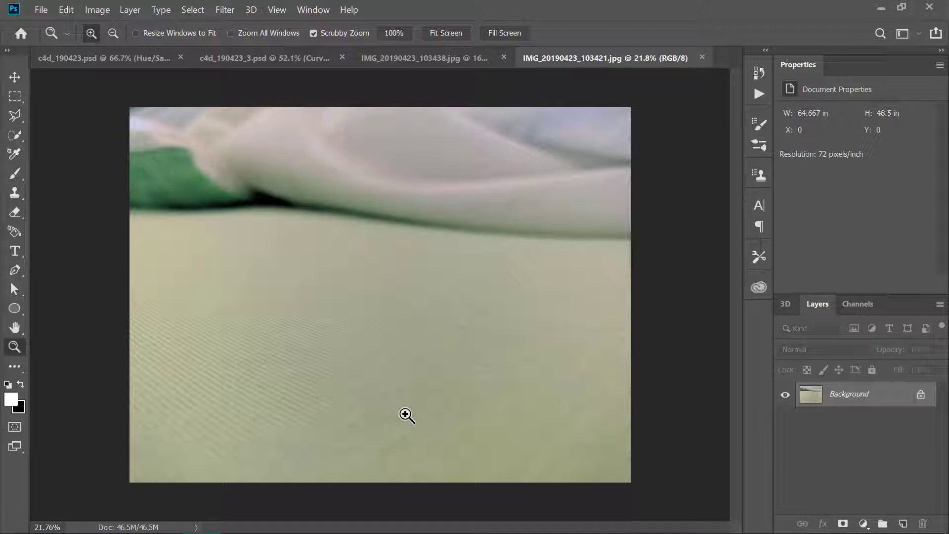
key("i")
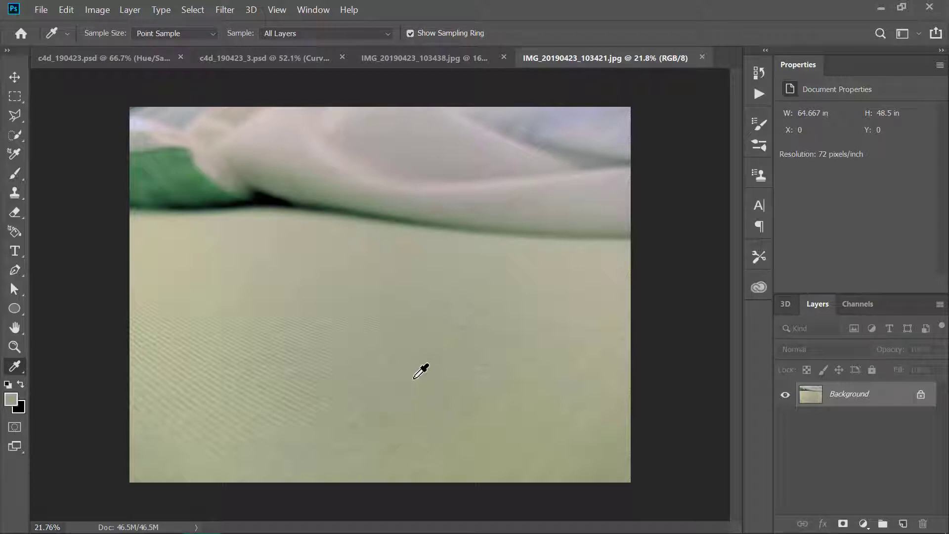
left_click(419, 336)
left_click_drag(332, 302, 269, 336)
left_click(404, 301)
left_click_drag(486, 314, 390, 329)
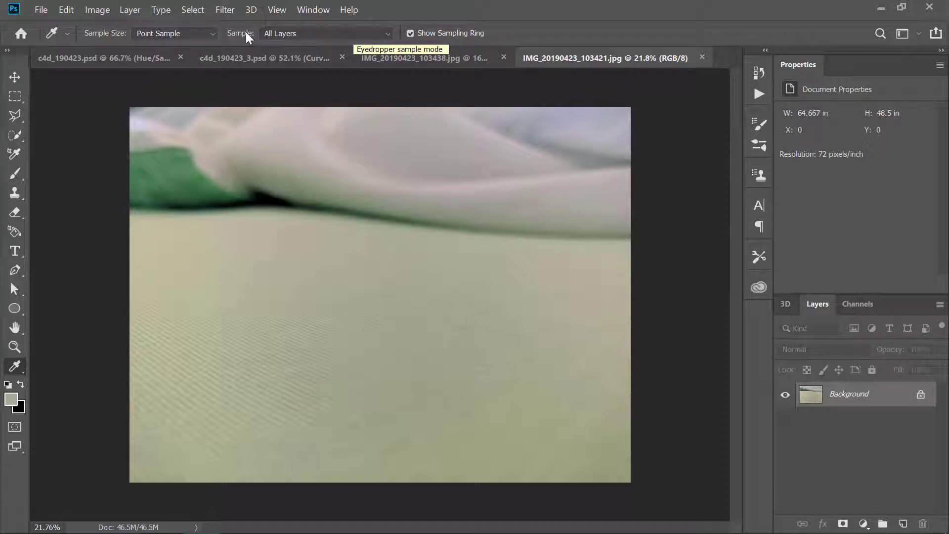
Set the Eyedropper sample size to 101 by 101 Average and sample the middle of the green fabric
left_click(280, 35)
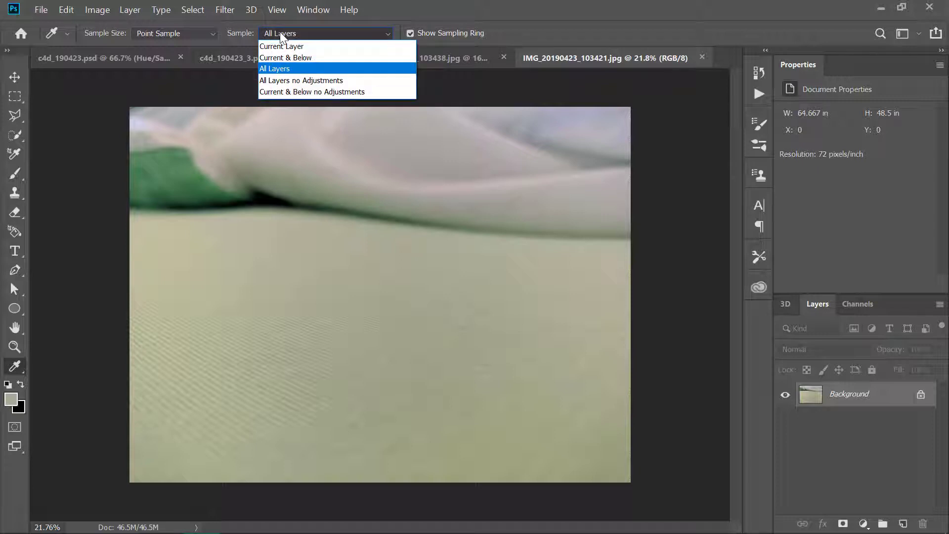
left_click(280, 33)
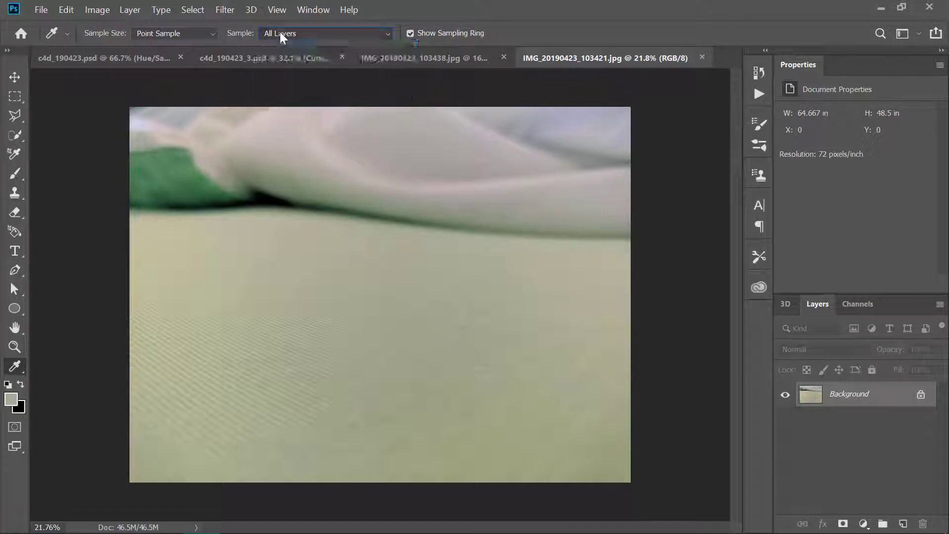
left_click(189, 33)
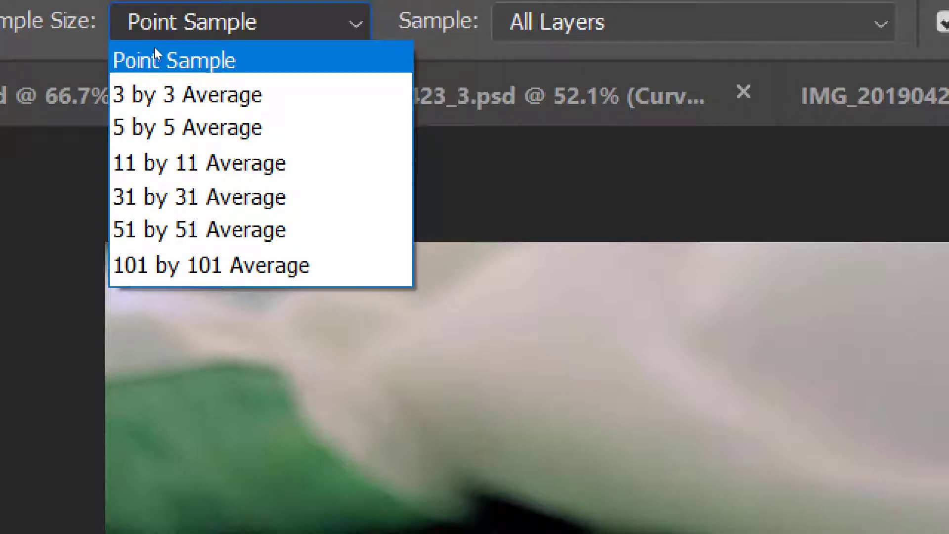
key("End")
key("Return")
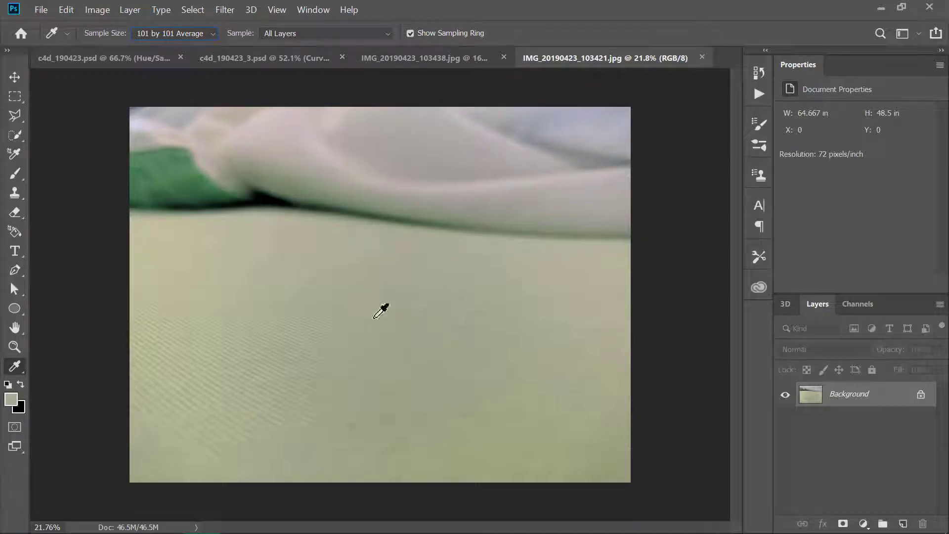
left_click_drag(383, 319, 375, 319)
Crop IMG_20190423_103421.jpg to a full-width strip of the green fabric below the folds, about 24.9 in high
key("m")
left_click_drag(113, 250, 706, 443)
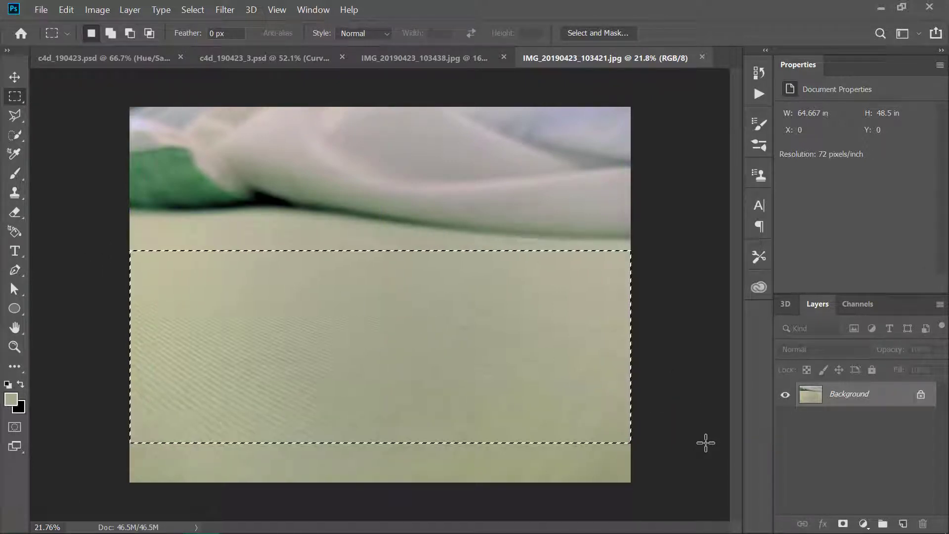
key("c")
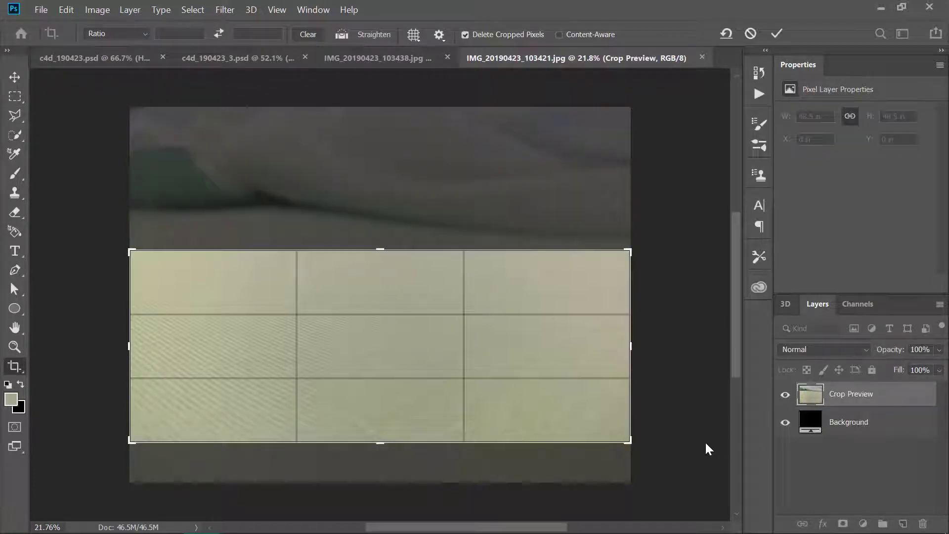
key("Return")
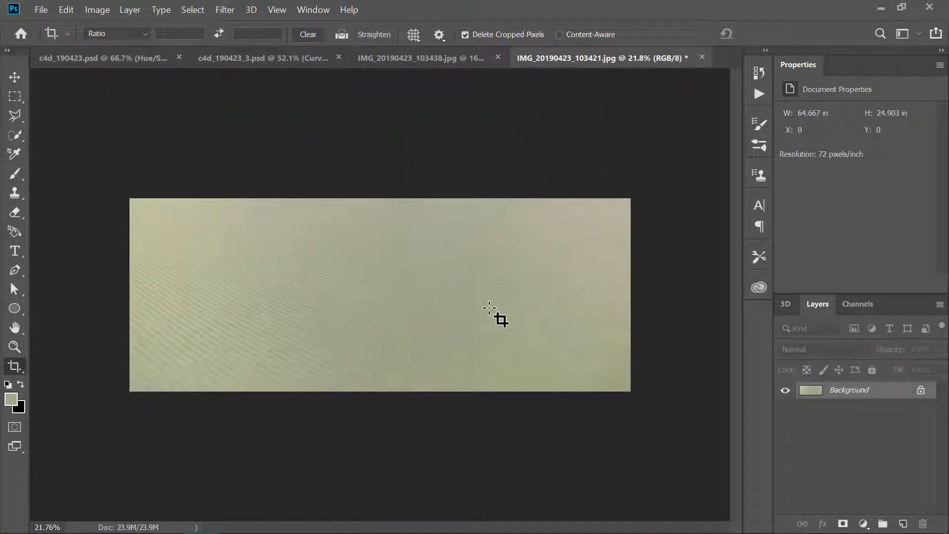
Blur the cropped fabric strip to one uniform colour with the Average filter
left_click(220, 10)
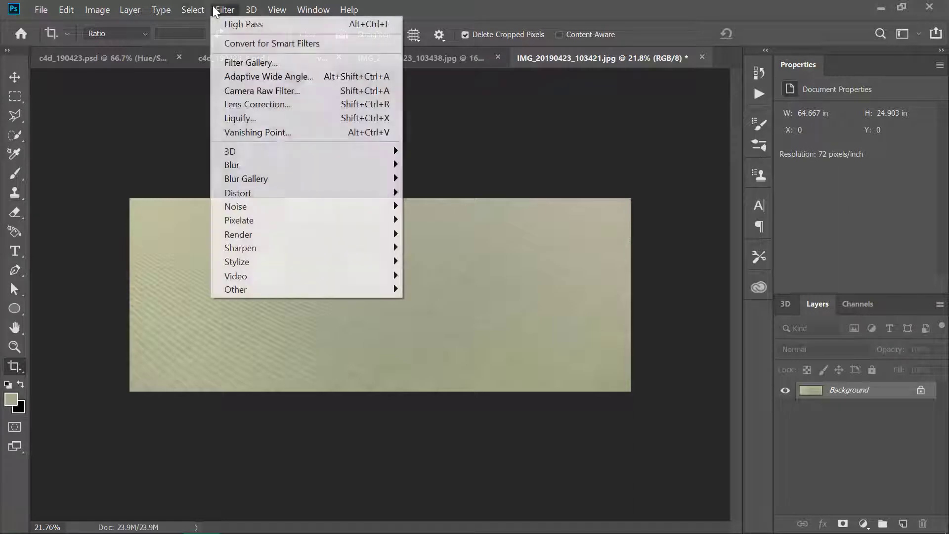
mouse_move(333, 169)
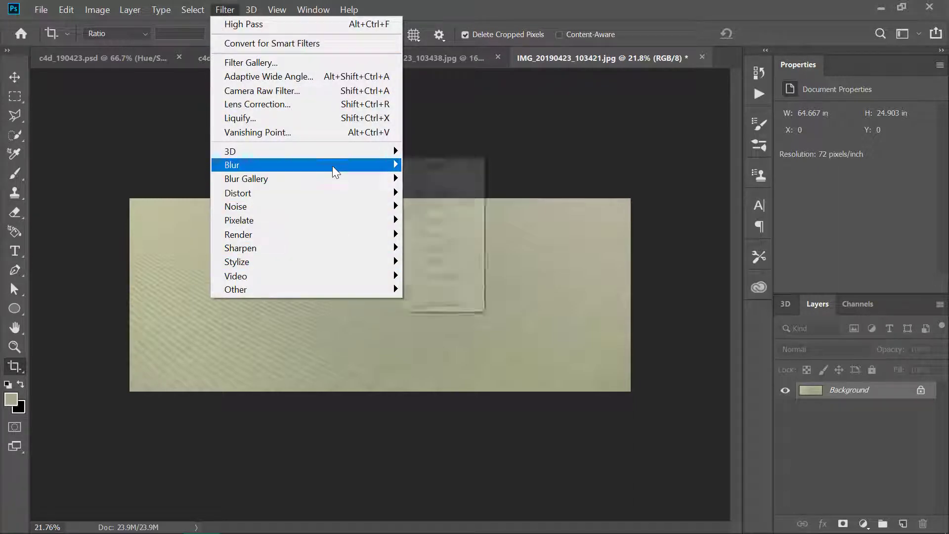
left_click(433, 177)
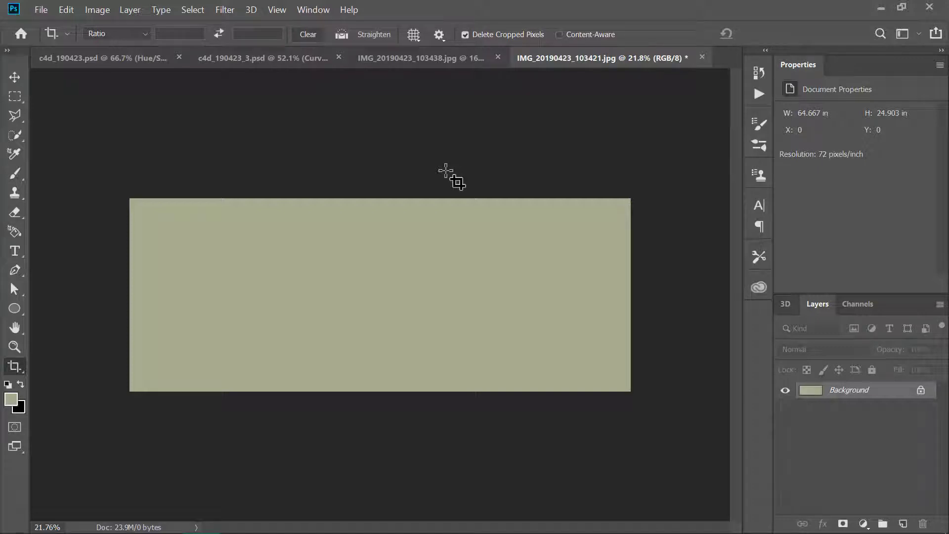
Set the Eyedropper sample size to Point Sample for picking the averaged green colour
key("i")
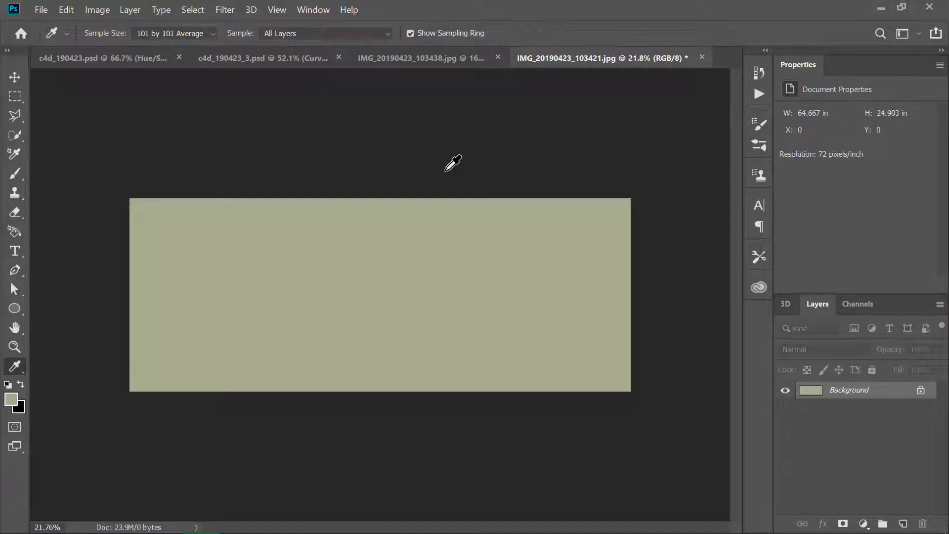
left_click(194, 34)
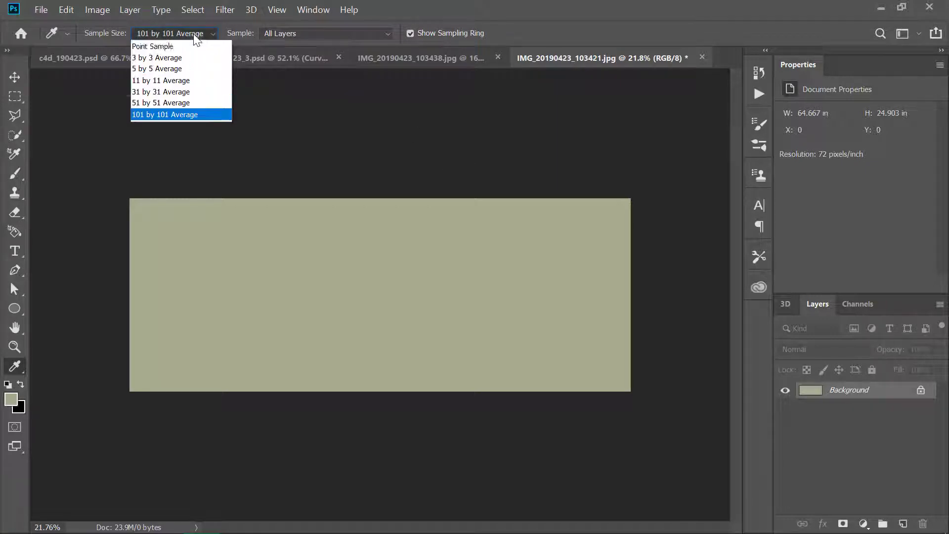
left_click(192, 41)
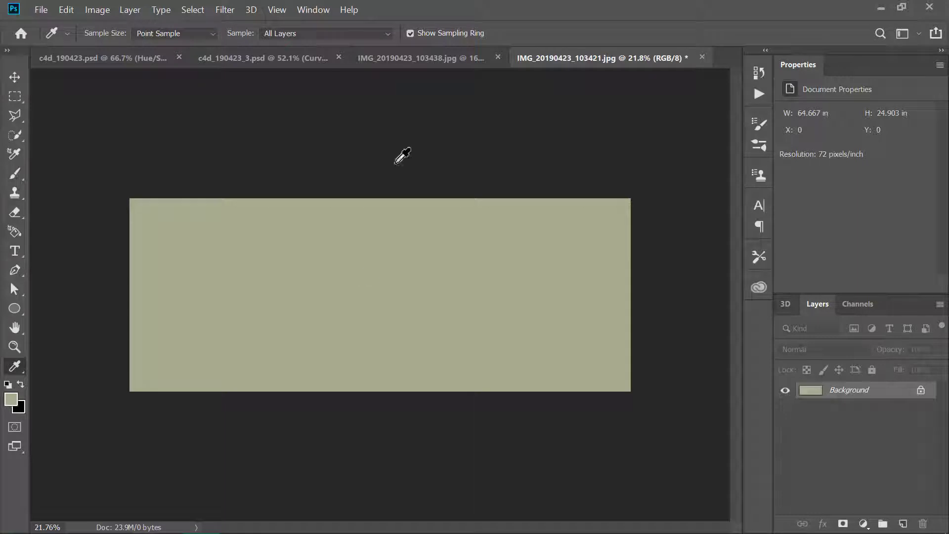
Add a Solid Color fill layer with the colour a9ab8f to IMG_20190423_103438.jpg
left_click(411, 54)
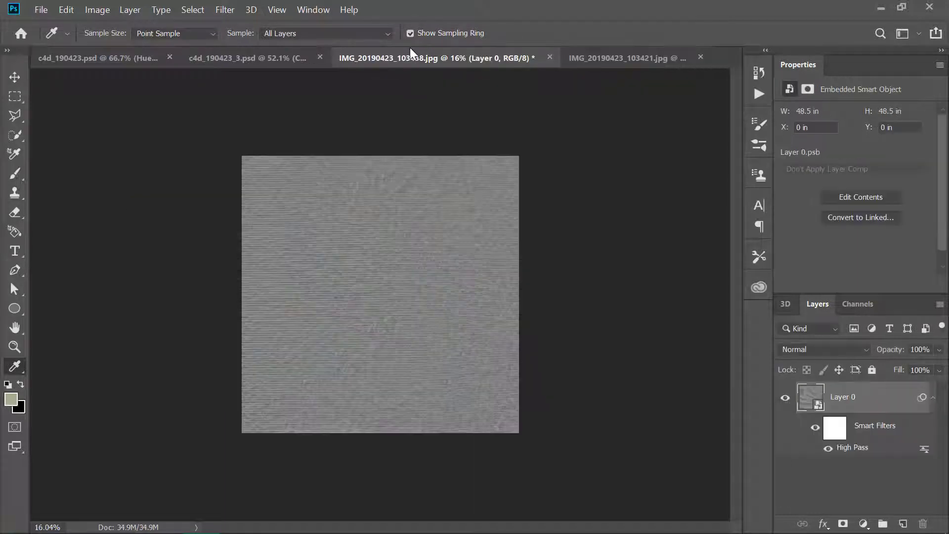
left_click(863, 524)
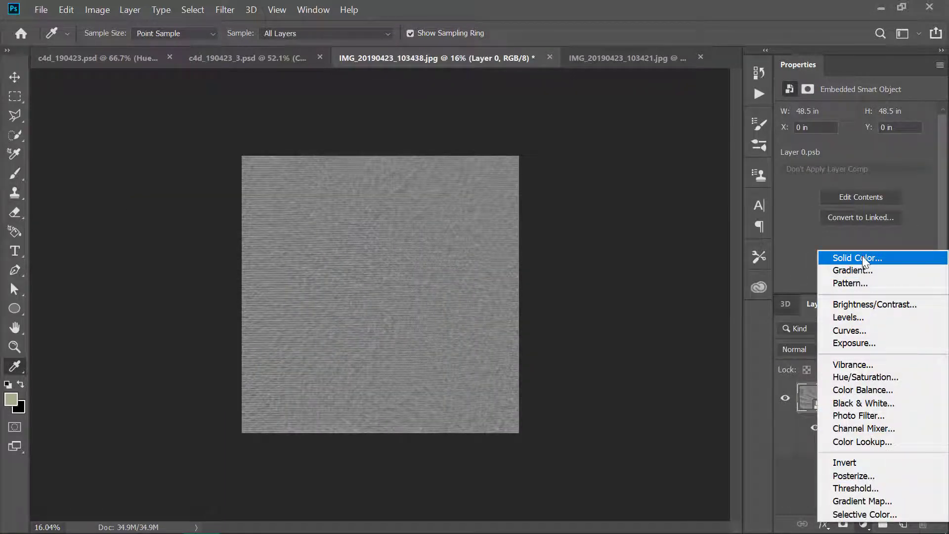
left_click(890, 258)
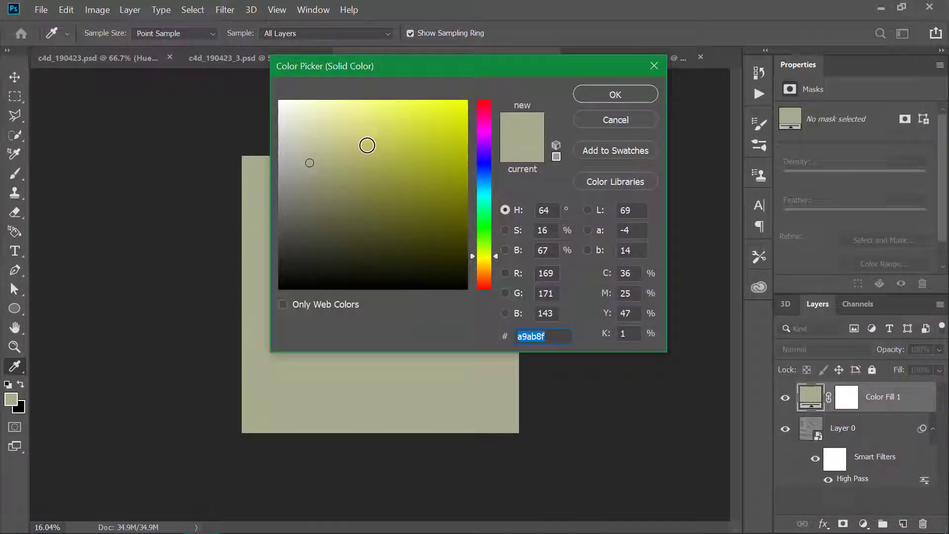
left_click(649, 93)
Place the colour fill beneath Layer 0 and set Layer 0's blend mode to Overlay
left_click_drag(808, 403, 813, 487)
left_click(830, 396)
left_click(823, 347)
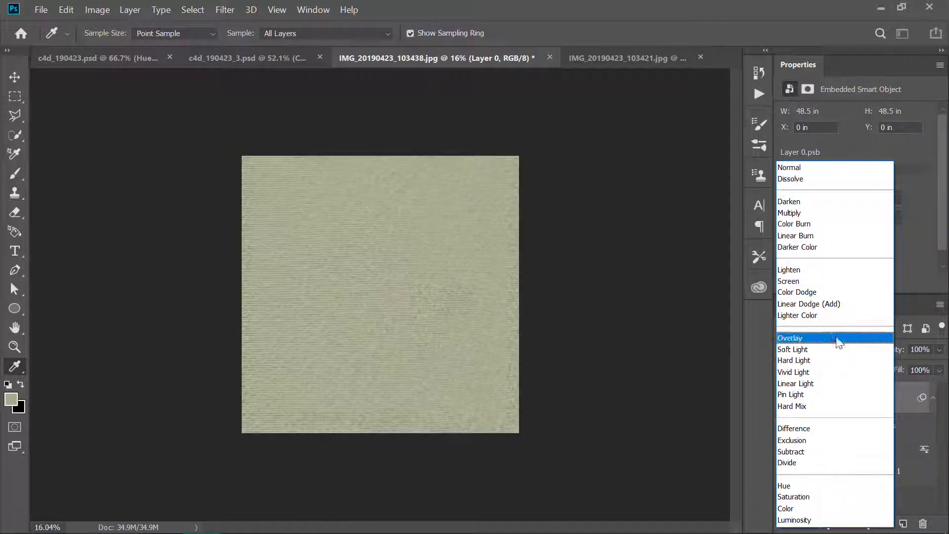
left_click(839, 342)
left_click(388, 291)
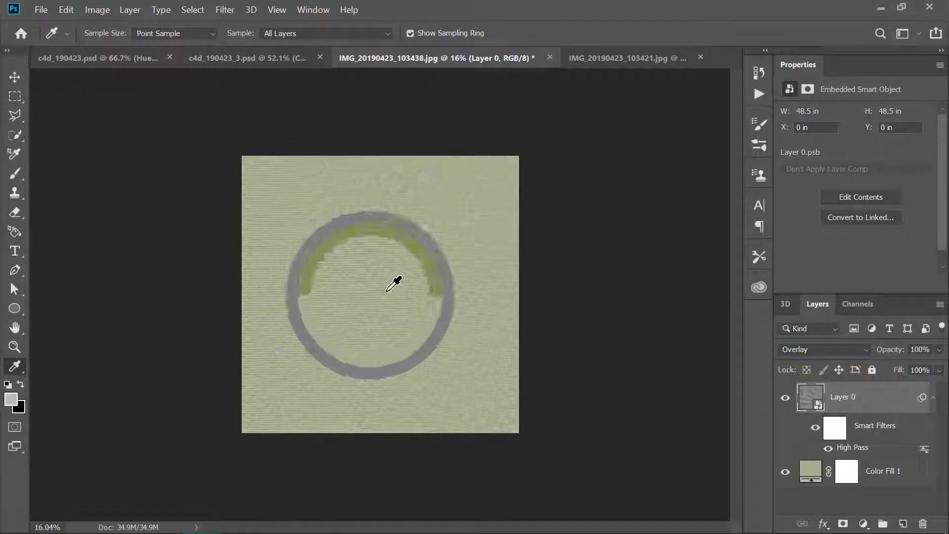
Try overlaying a copy of Layer 0 with its High Pass filter turned off, and delete the copy
key("z")
left_click_drag(394, 290, 409, 290)
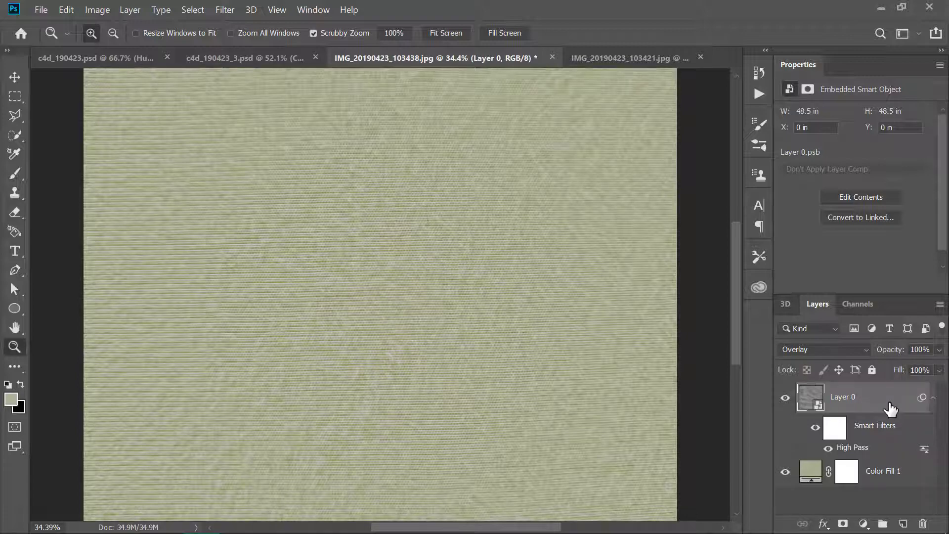
key("ctrl+j")
left_click(827, 449)
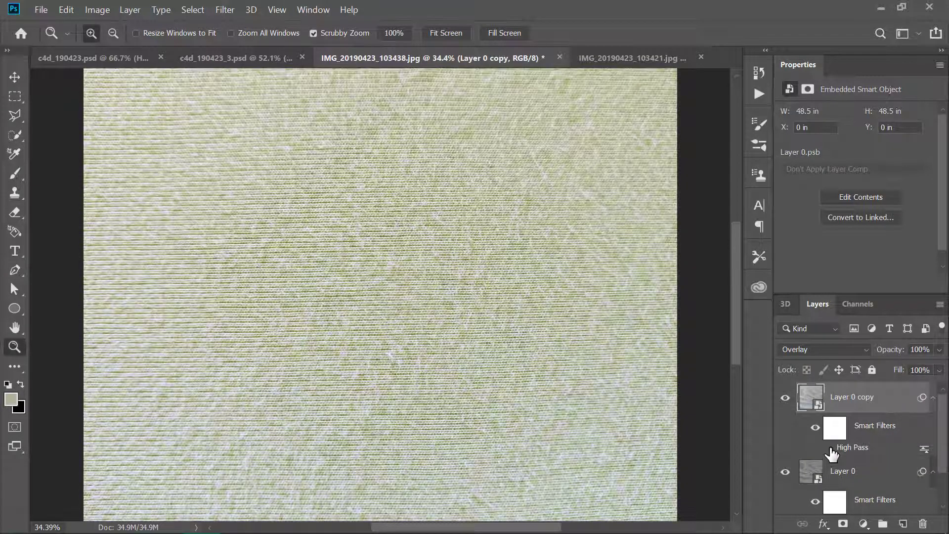
mouse_move(392, 303)
left_mouse_down()
mouse_move(378, 282)
mouse_move(389, 285)
left_mouse_up()
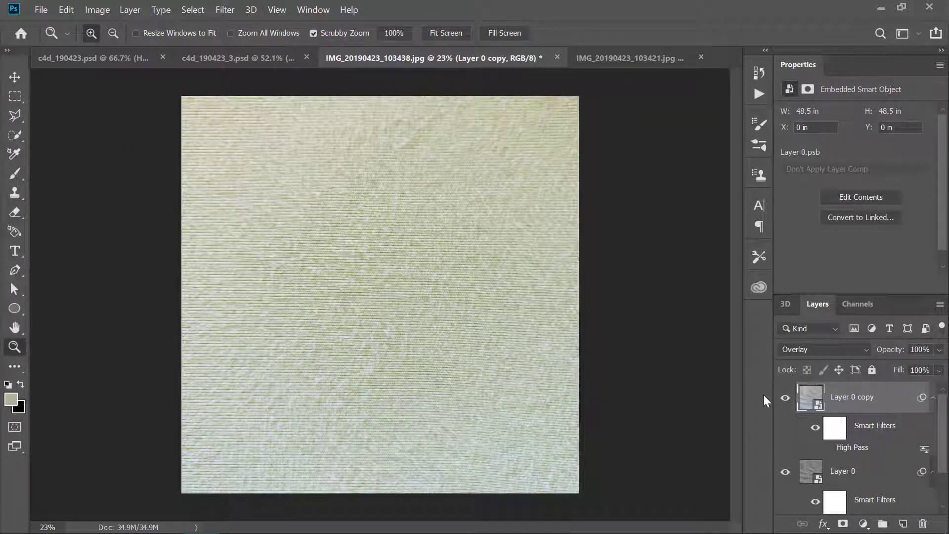
left_click(785, 398)
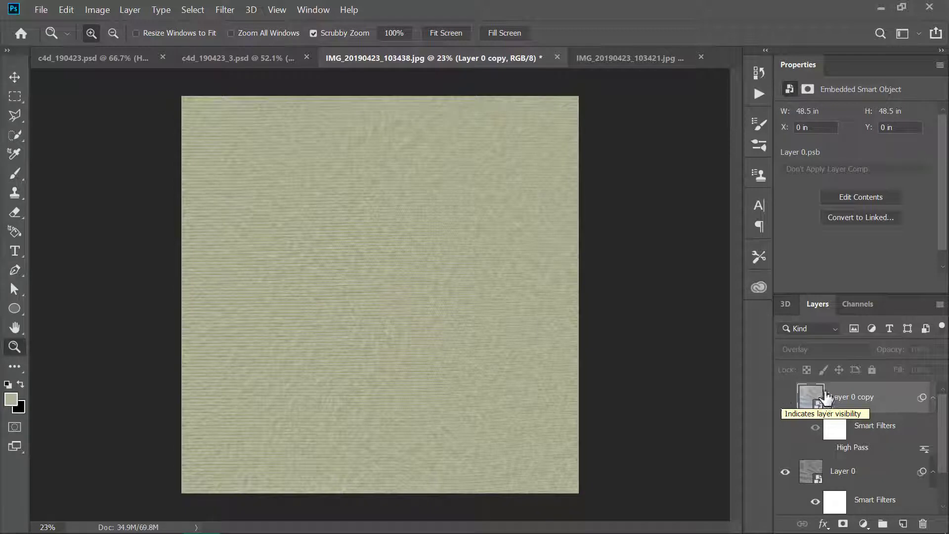
key("Delete")
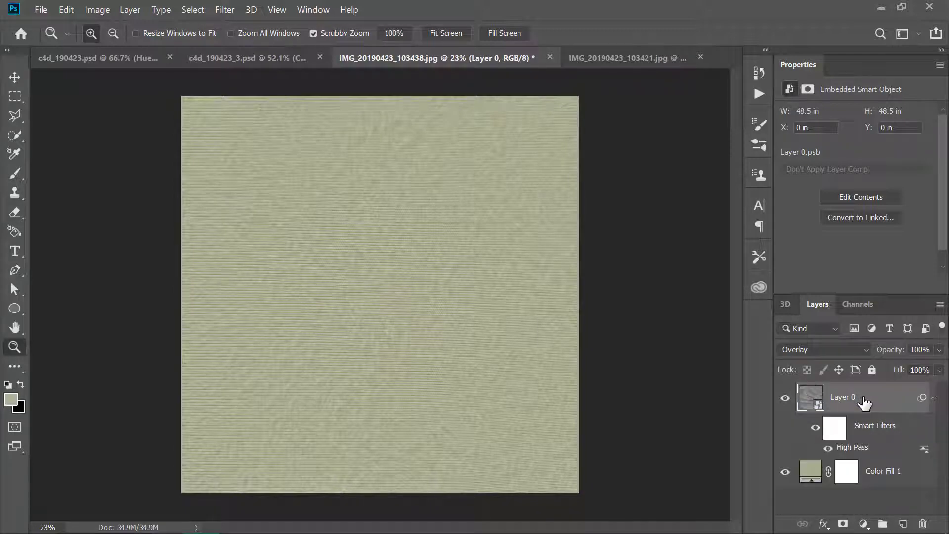
Duplicate Layer 0, set the copy's blend mode to Hard Light and lower its opacity to 24%
left_click_drag(366, 275, 423, 275)
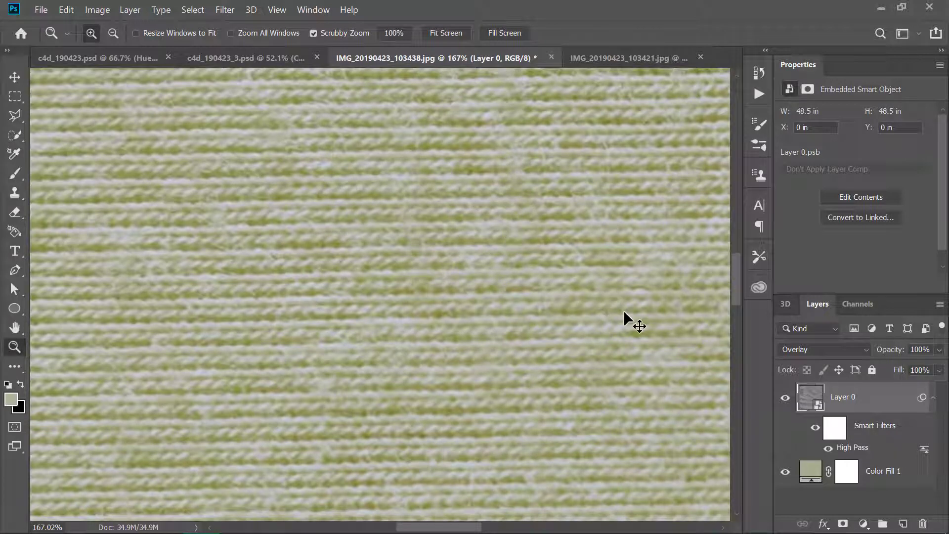
key("ctrl+j")
left_click(809, 351)
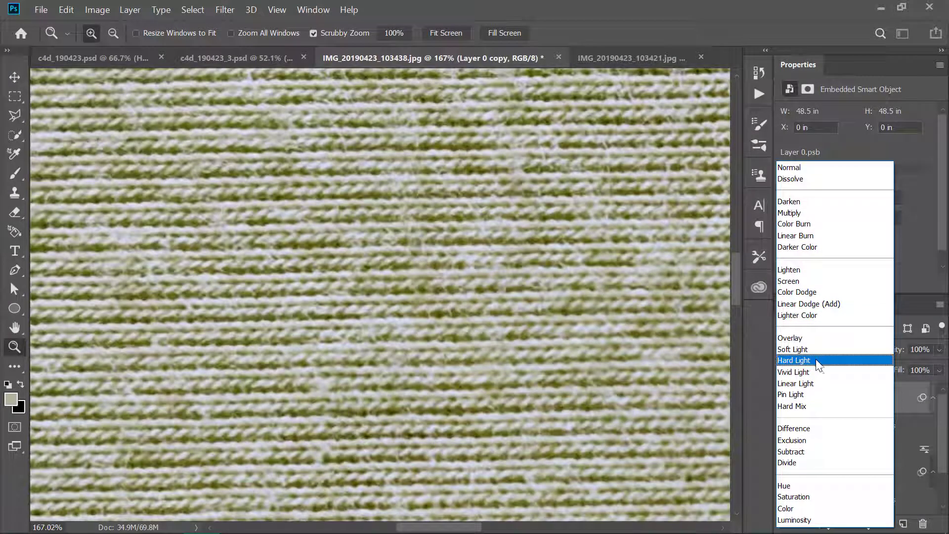
left_click(813, 361)
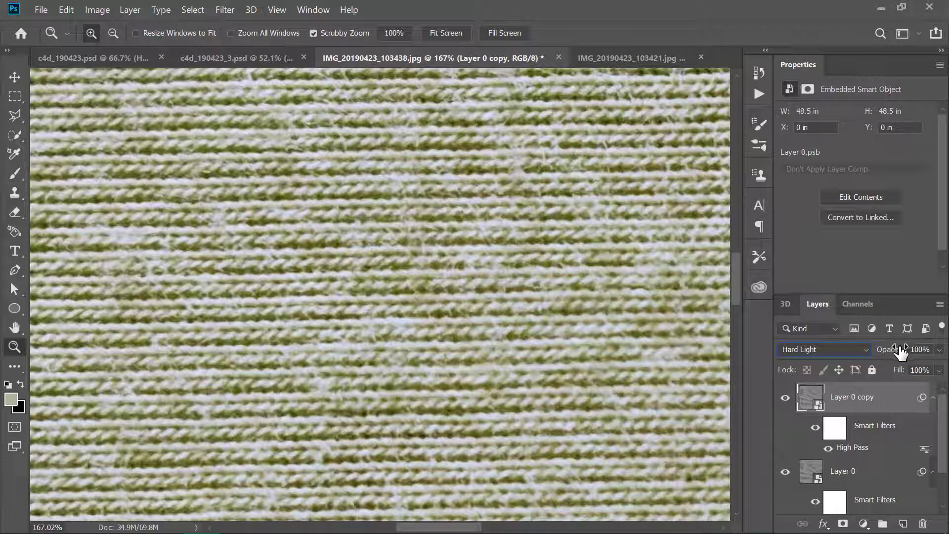
left_click_drag(900, 350, 807, 352)
Compare the fabric with and without the Hard Light copy, both close up and across the whole image
left_click(783, 400)
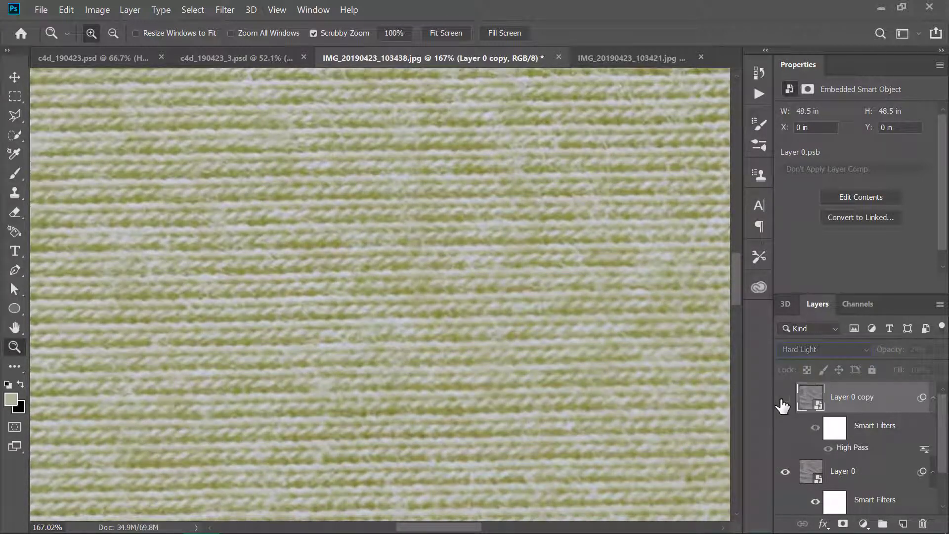
left_click(782, 400)
left_click(783, 402)
left_click(783, 401)
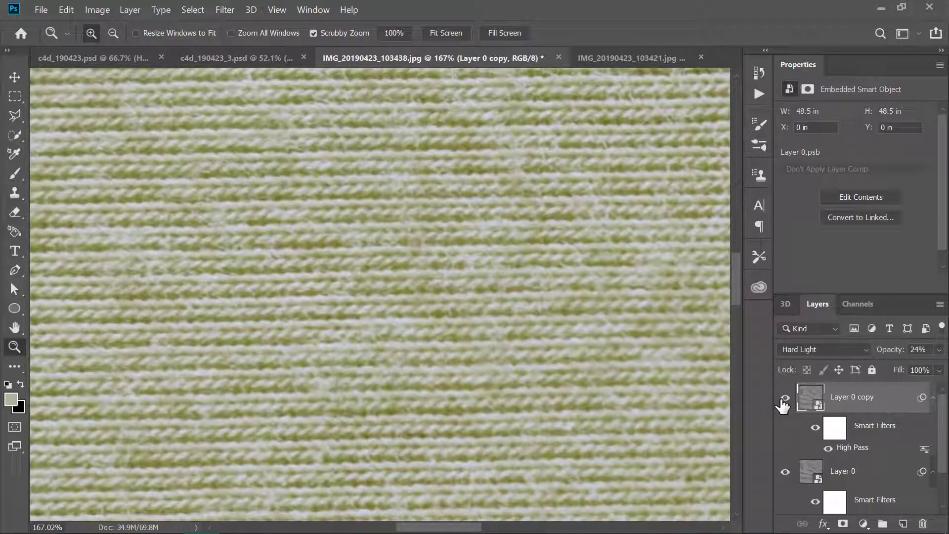
left_click_drag(474, 300, 444, 305)
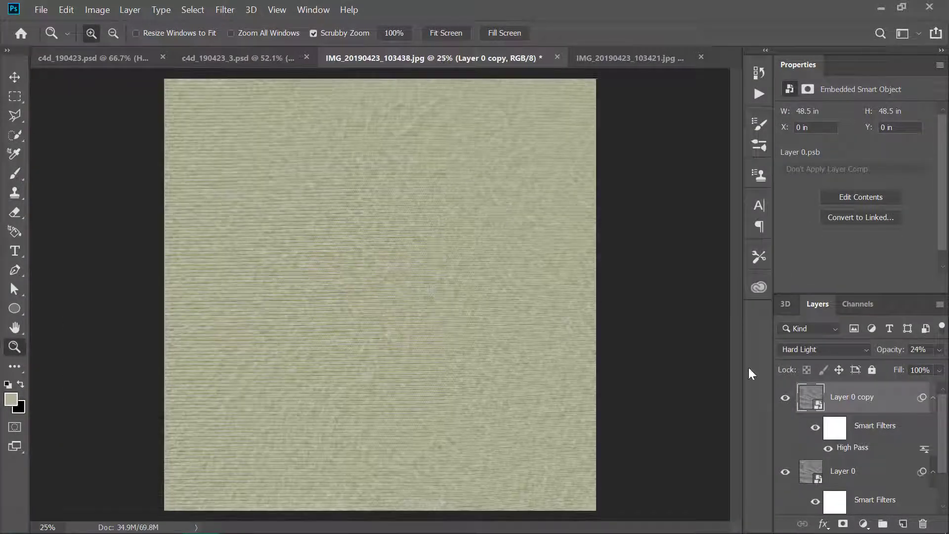
left_click(790, 398)
left_click(790, 398)
left_click(790, 398)
left_click(790, 398)
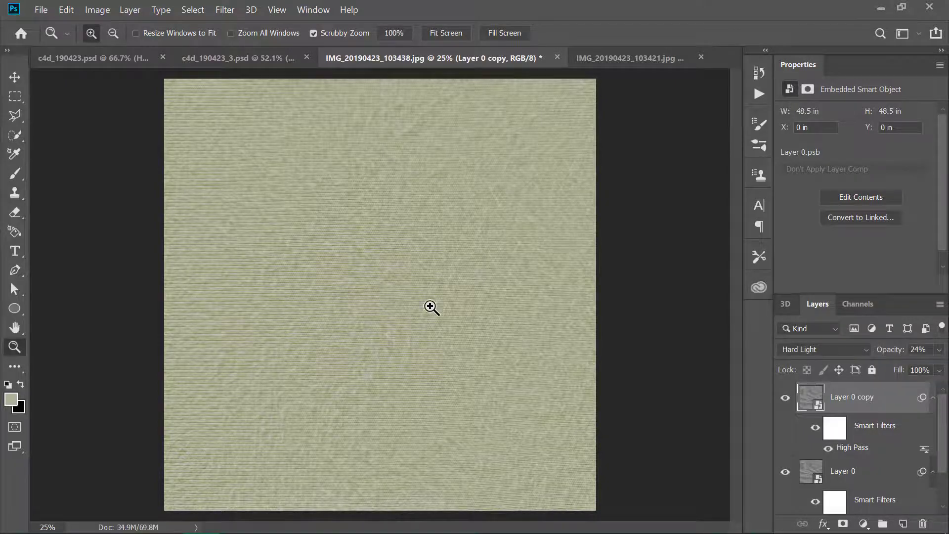
Stamp all visible layers into a new layer on top and collapse the smart filter lists of the layers below
left_click_drag(430, 307, 411, 244)
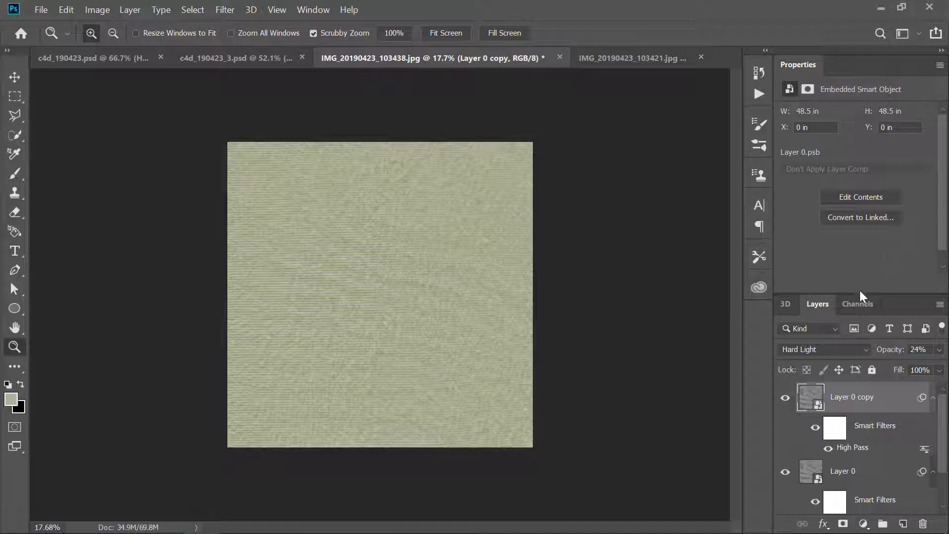
left_click_drag(856, 295, 860, 191)
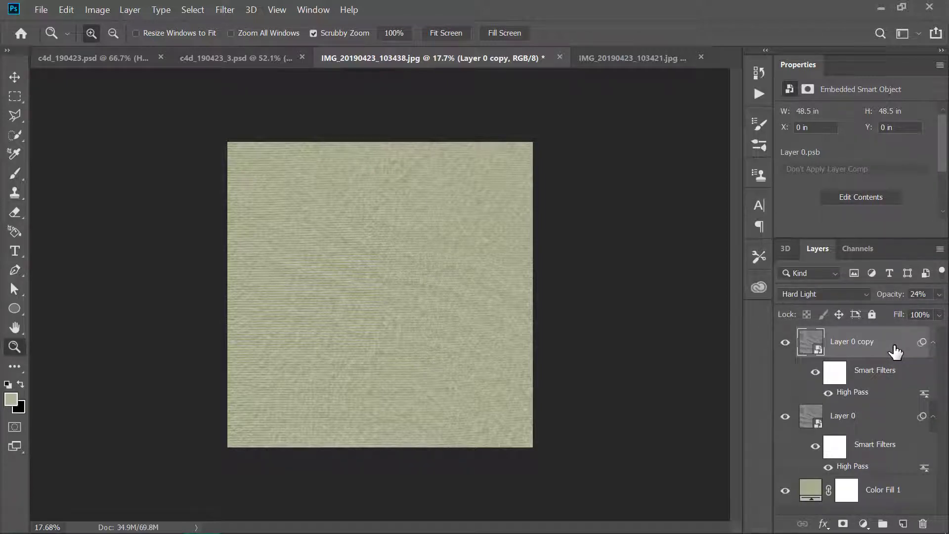
key("ctrl+shift+alt+e")
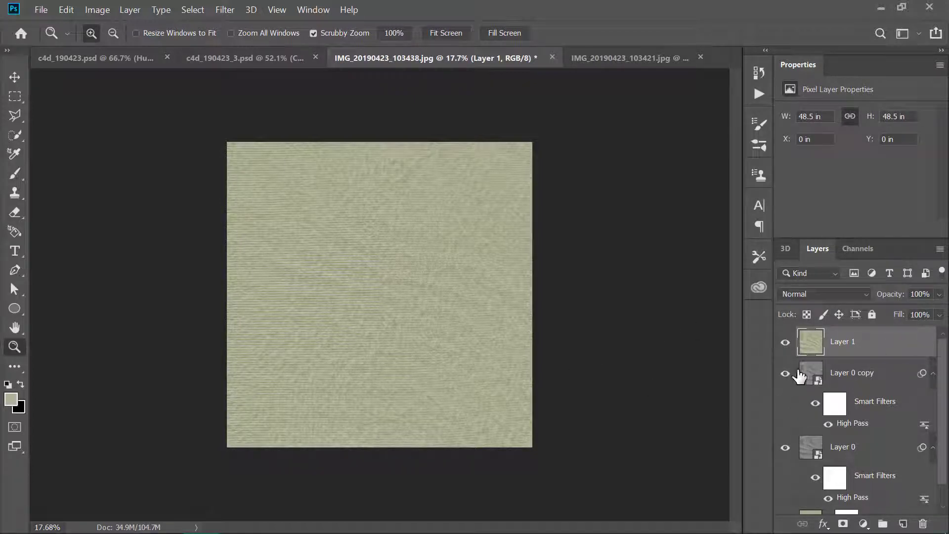
left_click(933, 372)
left_click(933, 404)
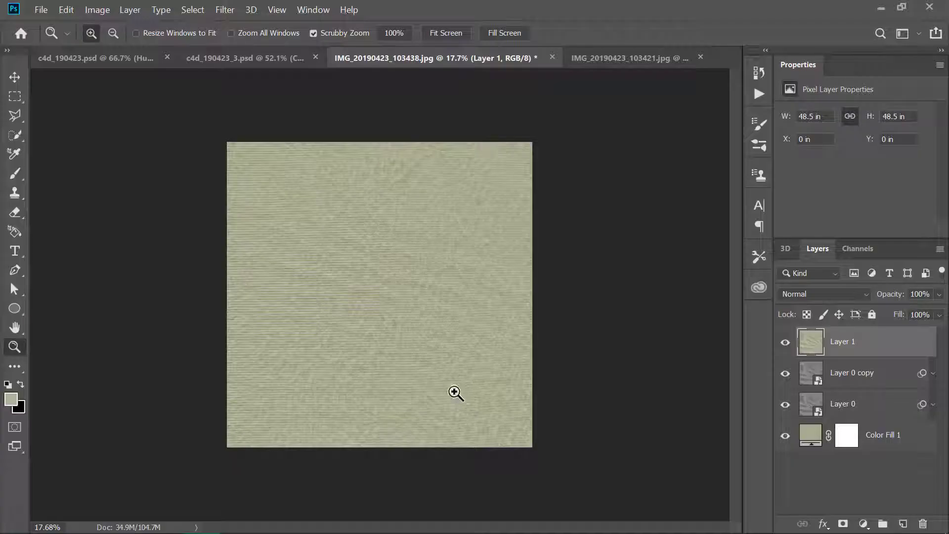
Check the fabric texture's pixel dimensions in Image Size
left_click(97, 10)
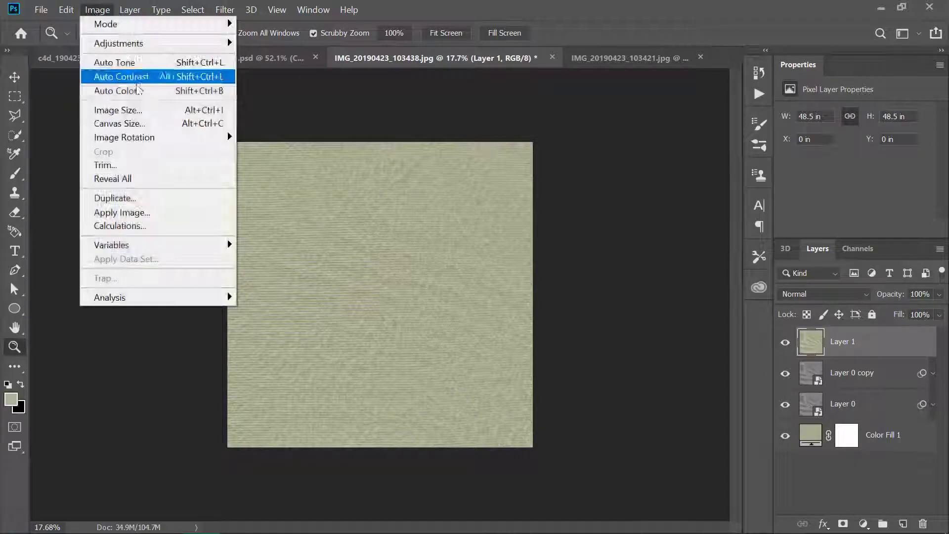
left_click(157, 110)
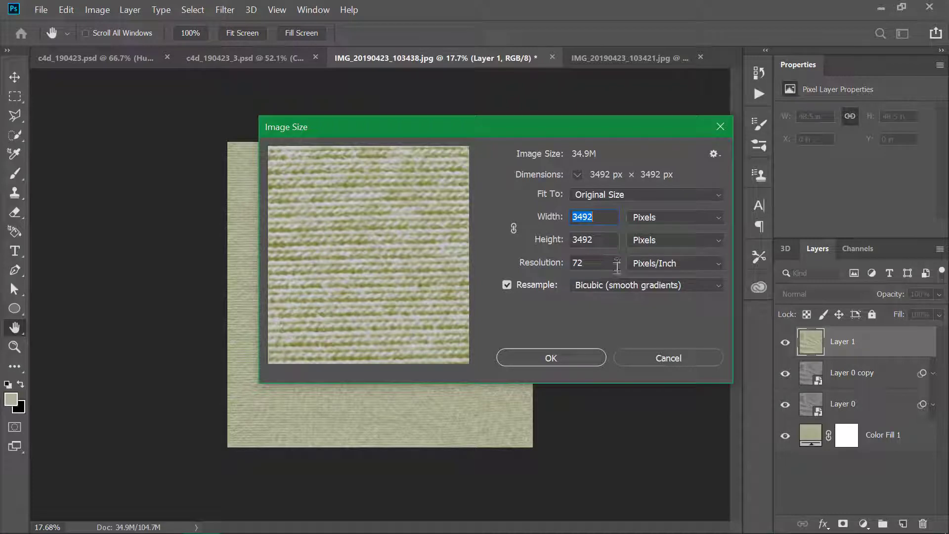
left_click(599, 357)
Apply the Offset filter to Layer 1 with 1746 px right and 1746 px down, wrapping the undefined areas around
key("z")
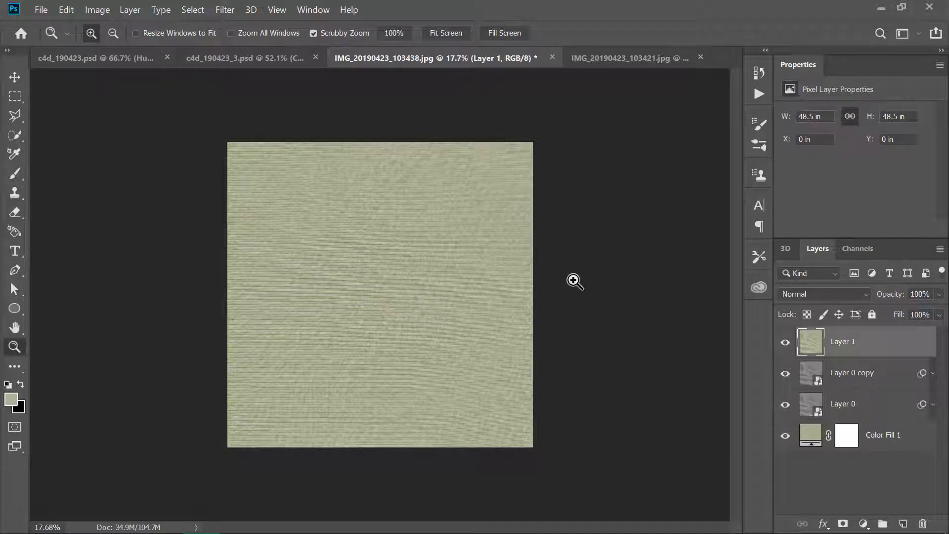
left_click(221, 10)
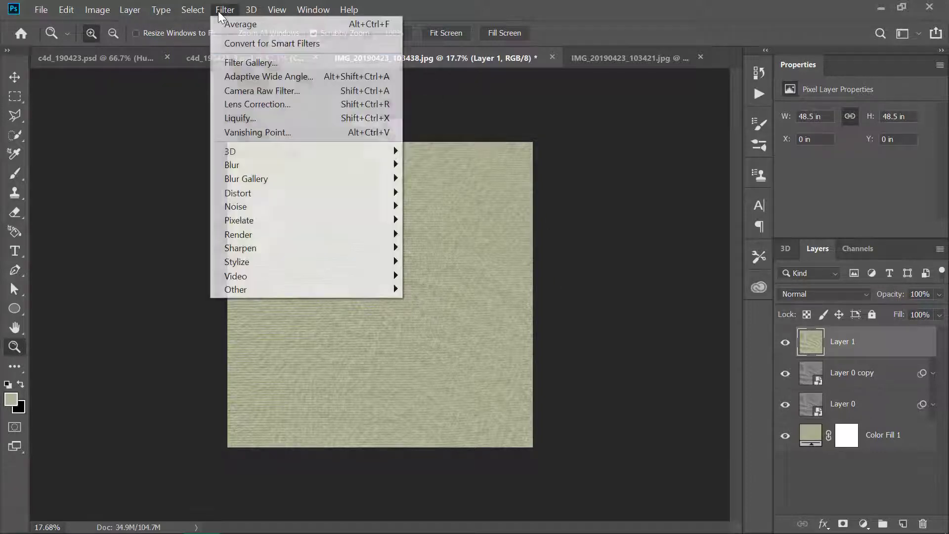
mouse_move(328, 289)
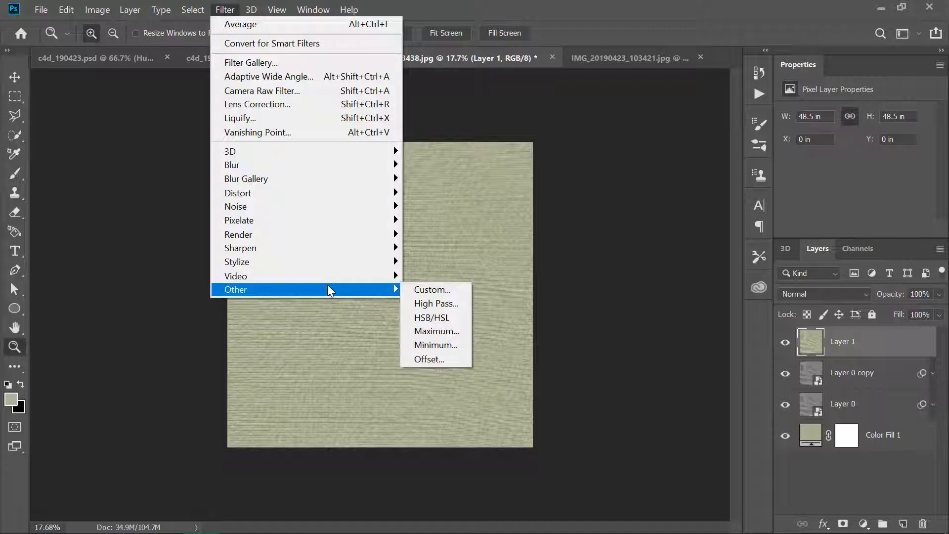
left_click(439, 358)
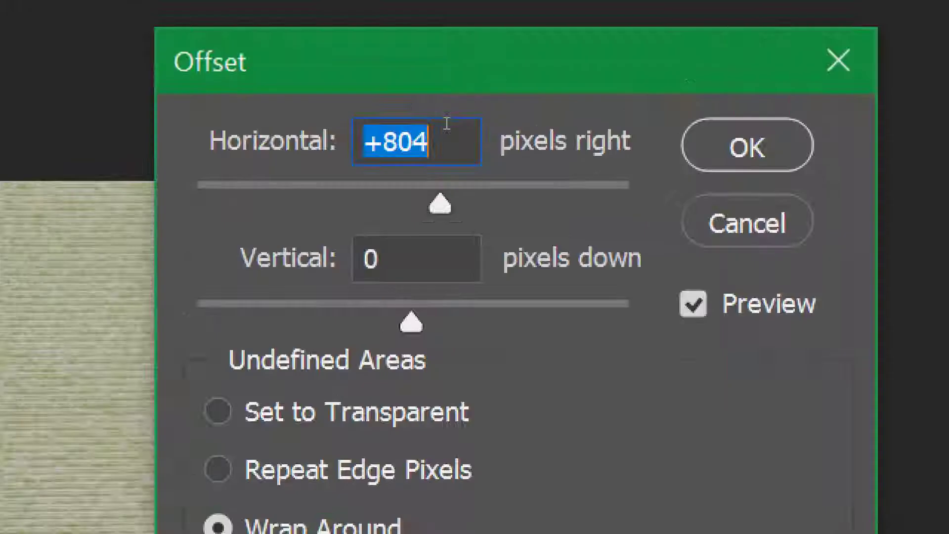
type("1")
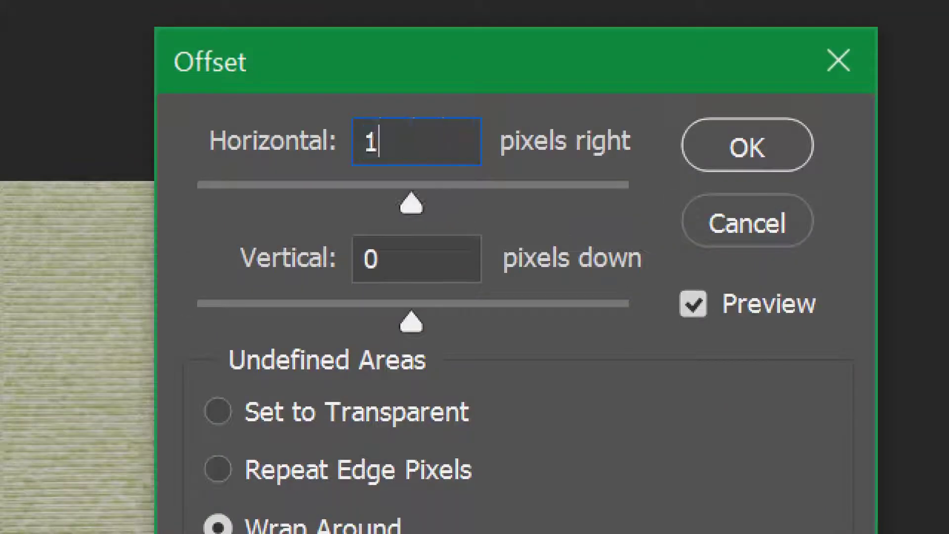
type("746")
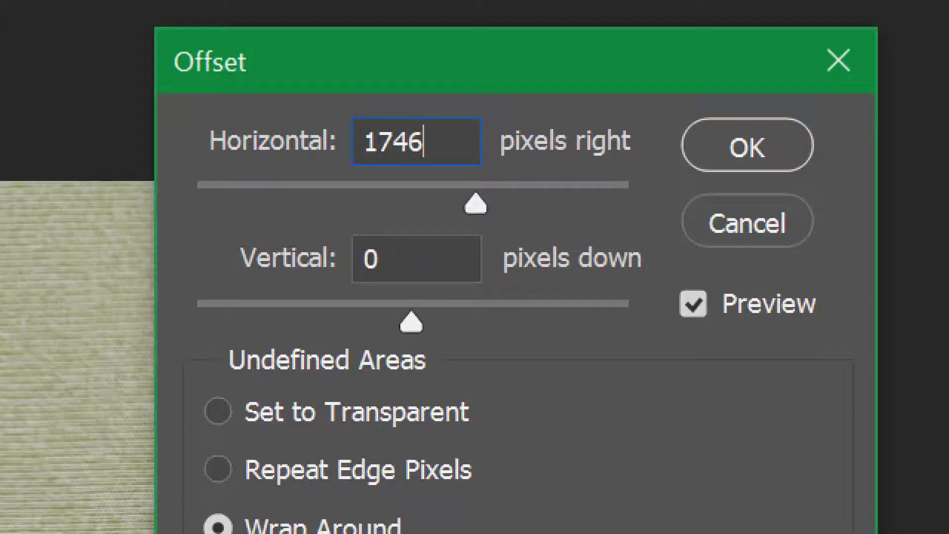
key("Tab")
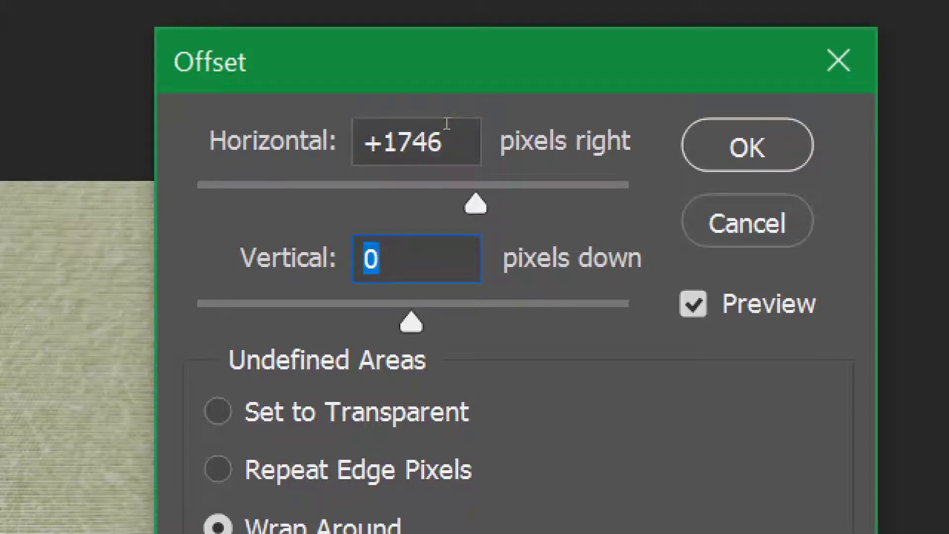
type("1746")
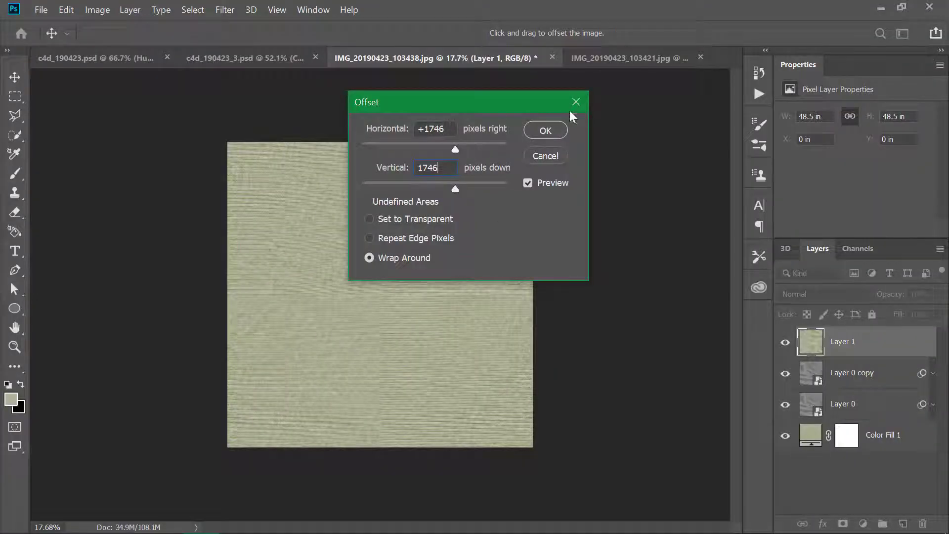
left_click(554, 135)
Draw a cross-shaped Polygonal Lasso selection around the central horizontal and vertical seams, with pointed arms ending just inside the image edges
key("z")
left_click(364, 303)
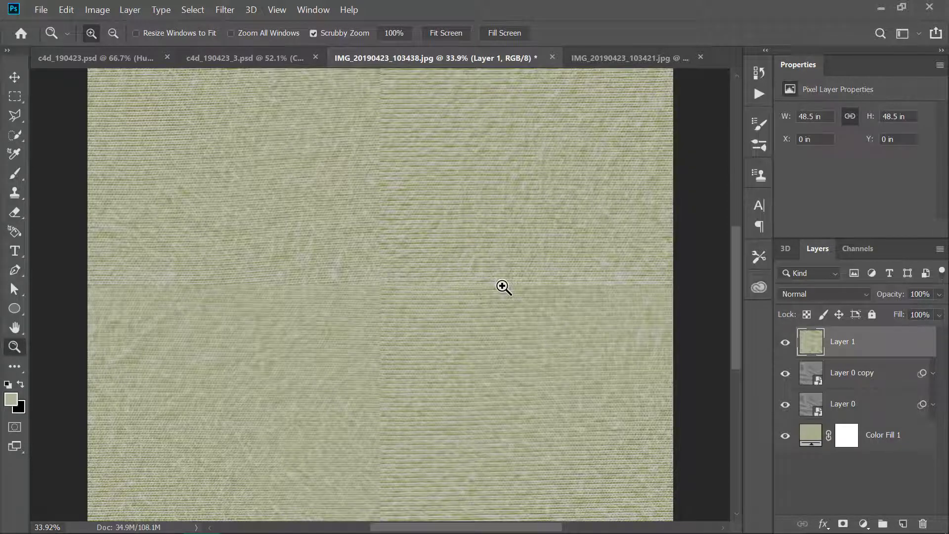
left_click_drag(428, 275, 411, 289)
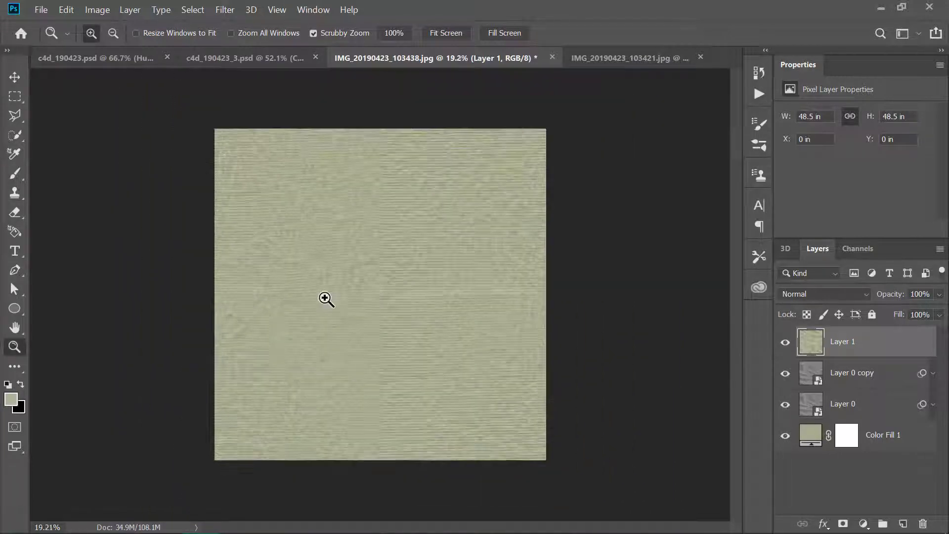
left_click(398, 298)
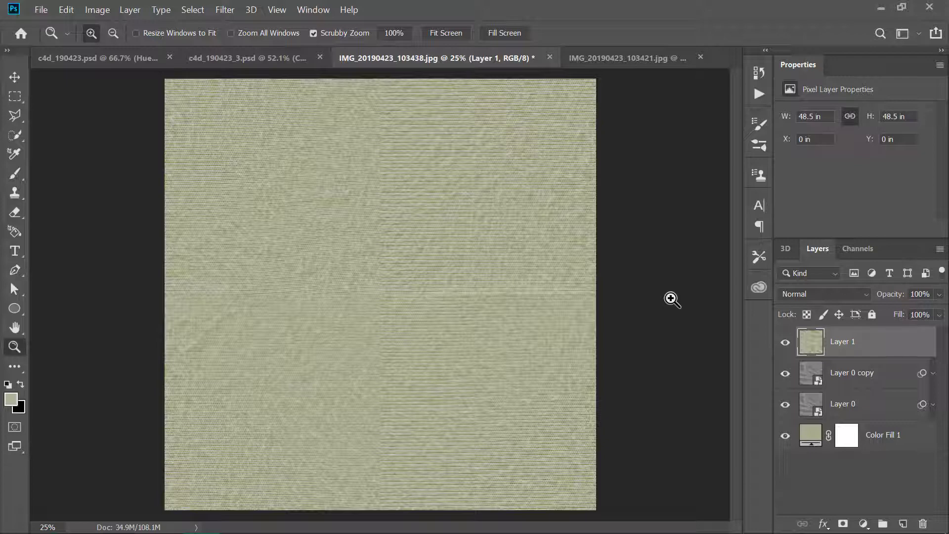
key("l")
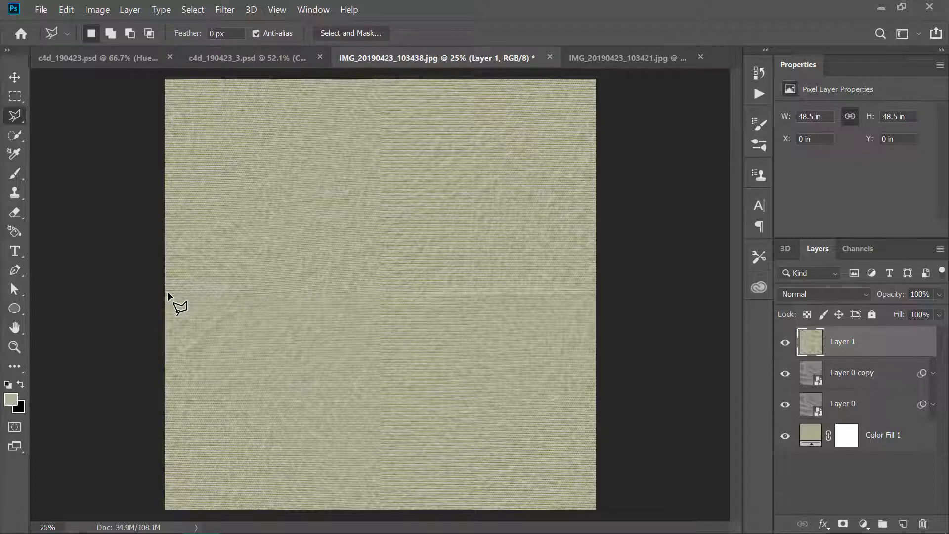
left_click(181, 262)
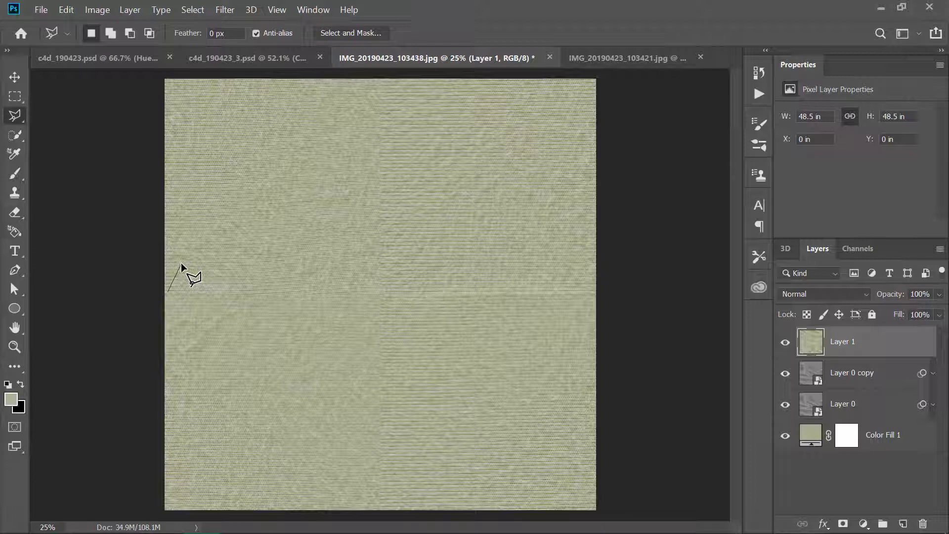
left_click(354, 262)
left_click(354, 121)
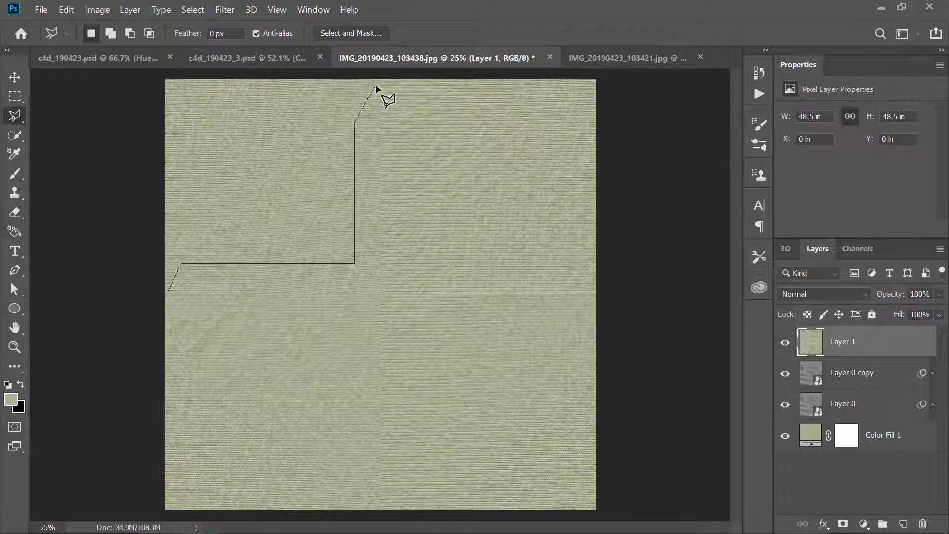
left_click(375, 85)
left_click(547, 252)
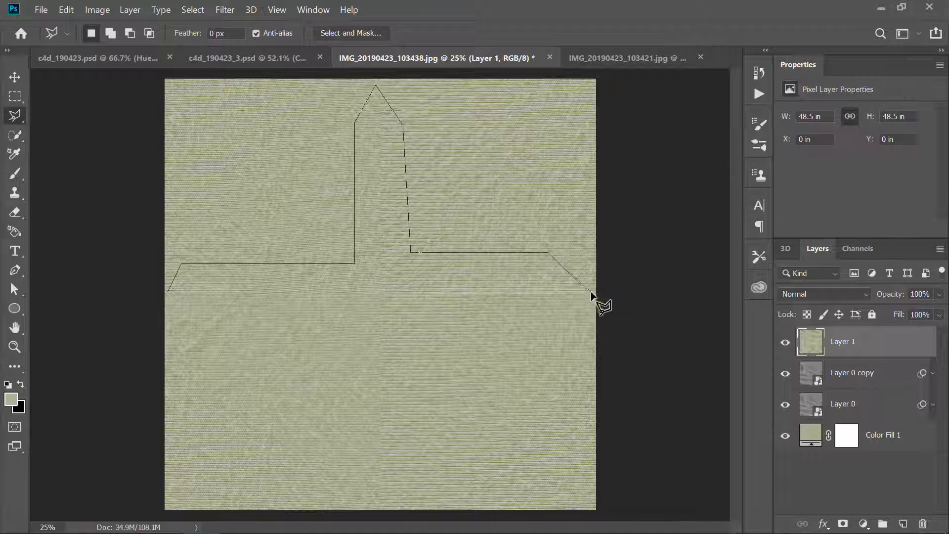
left_click(591, 292)
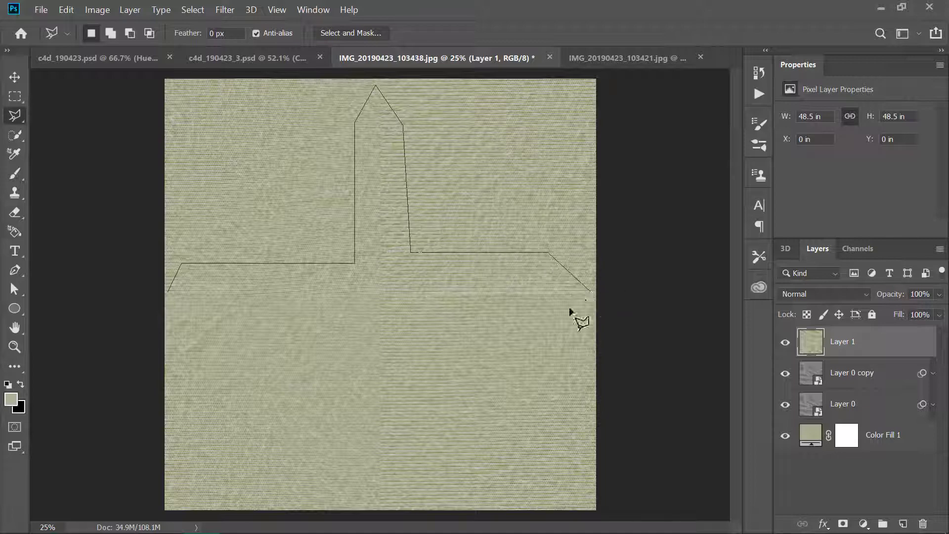
left_click(422, 329)
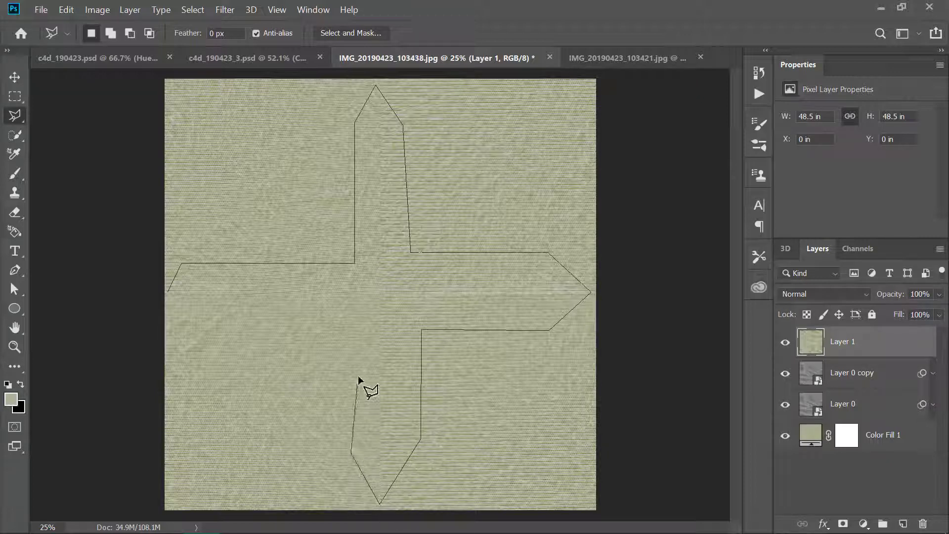
left_click(352, 337)
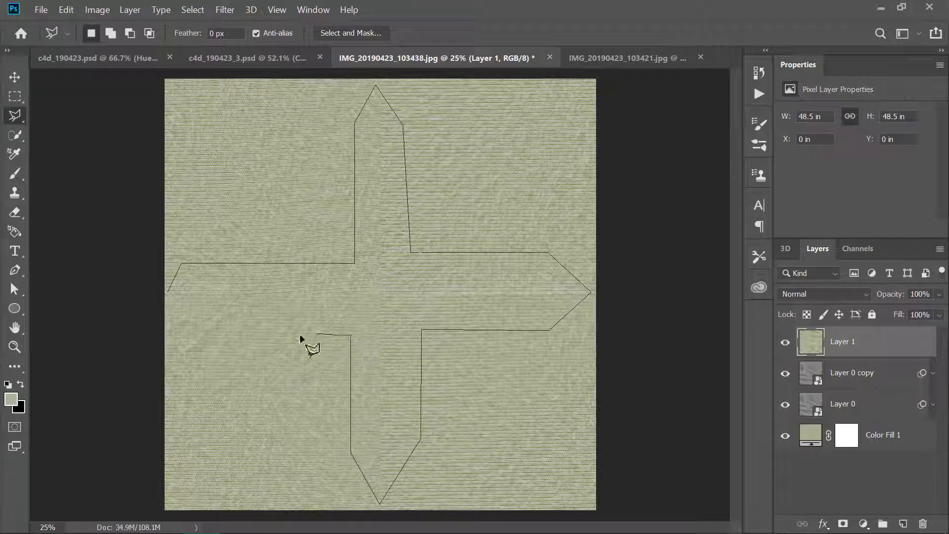
double_click(189, 330)
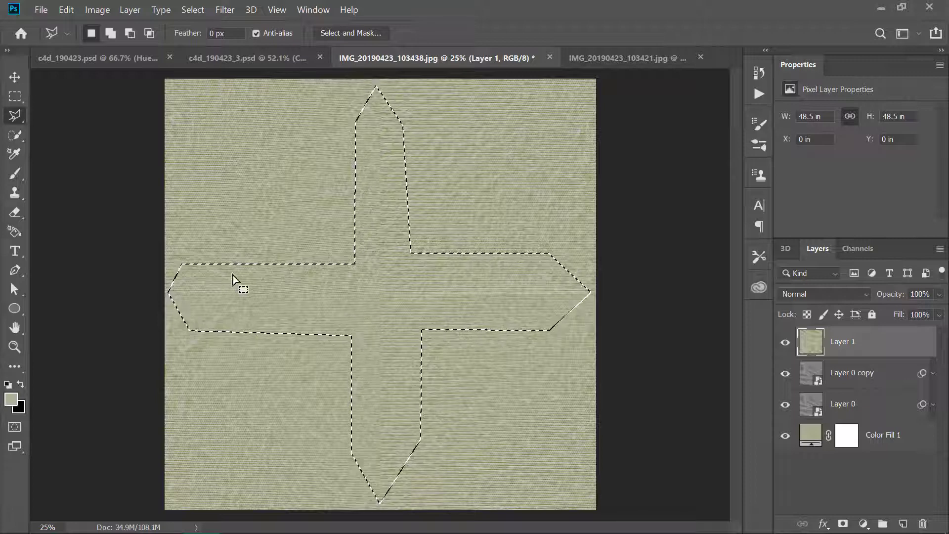
Try adding an area past the image's left edge to the cross selection's left arm, and undo that addition
key("shift")
left_click(210, 259)
left_click(138, 263)
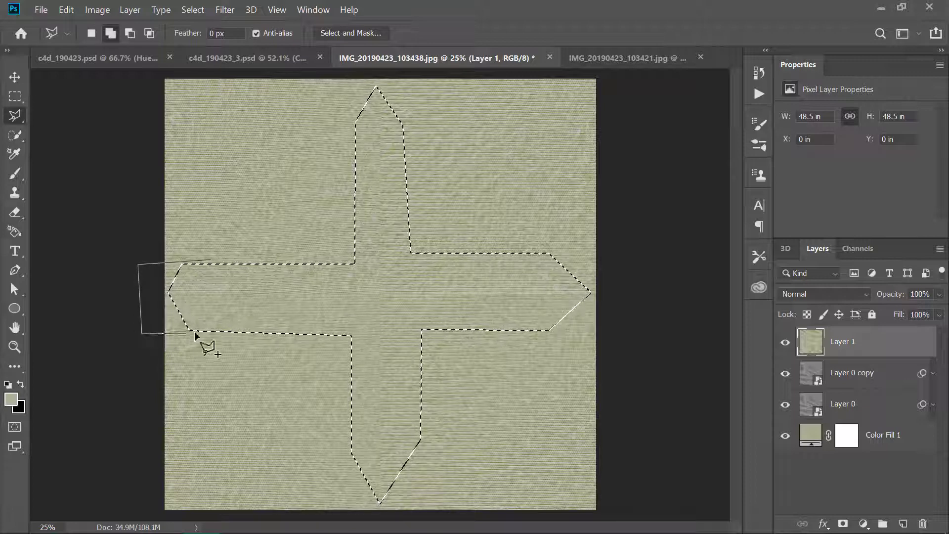
double_click(212, 297)
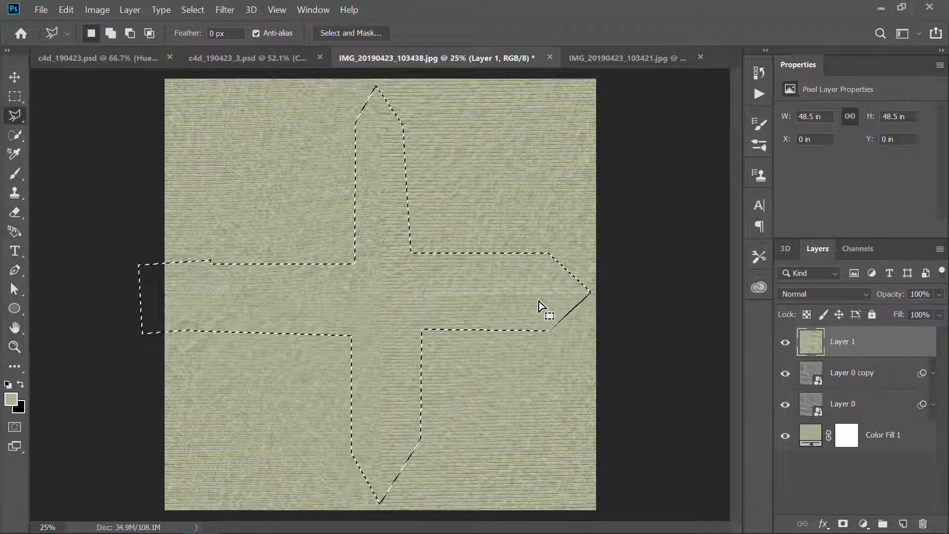
key("ctrl+z")
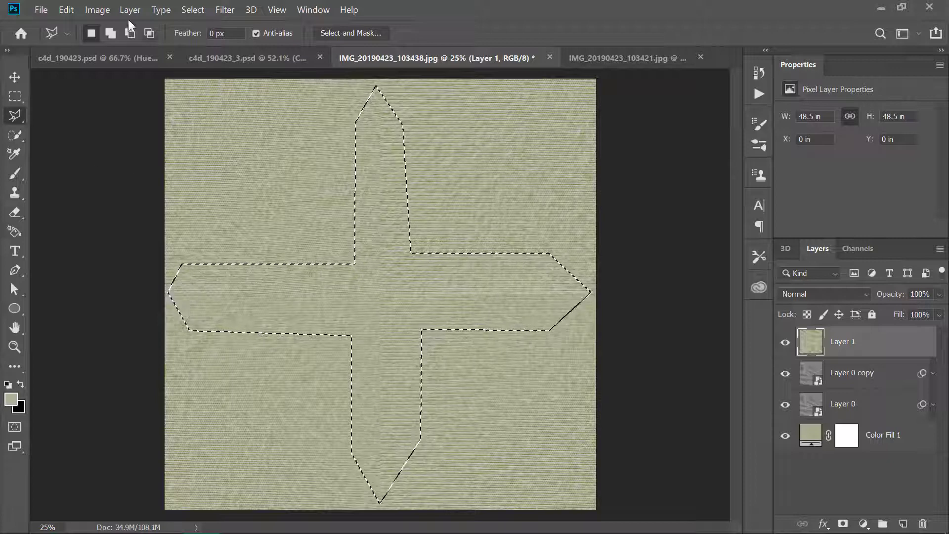
left_click(97, 10)
mouse_move(67, 11)
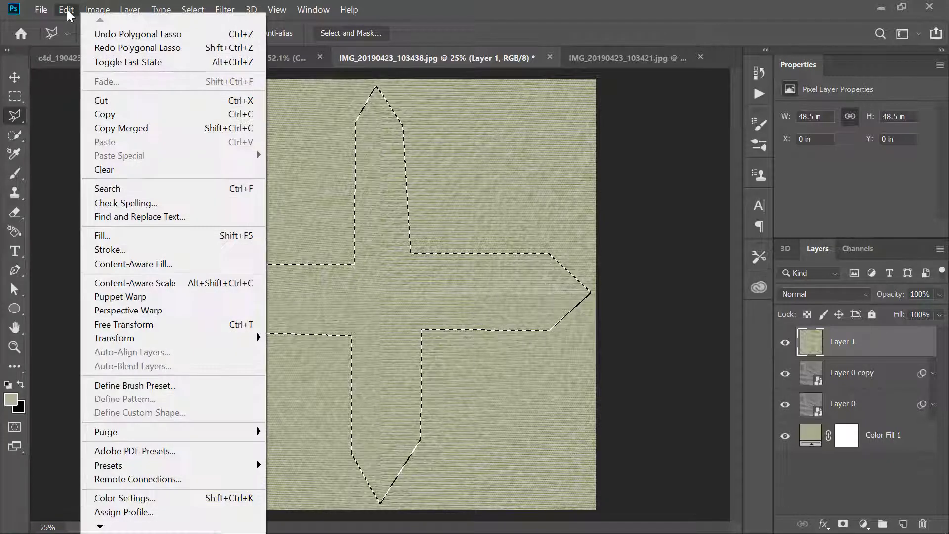
left_click(140, 236)
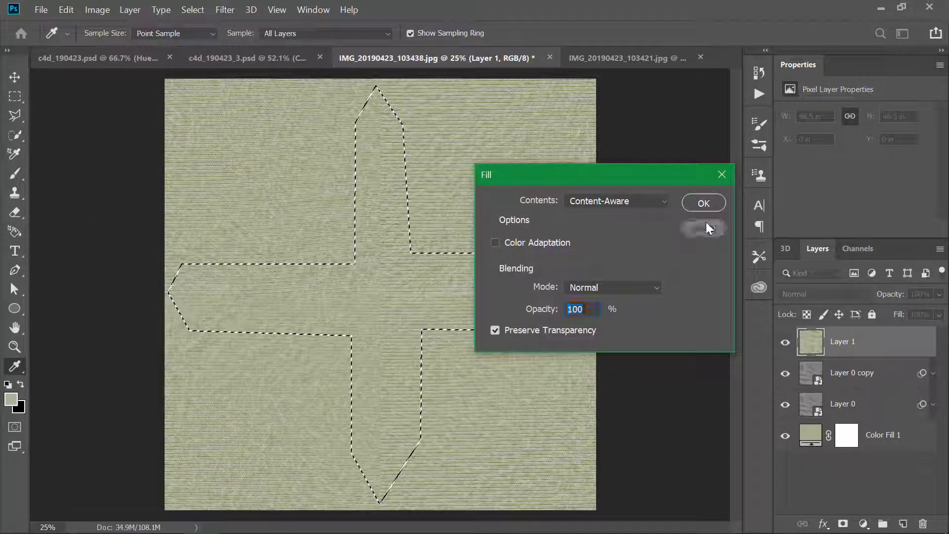
left_click(702, 223)
left_click(66, 9)
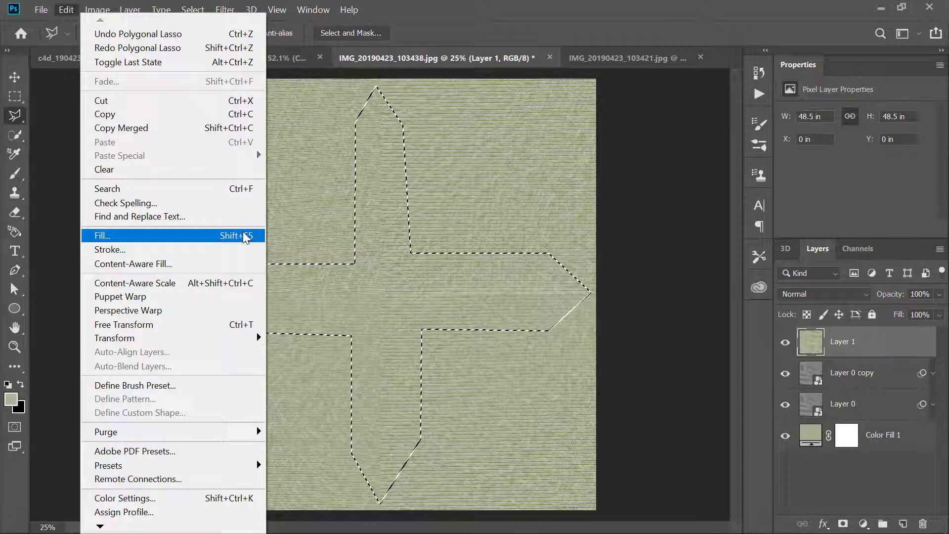
left_click(465, 245)
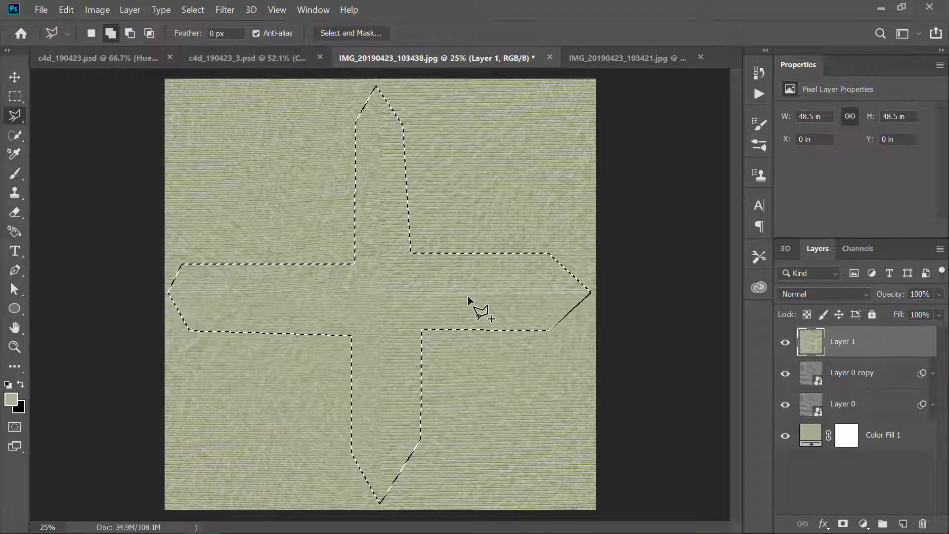
Fill the cross selection on Layer 1 with Content-Aware contents in Normal mode at 100% opacity, and deselect it
key("shift+F5")
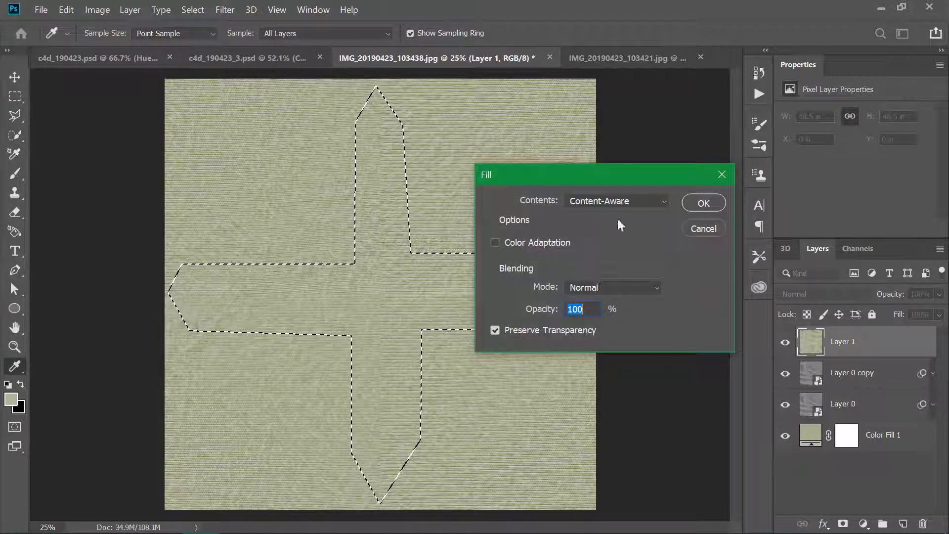
left_click(639, 198)
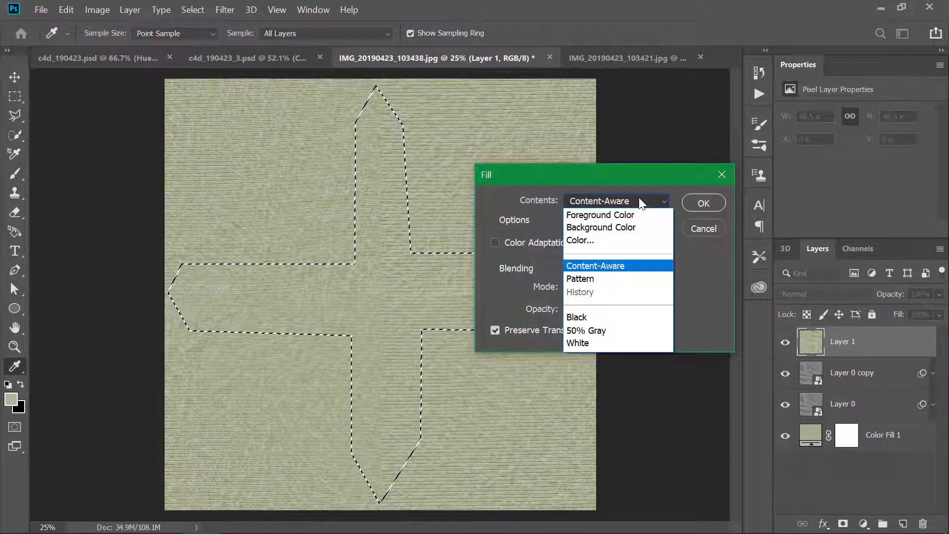
left_click(618, 265)
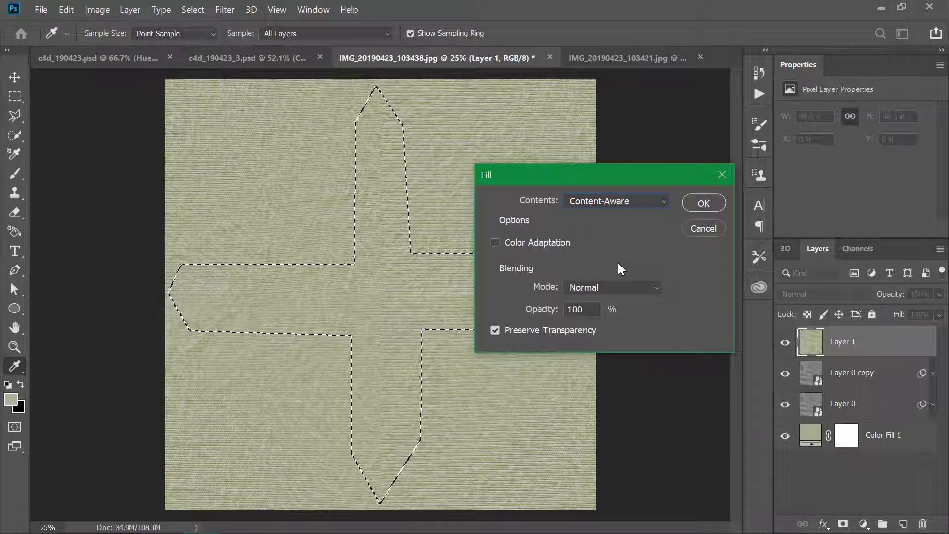
left_click(714, 204)
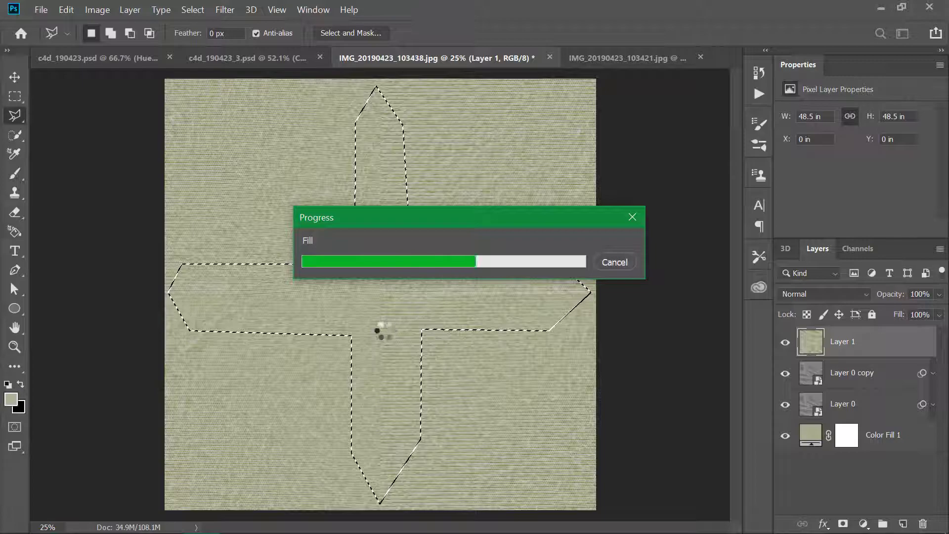
key("z")
mouse_move(473, 299)
left_mouse_down()
mouse_move(503, 299)
mouse_move(479, 310)
left_mouse_up()
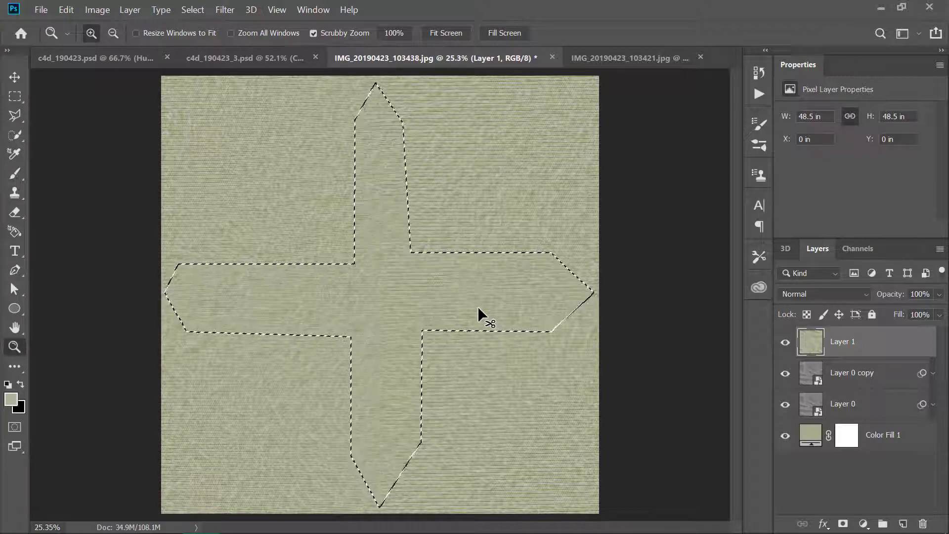
key("ctrl+d")
Inspect the filled seams close up and compare the whole fabric with Layer 1 hidden and shown
left_click_drag(397, 260, 445, 255)
left_click_drag(504, 247, 351, 244)
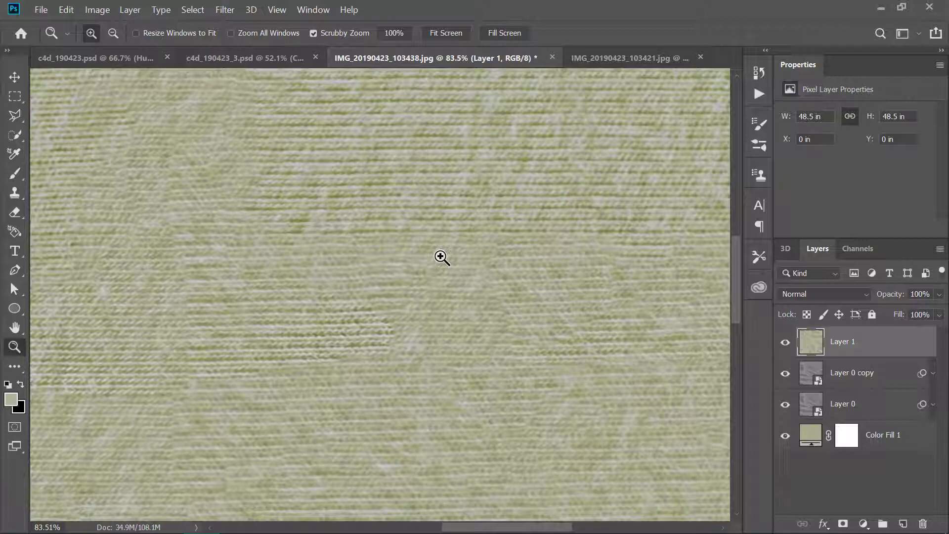
left_click_drag(440, 257, 371, 284)
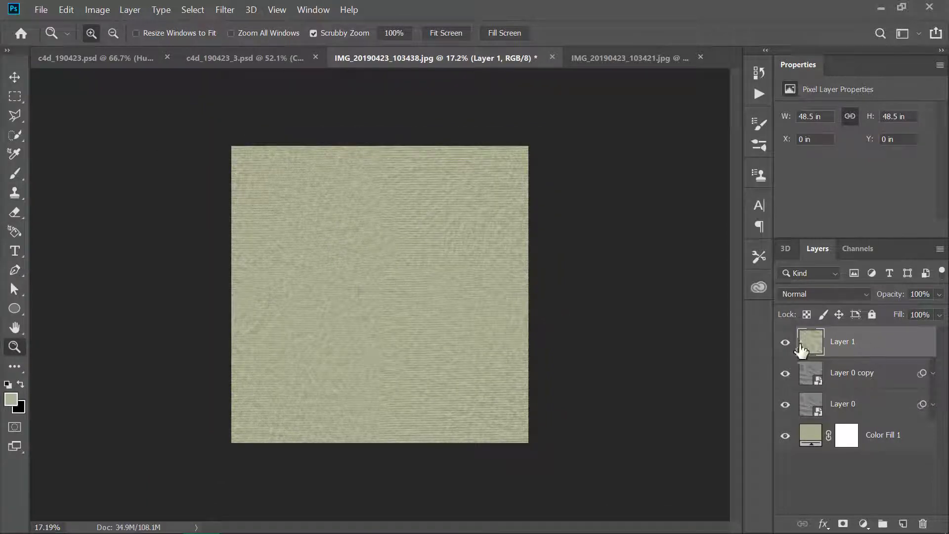
left_click(785, 342)
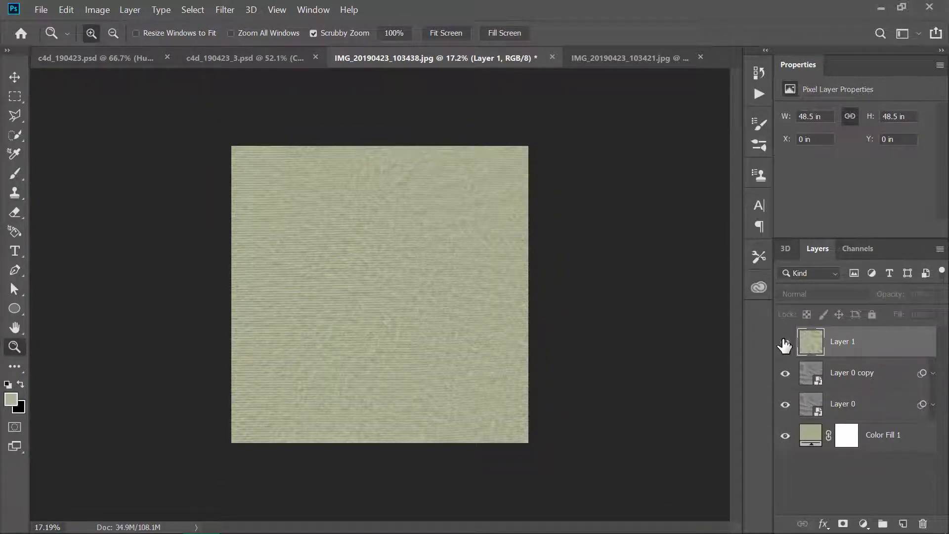
left_click(785, 342)
Copy the filled fabric onto a new layer above Layer 1 and undo Layer 1's Content-Aware fill
key("ctrl+a")
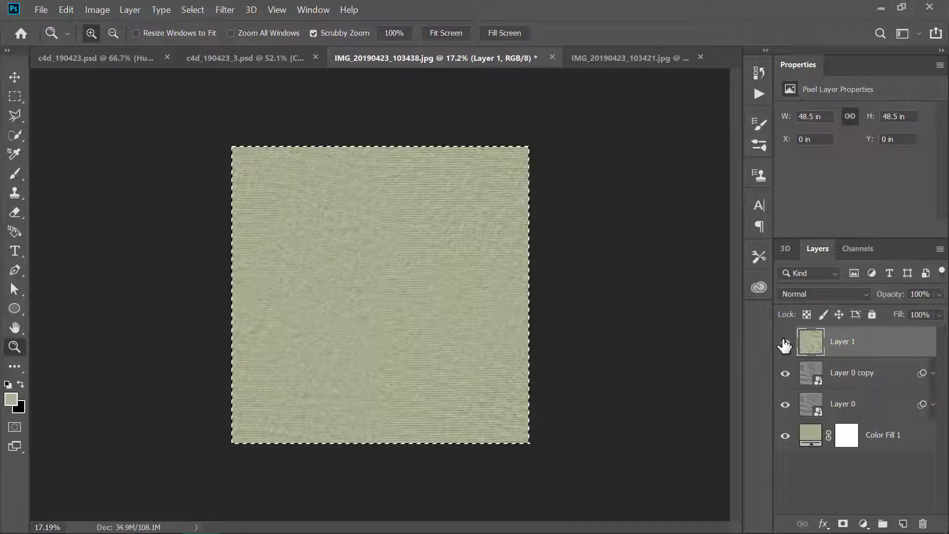
key("ctrl+z")
key("ctrl+z")
key("ctrl+z")
key("ctrl+z")
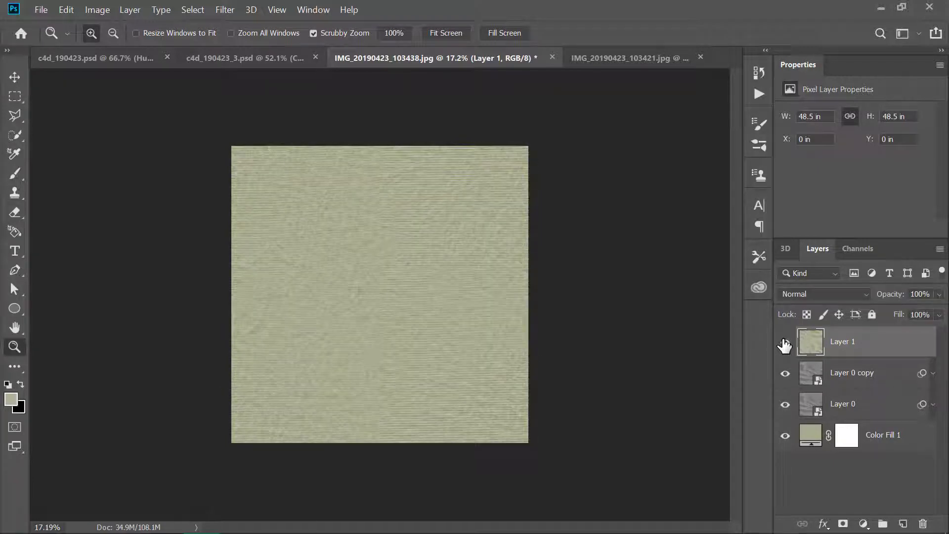
key("ctrl+j")
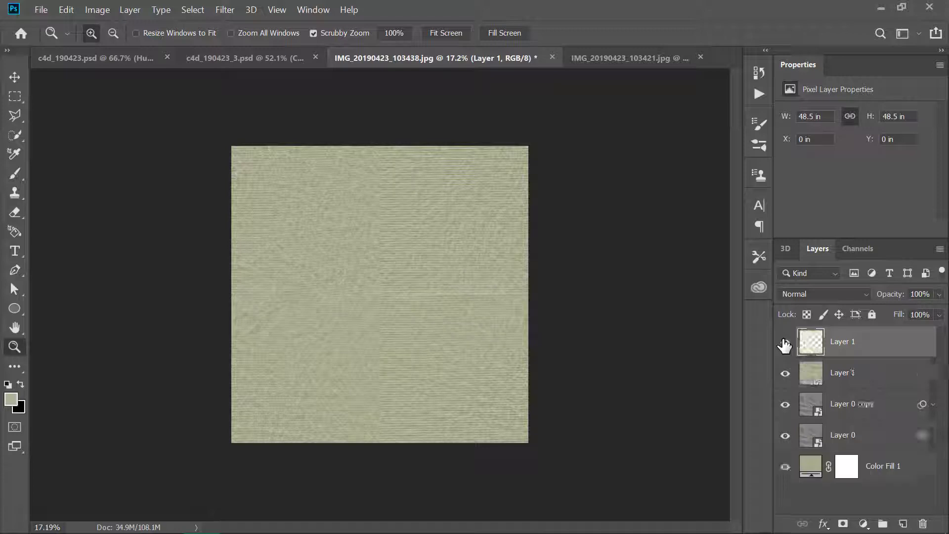
Compare the fabric with Layer 2 hidden and shown, and examine the filled seams close up
left_click(786, 345)
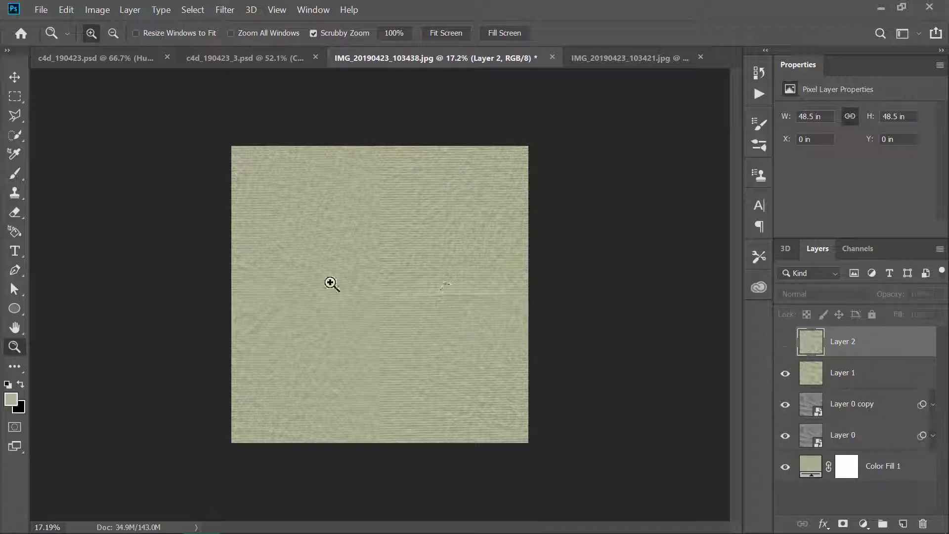
left_click(786, 343)
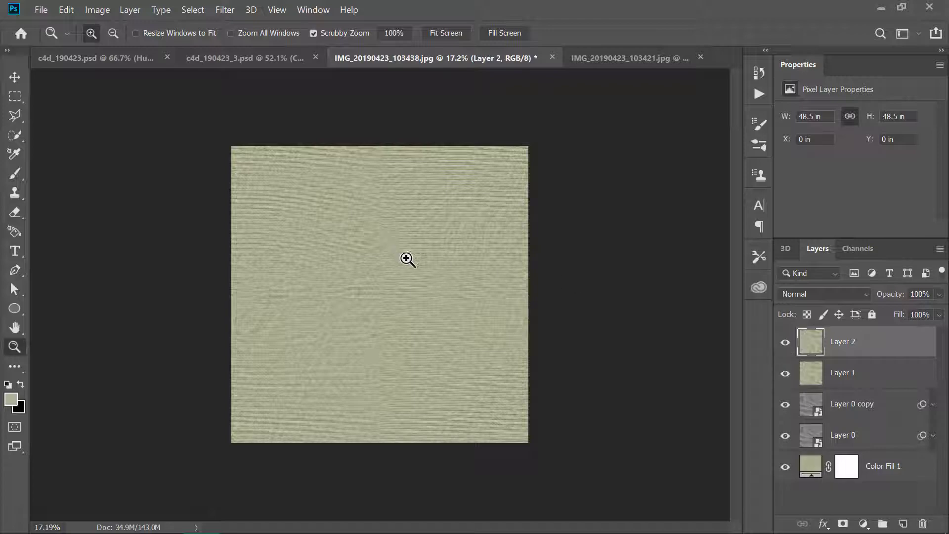
left_click_drag(417, 285, 484, 277)
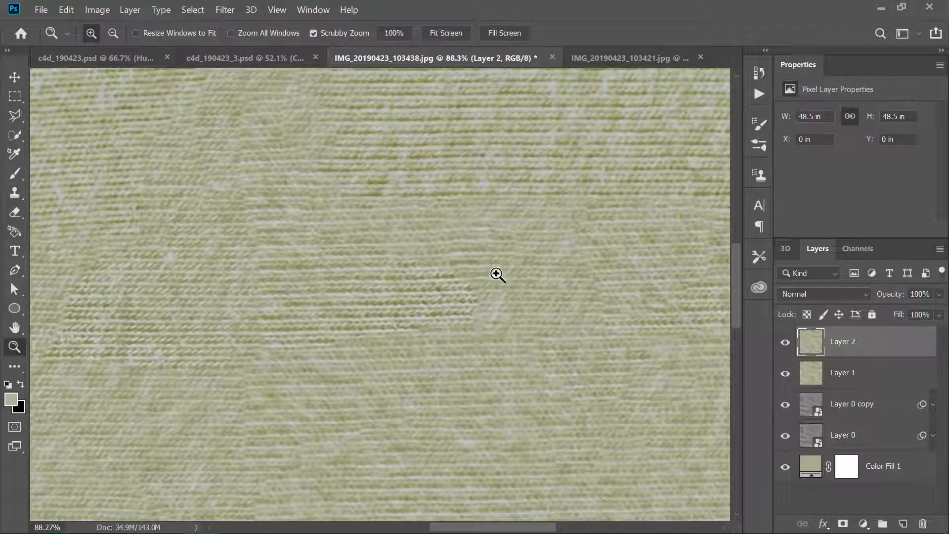
left_click_drag(498, 275, 449, 281)
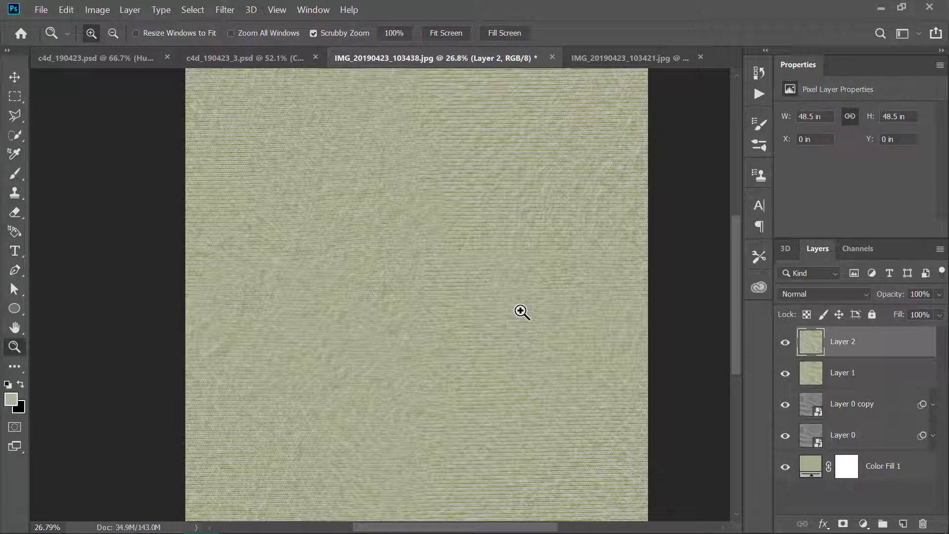
Switch to File Explorer, view fabric_pattern_normal.png from the 01_general folder as a reference, and return to Photoshop
key("alt+Tab")
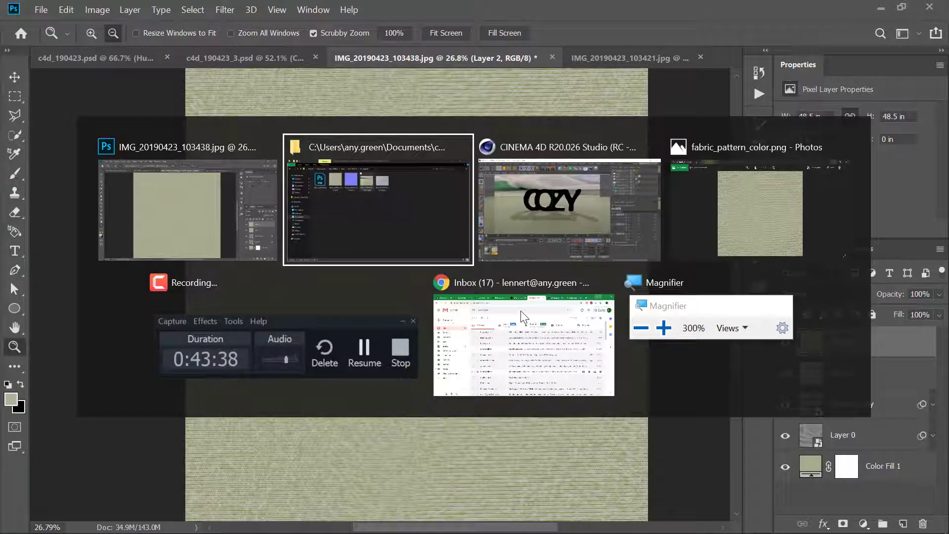
left_click(410, 201)
left_click(336, 126)
double_click(336, 126)
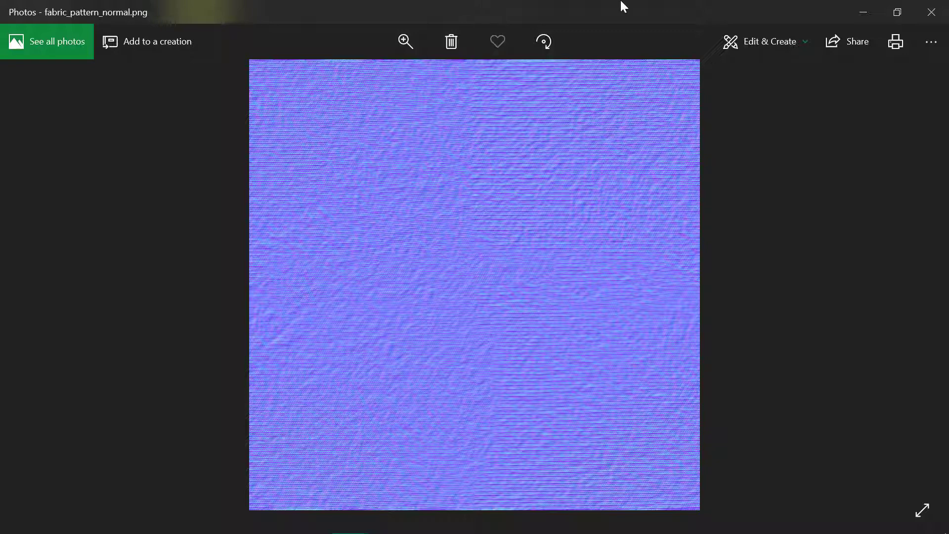
left_click(870, 10)
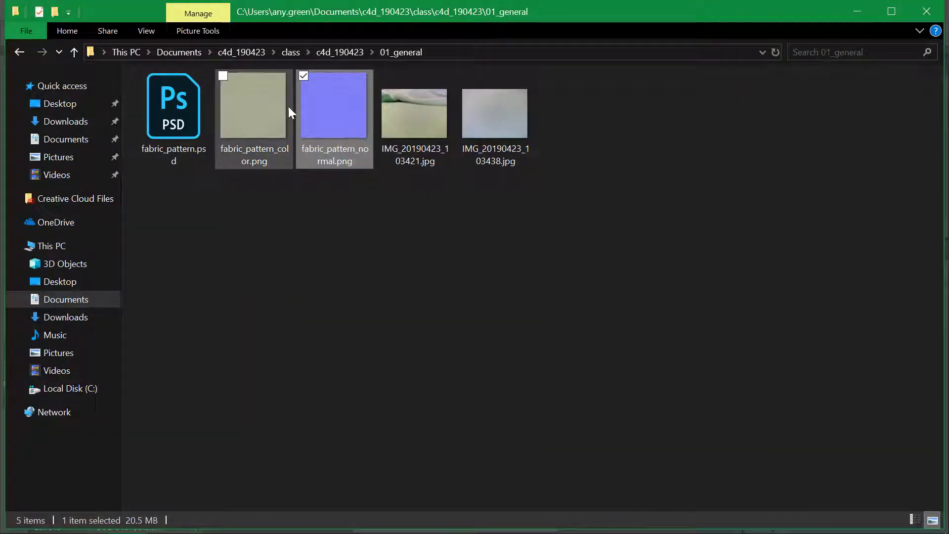
double_click(318, 106)
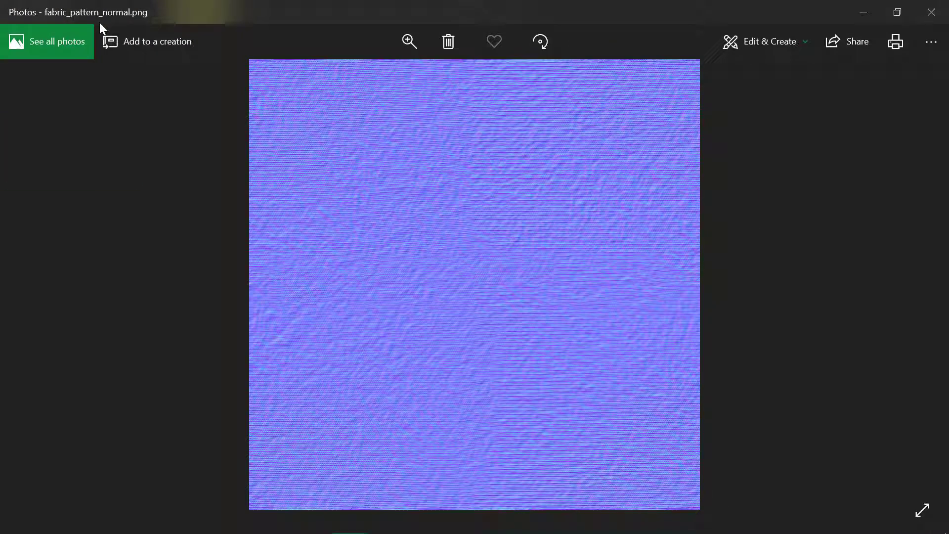
left_click(931, 42)
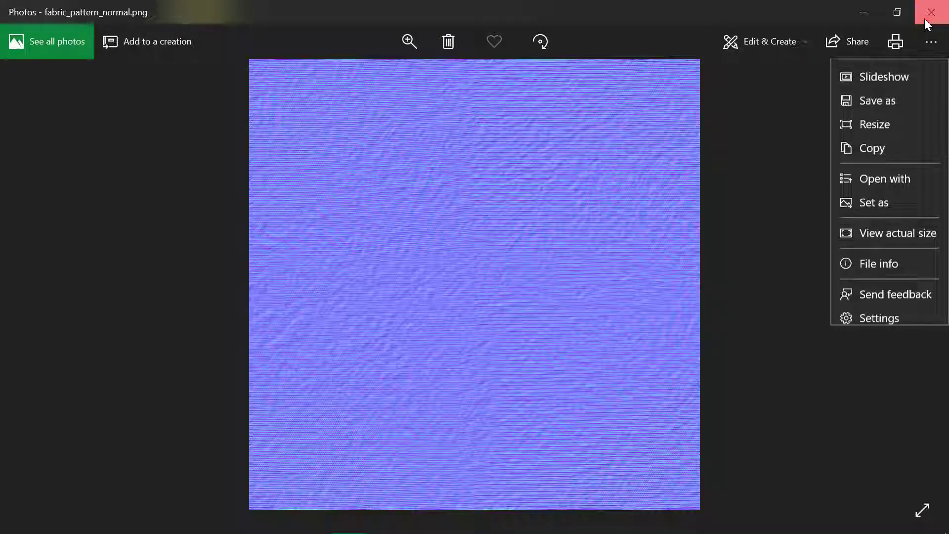
left_click(931, 12)
left_click(858, 11)
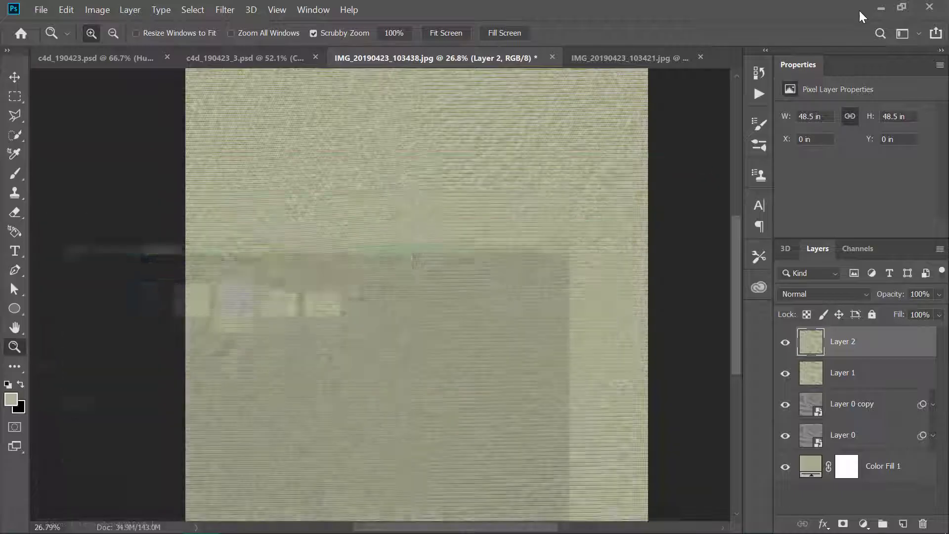
Convert Layer 2 to a smart object
left_click_drag(647, 193, 500, 292)
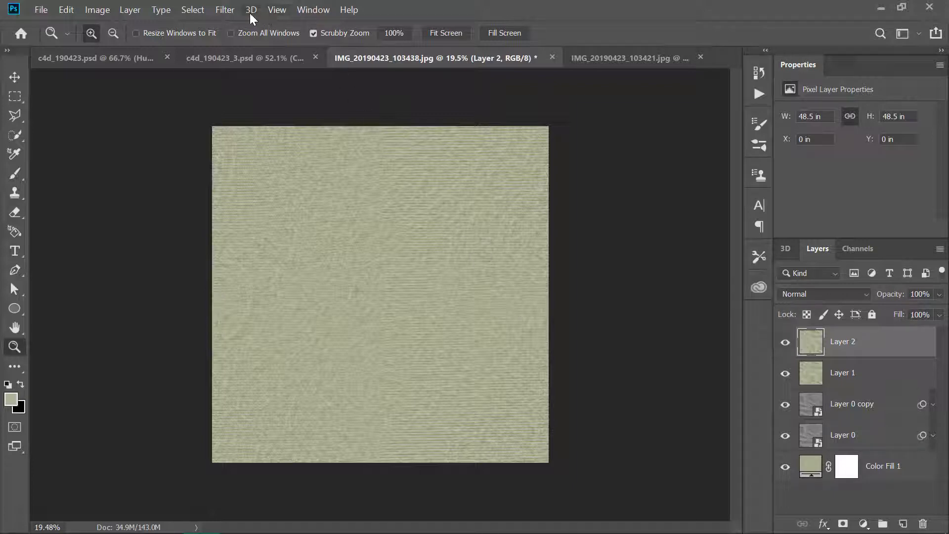
left_click(223, 10)
mouse_move(273, 152)
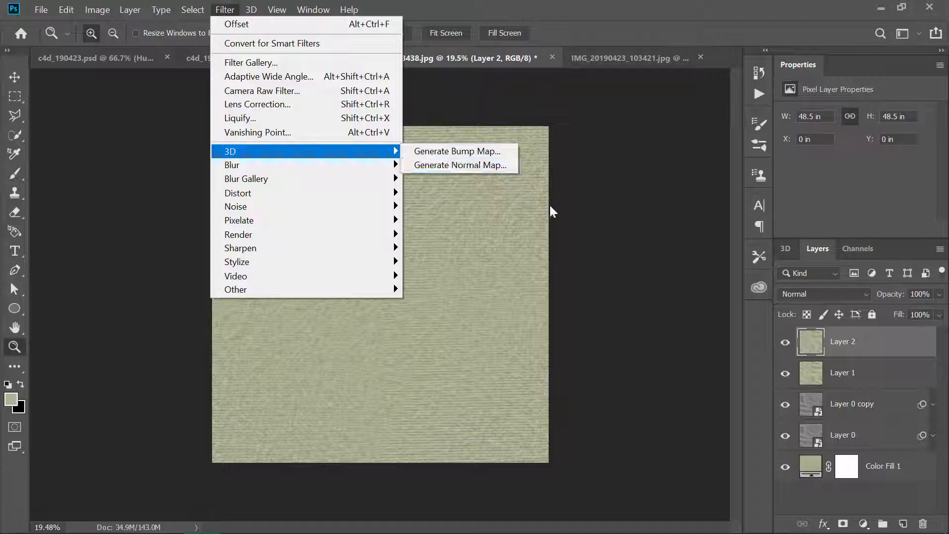
left_click(901, 355)
right_click(896, 350)
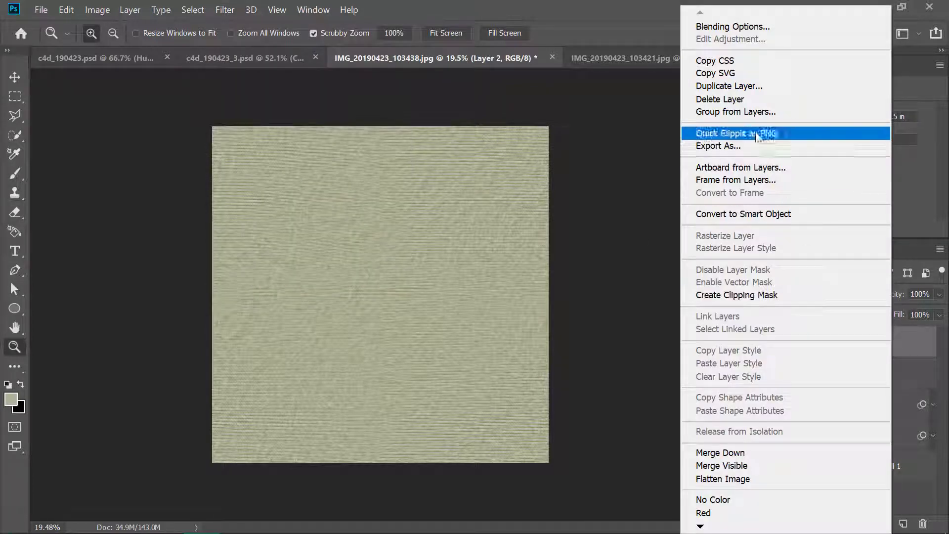
left_click(768, 217)
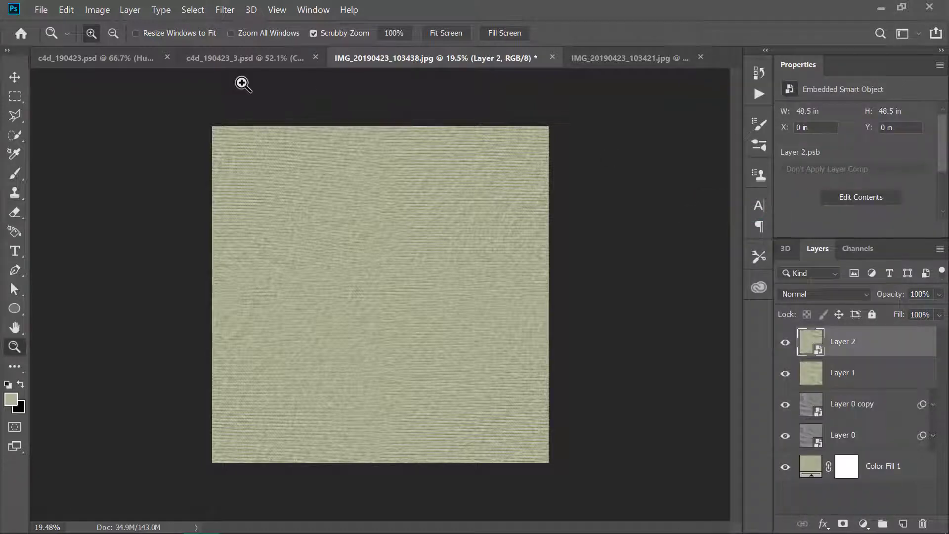
Start Generate Normal Map on Layer 2 and preview it on an enlarged Cube
left_click(226, 10)
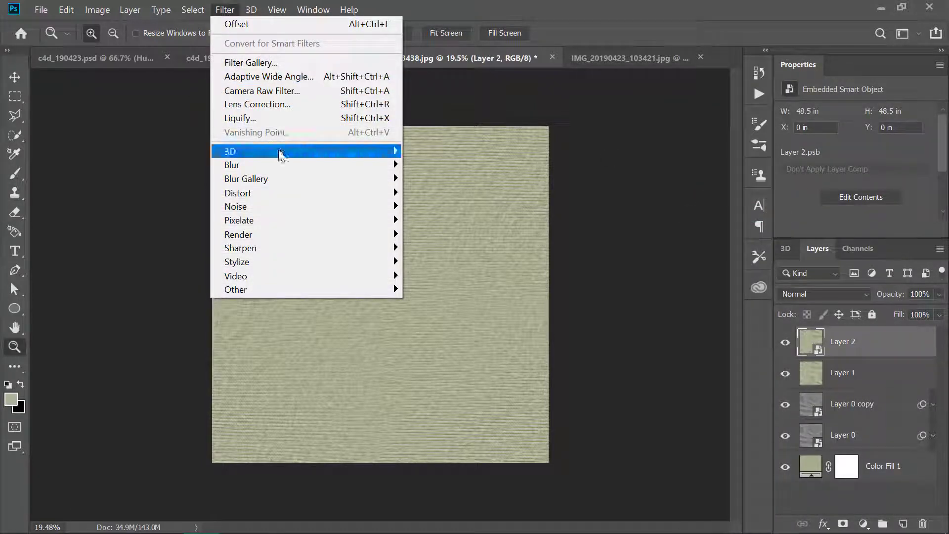
left_click(442, 163)
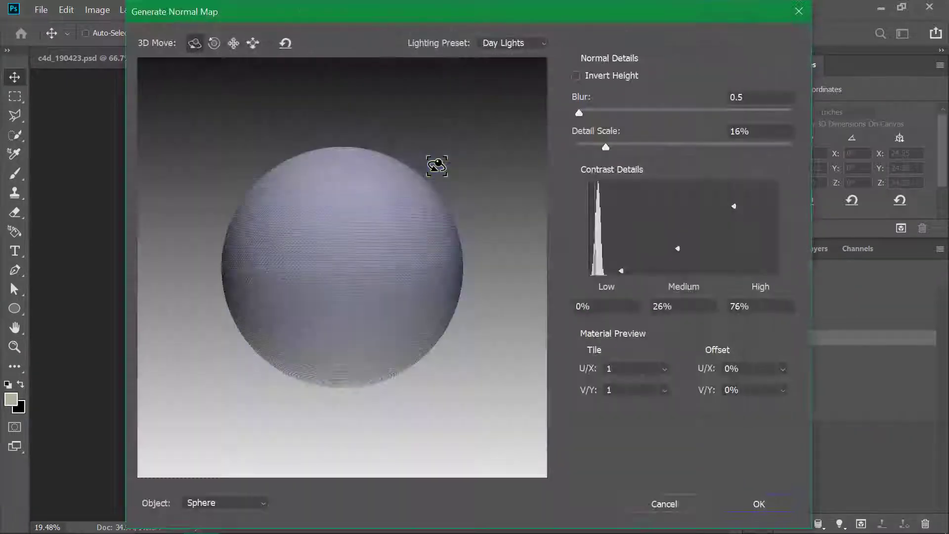
left_click_drag(437, 166, 360, 243)
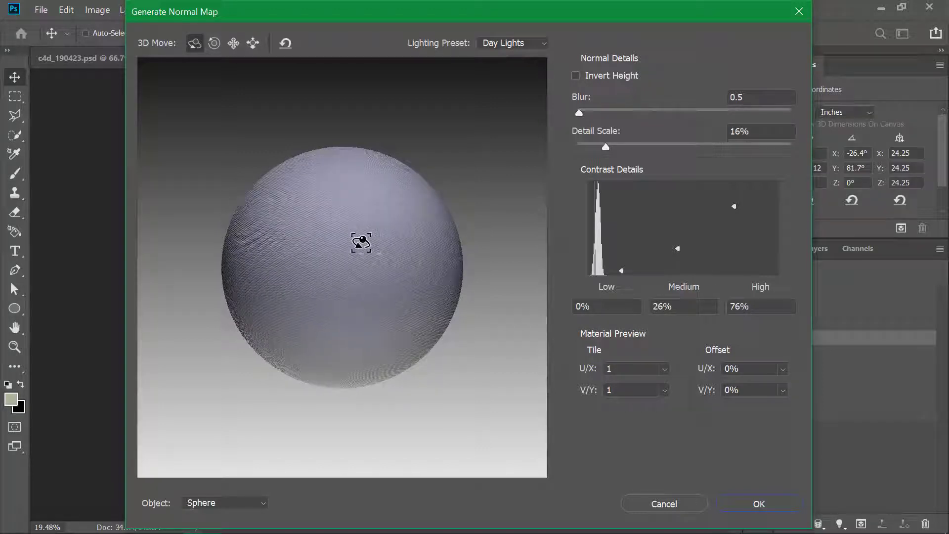
left_click(221, 501)
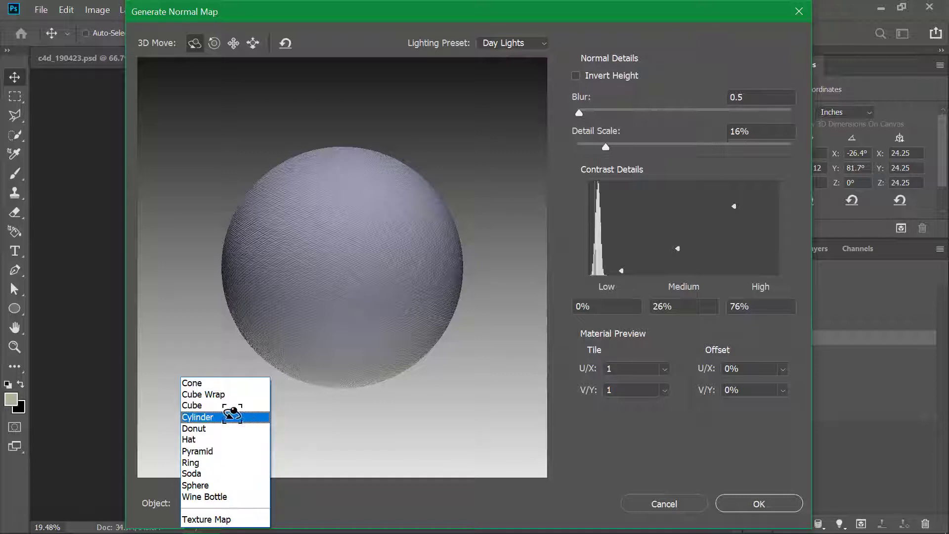
left_click(232, 406)
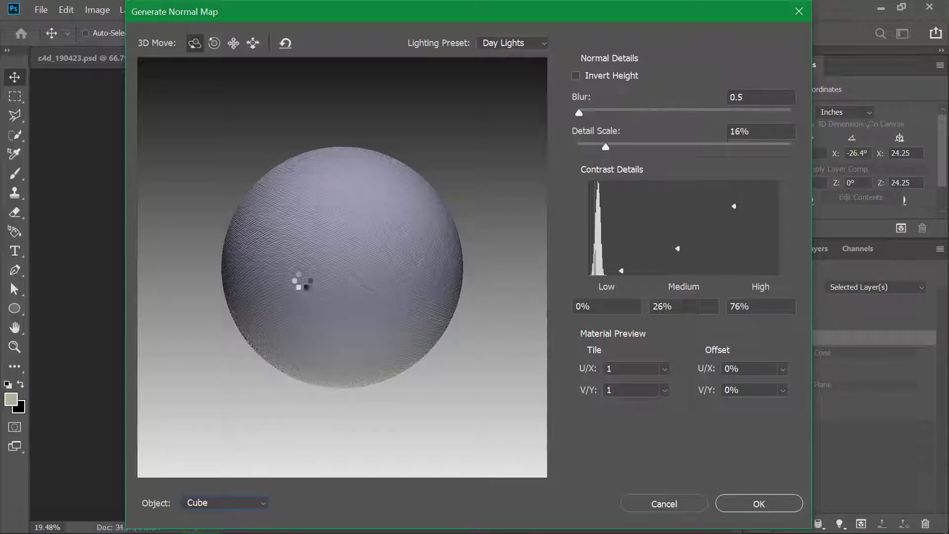
mouse_move(374, 272)
left_mouse_down()
mouse_move(358, 276)
mouse_move(394, 278)
mouse_move(369, 276)
mouse_move(385, 269)
left_mouse_up()
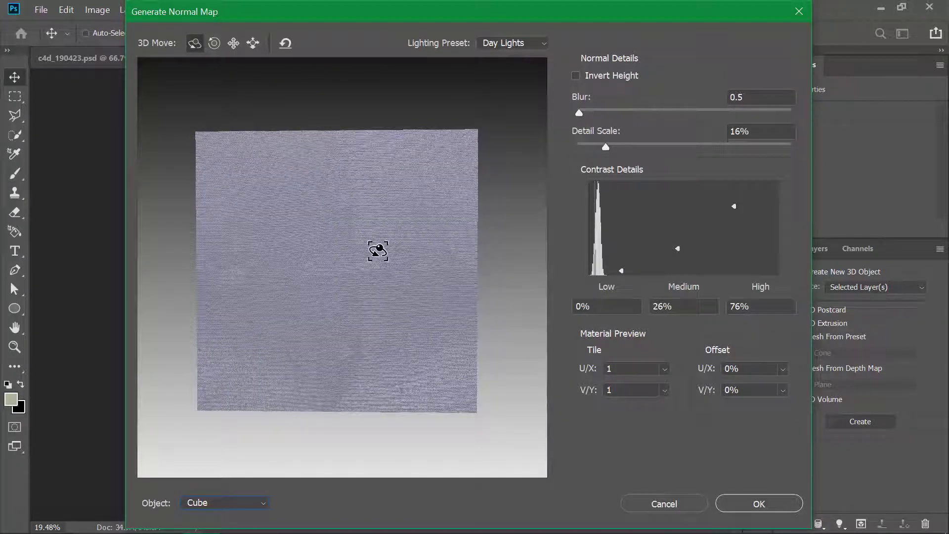
left_click(253, 43)
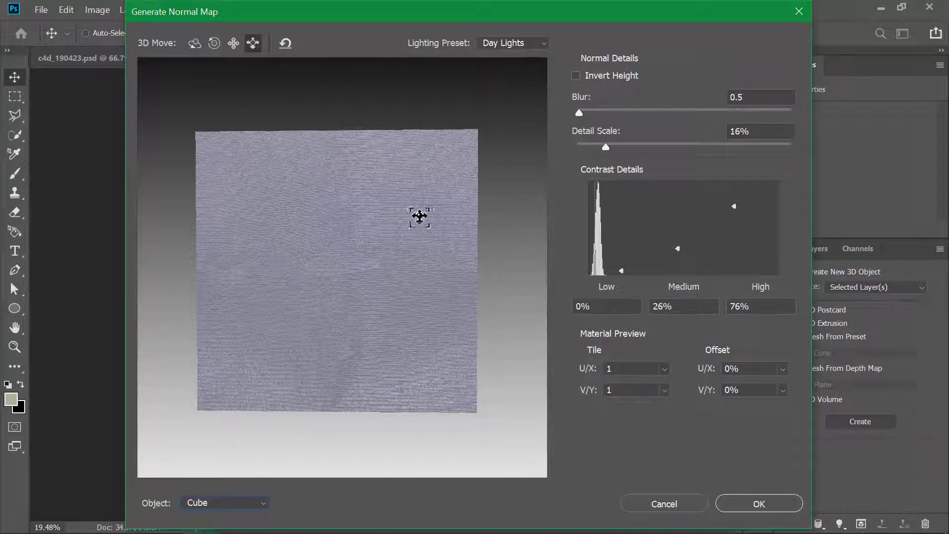
left_click_drag(420, 213, 419, 277)
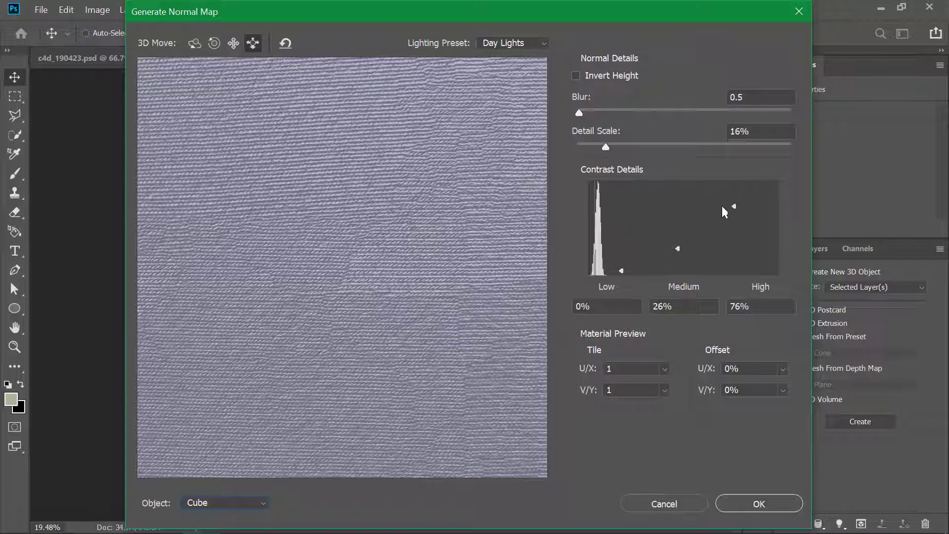
Try normal map contrast details with Medium at 67% and High at 18%
left_click_drag(734, 206, 728, 254)
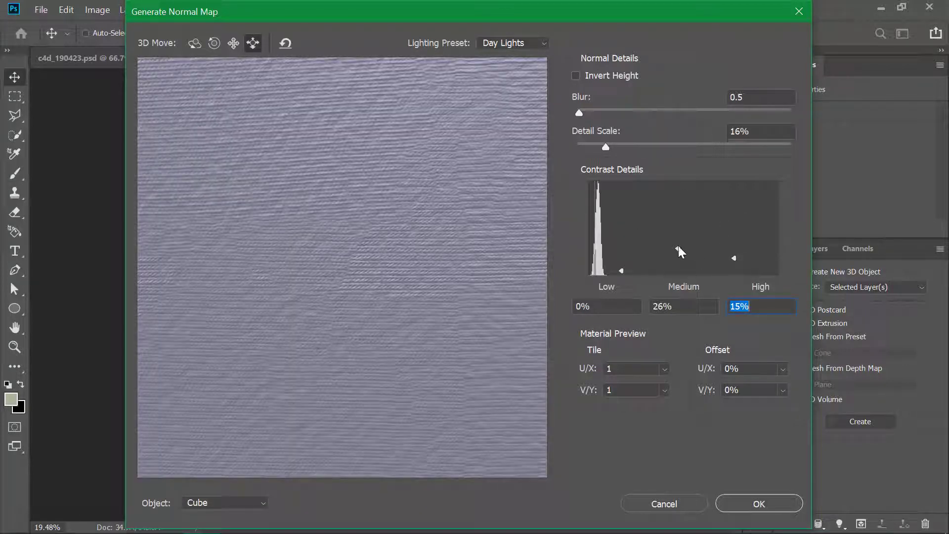
left_click_drag(678, 248, 679, 246)
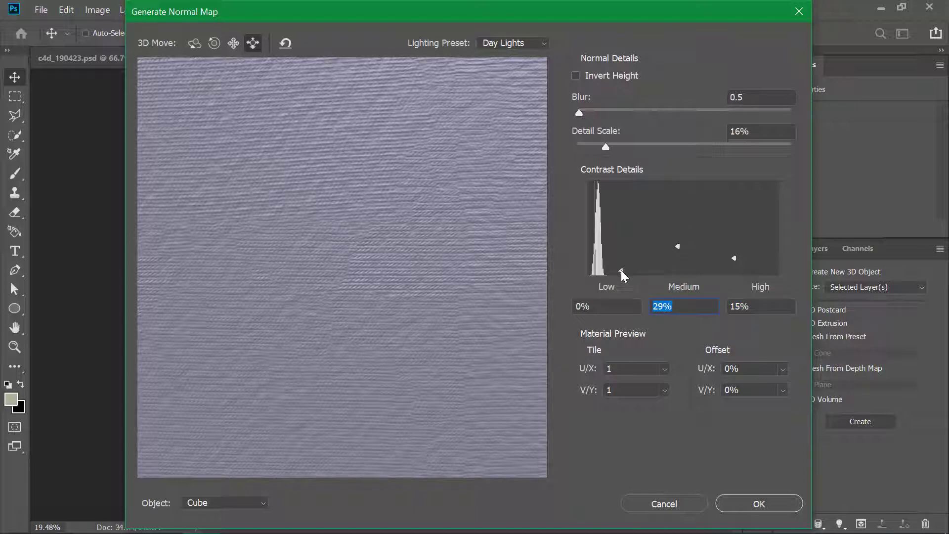
left_click_drag(678, 247, 678, 215)
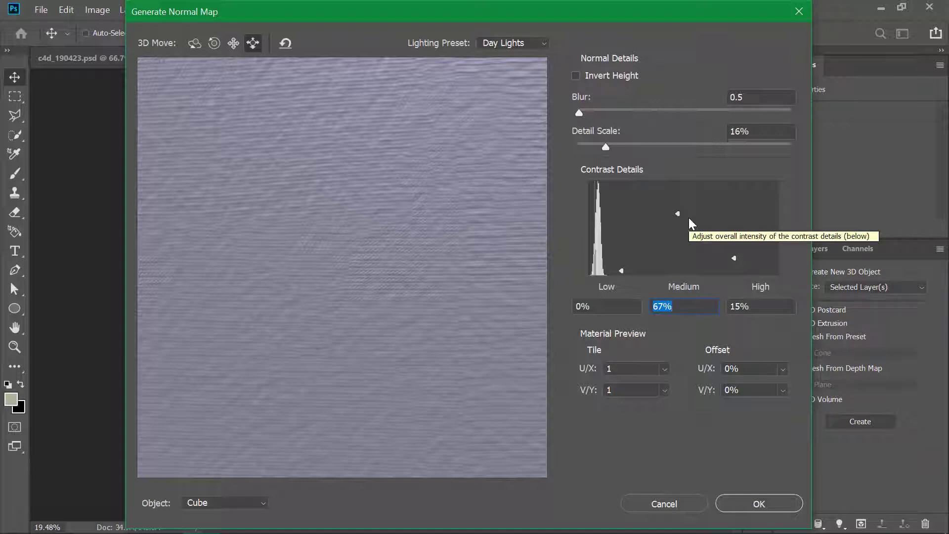
left_click_drag(732, 259, 735, 254)
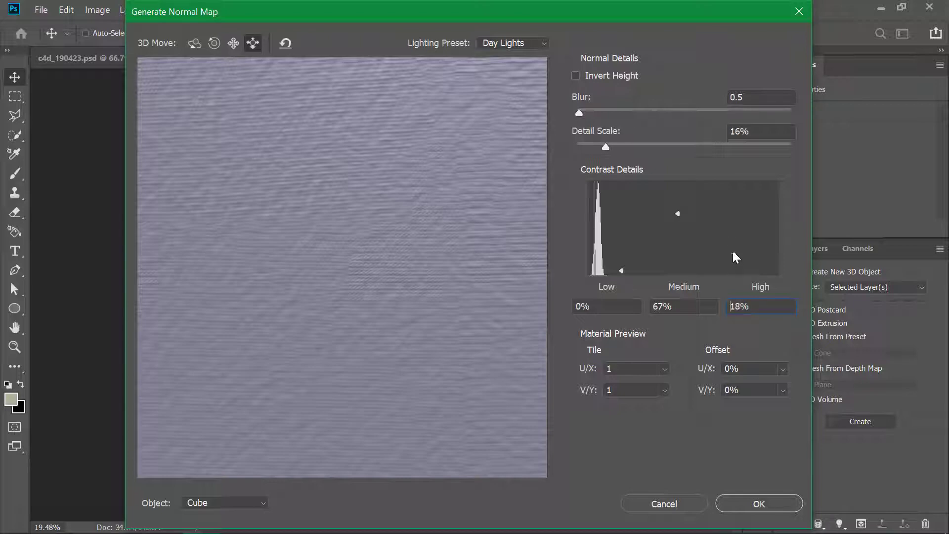
Set the normal map's contrast details to 32% Medium and 66% High, and apply the filter to Layer 2
left_click(734, 214)
left_click(678, 243)
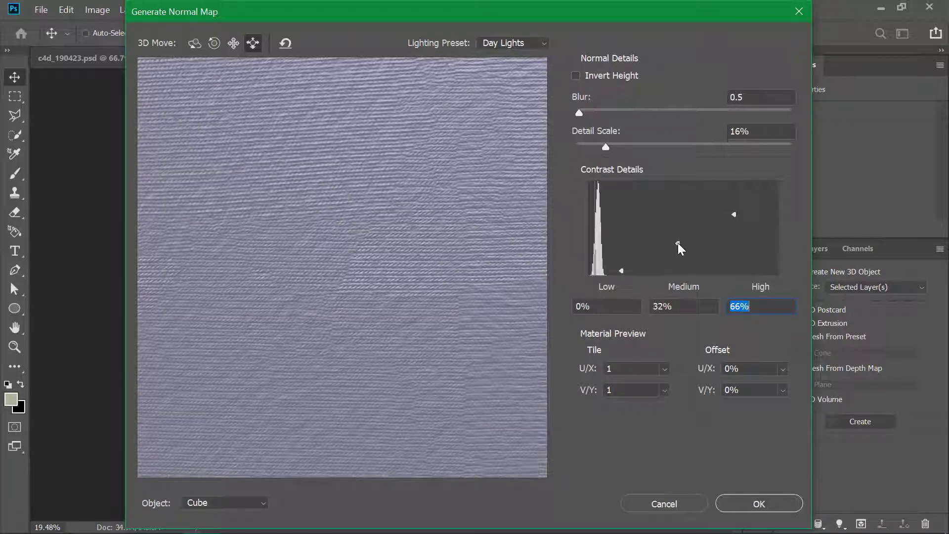
left_click(678, 244)
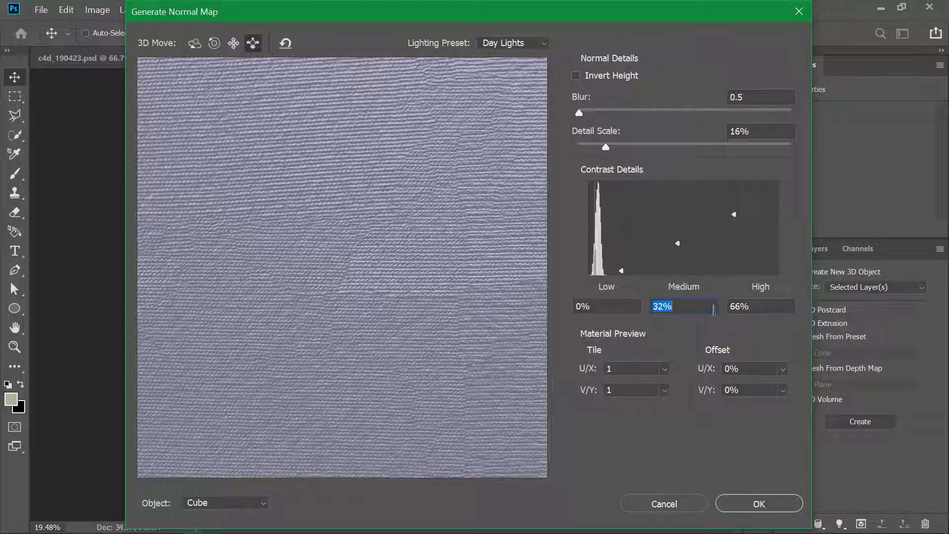
left_click(756, 503)
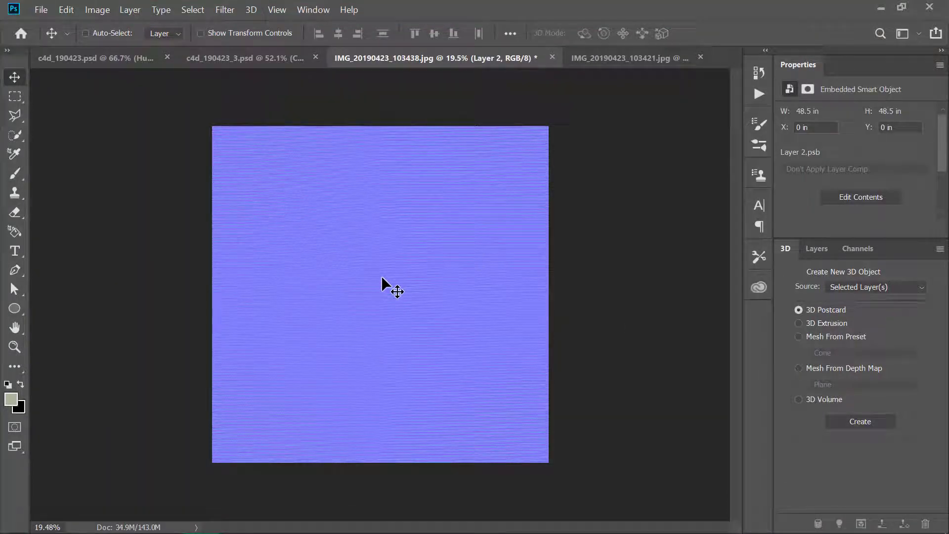
key("z")
left_click(441, 239)
left_click_drag(442, 238, 403, 237)
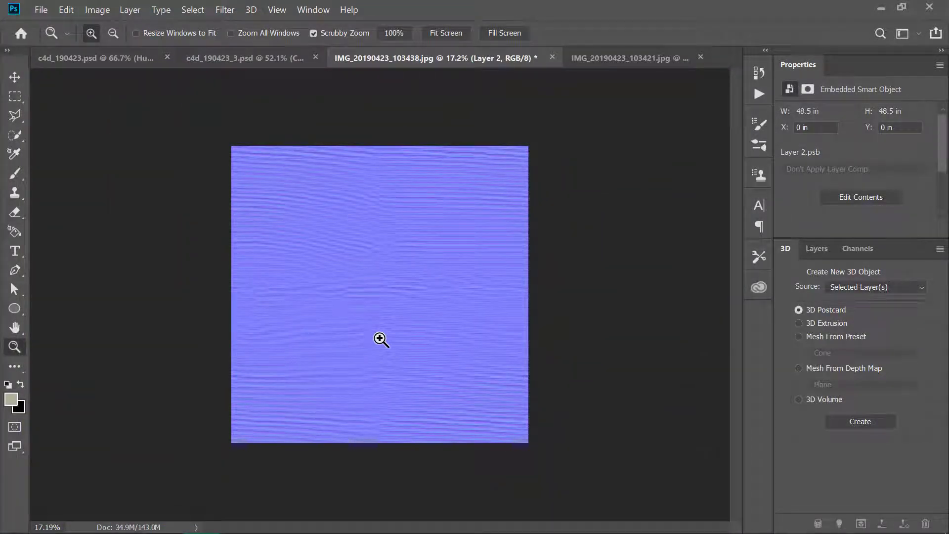
Switch to Cinema 4D, create a new material and open it in the Material Editor
left_click(879, 10)
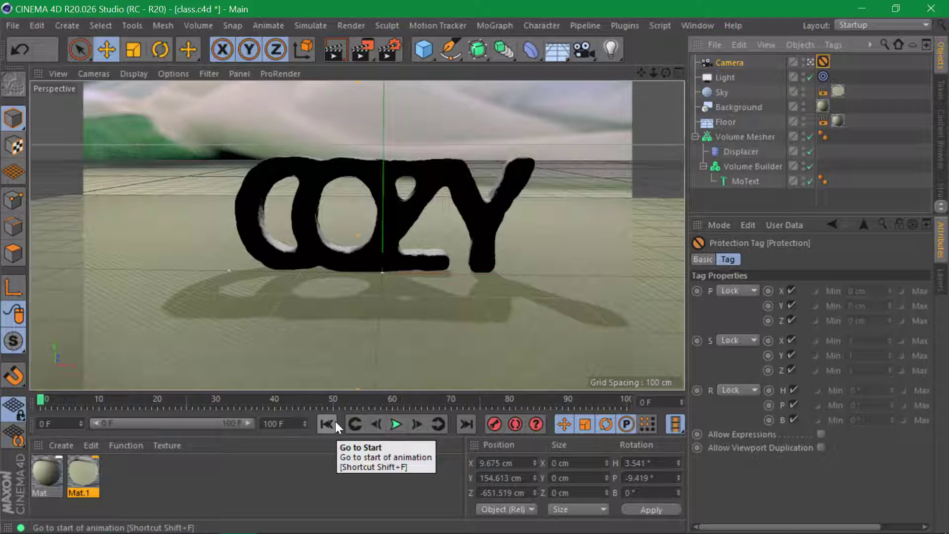
double_click(239, 479)
double_click(59, 475)
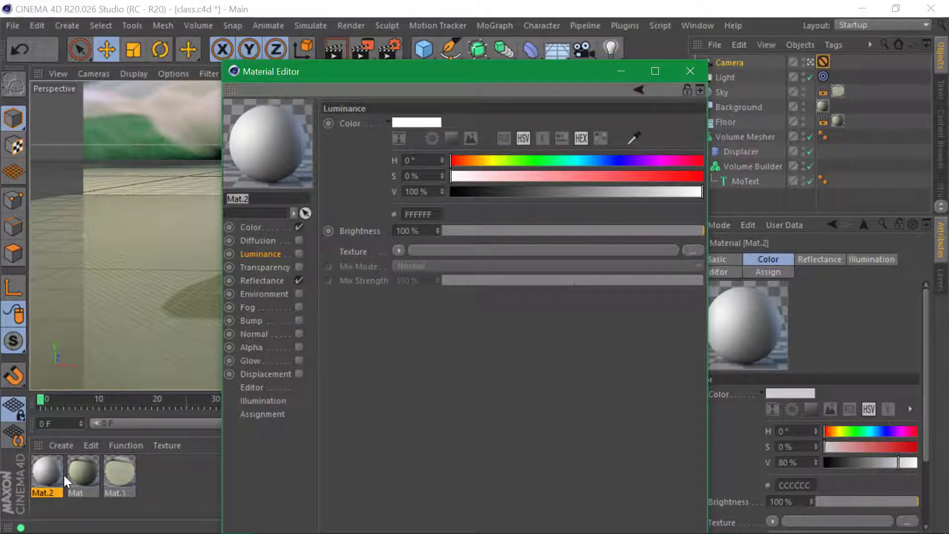
Load fabric_pattern_color.png as the Color channel texture of Mat.2, declining to copy the image to the project location
left_click(253, 229)
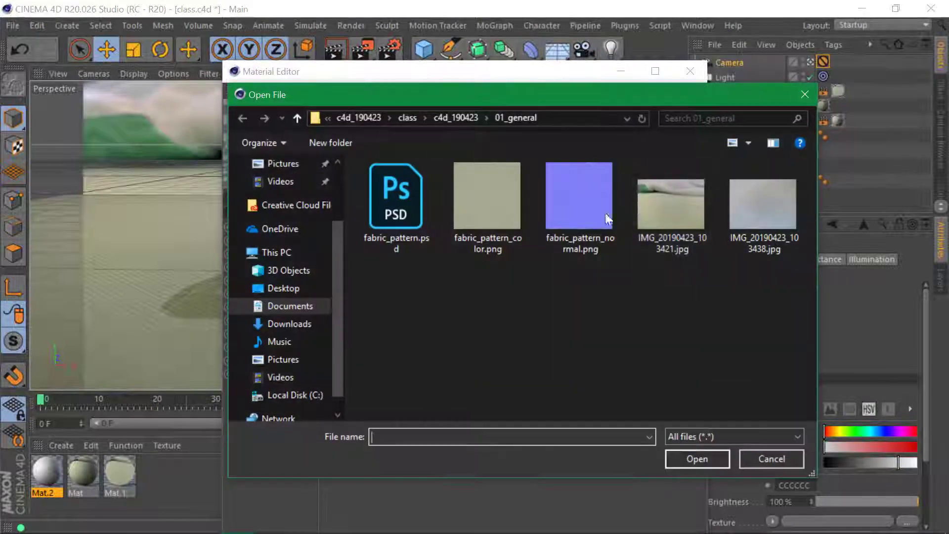
left_click(505, 180)
left_click(697, 459)
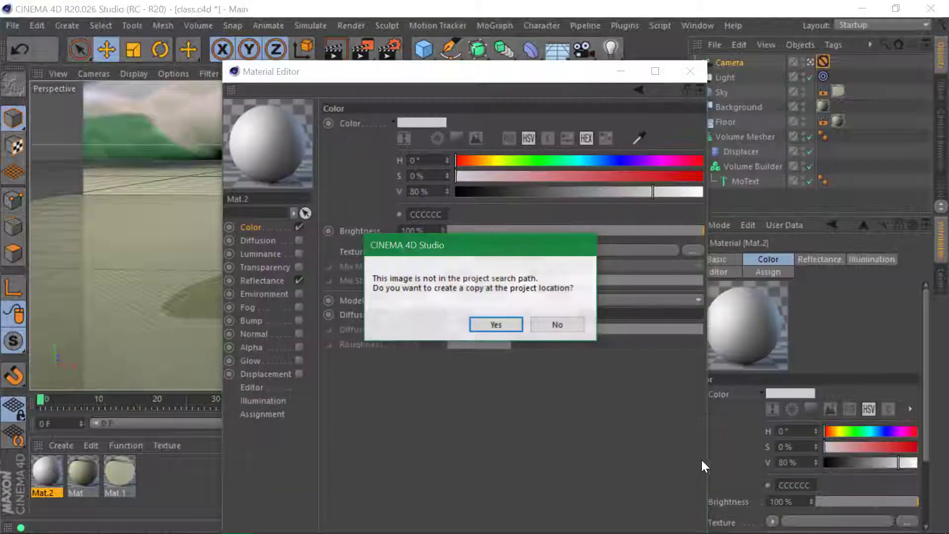
left_click(561, 328)
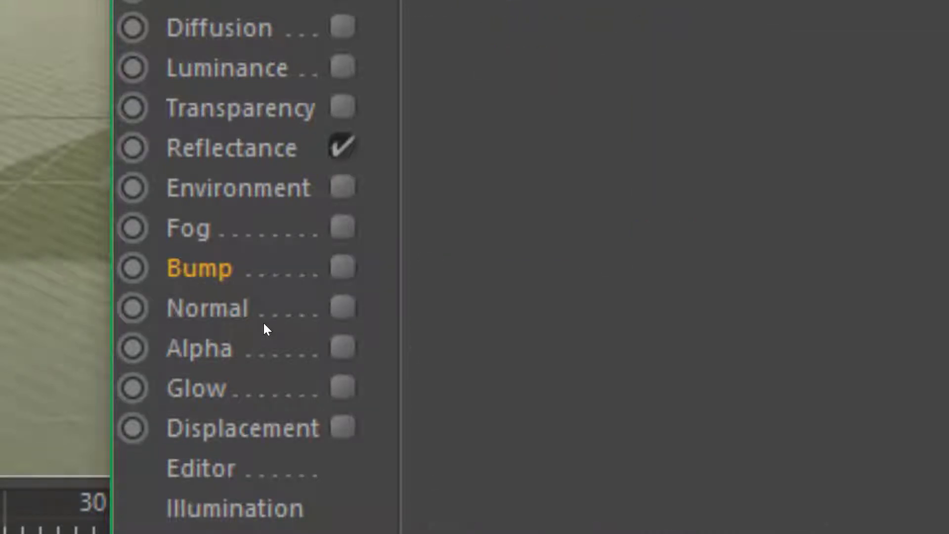
Enable the Normal channel of Mat.2 and load fabric_pattern_normal.png as its texture, declining to copy it to the project location
left_click(264, 333)
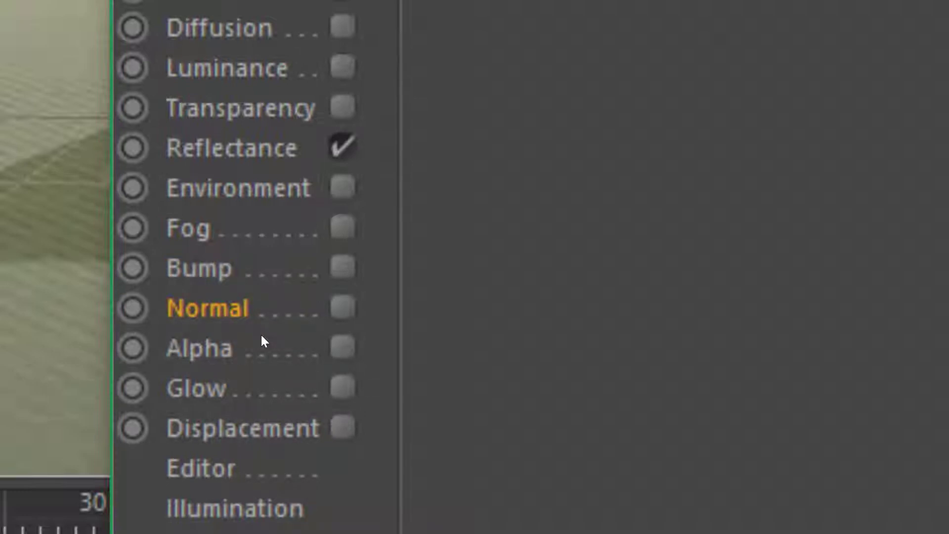
left_click(343, 307)
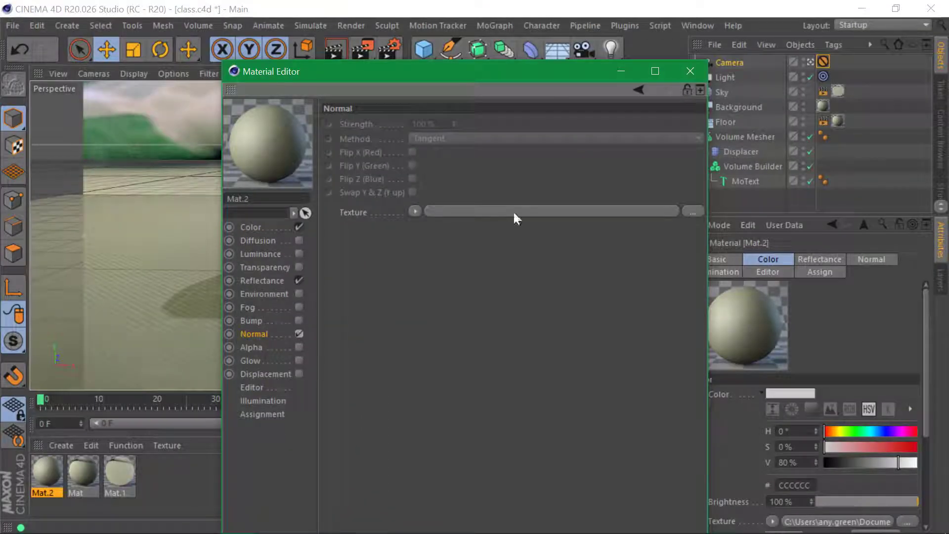
left_click(695, 210)
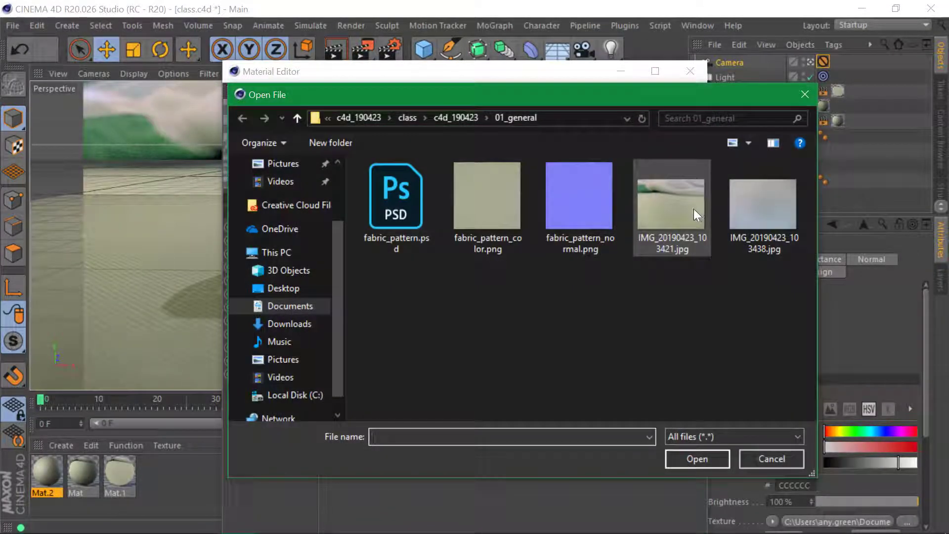
left_click(580, 221)
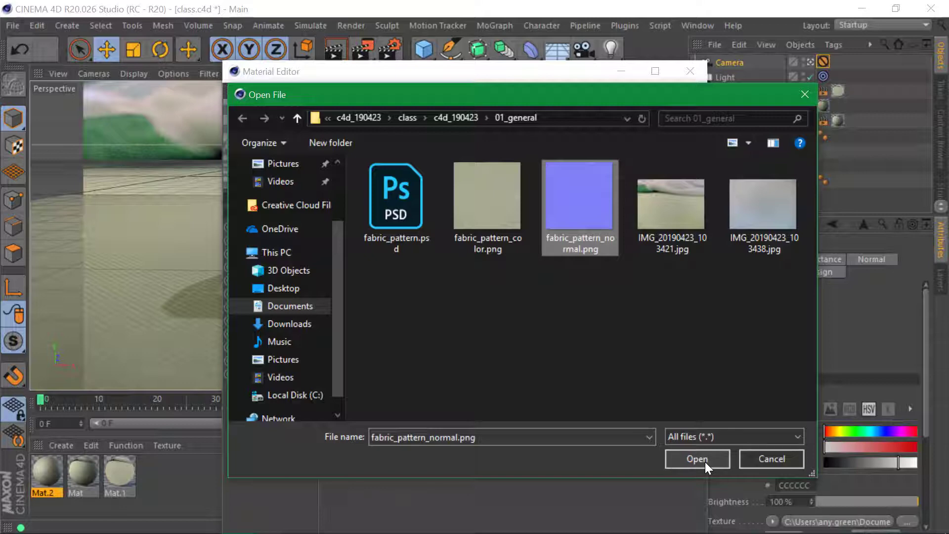
left_click(705, 459)
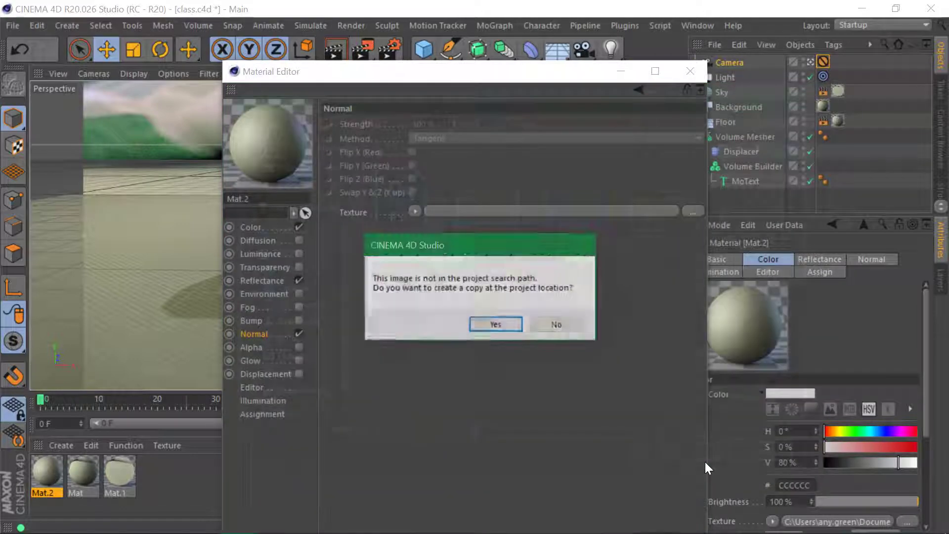
left_click(572, 324)
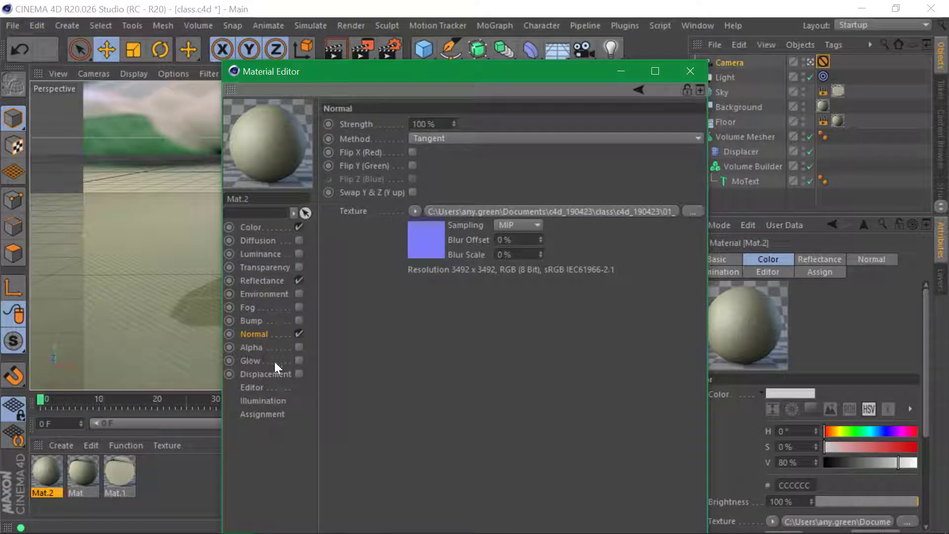
Set the Texture Preview Size of Mat.2 to No Scaling and close the Material Editor
left_click(265, 386)
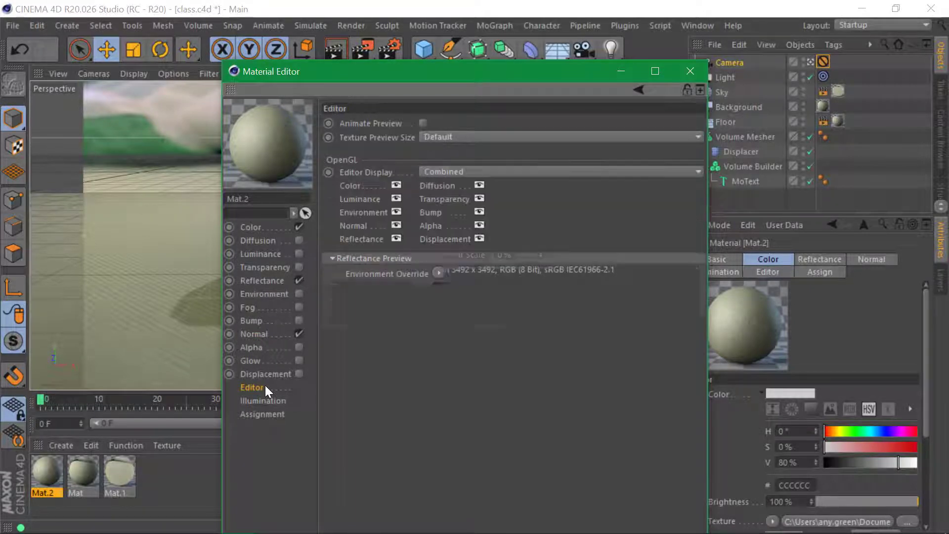
left_click(466, 138)
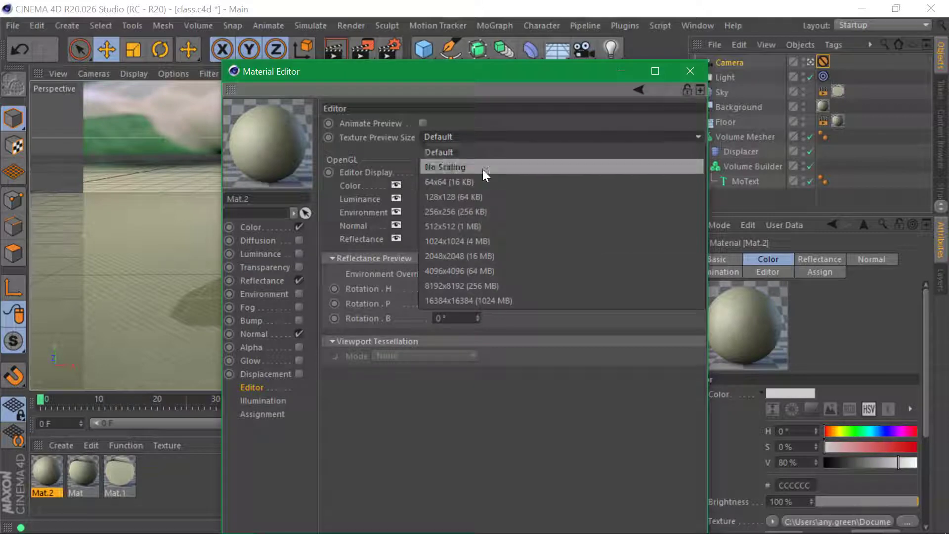
left_click(482, 168)
left_click(690, 71)
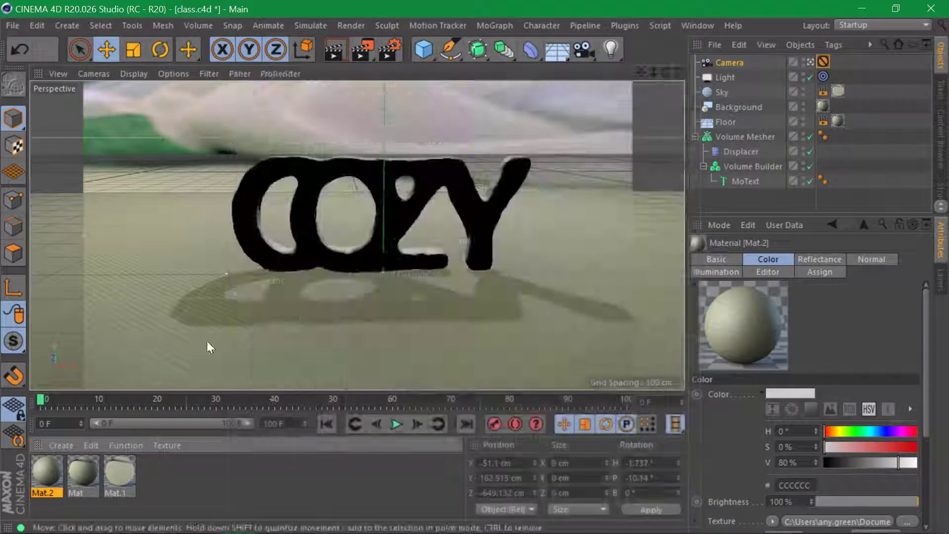
Apply Mat.2 to the Volume Mesher, leave the scene camera view and set the texture projection to Cubic
left_click_drag(66, 464, 761, 140)
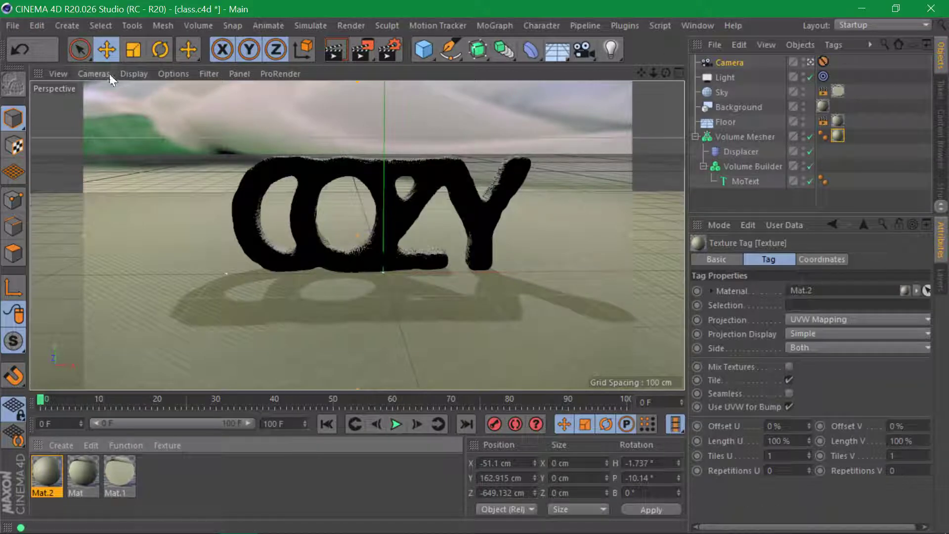
left_click(810, 61)
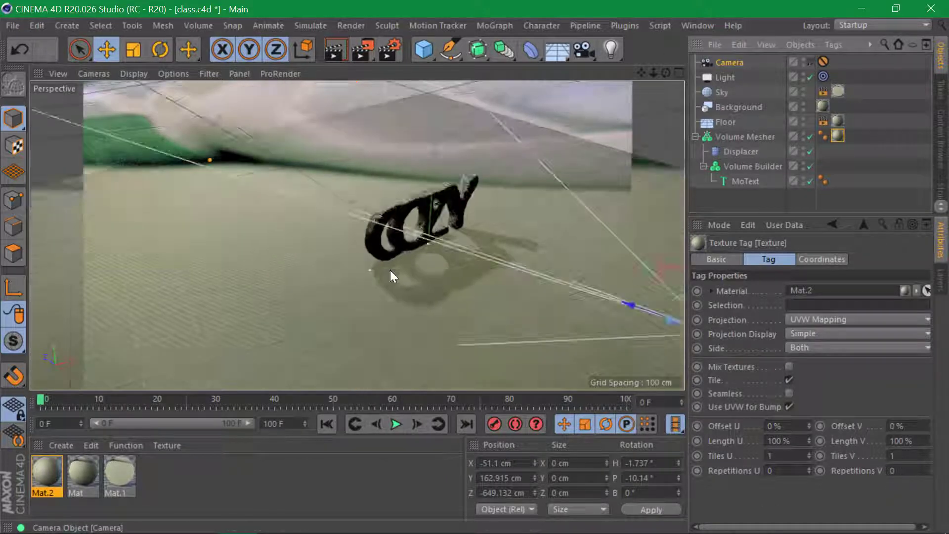
left_click_drag(379, 225, 653, 178, "alt")
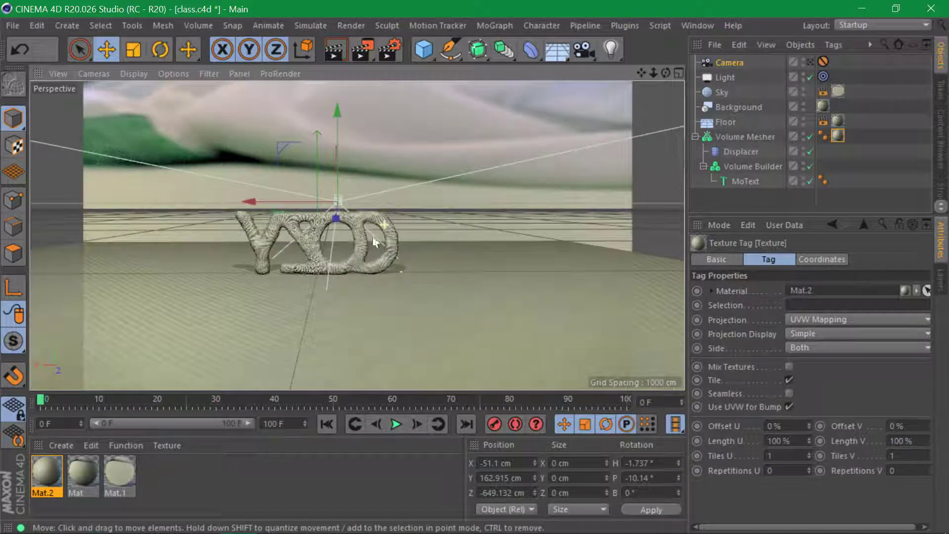
right_click_drag(301, 227, 423, 221, "alt")
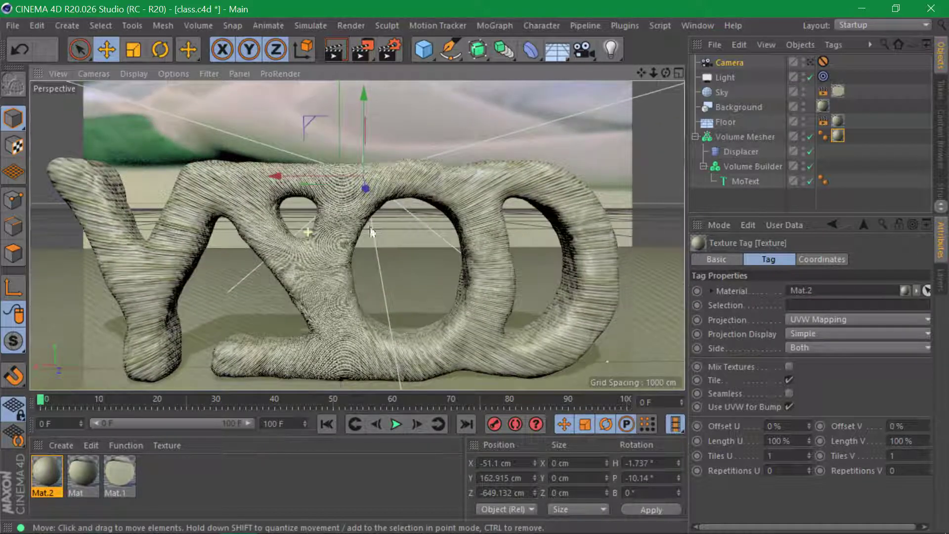
middle_click_drag(360, 229, 384, 222, "alt")
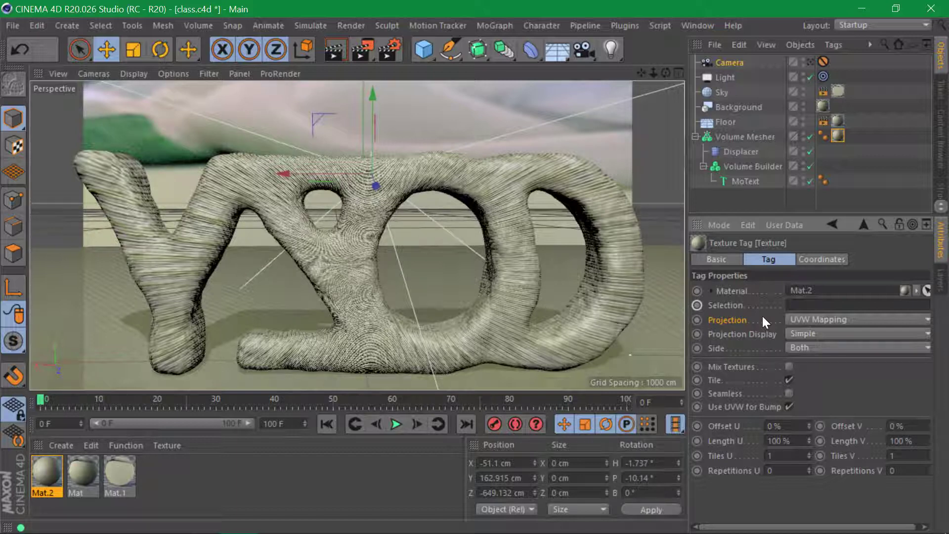
left_click(791, 319)
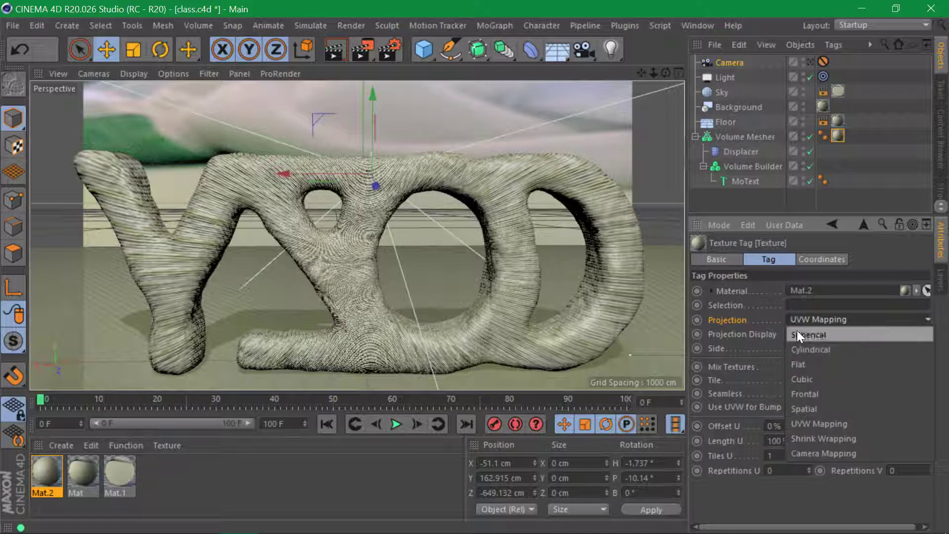
left_click(862, 374)
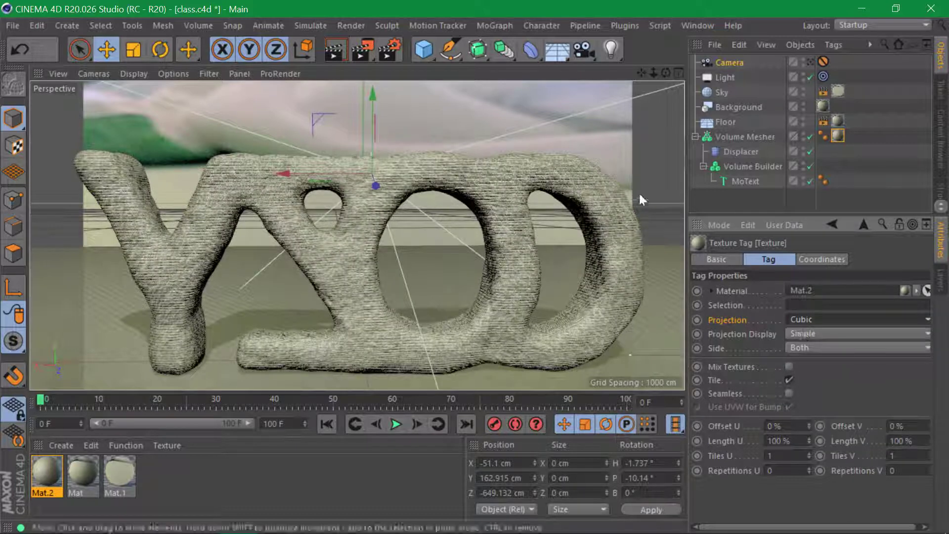
Examine the cubic fabric texture on the COZY letters from several angles and distances
left_click_drag(342, 178, 377, 222, "alt")
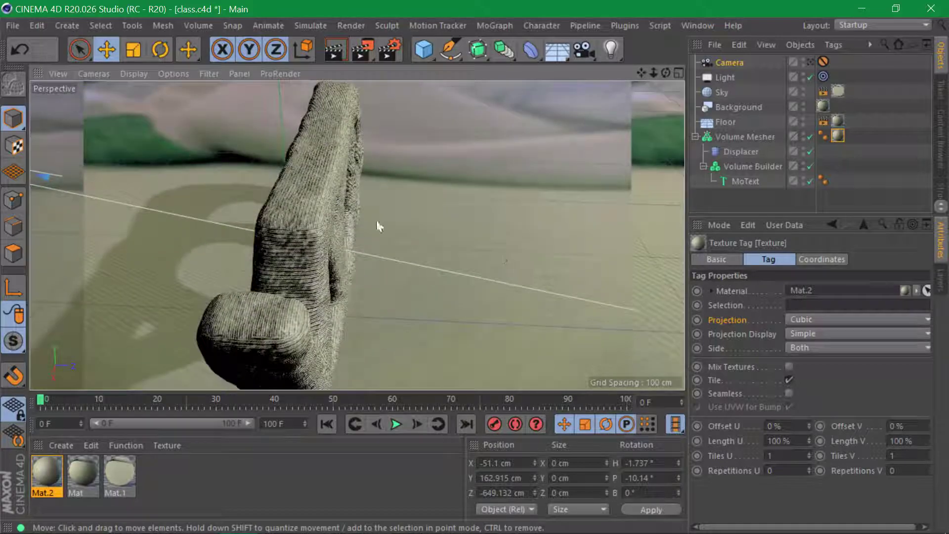
left_click_drag(295, 185, 216, 152, "alt")
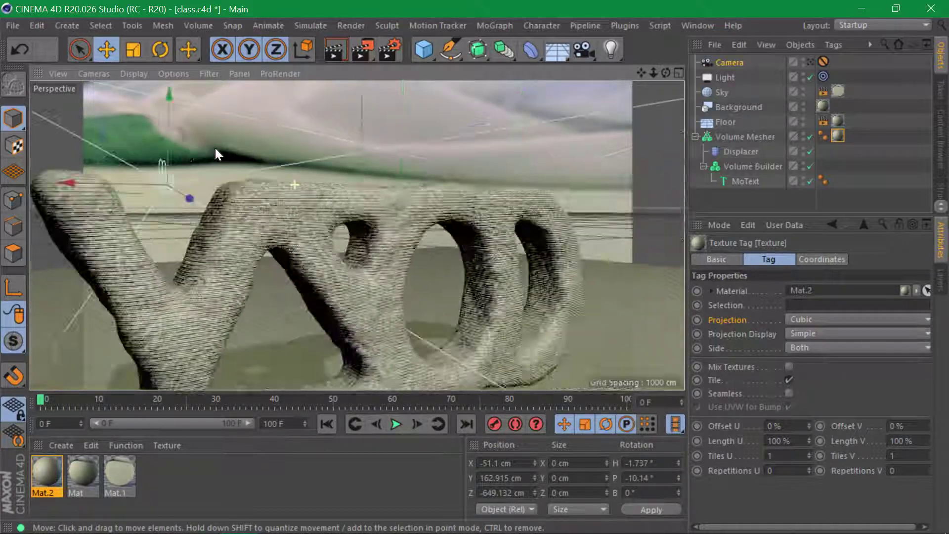
left_click_drag(396, 275, 304, 233, "alt")
right_click_drag(304, 232, 414, 249, "alt")
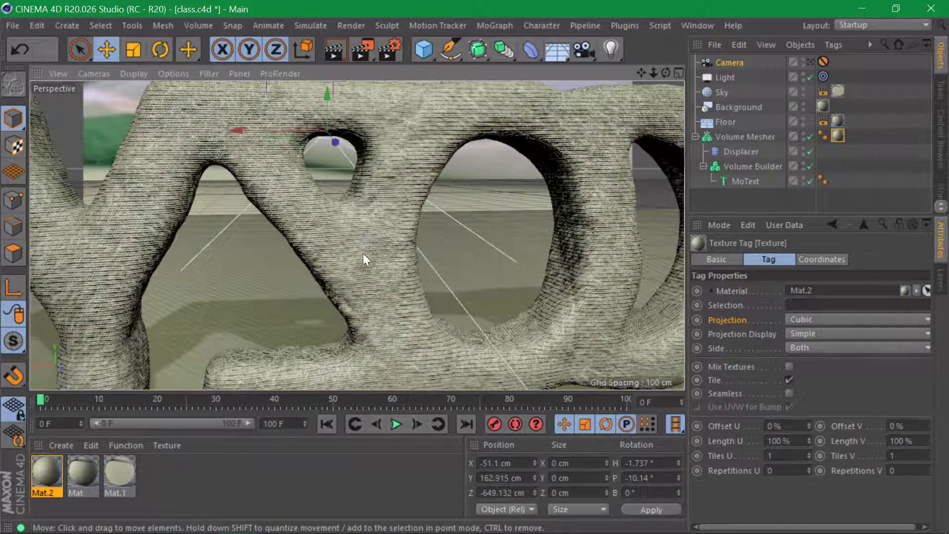
middle_click_drag(363, 253, 272, 242, "alt")
left_click_drag(286, 241, 267, 255, "alt")
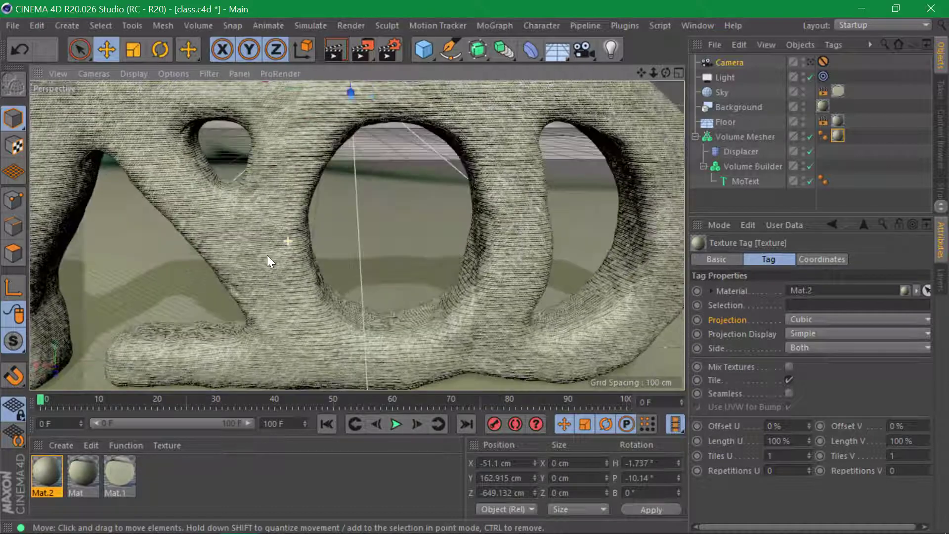
right_click_drag(273, 252, 246, 250, "alt")
left_click_drag(263, 254, 314, 262, "alt")
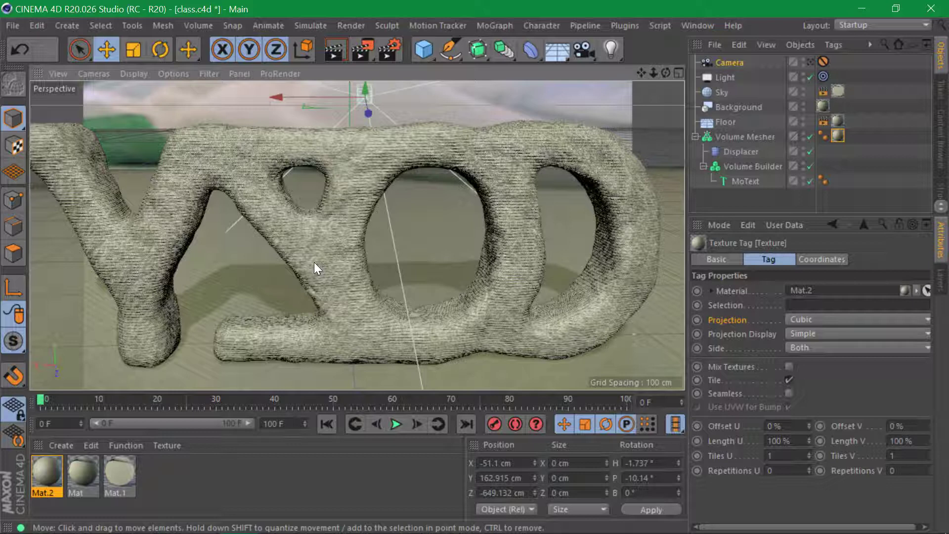
scroll(358, 233, "down", 2)
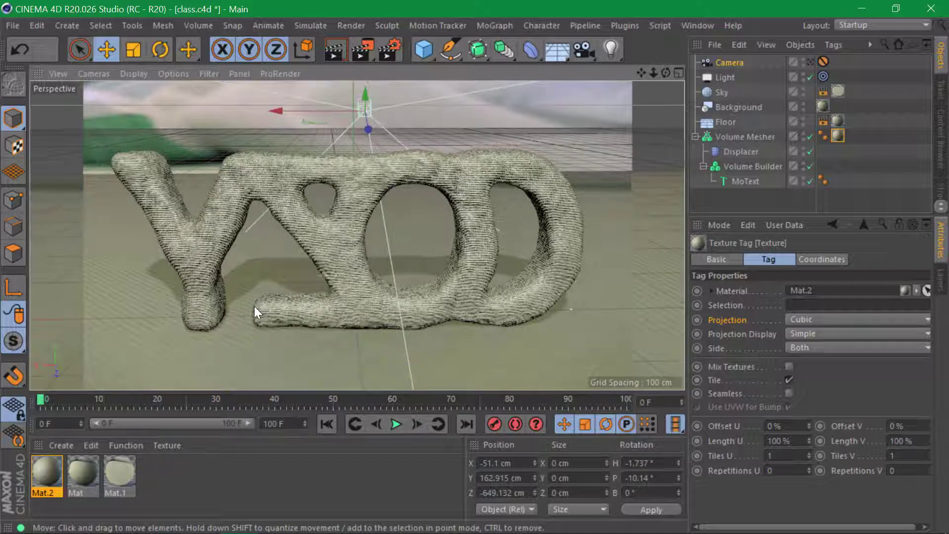
Scale the Volume Mesher's texture projection up uniformly to about 145.4 cm in Texture mode
left_click(13, 145)
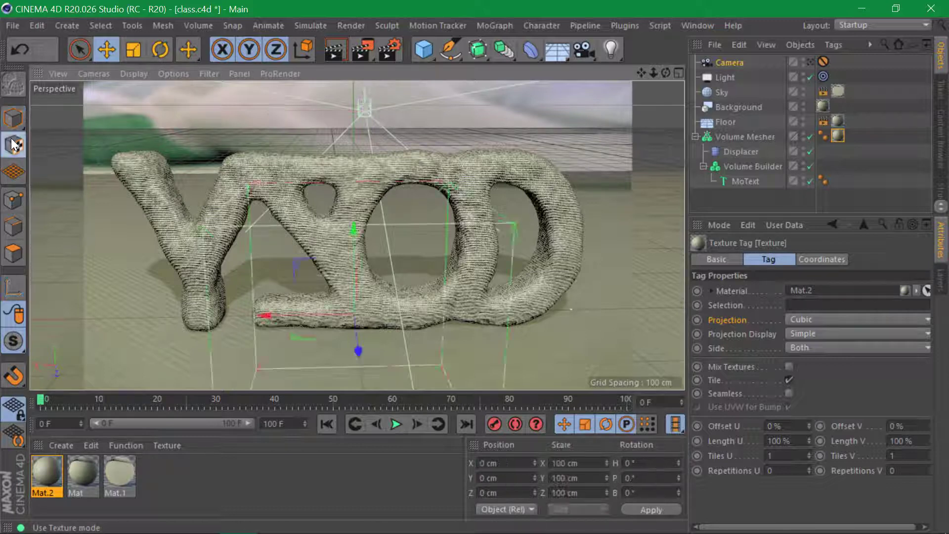
left_click(133, 49)
left_click_drag(604, 242, 633, 242)
left_click_drag(569, 261, 582, 260)
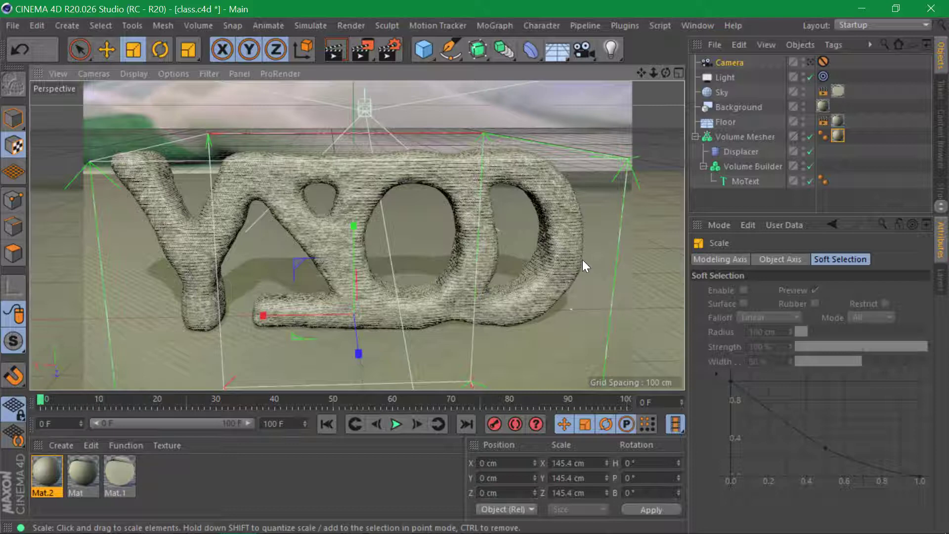
Return to the scene camera view and render the textured COZY letters in the viewport to check the lighting
left_click(810, 62)
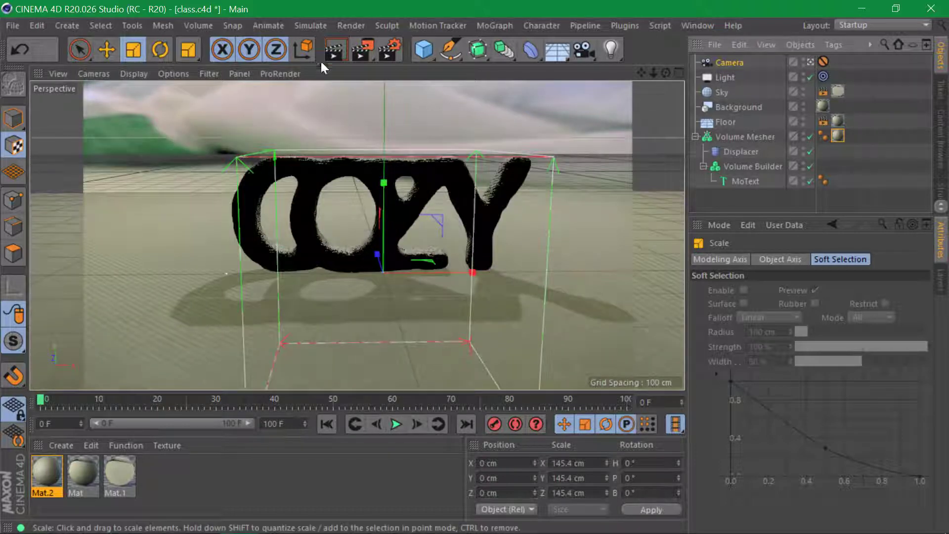
left_click(336, 55)
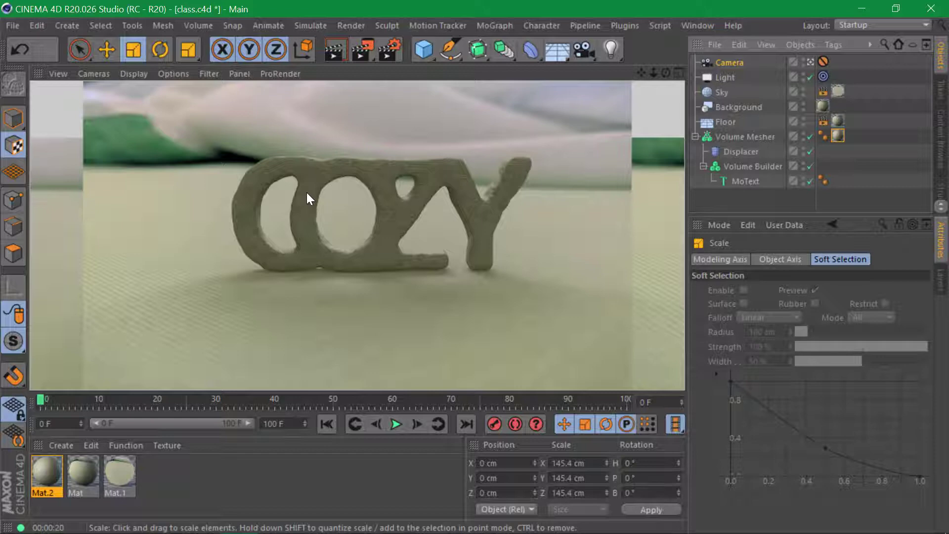
left_click(712, 80)
left_click(718, 97)
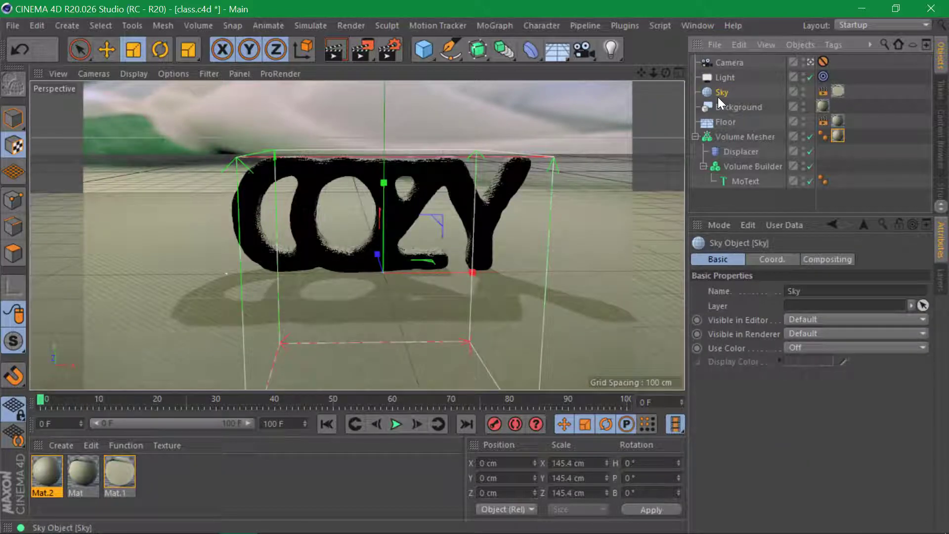
key("ctrl+r")
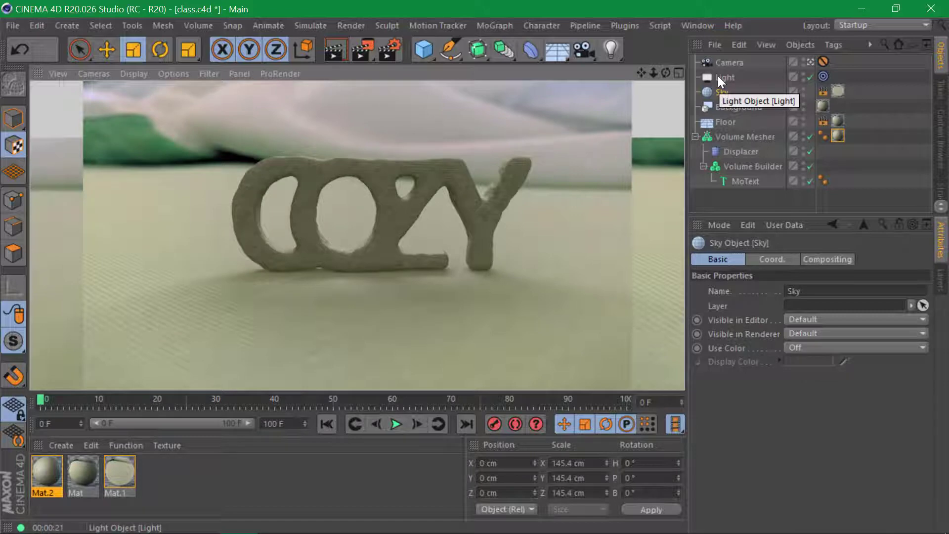
Try a viewport render with the Sky hidden in both the editor and renderer, and restore the Sky's visibility
left_click(803, 89)
left_click(803, 90)
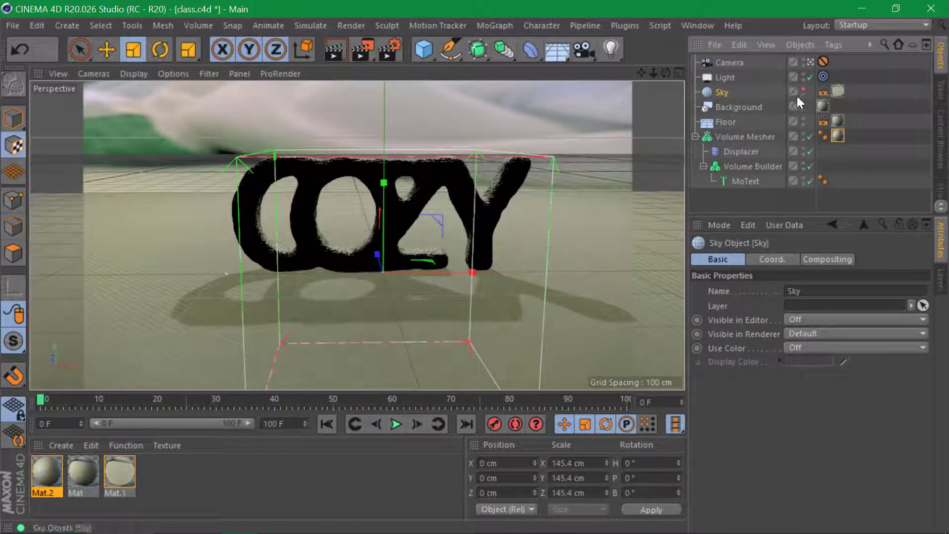
left_click(801, 94)
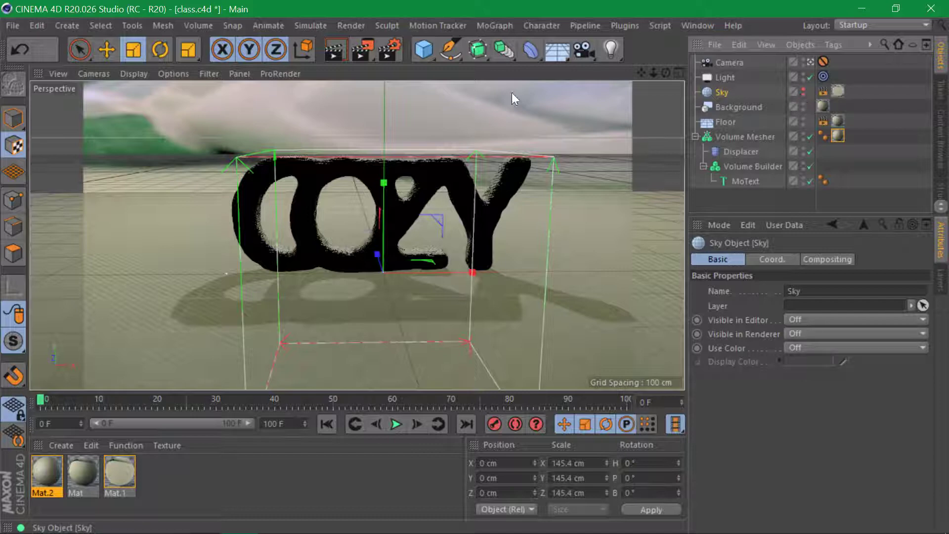
left_click(339, 52)
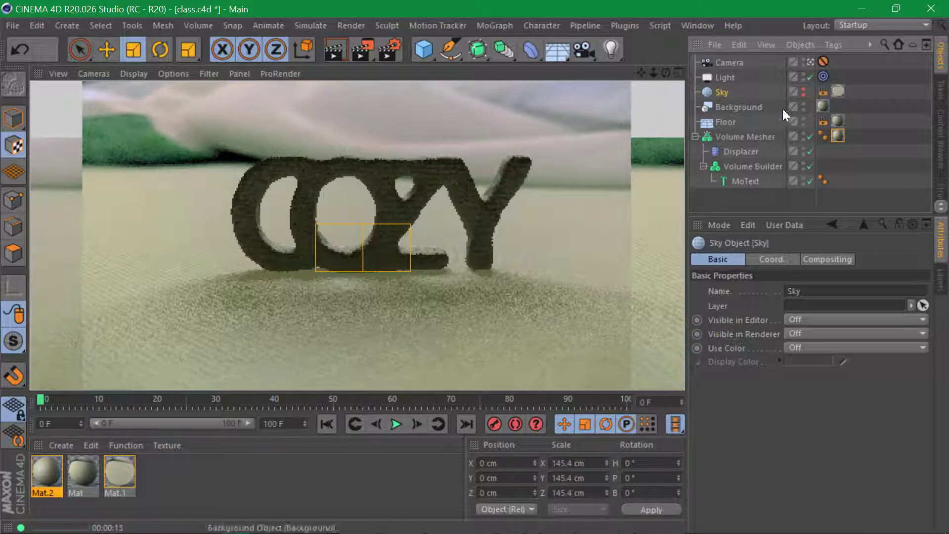
left_click(803, 92, "ctrl")
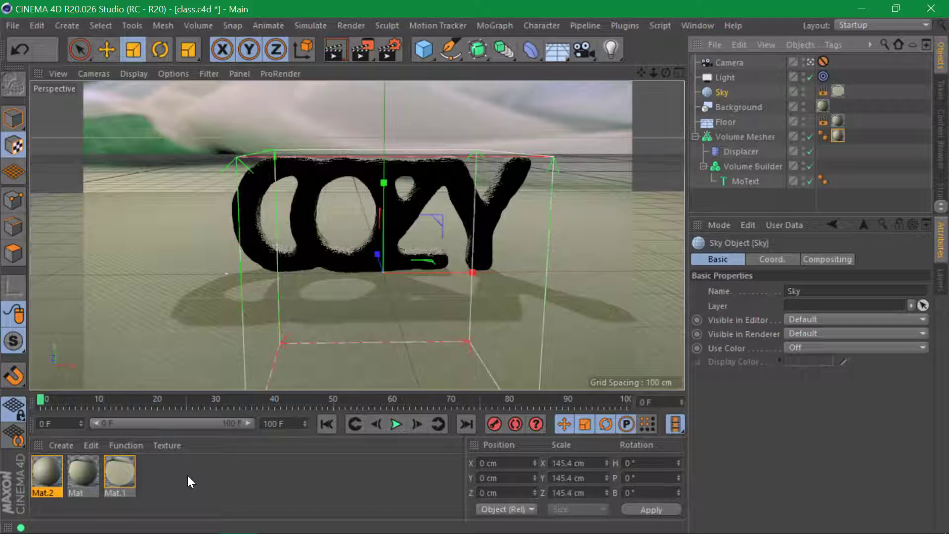
Open the Sky's material Mat.1 for editing and set its luminance brightness to 100%
double_click(113, 470)
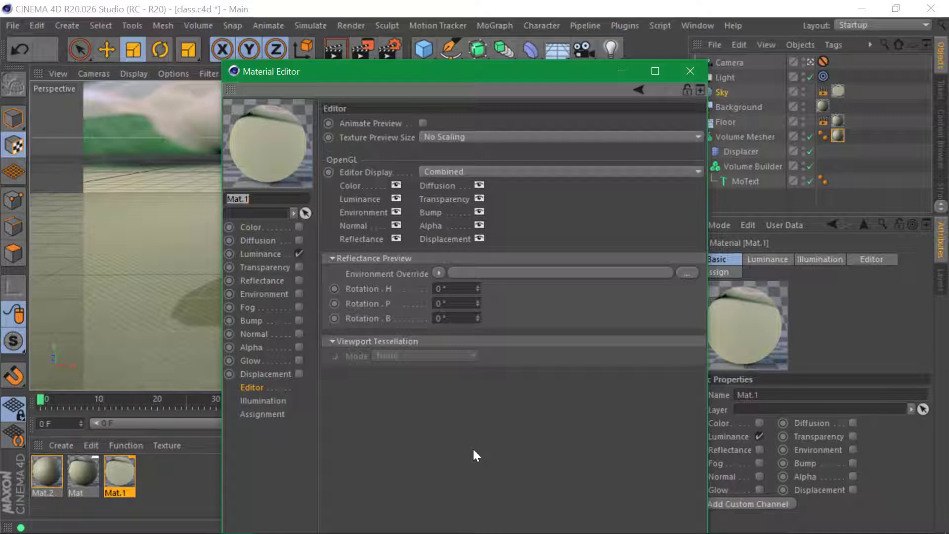
left_click(271, 253)
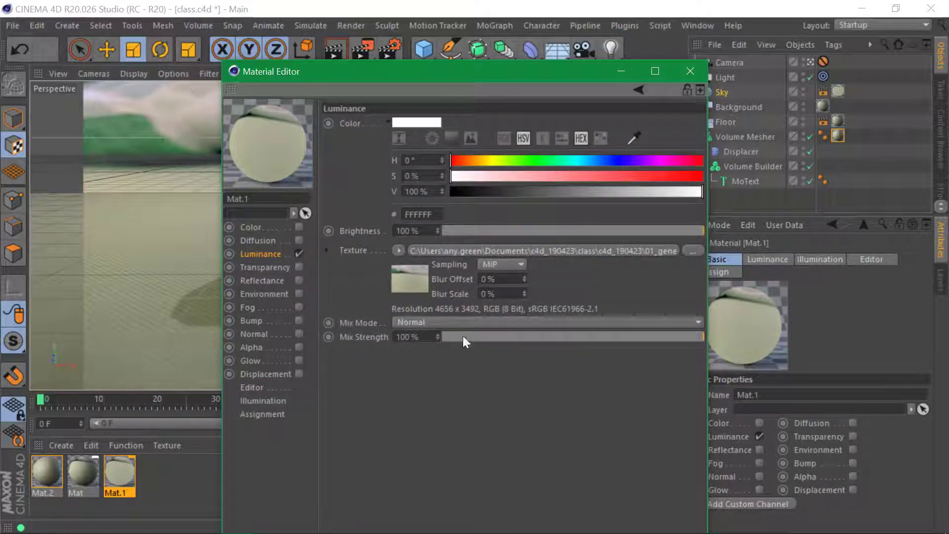
mouse_move(453, 336)
left_mouse_down()
mouse_move(417, 336)
mouse_move(452, 336)
left_mouse_up()
left_click_drag(443, 231, 316, 230)
type("100")
key("Return")
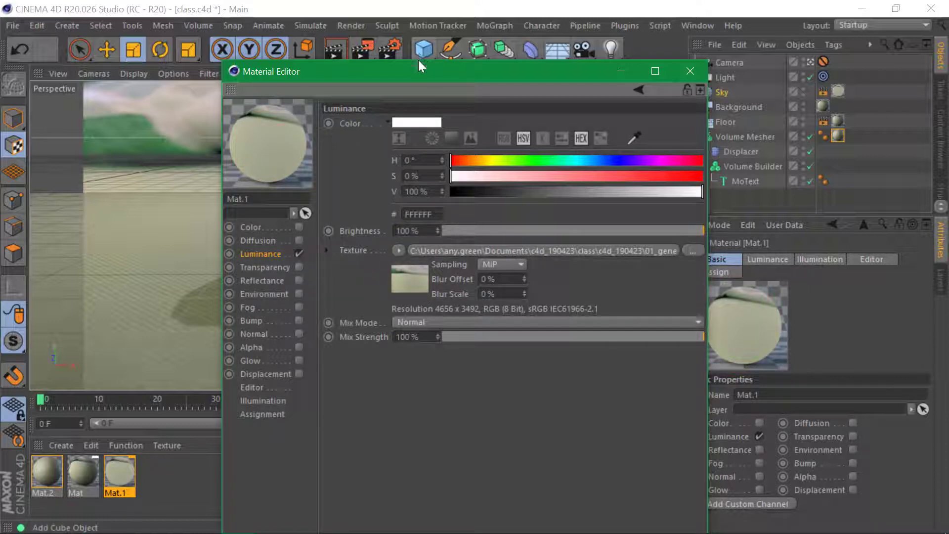
left_click_drag(415, 74, 509, 34)
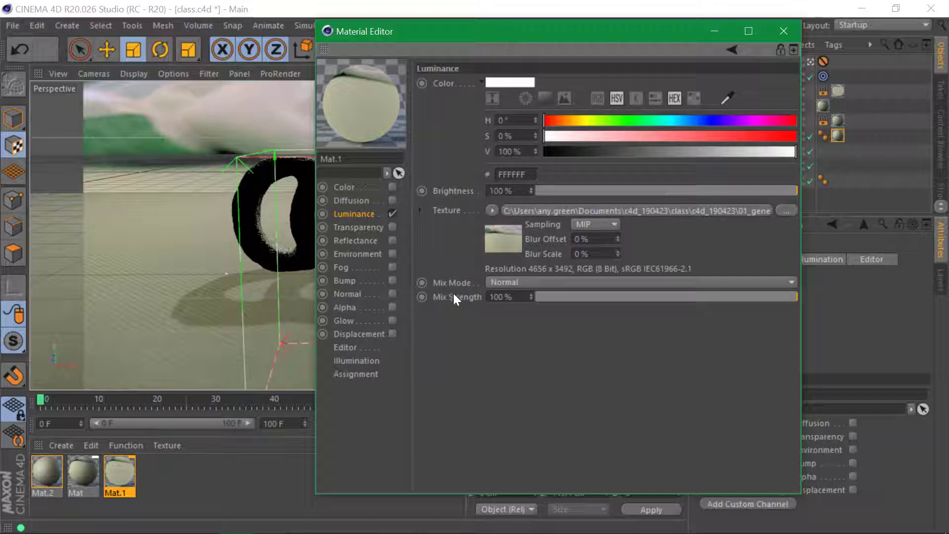
Try Generate GI strengths of 150% and 400% in Mat.1's illumination settings, and render the viewport with 400%
left_click(373, 357)
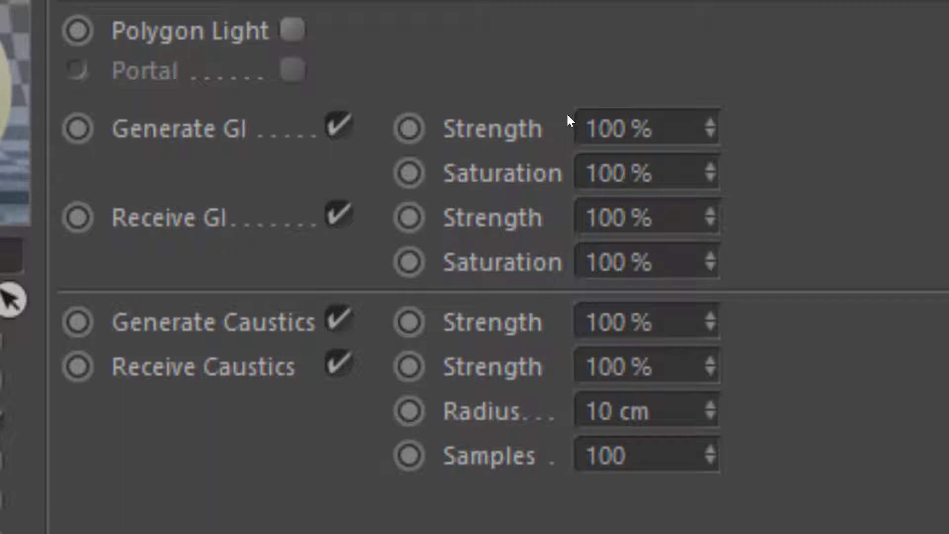
left_click(625, 121)
left_click_drag(625, 121, 556, 132)
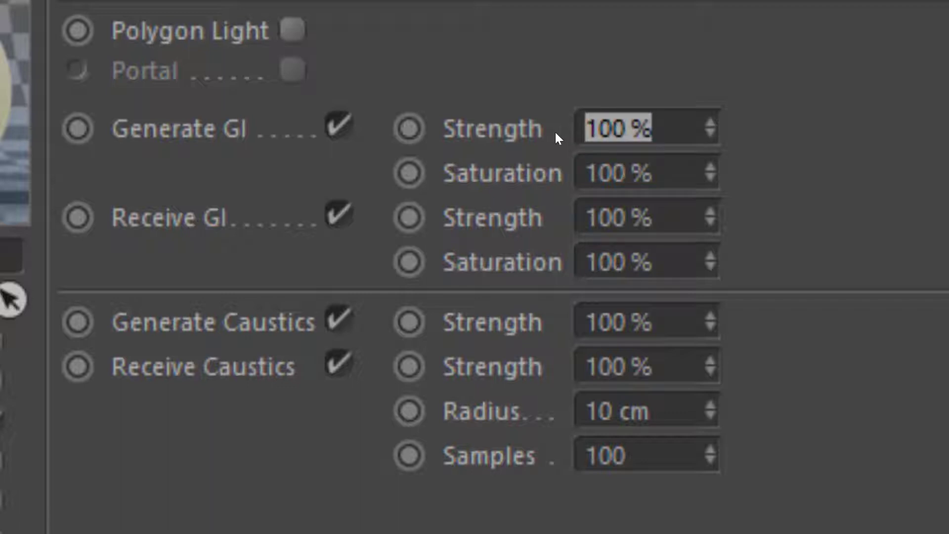
type("150")
key("Return")
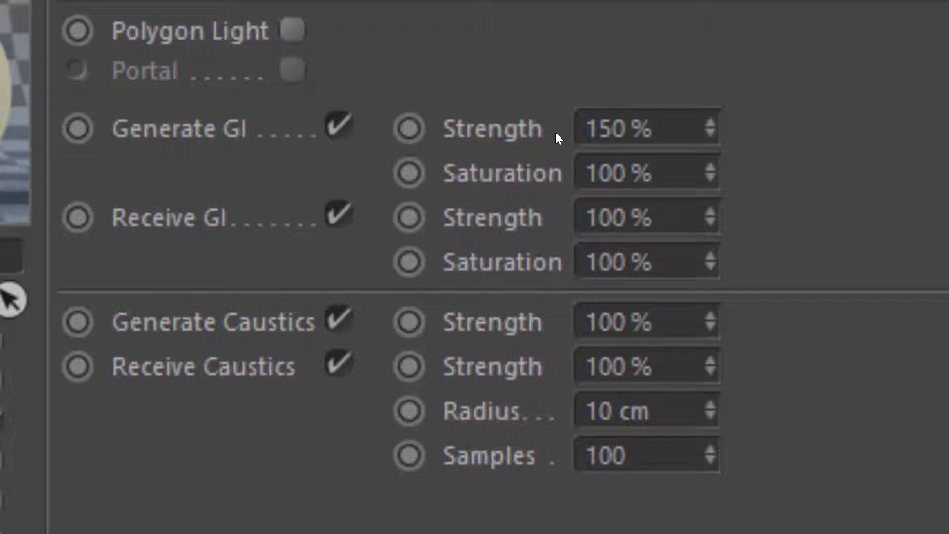
left_click_drag(652, 124, 586, 122)
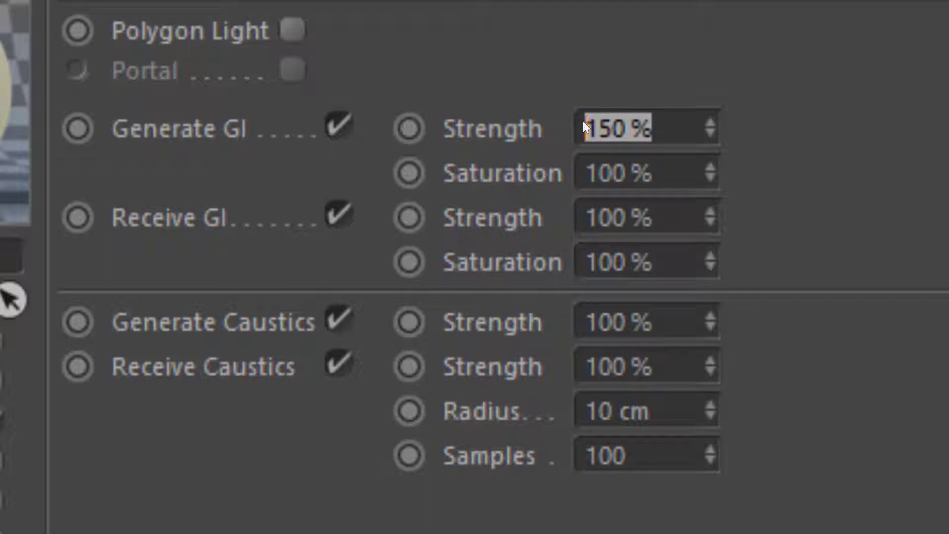
type("400")
key("Return")
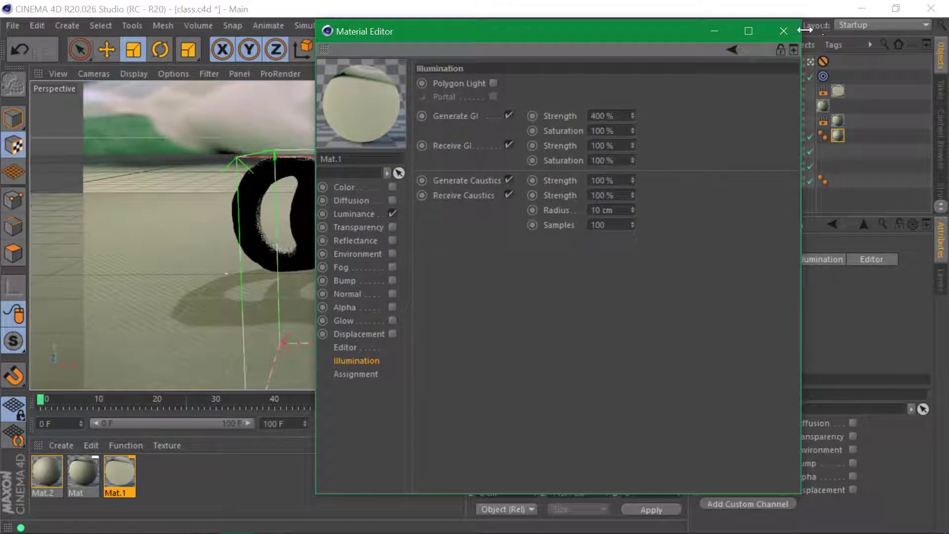
left_click(783, 30)
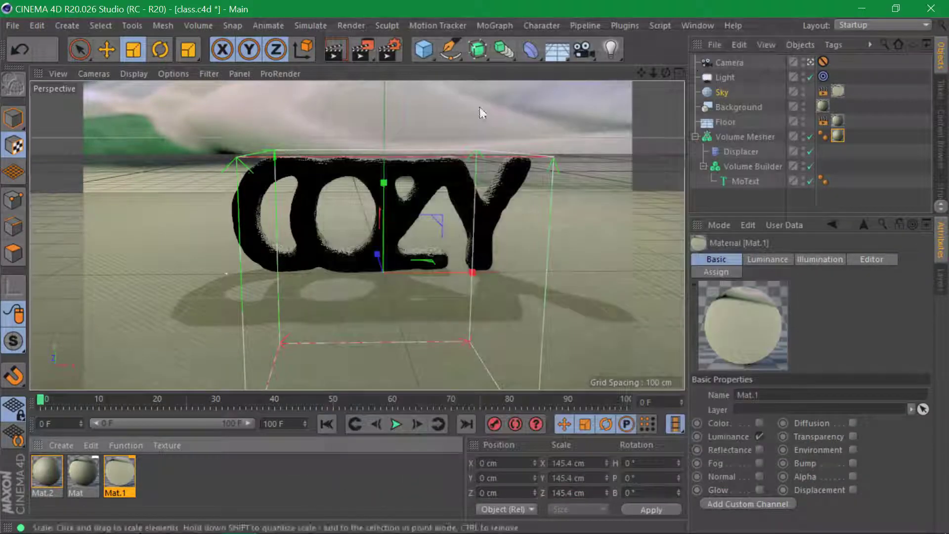
left_click(336, 50)
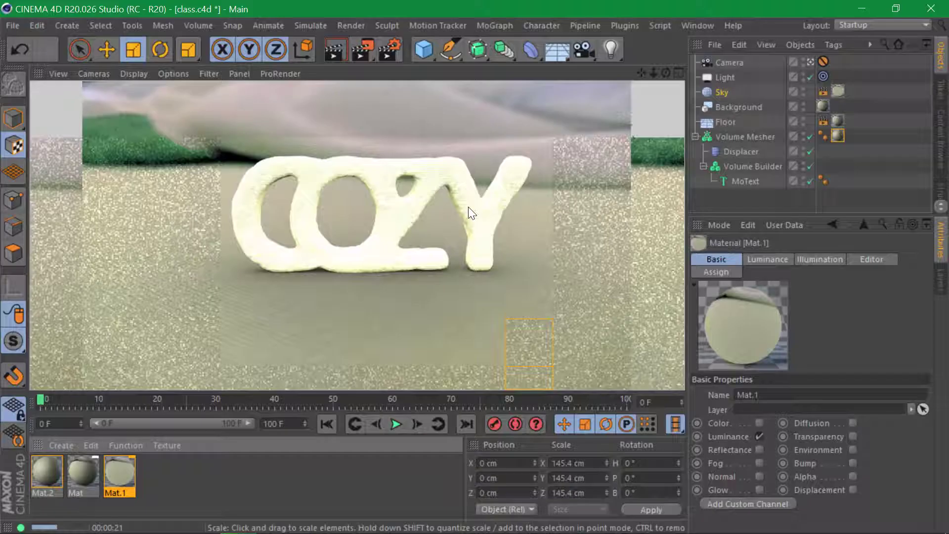
Set Mat.1's Generate GI strength to 150% and its saturation to 50%, and render the viewport again
double_click(116, 477)
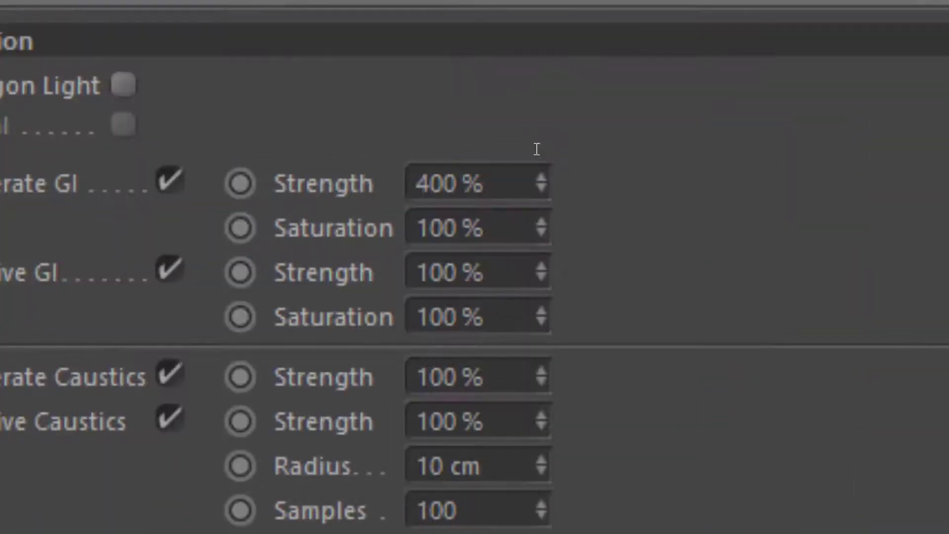
left_click(481, 164)
type("150")
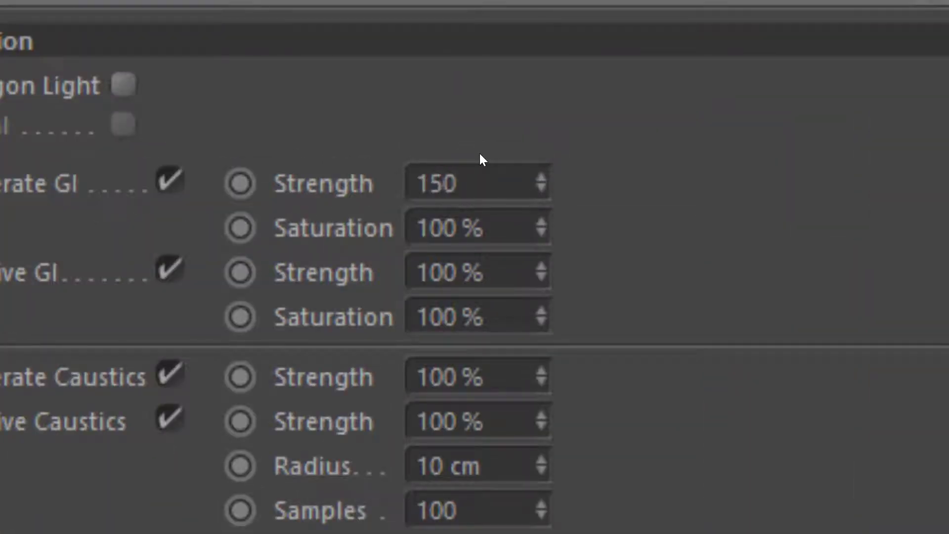
key("Tab")
type("50")
key("Return")
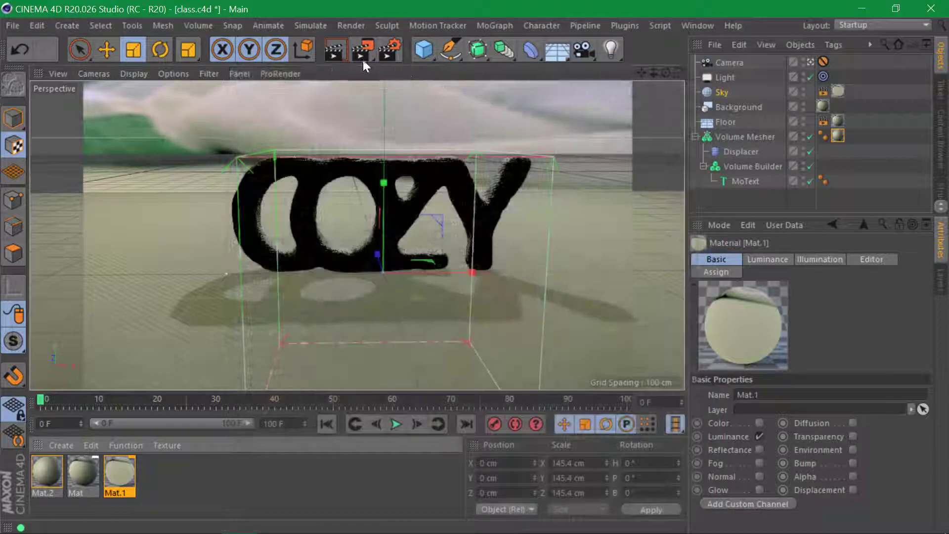
left_click(327, 46)
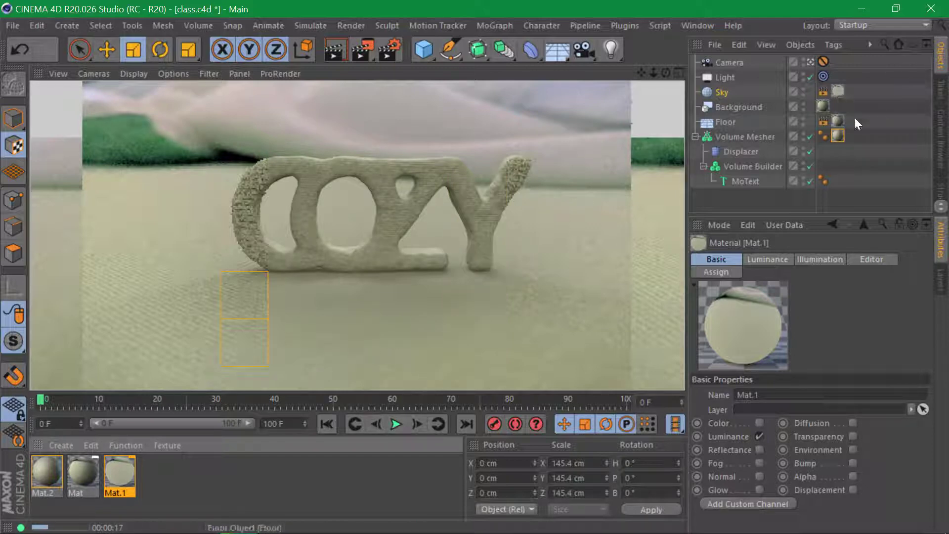
Reset both the Generate GI strength and saturation of Mat.1 to 100%
left_click(110, 468)
double_click(110, 468)
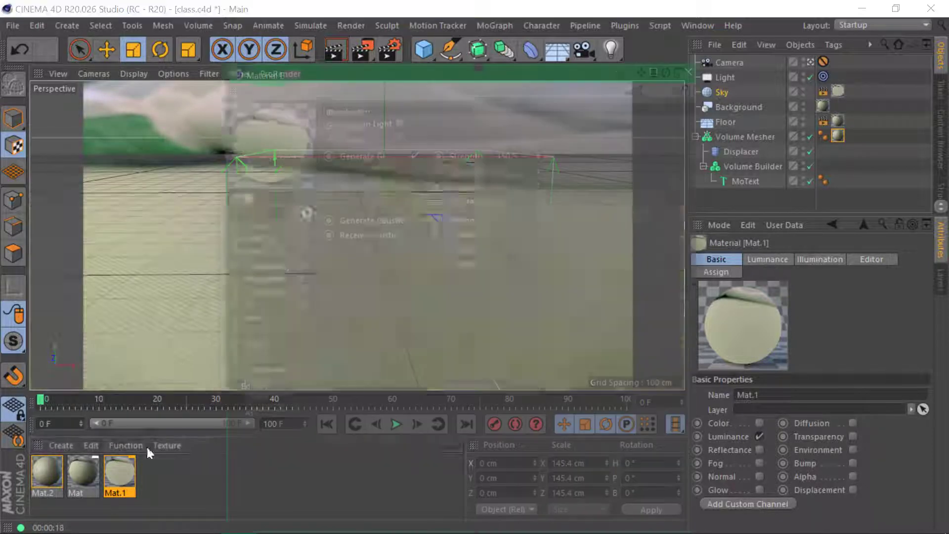
double_click(514, 156)
type("150")
key("Return")
type("100")
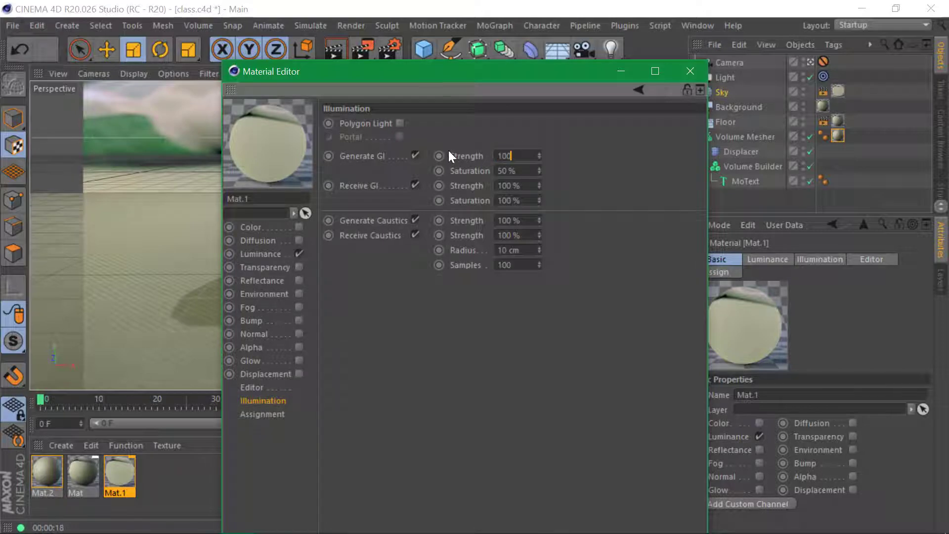
key("Tab")
type("100")
key("Return")
left_click(691, 70)
Delete the fabric material Mat.2 and remove its leftover texture tag from the Volume Mesher
left_click(51, 468)
key("Delete")
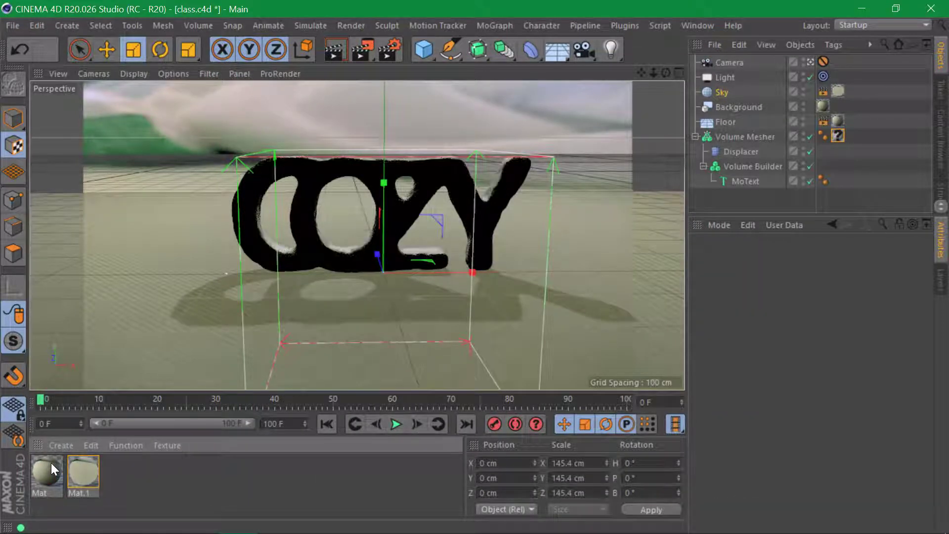
left_click(841, 136)
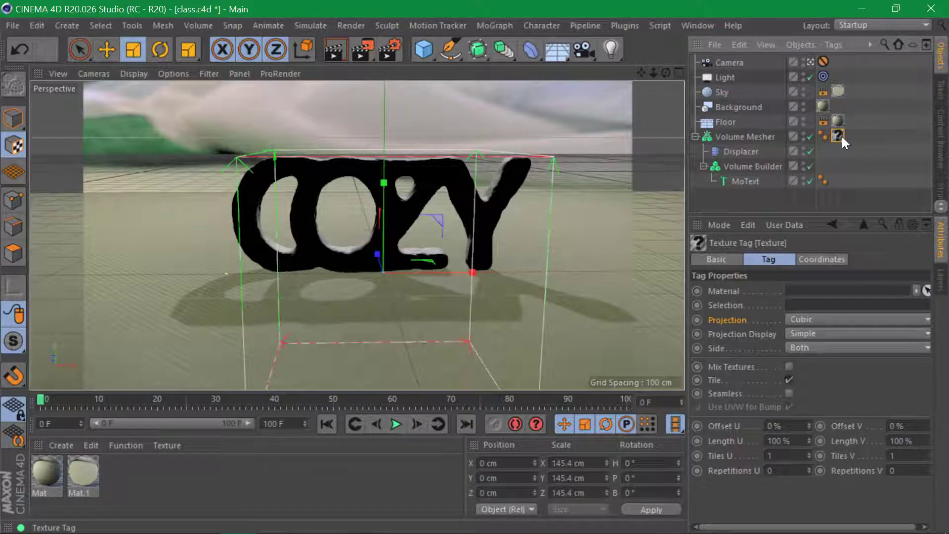
key("Delete")
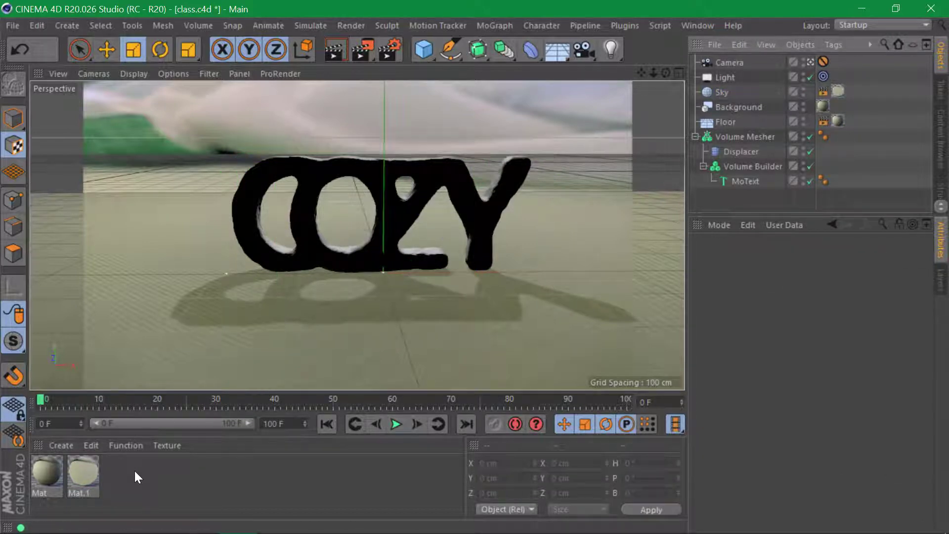
Create a new material and load fabric_pattern_color.png as its color texture without copying the image to the project location
double_click(119, 470)
double_click(49, 462)
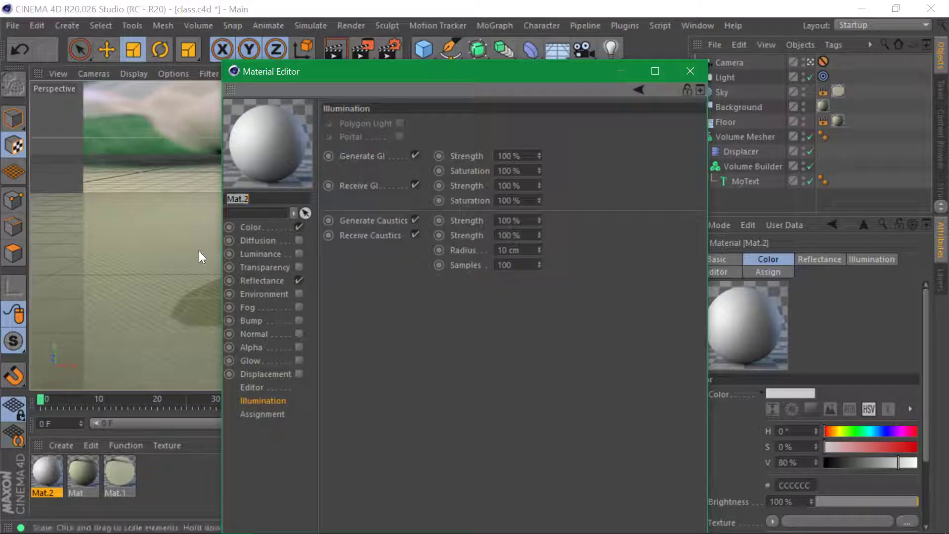
left_click(272, 226)
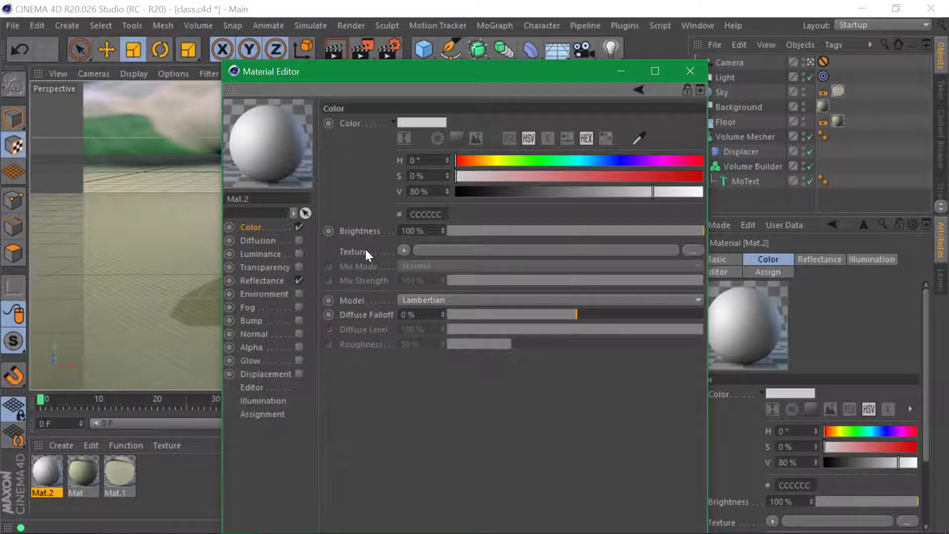
left_click(687, 252)
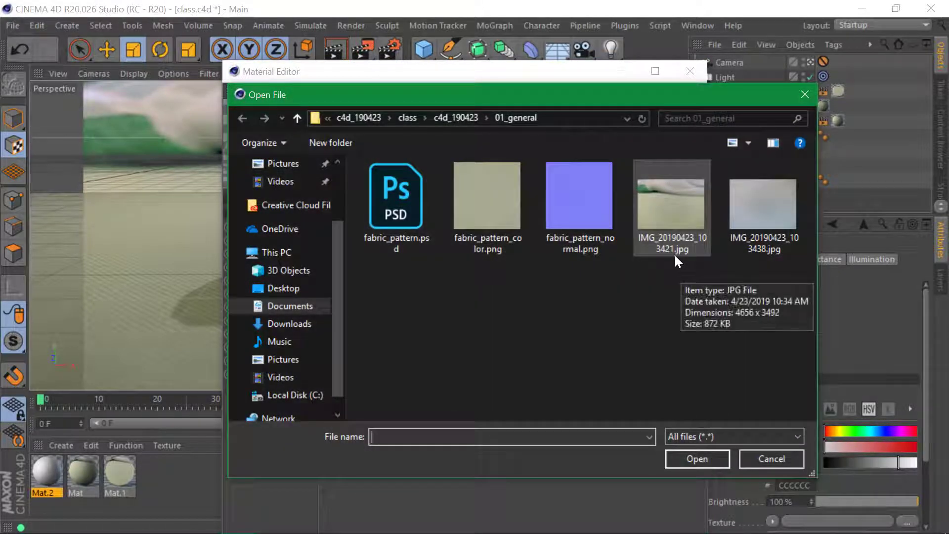
left_click(495, 198)
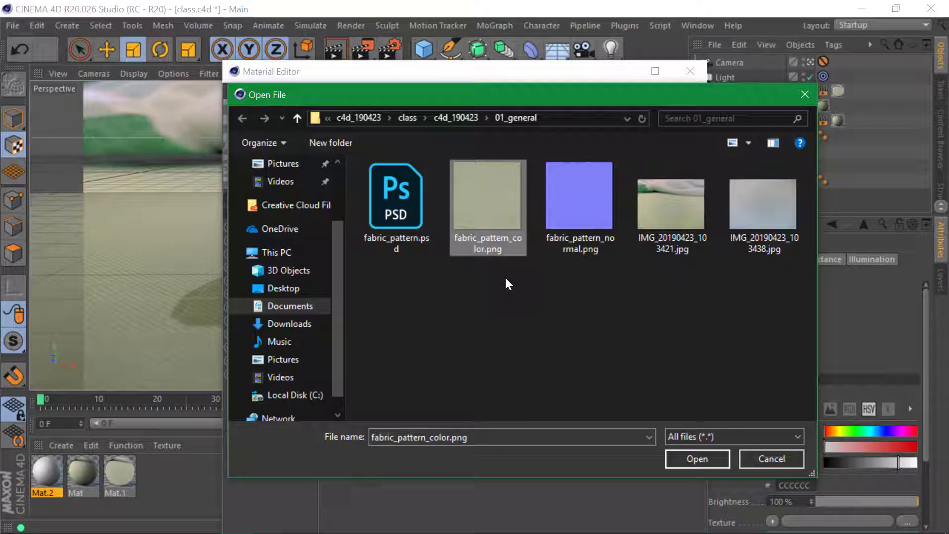
left_click(684, 457)
left_click(556, 326)
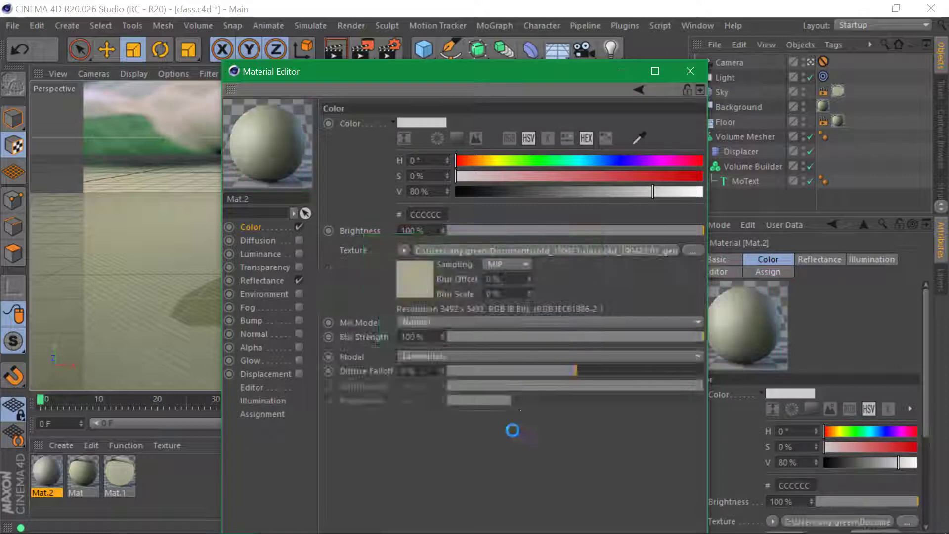
Enable the new material's Normal channel and load fabric_pattern_normal.png without copying it to the project location
left_click_drag(457, 75, 494, 44)
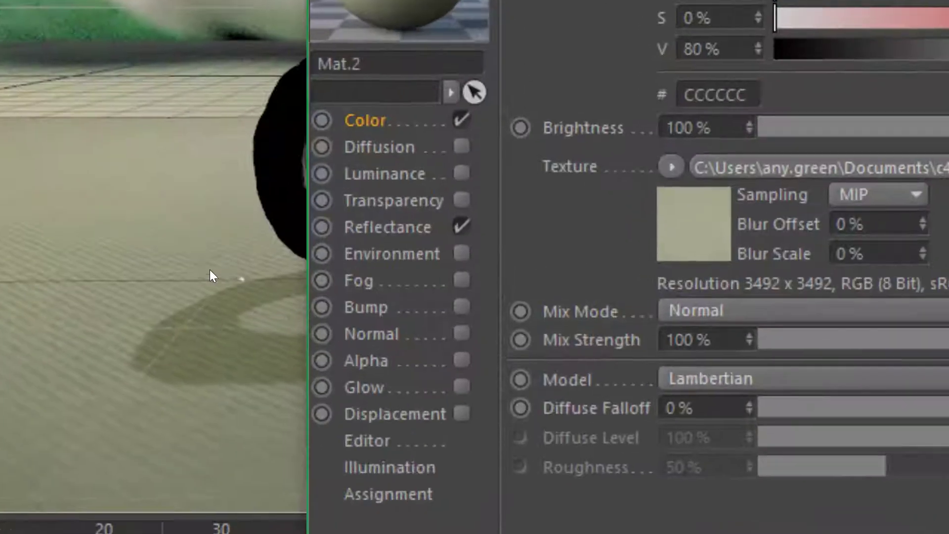
left_click(462, 334)
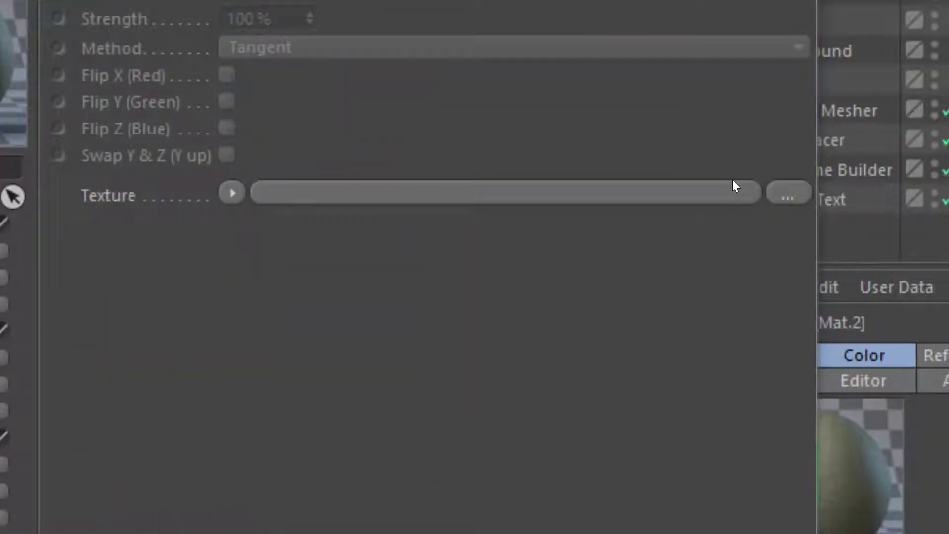
left_click(735, 186)
left_click(599, 183)
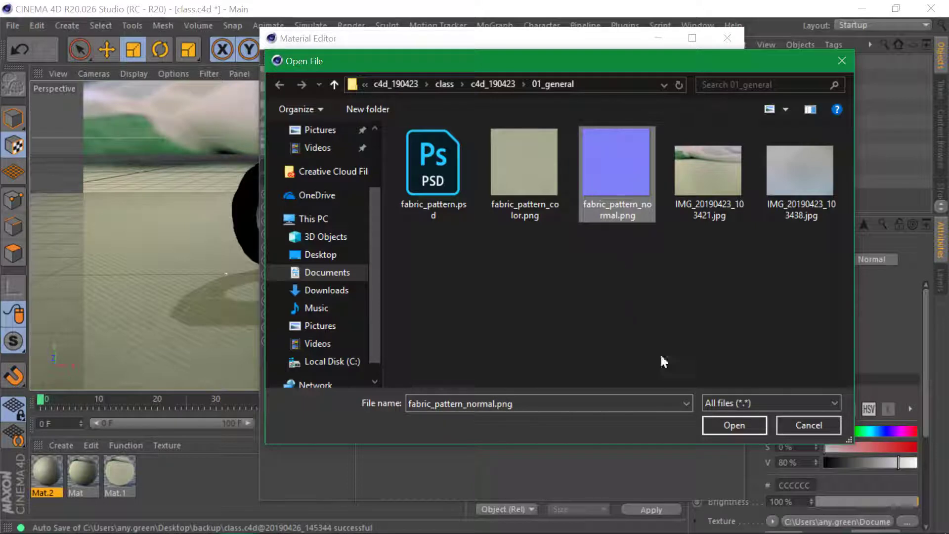
left_click(720, 425)
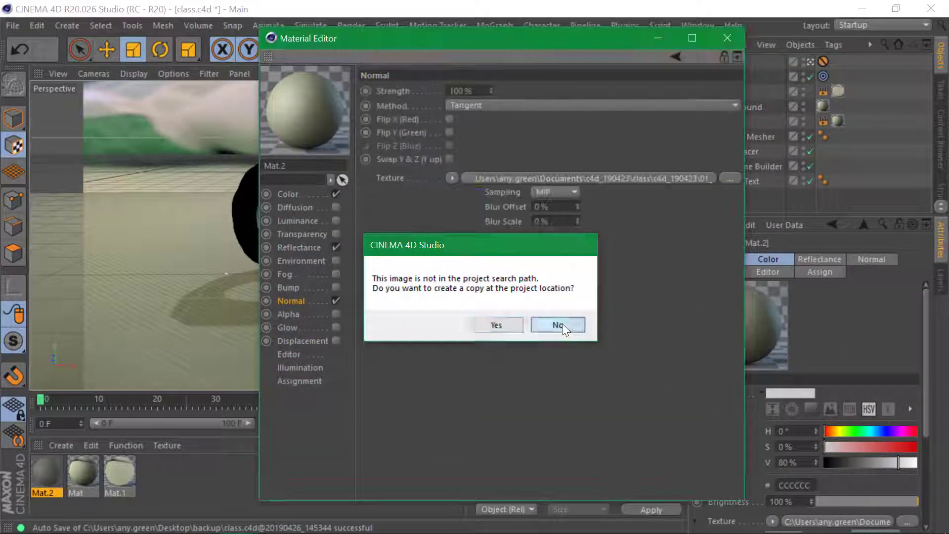
left_click(562, 324)
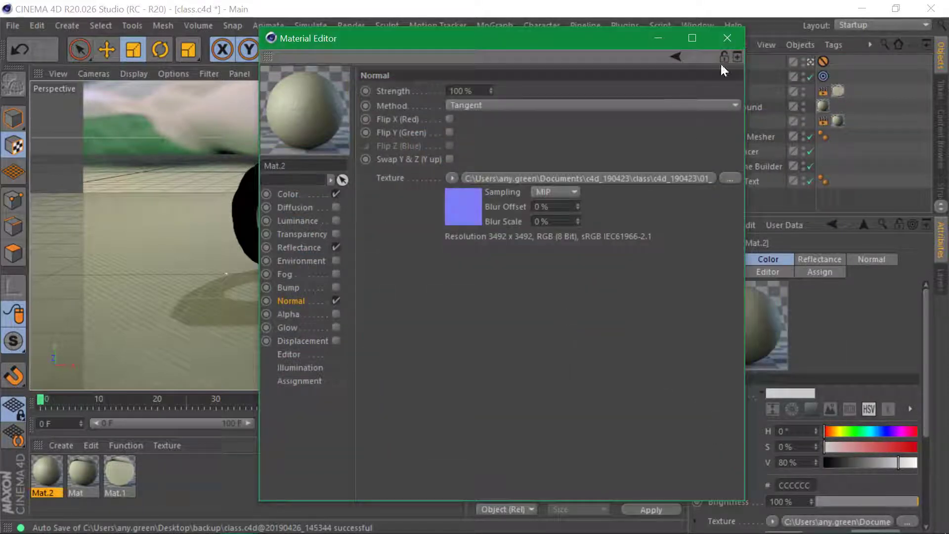
left_click(732, 38)
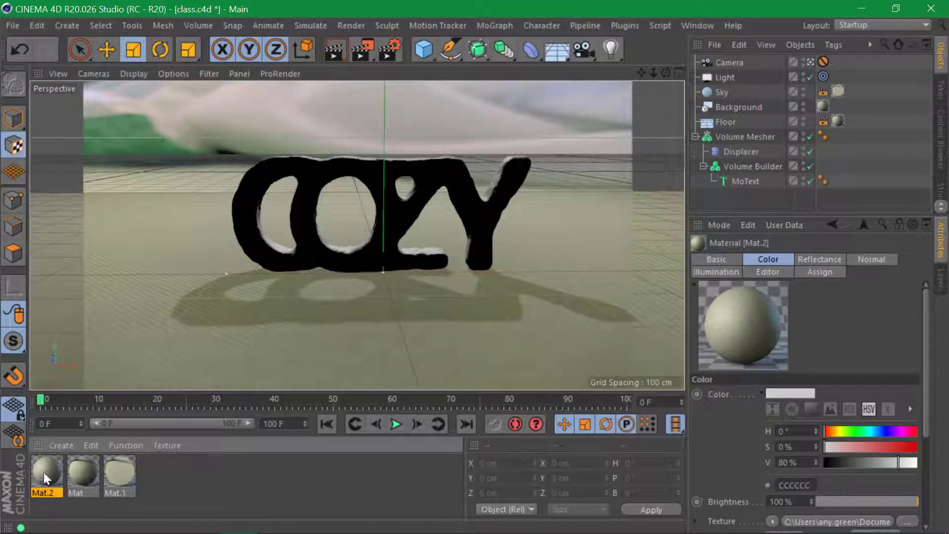
Apply the new fabric material to the Volume Mesher and inspect the textured letters outside the scene camera view
left_click_drag(43, 473, 758, 139)
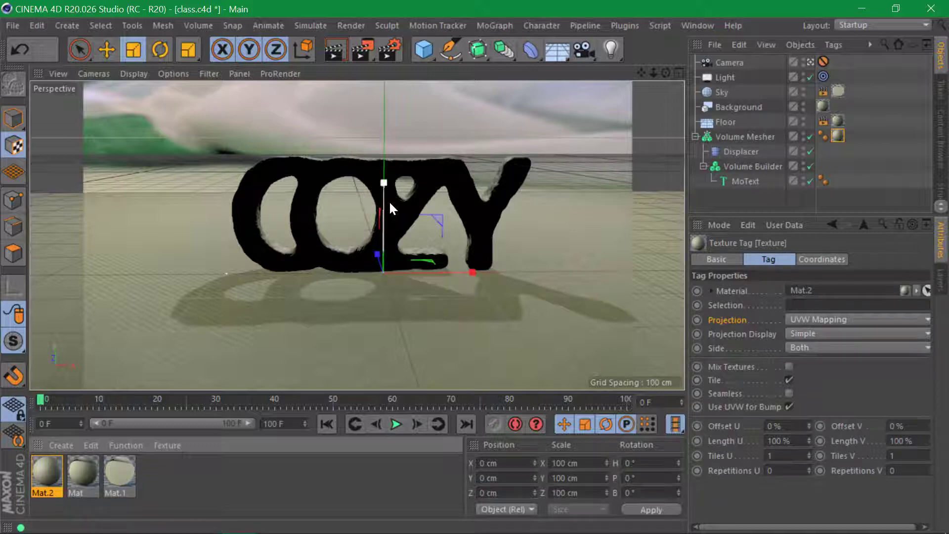
left_click(811, 63)
left_click(811, 63)
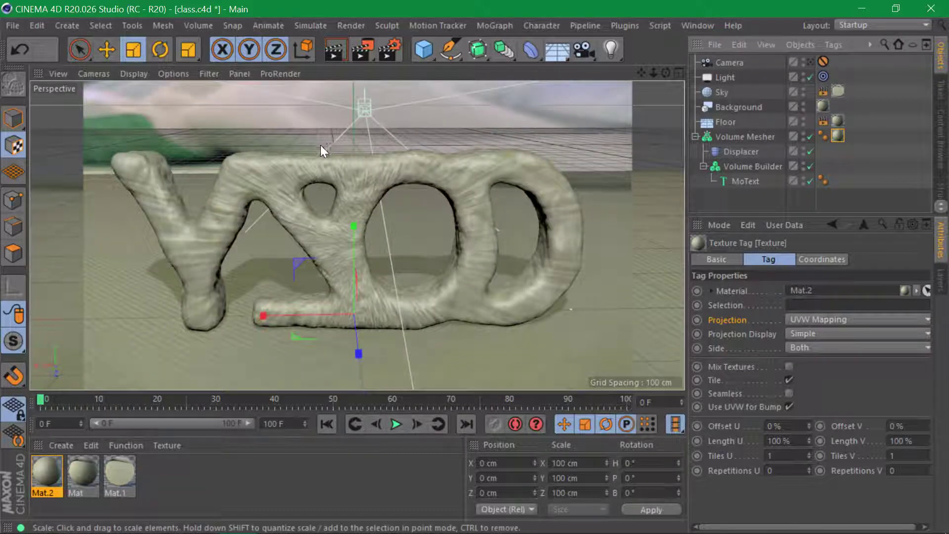
left_click_drag(320, 151, 386, 218, "alt")
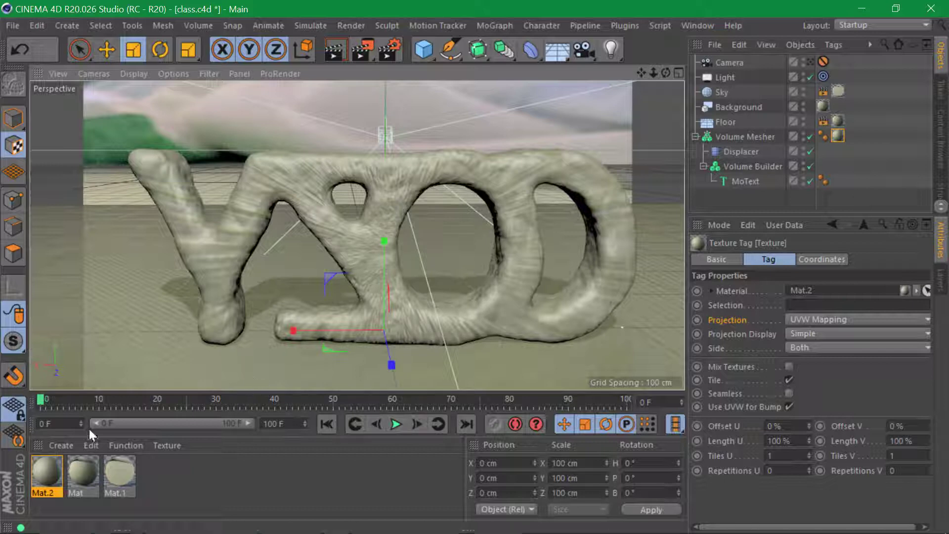
Set the Texture Preview Size of the fabric material Mat.2 to No Scaling for a sharper viewport texture
double_click(47, 470)
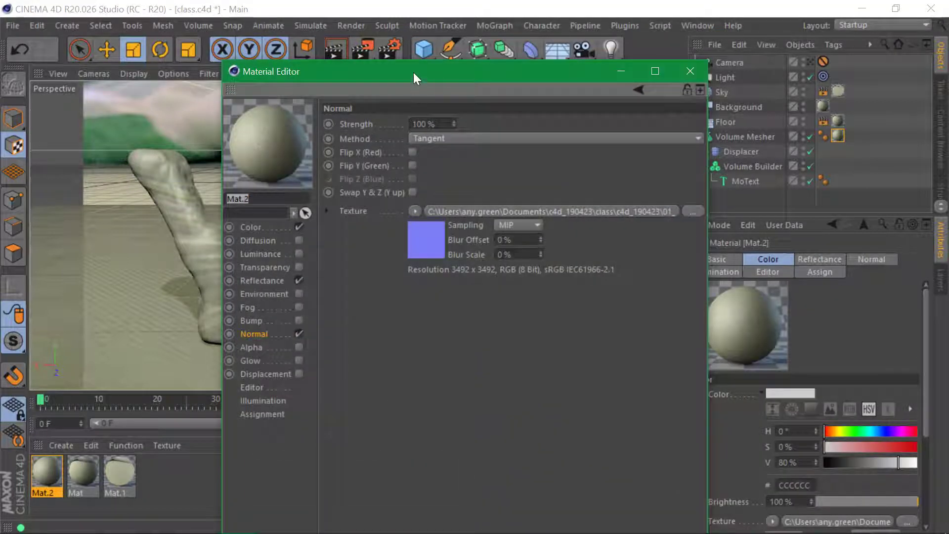
left_click_drag(413, 72, 532, 26)
left_click(384, 340)
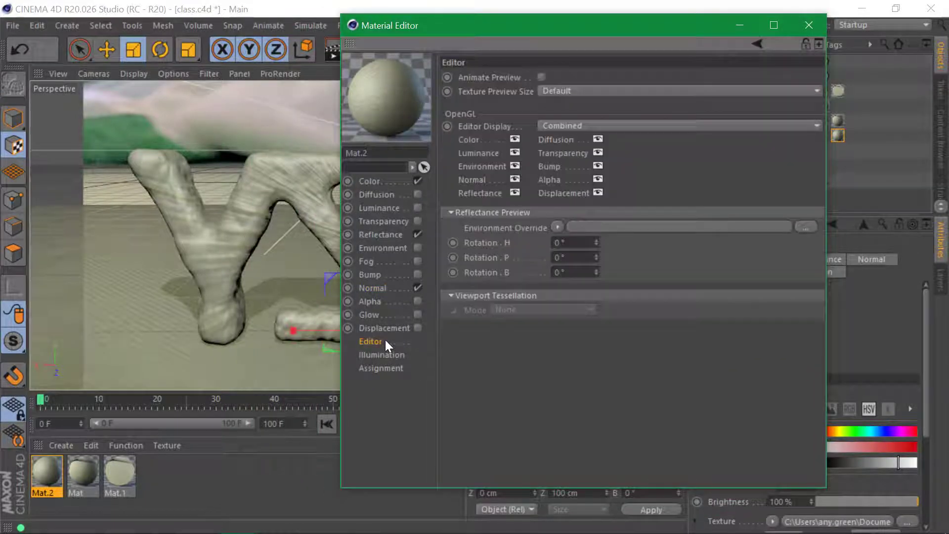
left_click(566, 89)
left_click(571, 115)
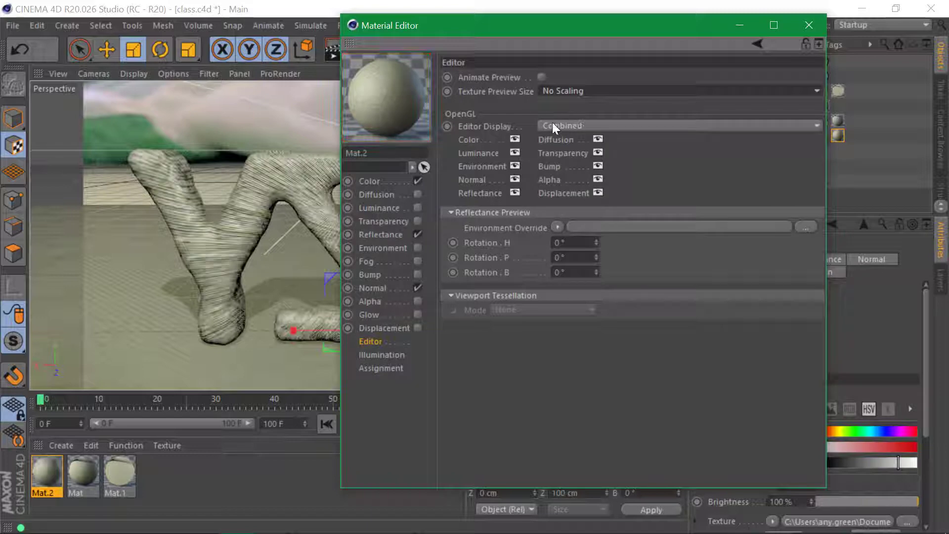
left_click(805, 31)
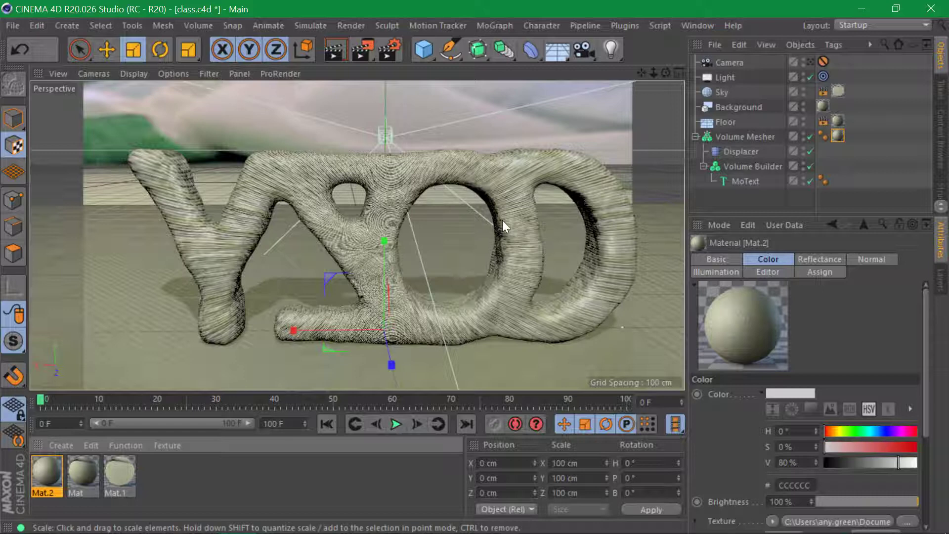
Set the Volume Mesher's fabric texture projection to Cubic and inspect the mapping around the letters
left_click(838, 137)
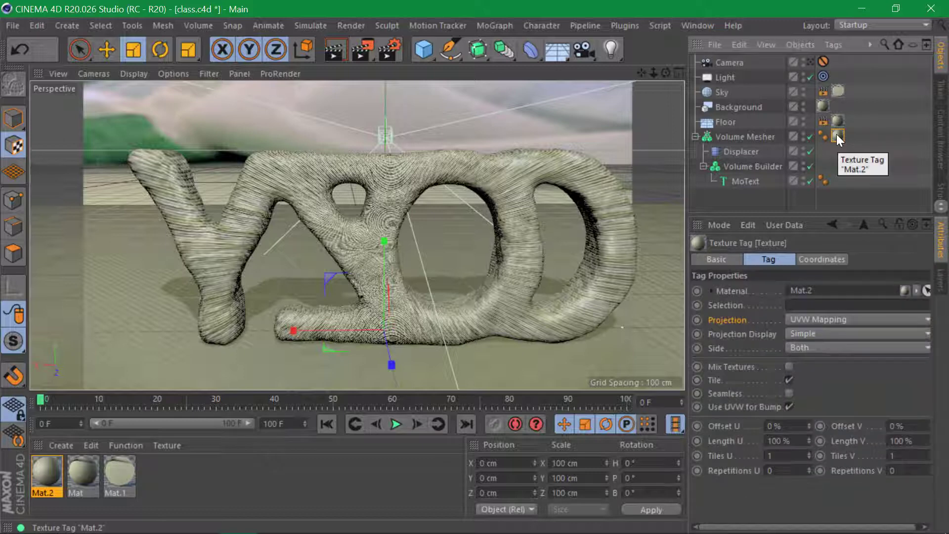
left_click(856, 320)
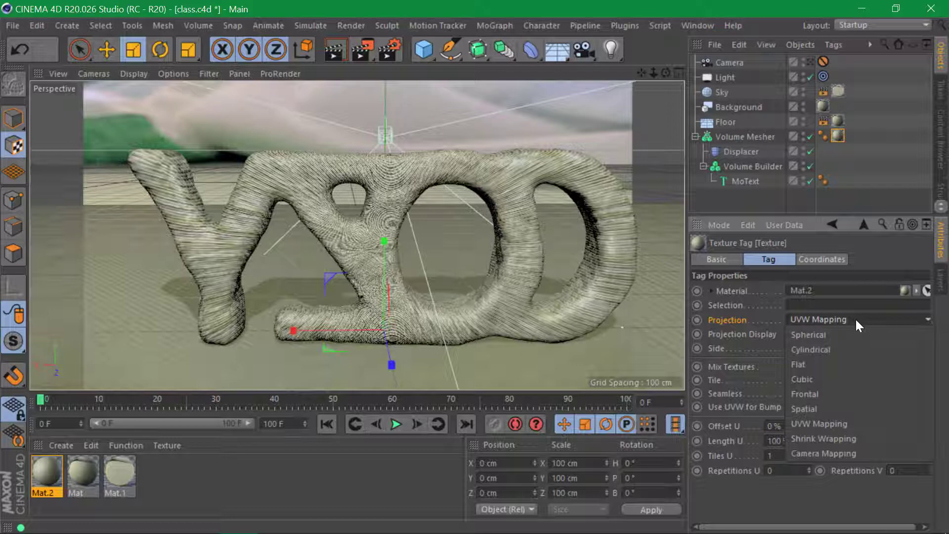
left_click(843, 378)
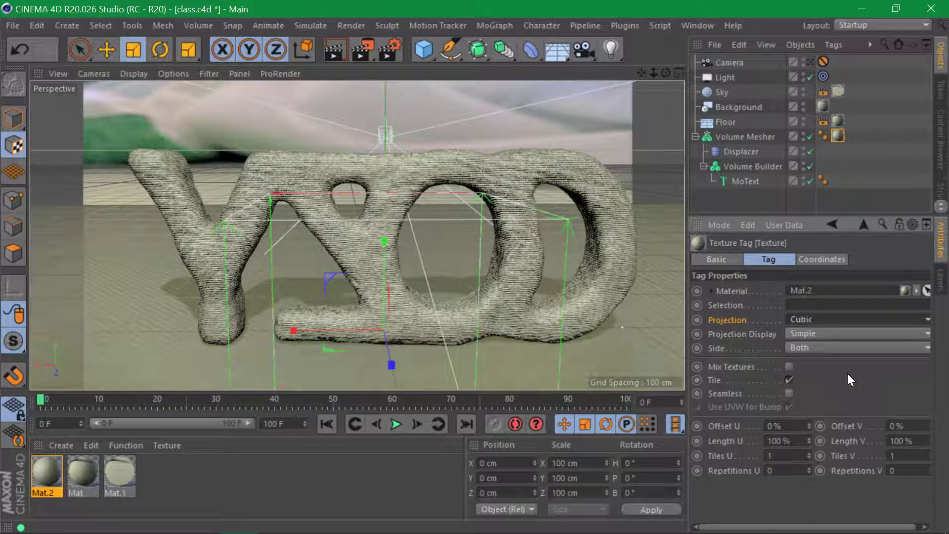
scroll(356, 190, "up", 5)
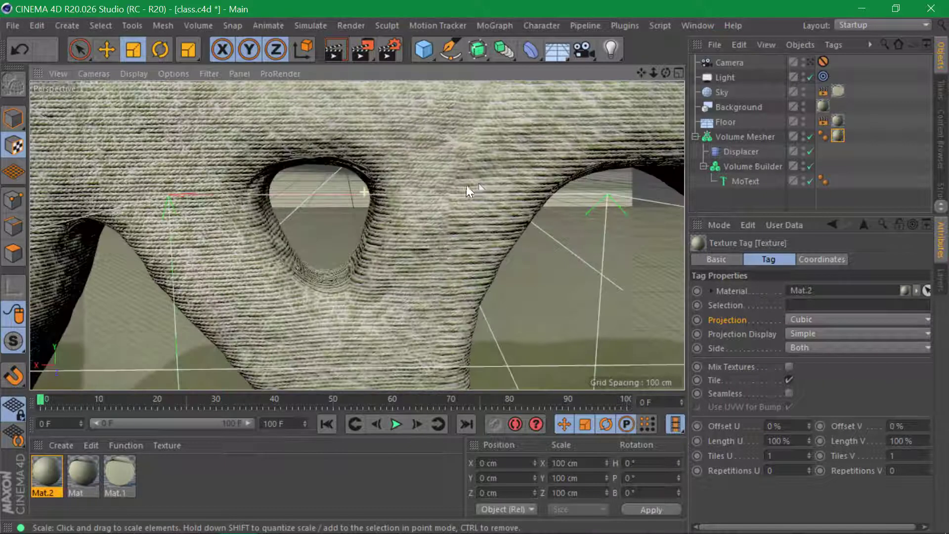
right_click_drag(464, 183, 413, 188, "alt")
left_click_drag(374, 165, 479, 182, "alt")
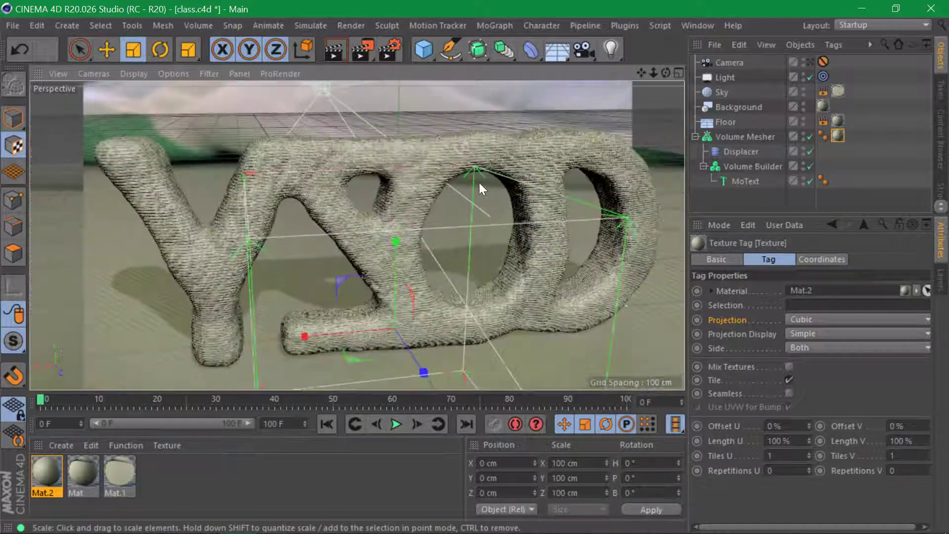
left_click_drag(550, 181, 403, 272, "alt")
middle_click_drag(405, 271, 454, 186, "alt")
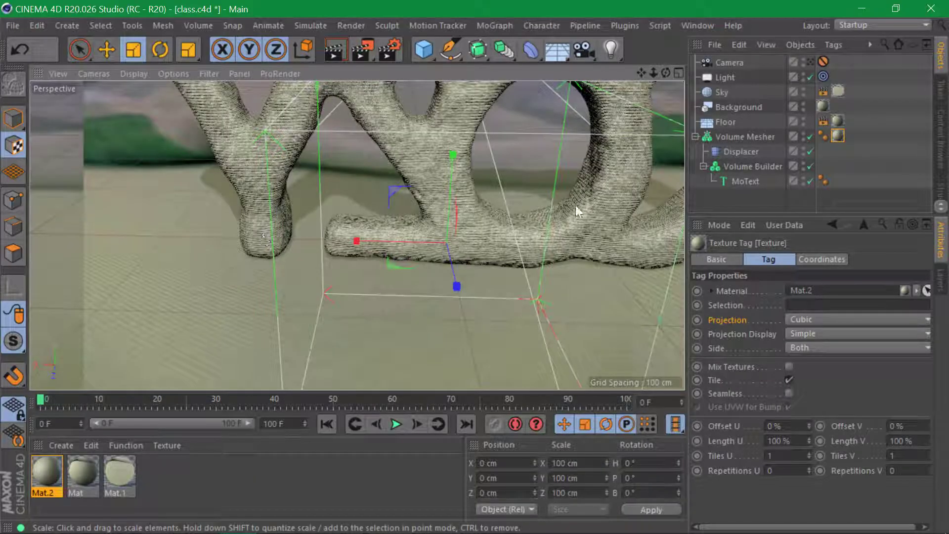
middle_click_drag(577, 208, 538, 242, "alt")
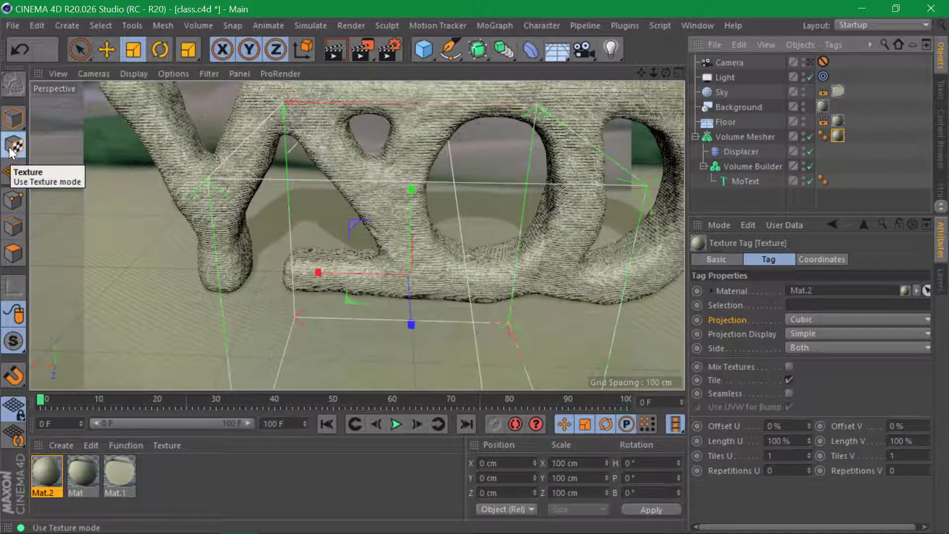
Scale the cubic texture projection on the letters uniformly to about 145.6 cm and check it from another angle
left_click(129, 53)
right_click_drag(557, 231, 518, 233, "alt")
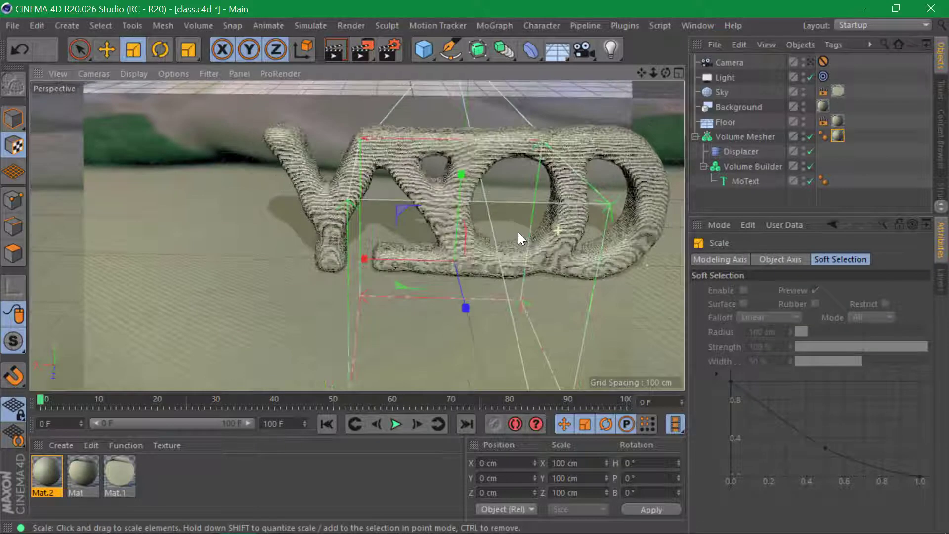
left_click_drag(518, 233, 583, 251, "alt")
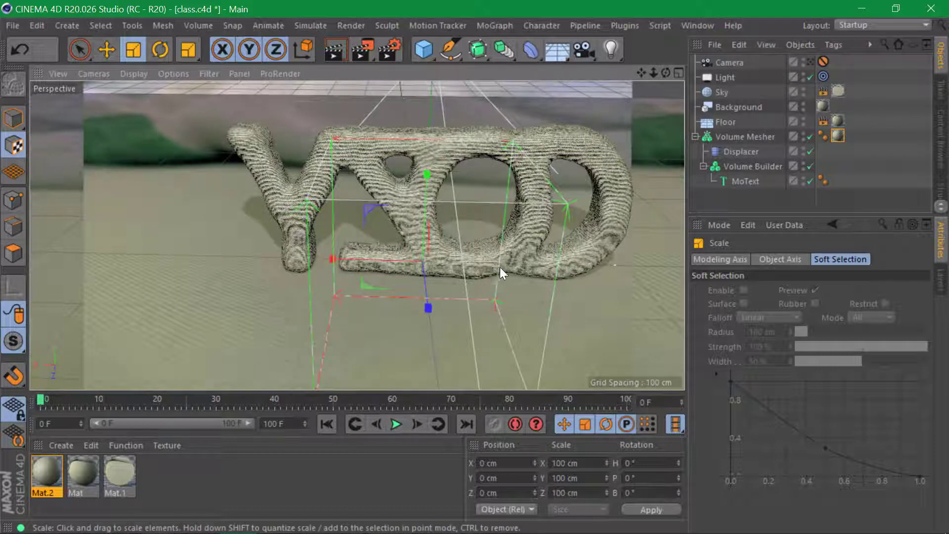
left_click_drag(521, 266, 930, 228)
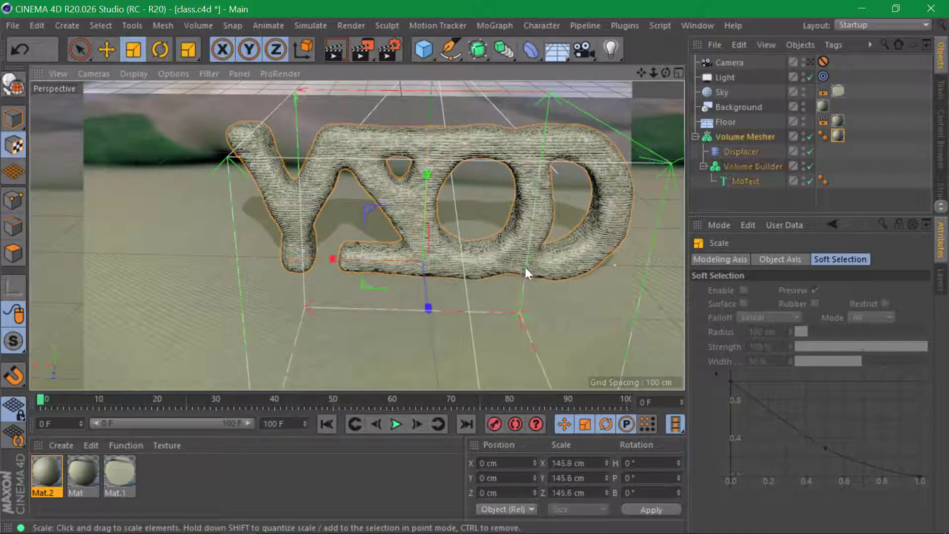
mouse_move(666, 73)
left_mouse_down()
mouse_move(633, 77)
mouse_move(666, 75)
left_mouse_up()
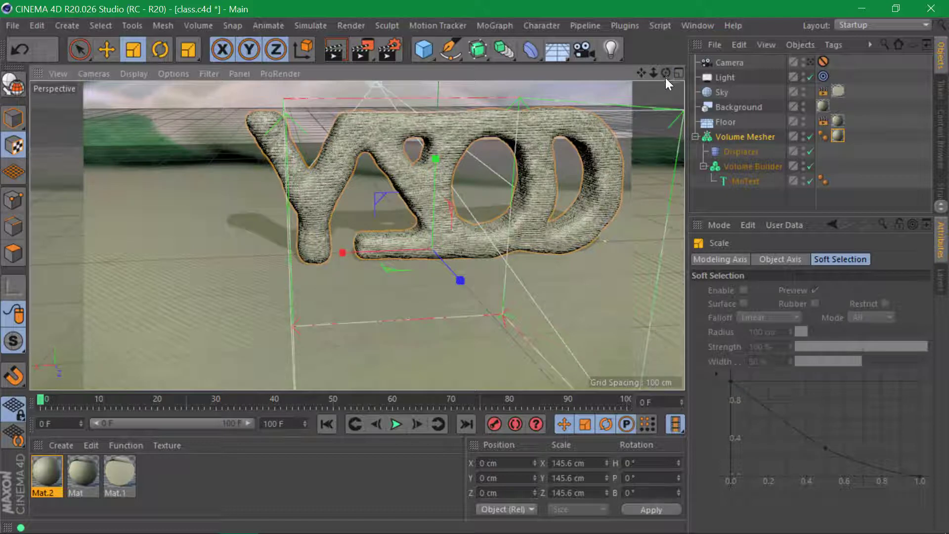
Return to the scene camera's view and render the active view with the new fabric texture
key("alt+Tab")
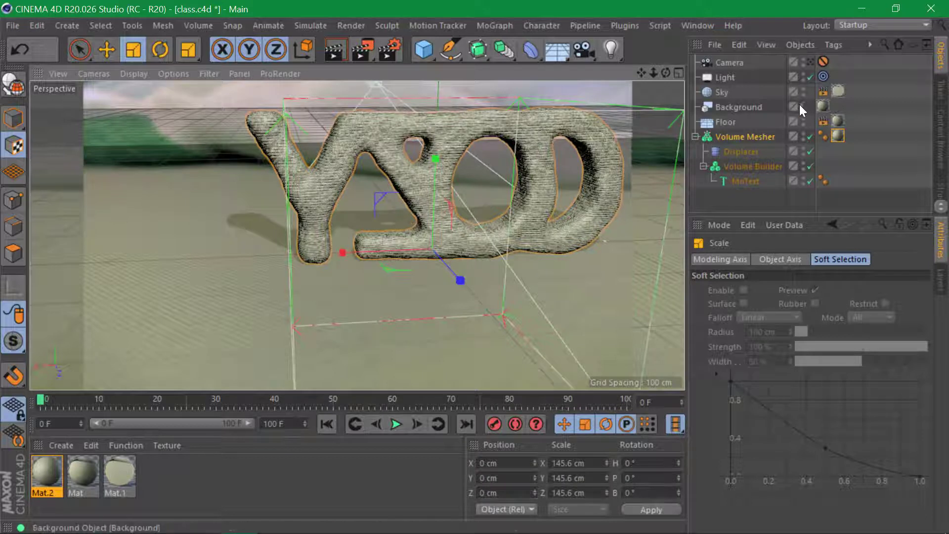
left_click(811, 61)
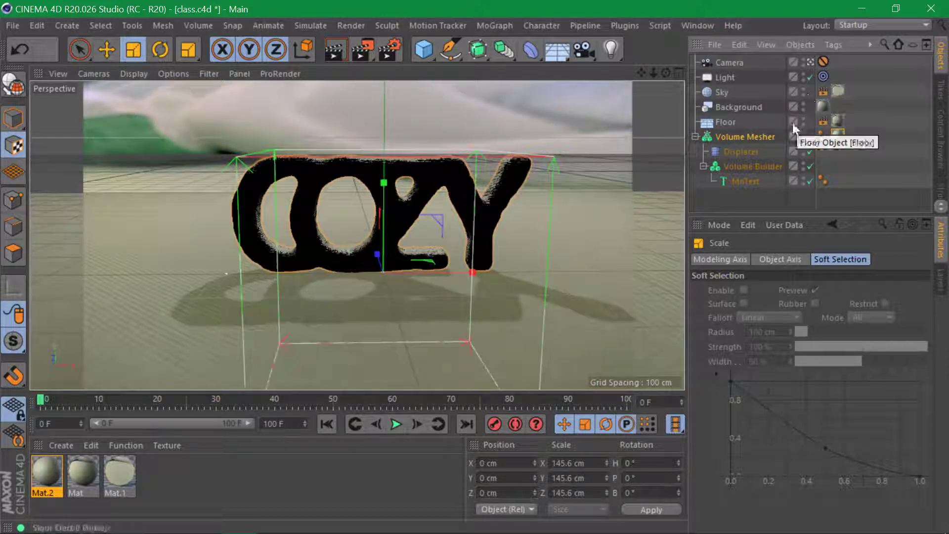
left_click(335, 51)
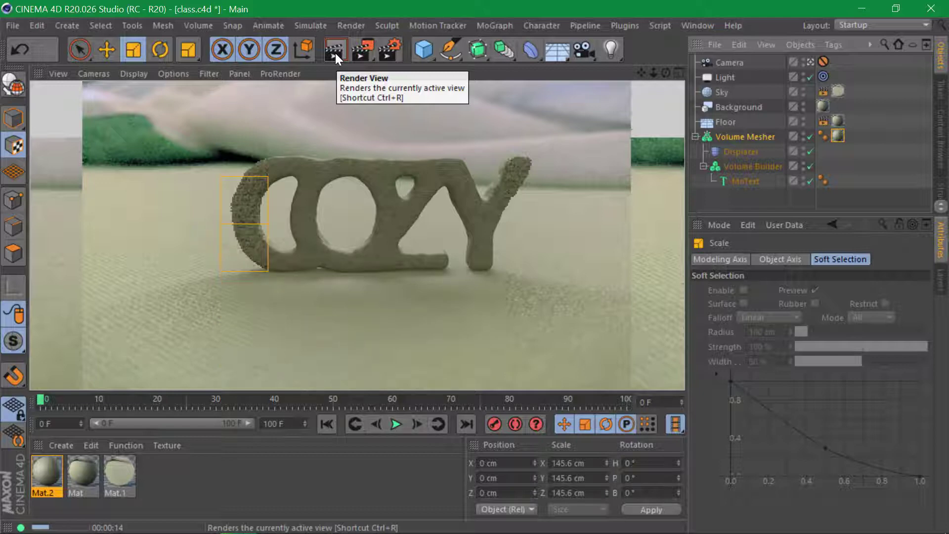
key("alt+Tab")
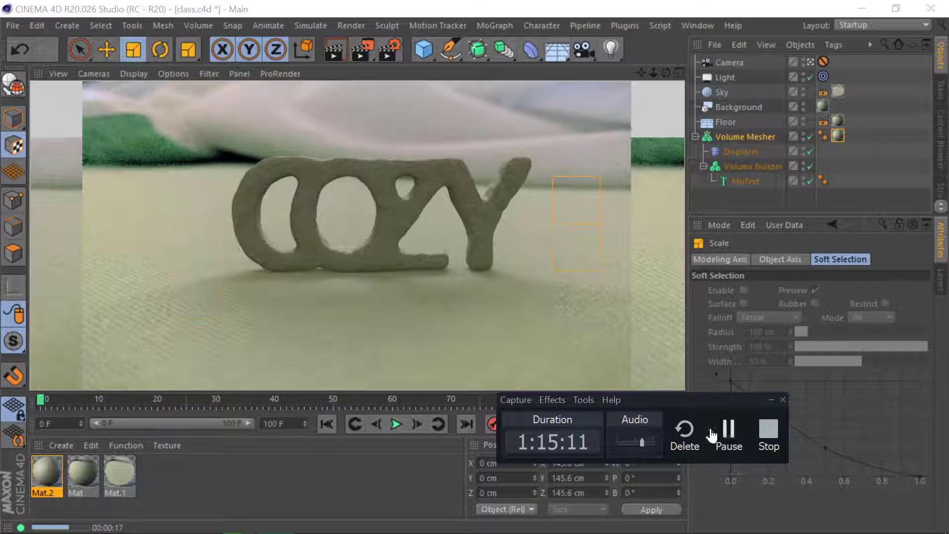
left_click(727, 435)
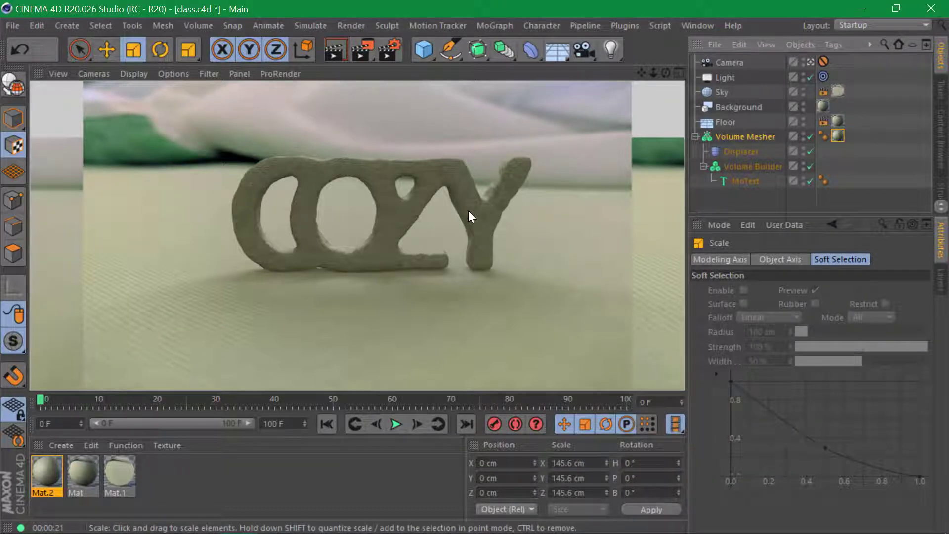
Set Mat.1's Generate GI strength to 150% and saturation to 50%, and render the view again
double_click(121, 475)
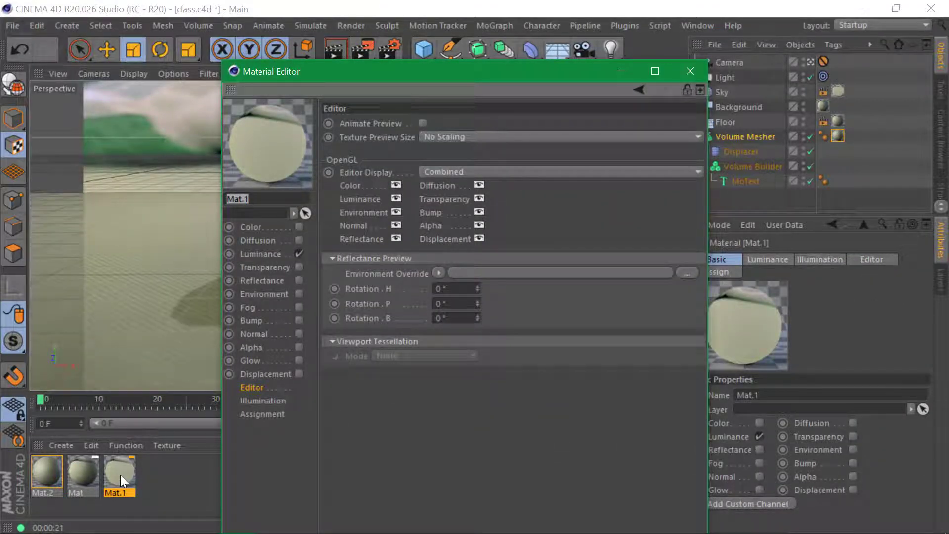
left_click(257, 401)
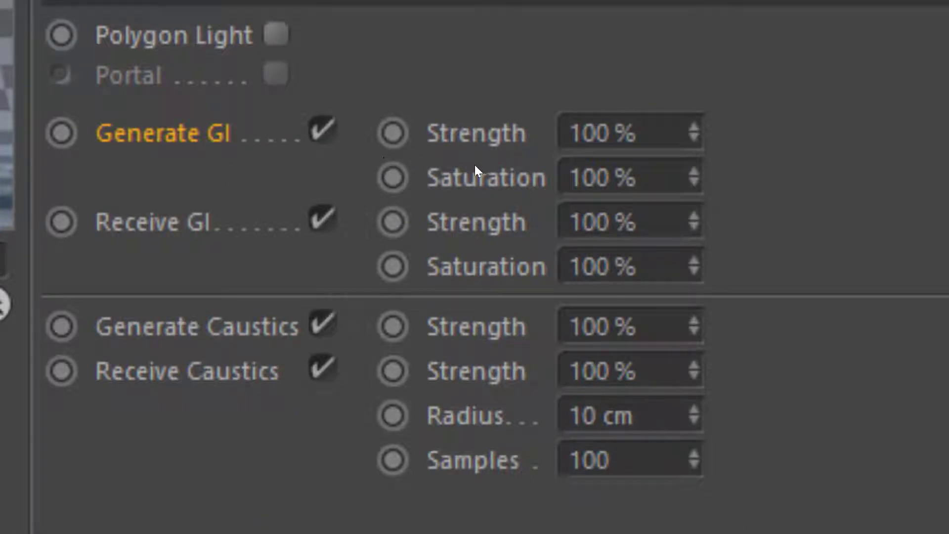
key("Tab")
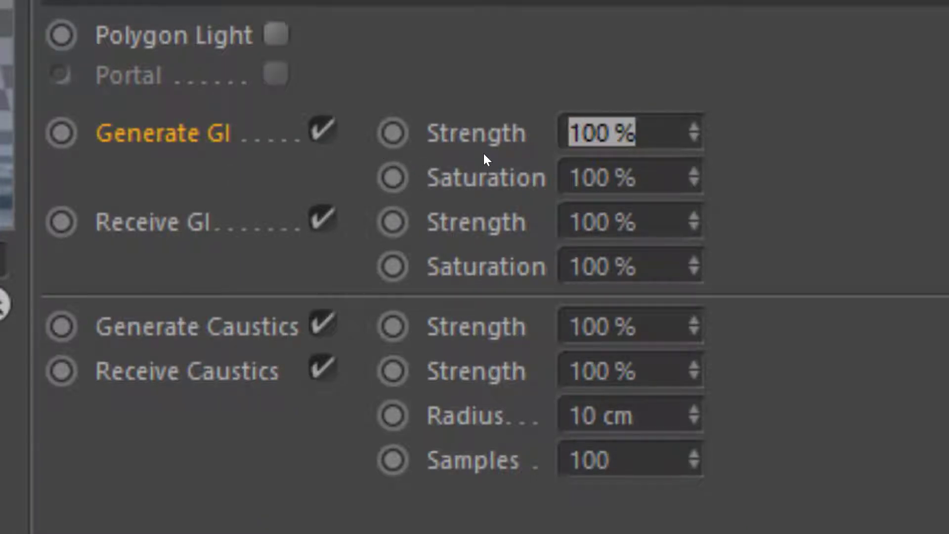
type("150")
key("Tab")
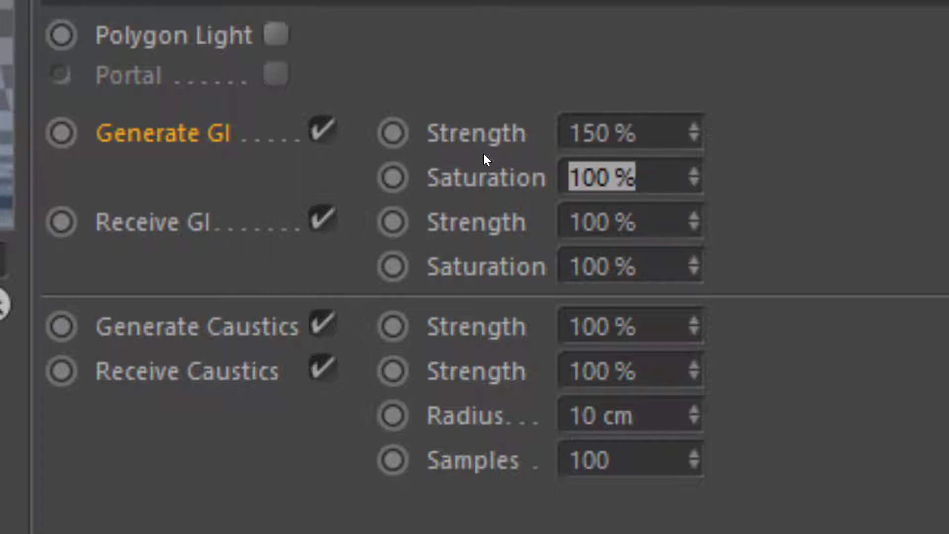
type("50")
key("Return")
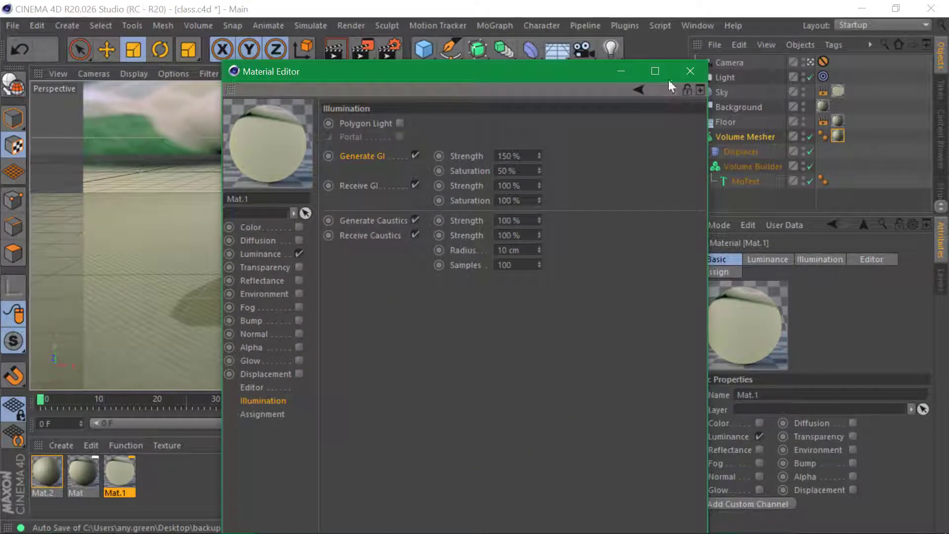
left_click(688, 68)
left_click(330, 50)
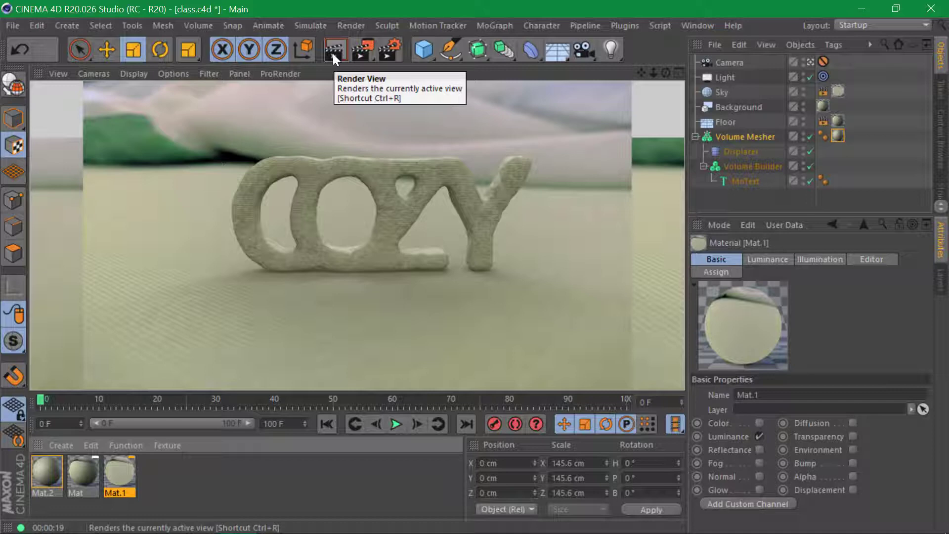
Switch to Photoshop and examine the fuzzy letter edges and contact shadows in the finished composite c4d_190423_3.psd
key("alt+Tab")
key("alt+Tab")
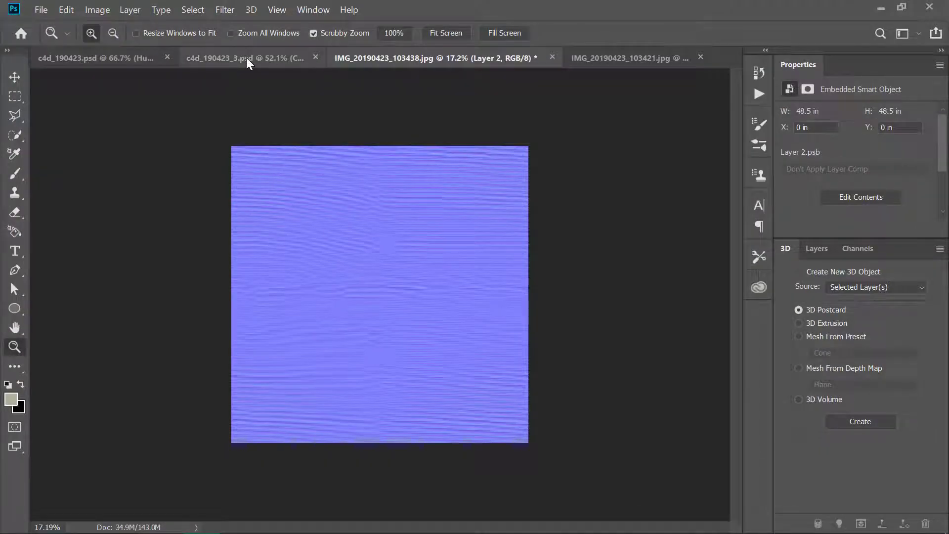
left_click(249, 60)
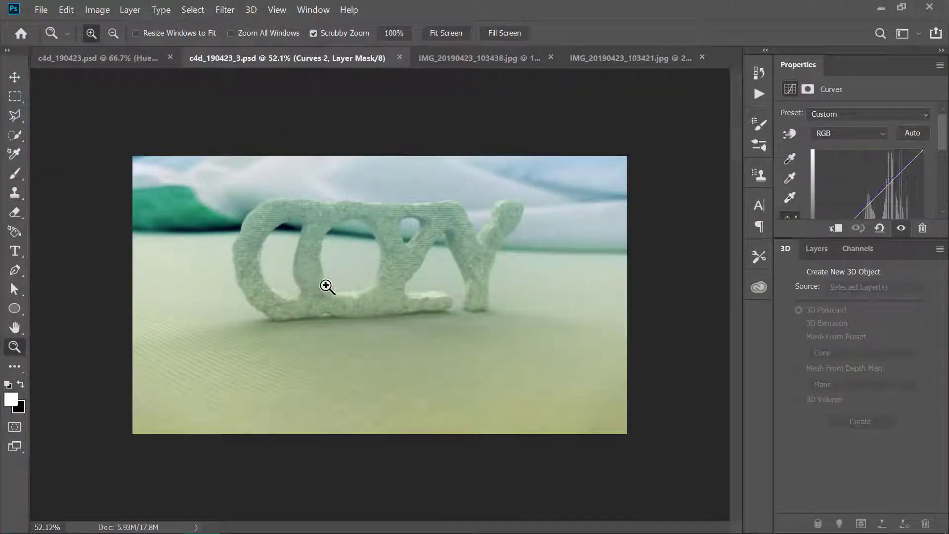
left_click_drag(324, 283, 376, 286)
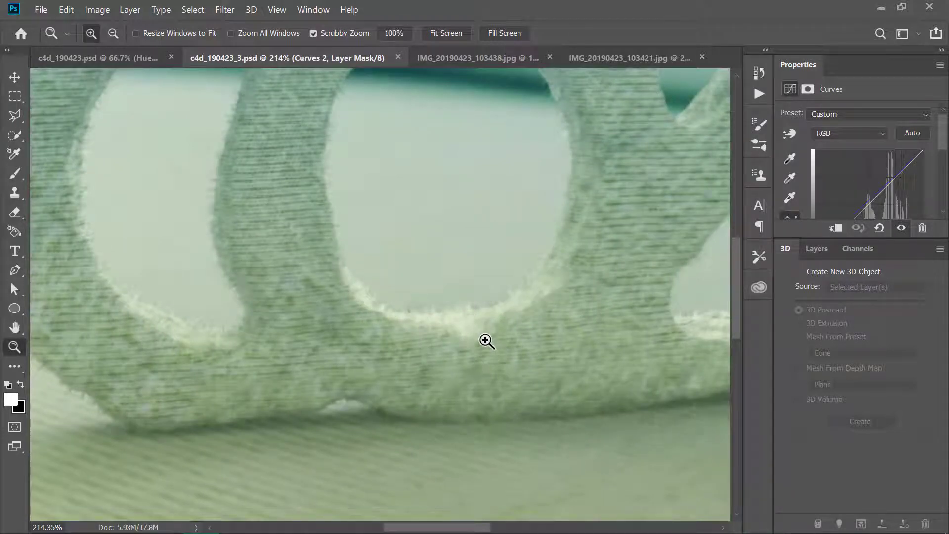
left_click_drag(420, 350, 564, 257)
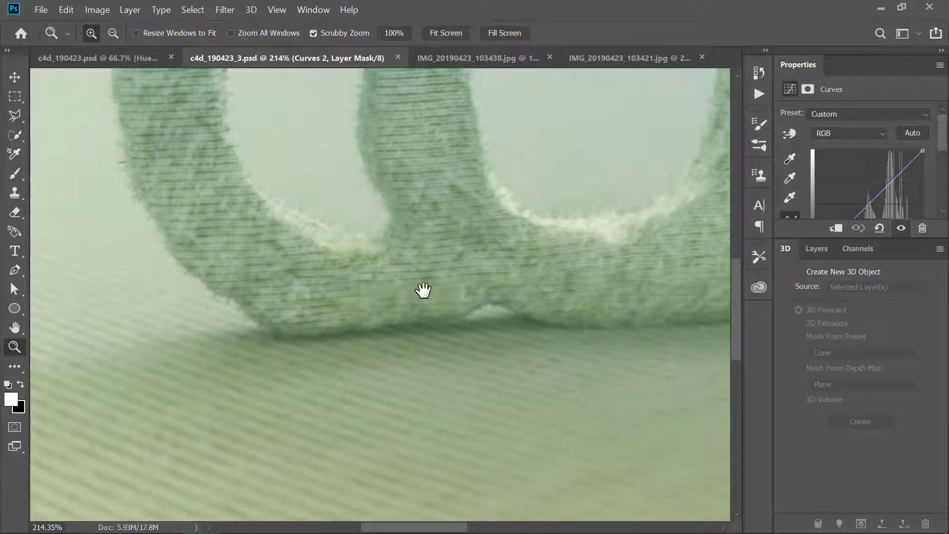
left_click_drag(424, 290, 450, 311)
scroll(354, 370, "down", 2)
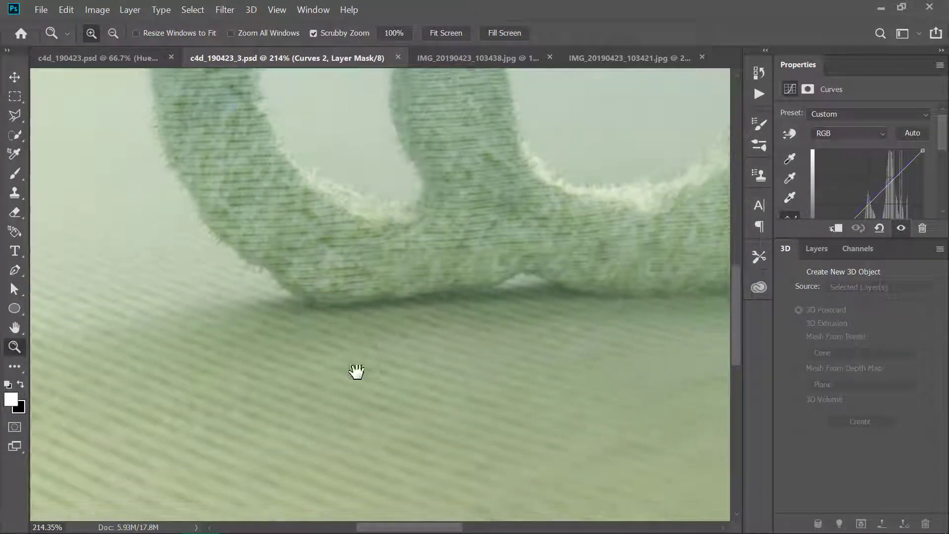
left_click_drag(354, 370, 452, 292)
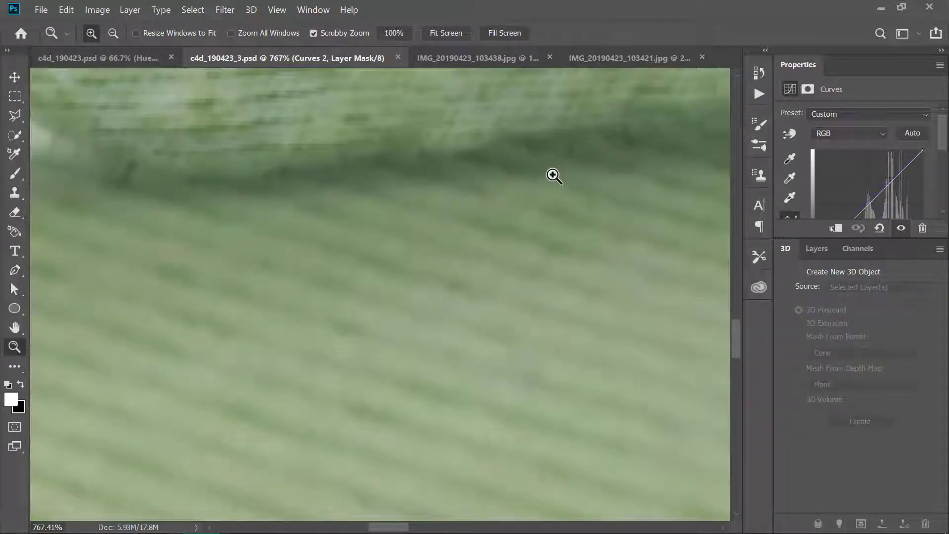
left_click_drag(551, 173, 453, 185)
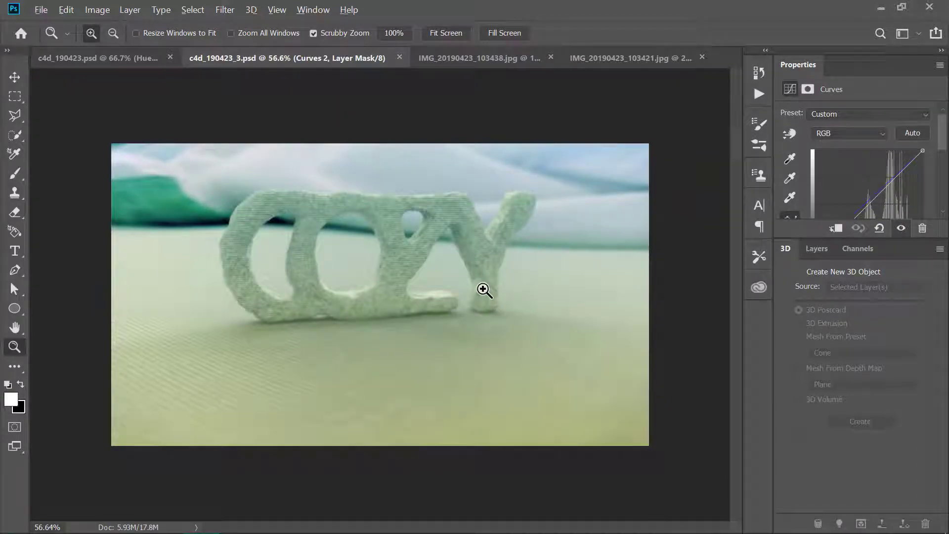
Switch back to Cinema 4D and save the scene class.c4d
key("alt+Tab")
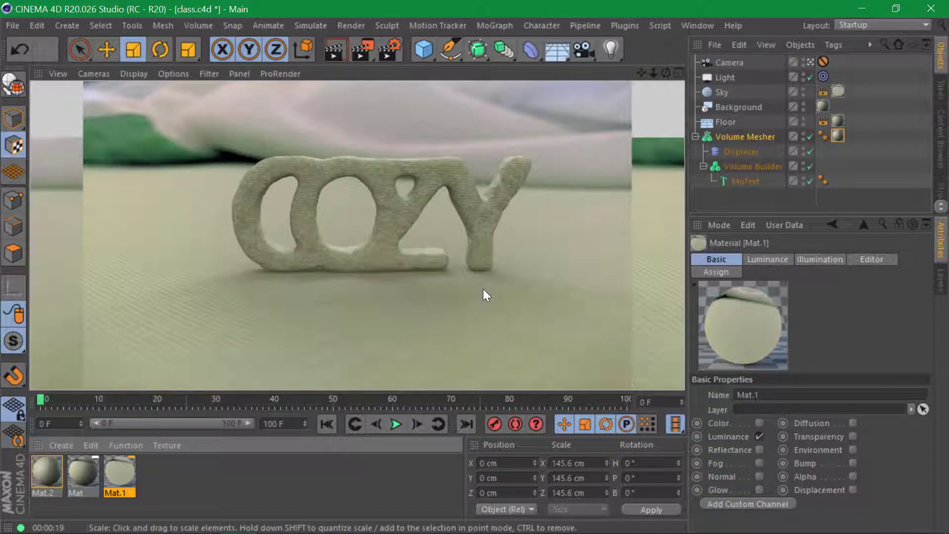
key("ctrl+s")
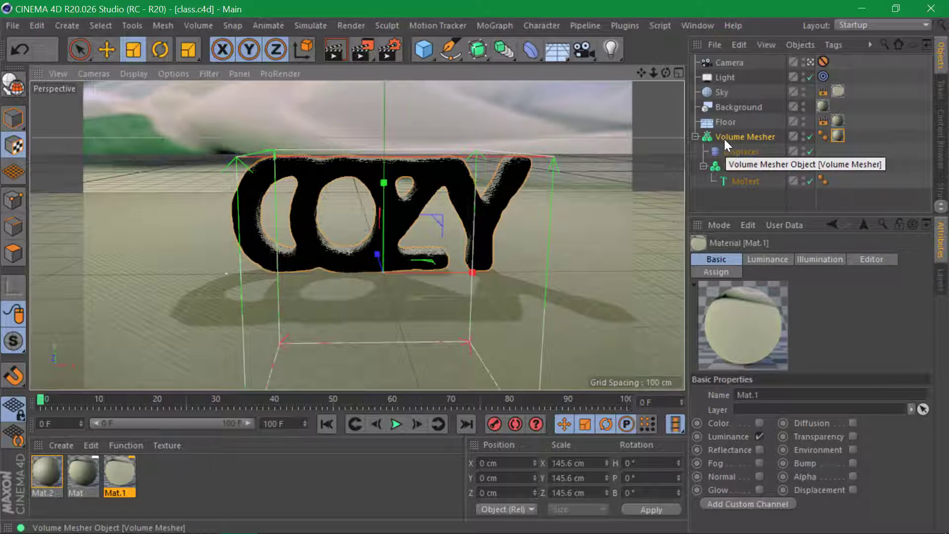
Create a polygon copy of the Volume Mesher with Current State to Object
left_click_drag(726, 220, 730, 277)
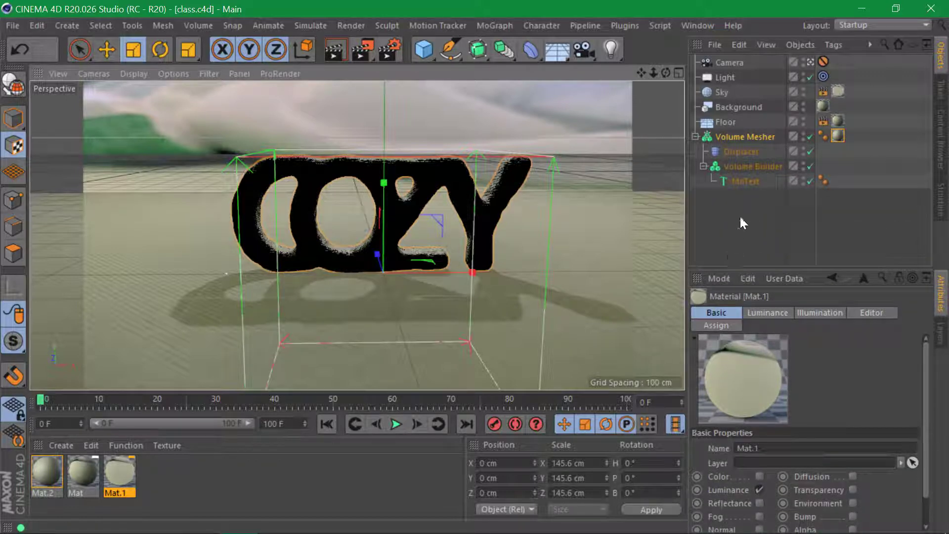
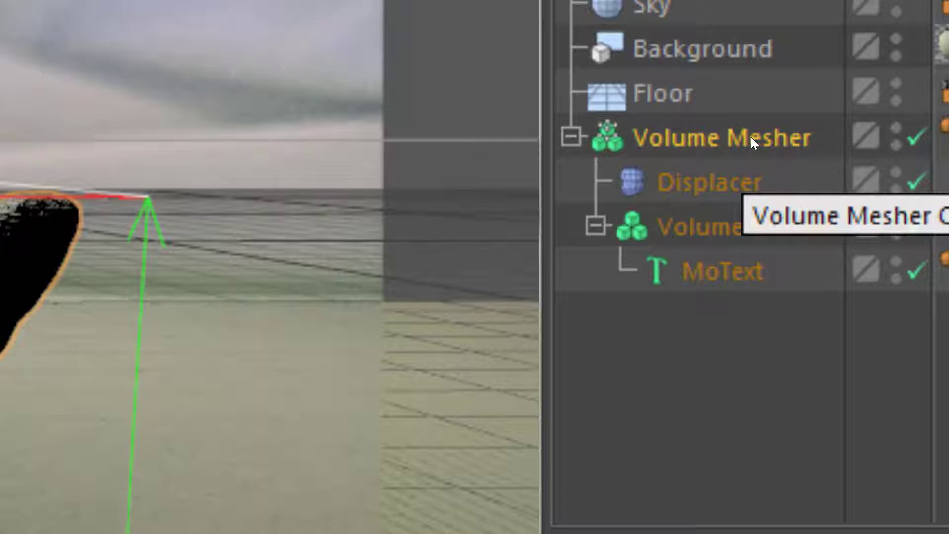
right_click(751, 137)
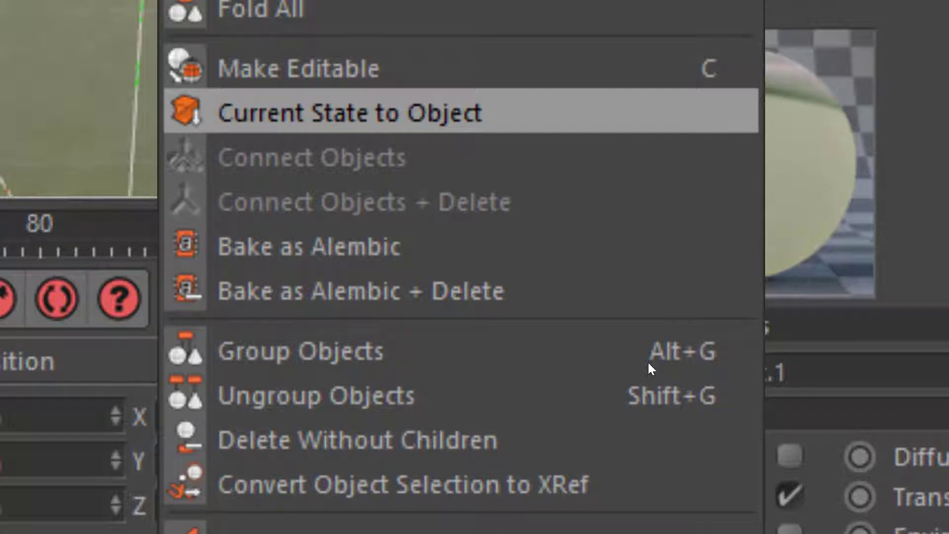
left_click(648, 363)
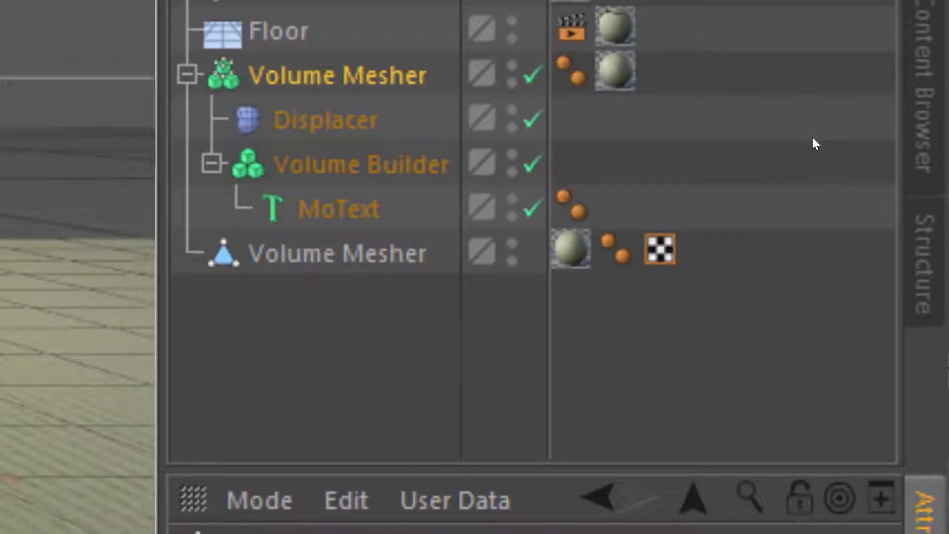
Disable the original Volume Mesher along with its Displacer, Volume Builder and MoText
left_click(534, 75)
left_click(533, 120)
left_click(534, 164)
left_click(533, 209)
Add a Hair object to the polygon version of the Volume Mesher
left_click(338, 253)
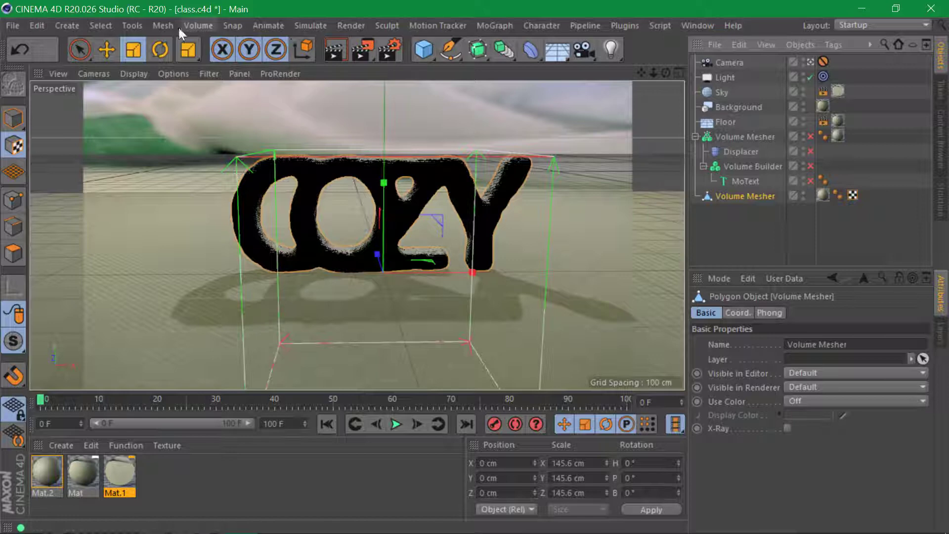
left_click(296, 28)
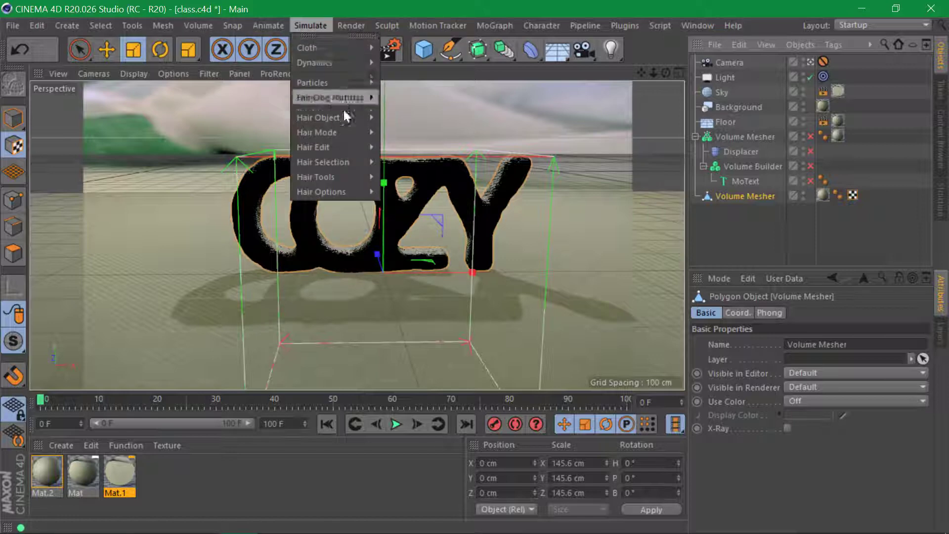
mouse_move(346, 119)
left_click(410, 122)
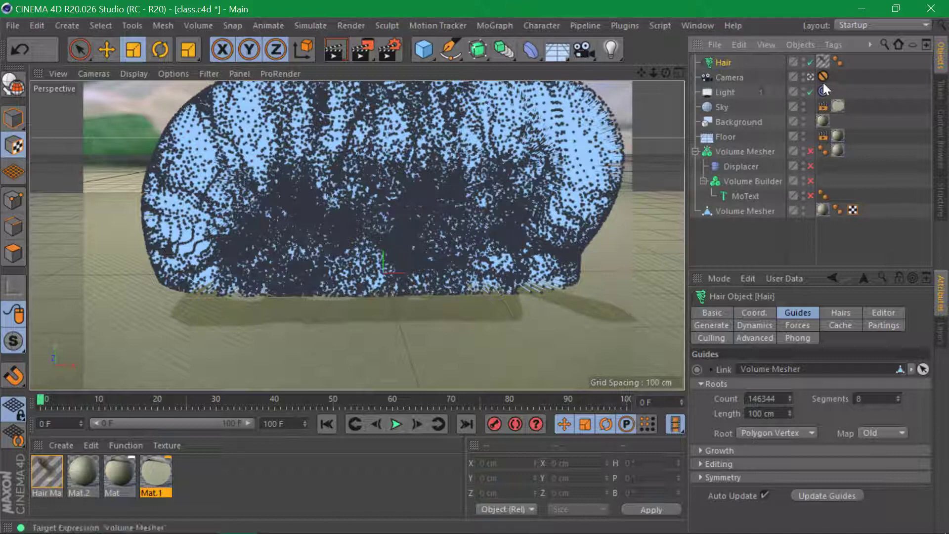
Leave the scene camera's view and set the hair guides' root to Polygon Area with a count of 5000
left_click(809, 77)
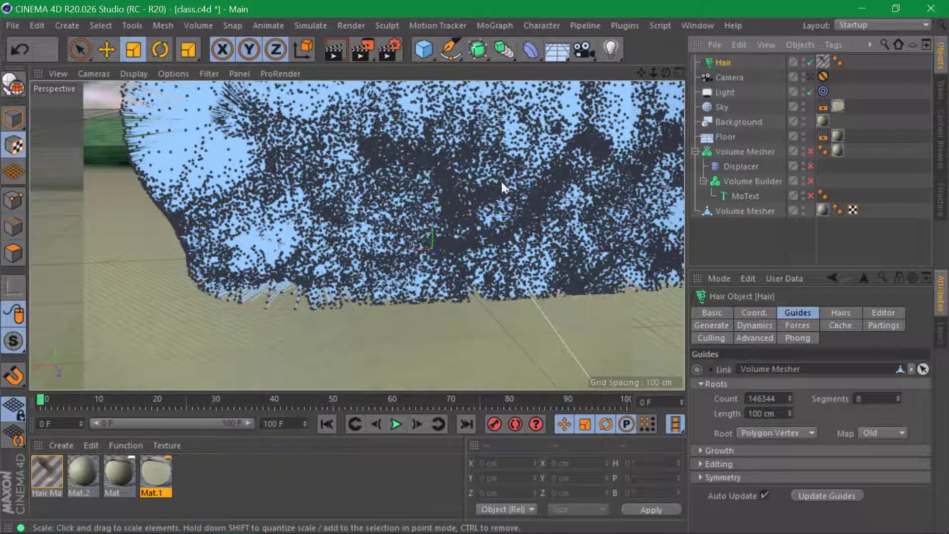
left_click_drag(454, 194, 352, 246, "alt")
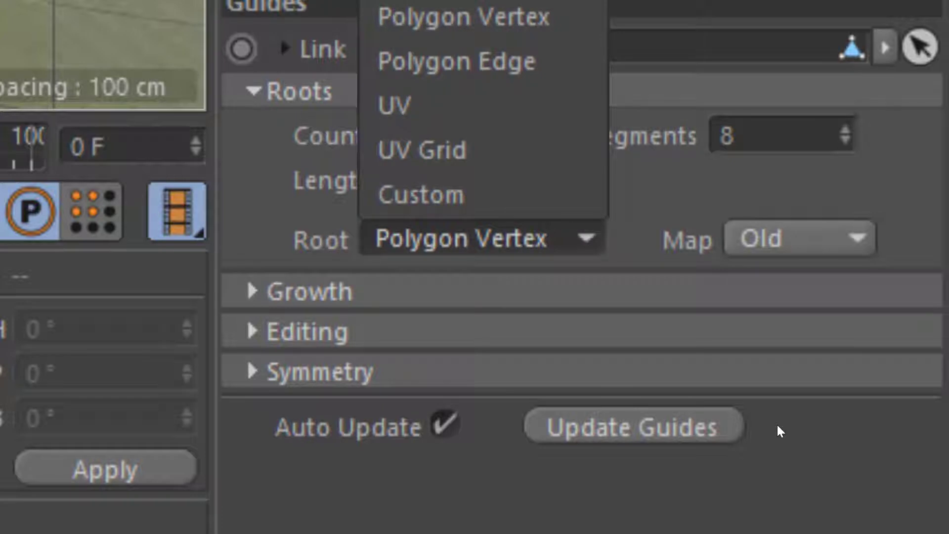
key("Down")
key("Down")
key("Up")
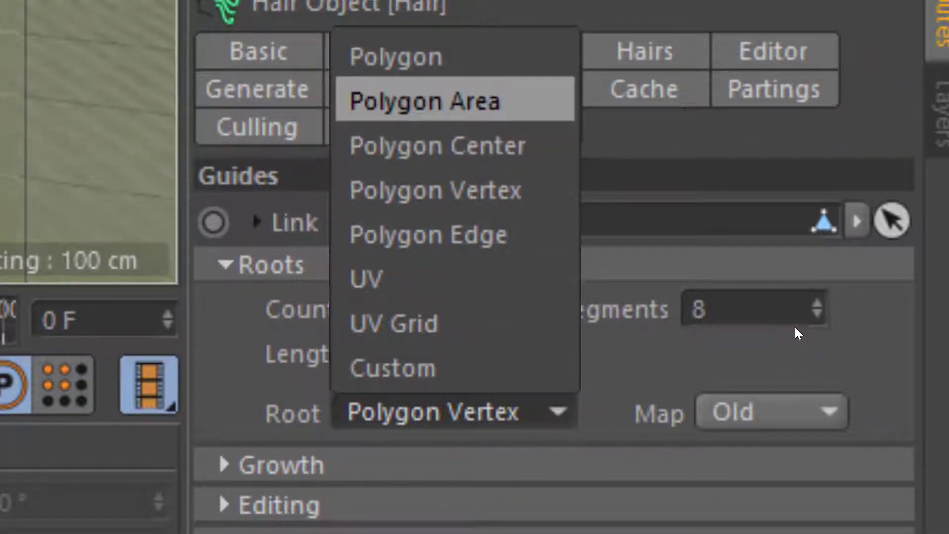
key("Return")
key("Tab")
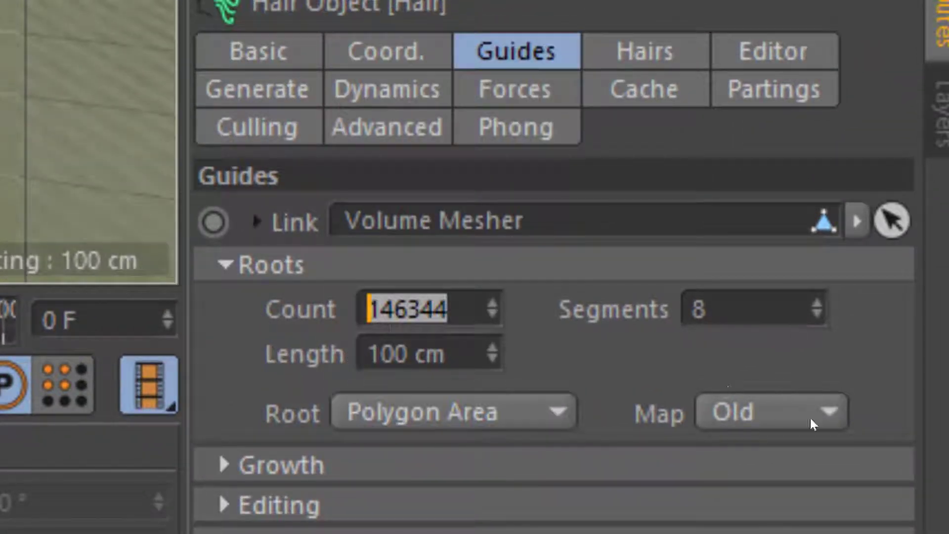
type("5000")
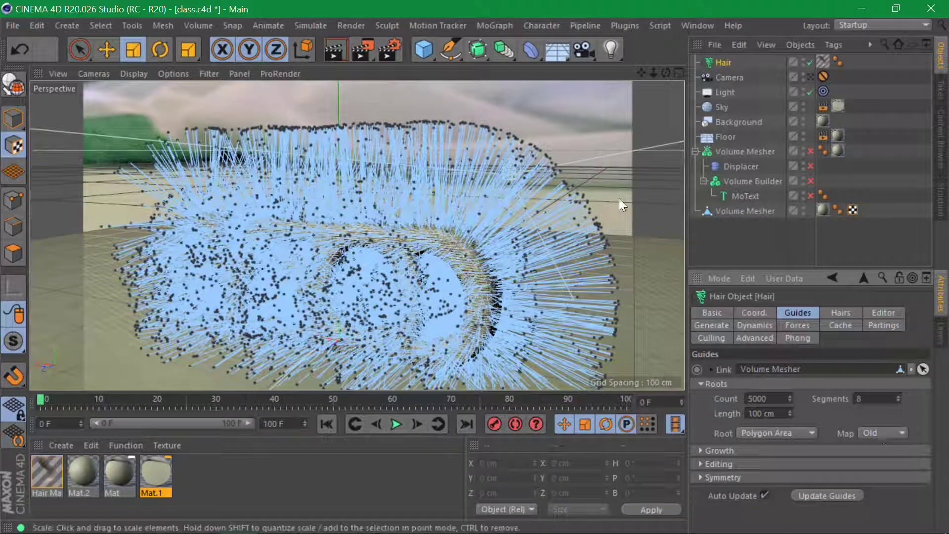
Shorten the hair guides on the COZY text to a length of 3 cm
left_click_drag(544, 227, 485, 211, "alt")
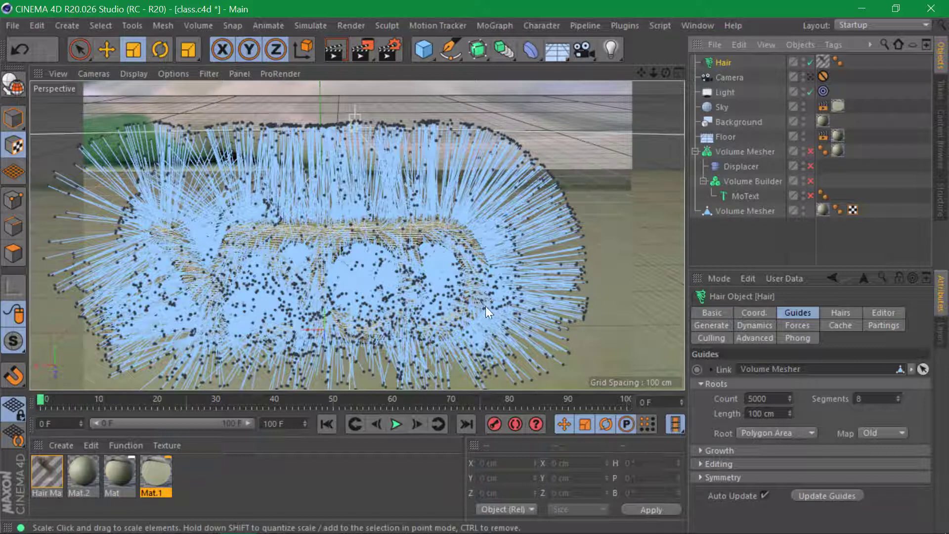
left_click(763, 413)
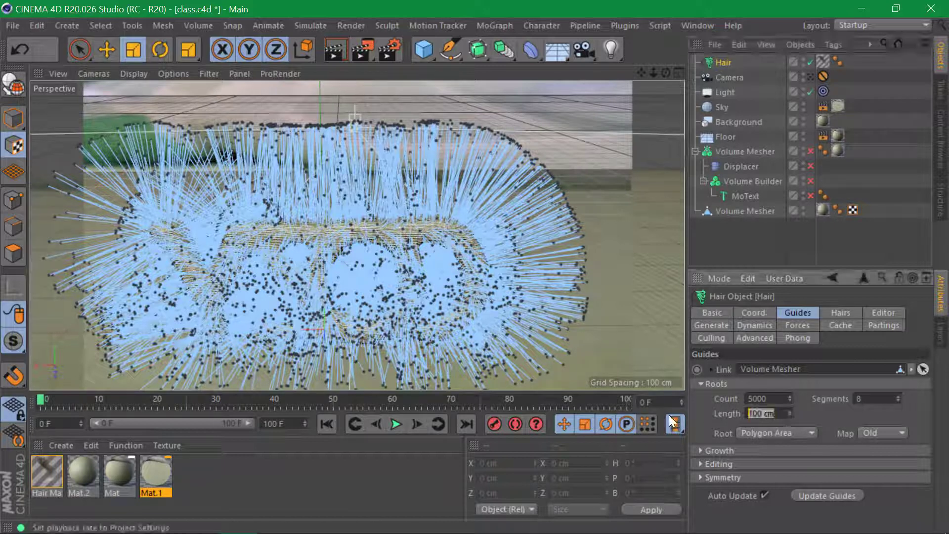
type("3")
key("Return")
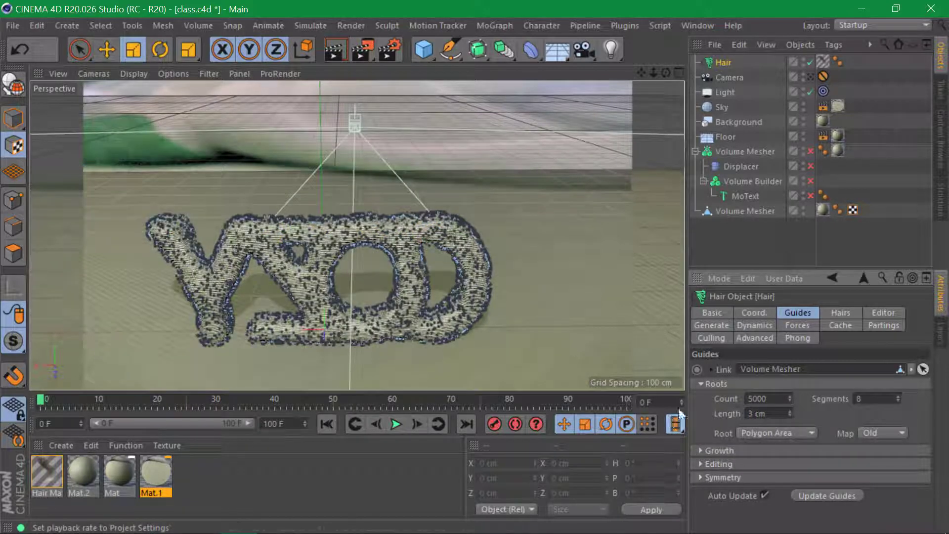
Set the Hair object's hair count to 50000 and render a close view of the letters
left_click_drag(308, 219, 367, 249, "alt")
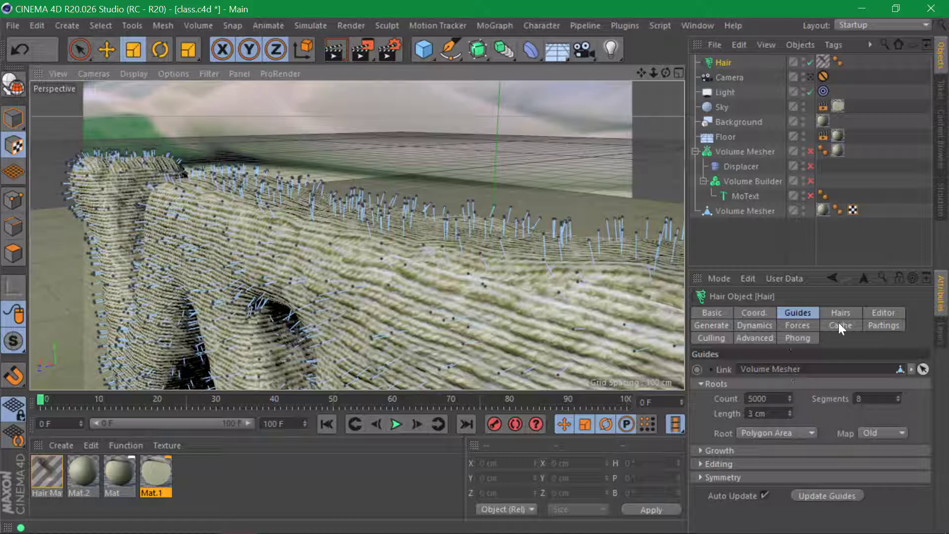
left_click(849, 313)
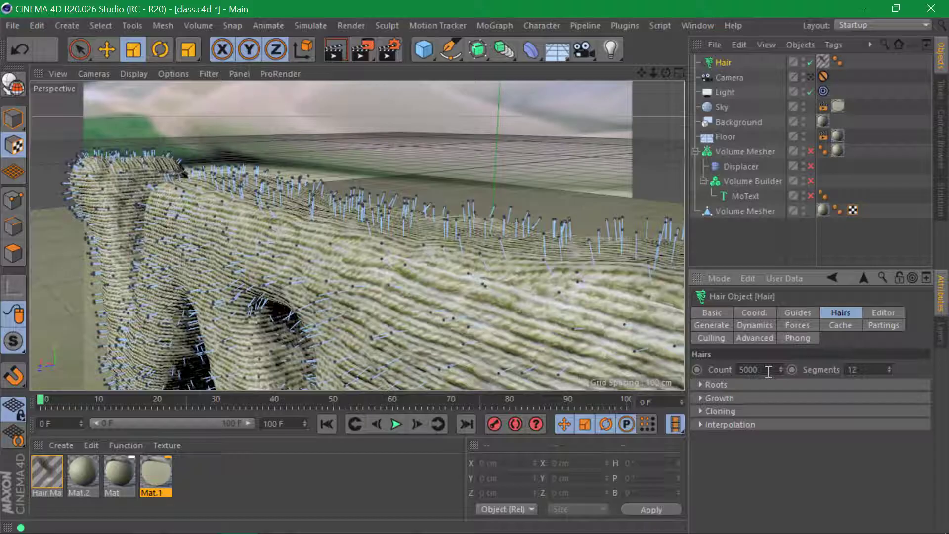
left_click_drag(528, 347, 430, 342)
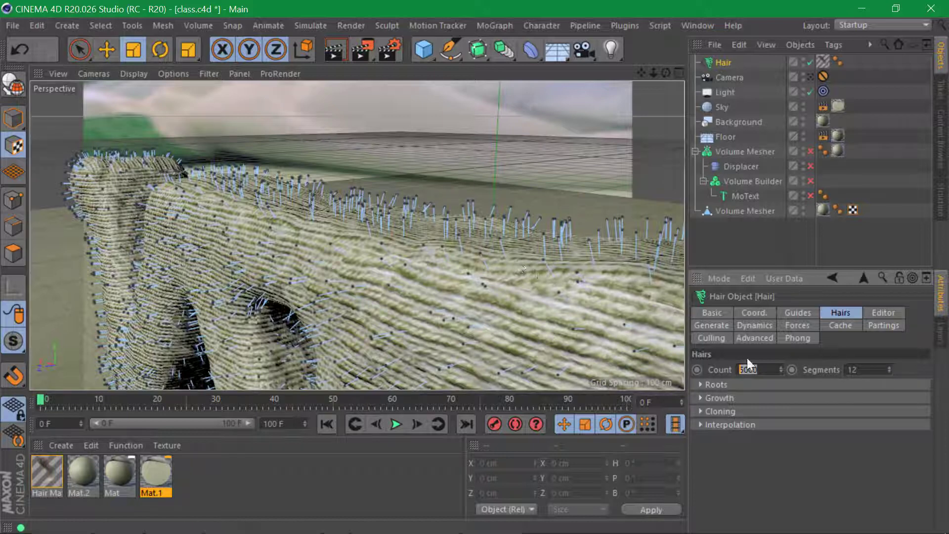
type("50000")
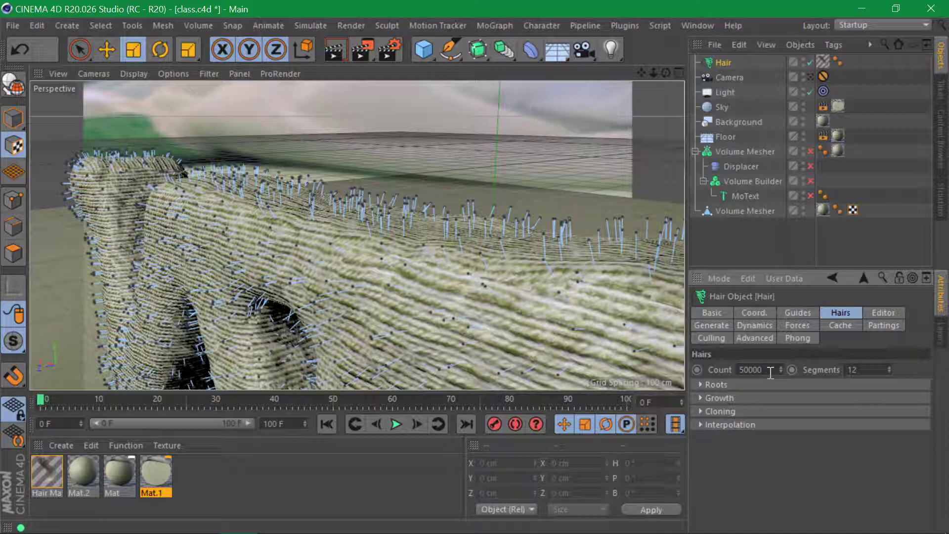
key("Return")
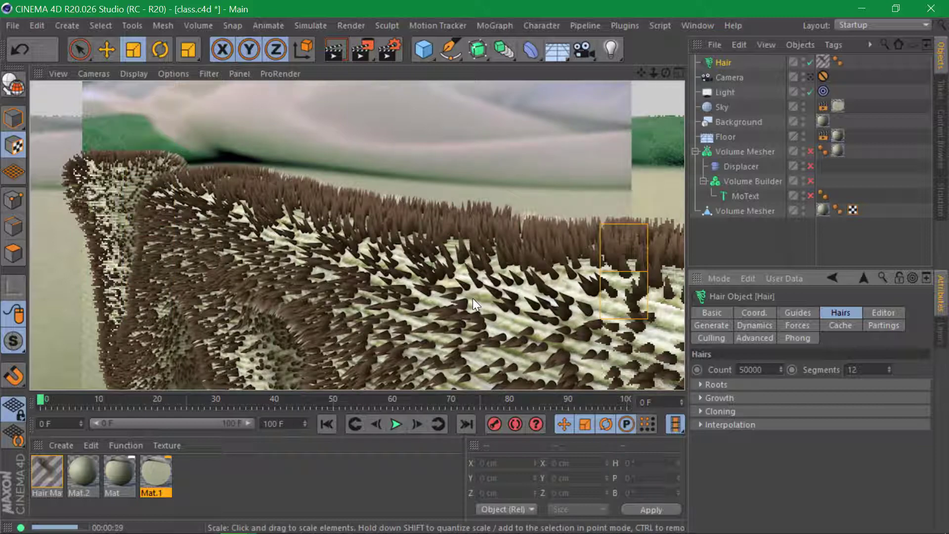
left_click(722, 62)
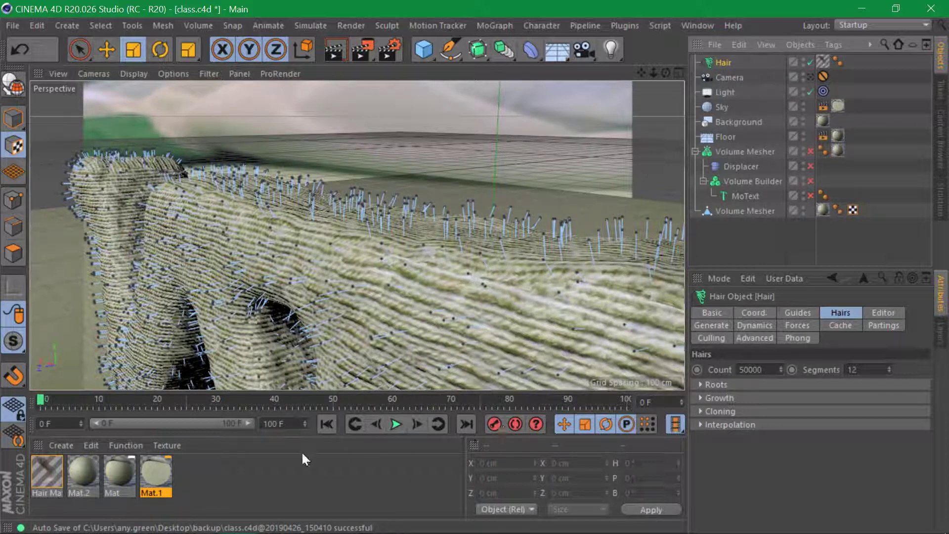
Set Hair Mat's thickness to 0.1 cm at the root and 0.02 cm at the tip, and render the view
double_click(53, 477)
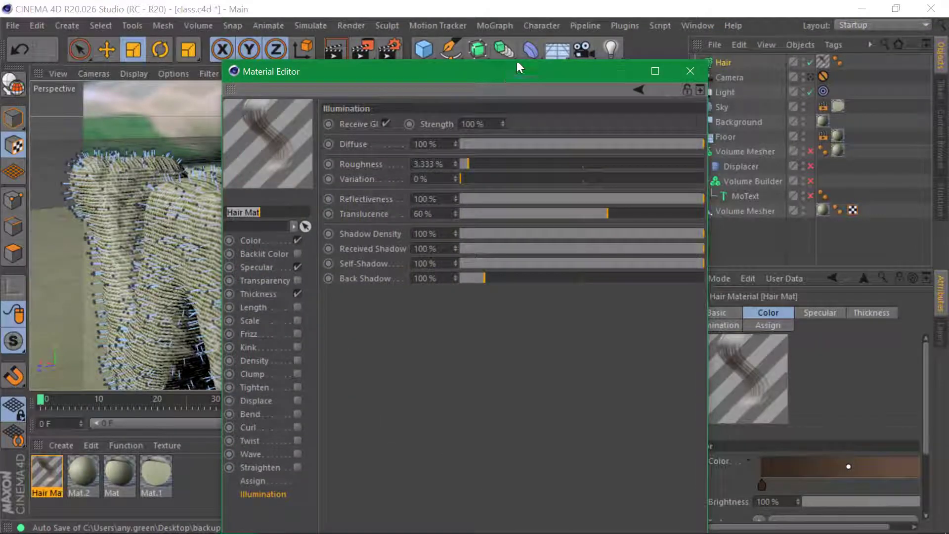
left_click_drag(517, 60, 573, 17)
left_click(324, 250)
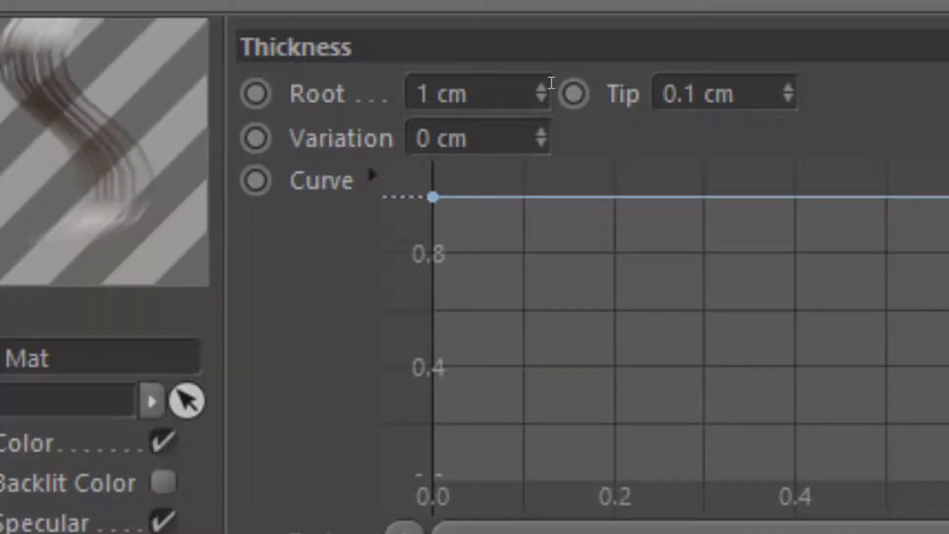
left_click_drag(468, 84, 399, 84)
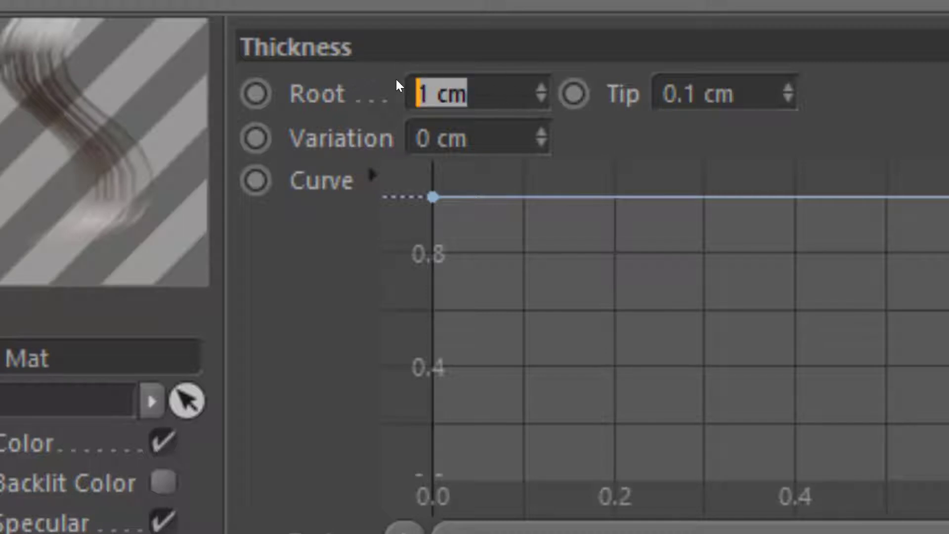
type(".1")
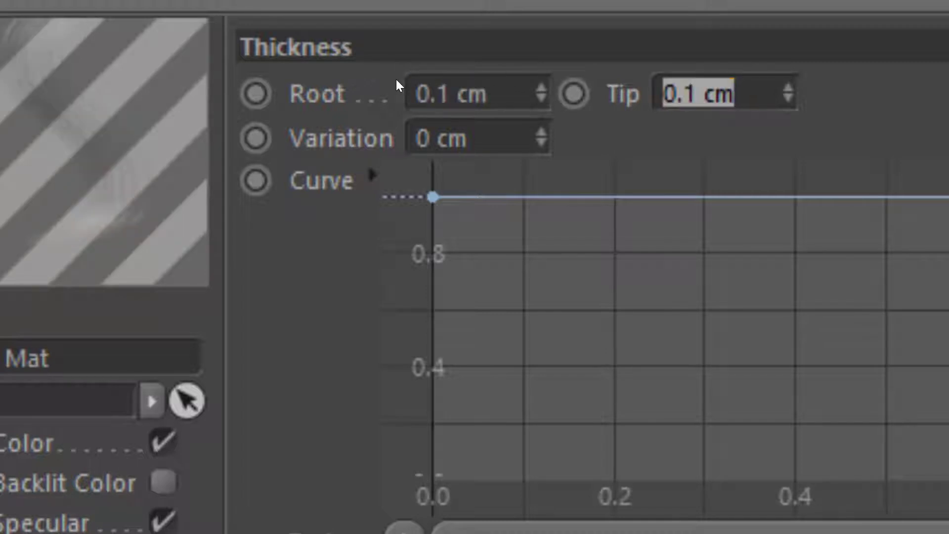
type(".02")
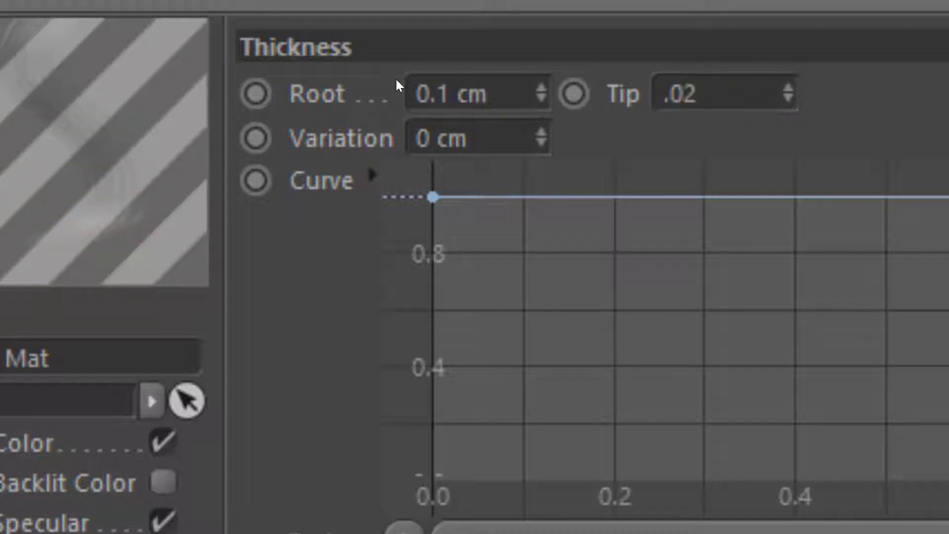
key("Return")
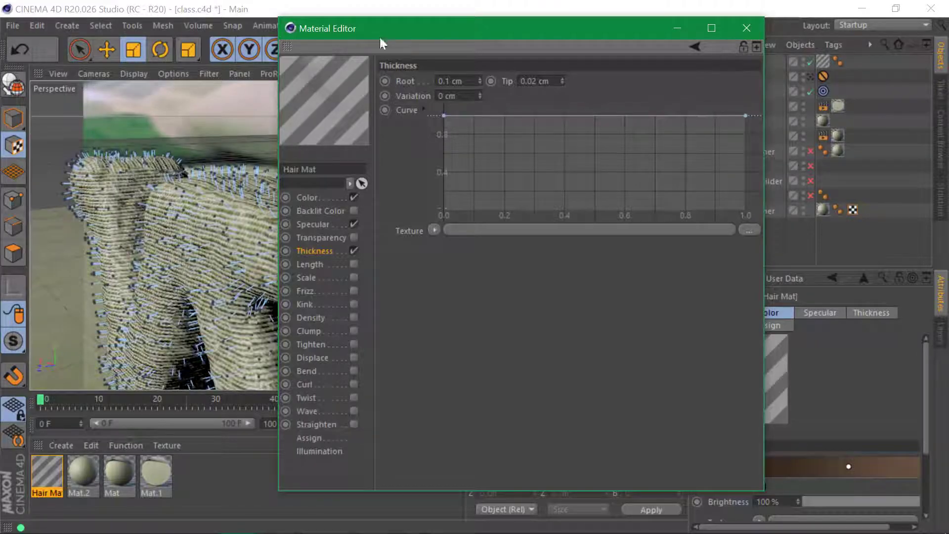
left_click_drag(380, 28, 614, 40)
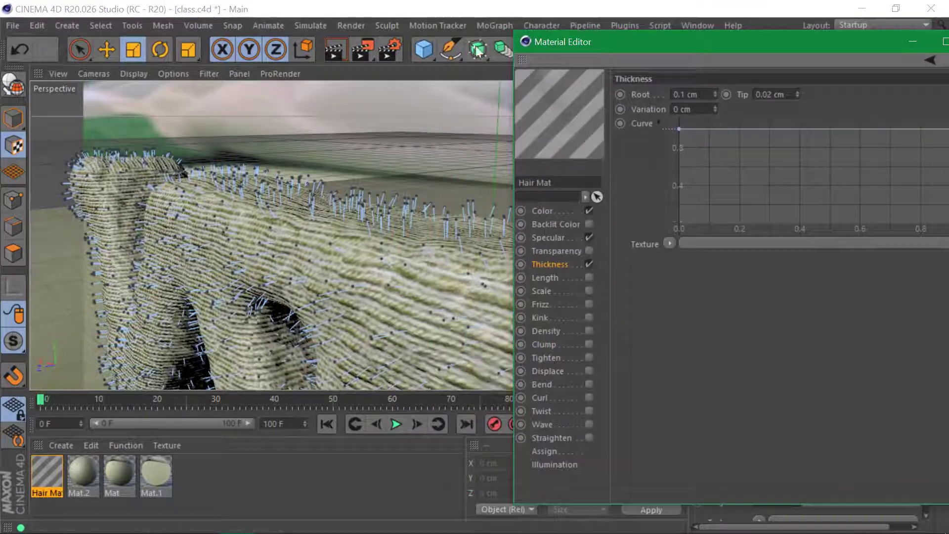
left_click(340, 46)
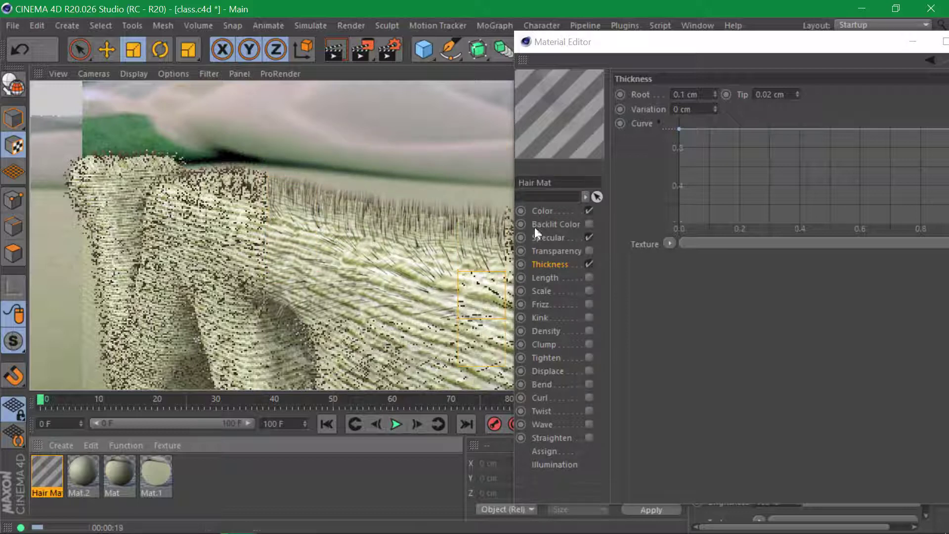
Enable the Surface option in Hair Mat's Color channel and render the view again
left_click(560, 211)
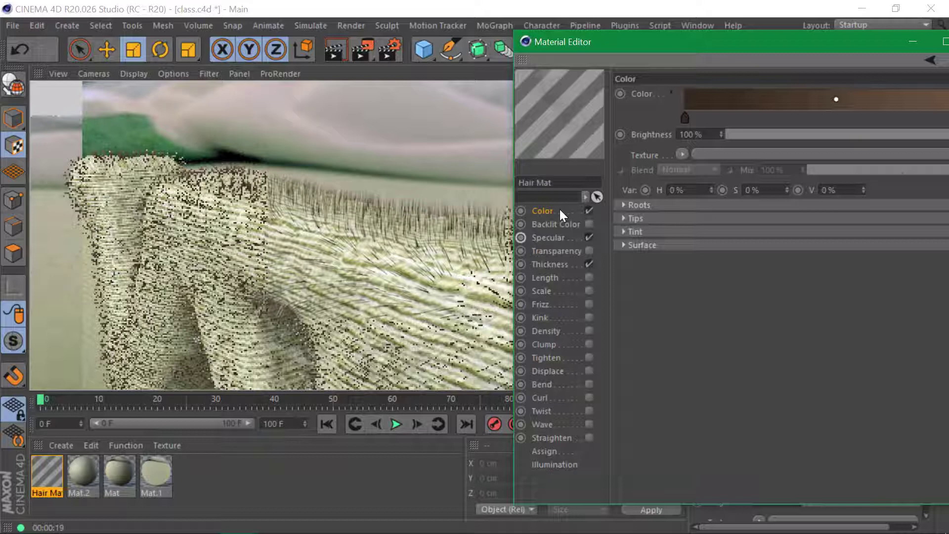
left_click(692, 246)
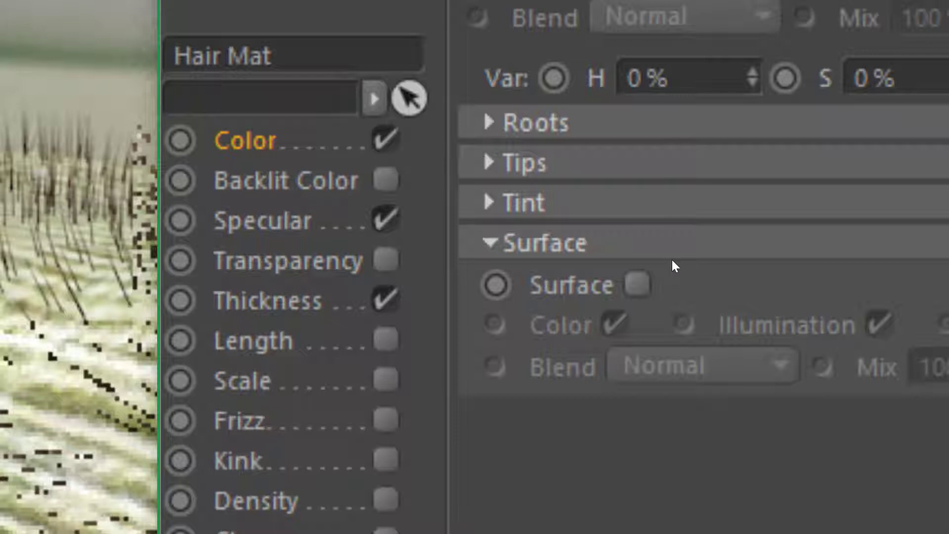
left_click(637, 285)
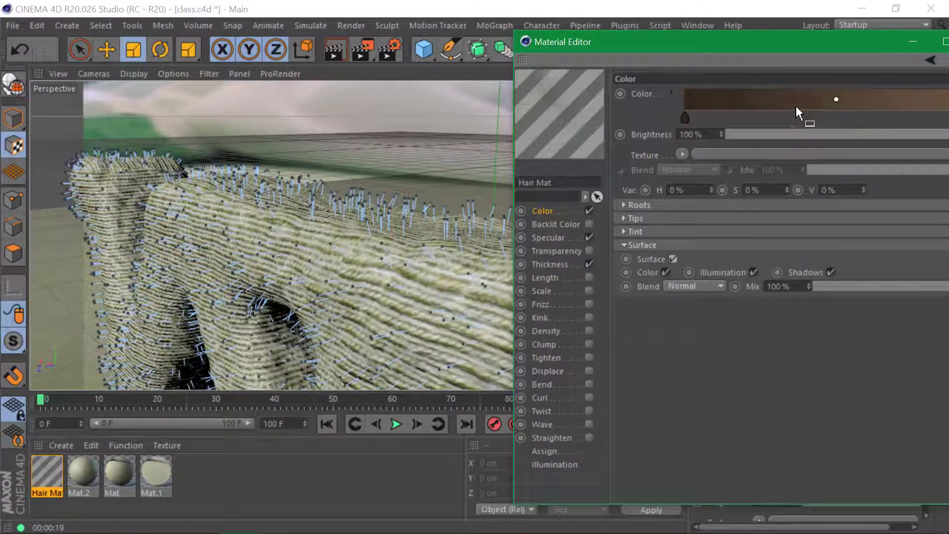
left_click(330, 50)
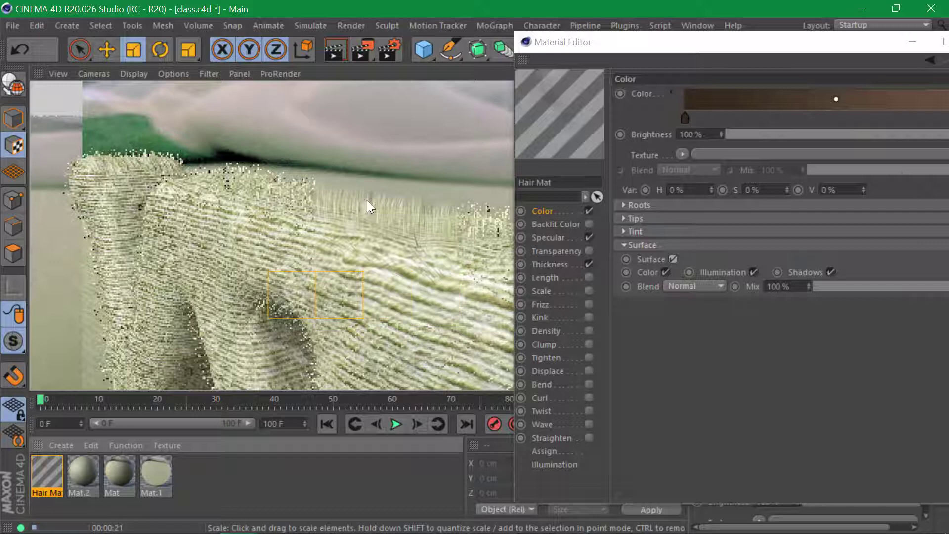
Enable the Frizz, Kink and Length channels of Hair Mat
left_click(590, 304)
left_click(589, 318)
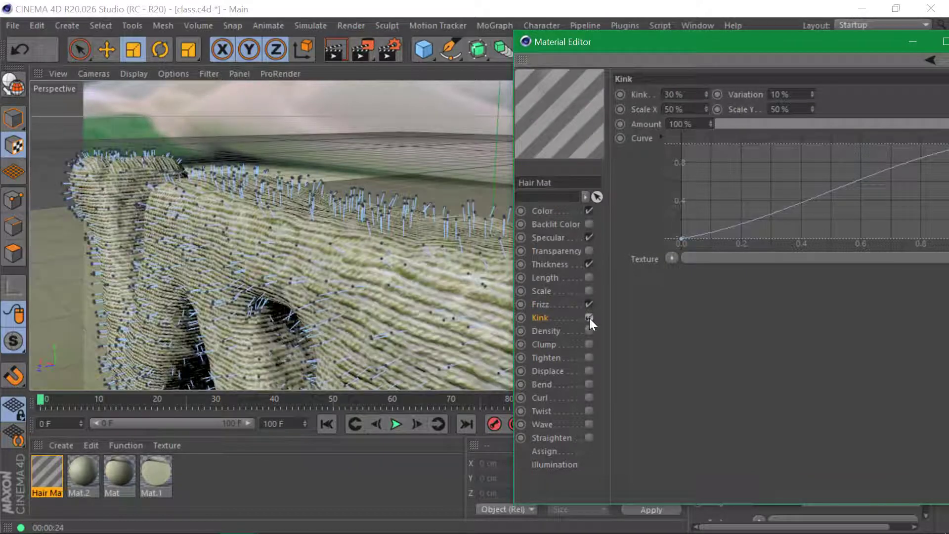
left_click(589, 277)
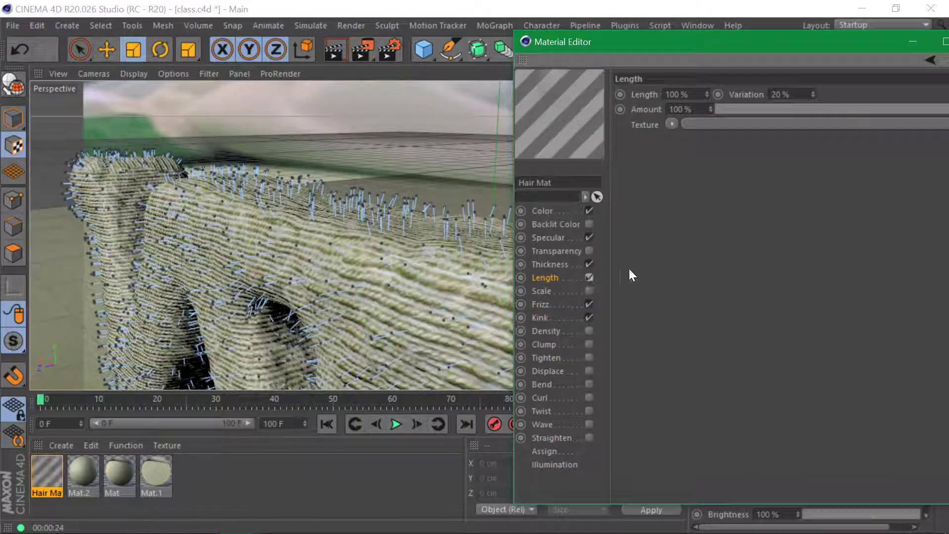
Set Hair Mat's length variation to 80 % and return the view to the scene camera
left_click(791, 95)
type("80")
key("Return")
left_click_drag(792, 51, 697, 50)
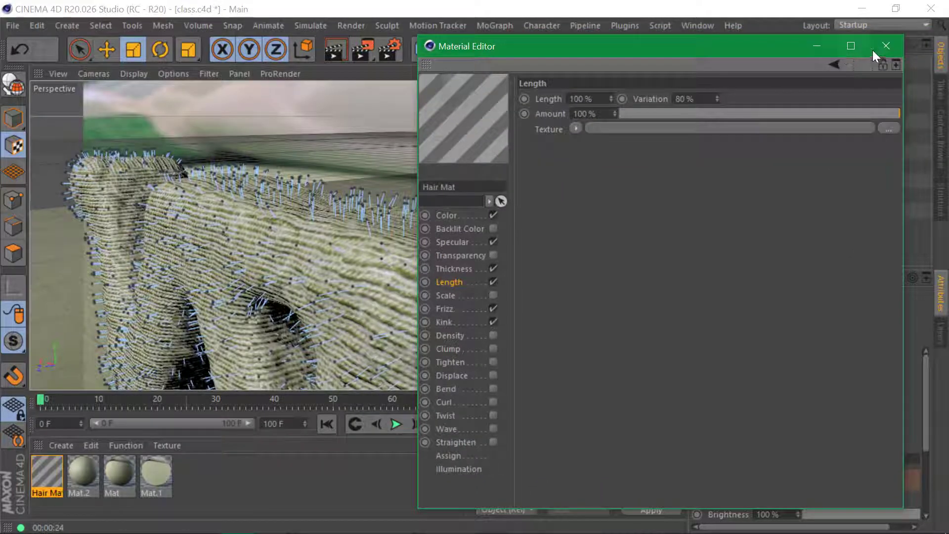
left_click(884, 47)
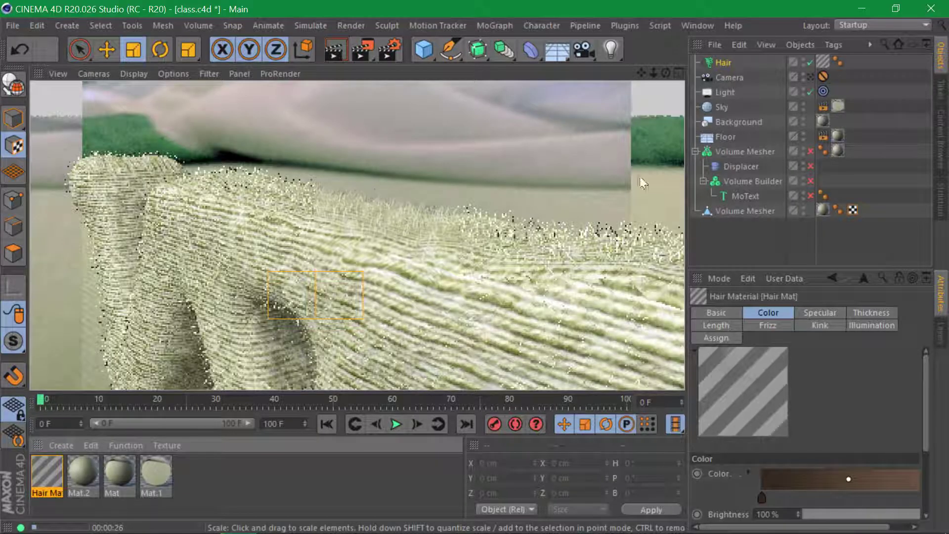
left_click(811, 79)
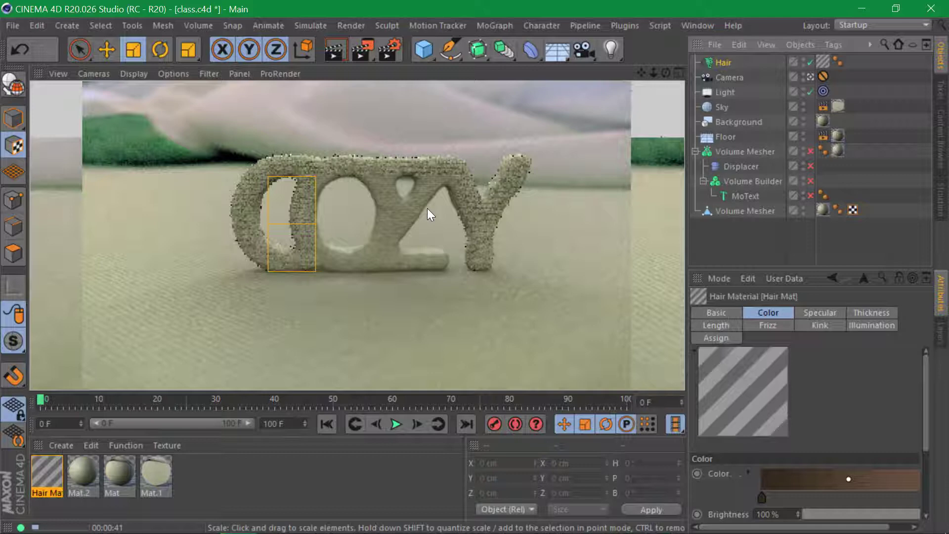
Delete the Hair object, the Hair Mat material and the polygon copy of the Volume Mesher
left_click(724, 63)
key("Delete")
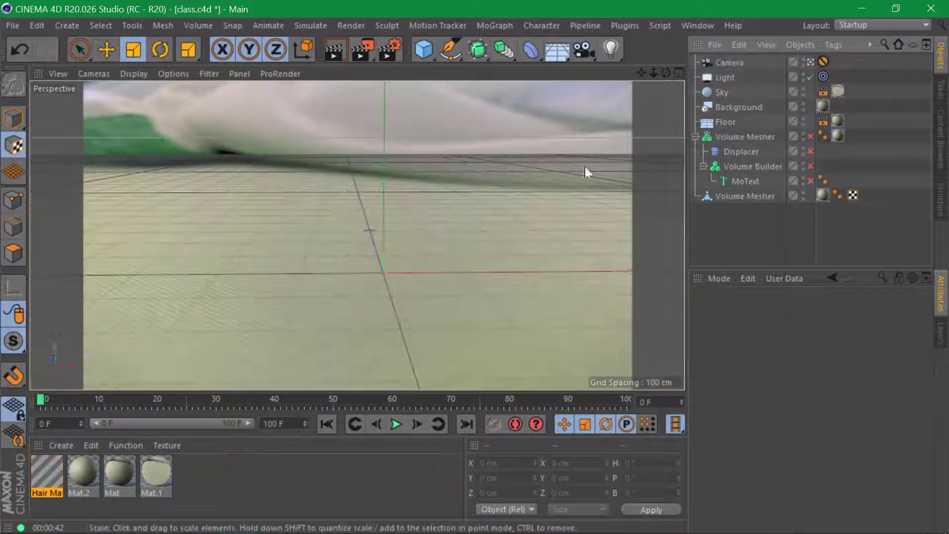
left_click(52, 475)
key("Delete")
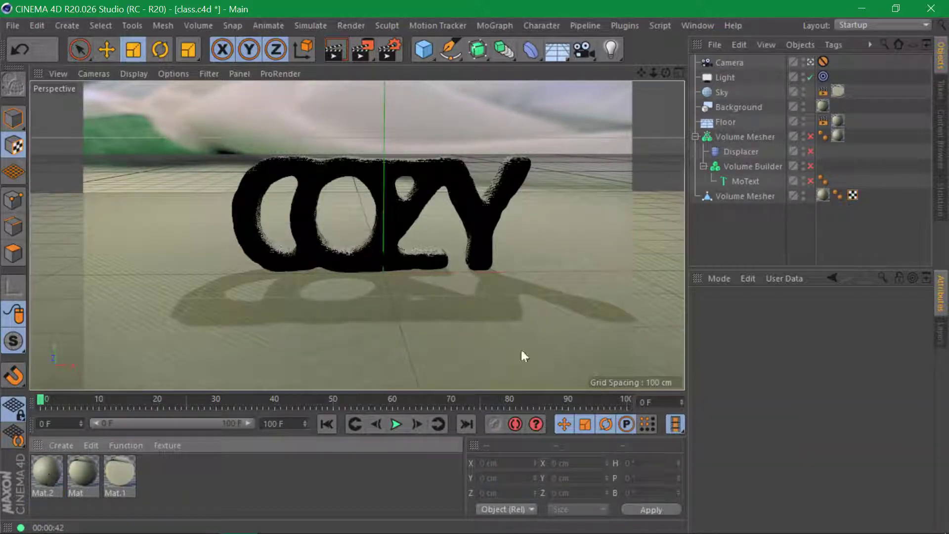
left_click(742, 197)
key("Delete")
Re-enable the Volume Mesher, Displacer, Volume Builder and MoText, and apply Current State to Object to the Volume Mesher
left_click_drag(812, 183, 818, 138)
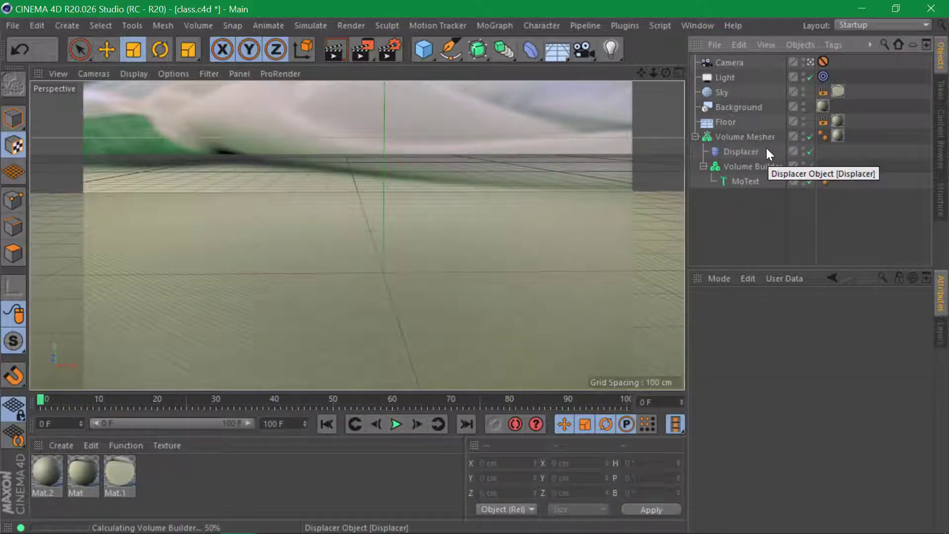
right_click(744, 137)
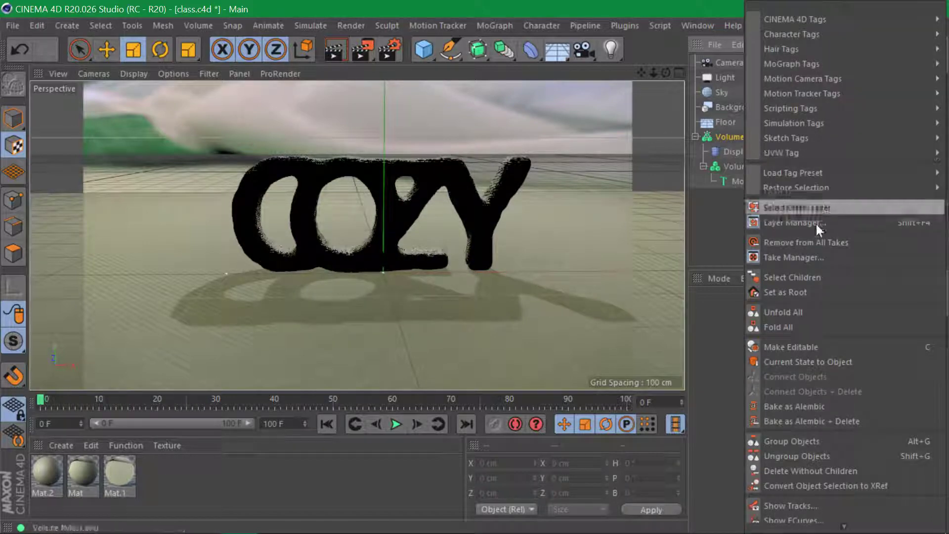
left_click(820, 361)
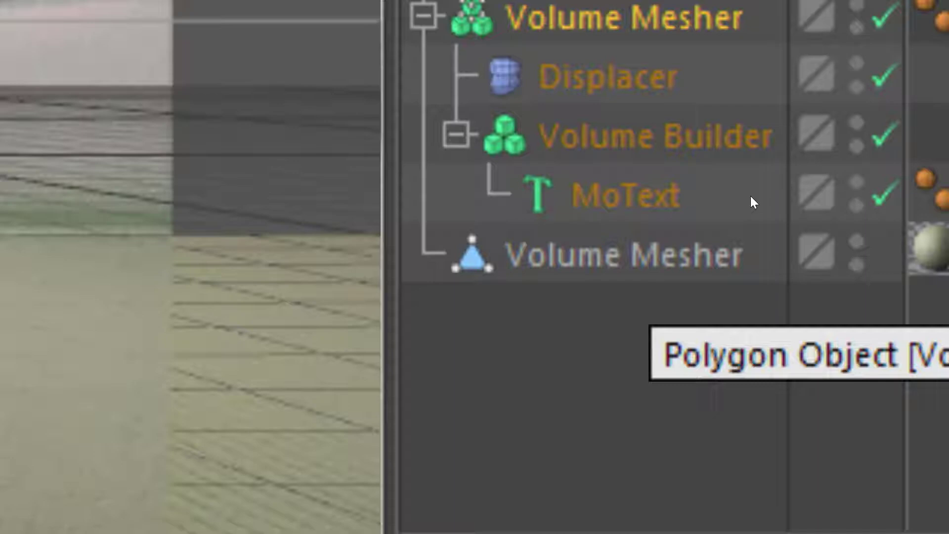
Disable the original Volume Mesher, Displacer, Volume Builder and MoText generators
key("alt+Tab")
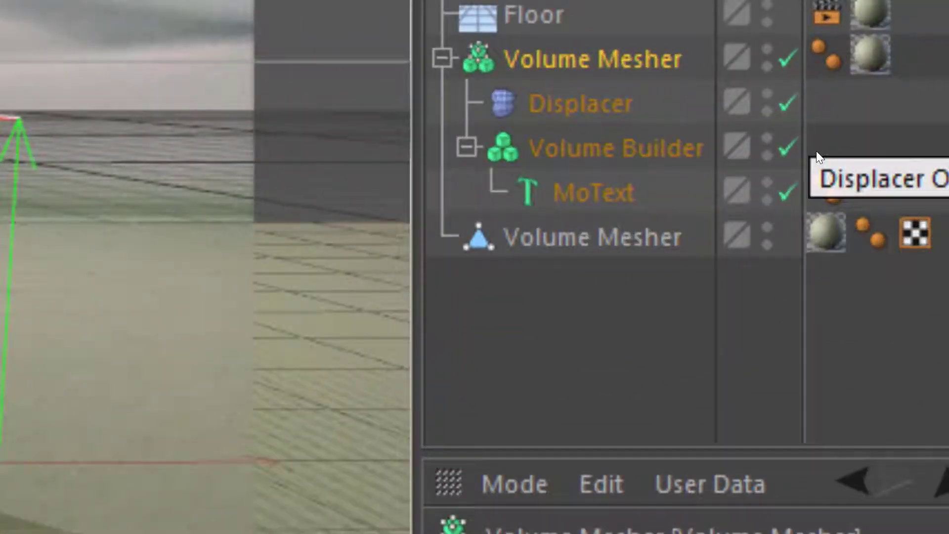
left_click(789, 58)
left_click(788, 103)
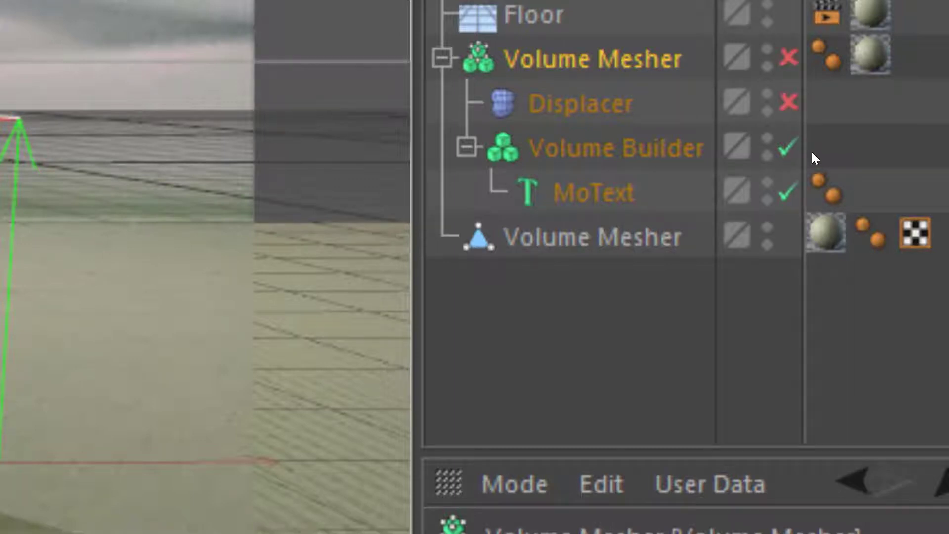
left_click(788, 192)
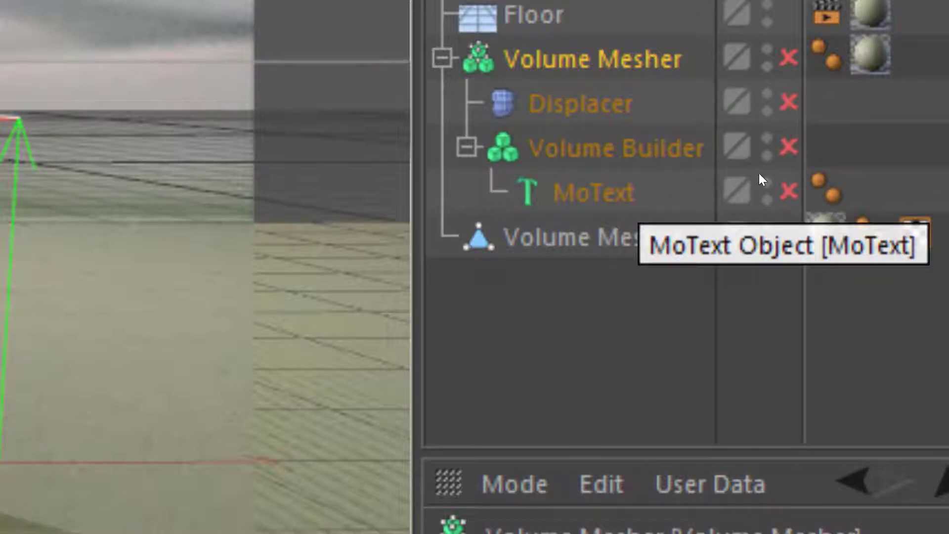
Add a Hair object to the polygon copy of the Volume Mesher
left_click(758, 204)
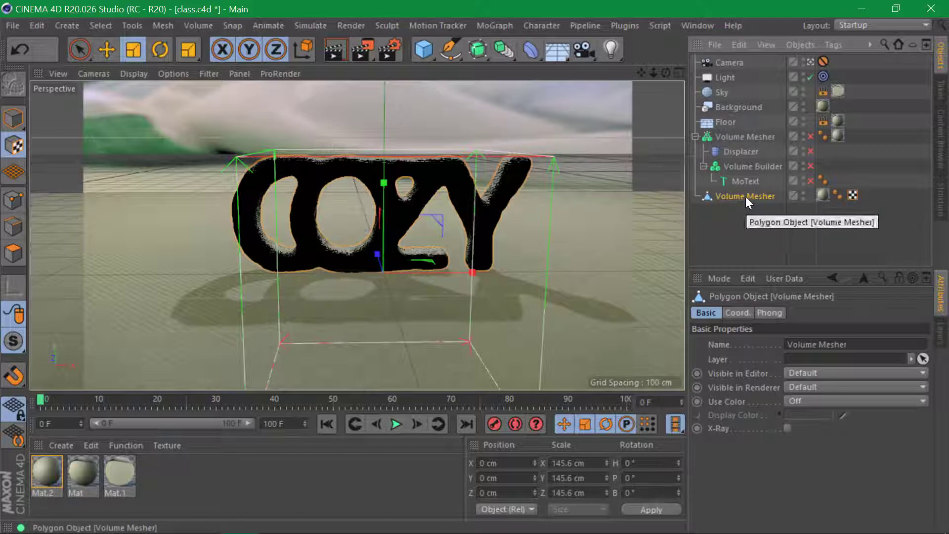
left_click(160, 26)
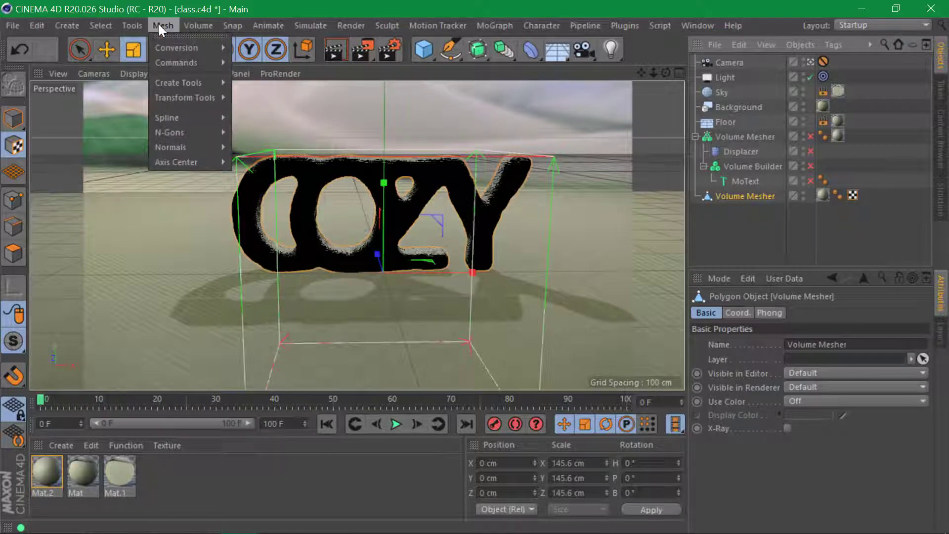
mouse_move(319, 24)
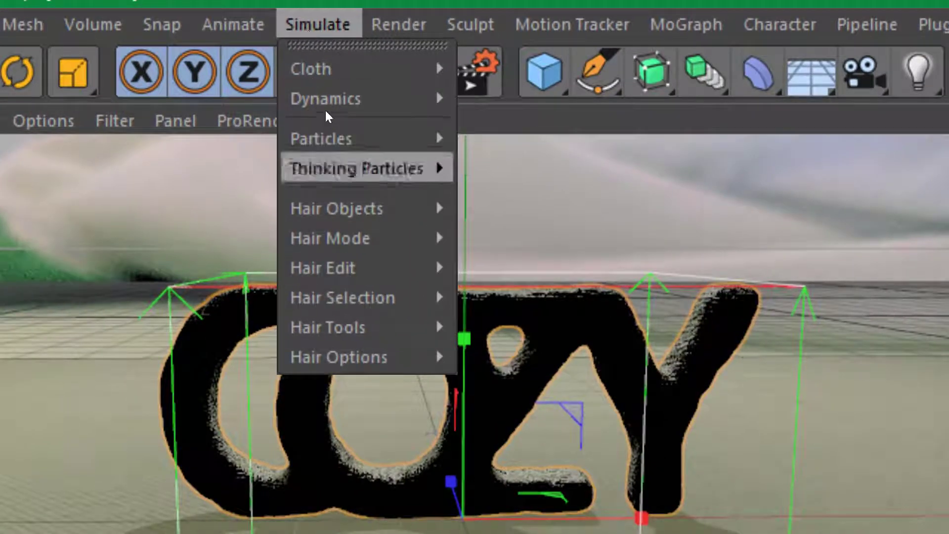
mouse_move(346, 208)
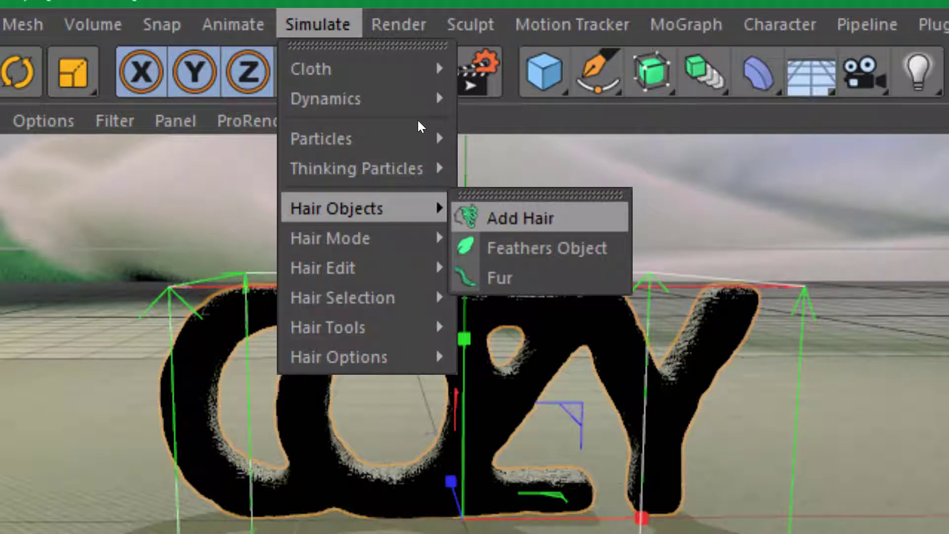
key("Return")
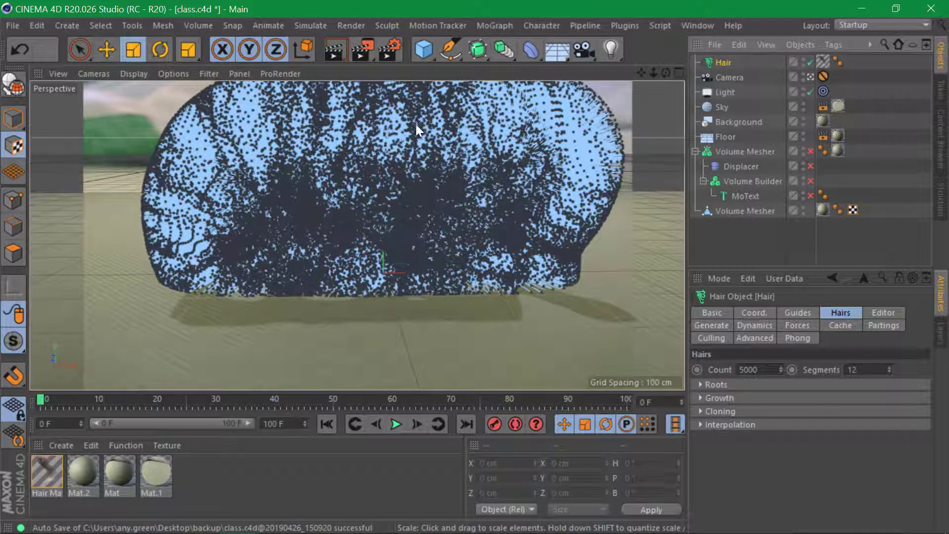
Leave the scene camera view and set the hair guides' root placement to Polygon Area
left_click(811, 77)
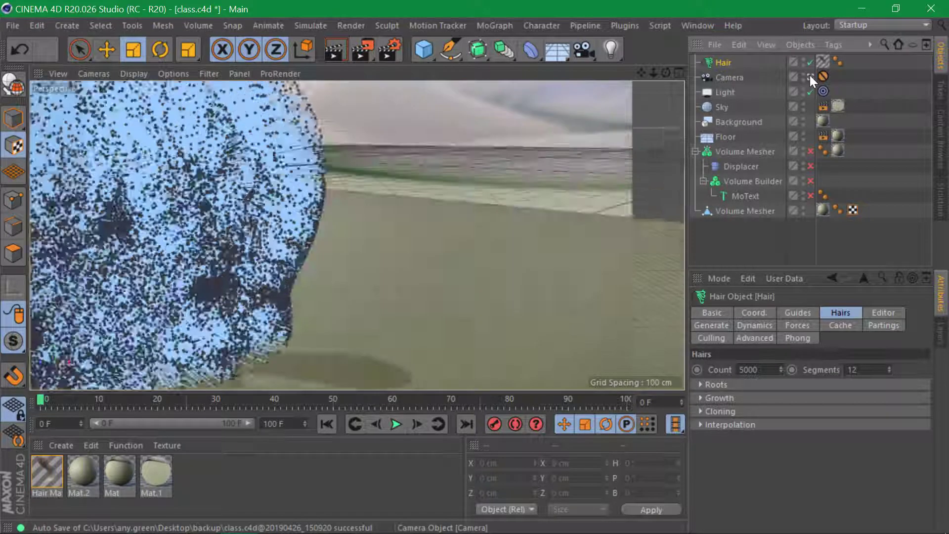
left_click(809, 75)
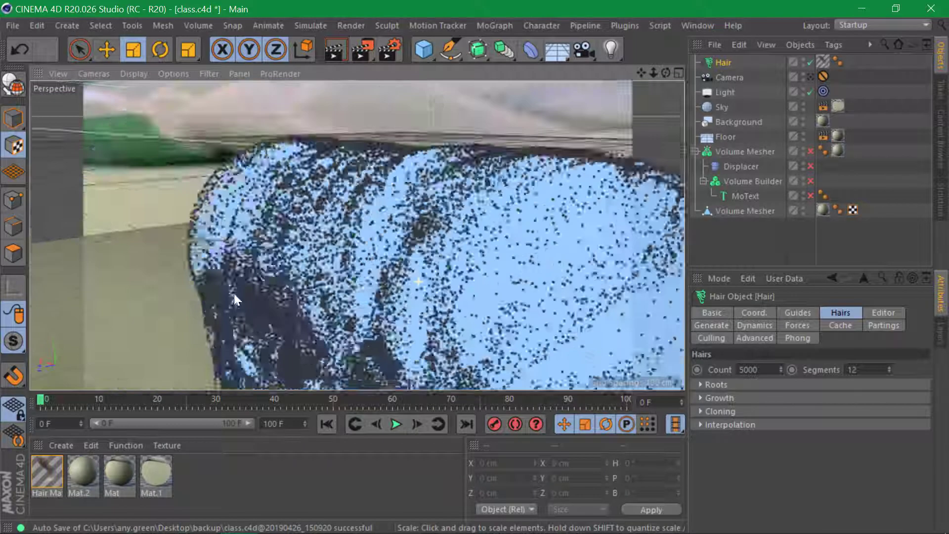
mouse_move(357, 236)
left_mouse_down("alt")
mouse_move(328, 218)
mouse_move(308, 222)
mouse_move(432, 251)
mouse_move(381, 253)
mouse_move(361, 265)
mouse_move(371, 248)
left_mouse_up("alt")
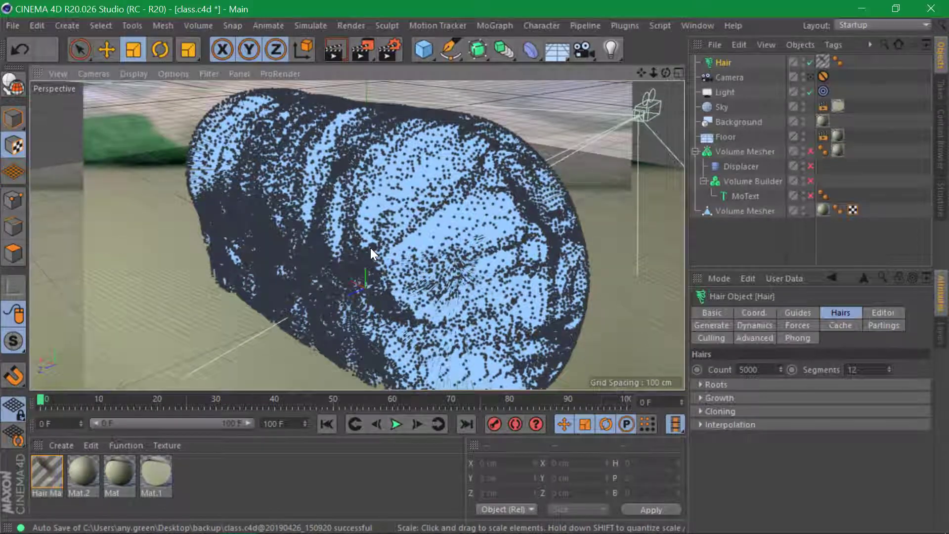
key("alt+Tab")
key("alt+Tab")
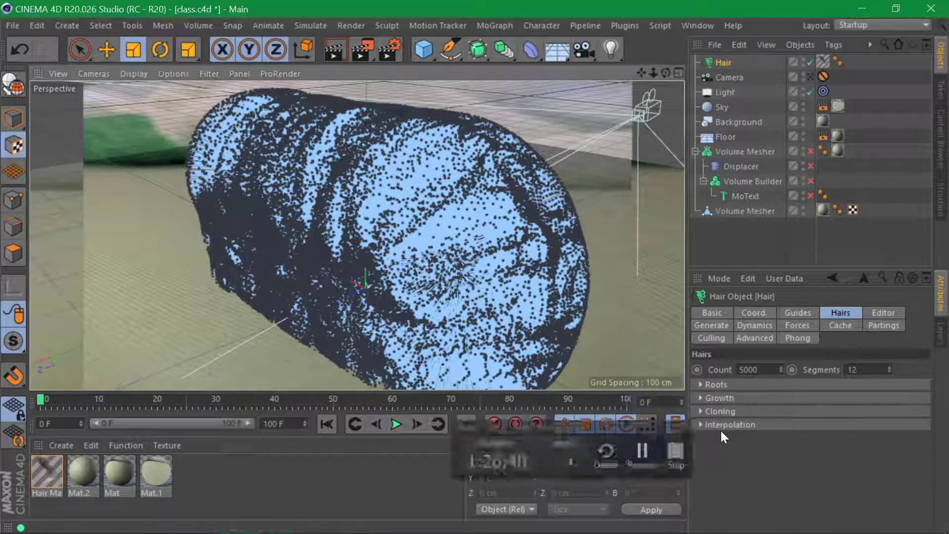
left_click(796, 314)
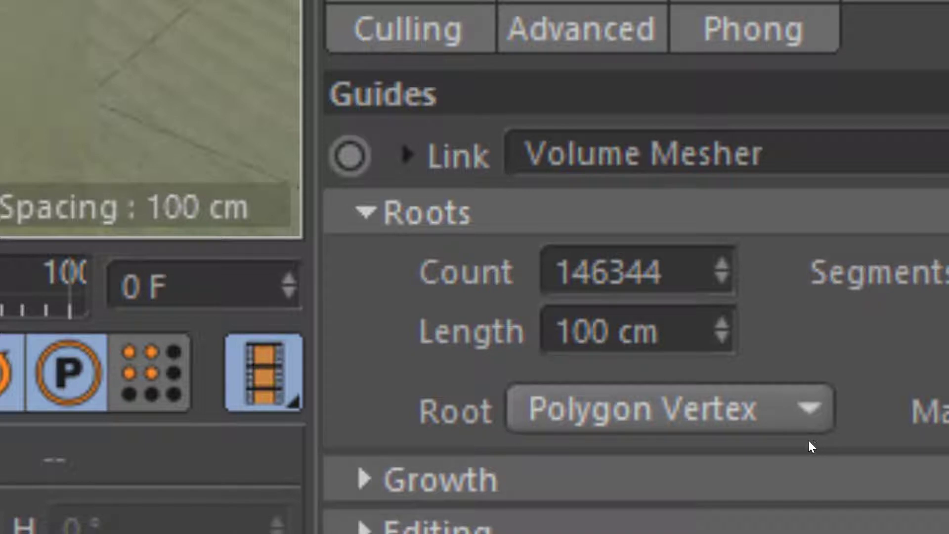
left_click(770, 434)
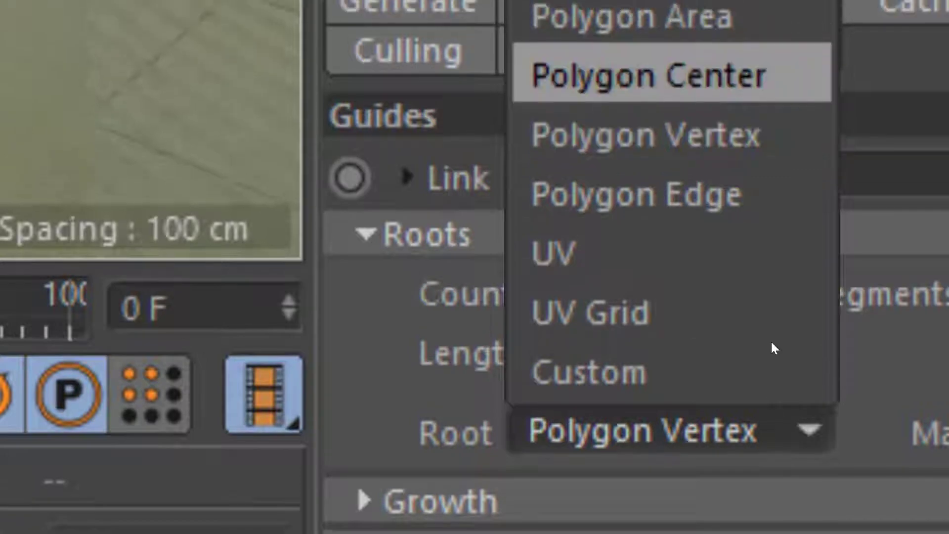
key("Up")
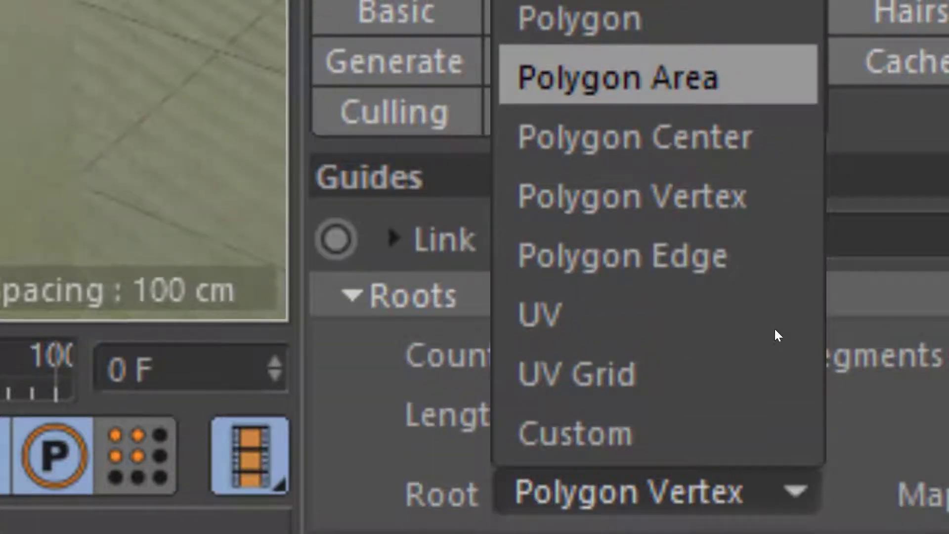
key("Return")
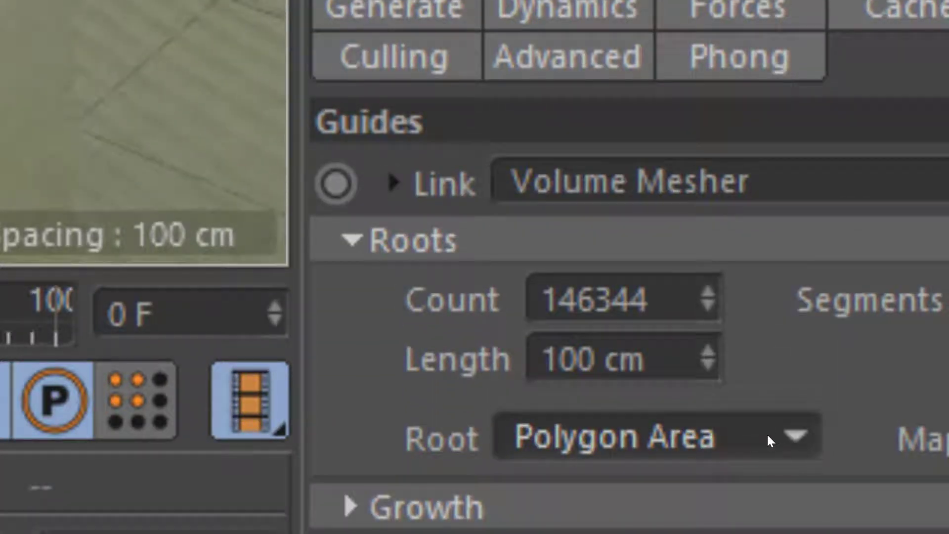
Set the hair guides' count to 5000 and their length to 3 cm
left_click_drag(779, 405, 731, 402)
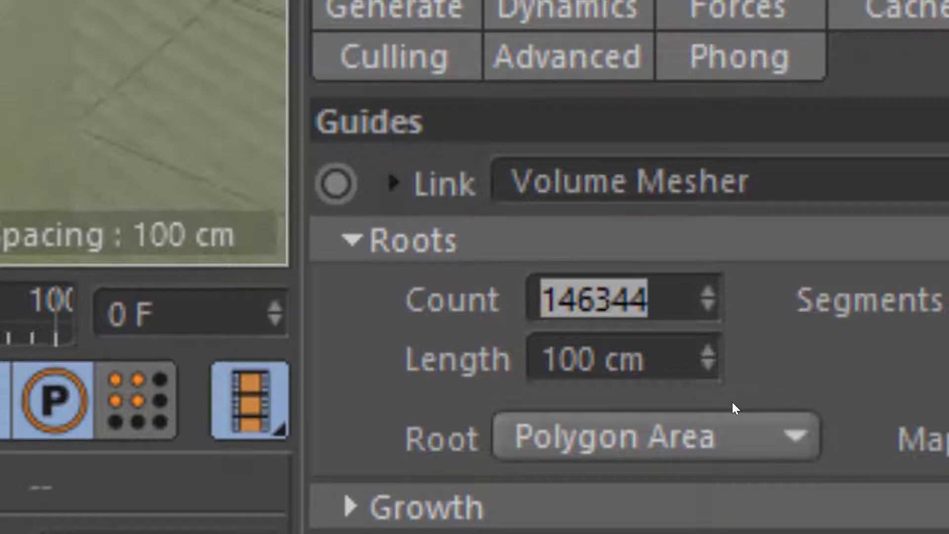
type("5000")
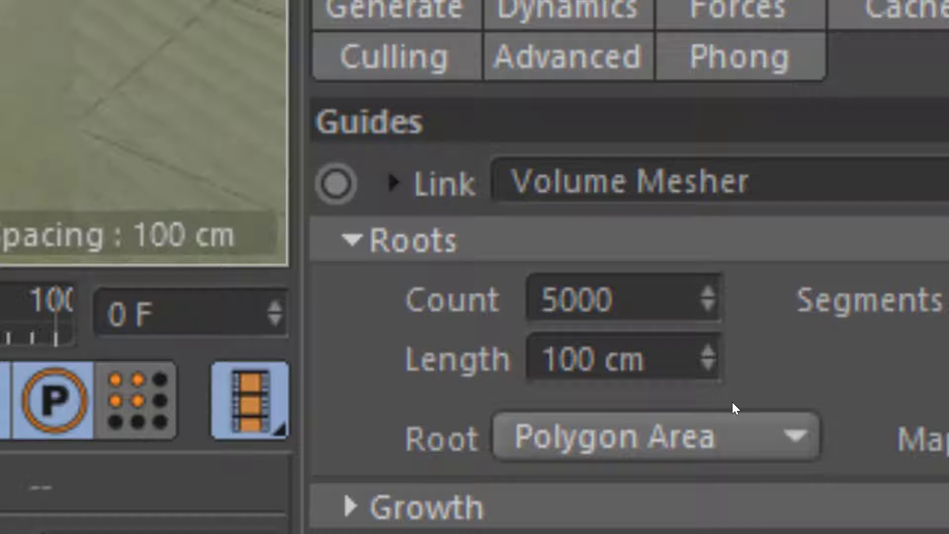
left_click_drag(646, 359, 539, 361)
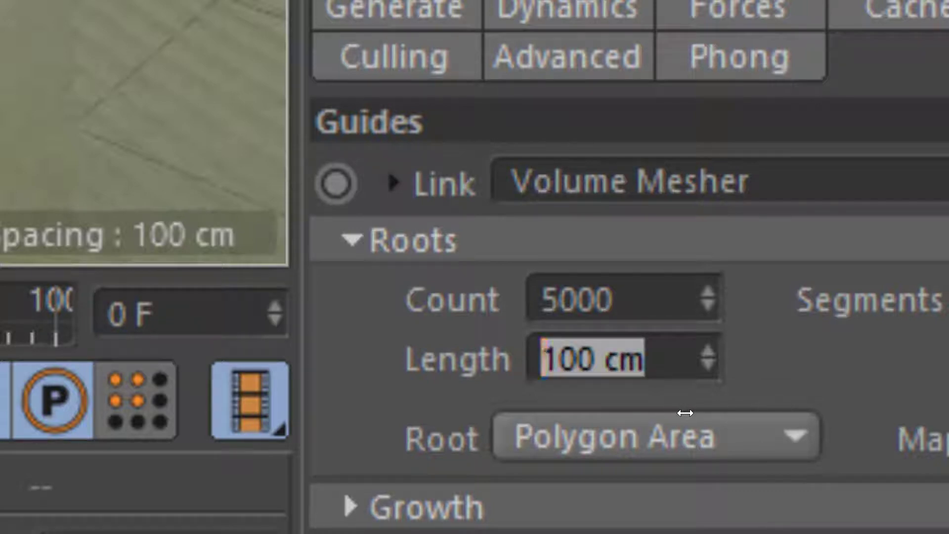
type("3")
key("Return")
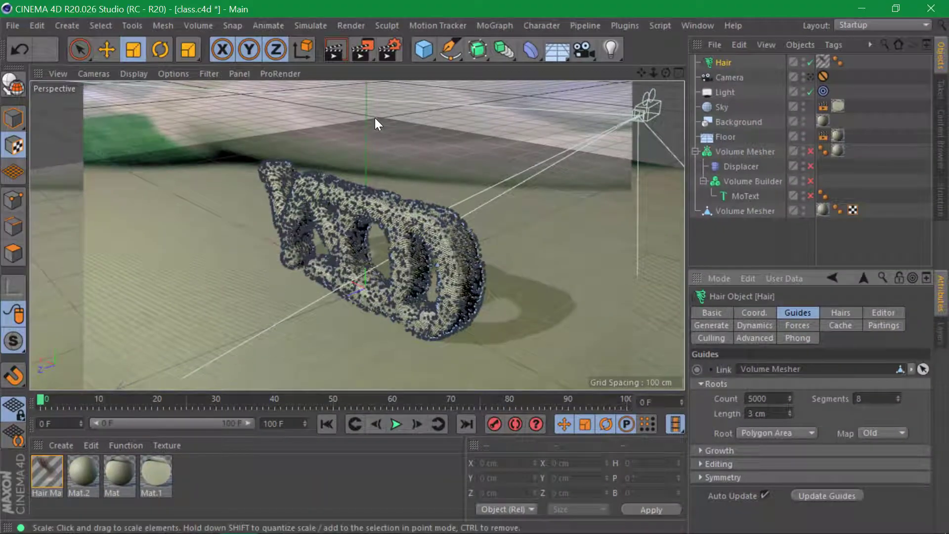
Set the Hair object's hair count to 50000
right_click_drag(374, 204, 503, 195, "alt")
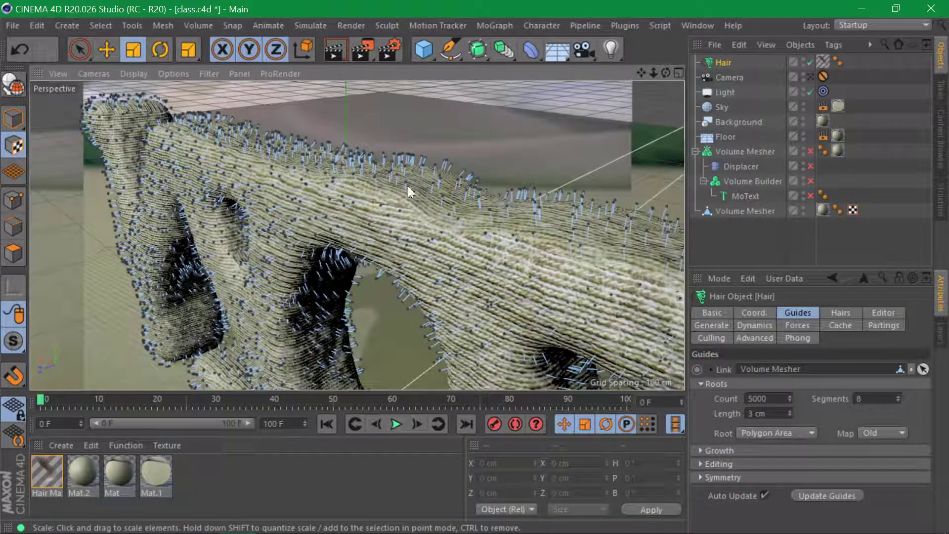
left_click_drag(407, 187, 387, 186, "alt")
right_click_drag(387, 186, 339, 187, "alt")
mouse_move(376, 191)
left_mouse_down("alt")
mouse_move(336, 156)
mouse_move(369, 185)
left_mouse_up("alt")
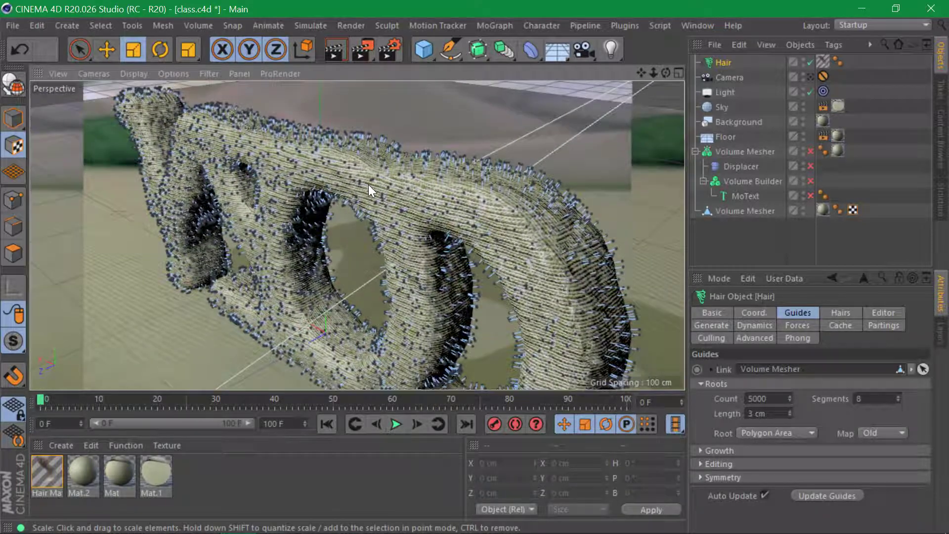
mouse_move(369, 185)
right_mouse_down("alt")
mouse_move(441, 176)
mouse_move(378, 182)
right_mouse_up("alt")
middle_click_drag(378, 182, 488, 262, "alt")
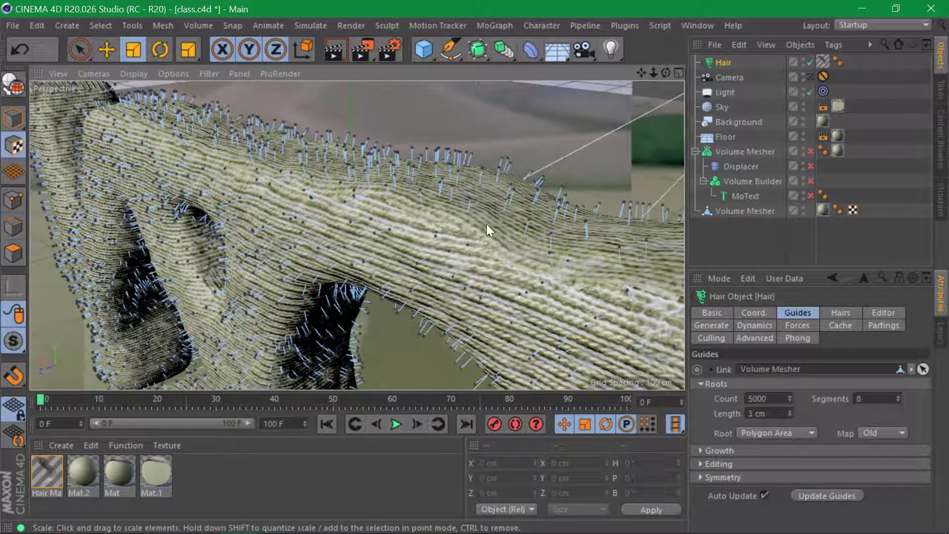
left_click(843, 314)
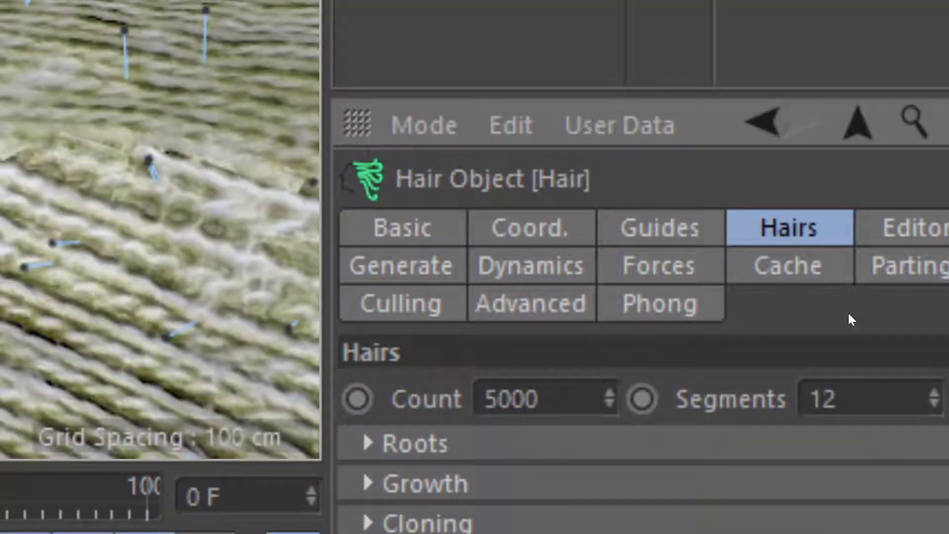
left_click(543, 399)
type("0")
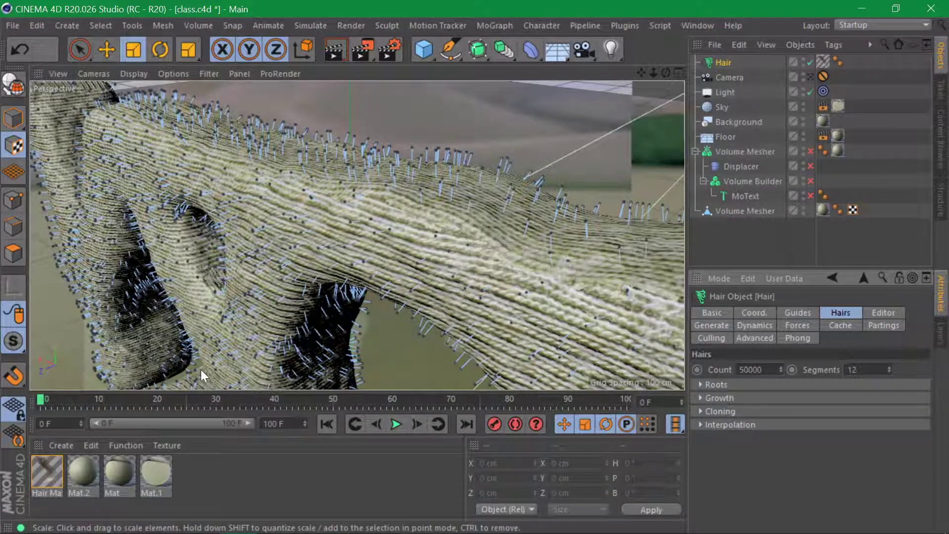
Set the hair material's thickness to 0.1 cm at the root and 0.02 cm at the tip
double_click(49, 469)
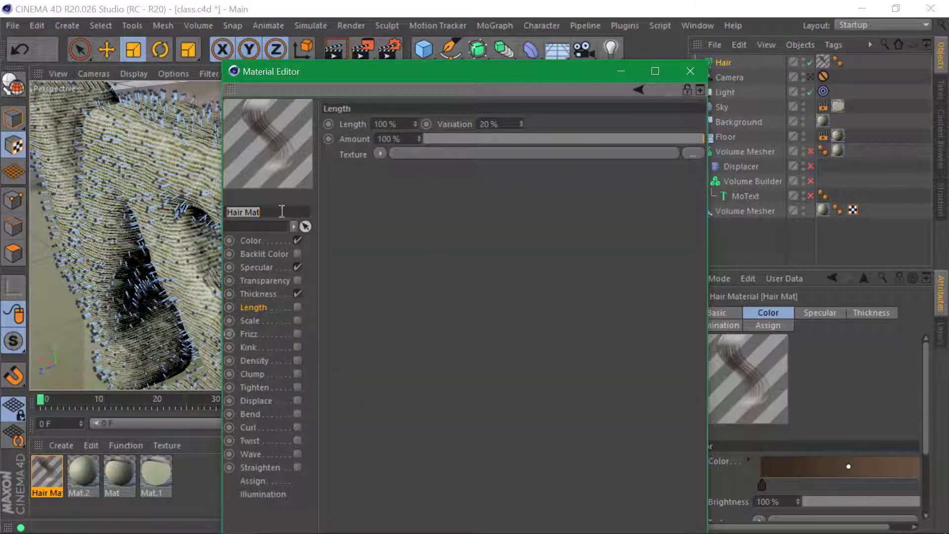
left_click_drag(322, 77, 426, 39)
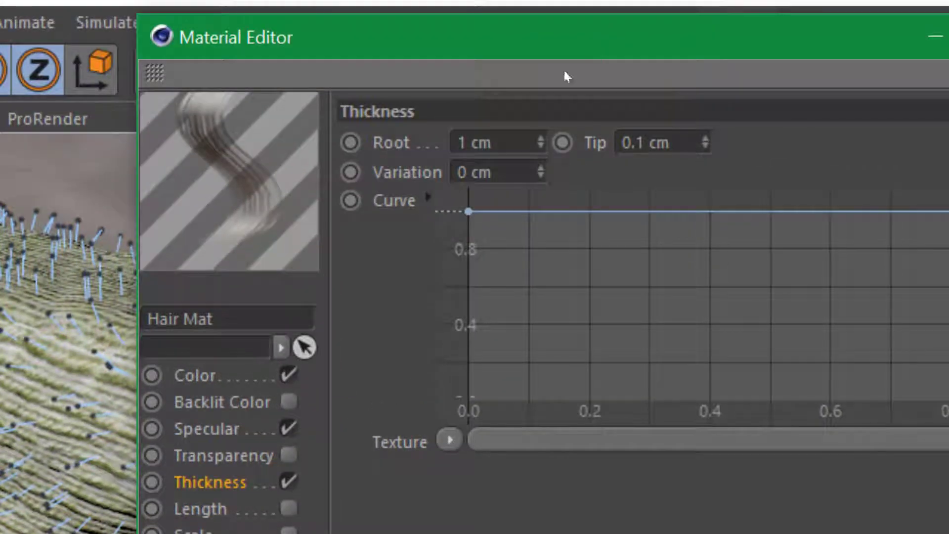
left_click(474, 143)
type(".1")
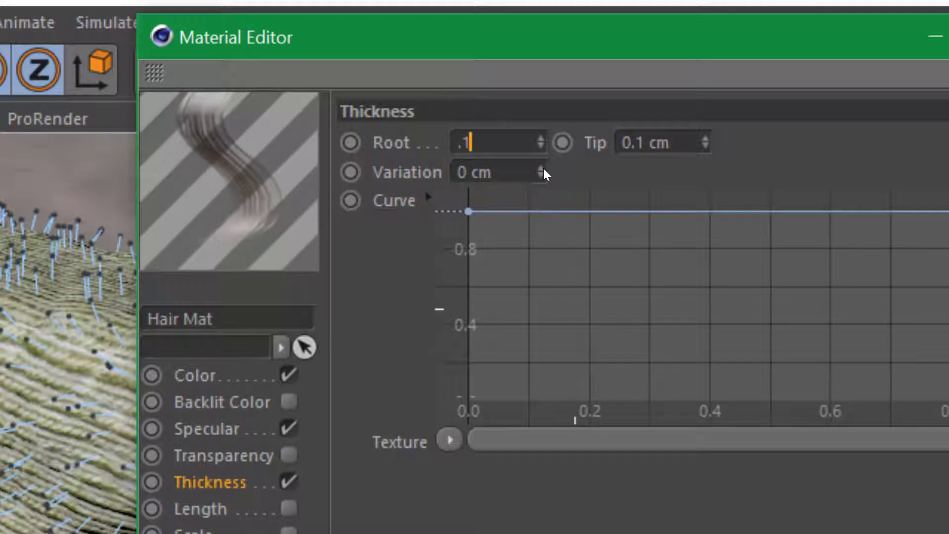
key("Tab")
type(".0")
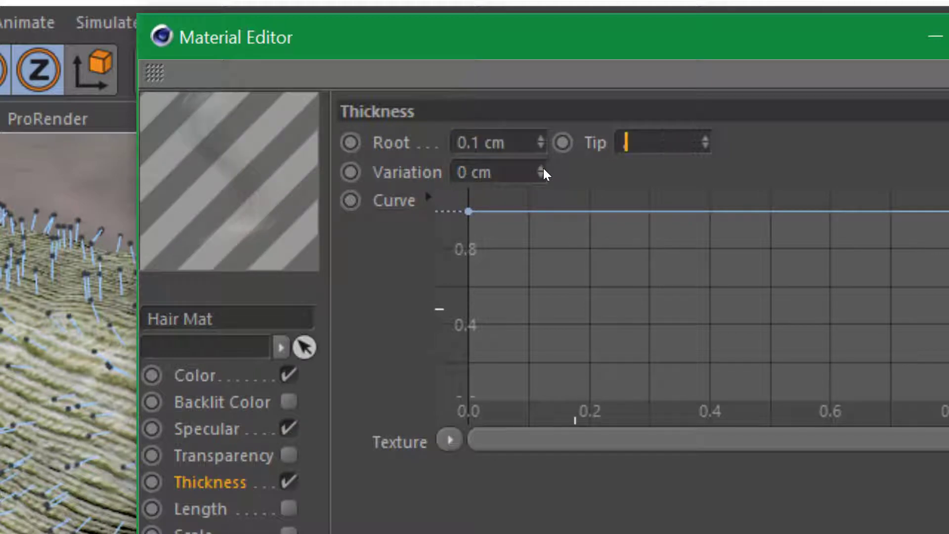
type("2")
key("Return")
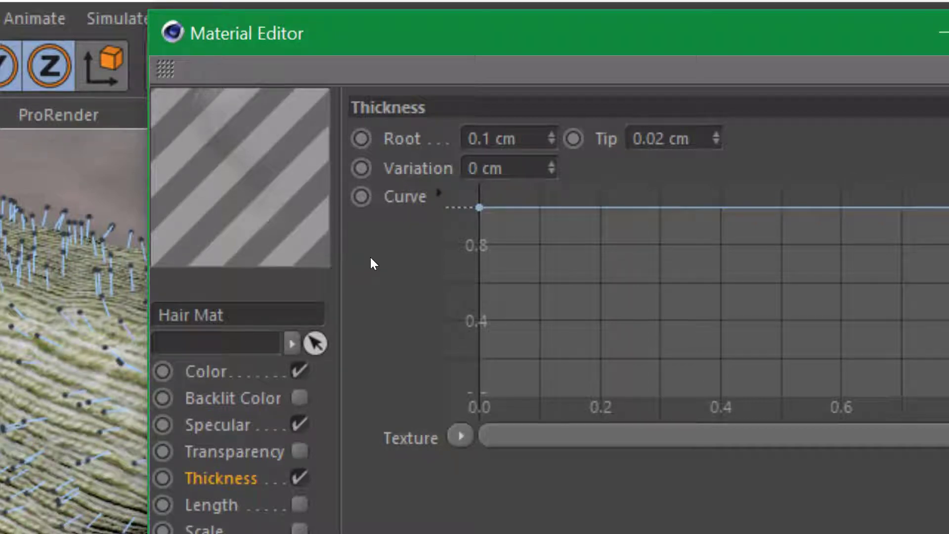
key("alt+Tab")
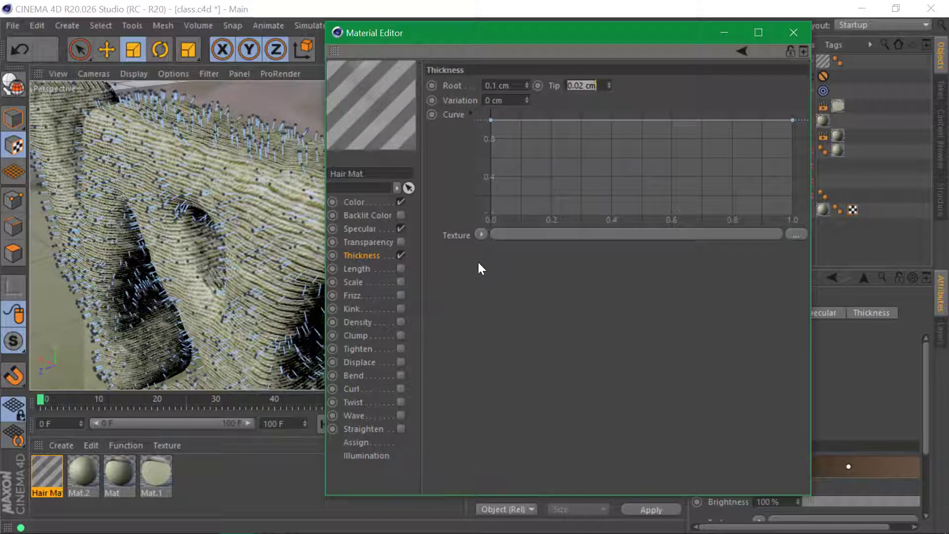
Enable the Length channel of the hair material with a variation of 80%
left_click(364, 199)
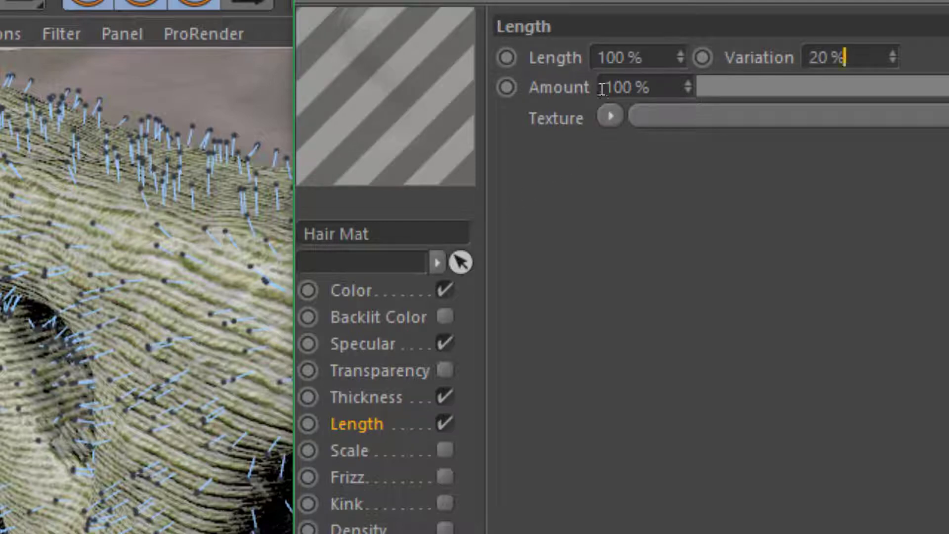
key("Tab")
type("80")
key("Return")
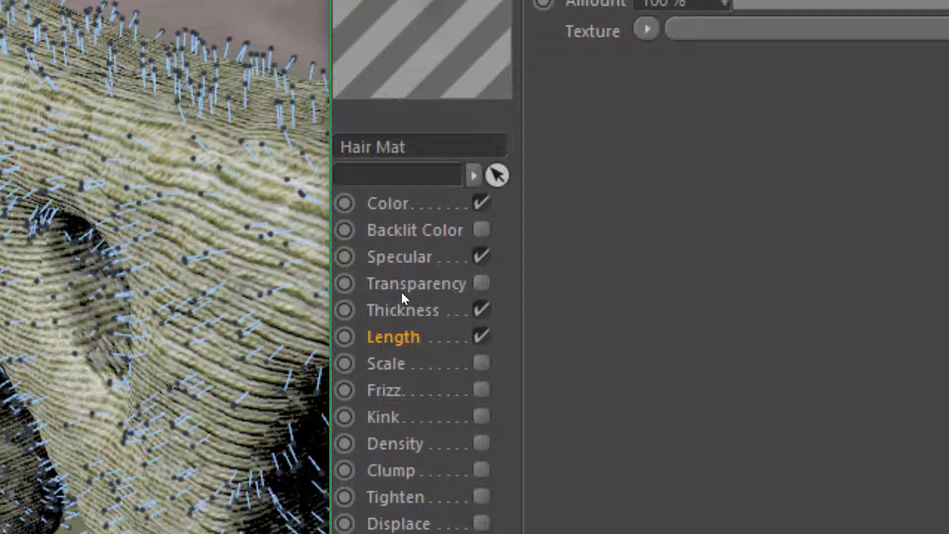
Enable Frizz and Kink in the hair material and return to the scene camera view
left_click(482, 390)
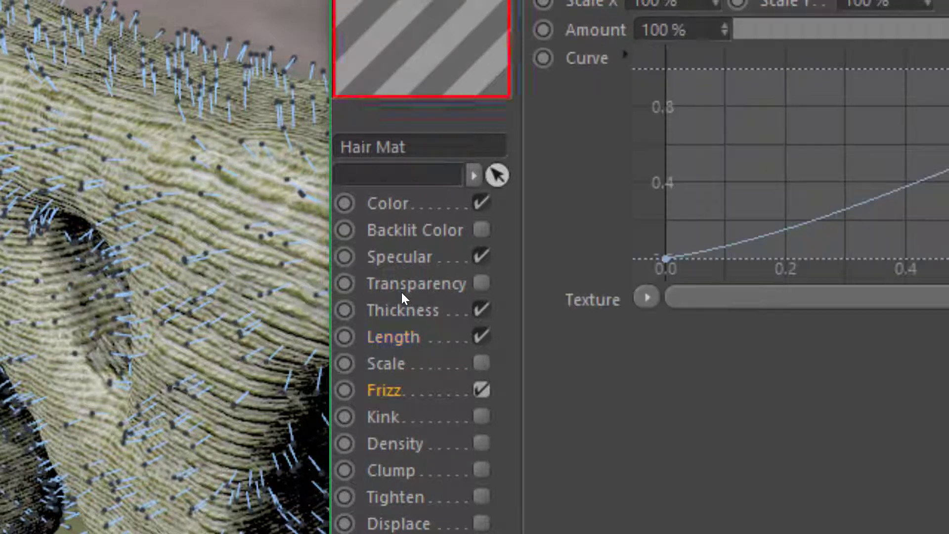
left_click(481, 417)
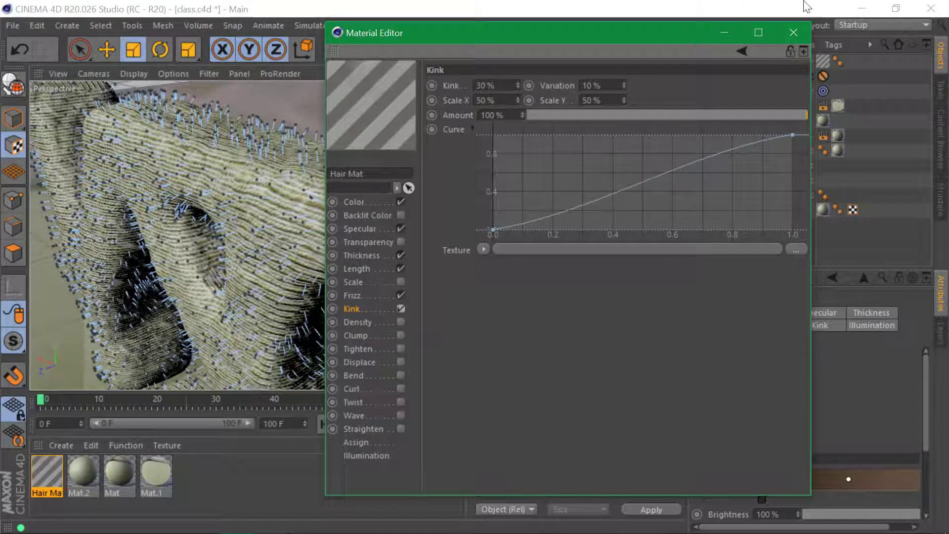
left_click(793, 33)
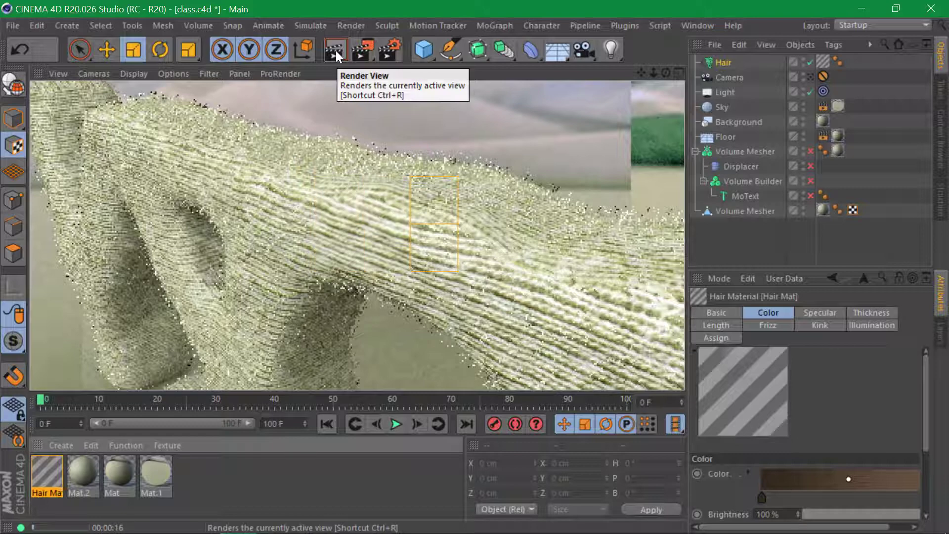
left_click(811, 77)
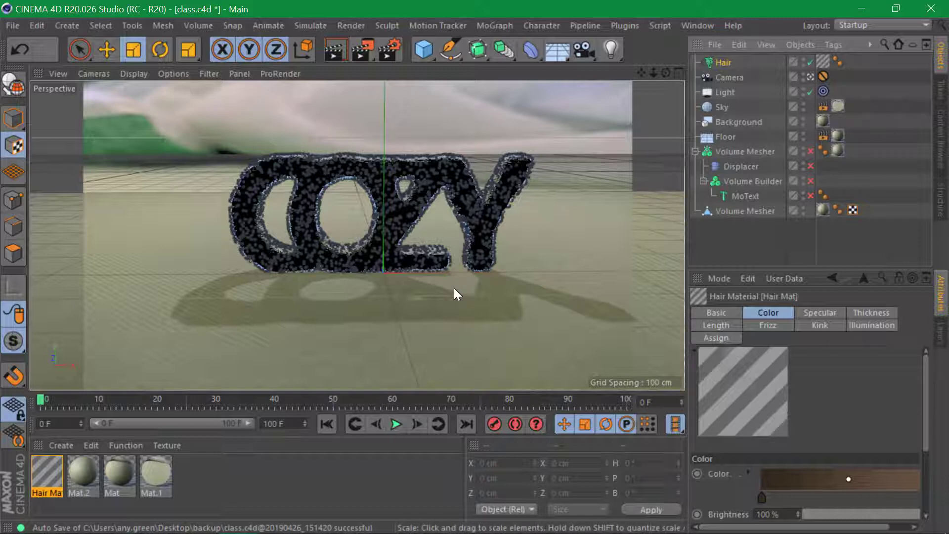
Replace the default specular layer in Mat.2's reflectance with a GGX layer
double_click(91, 466)
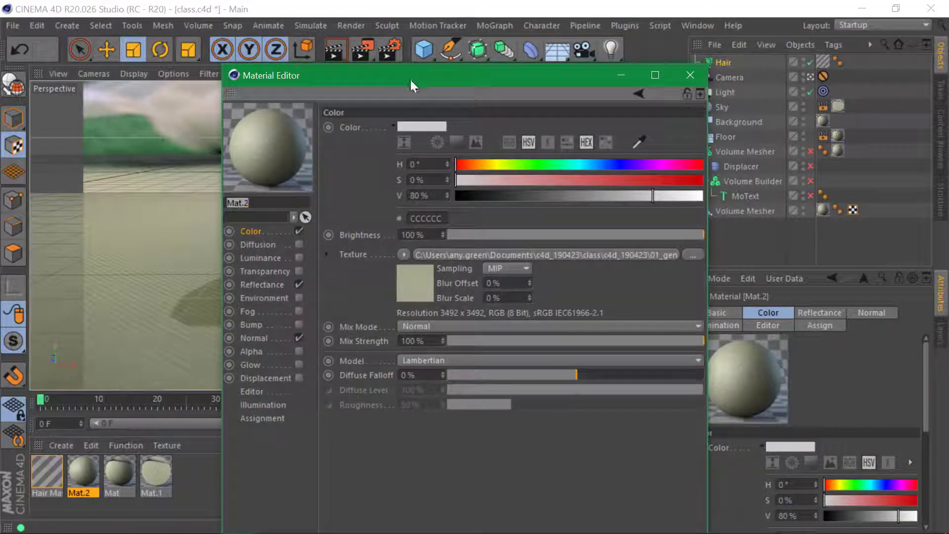
left_click_drag(409, 69, 596, 37)
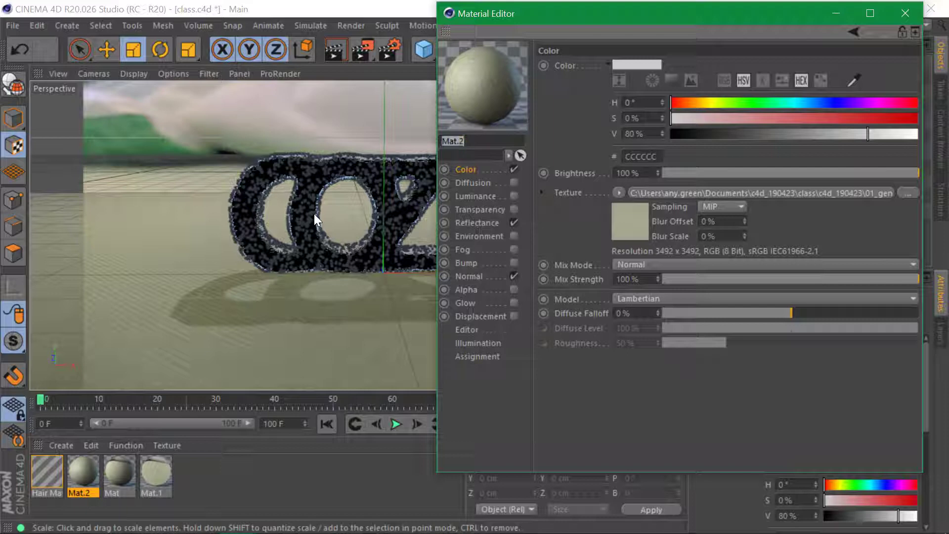
left_click(483, 222)
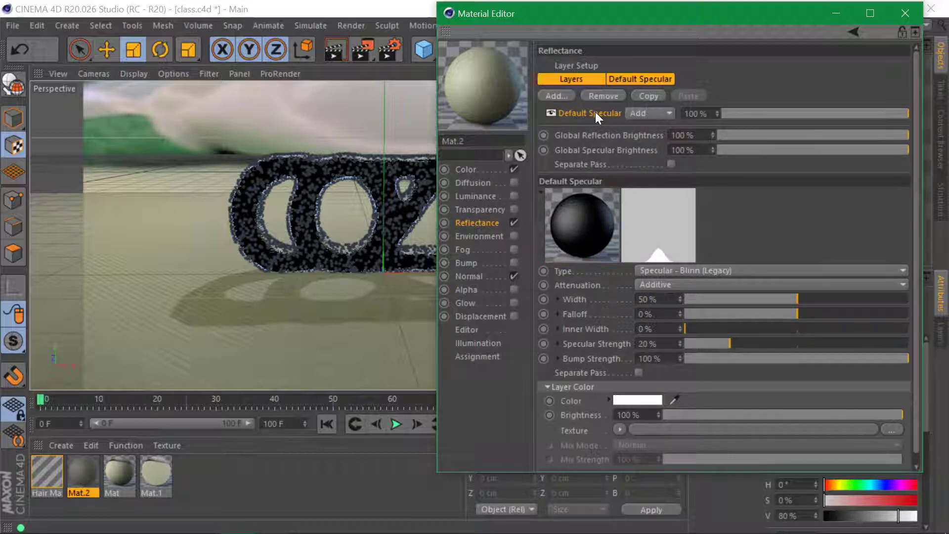
key("Delete")
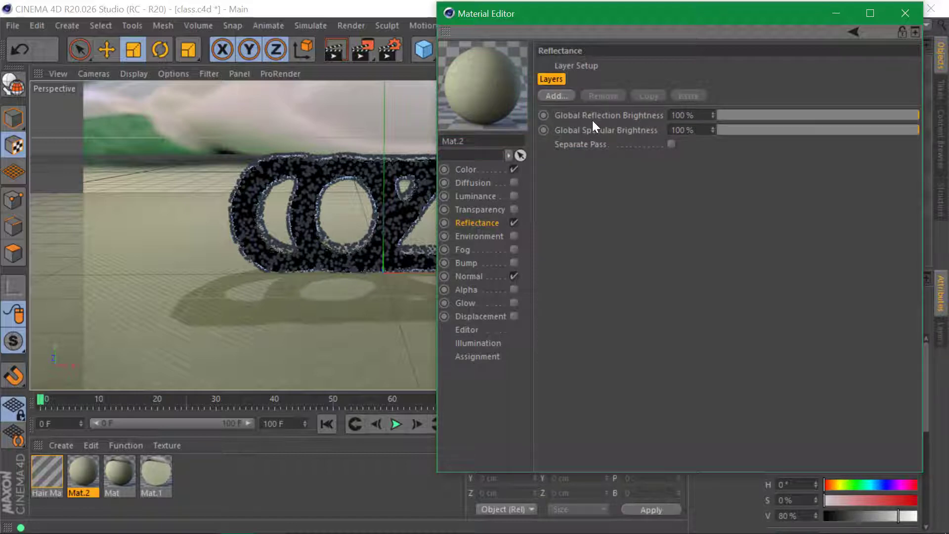
left_click(564, 94)
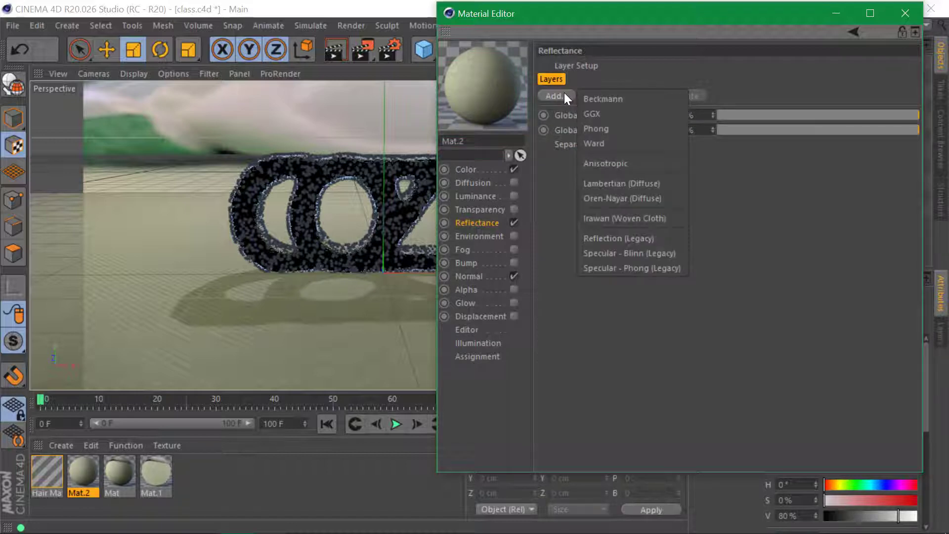
left_click(623, 114)
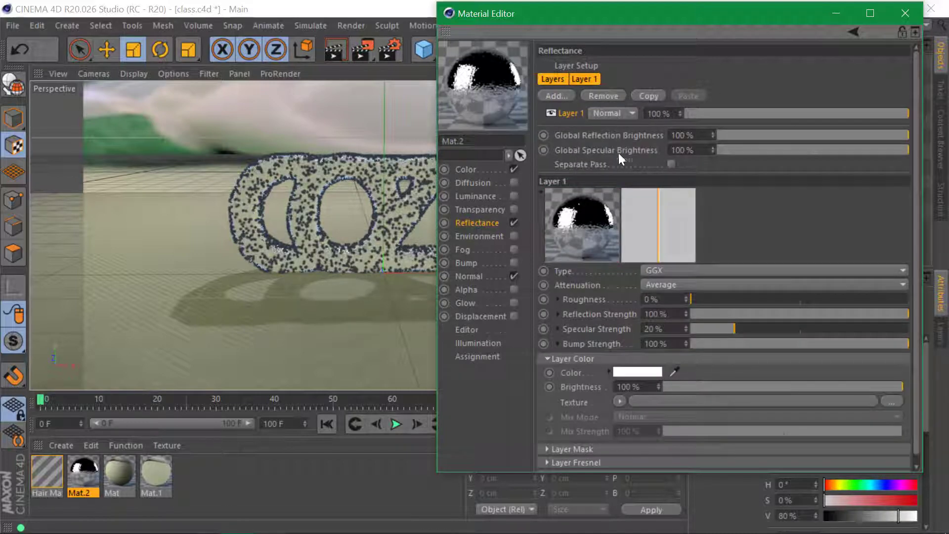
Set the Fresnel of Mat.2's GGX reflectance layer to Dielectric
scroll(591, 313, "down", 1)
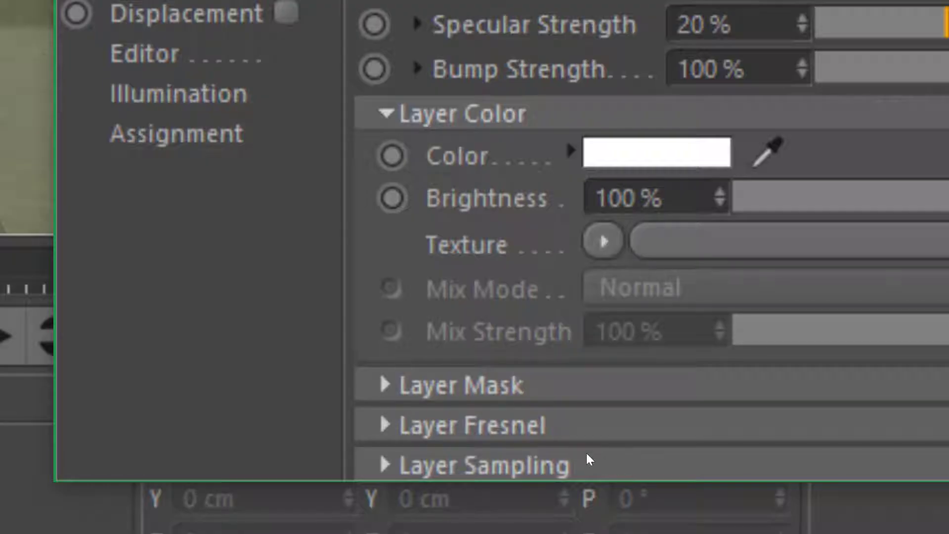
left_click(585, 454)
scroll(588, 447, "down", 3)
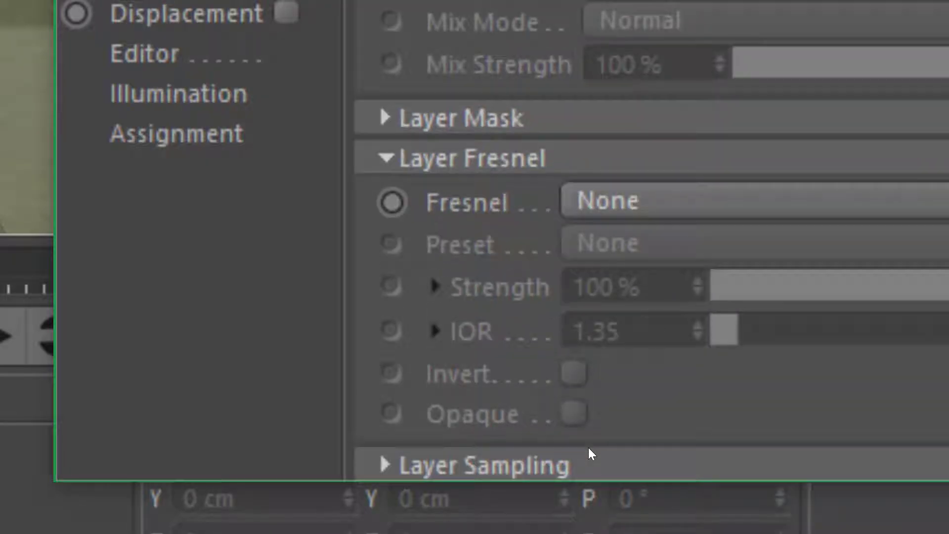
left_click(627, 378)
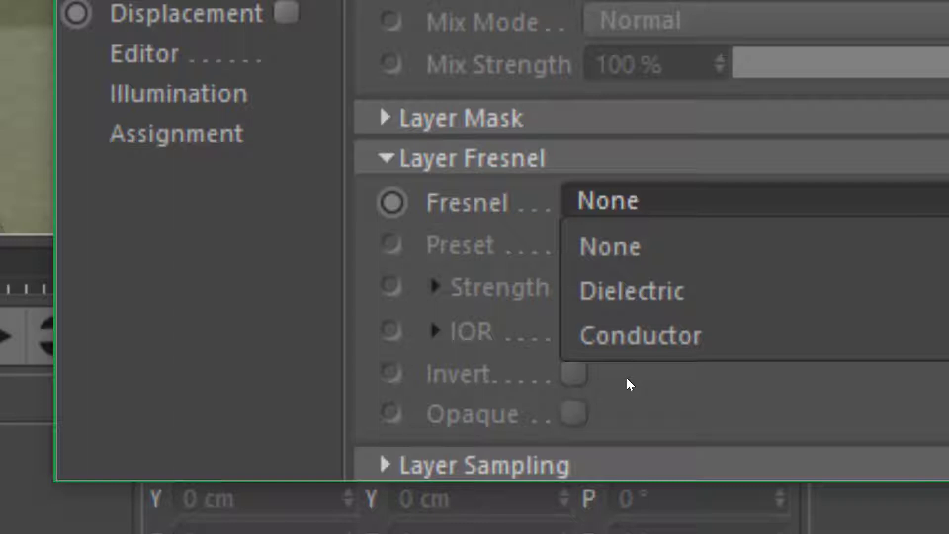
left_click(628, 410)
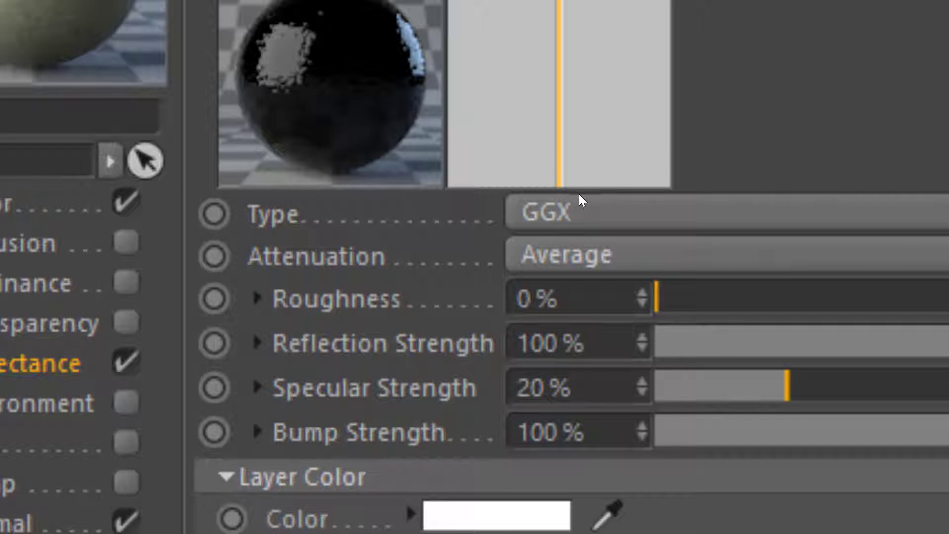
Set the GGX layer's roughness to 40% and render the camera view of the COZY text
left_click_drag(702, 199, 774, 203)
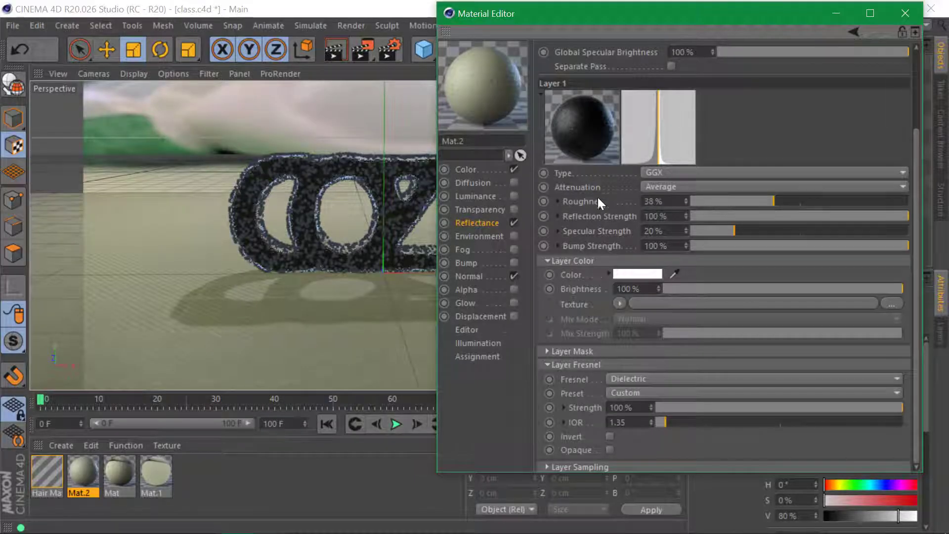
double_click(660, 201)
type("40")
key("Return")
left_click(901, 17)
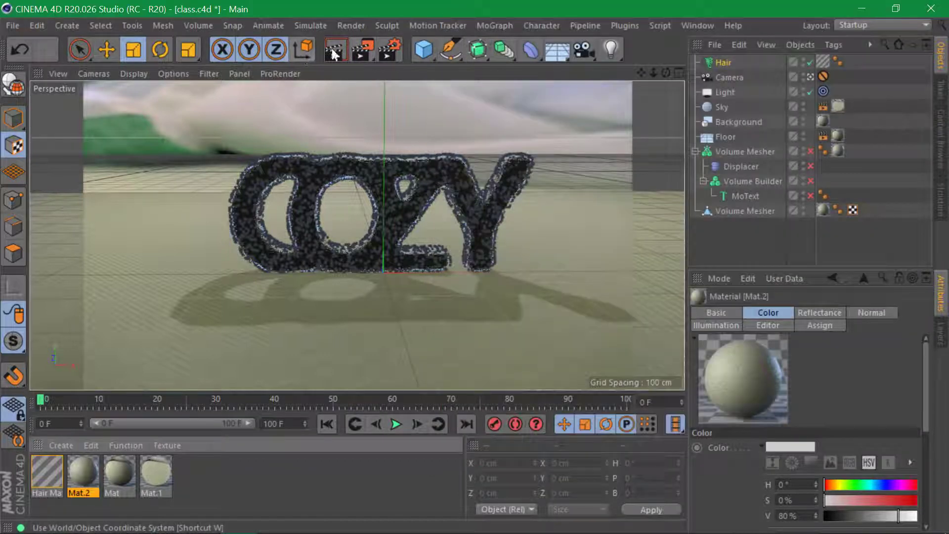
left_click(336, 51)
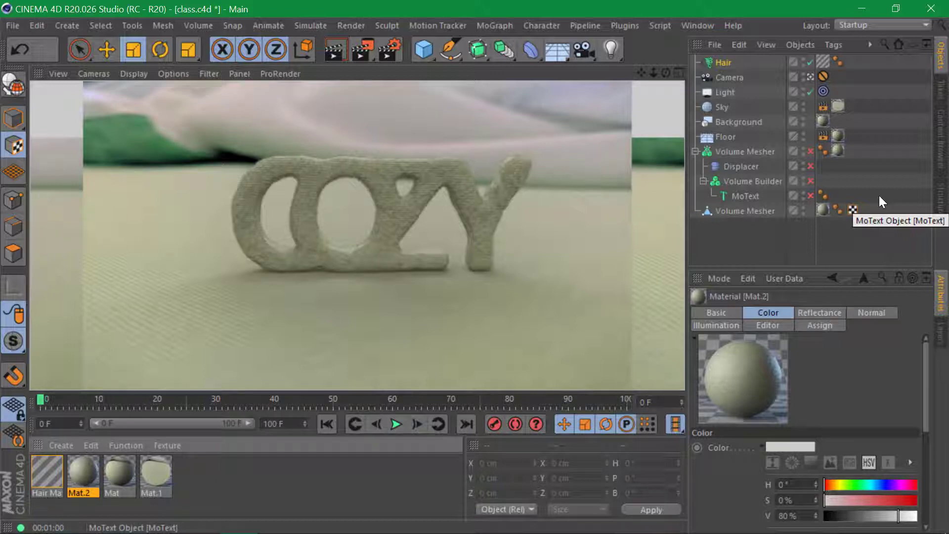
Switch to Photoshop and review the finished composites c4d_190423.psd and c4d_190423_3.psd
key("alt+Tab")
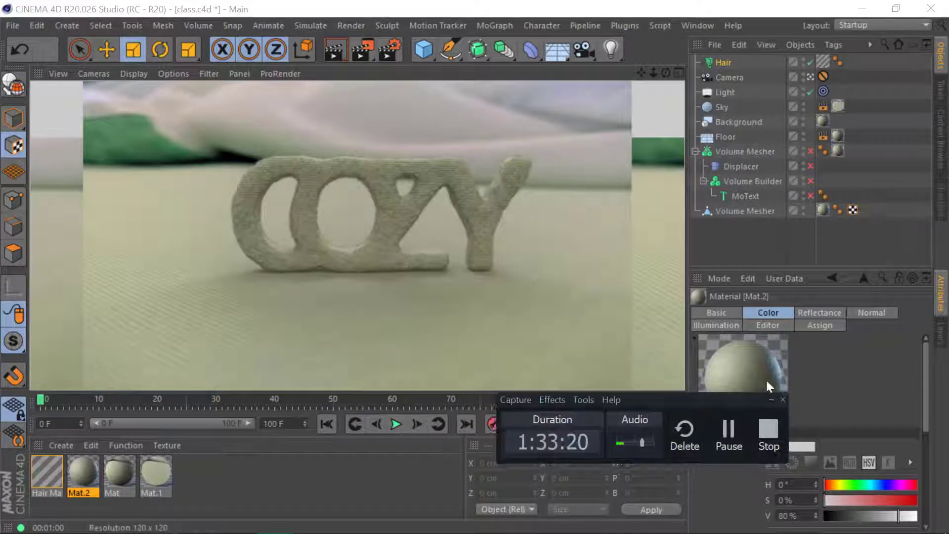
left_click(728, 429)
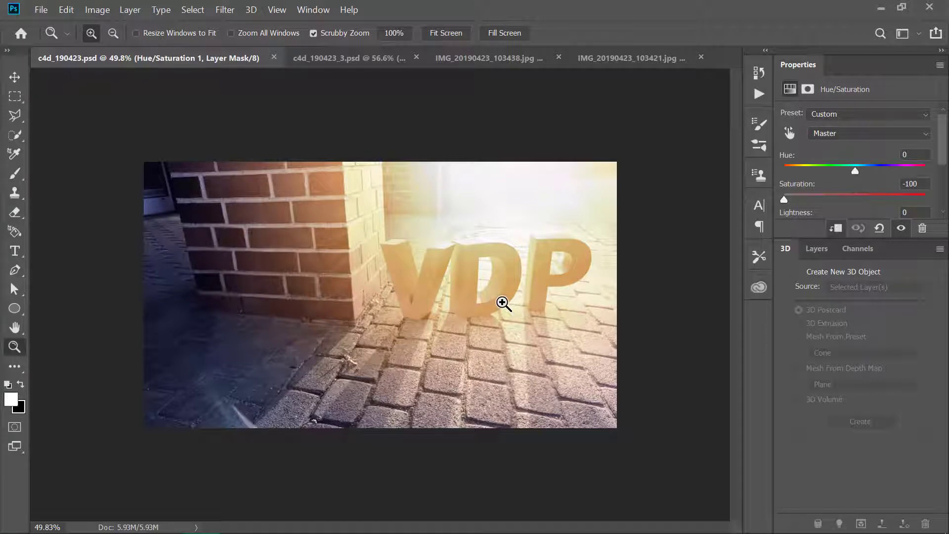
mouse_move(379, 331)
left_mouse_down()
mouse_move(422, 327)
mouse_move(383, 327)
left_mouse_up()
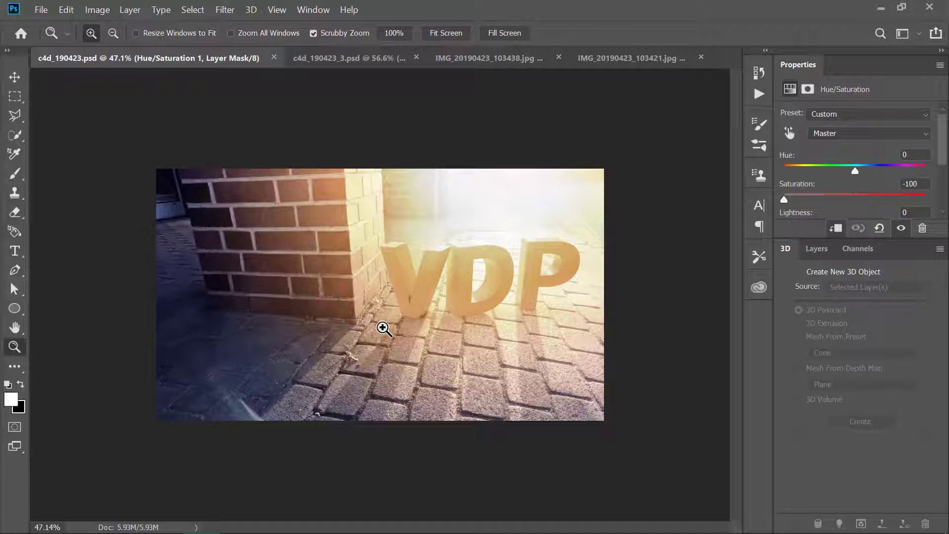
left_click(366, 58)
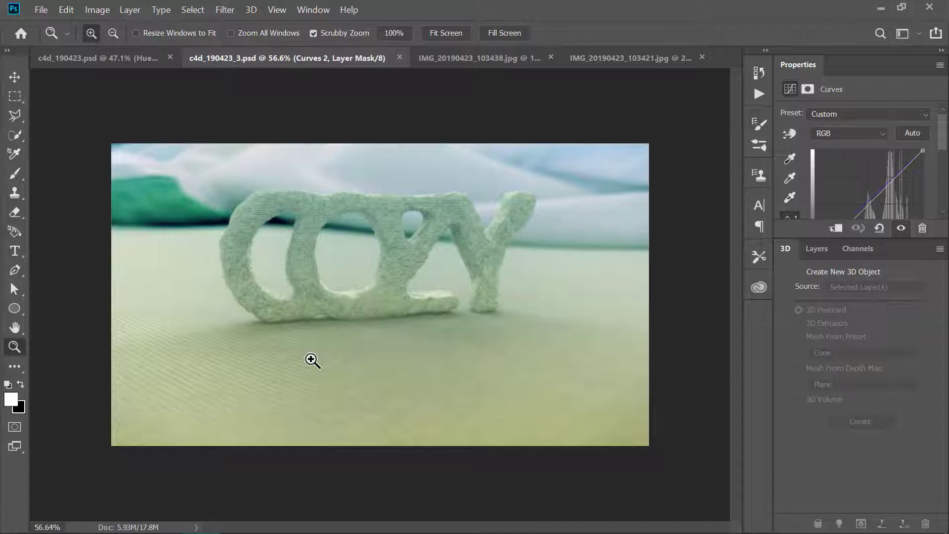
left_click(126, 60)
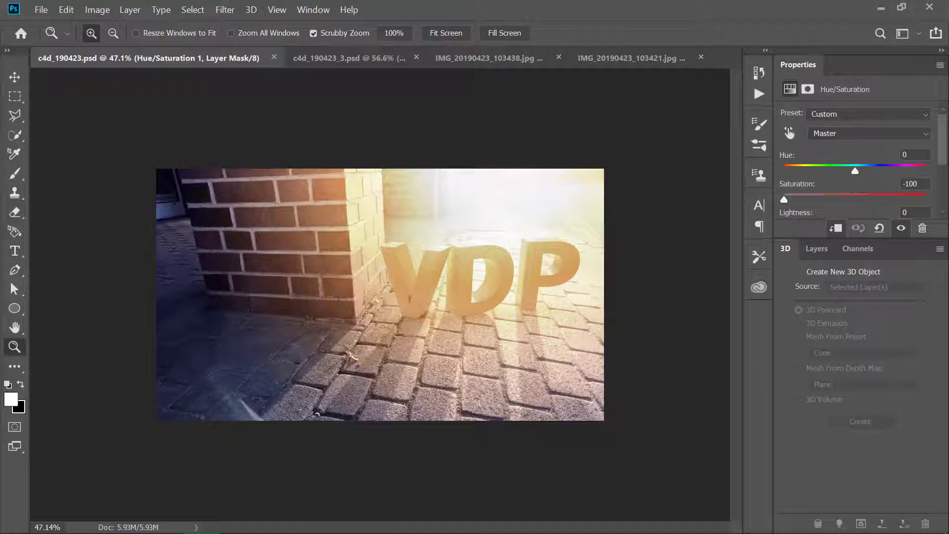
Switch to Cinema 4D, add a camera to the empty scene, and attach a Camera Calibrator tag to it
mouse_move(375, 533)
left_click(232, 531)
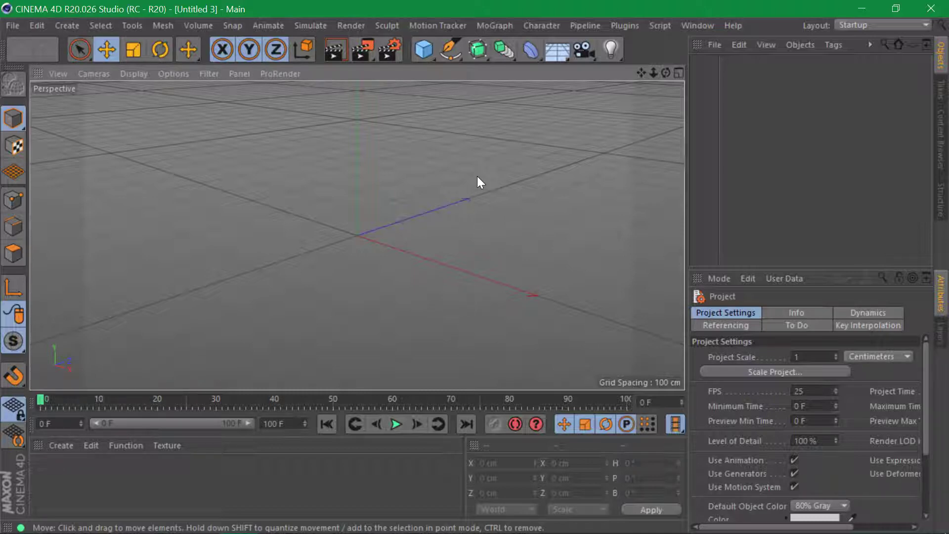
left_click(582, 50)
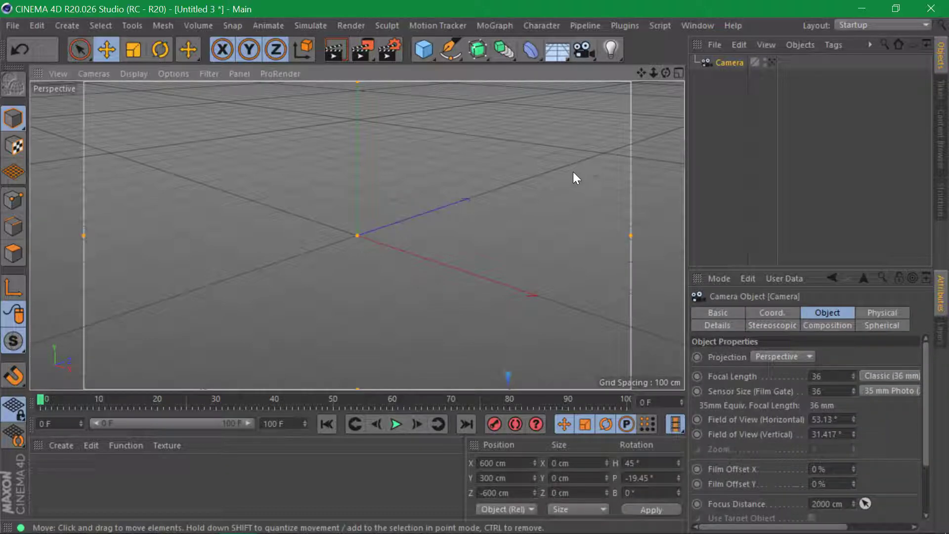
right_click(732, 63)
mouse_move(761, 18)
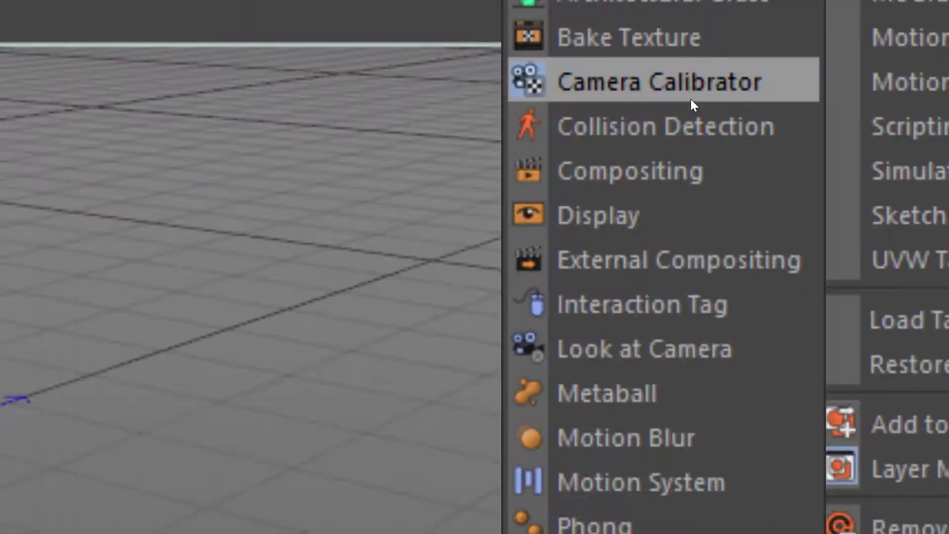
left_click(690, 98)
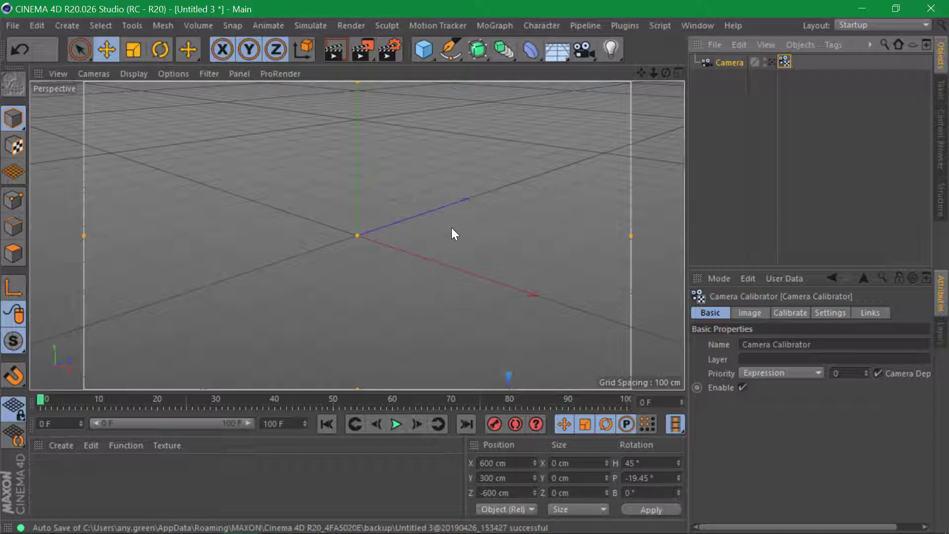
Load IMG_20190422_194707.jpg from the 02_calibrator folder as the Camera Calibrator tag's image
left_click(800, 97)
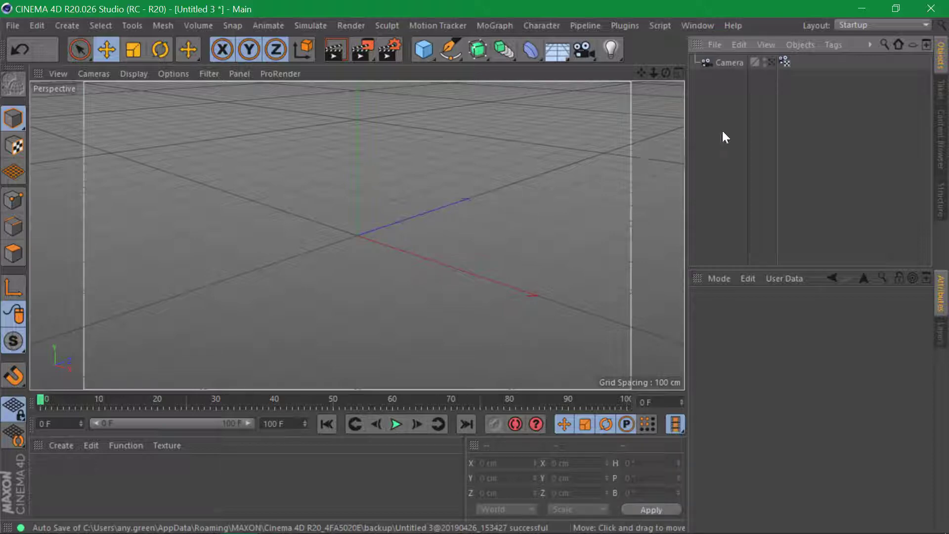
left_click(786, 63)
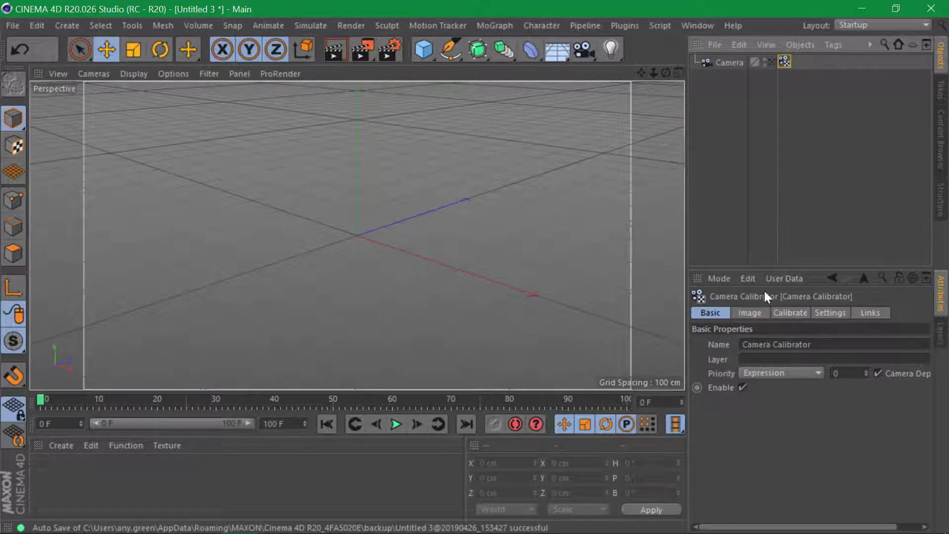
left_click(755, 315)
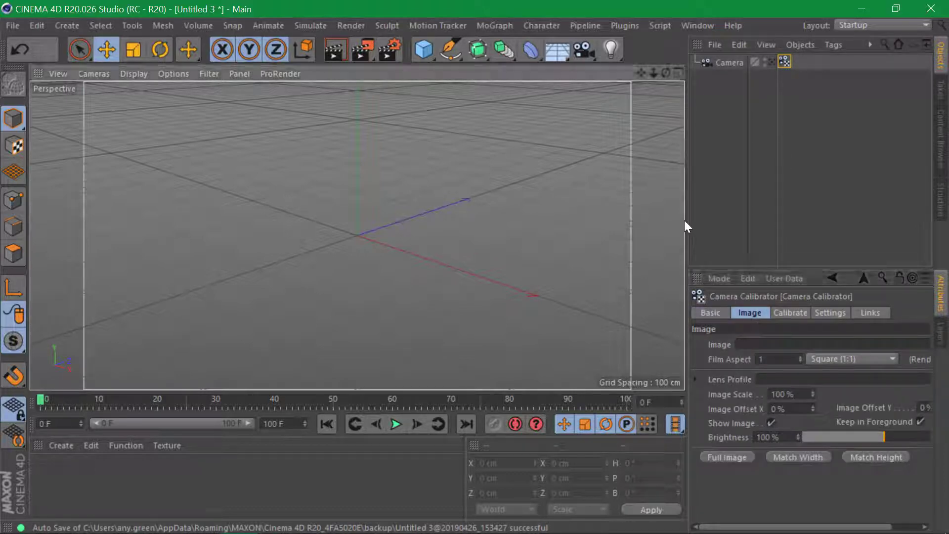
left_click_drag(688, 209, 639, 211)
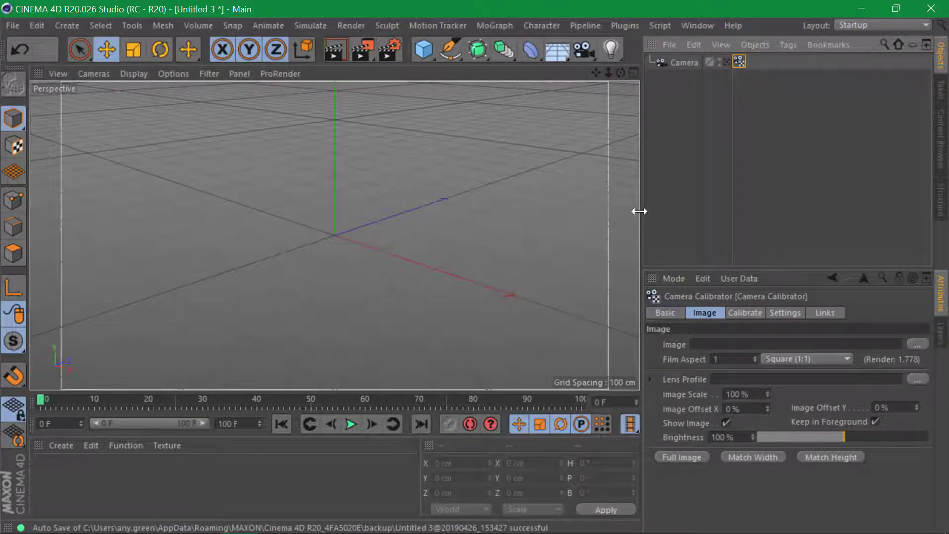
left_click(918, 344)
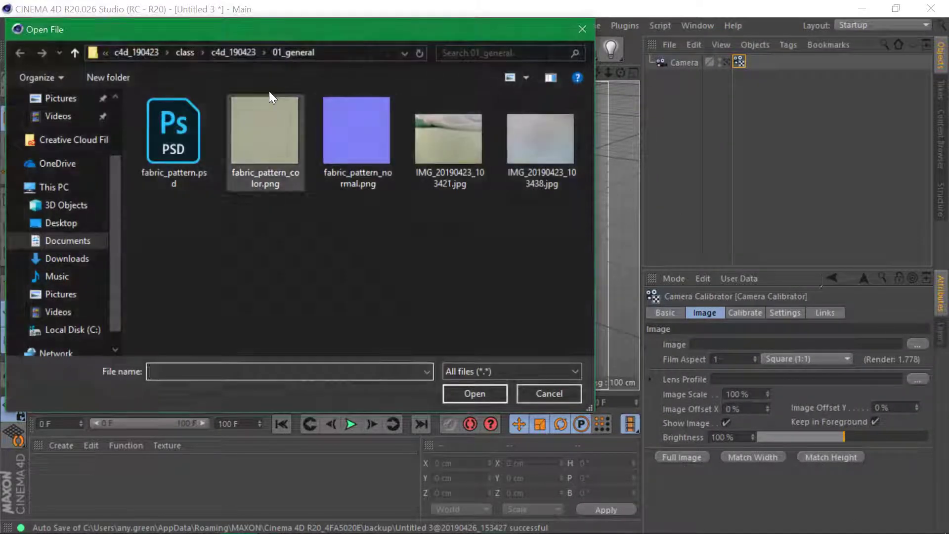
left_click(236, 54)
double_click(200, 132)
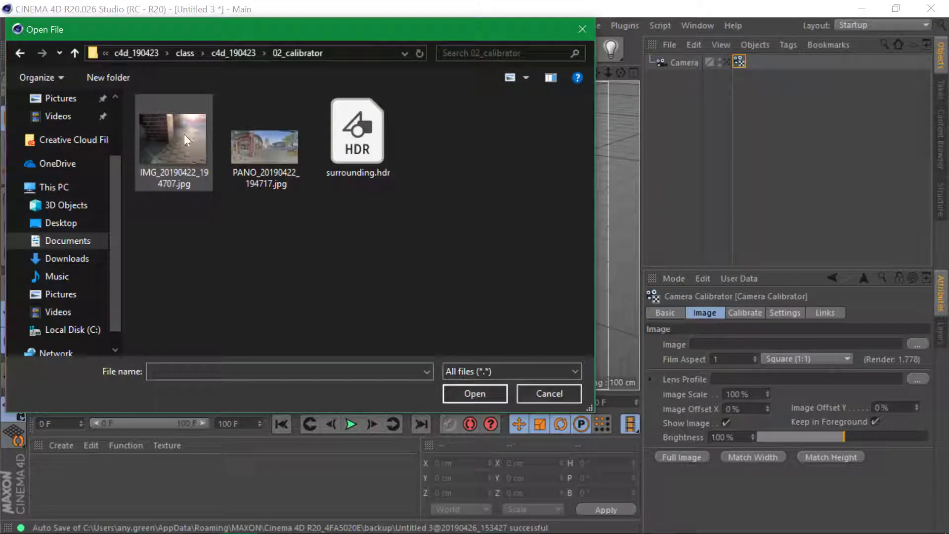
left_click(183, 135)
left_click(474, 393)
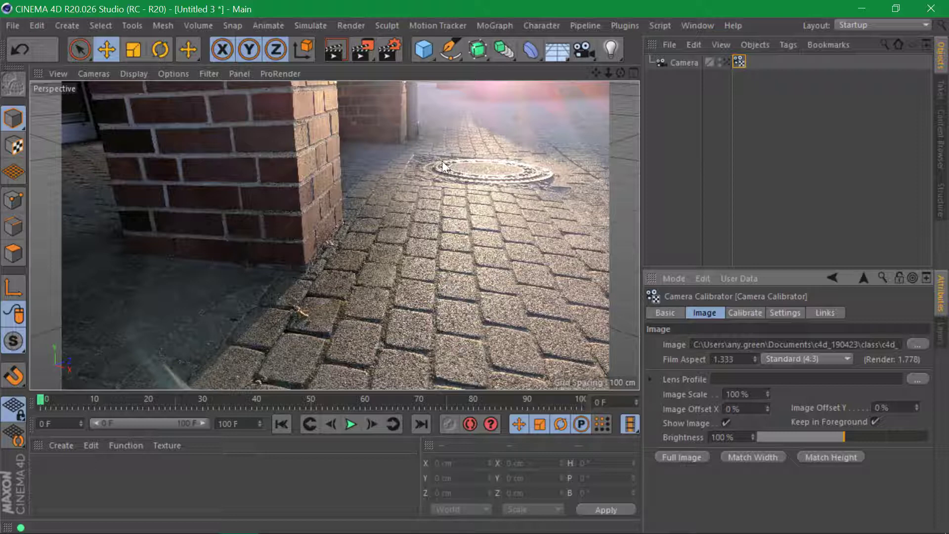
Compare the orbited 3D view with the Camera Calibrator tag selected and deselected
left_click(334, 224)
mouse_move(384, 236)
left_mouse_down("alt")
mouse_move(366, 217)
mouse_move(375, 213)
mouse_move(339, 250)
mouse_move(488, 236)
mouse_move(477, 265)
left_mouse_up("alt")
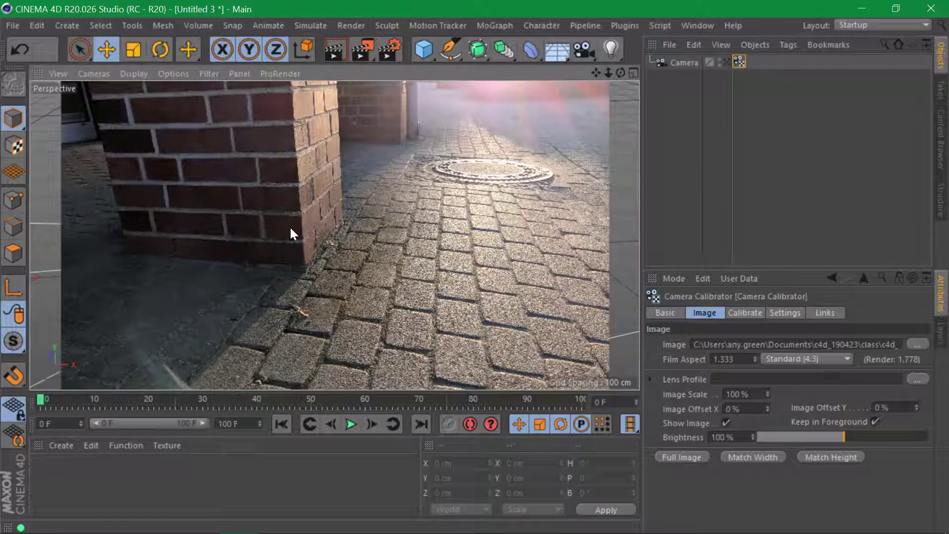
left_click(840, 115)
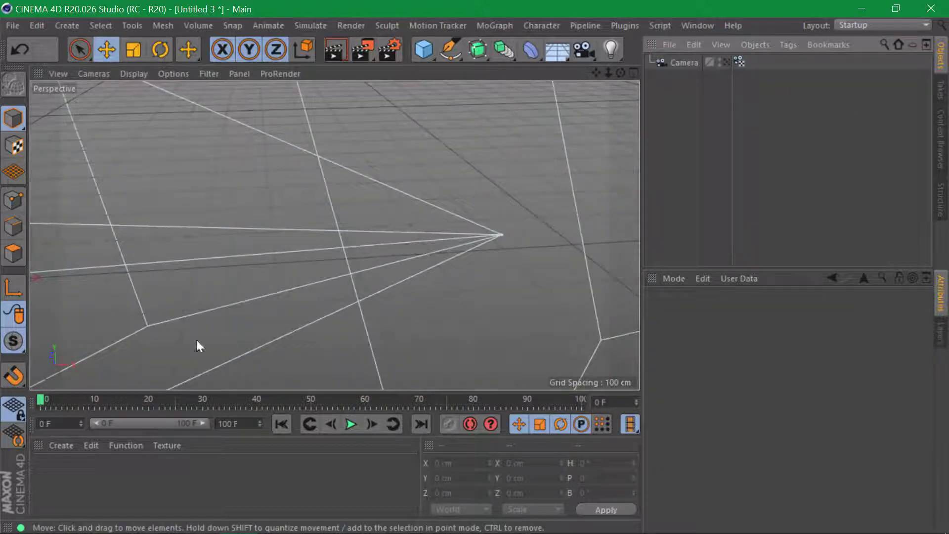
right_click_drag(342, 236, 110, 269, "alt")
left_click_drag(110, 269, 464, 222, "alt")
left_click(740, 61)
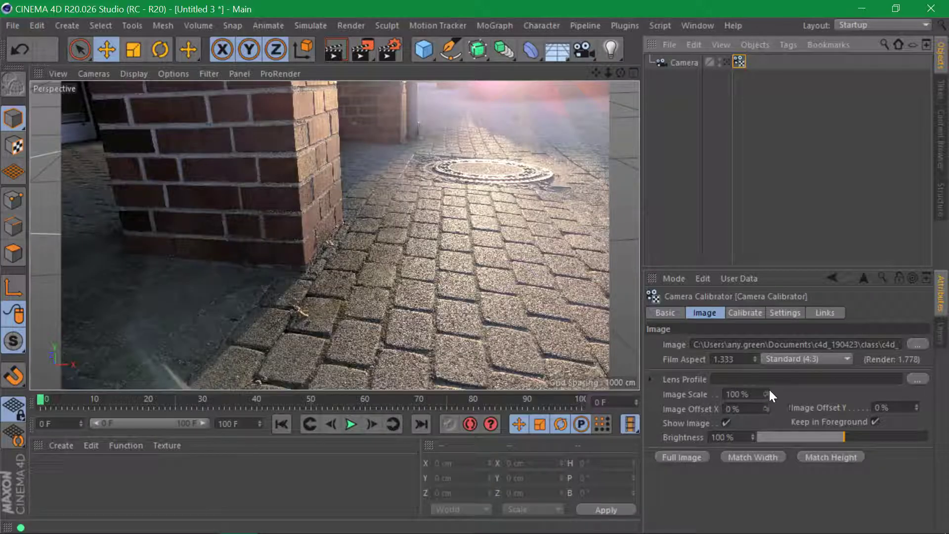
Try an image scale of 314% with a horizontal offset of 1% and a vertical offset of -13%
left_click_drag(769, 394, 769, 411)
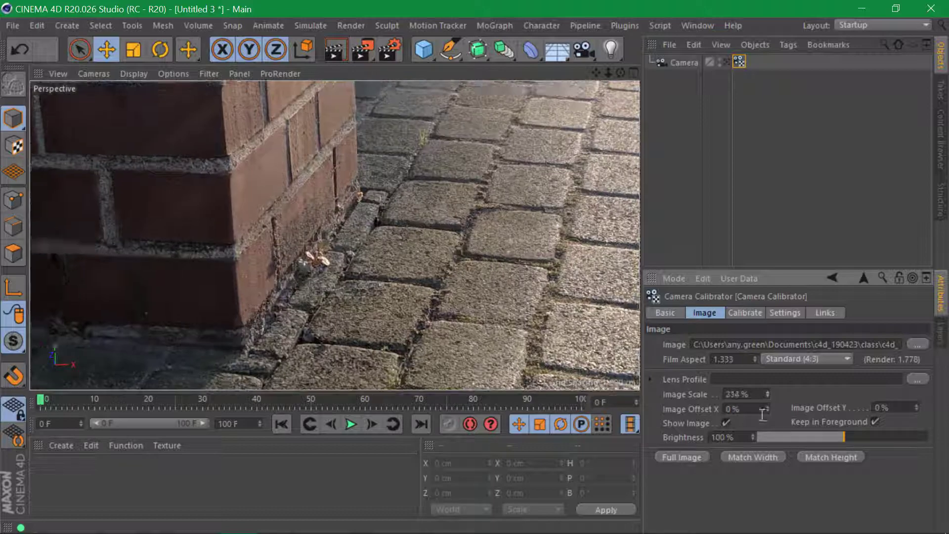
left_click(768, 406)
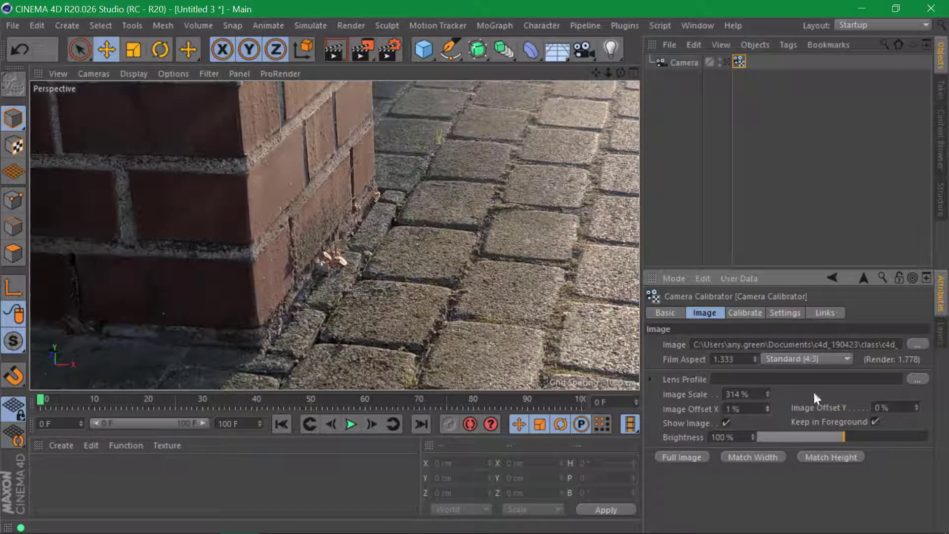
left_click_drag(916, 408, 916, 424)
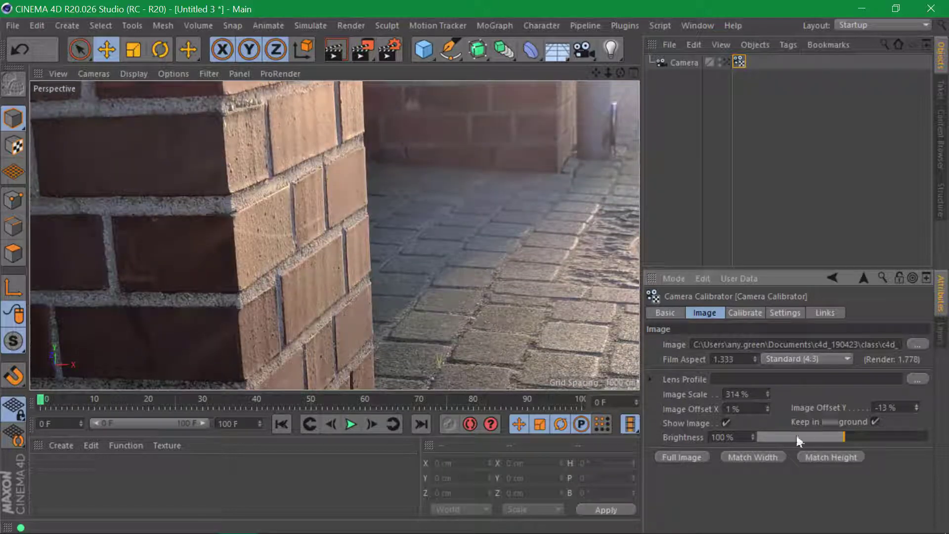
Try the Full Image and Match Height fits for the calibration photo, then fit it with Match Width
left_click(693, 455)
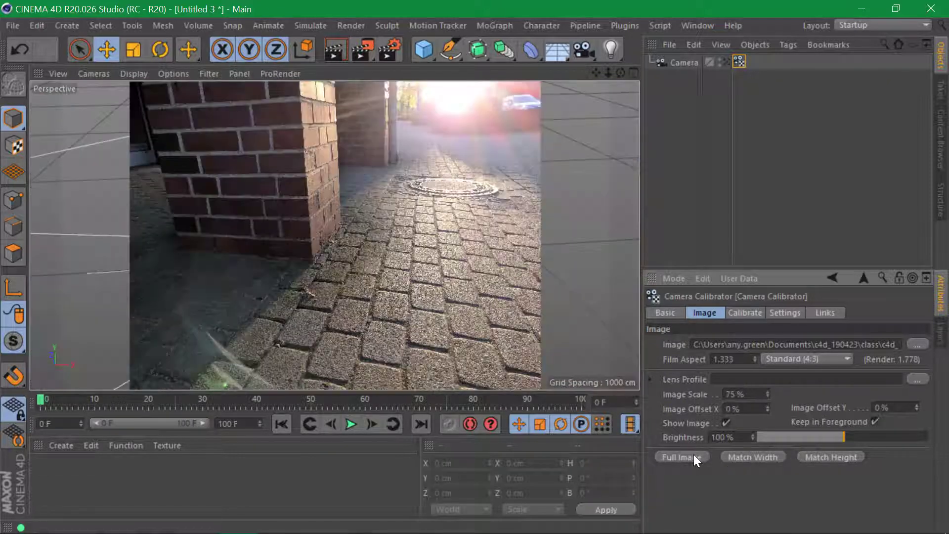
left_click(762, 456)
left_click(823, 458)
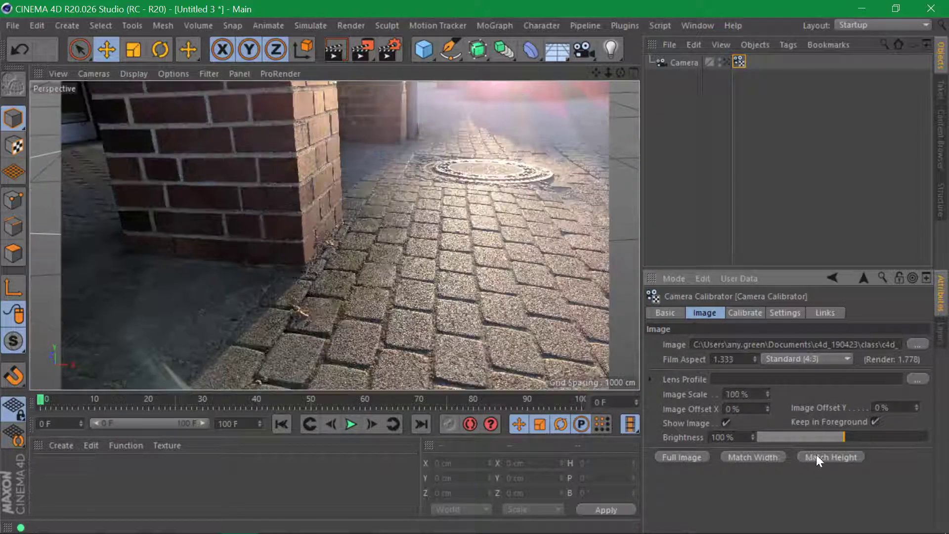
left_click(766, 455)
left_click(681, 457)
left_click(755, 459)
Try fitting the calibration photo with Match Height, then undo that fit
left_click(744, 314)
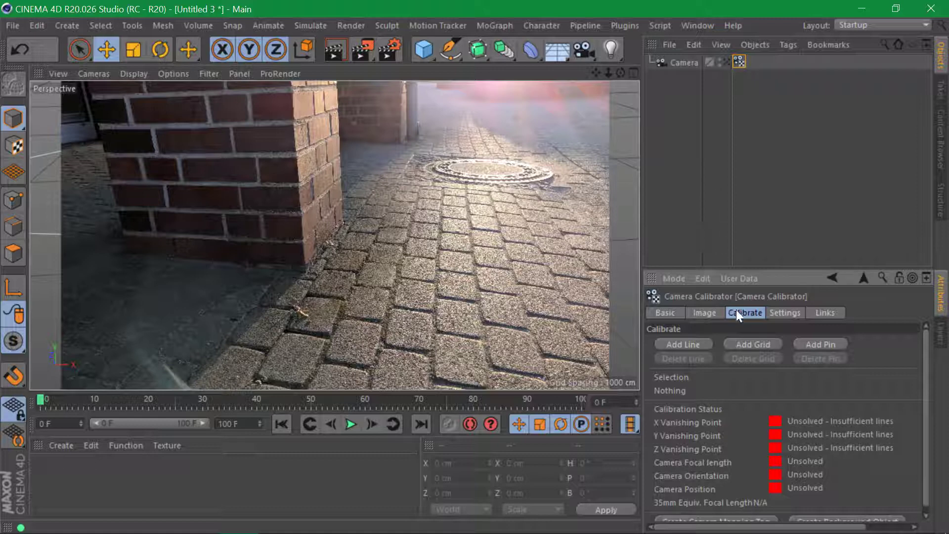
left_click(708, 311)
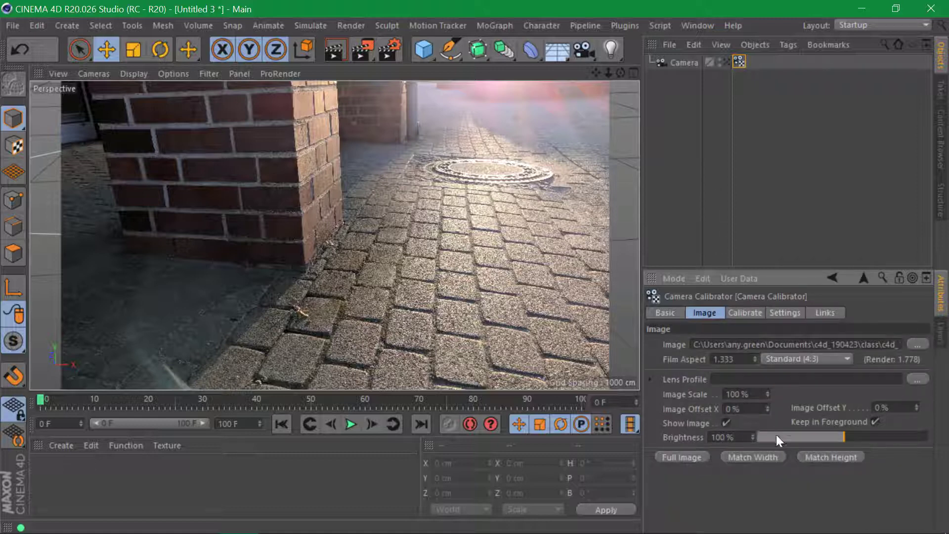
left_click(837, 459)
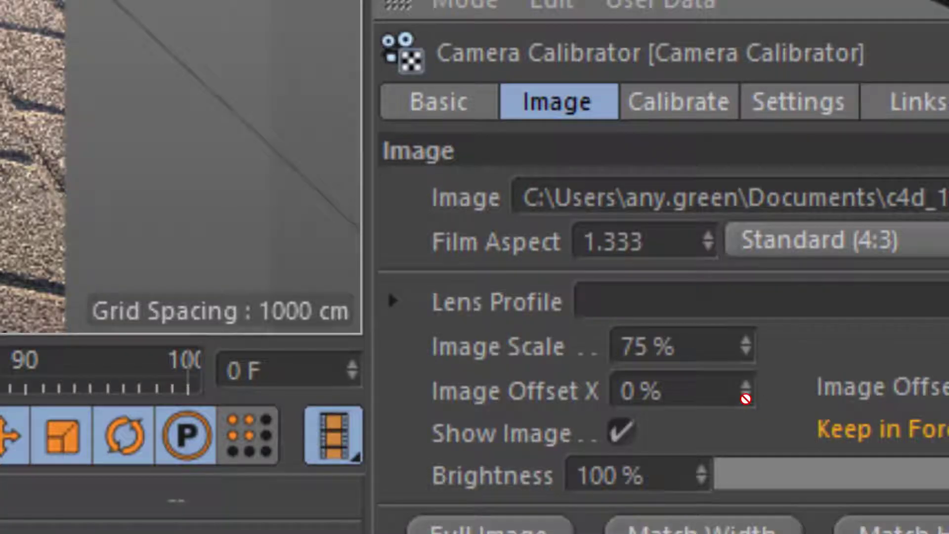
key("ctrl+z")
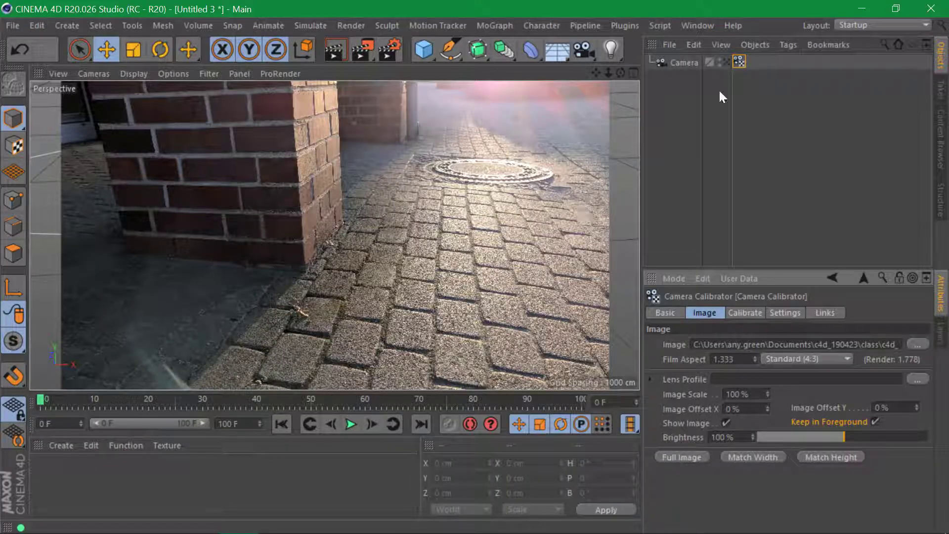
Add a calibration line along the ground edge from the front brick pillar's corner to the rear pillar, and assign it to the Z axis
left_click(745, 312)
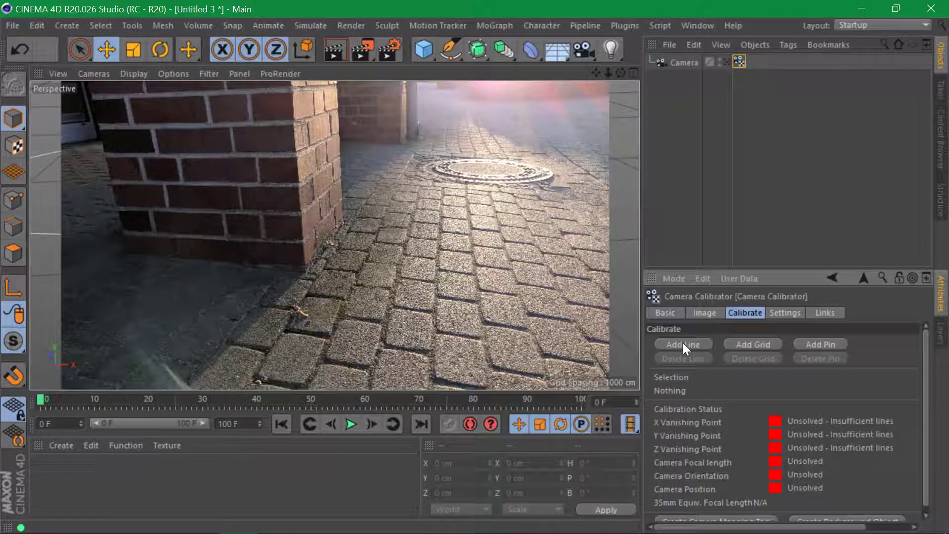
left_click(683, 345)
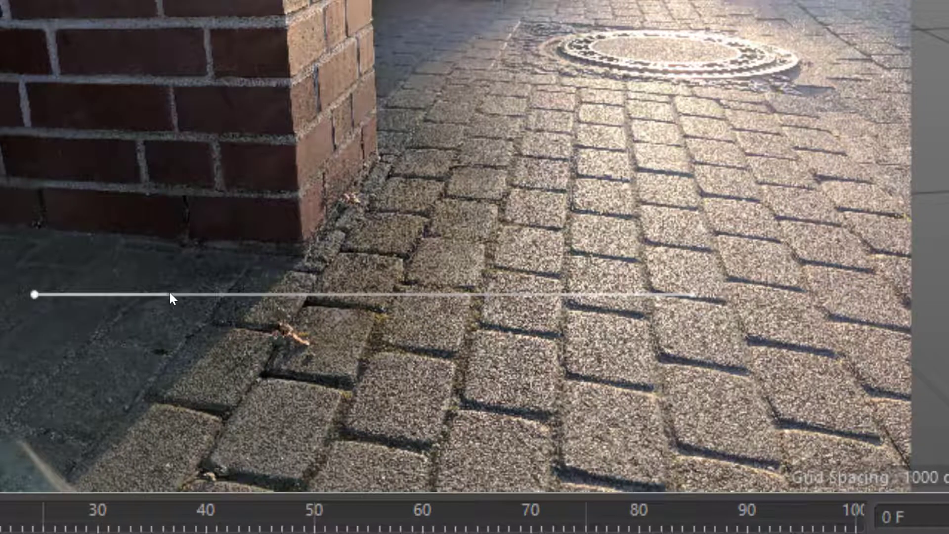
left_click_drag(34, 295, 304, 242)
left_click_drag(693, 295, 531, 109)
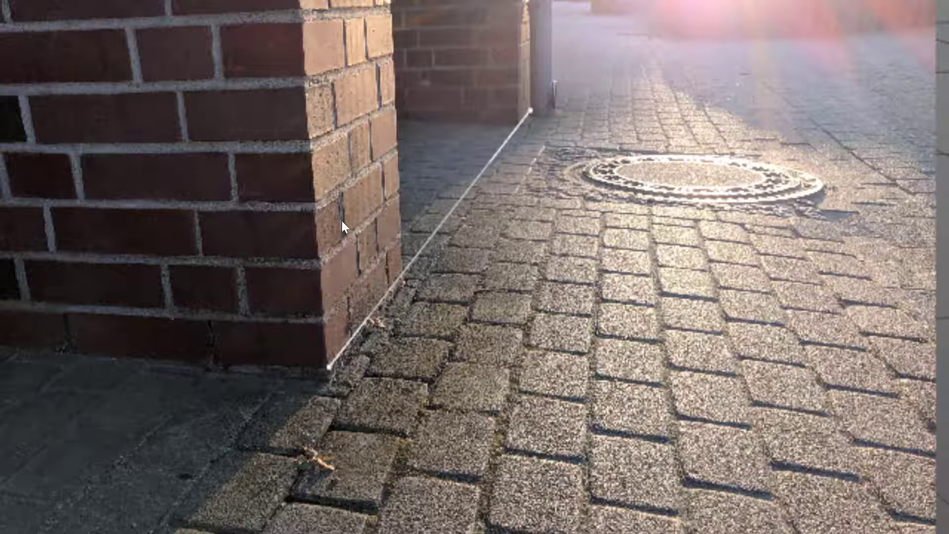
left_click(366, 189, "shift")
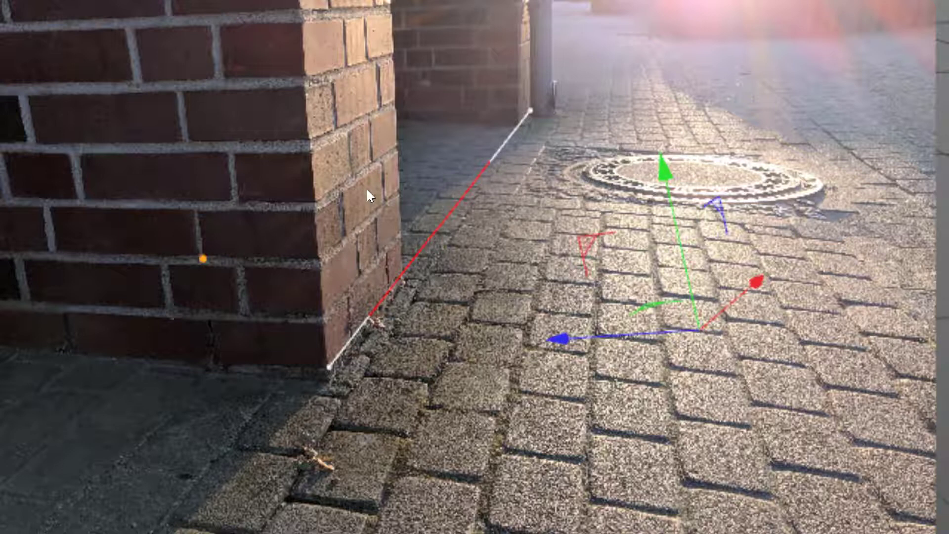
left_click(367, 189, "shift")
left_click(368, 189, "shift")
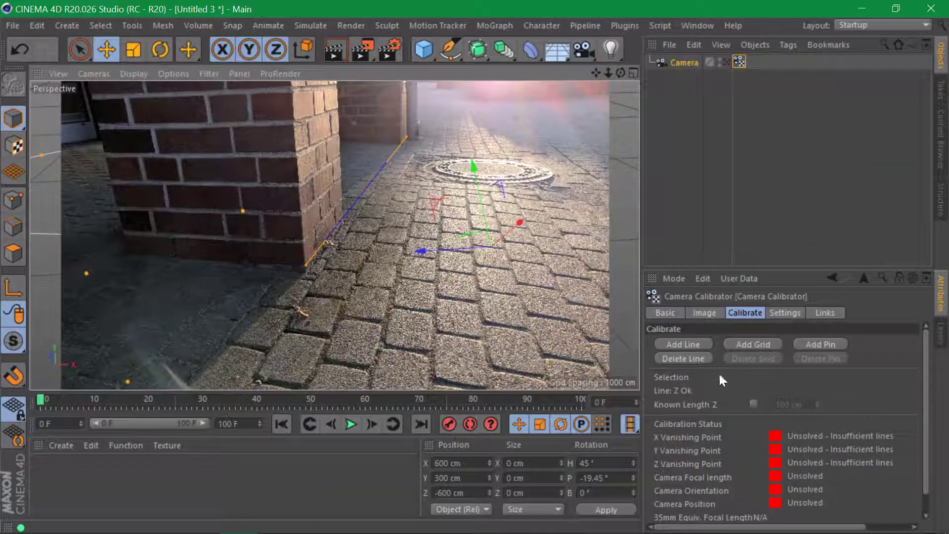
Set the calibration photo's vertical offset to -13% and return to the calibration settings
left_click(706, 313)
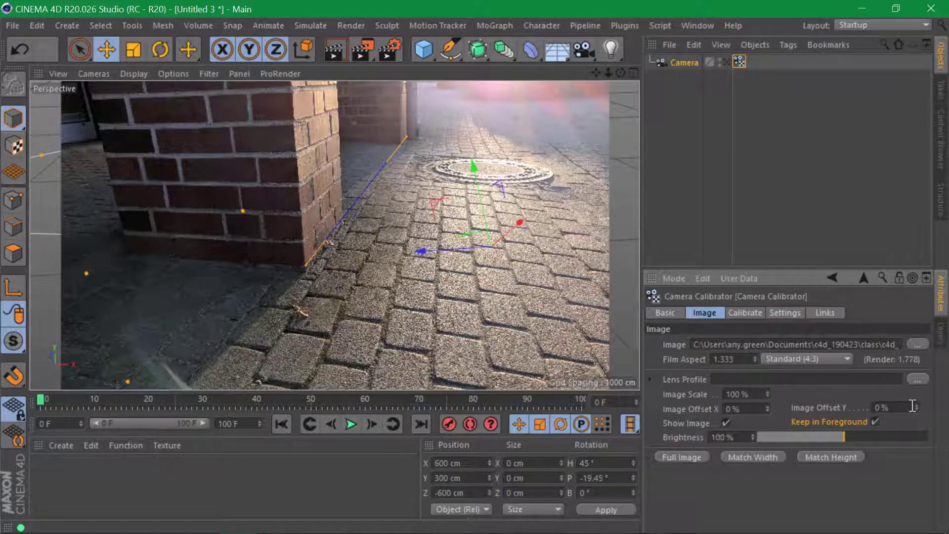
left_click_drag(916, 407, 916, 414)
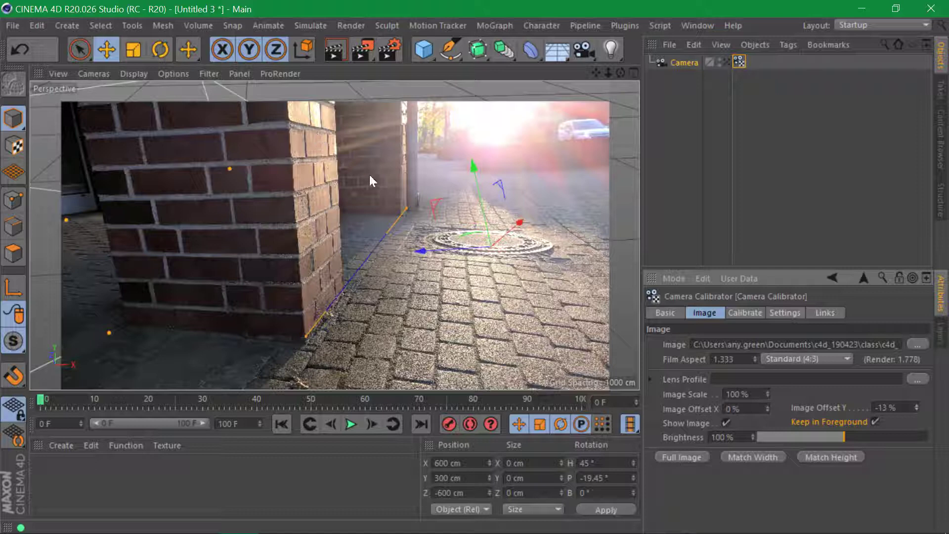
left_click(741, 313)
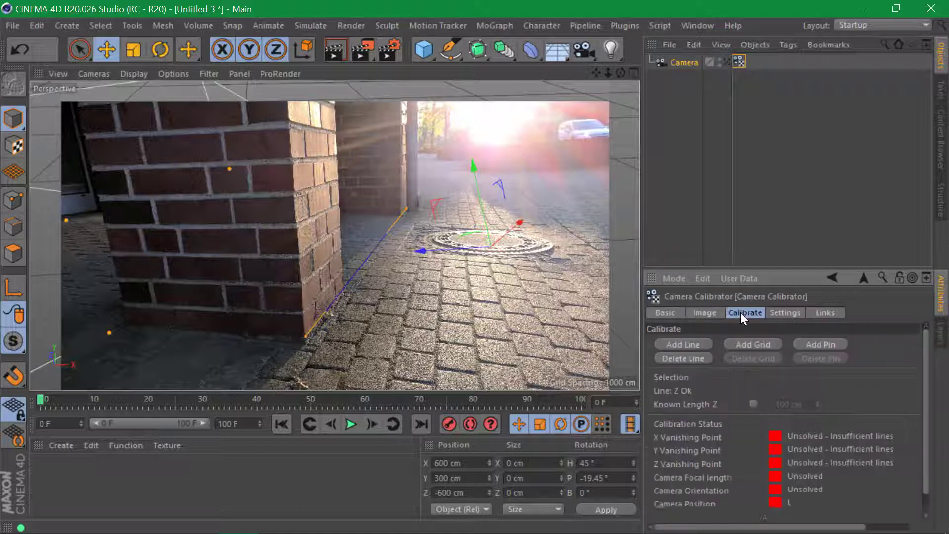
Add a second calibration line along the upper mortar joint on the front pillar's sunlit side, and assign it to the Z axis
left_click(687, 344)
left_click_drag(173, 291, 241, 169)
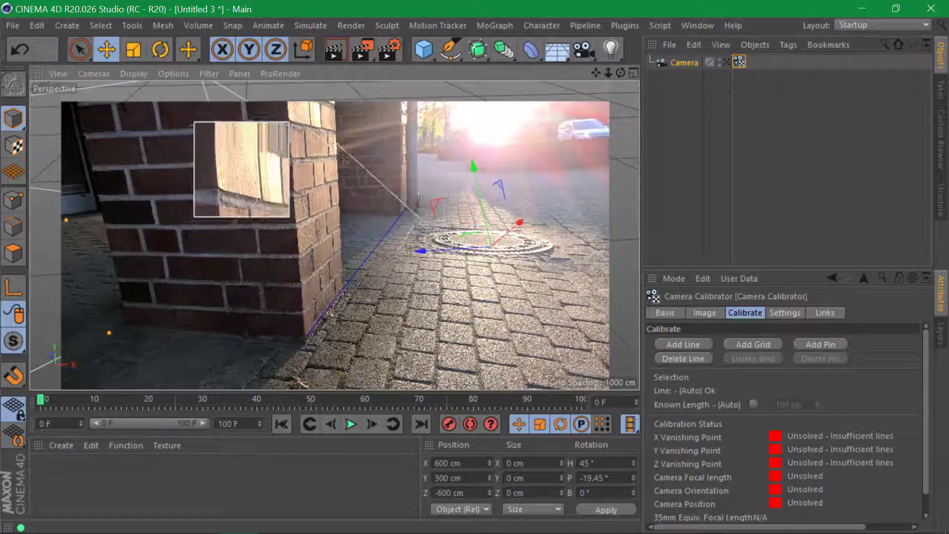
left_click_drag(299, 113, 291, 121)
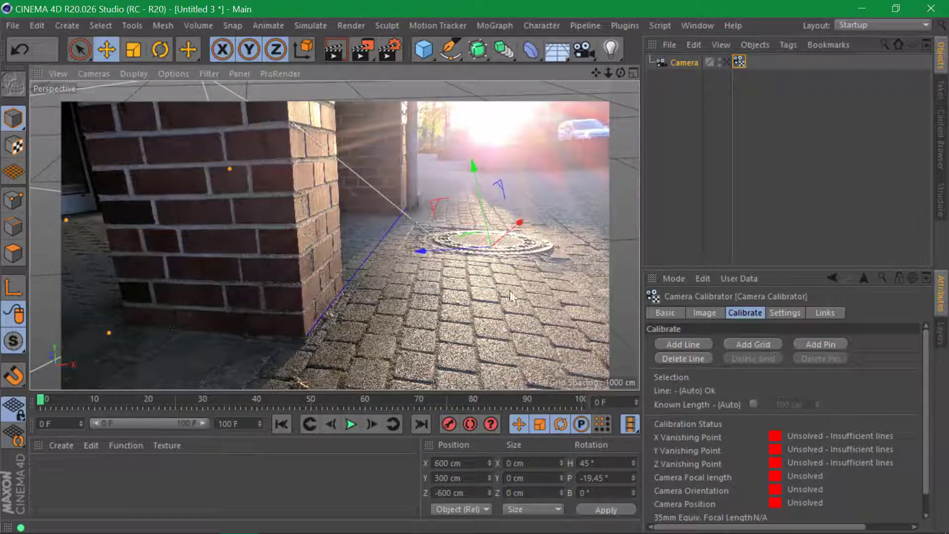
left_click_drag(415, 222, 277, 191)
left_click(320, 125, "ctrl")
left_click(320, 126, "ctrl")
left_click(320, 126, "ctrl")
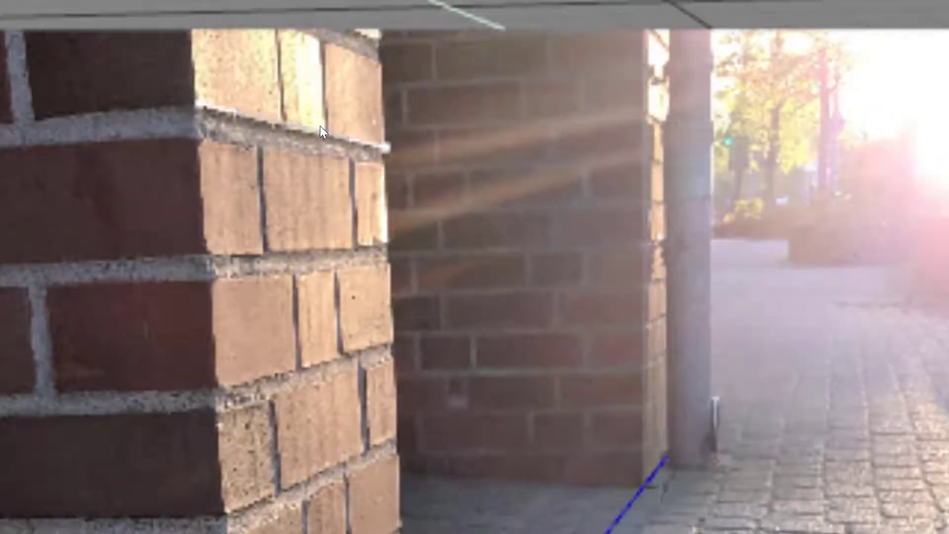
left_click(319, 125, "ctrl")
left_click(319, 126, "ctrl")
left_click(319, 125, "ctrl")
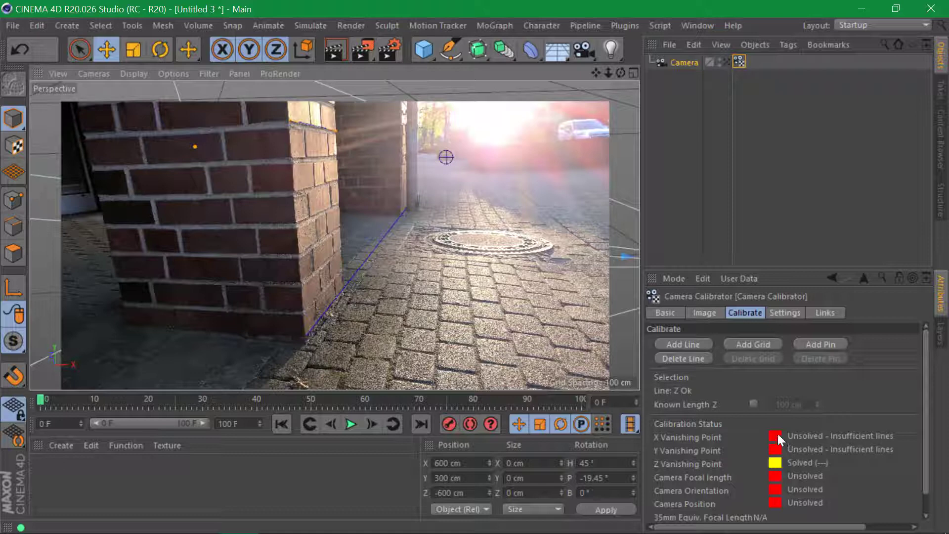
Add a calibration grid and fit its four corners to the mortar joints on the front pillar's shaded face
left_click(753, 343)
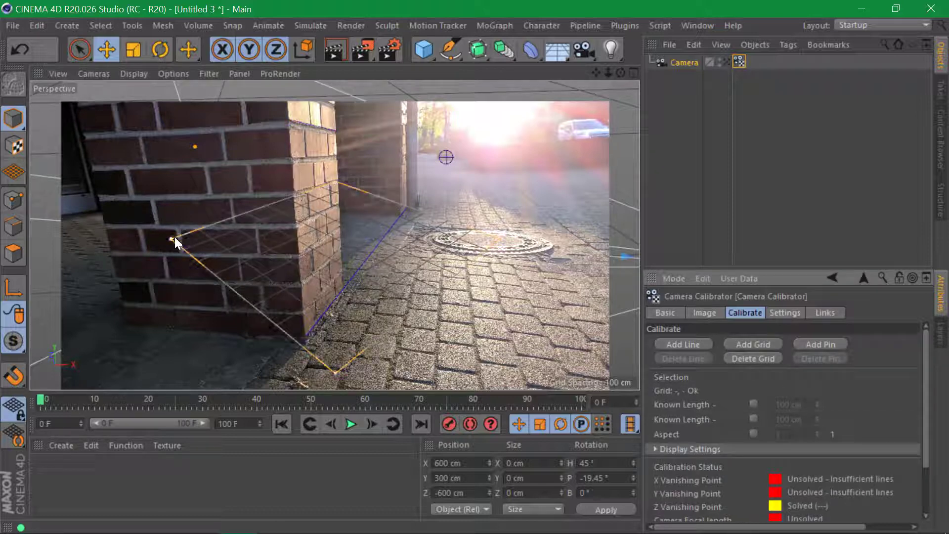
left_click_drag(172, 239, 126, 307)
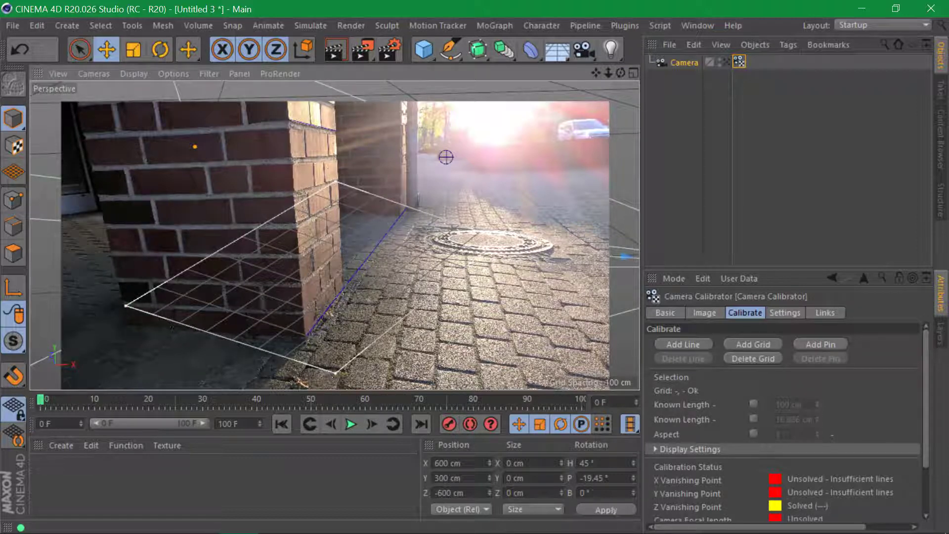
left_click_drag(337, 371, 304, 314)
left_click_drag(336, 182, 85, 134)
left_click_drag(500, 237, 289, 120)
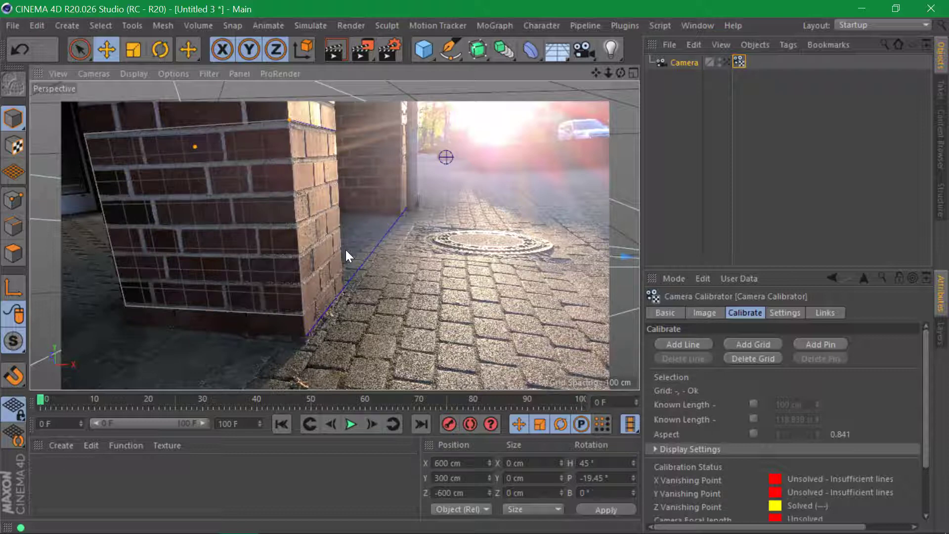
Assign the grid's vertical edges to the Y axis and its horizontal edges to the X axis
left_click(296, 208)
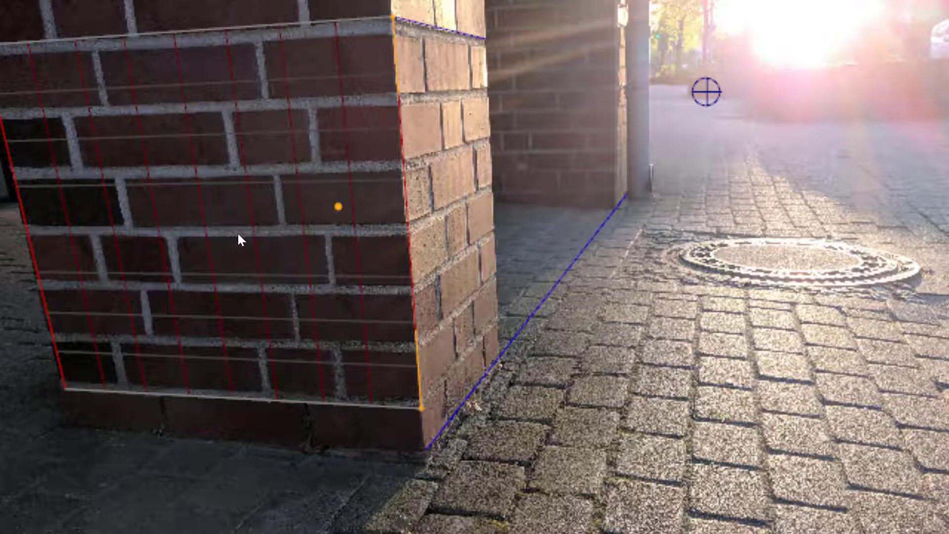
left_click(294, 215)
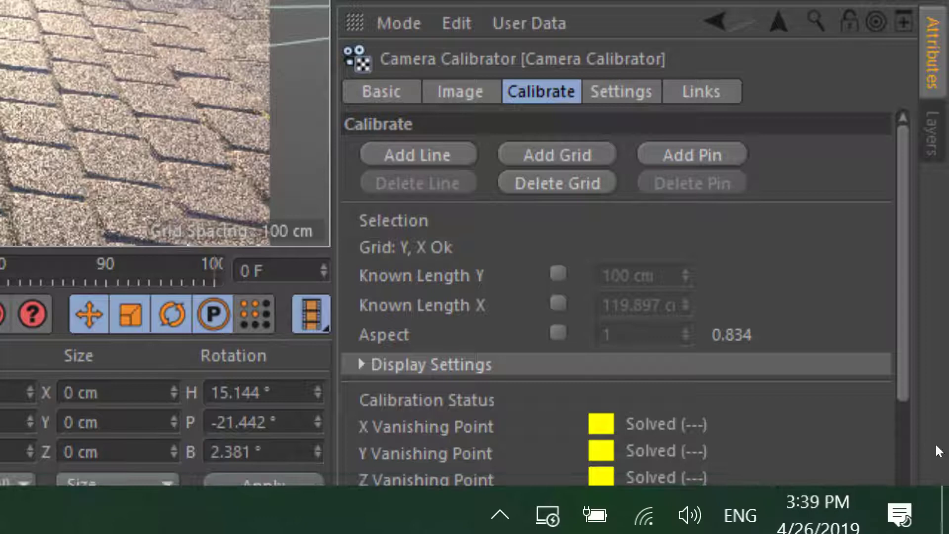
scroll(929, 480, "down", 2)
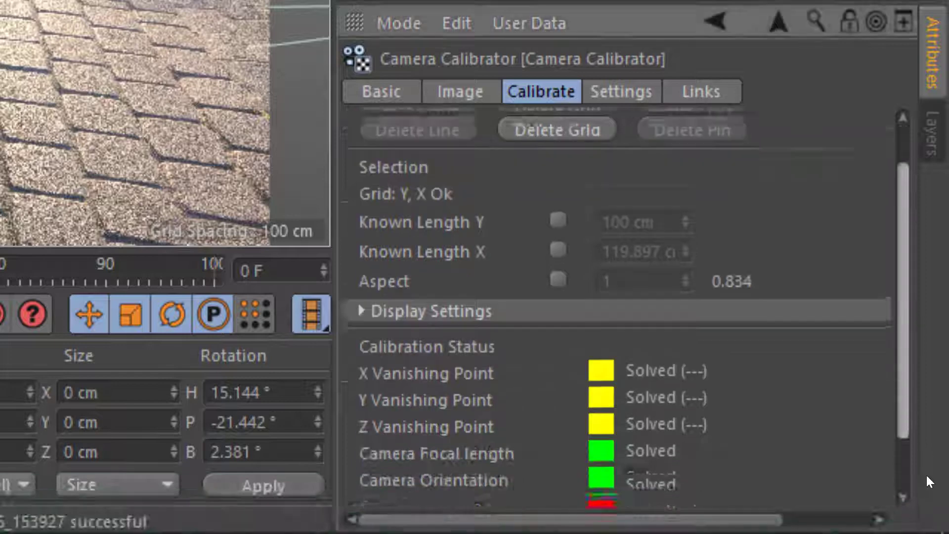
scroll(926, 476, "down", 3)
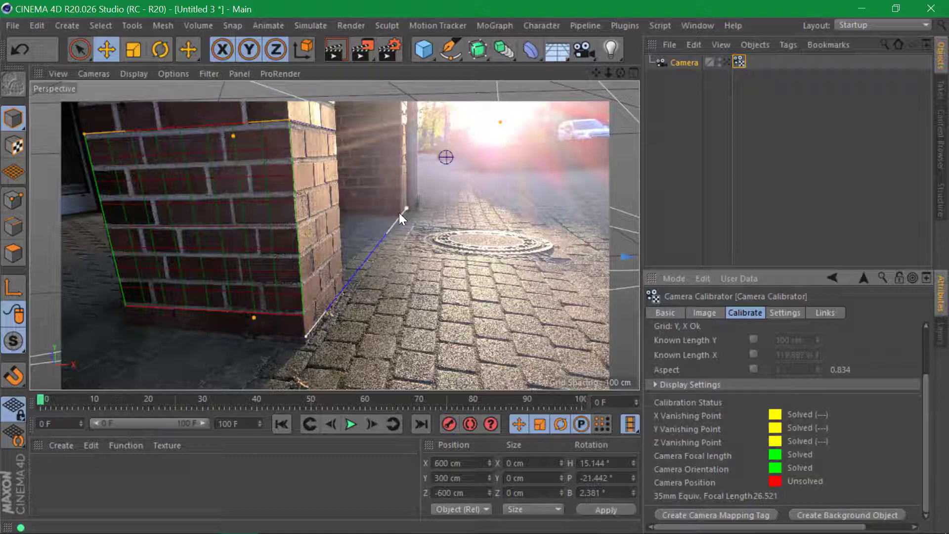
Adjust the ground line's far end at the rear pillar, and add a Y-axis calibration line along that pillar's vertical corner edge
left_click_drag(402, 214, 407, 208)
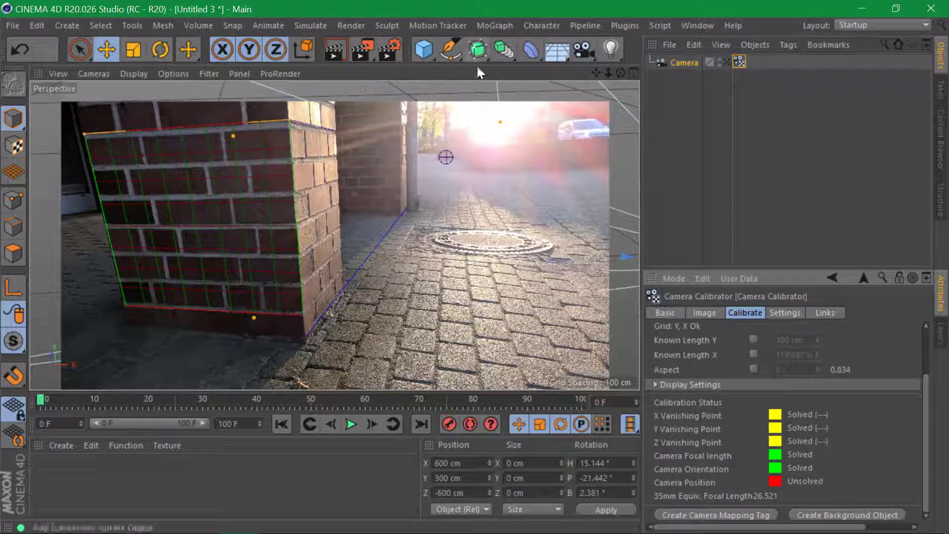
scroll(922, 382, "up", 3)
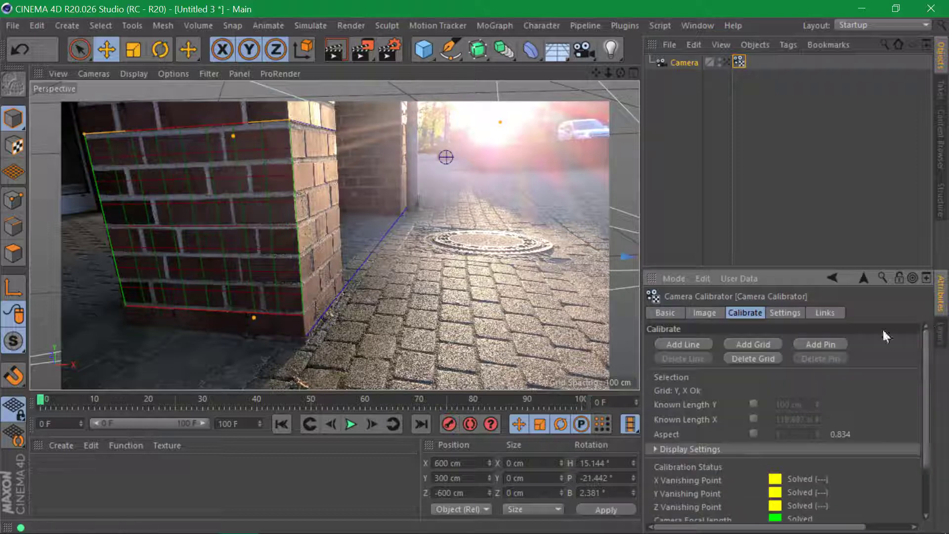
left_click(682, 344)
left_click_drag(501, 289, 402, 214)
left_click_drag(172, 287, 401, 102)
left_click(399, 148)
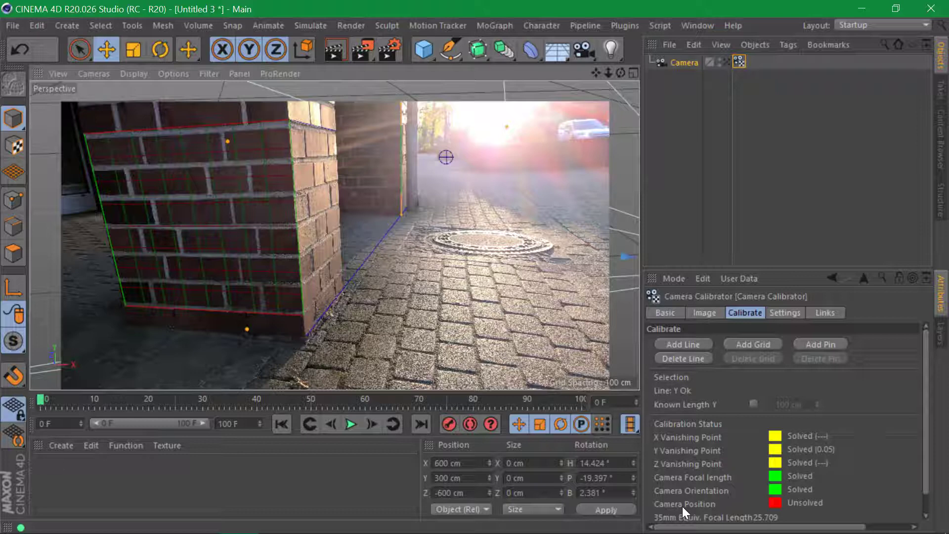
Add a pin at the front pillar's bottom corner, where the ground line starts, and look through the calibrated camera
left_click(825, 343)
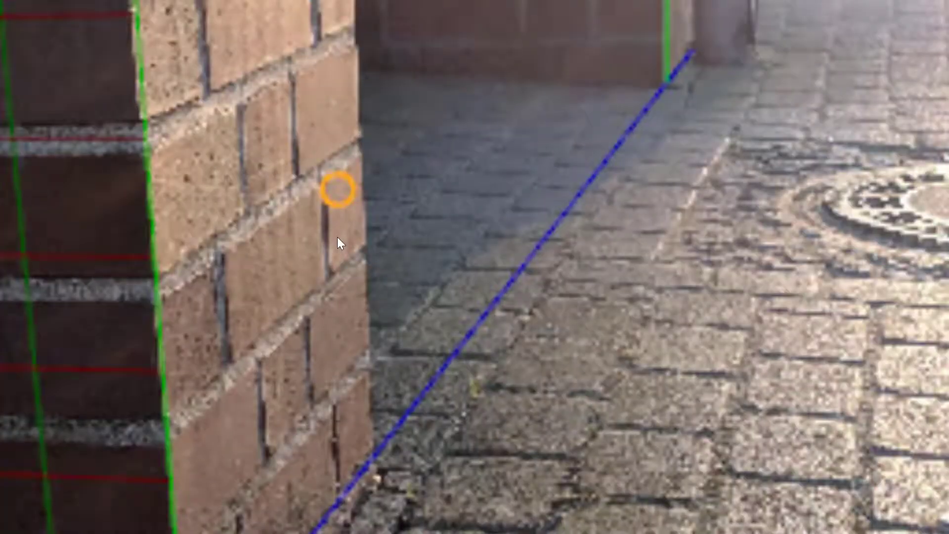
left_click_drag(338, 190, 249, 339)
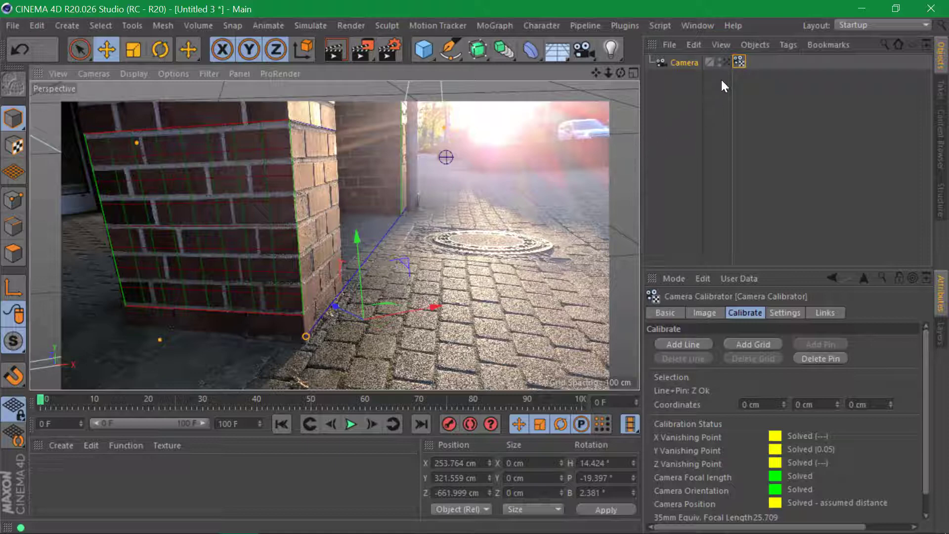
left_click(728, 64)
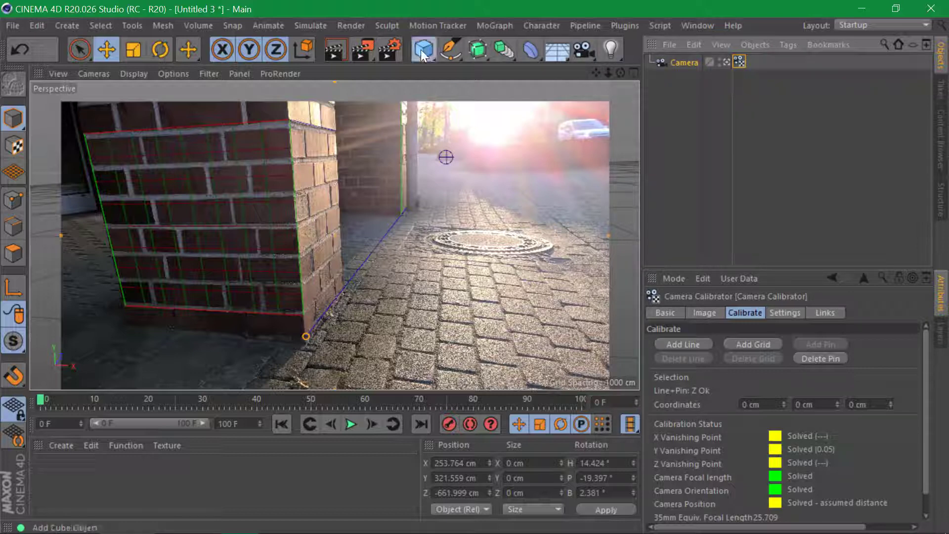
Add a plane and scale it up to about 3108 cm in X and Z
left_click_drag(421, 52, 553, 97)
key("t")
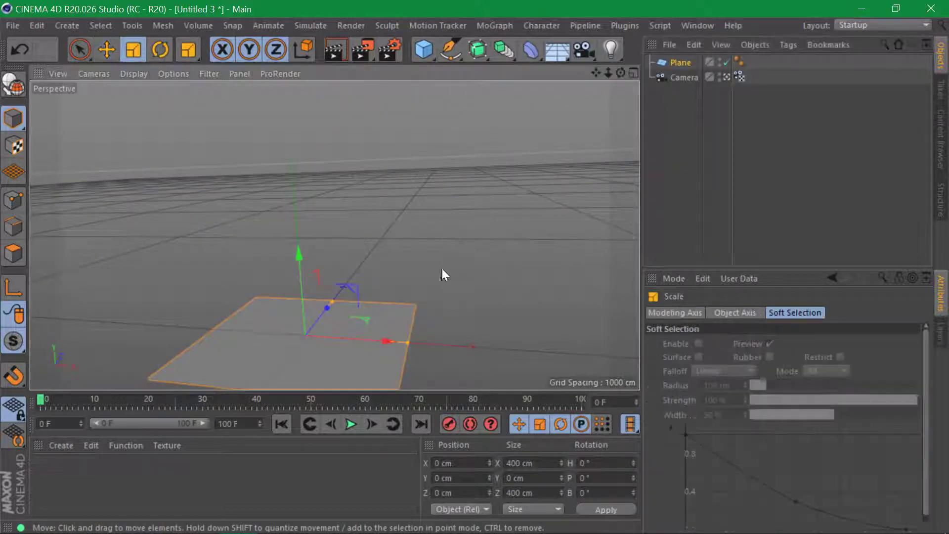
left_click_drag(442, 273, 449, 288)
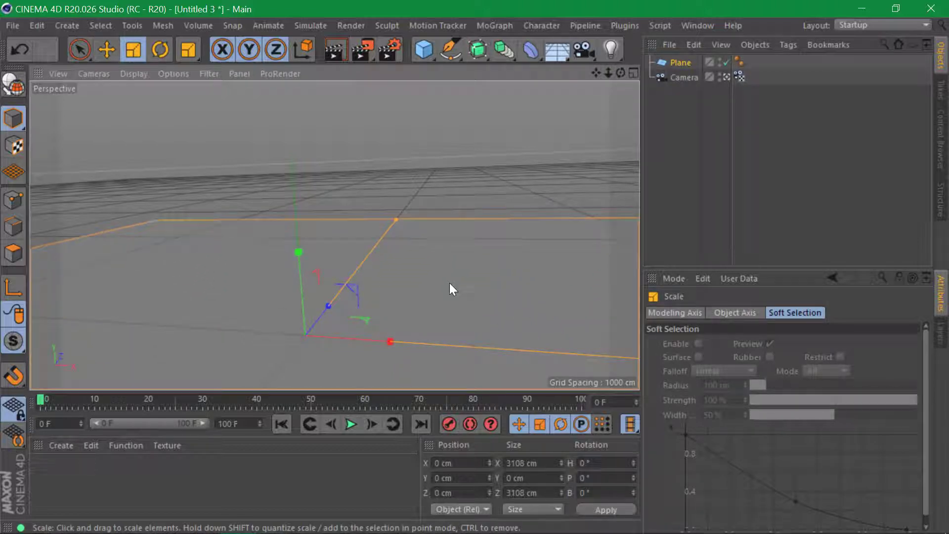
Create a background object and a camera mapping tag from the Camera Calibrator tag
left_click(741, 78)
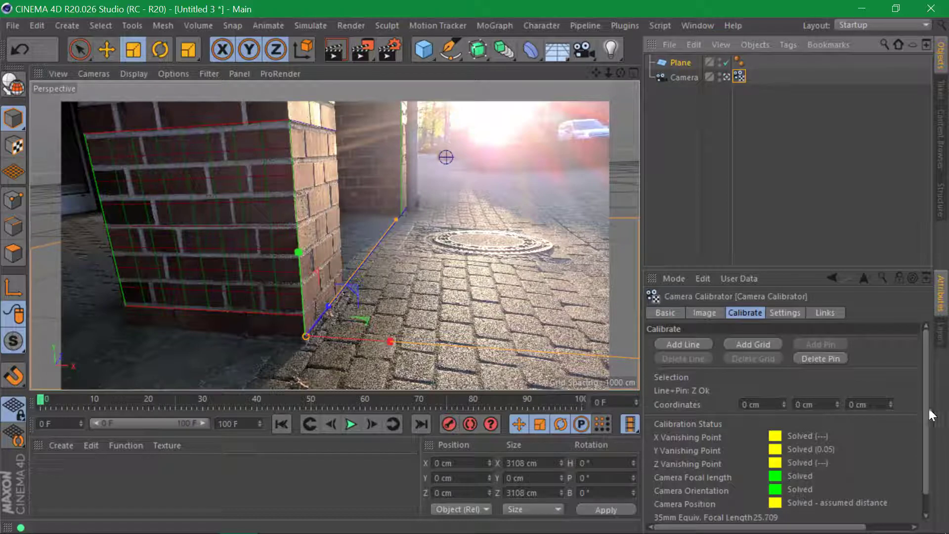
scroll(927, 407, "down", 1)
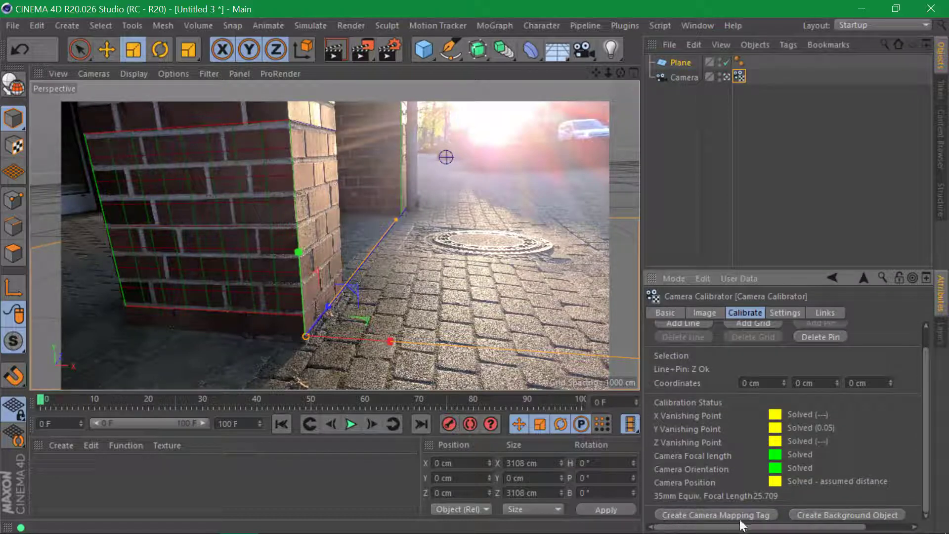
left_click(841, 515)
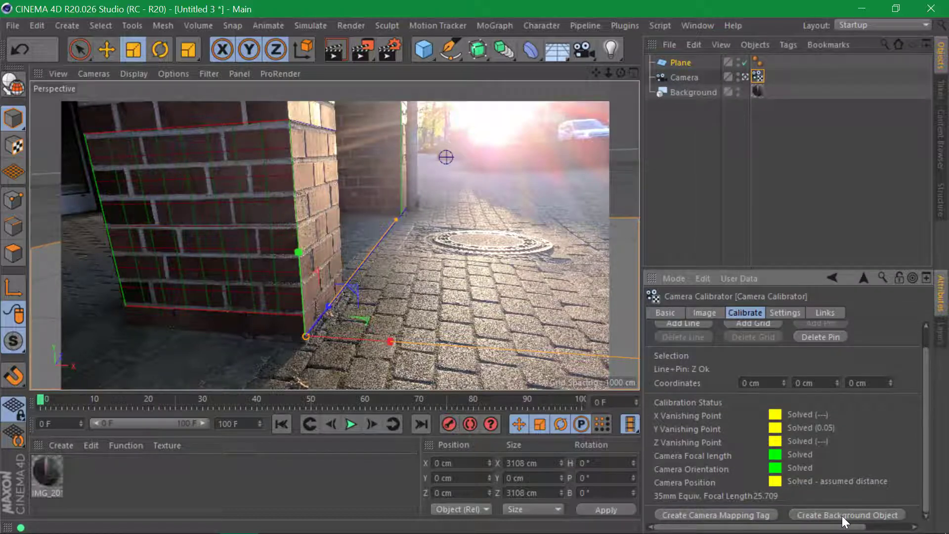
left_click(746, 517)
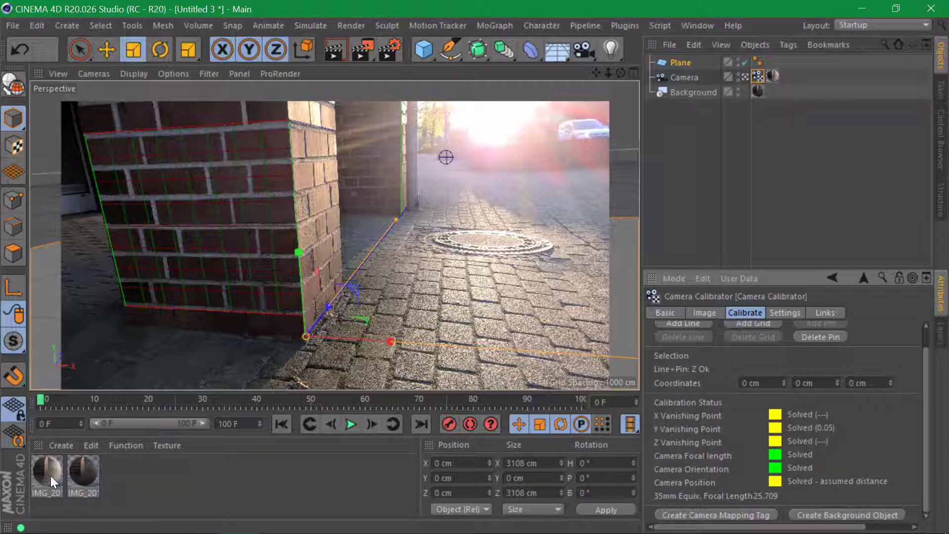
Assign the background's photo material to the camera mapping tag and move that tag from the camera to the plane
left_click(88, 473)
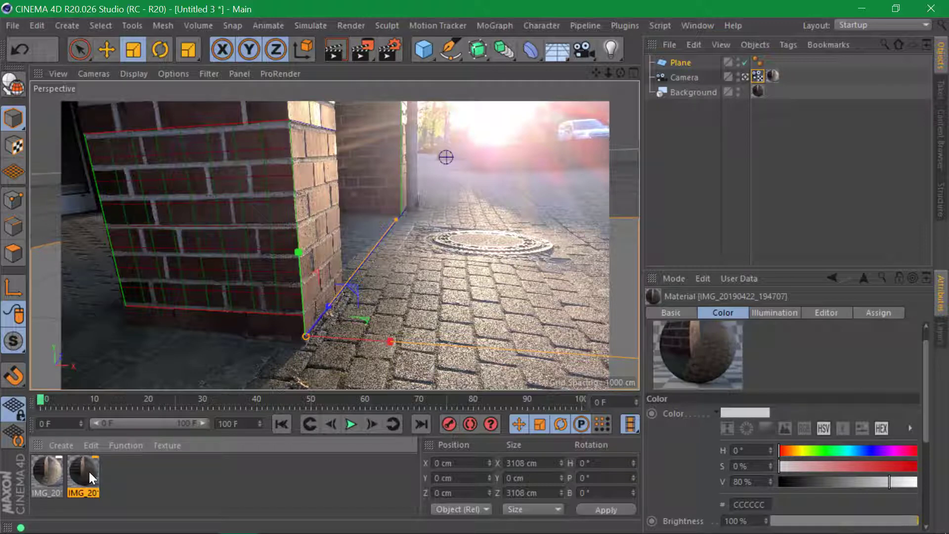
left_click_drag(89, 472, 775, 77)
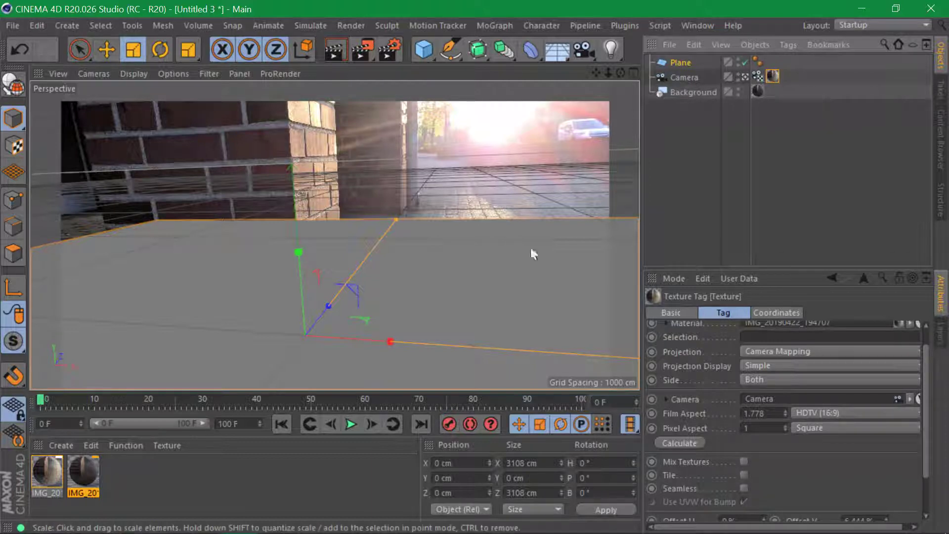
left_click_drag(81, 467, 776, 73)
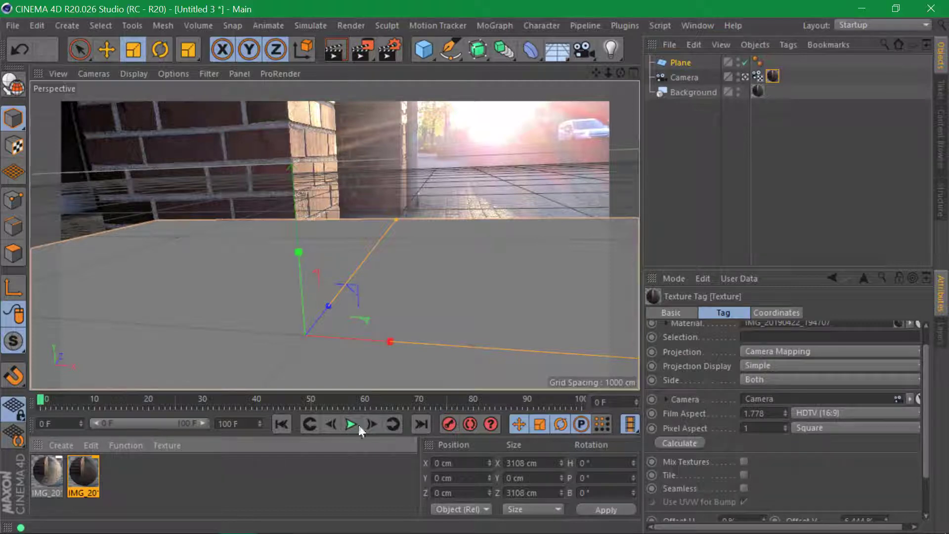
left_click_drag(773, 76, 776, 64)
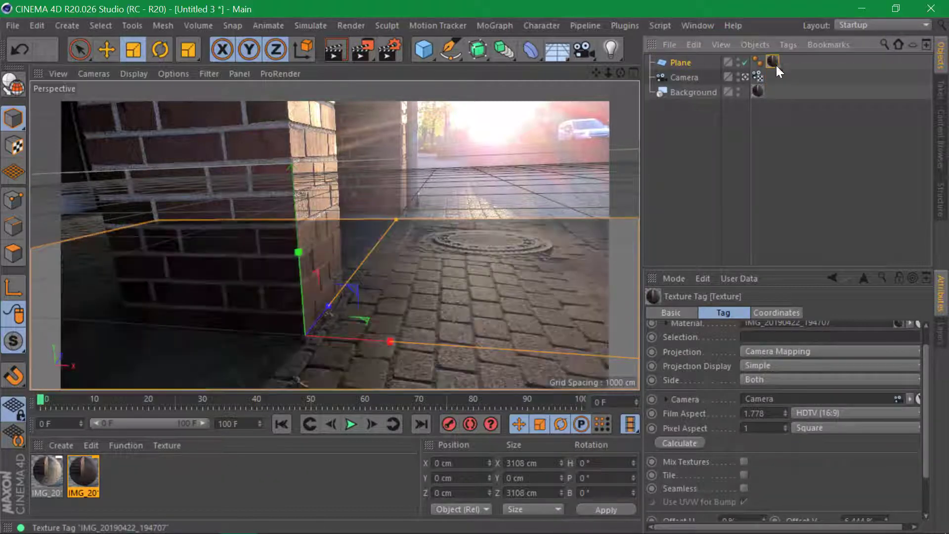
Leave the camera view to examine the photo projection on the plane from another angle, and return to the camera view
left_click(743, 76)
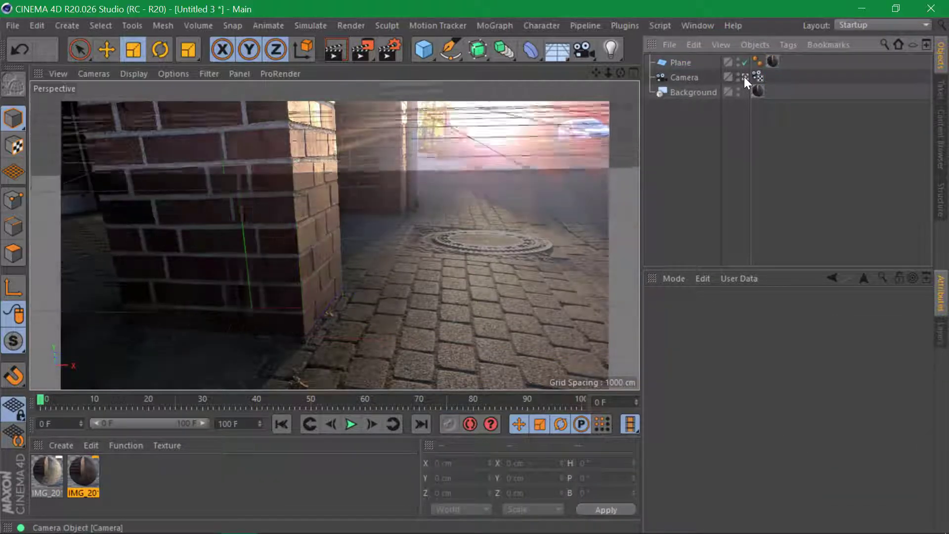
left_click_drag(318, 225, 324, 266, "alt")
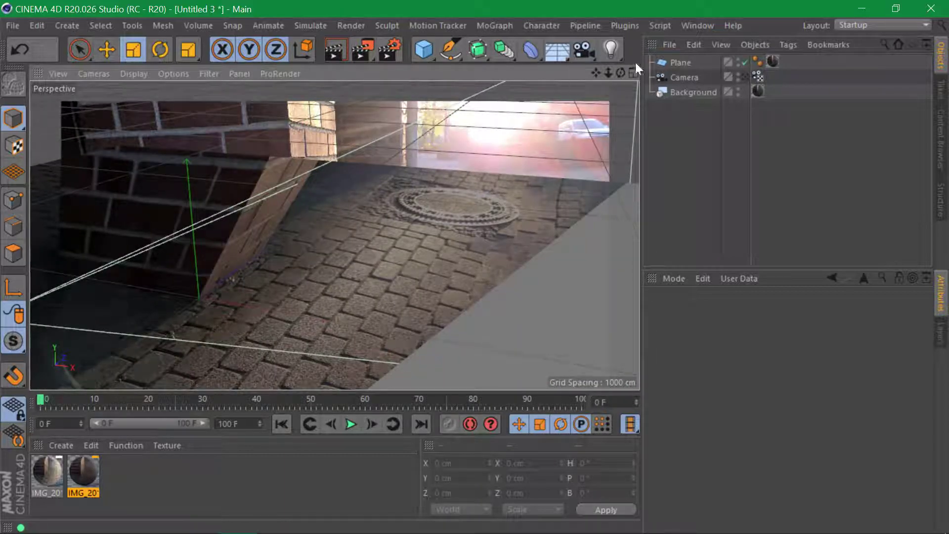
left_click(745, 77)
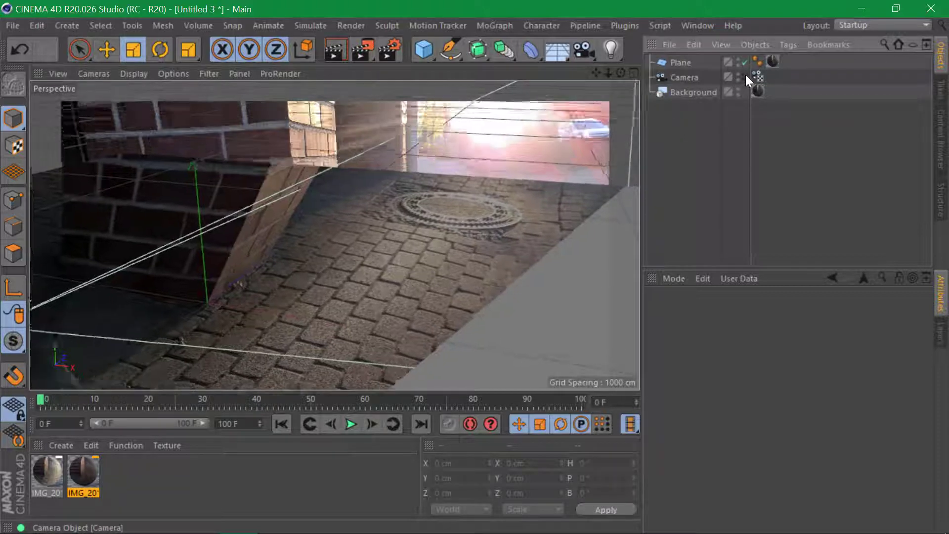
Add a 200 cm cube and place it at the front pillar's base corner, about X -98 cm and Z 100 cm
left_click(426, 51)
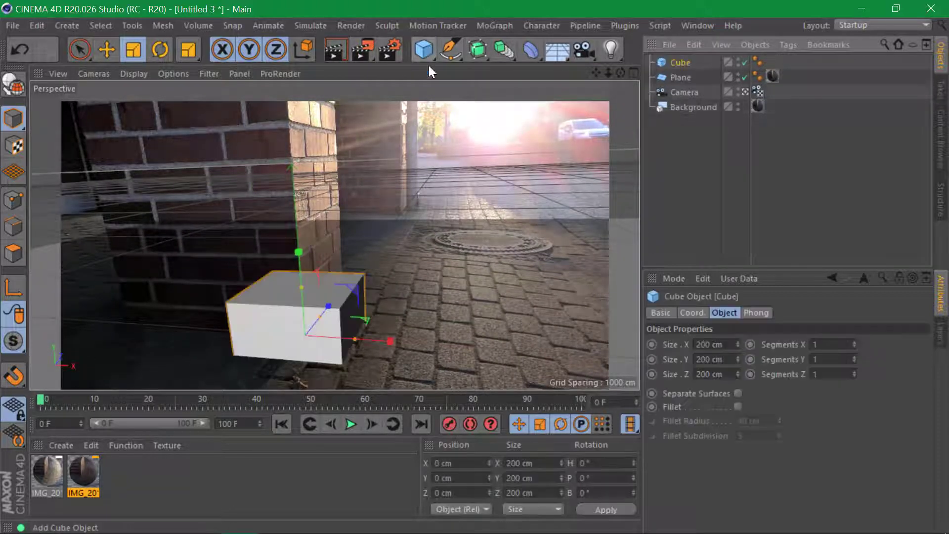
key("e")
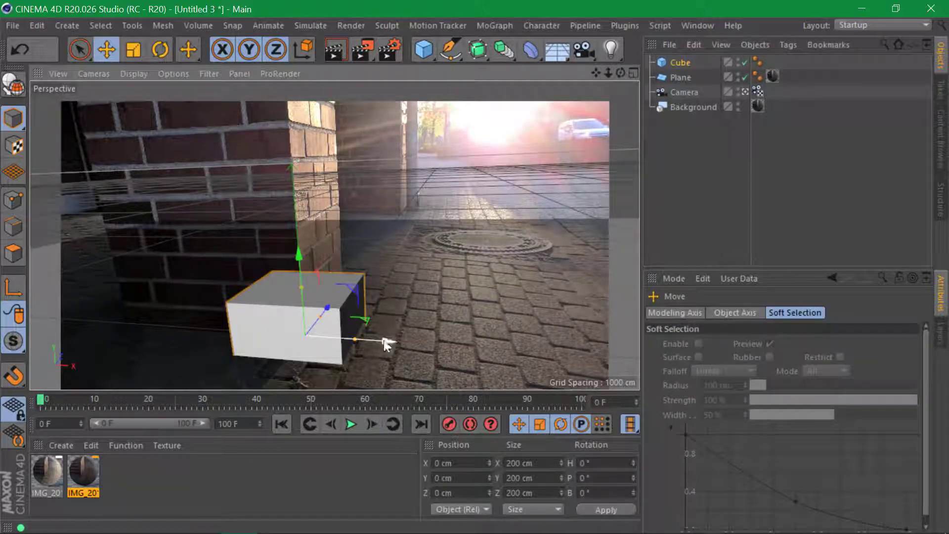
left_click_drag(389, 340, 476, 299)
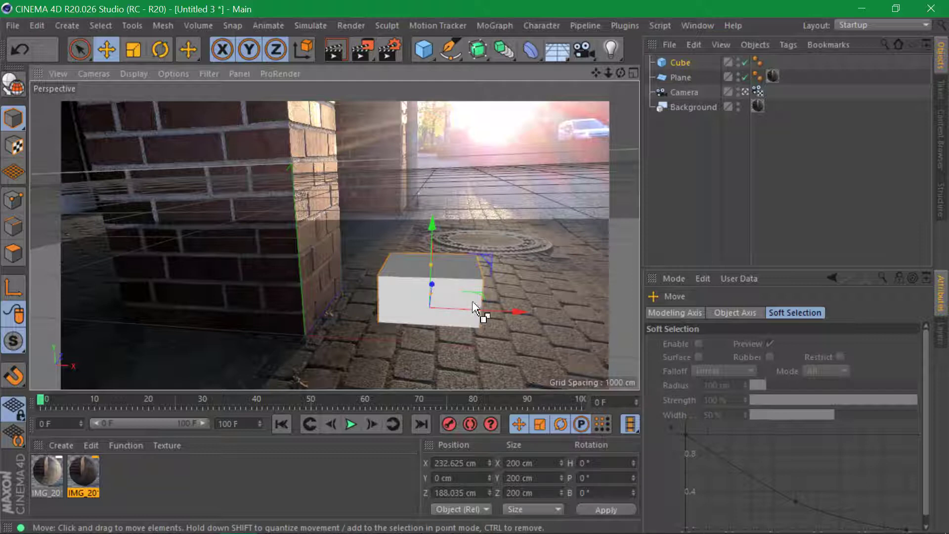
key("ctrl+z")
left_click_drag(394, 342, 342, 342)
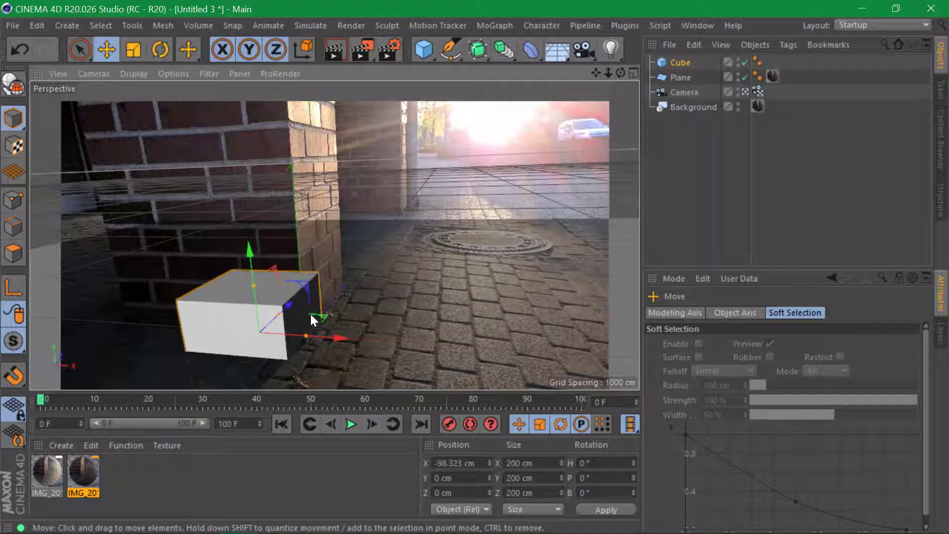
left_click_drag(288, 307, 302, 289)
Make the cube editable, leave the camera view and copy the plane's camera mapping tag onto the cube
key("c")
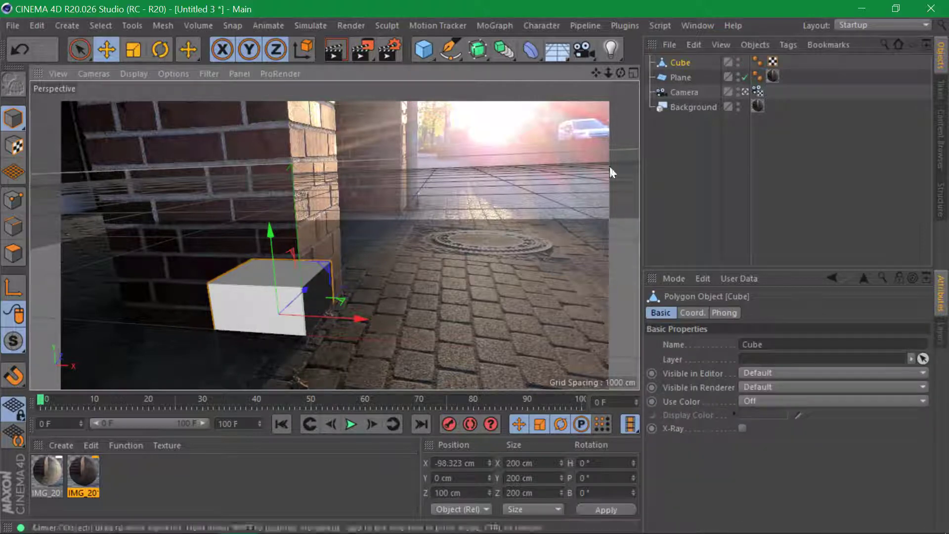
left_click(746, 91)
left_click_drag(773, 76, 788, 62)
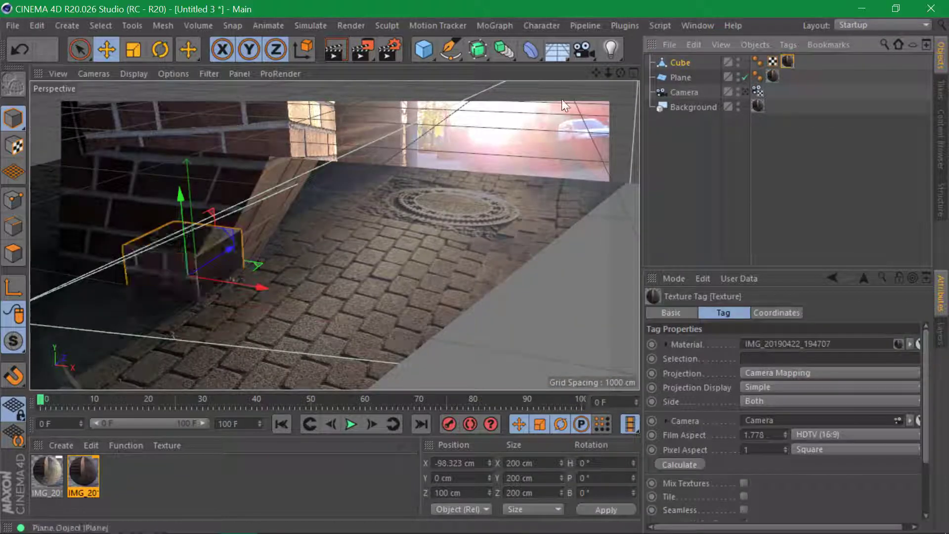
Raise the cube's top polygon to about Y 634 cm to form the tall brick pillar
left_click_drag(412, 238, 62, 176, "alt")
left_click(13, 253)
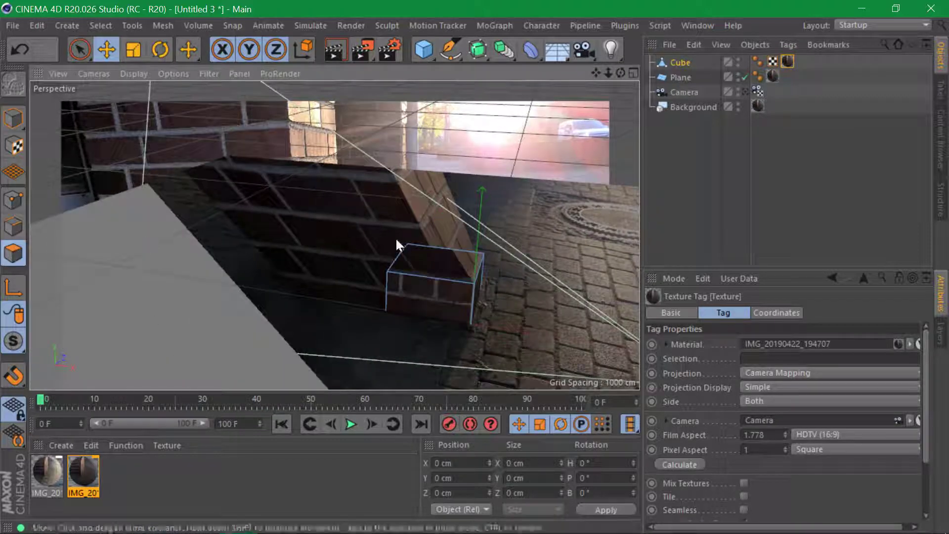
left_click(438, 250)
left_click_drag(441, 209, 452, 146)
Move the tall cube's outer side polygon to widen the block to the pillar's shaded face, and examine the projection from another angle
left_click_drag(428, 264, 382, 257, "alt")
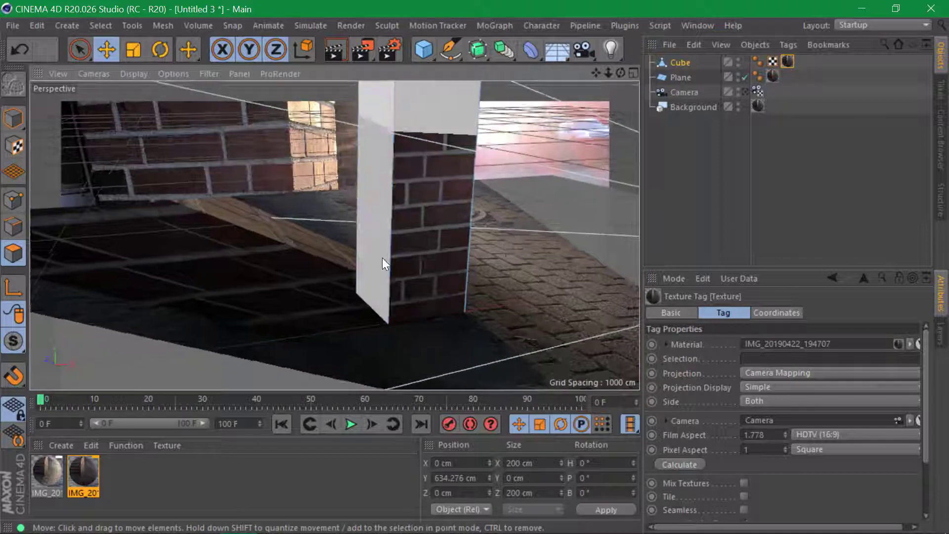
left_click(382, 257)
left_click_drag(319, 203, 591, 224)
left_click(524, 224)
left_click(685, 193)
left_click_drag(423, 279, 595, 274, "alt")
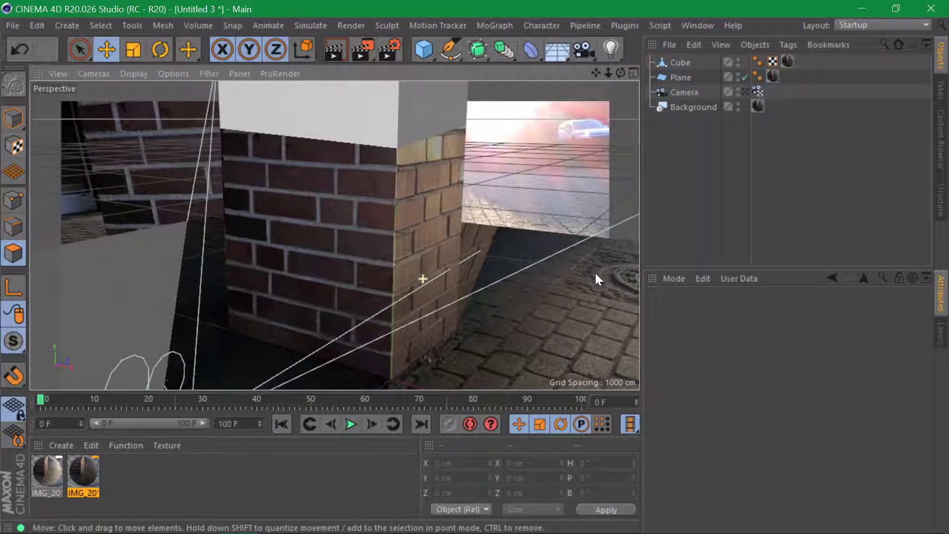
Switch the viewport to brighter, unlit shading, examine the projected pillar and pavement from another angle, and return to the calibrated camera view
left_click(132, 74)
left_click(158, 155)
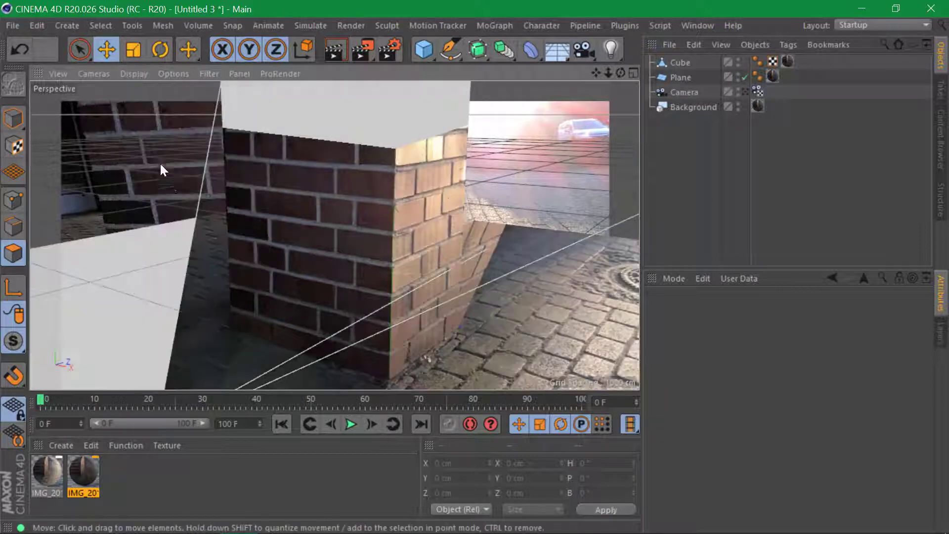
left_click(745, 92)
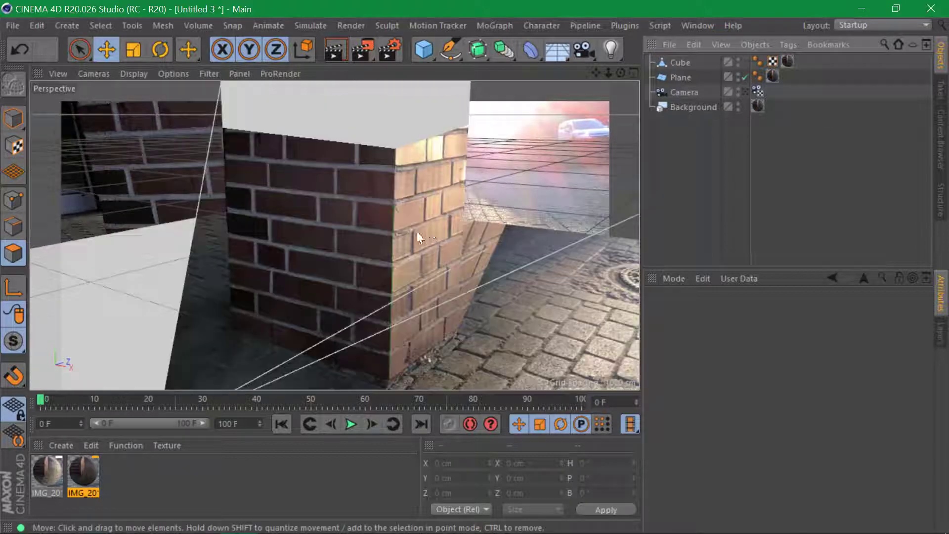
left_click_drag(417, 232, 357, 260, "alt")
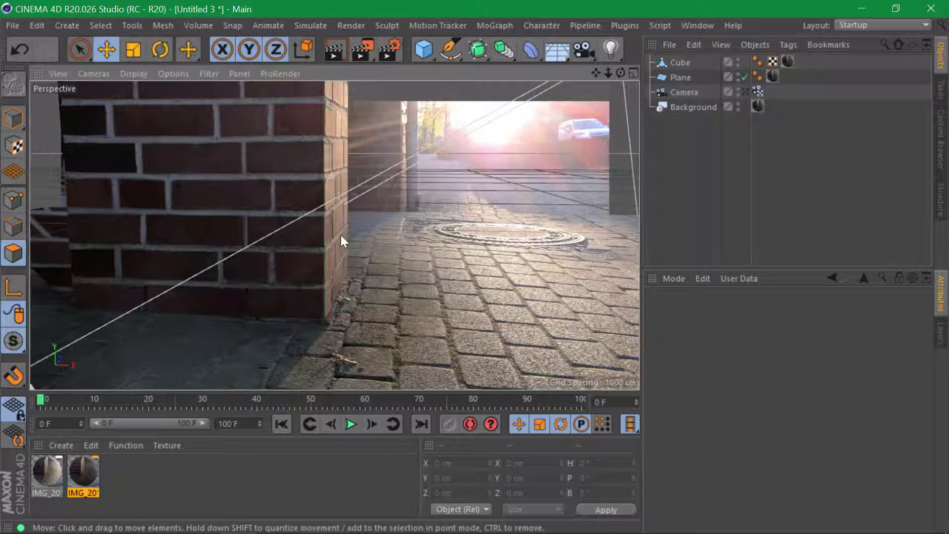
left_click(745, 93)
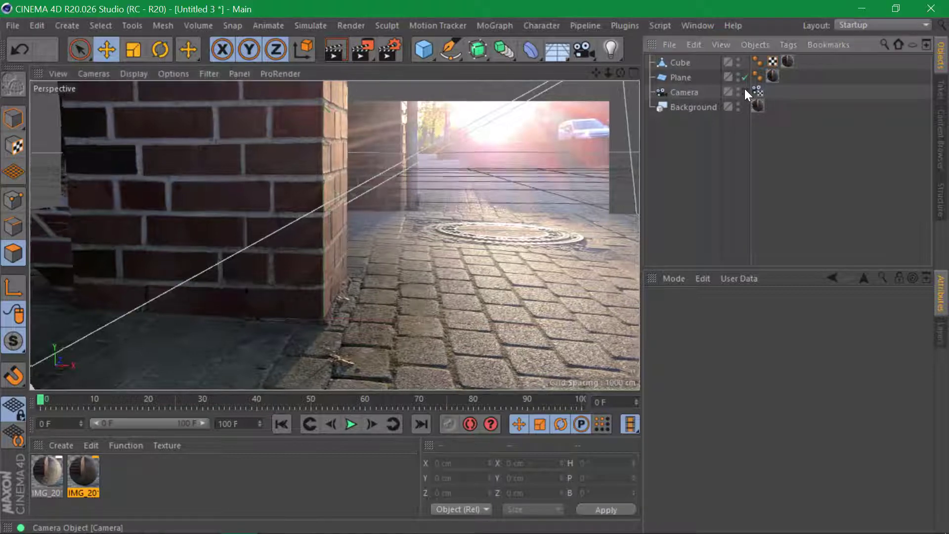
Add a 200 cm cube and move it from the front pillar's base onto the open pavement in front of the manhole cover
left_click(426, 49)
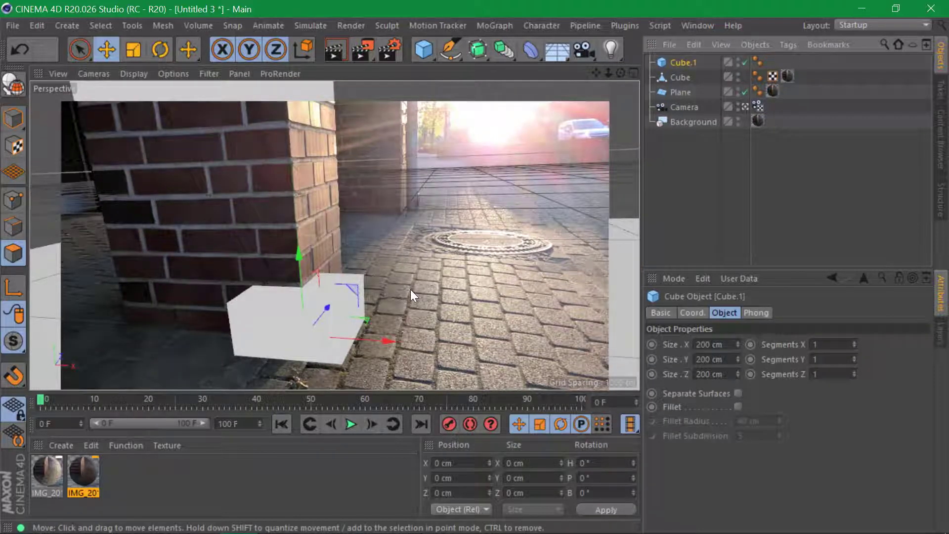
key("e")
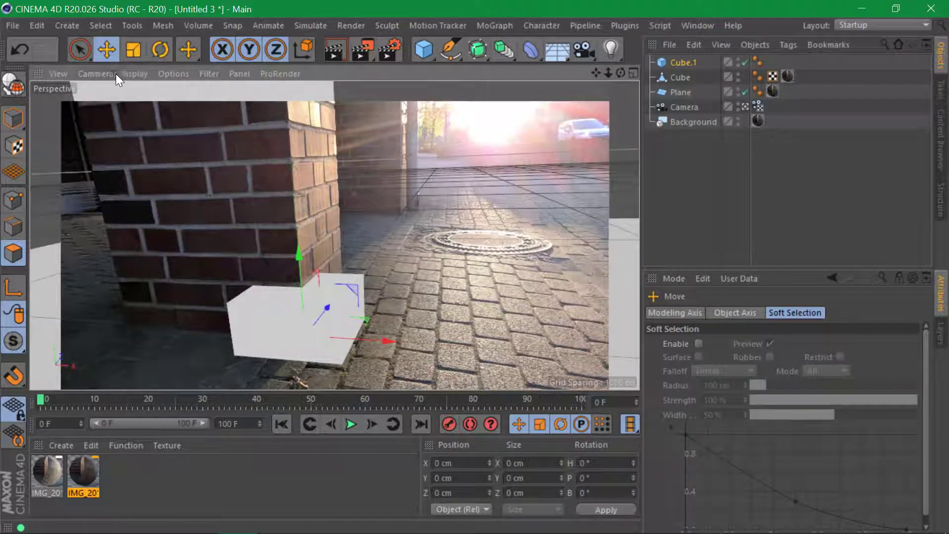
left_click_drag(365, 331, 455, 303)
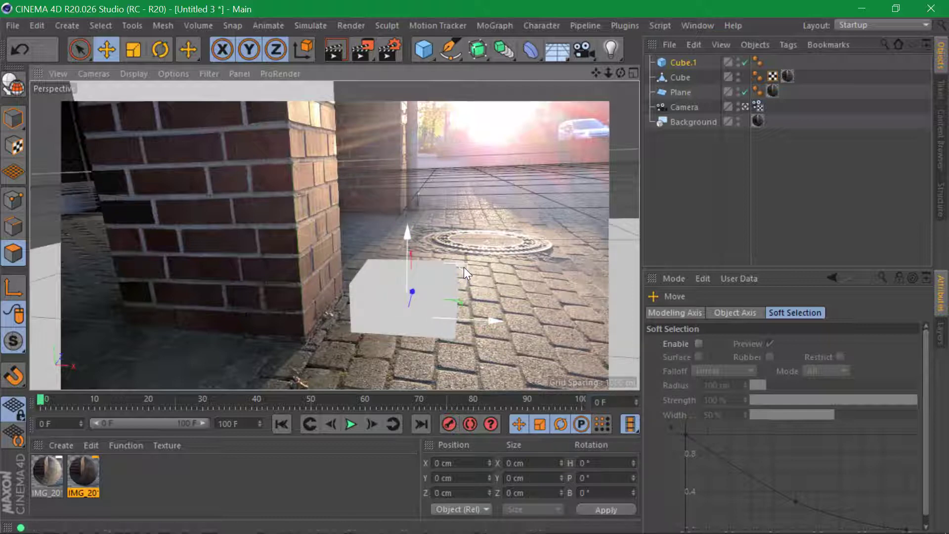
left_click_drag(464, 267, 556, 220)
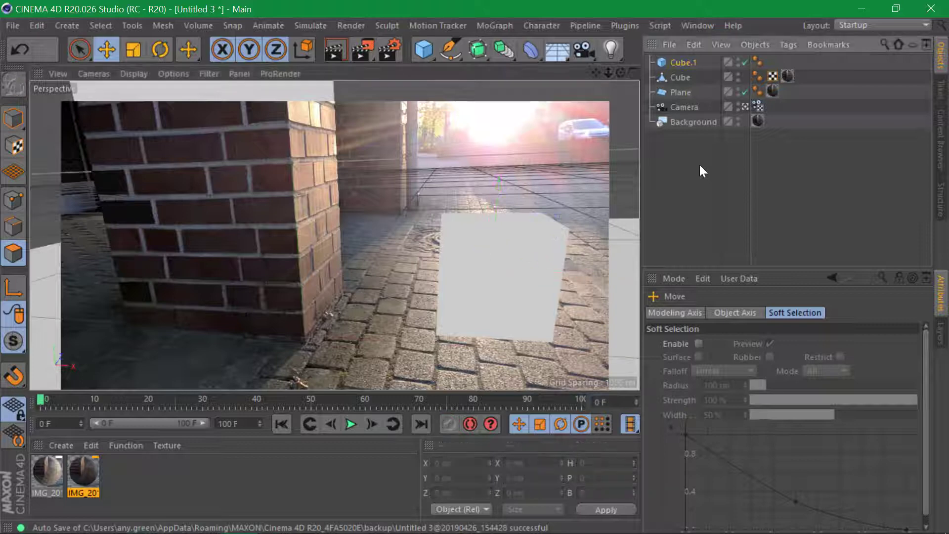
Start a new empty project and add a camera
key("alt+F4")
left_click(505, 334)
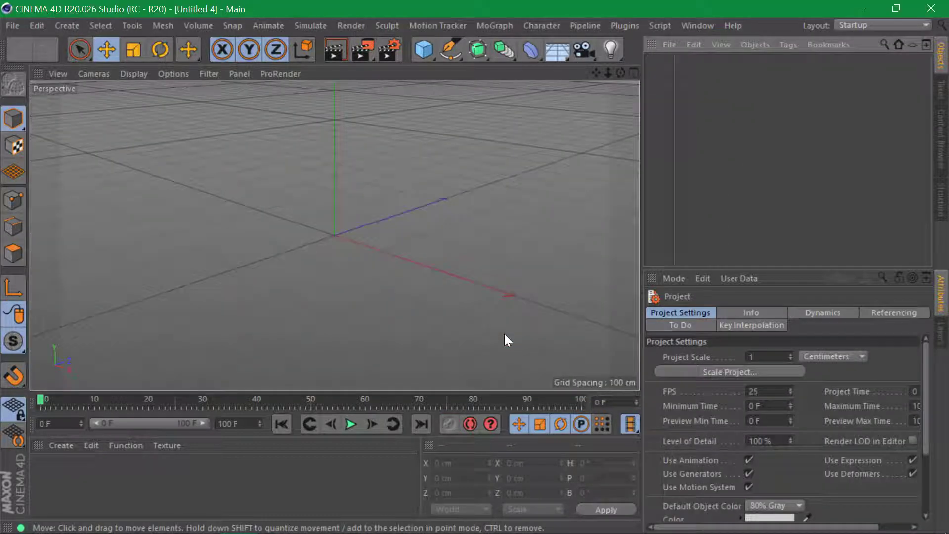
left_click(585, 52)
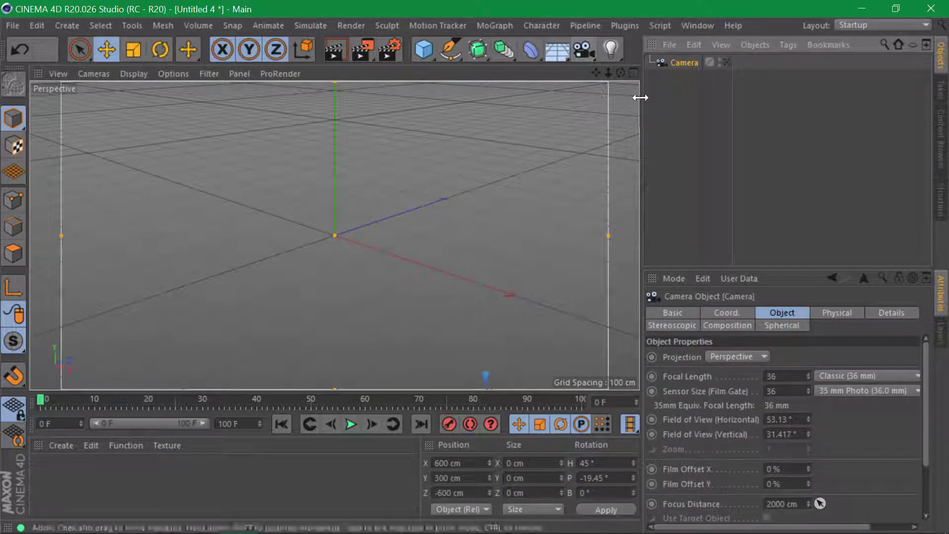
Give the camera a Camera Calibrator tag, load IMG_20190422_194707.jpg as its image and set Image Offset Y to -10 %
right_click(683, 63)
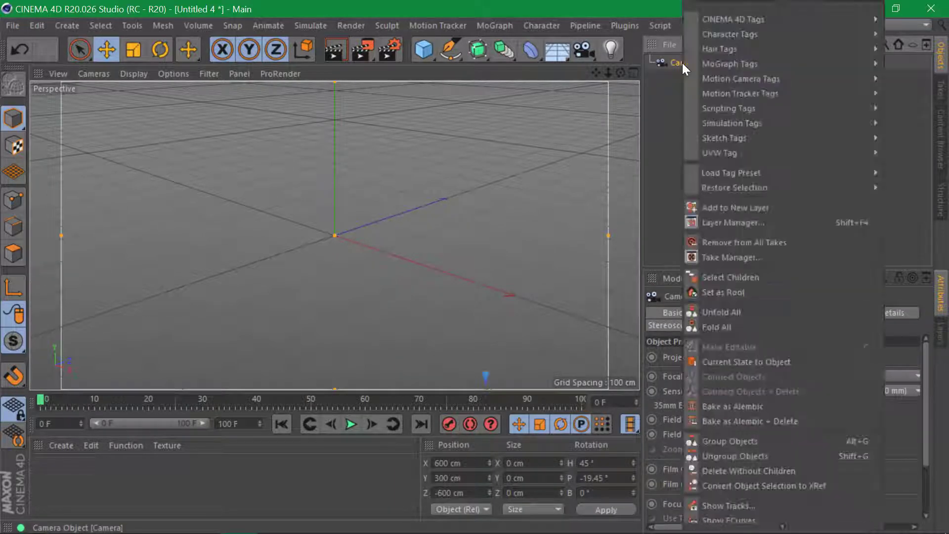
mouse_move(740, 15)
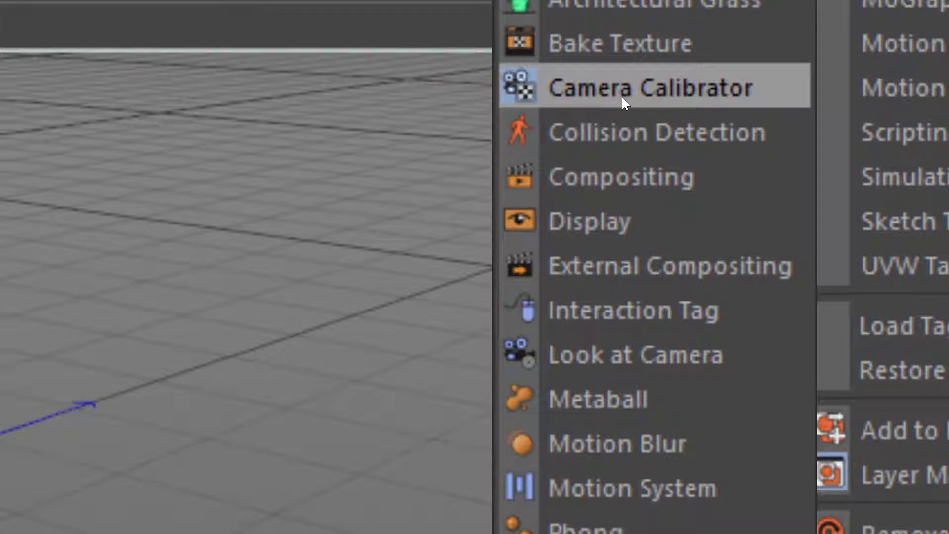
left_click(622, 97)
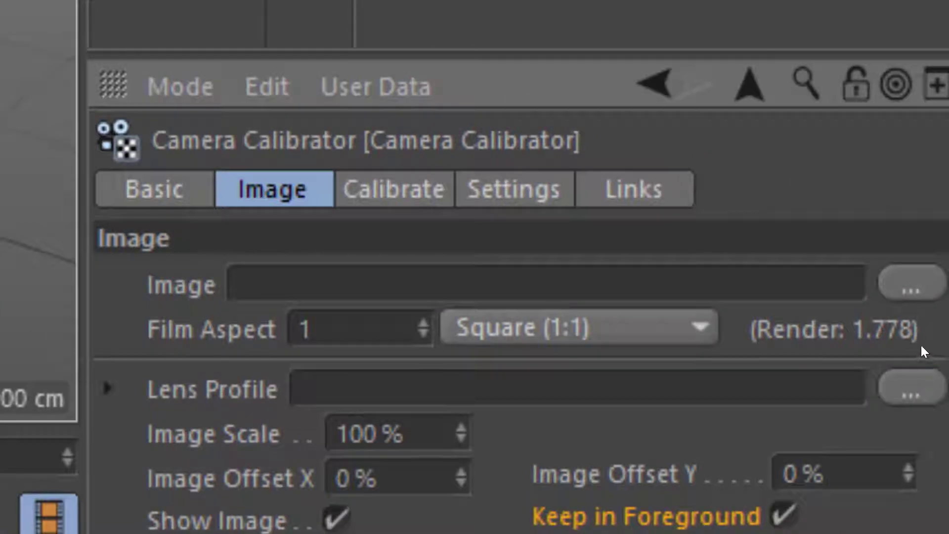
left_click(911, 286)
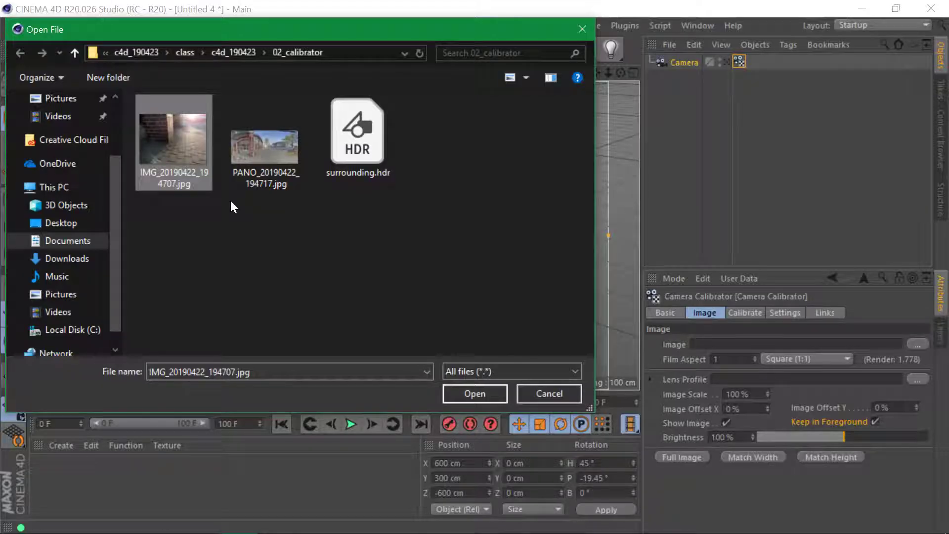
left_click(475, 393)
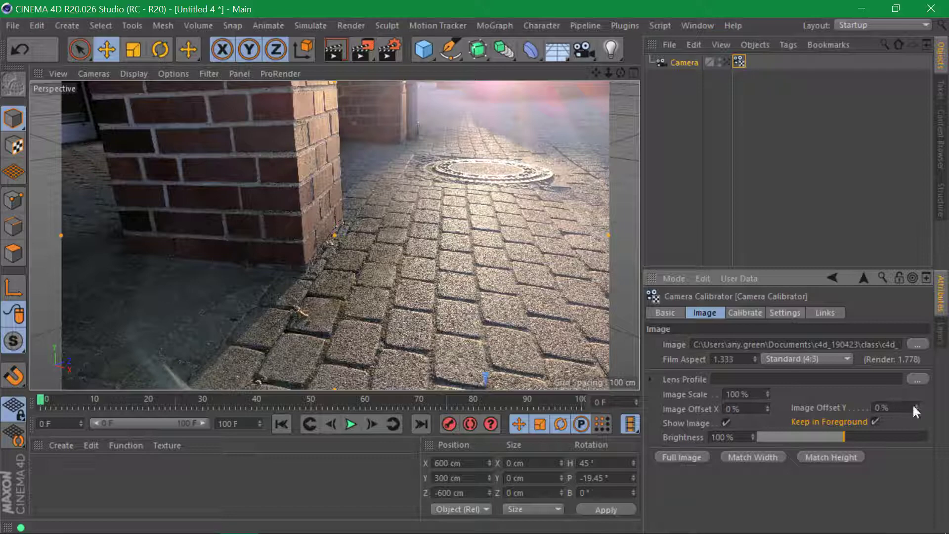
left_click_drag(915, 405, 914, 416)
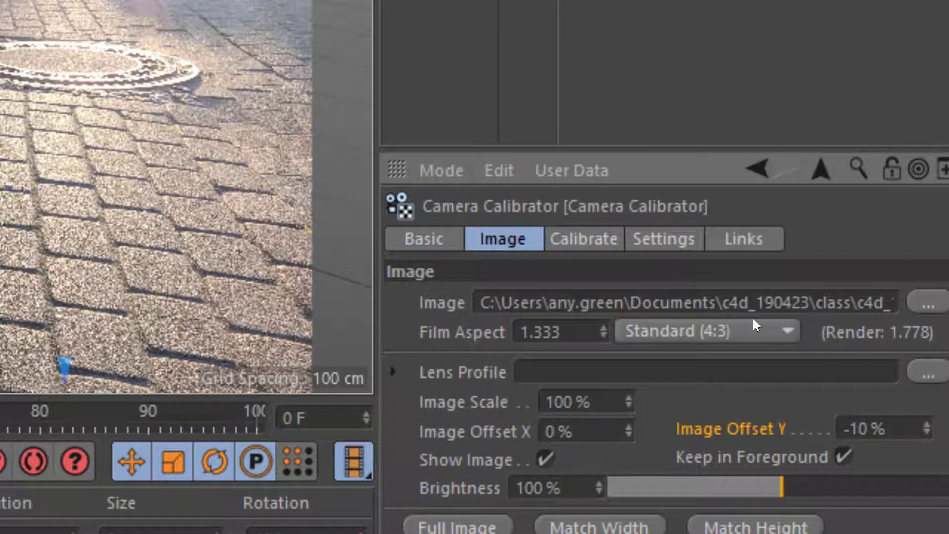
Add a calibration line starting at the front pillar's base corner, for the ground edge running towards the rear pillar
left_click(584, 240)
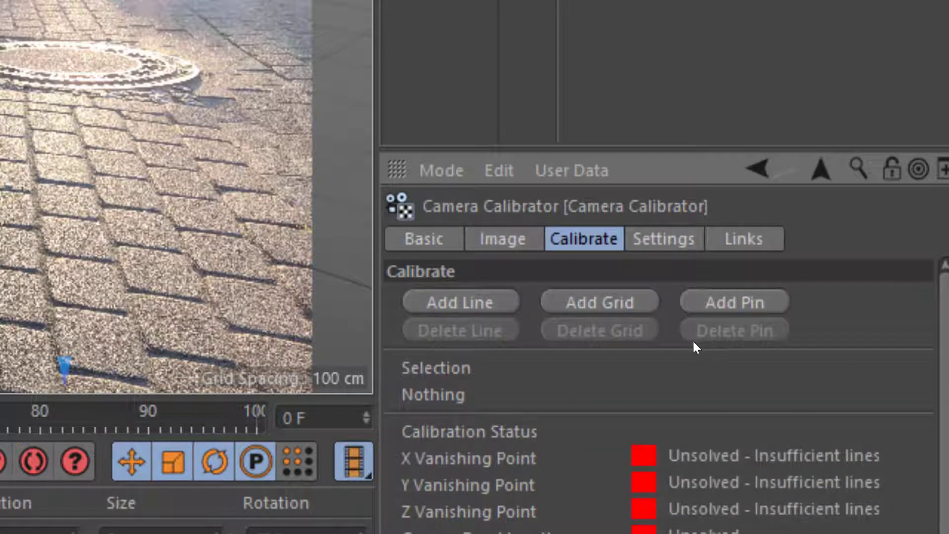
left_click(460, 302)
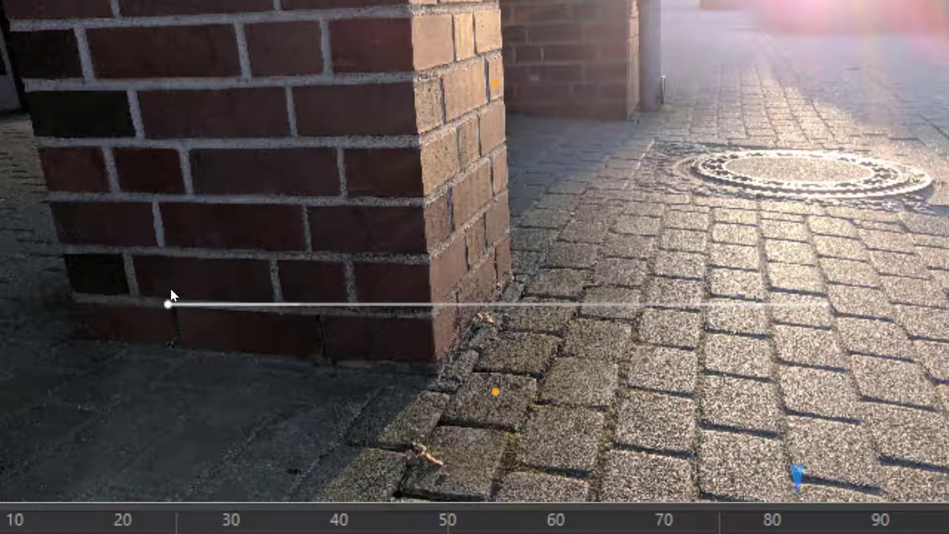
left_click_drag(168, 303, 438, 359)
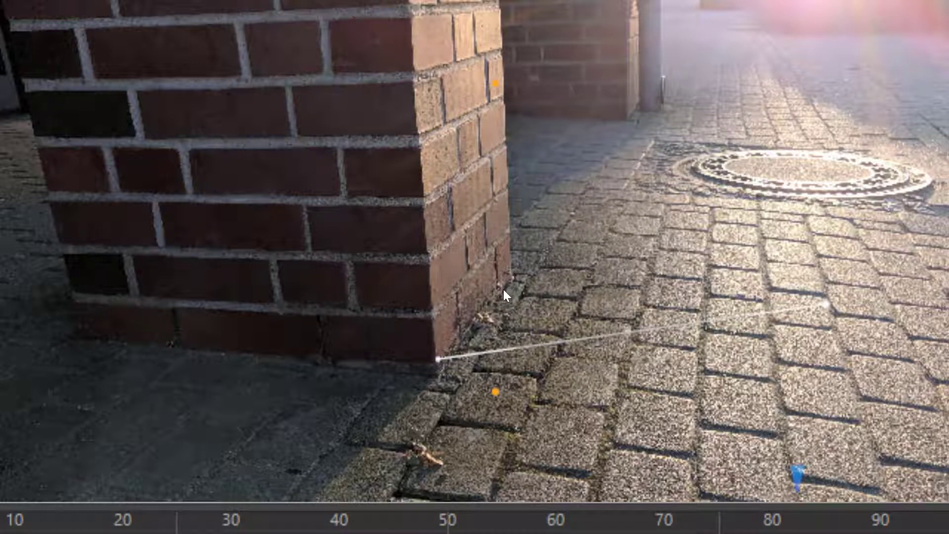
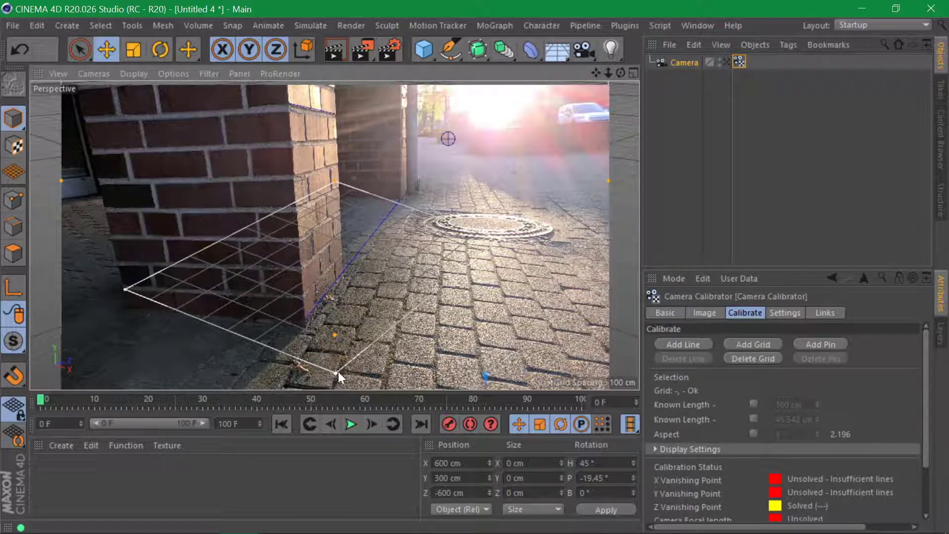
Fit the calibration grid's corners to the mortar joints and side edges of the front pillar's dark brick face
left_click_drag(335, 372, 302, 299)
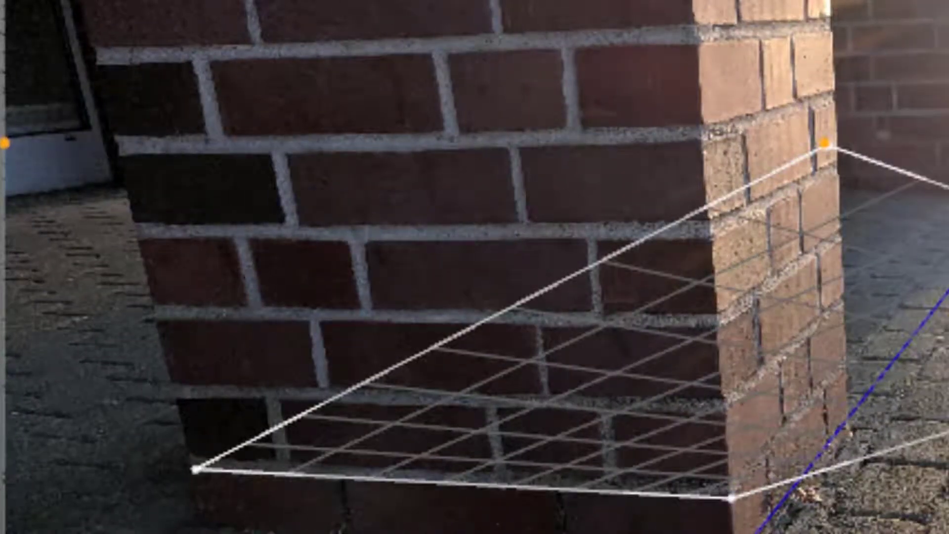
left_click_drag(840, 148, 128, 0)
left_click_drag(148, 30, 99, 0)
left_click_drag(81, 122, 90, 94)
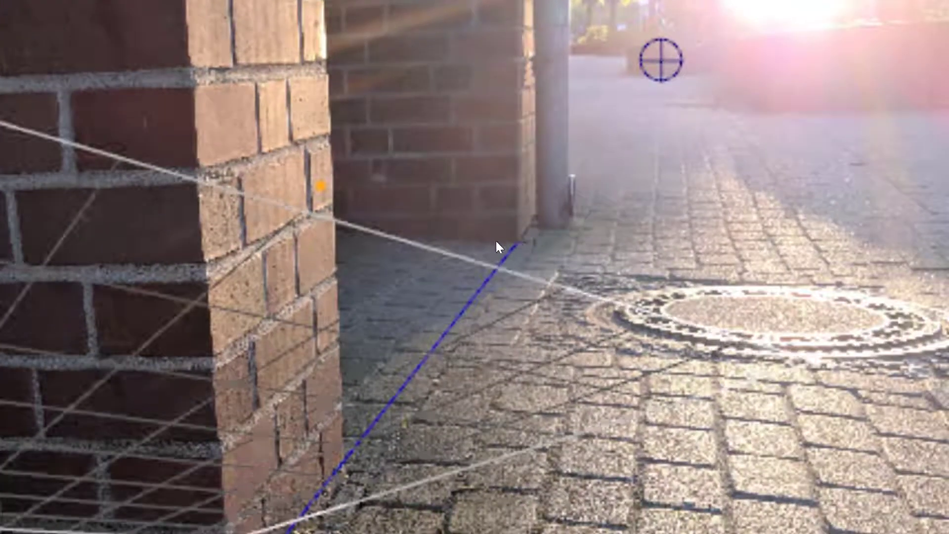
left_click_drag(534, 259, 262, 71)
left_click_drag(218, 15, 349, 81)
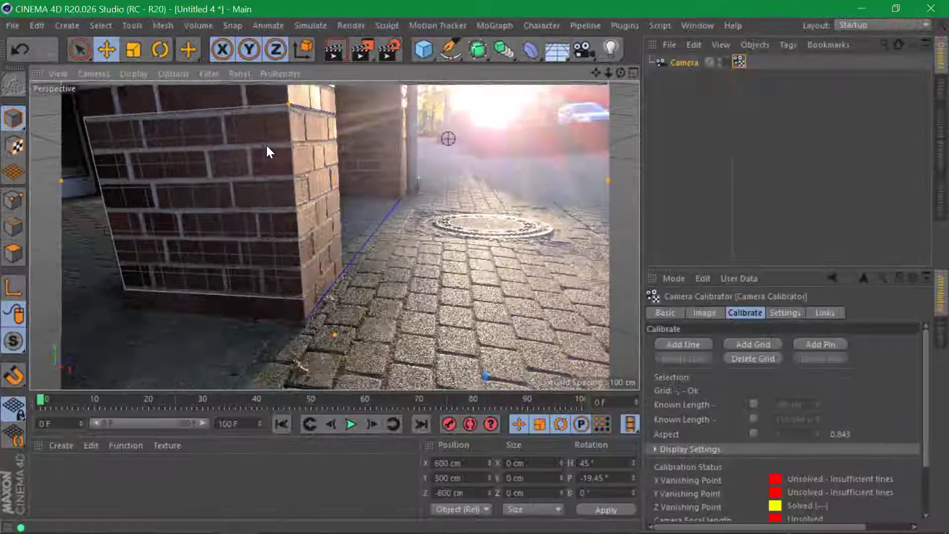
Assign the grid's vertical edges to the Y axis and its horizontal edges to X, and expose the full calibration status
left_click(296, 189)
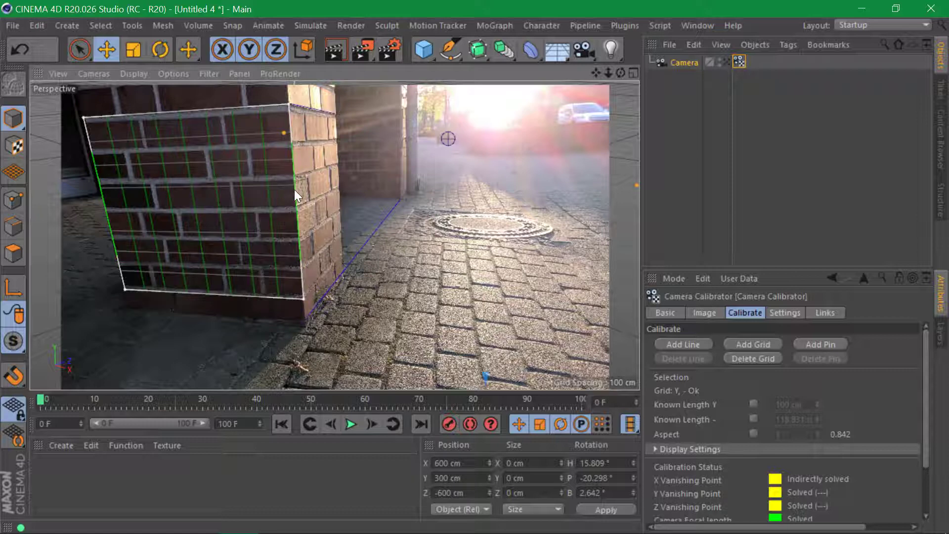
left_click(189, 110)
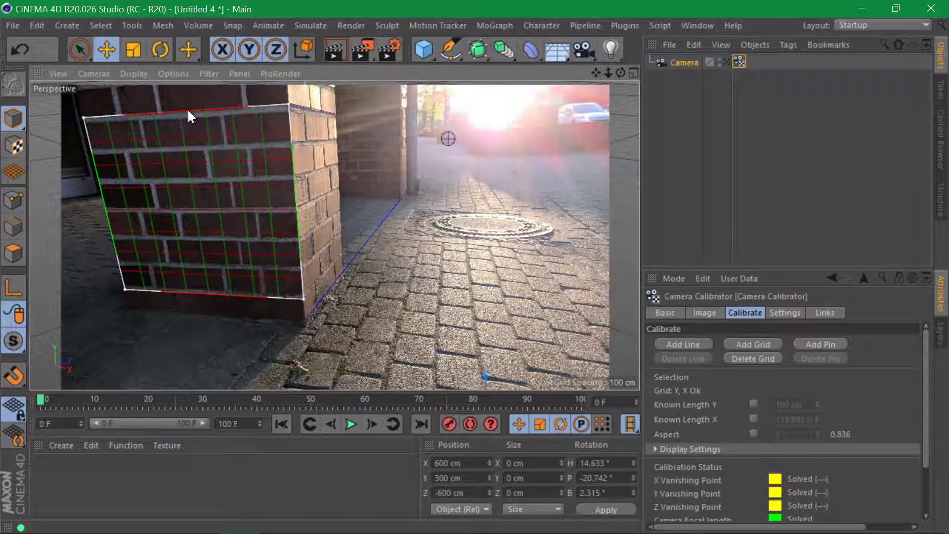
left_click_drag(770, 266, 770, 134)
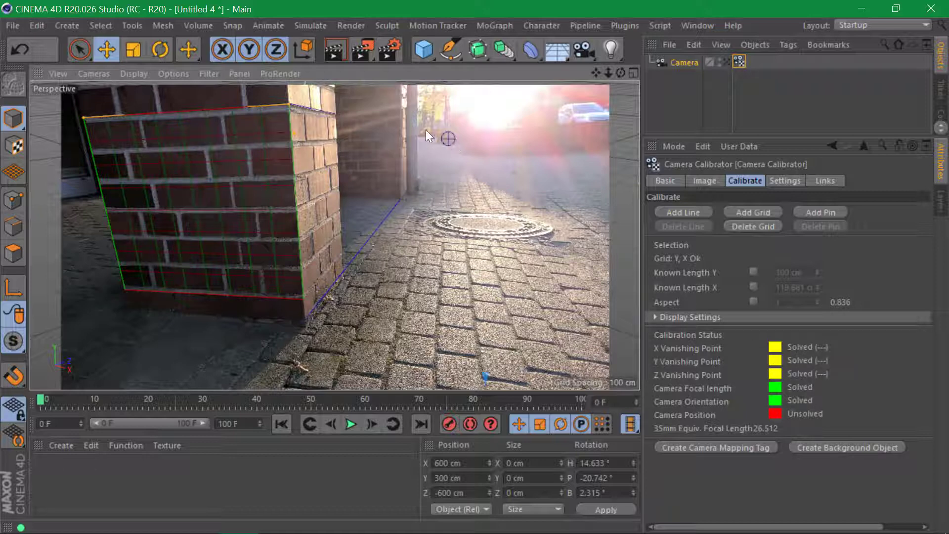
Add a calibration line along the rear pillar's vertical corner edge, up from its base, and assign it to the Y axis
left_click(668, 214)
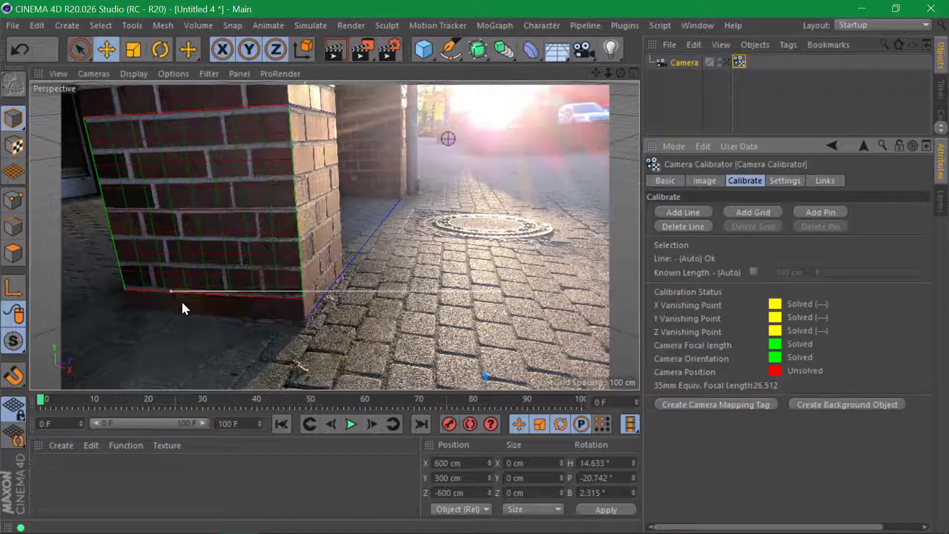
left_click_drag(174, 291, 401, 199)
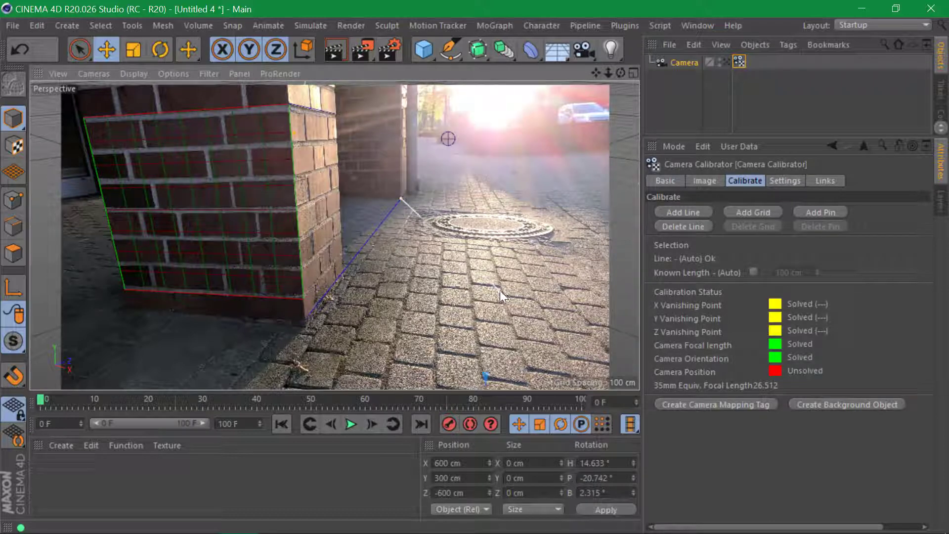
left_click_drag(496, 290, 403, 87)
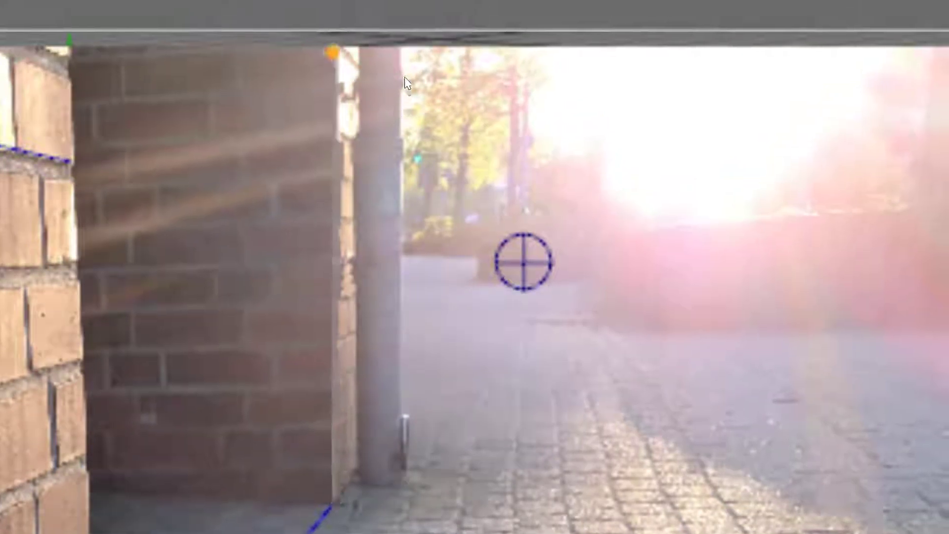
left_click(405, 132, "shift")
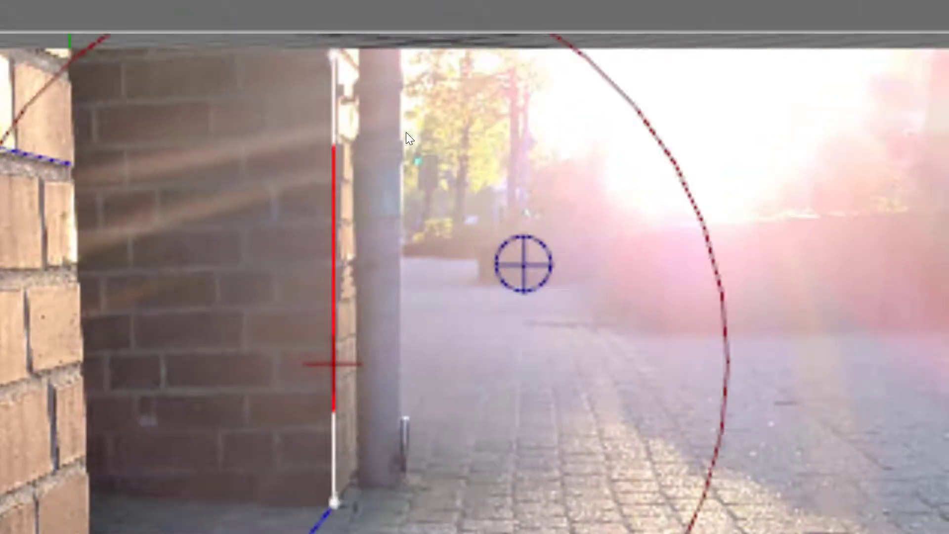
left_click(406, 133, "shift")
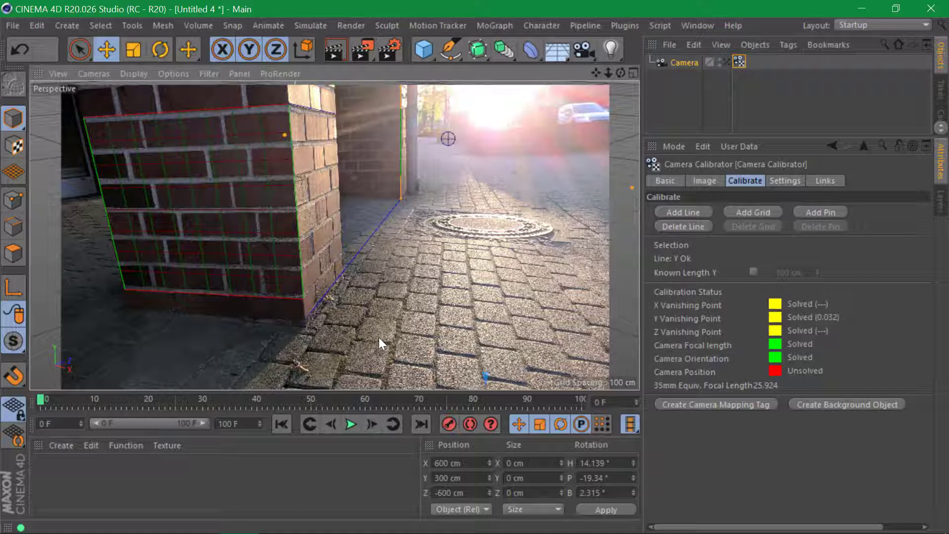
Add a pin and snap it to the calibration line's end at the front pillar's base corner, with coordinates 0, 0, 0 cm
left_click(820, 212)
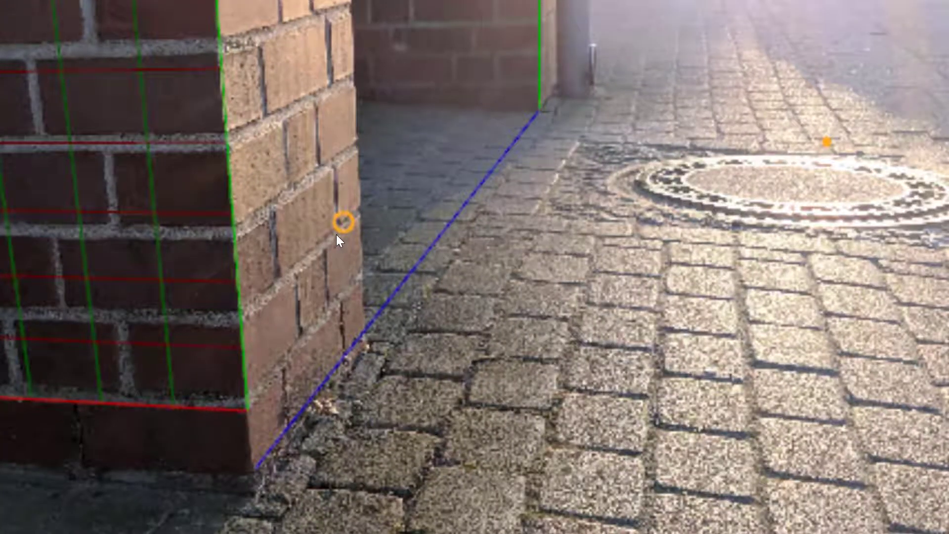
left_click_drag(336, 236, 254, 468)
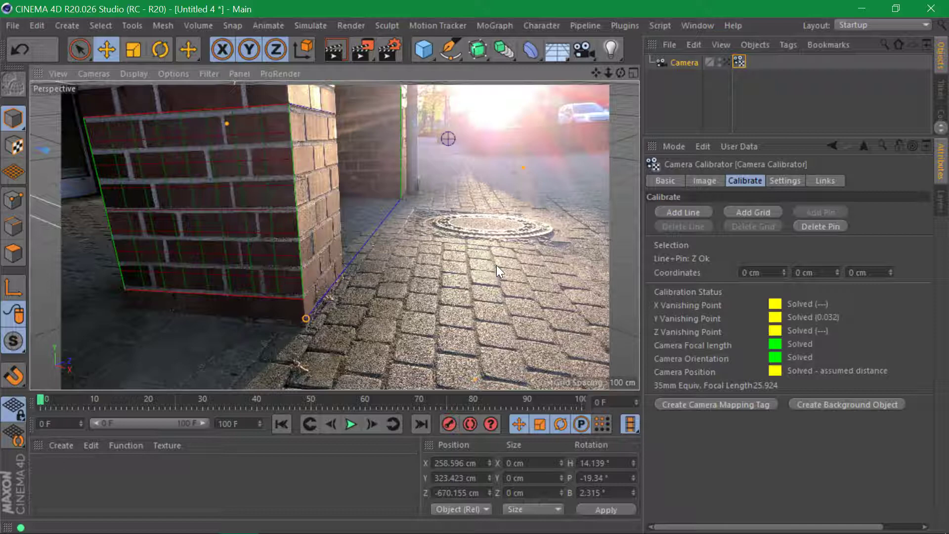
key("alt+Tab")
key("alt+Tab")
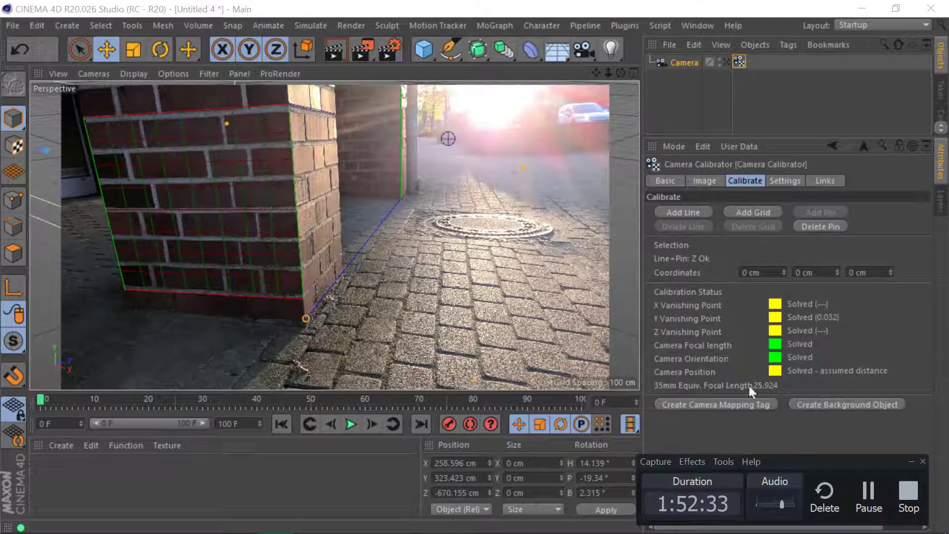
left_click(869, 492)
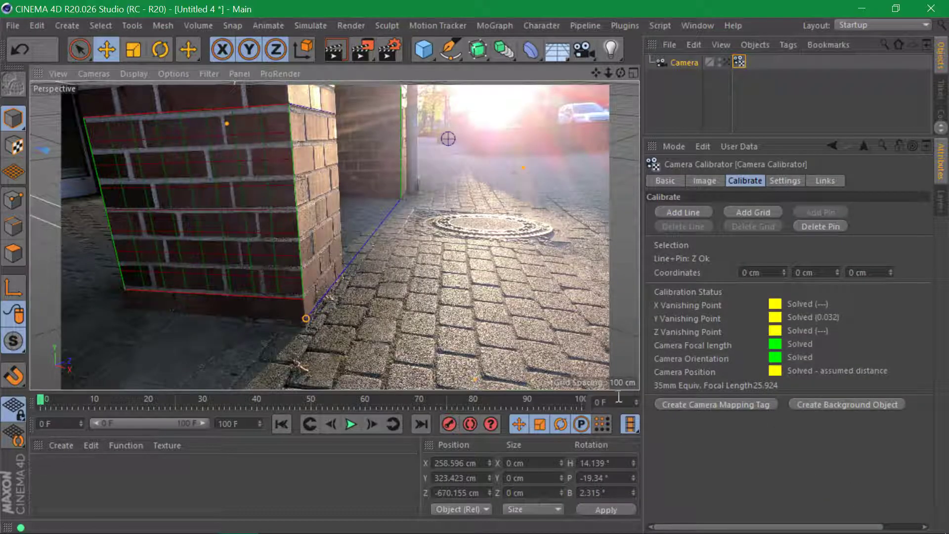
Create a camera mapping tag and a background object from the camera calibration, and enlarge the object list
left_click(742, 404)
left_click(822, 407)
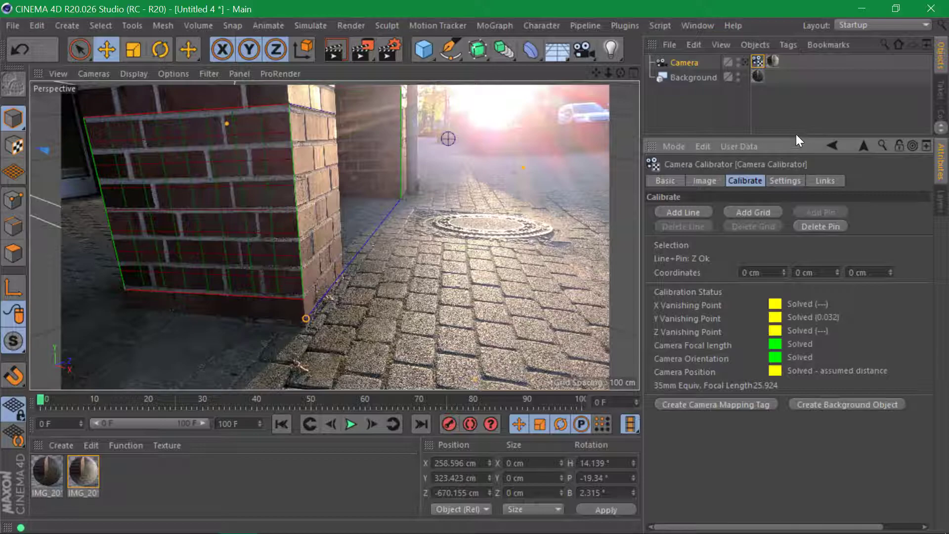
left_click_drag(796, 134, 791, 235)
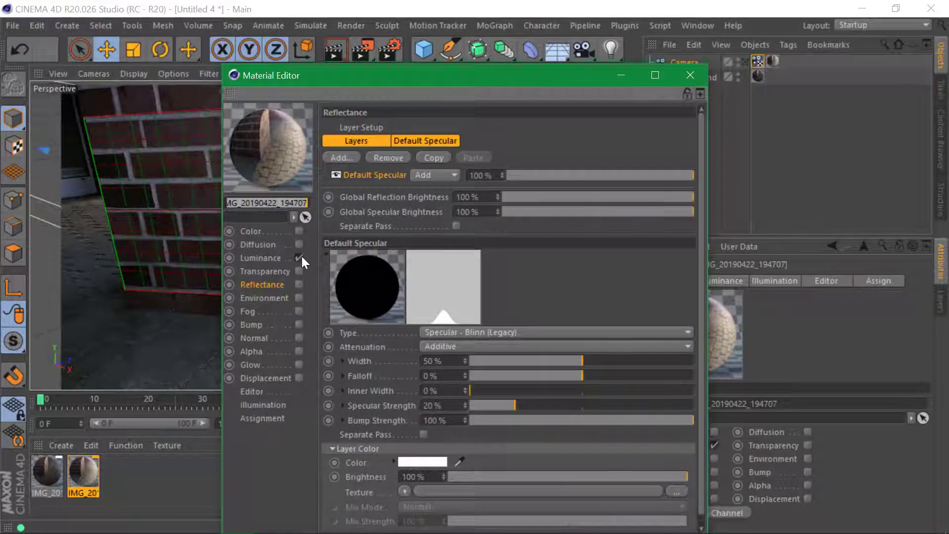
Examine the Luminance channel and its photo texture in the camera mapping material
left_click(697, 75)
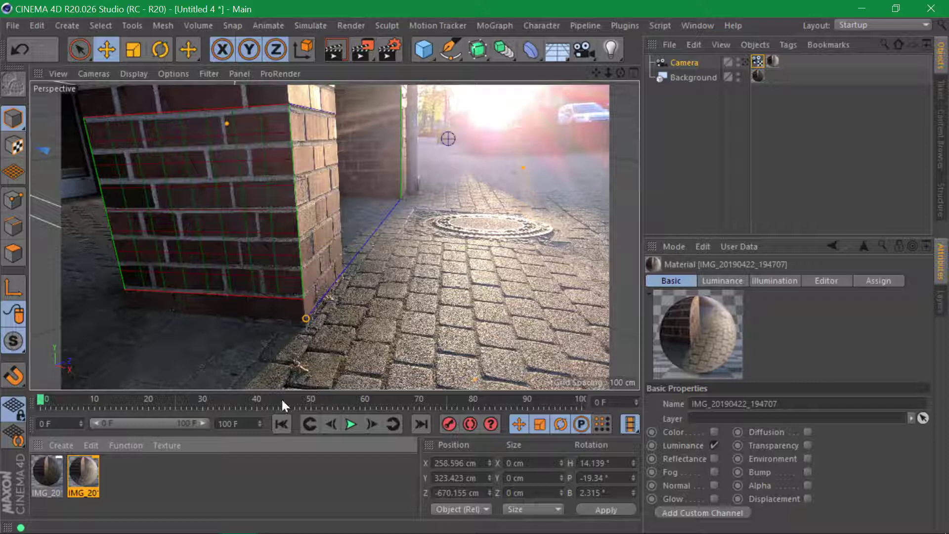
double_click(90, 474)
left_click(267, 259)
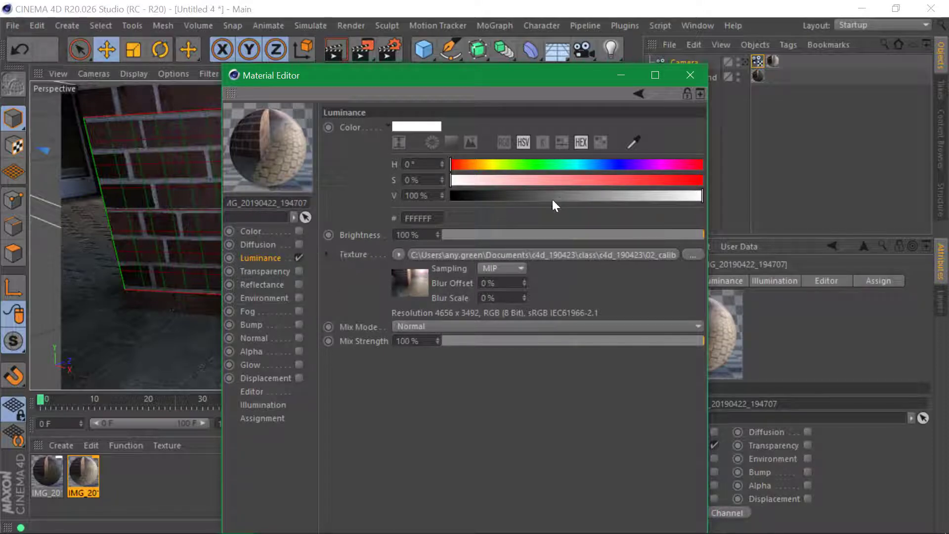
left_click(690, 76)
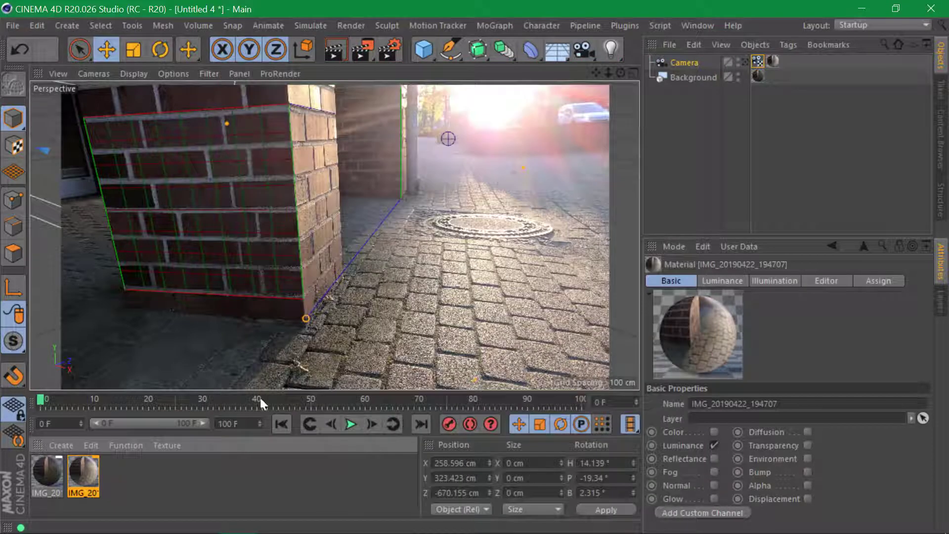
left_click(114, 475)
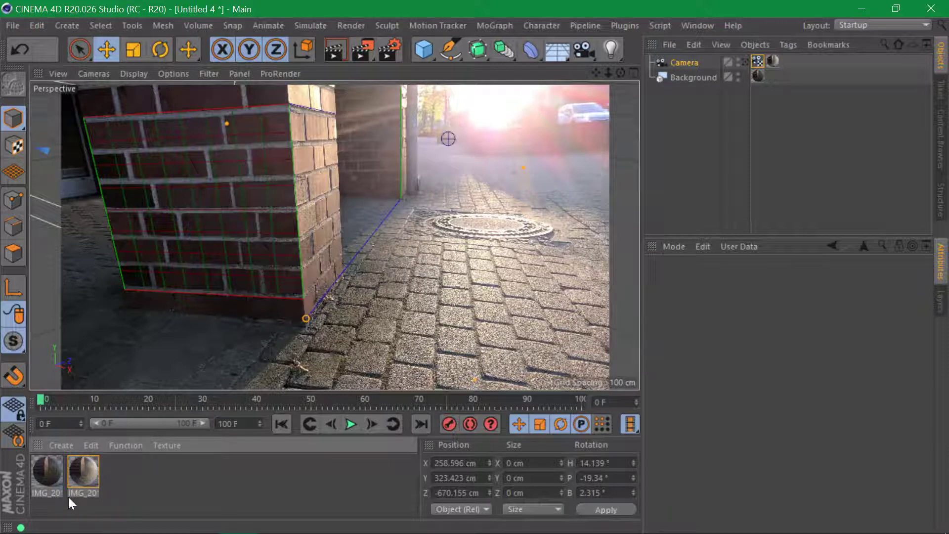
Assign the background's photo material to the camera's mapping texture tag and delete the luminance-only material
left_click(48, 475)
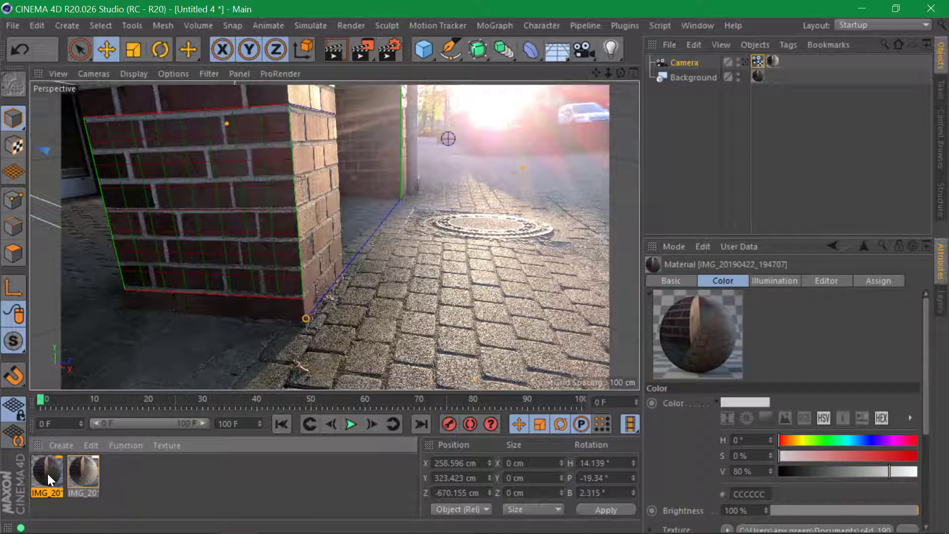
left_click_drag(47, 473, 773, 81)
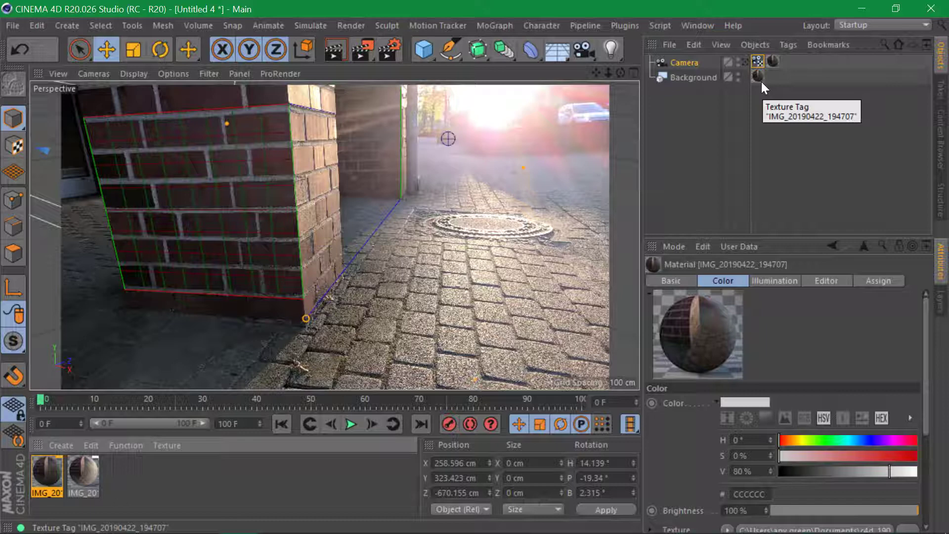
left_click(758, 62)
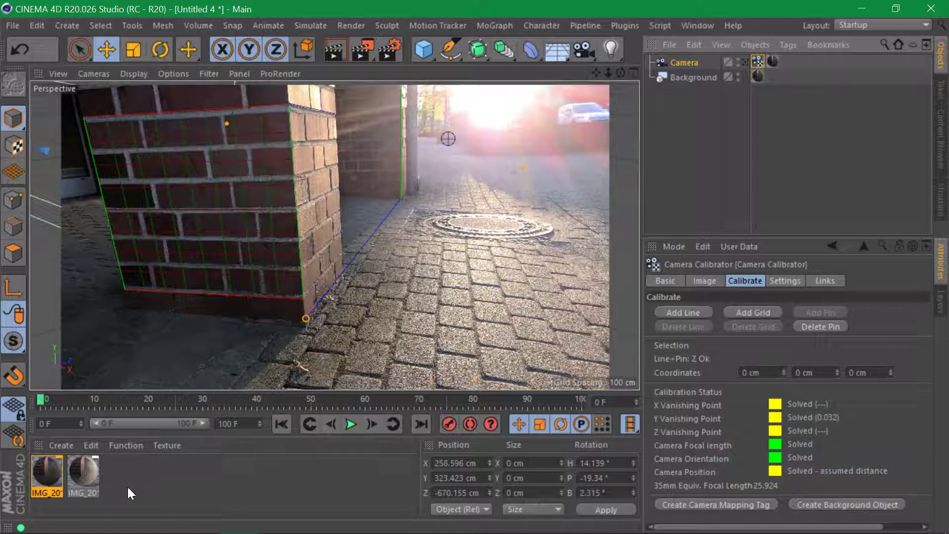
left_click(91, 474)
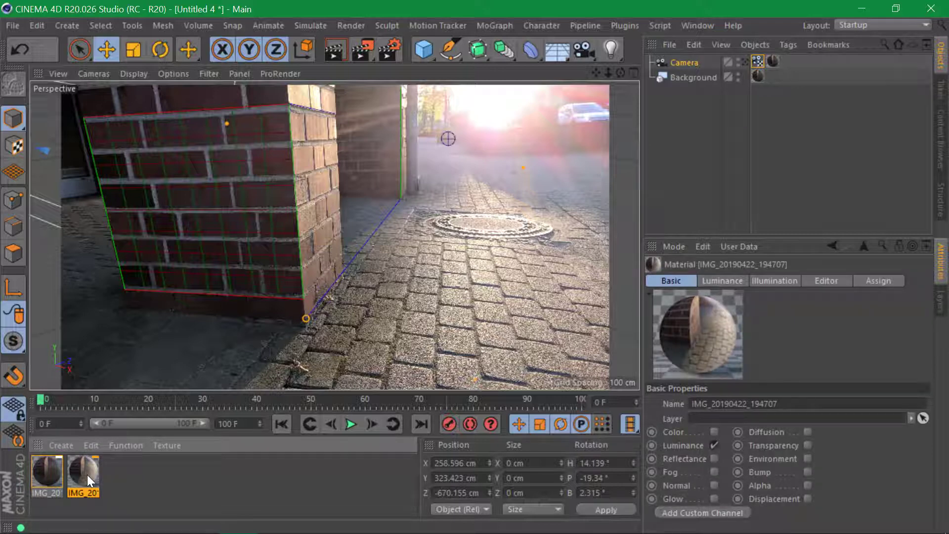
key("Delete")
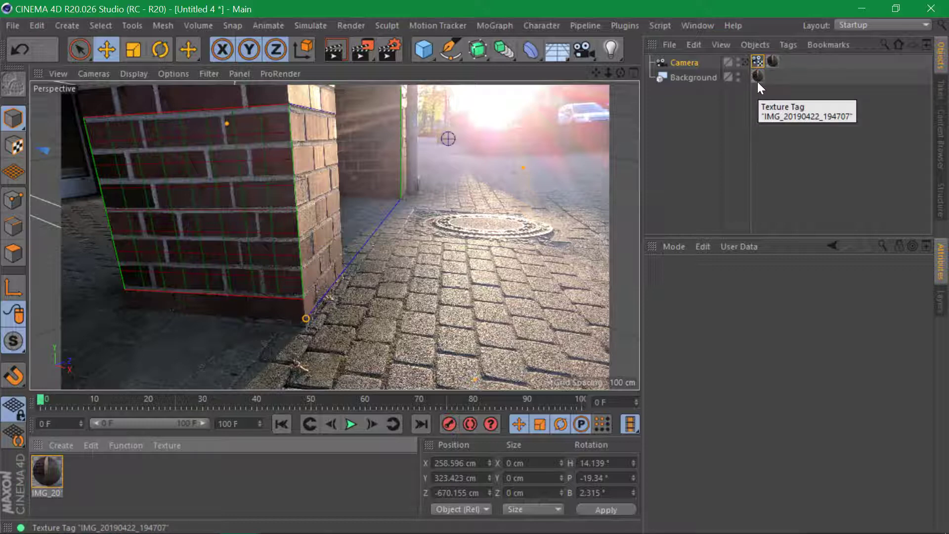
key("alt+Tab")
key("alt+Tab")
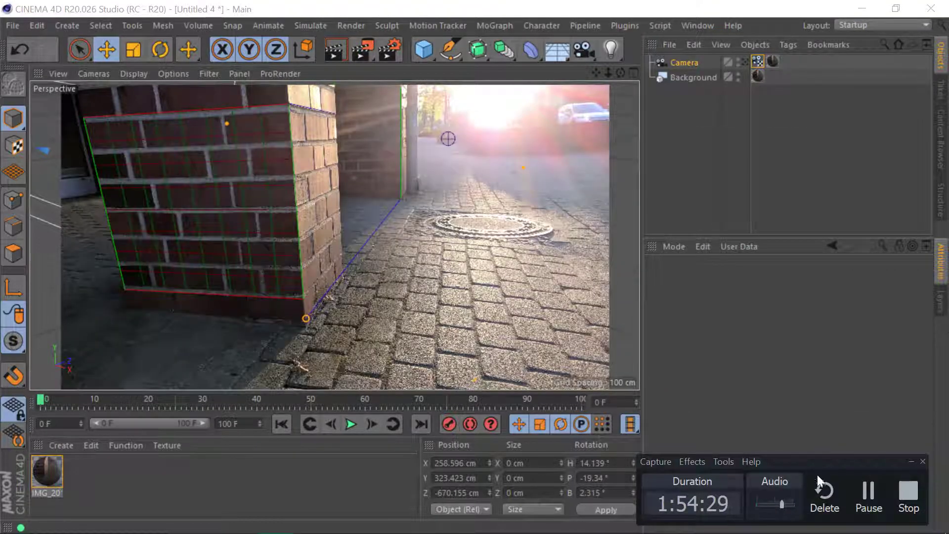
left_click(860, 489)
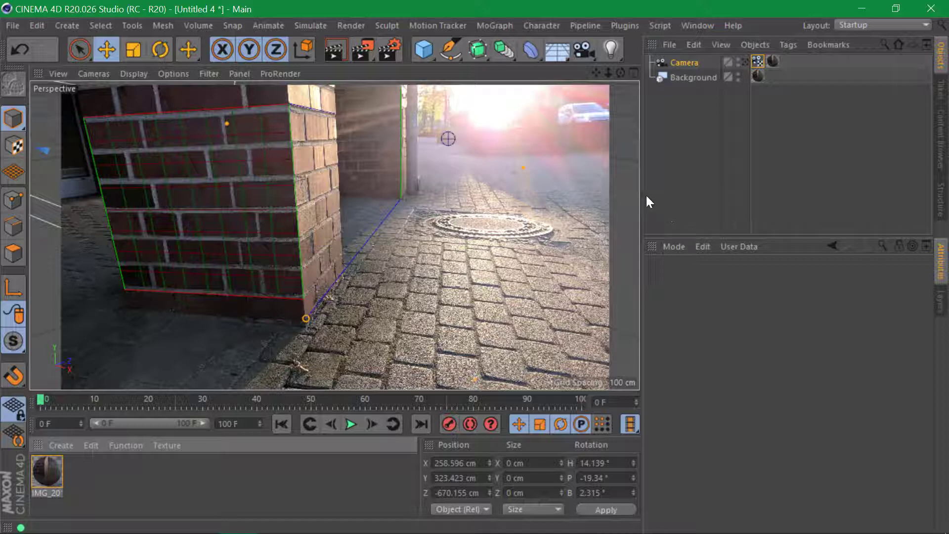
Add a ground plane and scale it uniformly to about 3359 cm in X and Z
left_click_drag(432, 51, 562, 88)
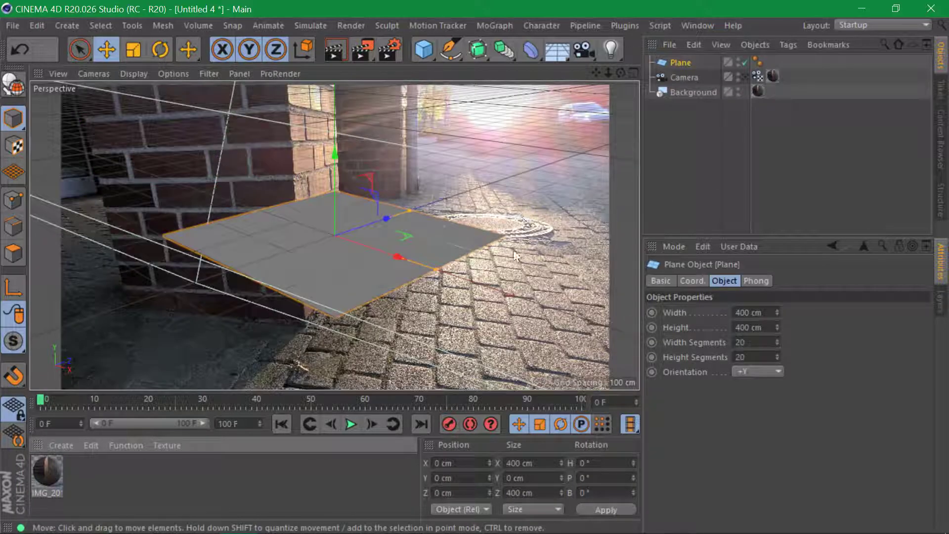
key("t")
mouse_move(409, 338)
left_mouse_down()
mouse_move(564, 346)
mouse_move(397, 327)
left_mouse_up()
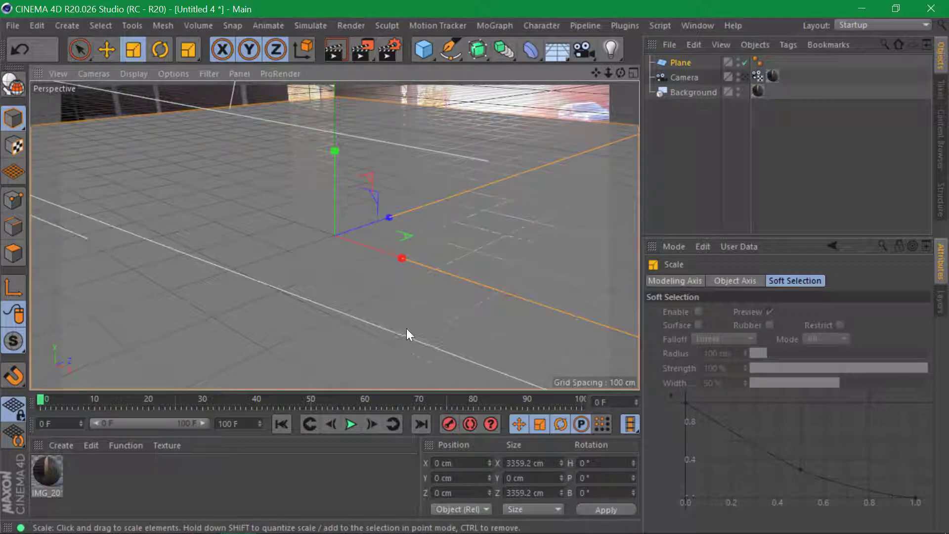
scroll(445, 261, "down", 6)
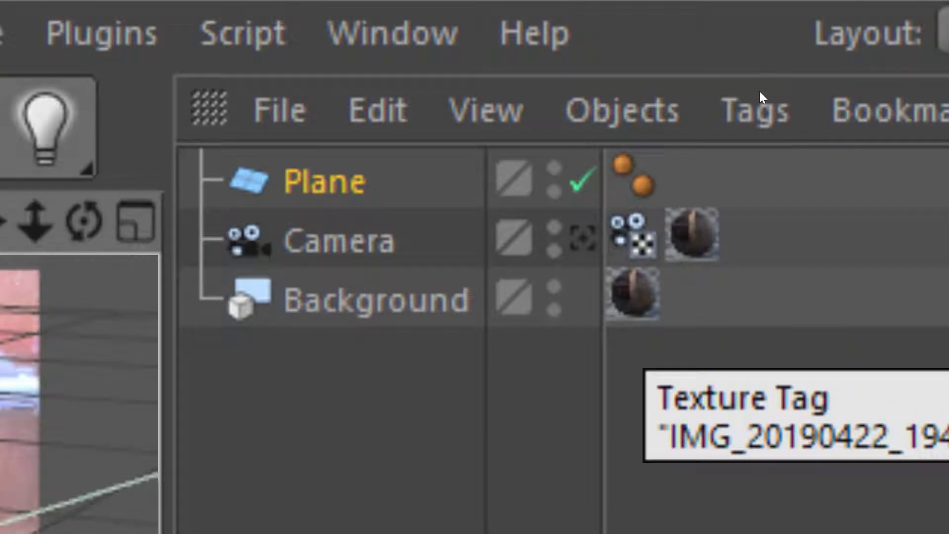
Transfer the camera-mapped texture tag from the camera to the plane and inspect the projection from another angle
left_click(692, 235)
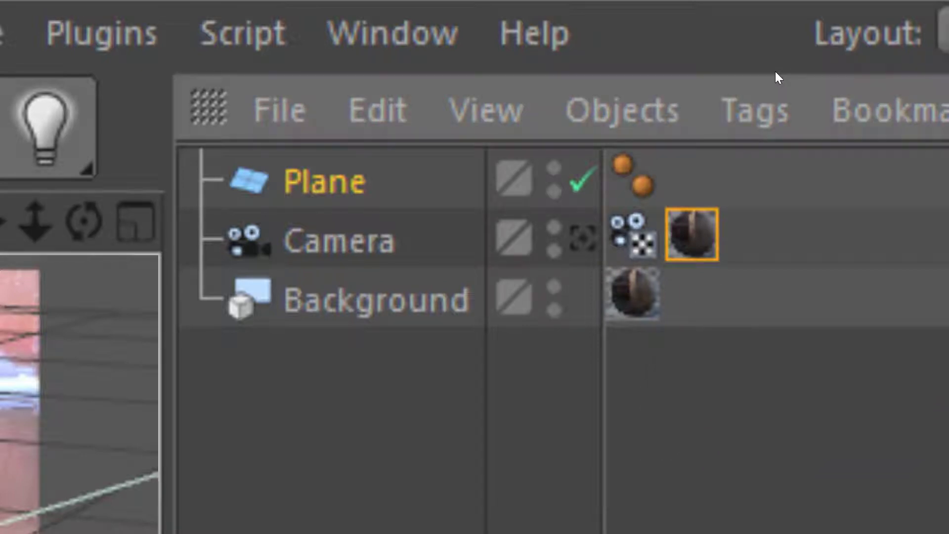
left_click_drag(775, 60, 775, 58)
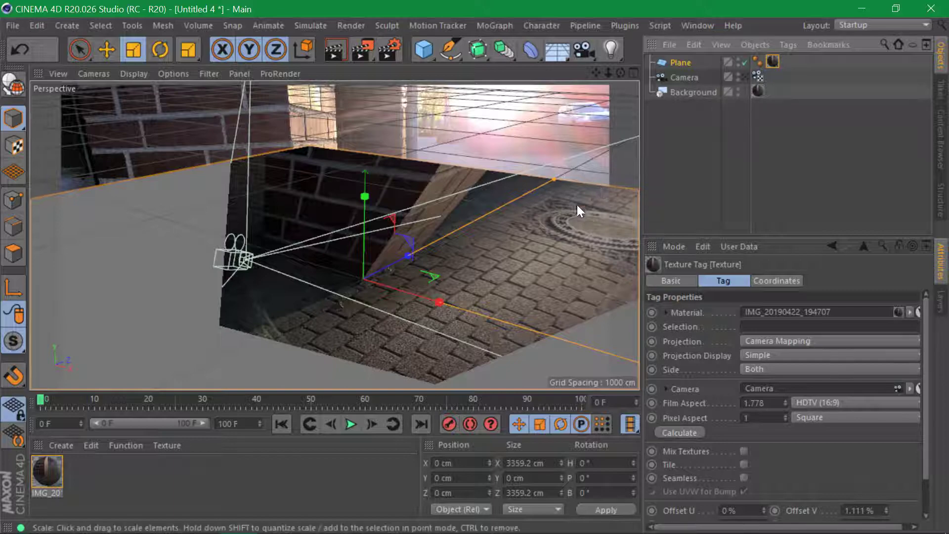
left_click_drag(560, 217, 428, 221, "alt")
left_click_drag(398, 232, 292, 261, "alt")
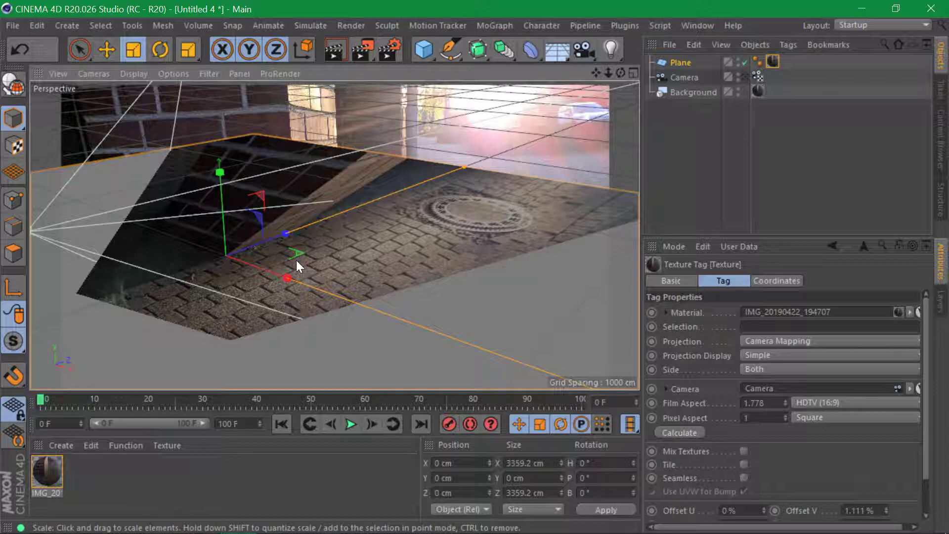
key("alt+Tab")
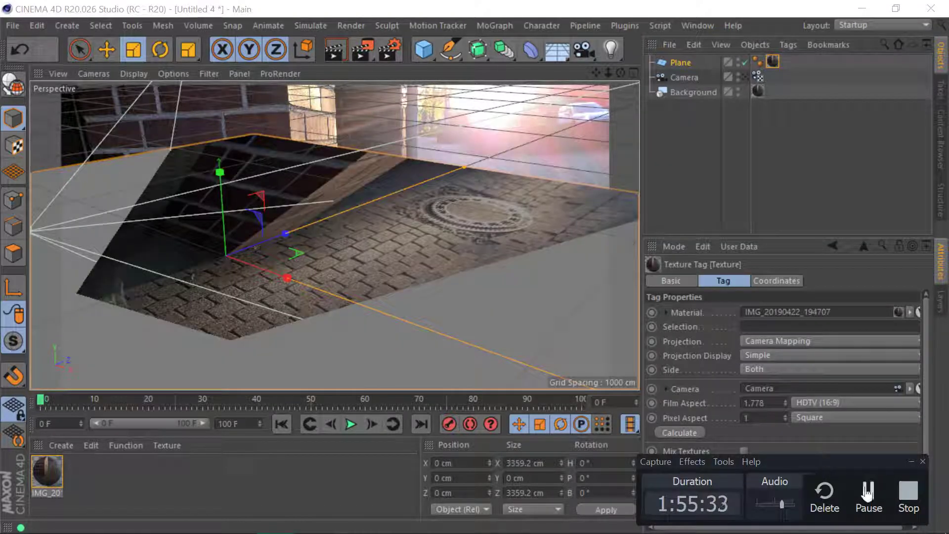
left_click(867, 492)
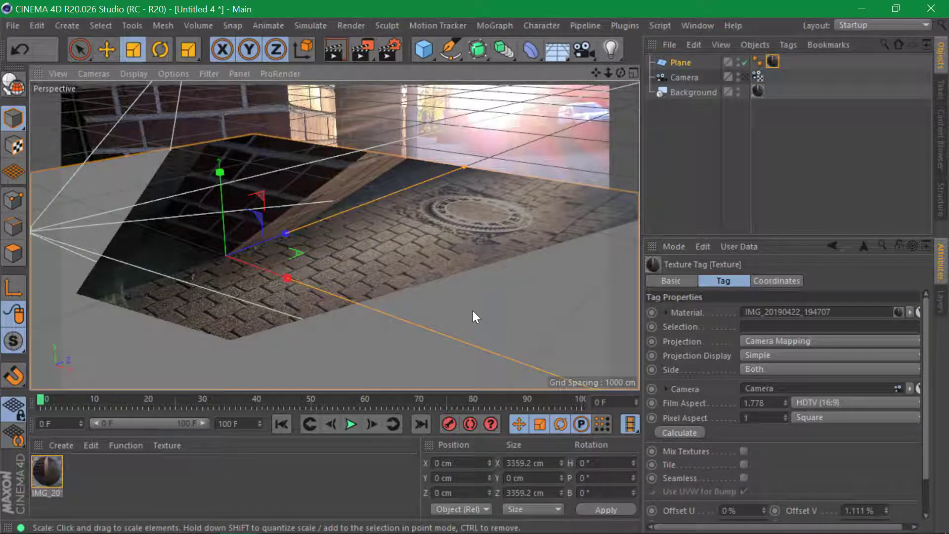
Add a Protection tag to the calibrated camera
right_click(690, 79)
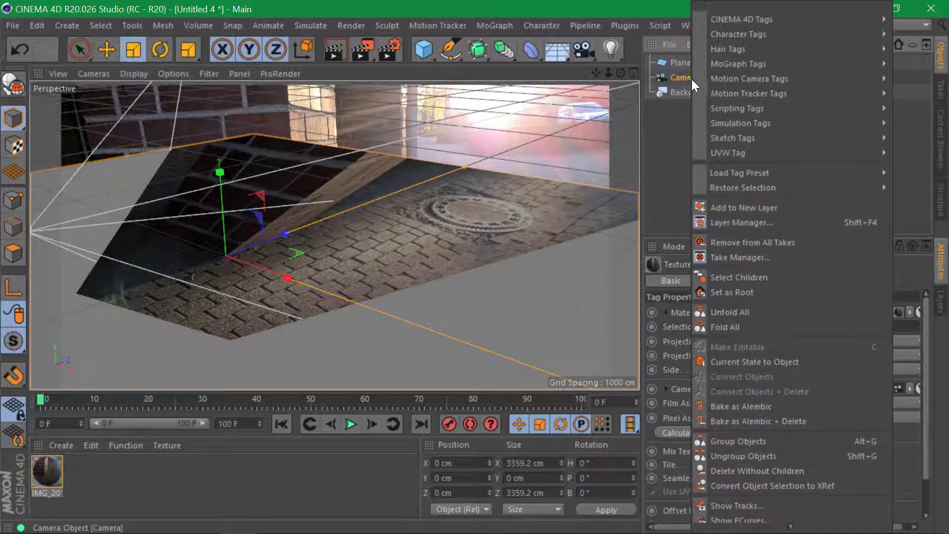
mouse_move(738, 31)
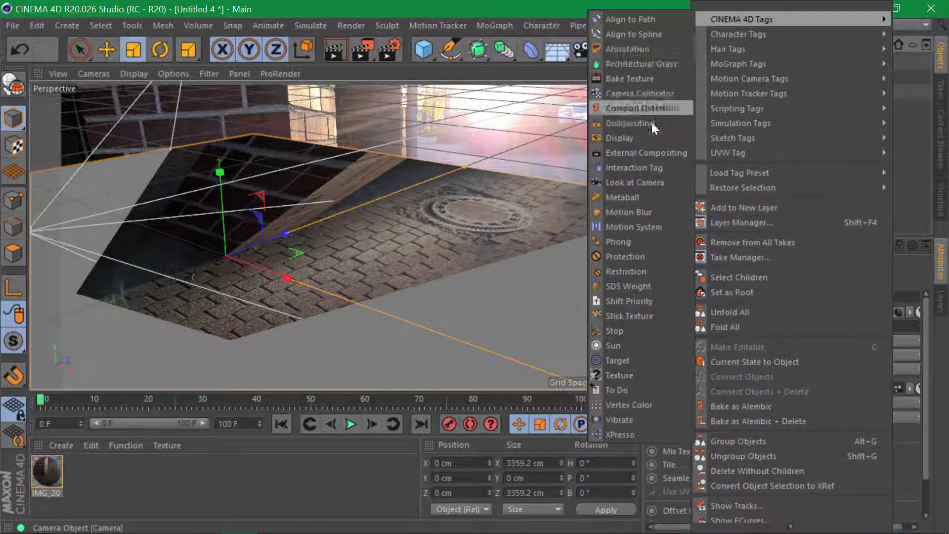
left_click(642, 256)
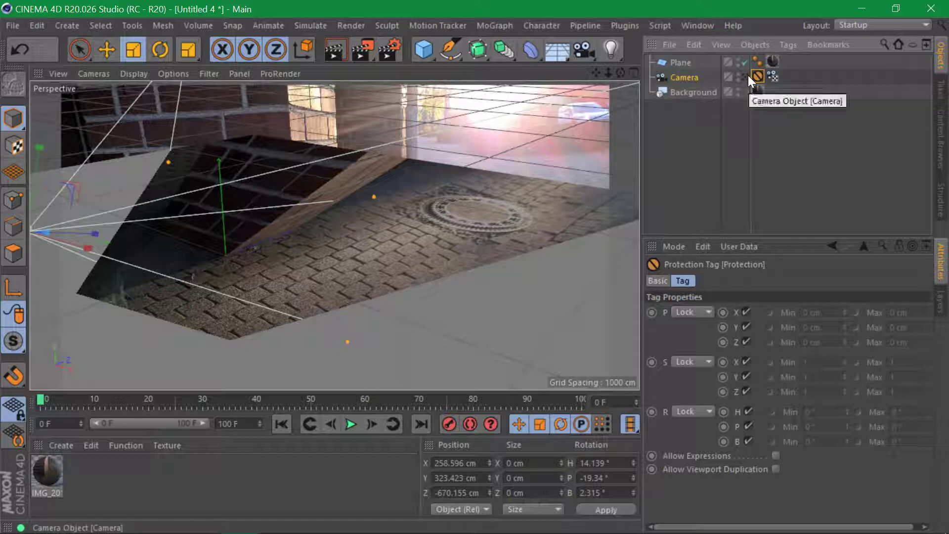
Compare the photo projection on the ground plane through the calibrated camera and from the free editor view
left_click(772, 76)
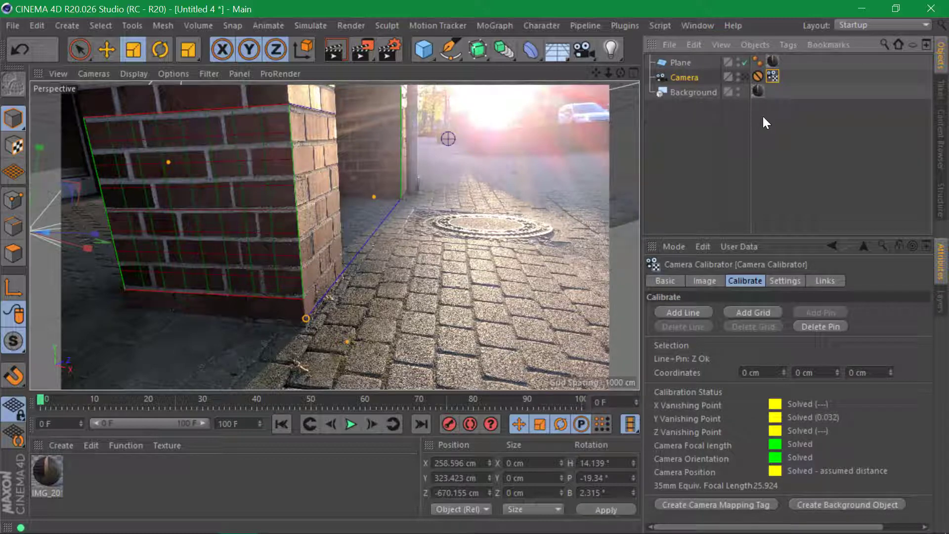
left_click(746, 76)
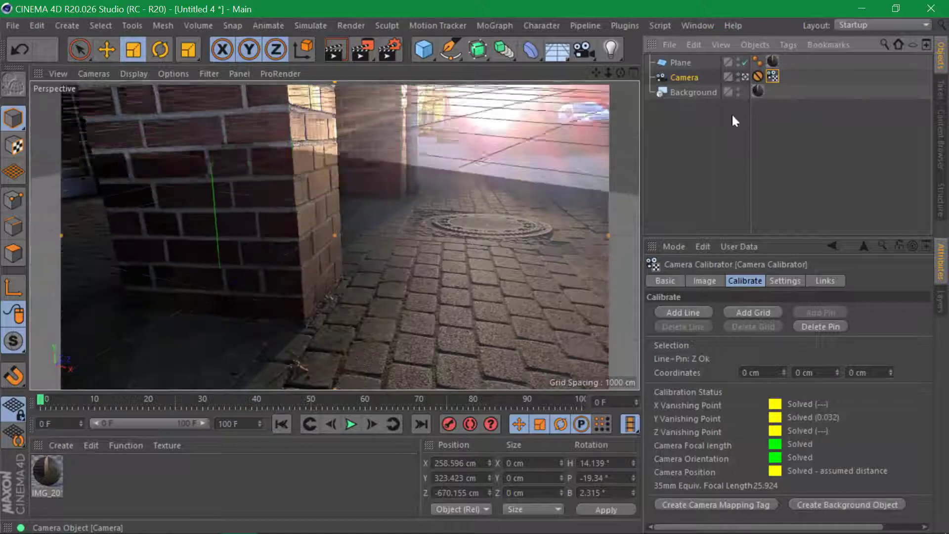
left_click(654, 161)
left_click_drag(283, 202, 393, 166, "alt")
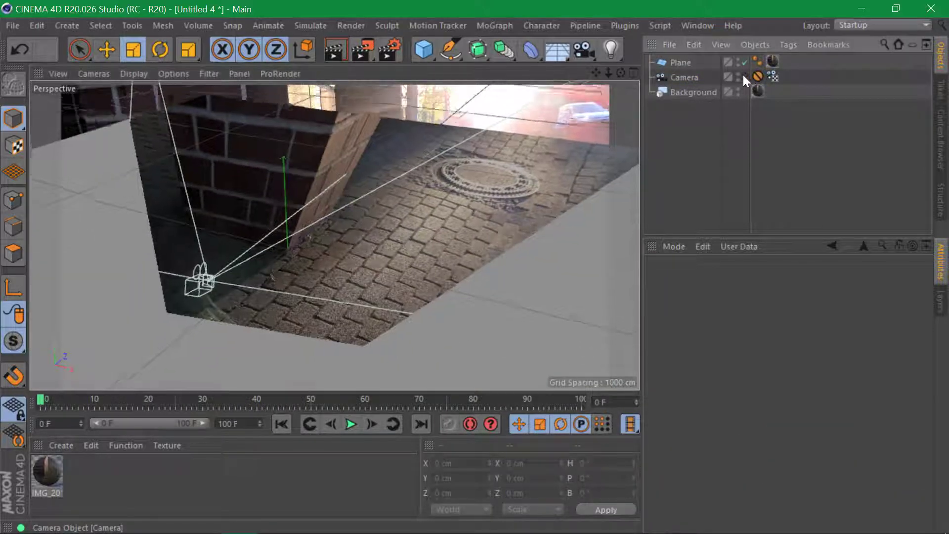
left_click(745, 77)
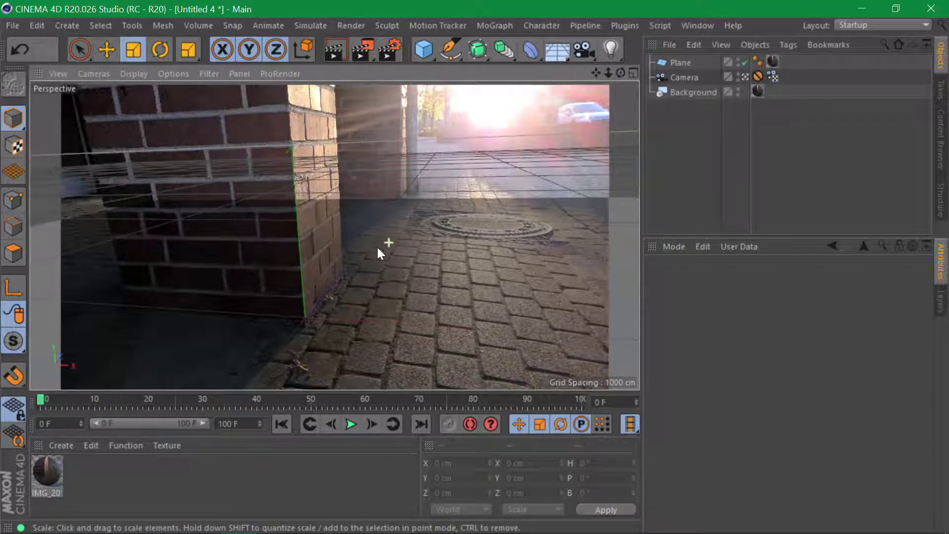
left_click(744, 77)
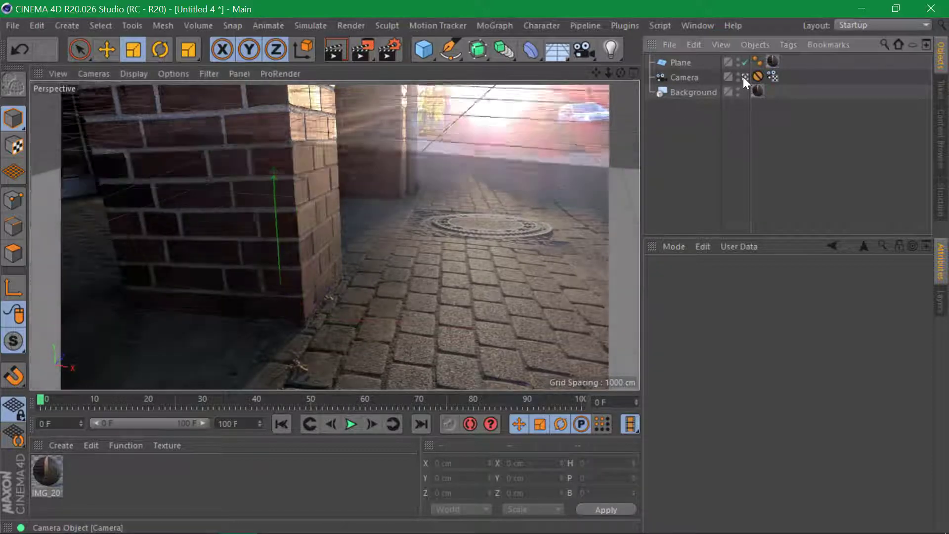
middle_click_drag(314, 230, 234, 248, "alt")
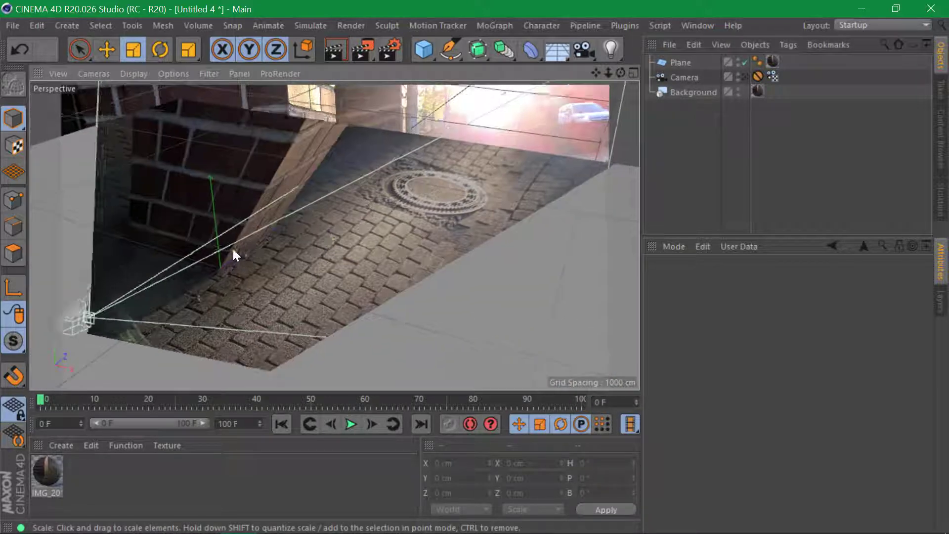
left_click_drag(238, 249, 291, 157, "alt")
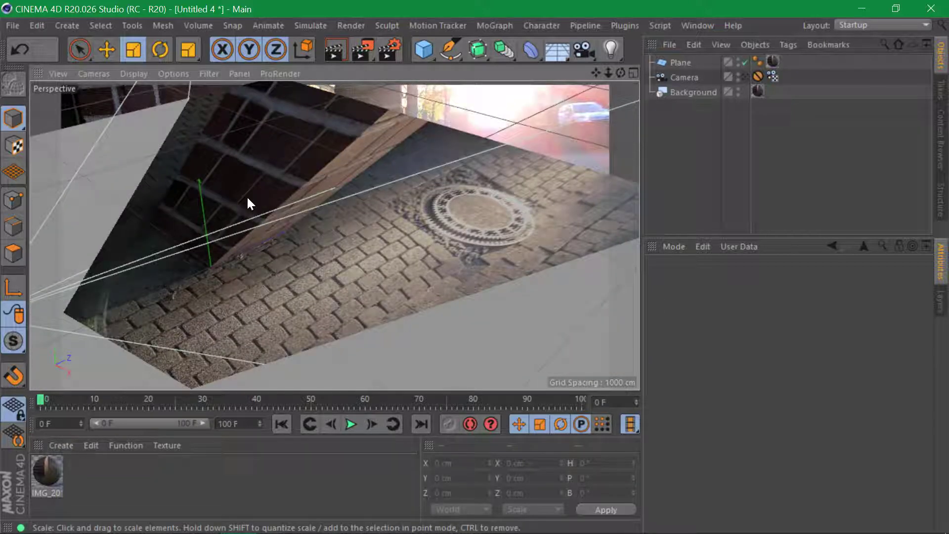
Add a 200 cm cube and move it to X -100 cm and Z 100 cm, aligning its corner edge with the pillar's base corner
left_click(426, 50)
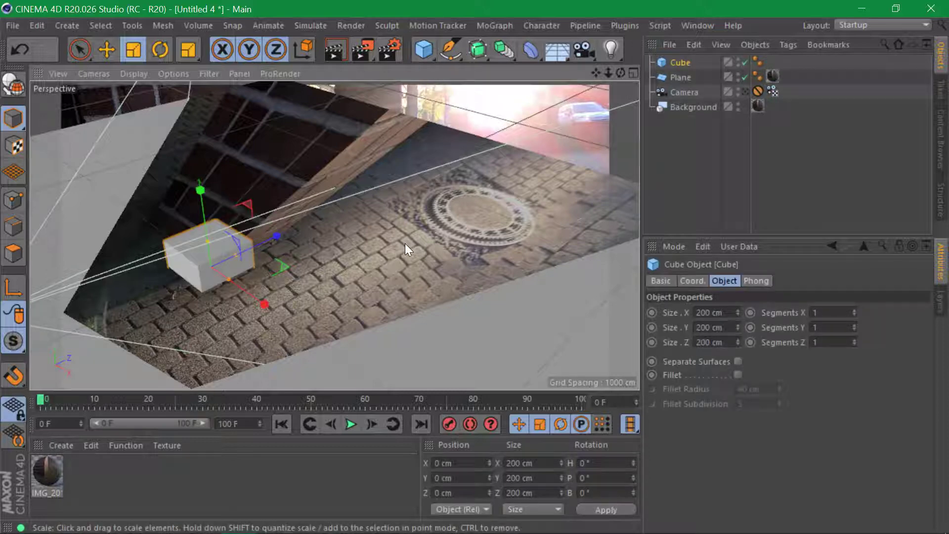
middle_click_drag(170, 295, 250, 275, "alt")
right_click_drag(244, 278, 313, 263, "alt")
left_click_drag(314, 263, 352, 308, "alt")
key("e")
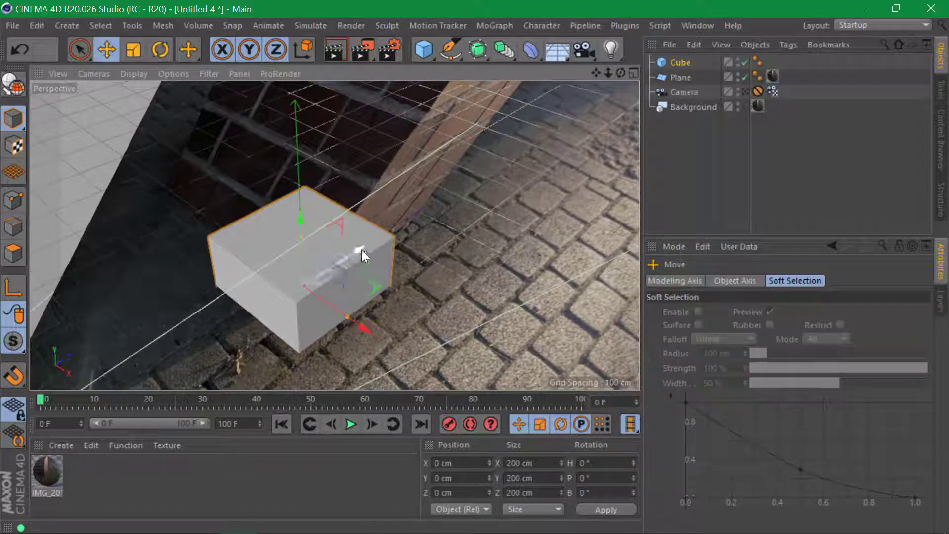
left_click_drag(361, 251, 408, 244)
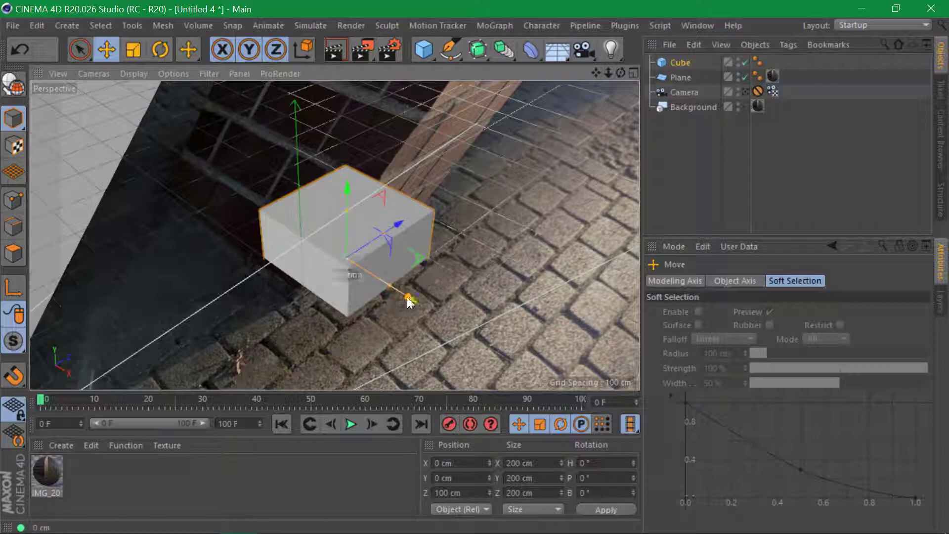
left_click_drag(411, 297, 254, 256)
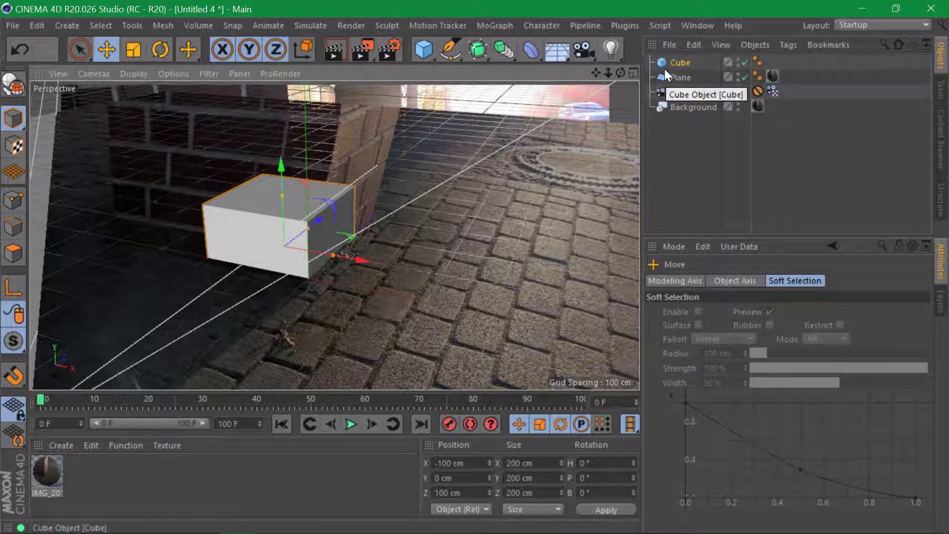
key("alt+Tab")
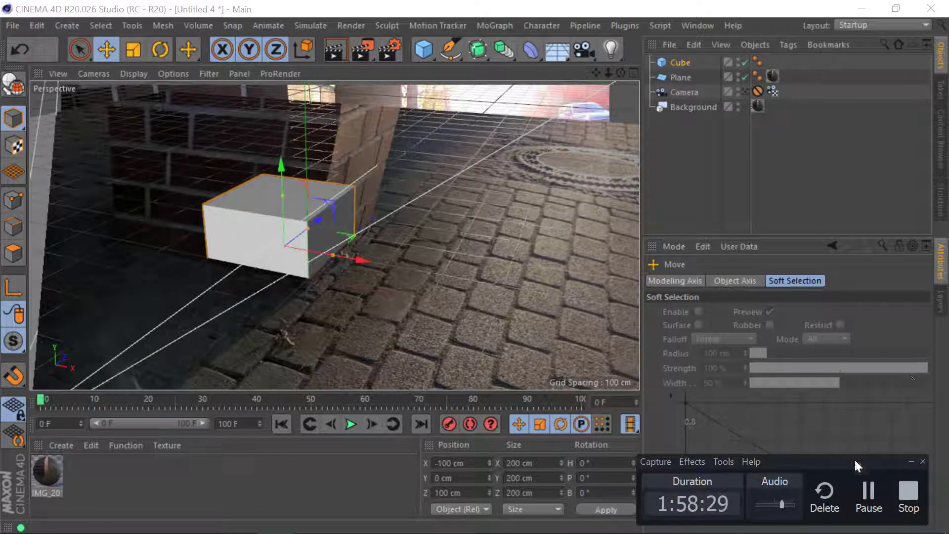
left_click(861, 477)
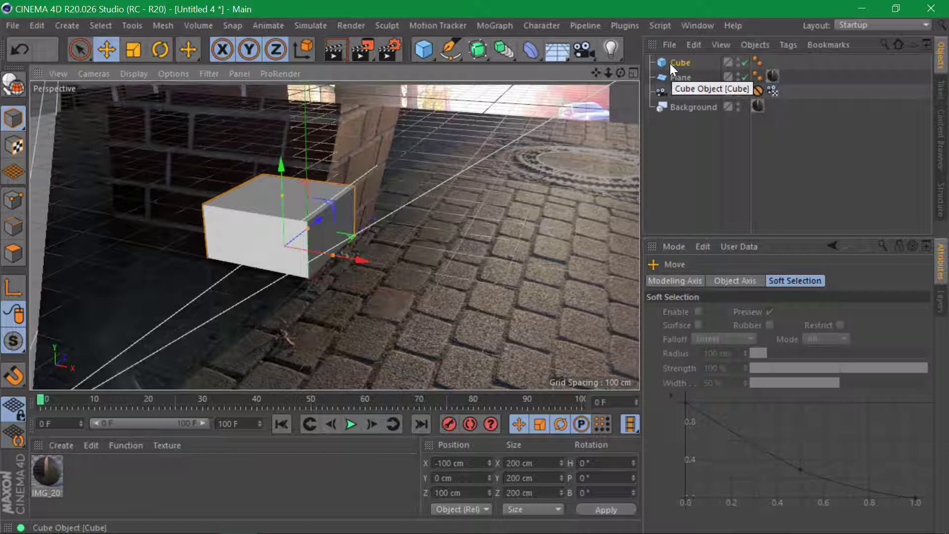
Make the cube editable and copy the plane's camera-mapped texture tag onto it so the photo projects onto the pillar block
key("c")
right_click_drag(453, 198, 411, 212, "alt")
left_click_drag(410, 210, 355, 222, "alt")
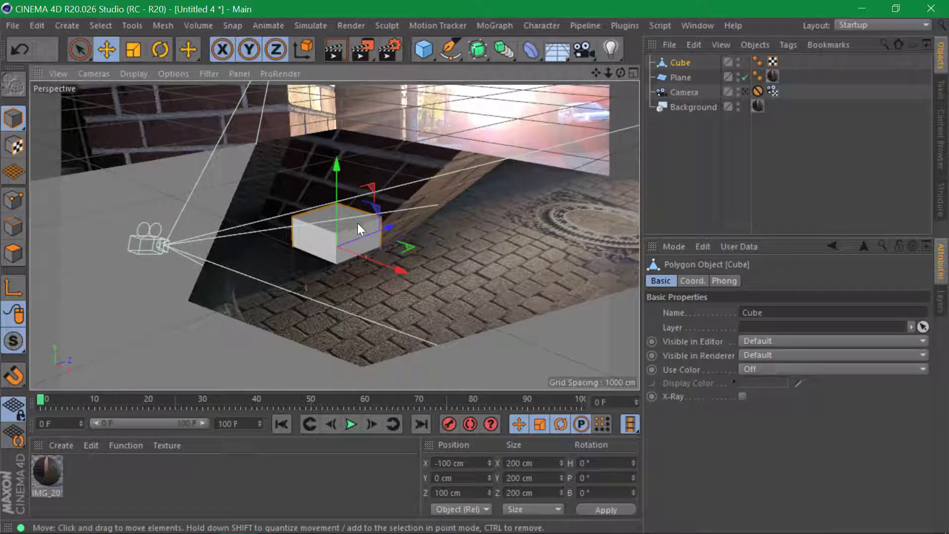
right_click_drag(358, 223, 410, 219, "alt")
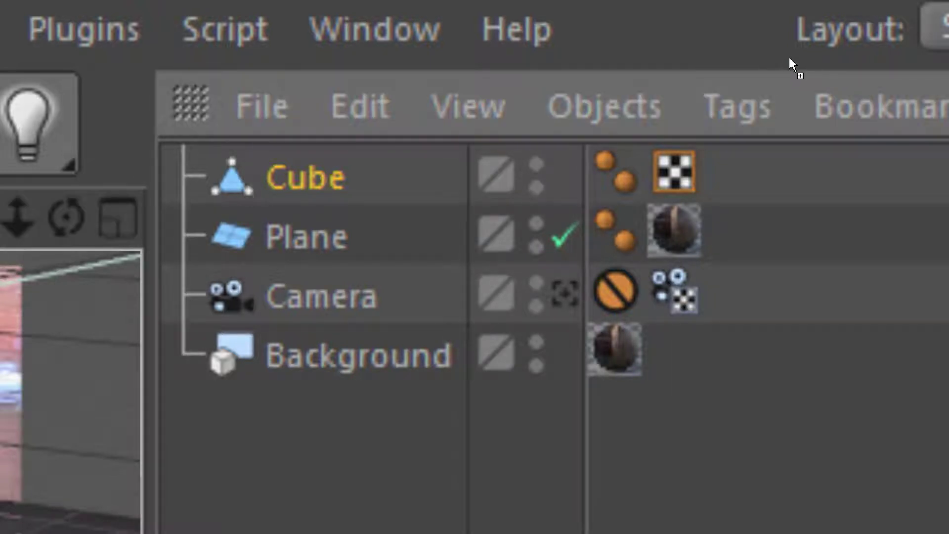
left_click_drag(789, 57, 789, 58, "ctrl")
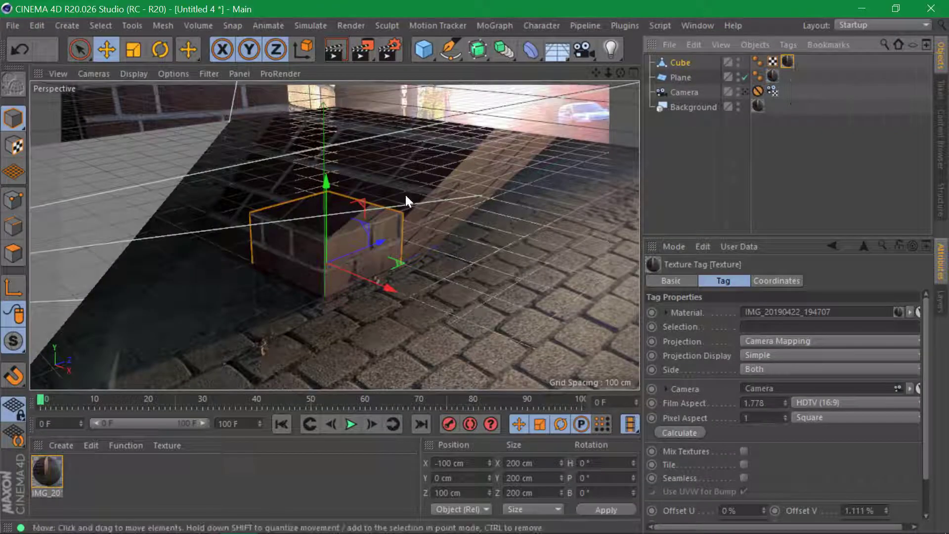
left_click_drag(405, 193, 317, 241, "alt")
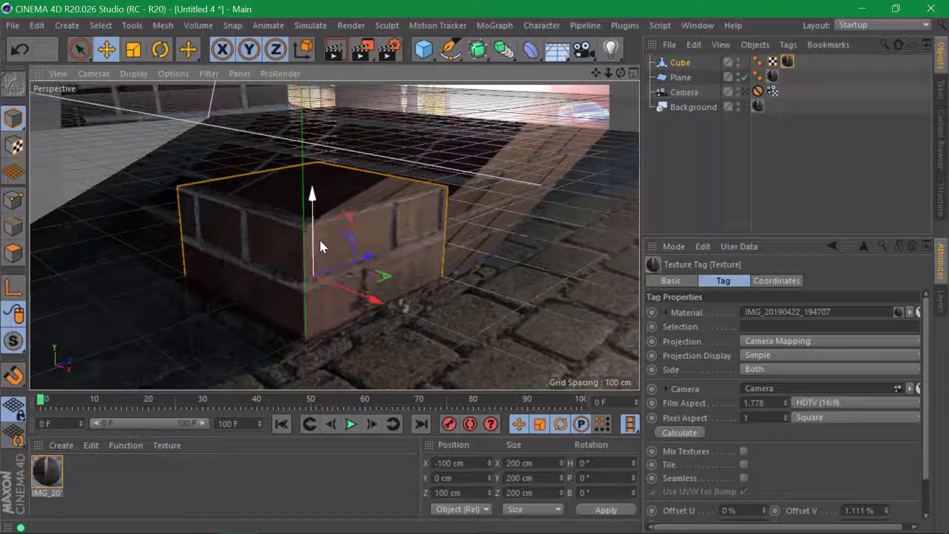
key("alt+Tab")
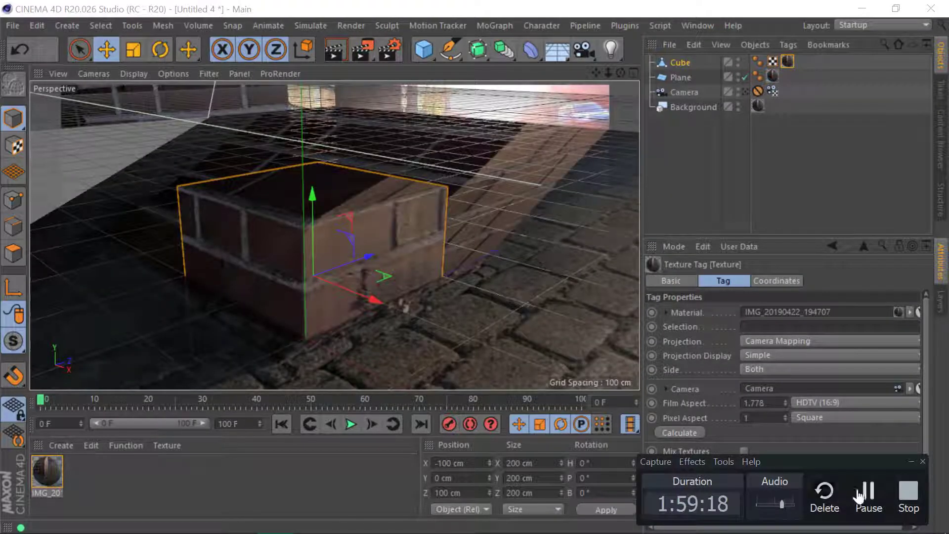
key("alt+Tab")
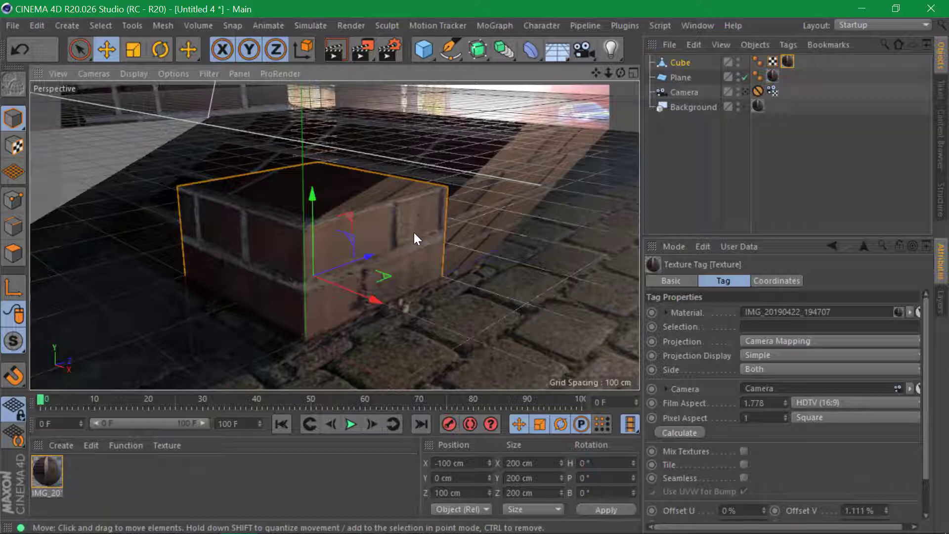
Select the cube's top polygon and raise it about 441 cm to extend the block up the pillar
left_click(15, 254)
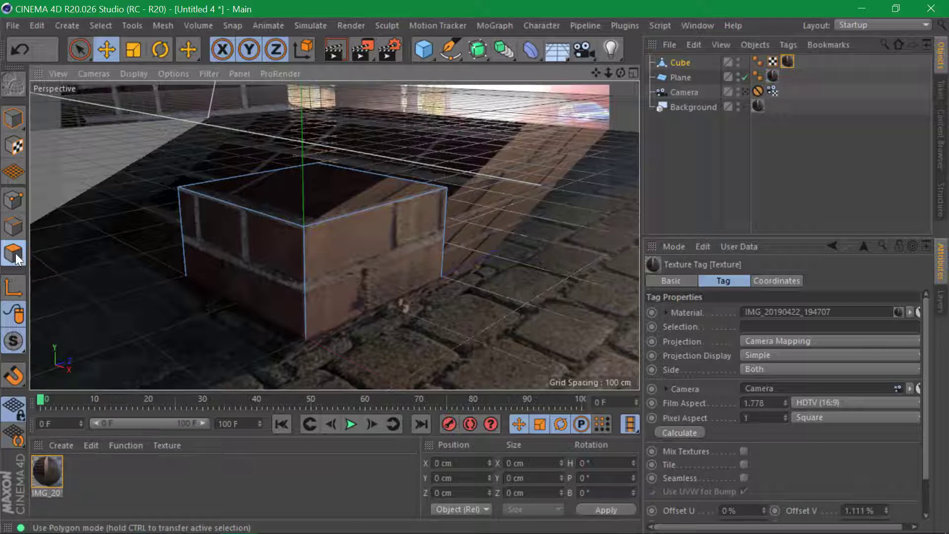
left_click(111, 38)
left_click(314, 182)
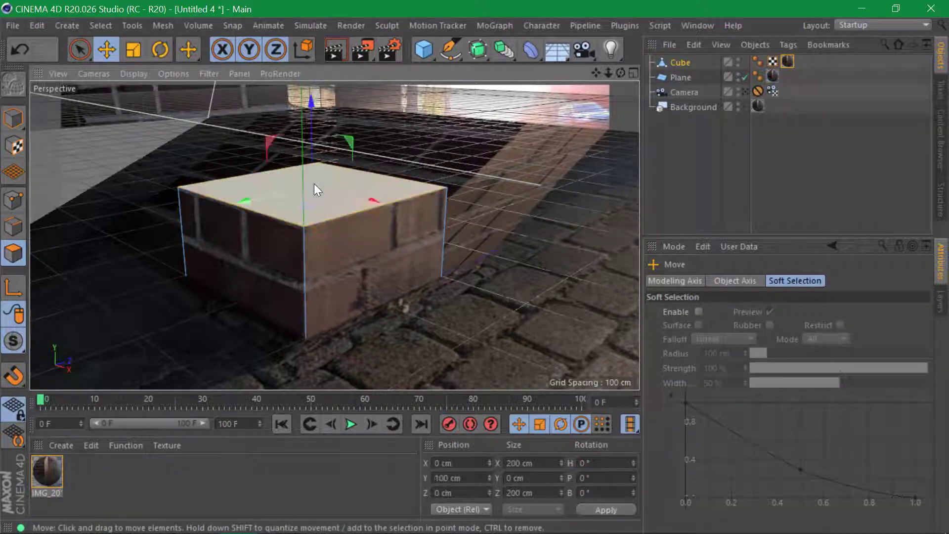
left_click_drag(368, 270, 379, 360, "alt")
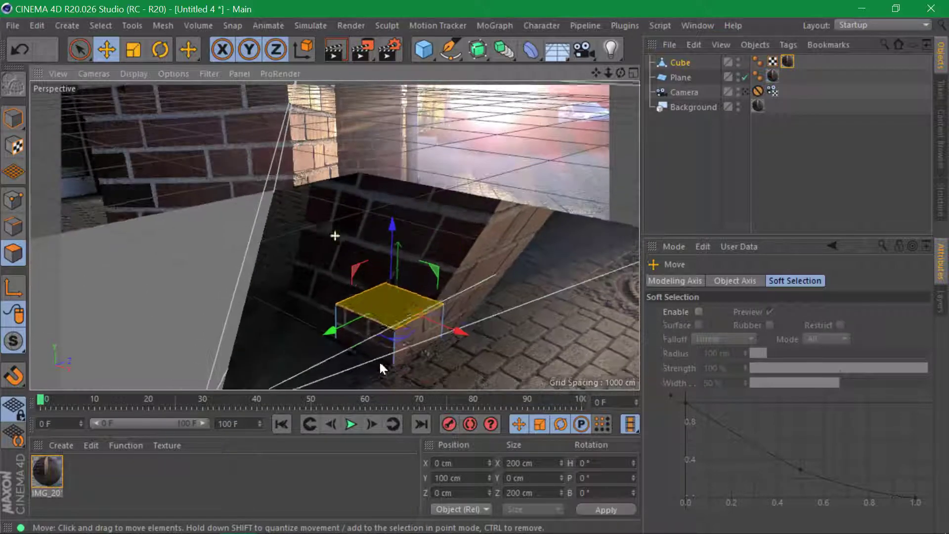
left_click_drag(396, 257, 390, 85)
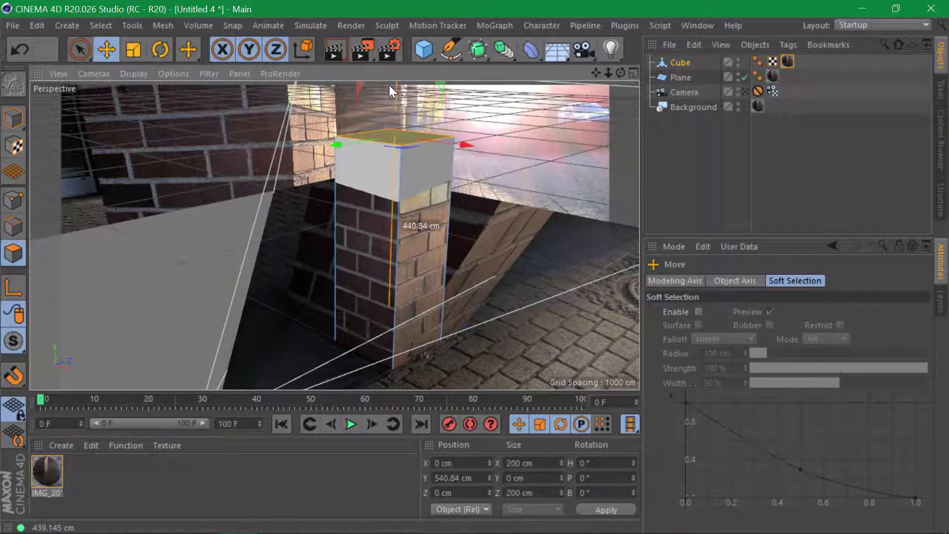
Move the cube's negative-X side polygon outward to about X -315 cm, matching the edge of the pillar's brickwork
left_click_drag(316, 206, 189, 262, "alt")
left_click(351, 277)
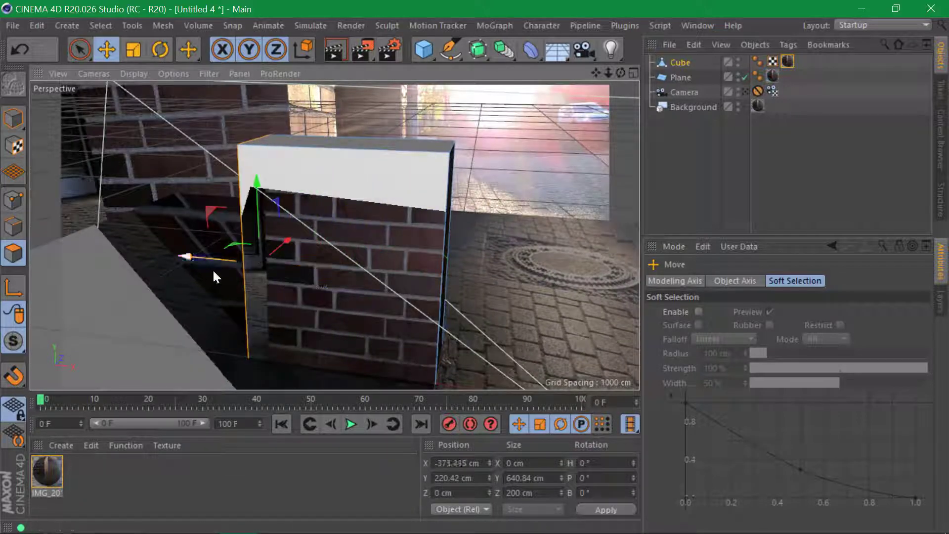
right_click_drag(248, 291, 406, 201, "alt")
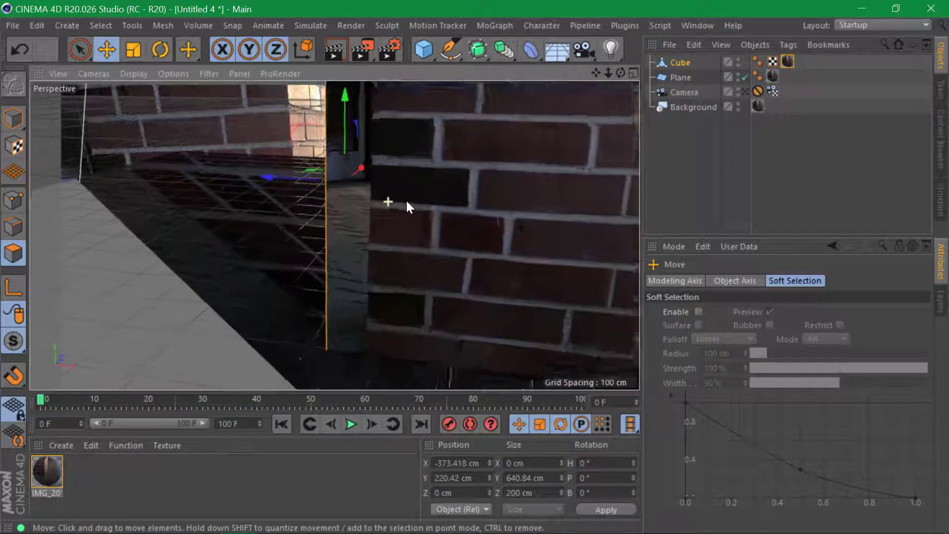
left_click_drag(269, 178, 307, 180)
right_click_drag(308, 181, 255, 241, "alt")
left_click_drag(254, 240, 159, 229, "alt")
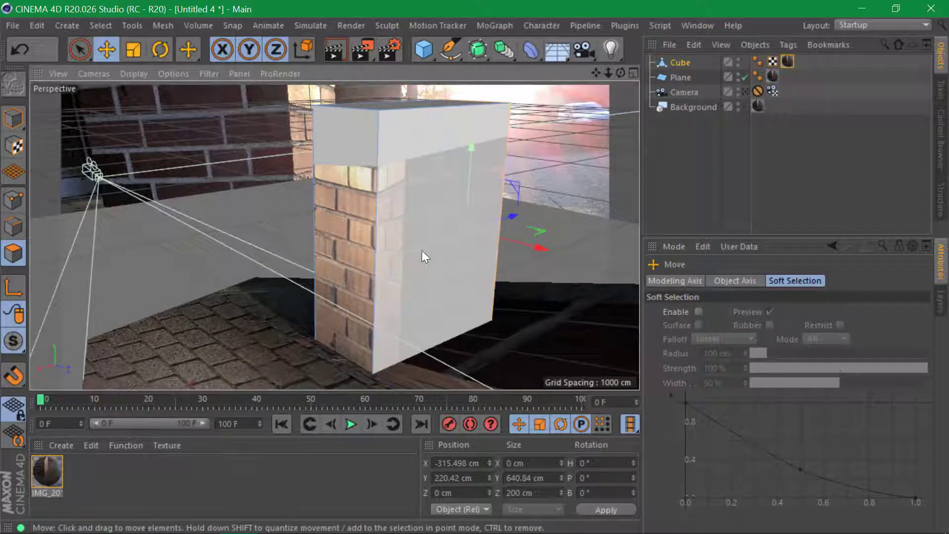
Push the cube's rear polygon back to about Z 201 cm to deepen the pillar, and clear the selection
left_click(423, 250)
left_click_drag(524, 275, 555, 306)
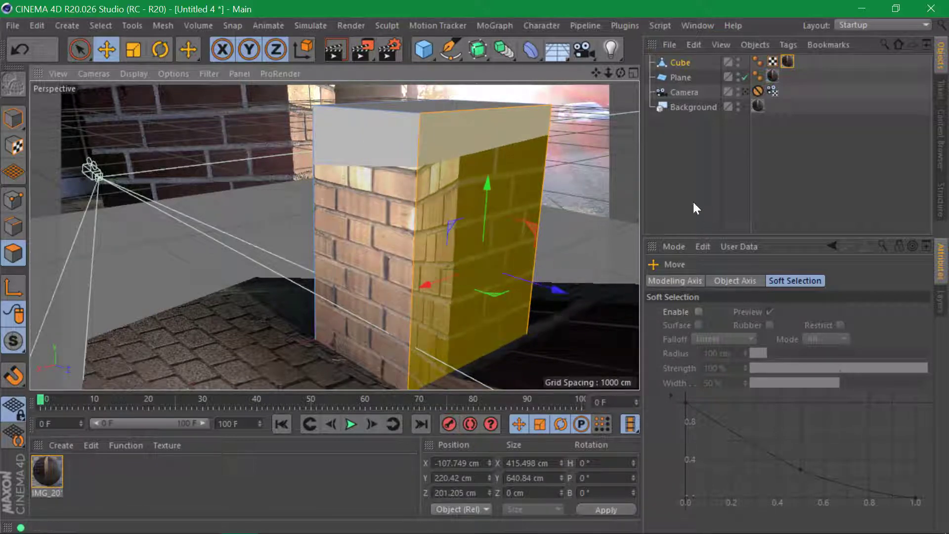
left_click(694, 202)
left_click_drag(405, 233, 395, 262, "alt")
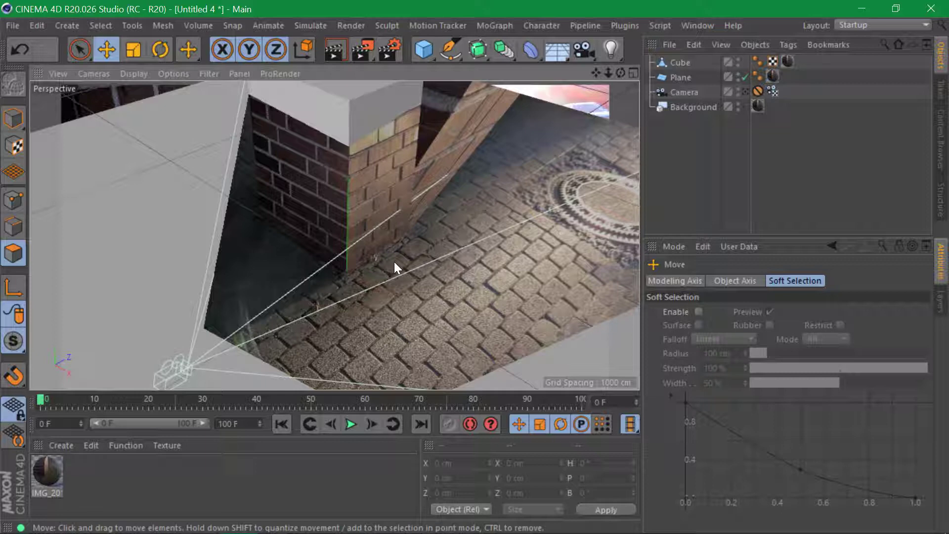
key("alt+Tab")
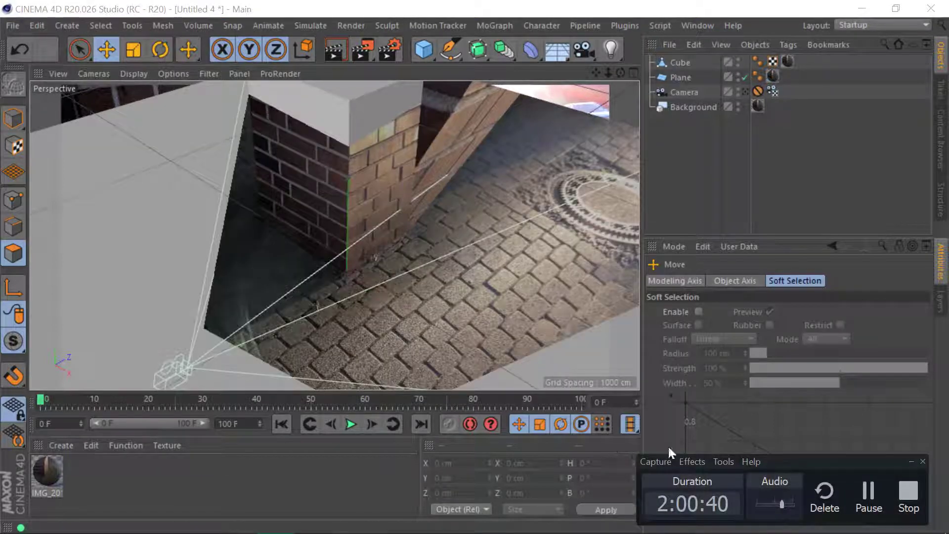
left_click(874, 500)
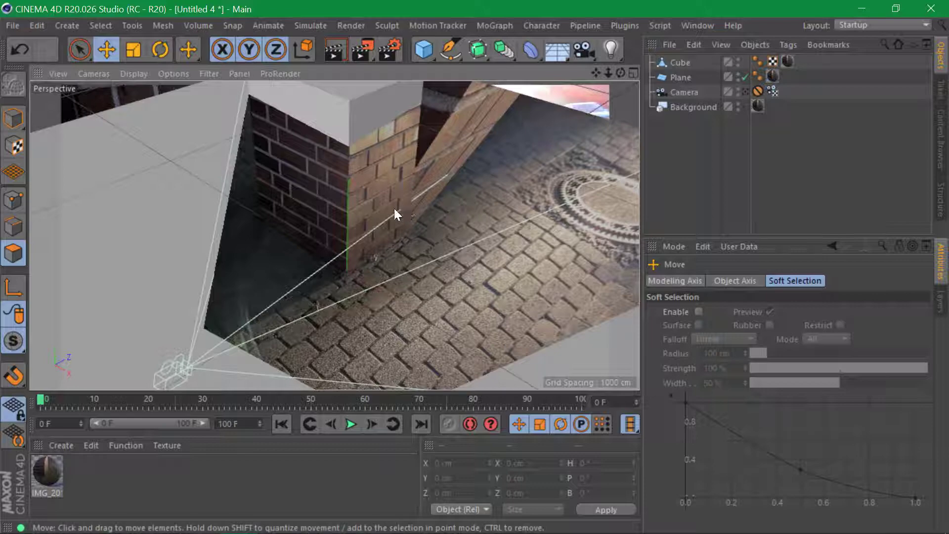
mouse_move(394, 210)
left_mouse_down("alt")
mouse_move(506, 277)
mouse_move(413, 195)
mouse_move(369, 227)
mouse_move(356, 307)
mouse_move(359, 292)
left_mouse_up("alt")
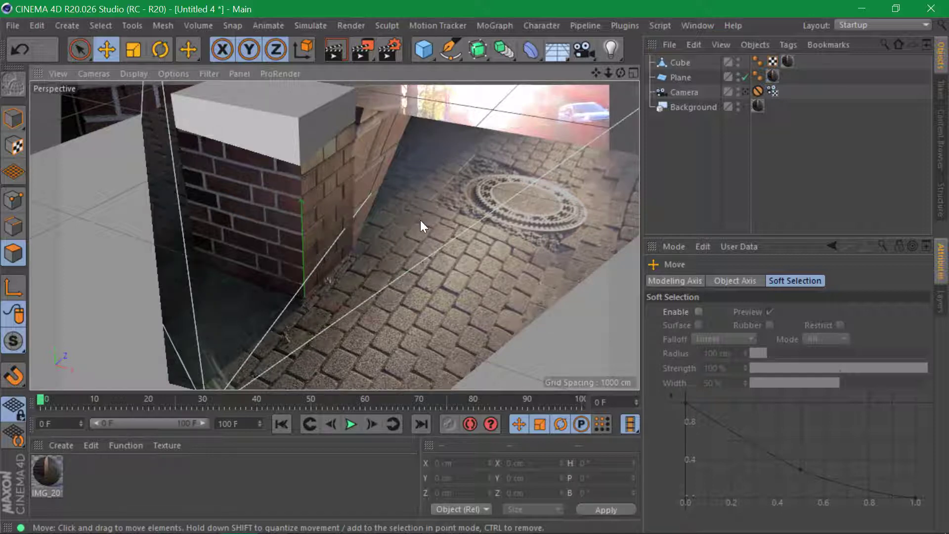
Try to save the scene on the Desktop under the name class
key("ctrl+s")
type("c")
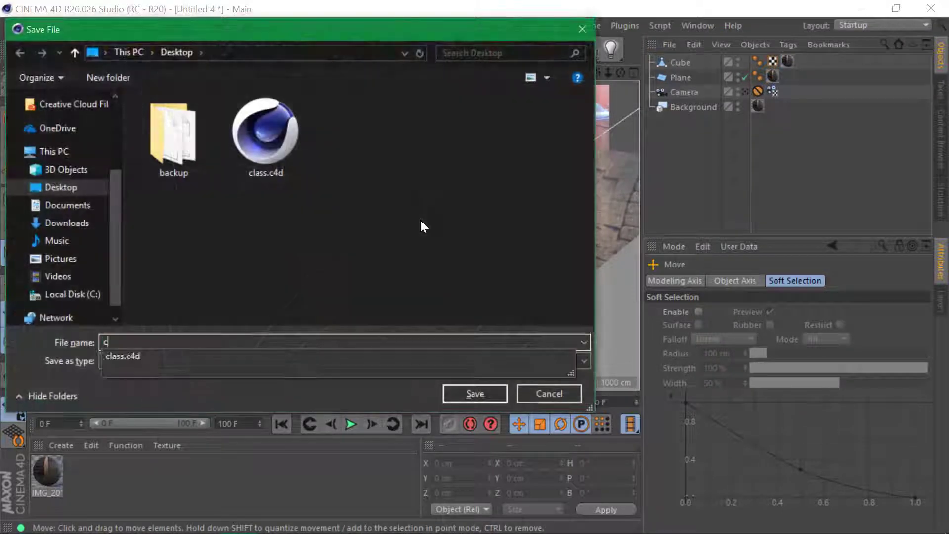
type("lass")
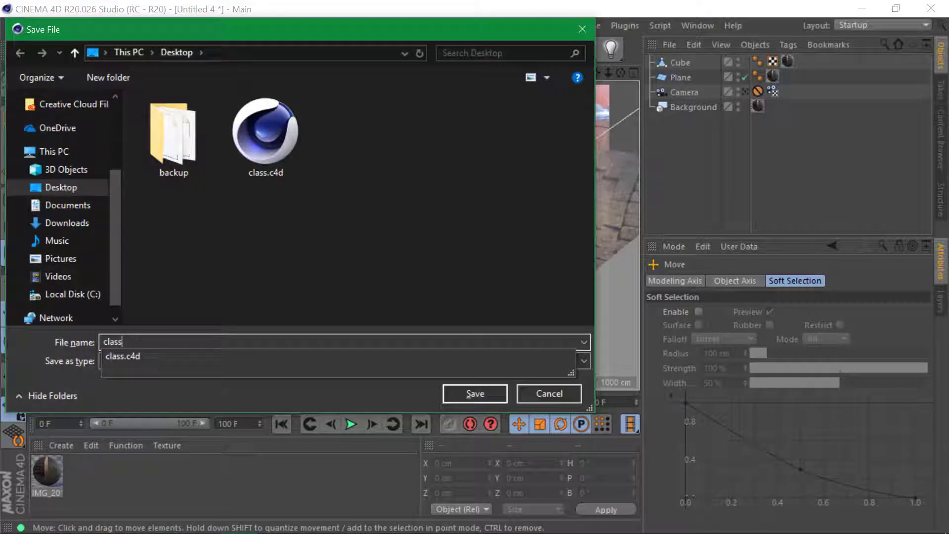
key("Return")
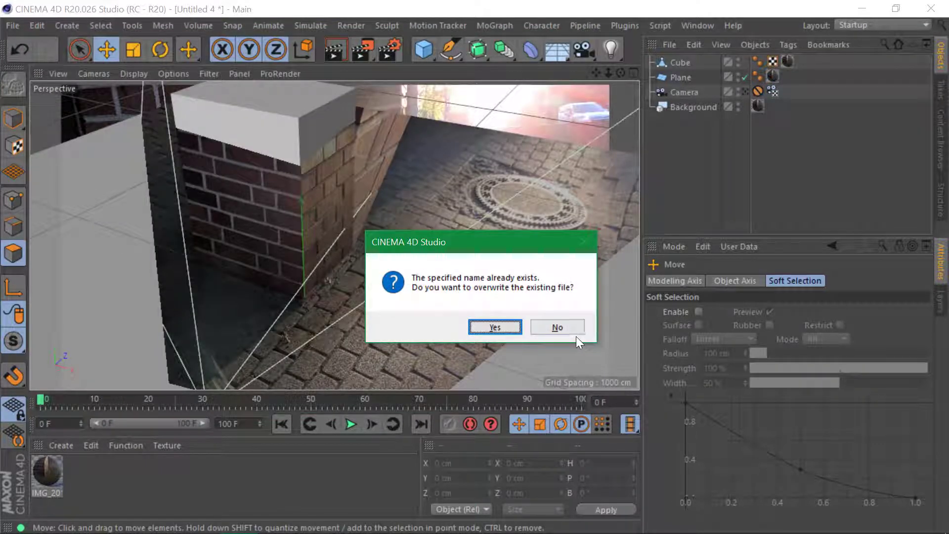
key("Return")
Save the scene on the Desktop as class2.c4d
key("ctrl+s")
key("Right")
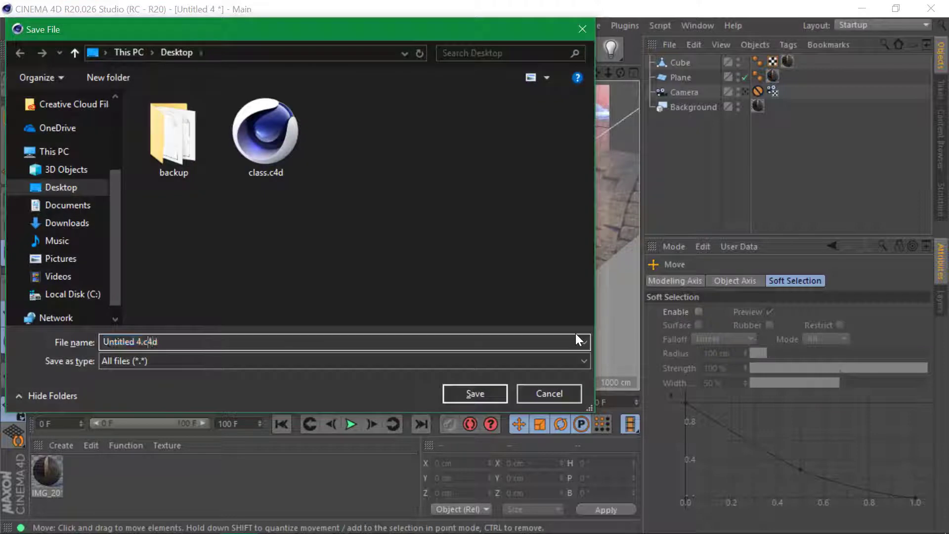
key("ctrl+shift+Left")
key("ctrl+shift+Left")
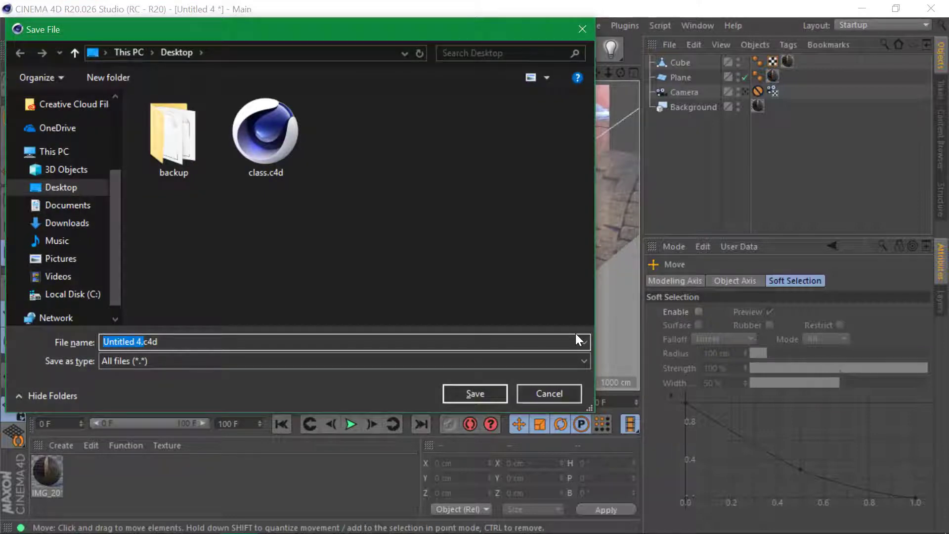
type("class2.")
key("Return")
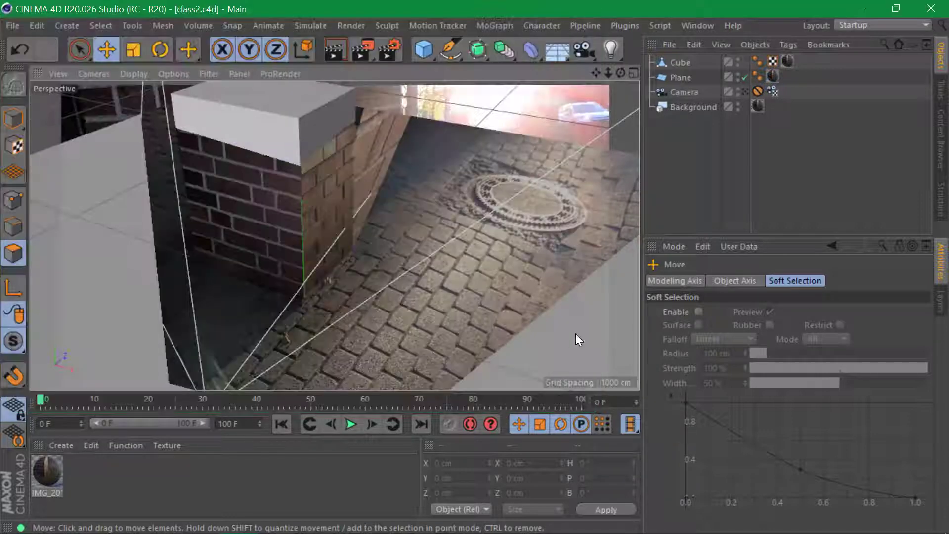
Through the calibrated camera, place a MoText object on the pavement beside the pillar and turn it slightly about its vertical axis
left_click(746, 93)
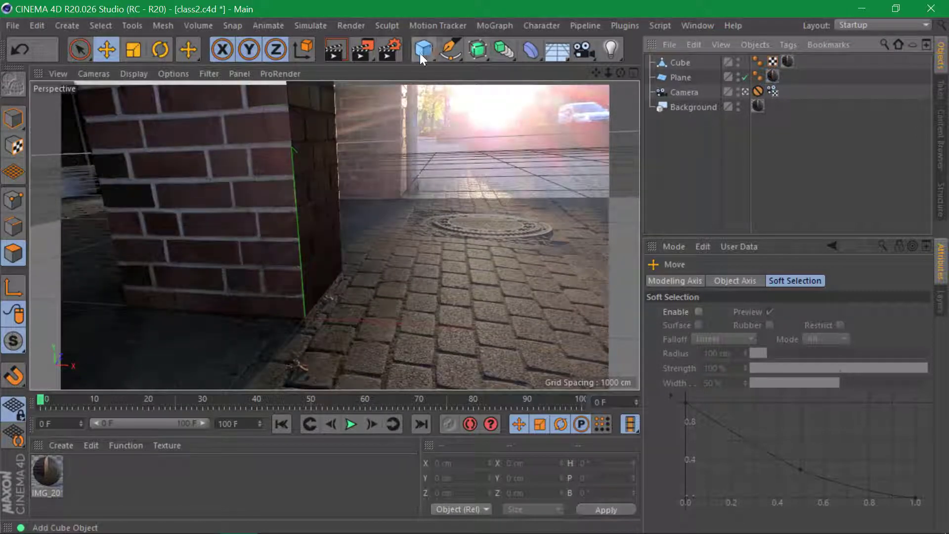
left_click(487, 25)
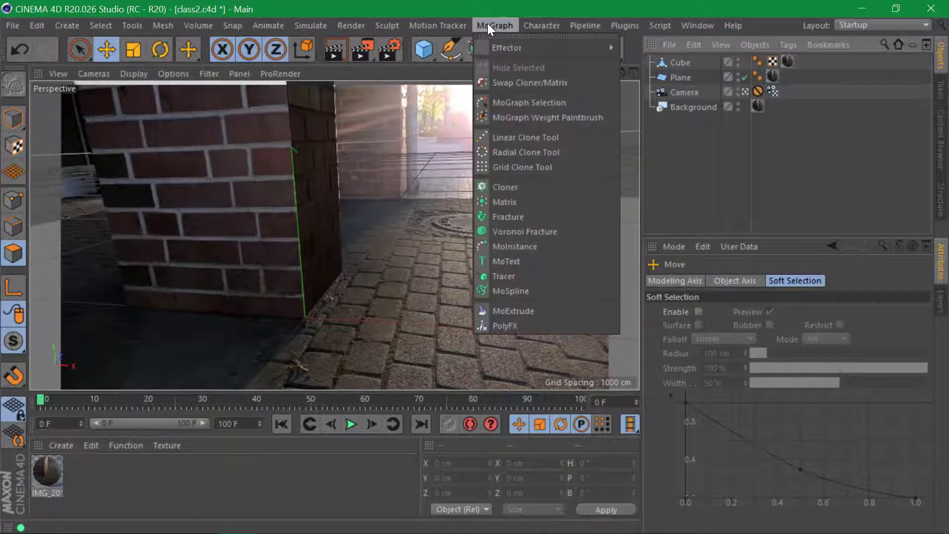
left_click(530, 262)
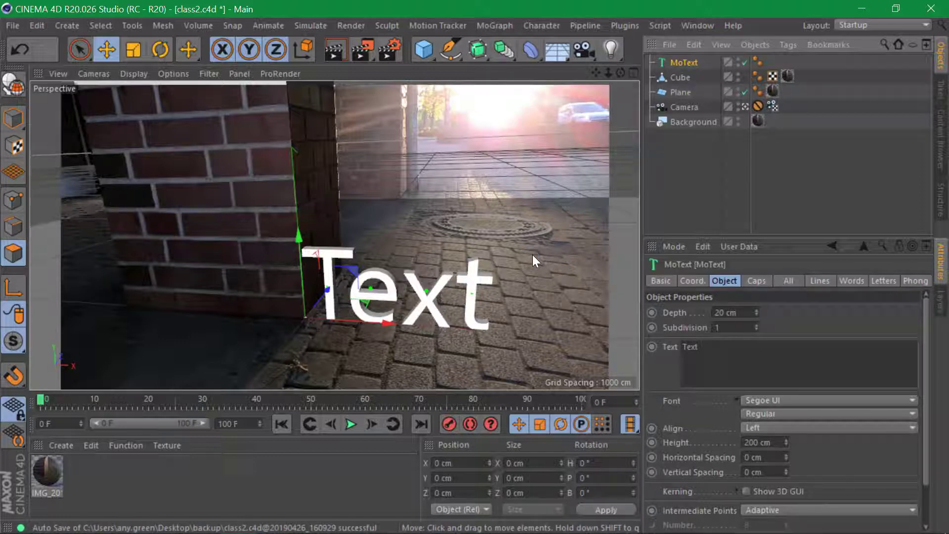
left_click_drag(388, 322, 379, 282)
key("r")
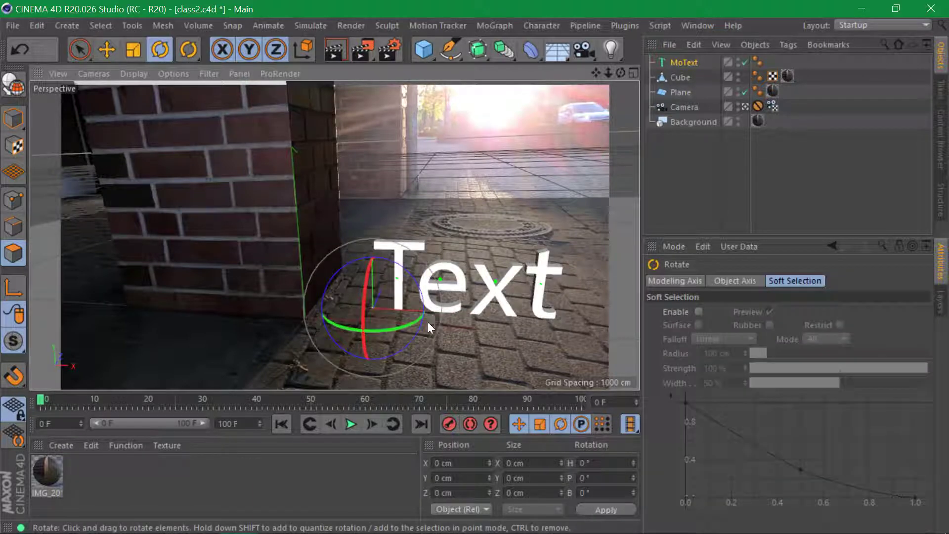
left_click_drag(395, 327, 422, 331)
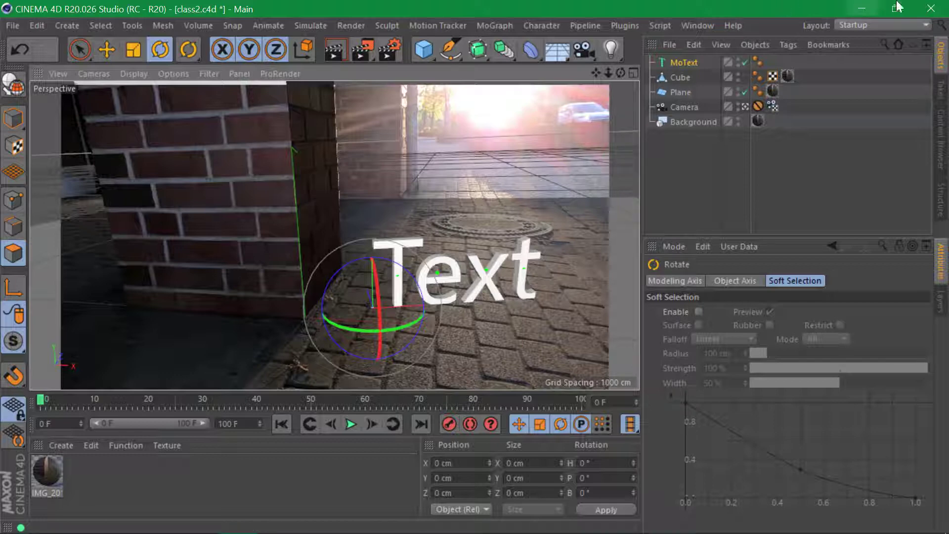
Switch to File Explorer and open the panorama PANO_20190422_194717.jpg from the 02_calibrator folder in the photo viewer
left_click(861, 8)
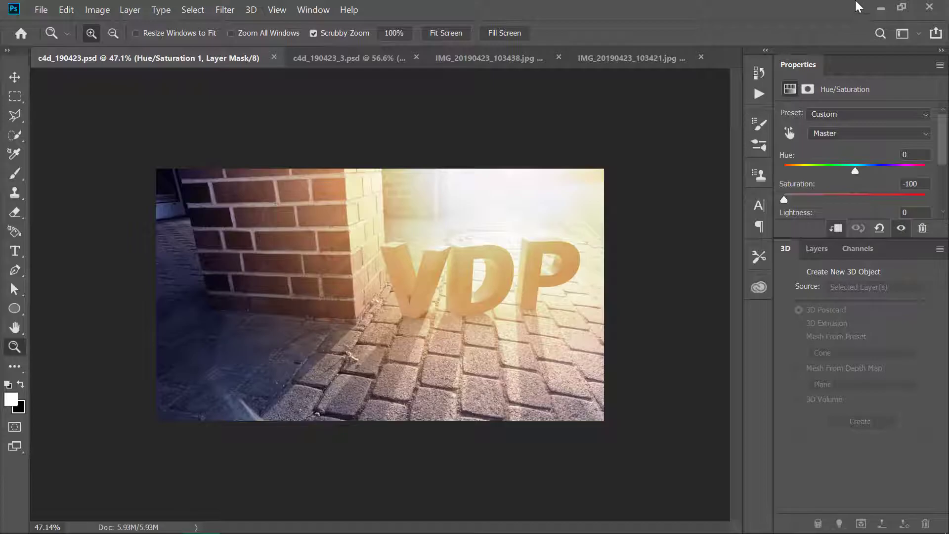
left_click(881, 8)
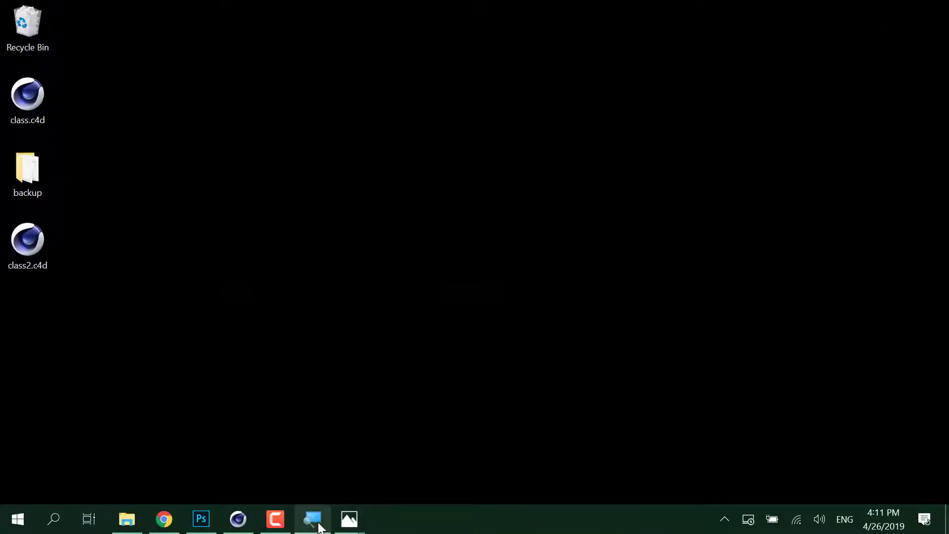
left_click(136, 529)
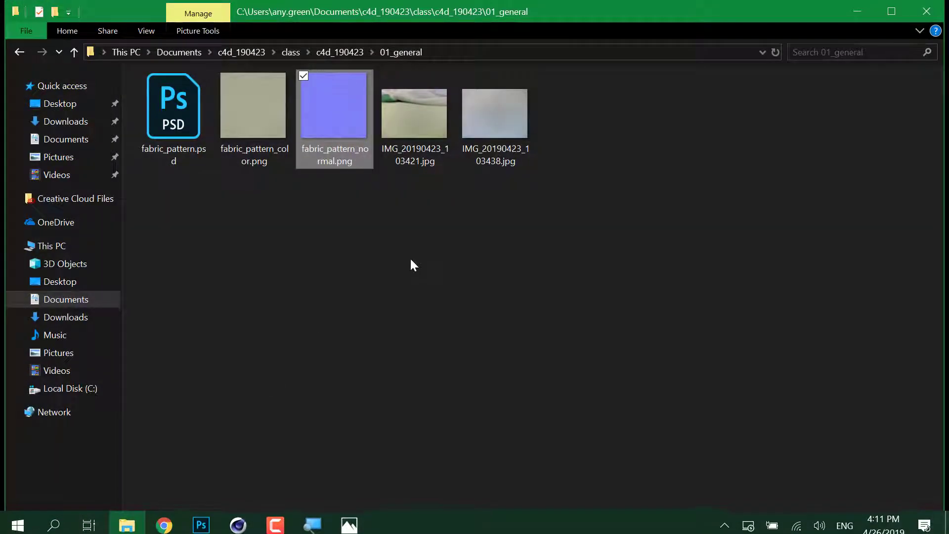
left_click(332, 52)
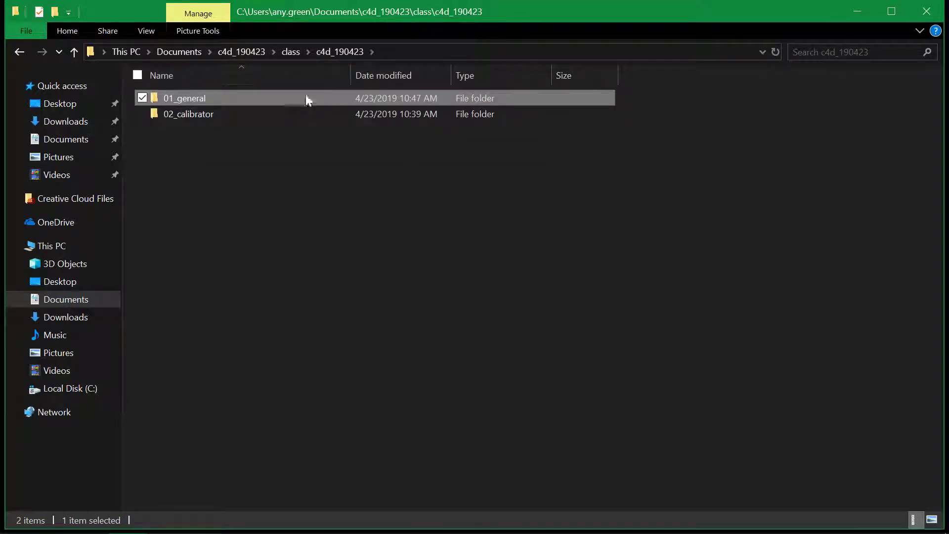
double_click(297, 113)
double_click(263, 114)
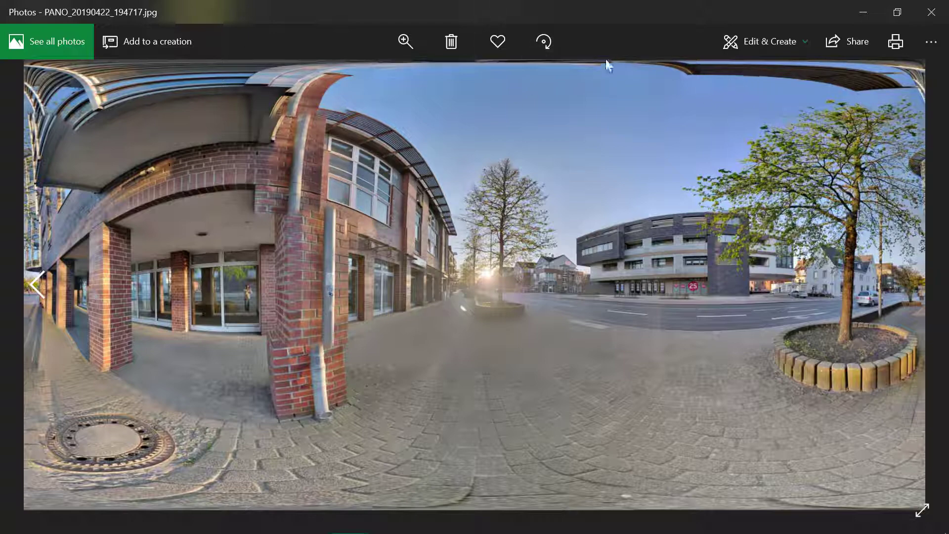
Examine the panorama photo up close, checking the buildings across the road and the brick pillar with its drainpipe
left_click(406, 46)
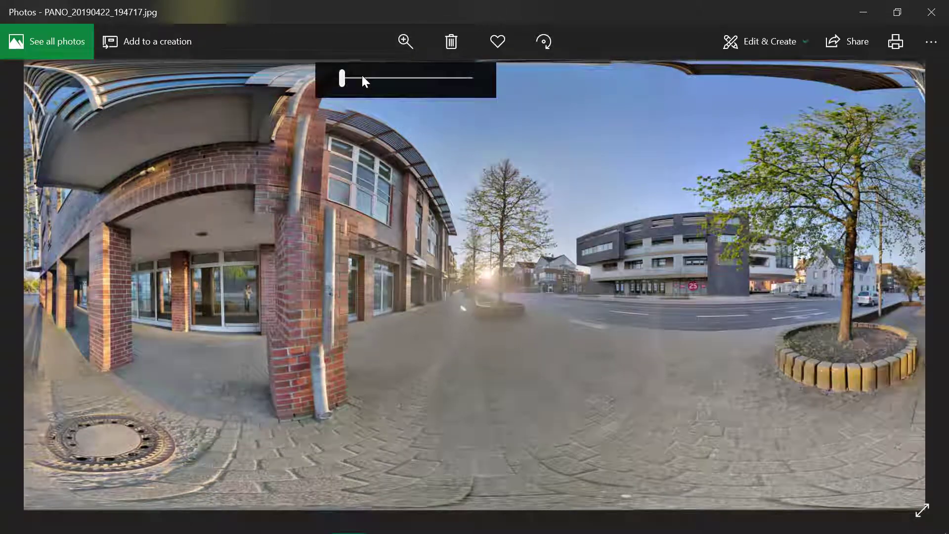
left_click_drag(361, 74, 378, 75)
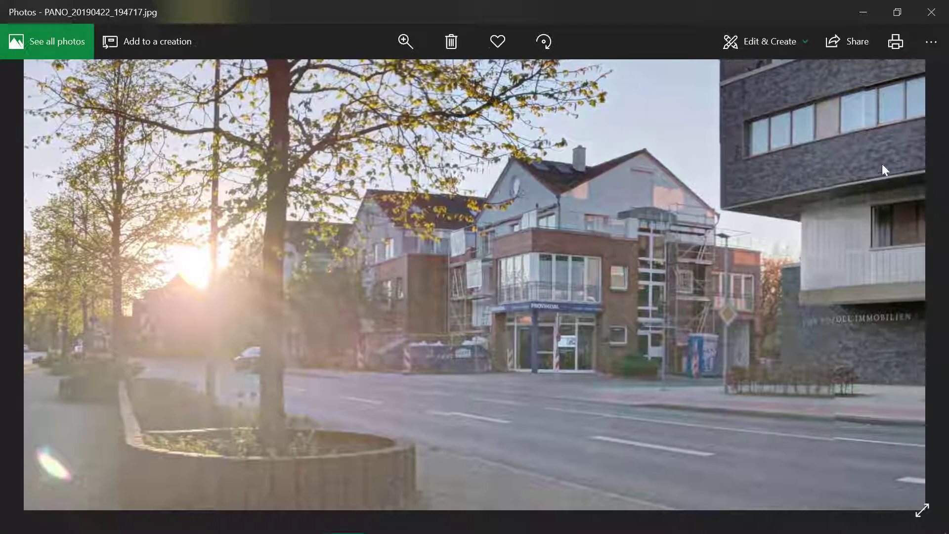
left_click_drag(881, 170, 511, 307)
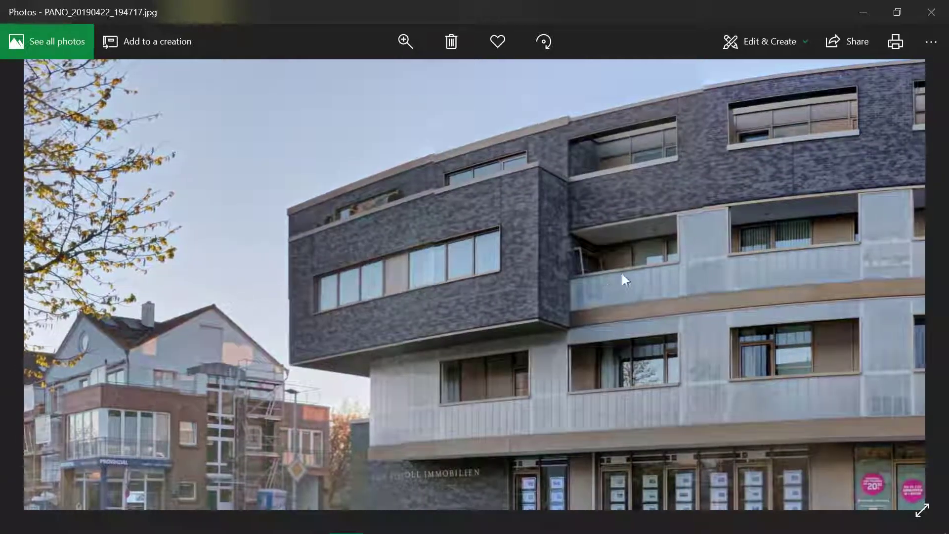
left_click_drag(622, 274, 442, 271)
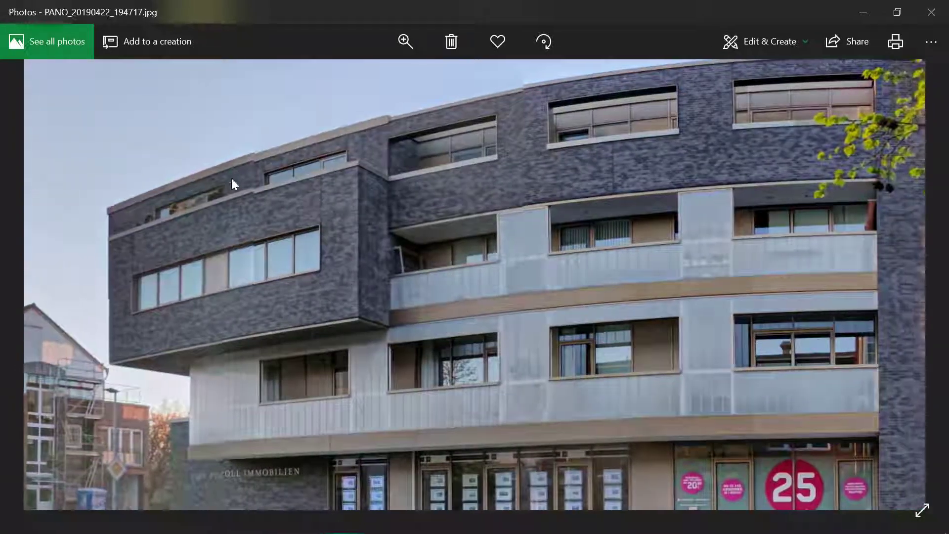
left_click_drag(527, 168, 361, 198)
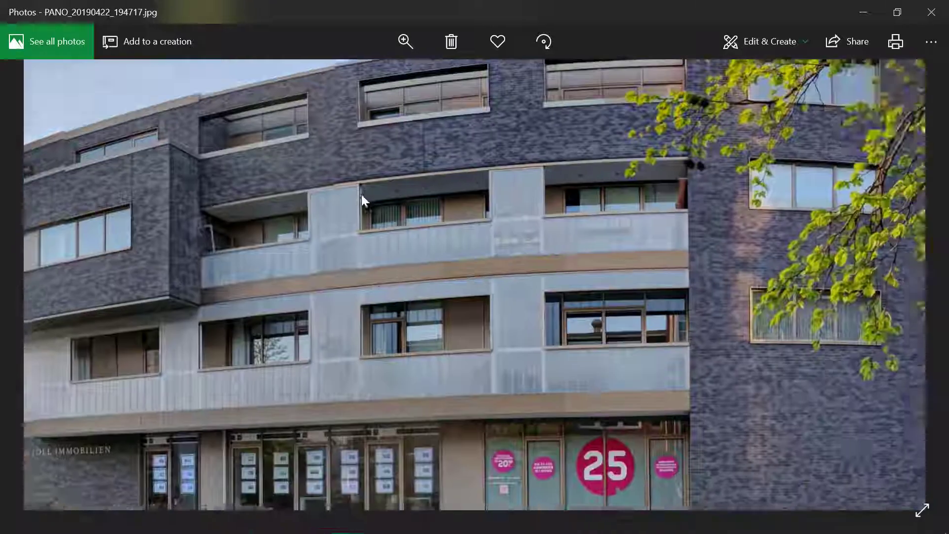
left_click_drag(598, 198, 943, 198)
left_click_drag(149, 257, 522, 267)
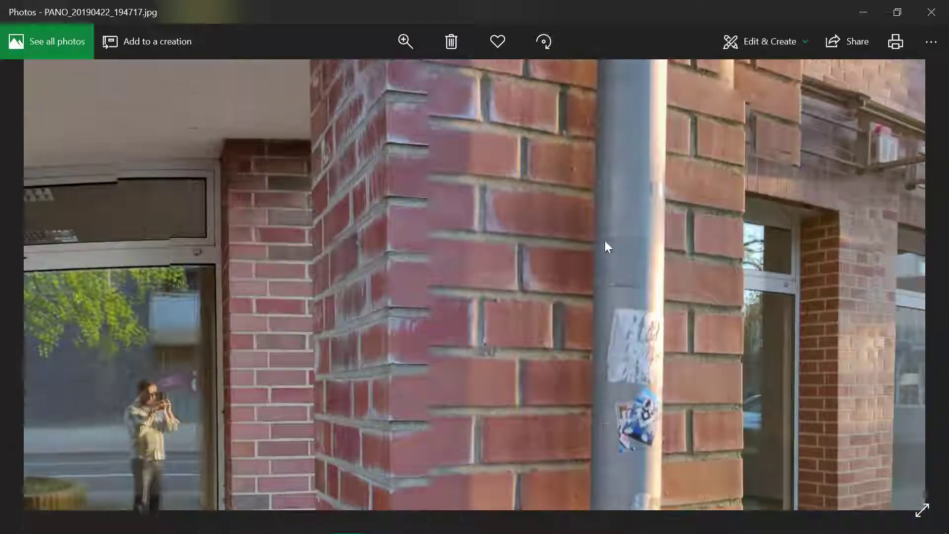
left_click_drag(604, 240, 581, 390)
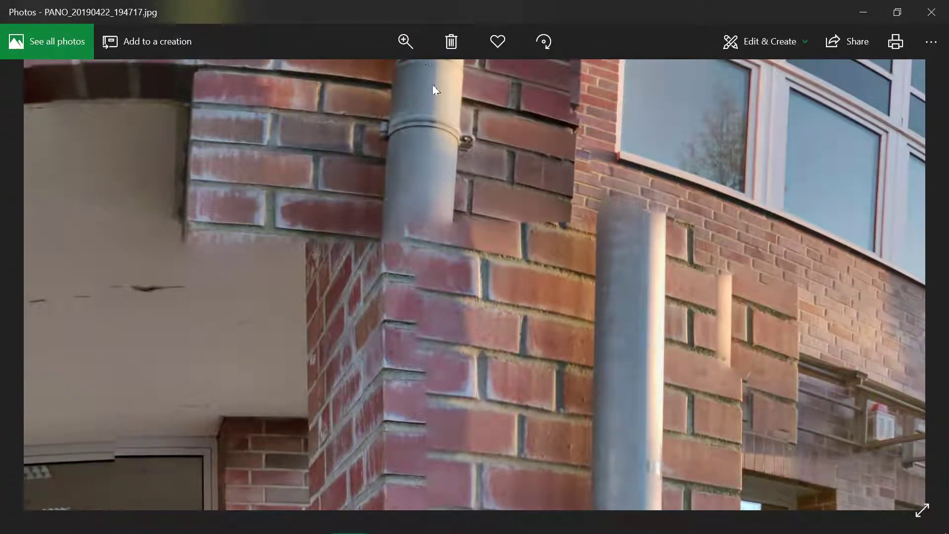
left_click(408, 37)
left_click_drag(389, 77, 341, 79)
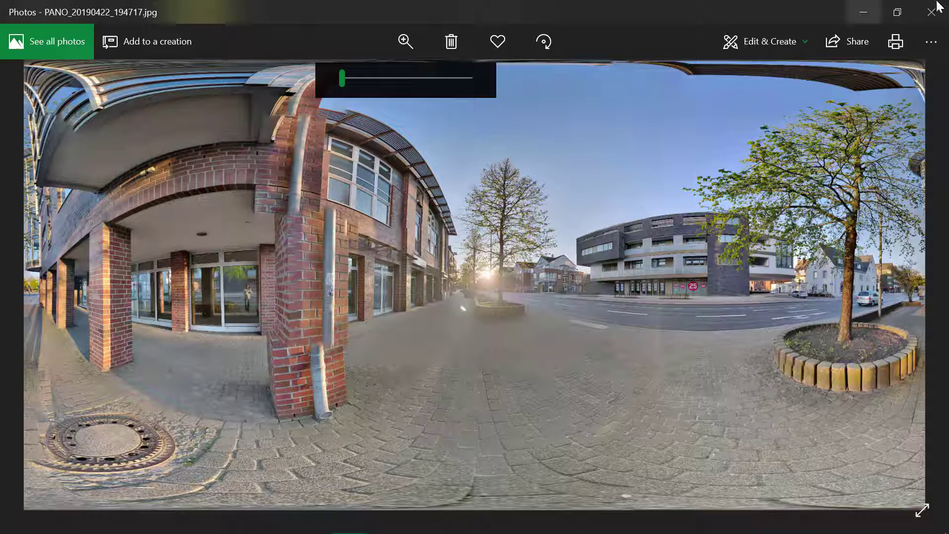
left_click(865, 12)
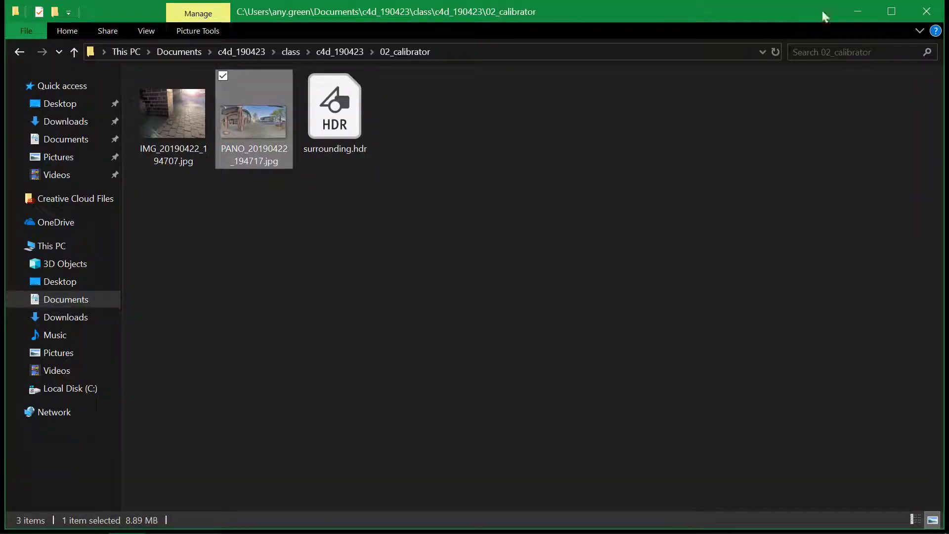
left_click(855, 11)
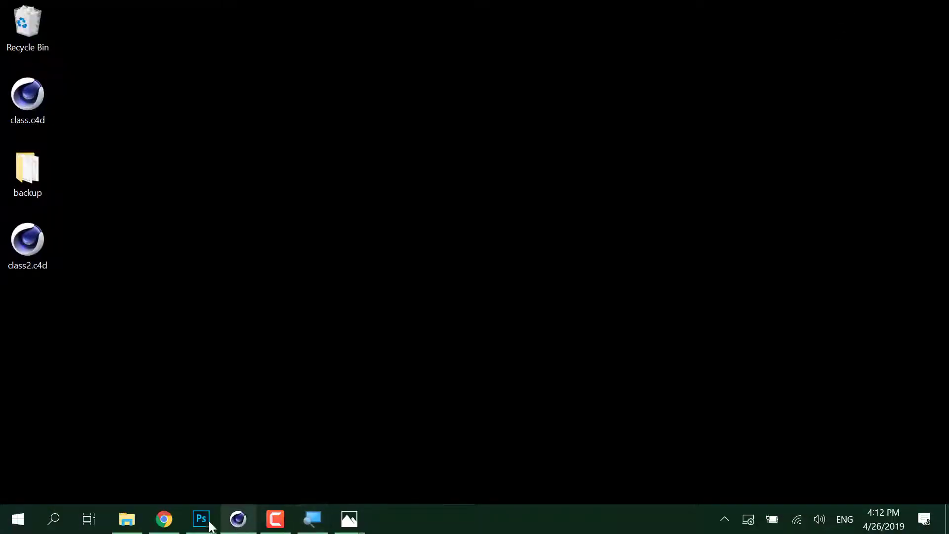
Switch back to Cinema 4D and create a new material with Color and Reflectance off and only Luminance enabled
left_click(238, 519)
double_click(111, 473)
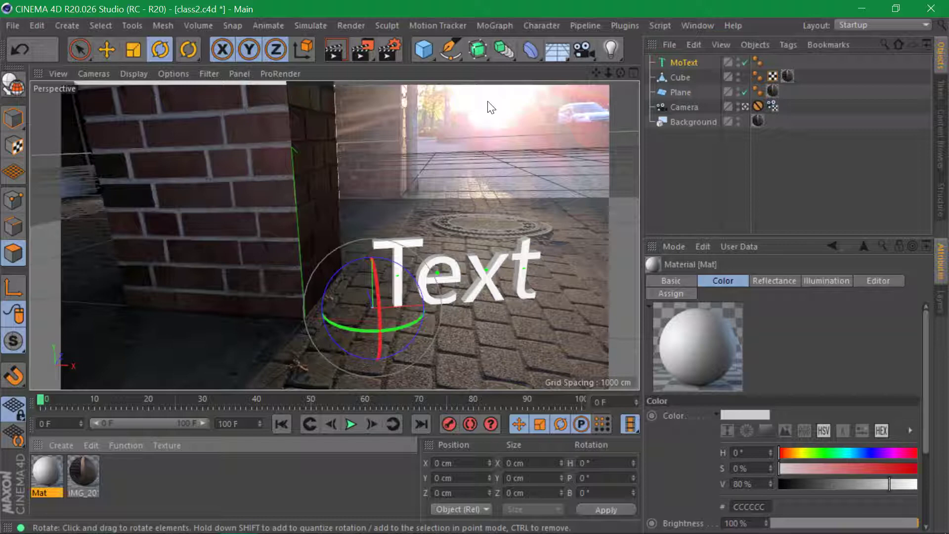
double_click(47, 469)
left_click(299, 231)
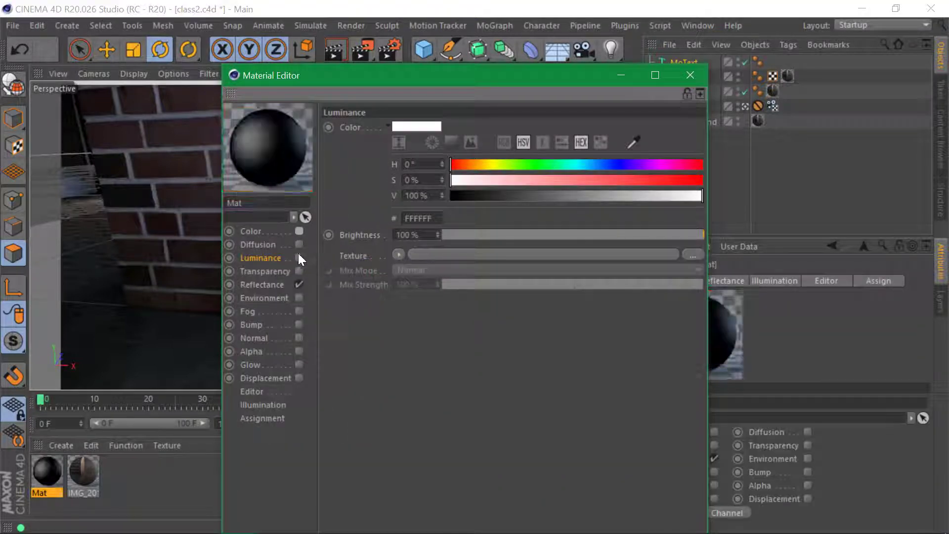
left_click(299, 258)
left_click(298, 284)
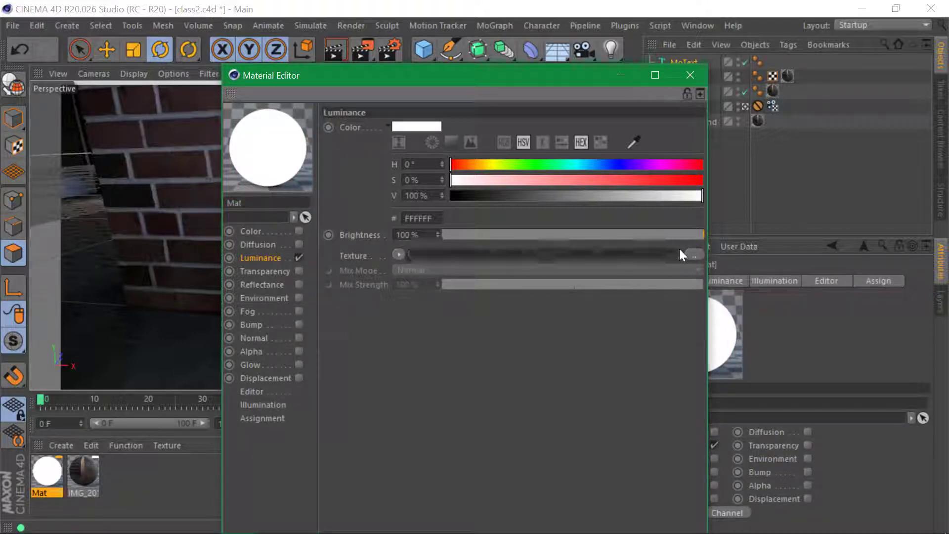
Load PANO_20190422_194717.jpg from 02_calibrator as the material's luminance texture, without copying the image to the project folder
left_click(692, 254)
left_click(451, 122)
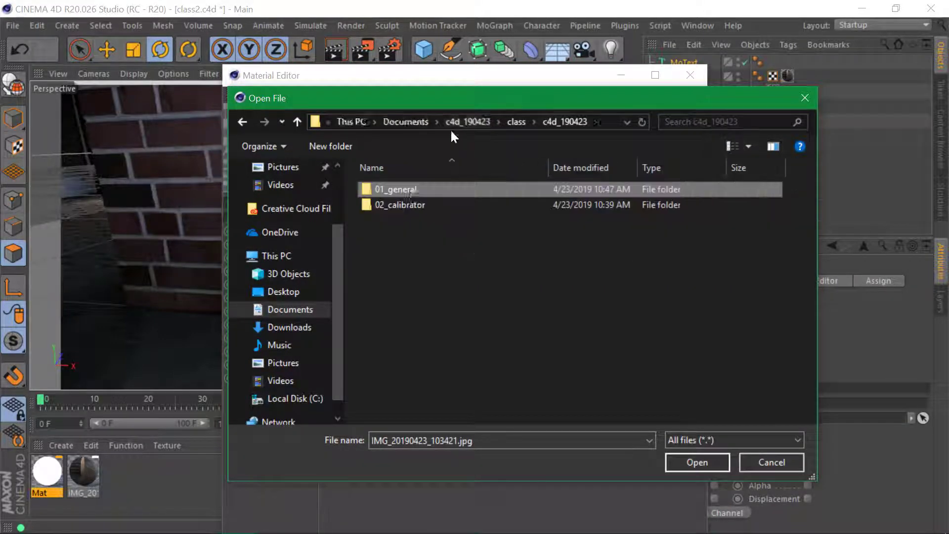
double_click(406, 200)
left_click(490, 213)
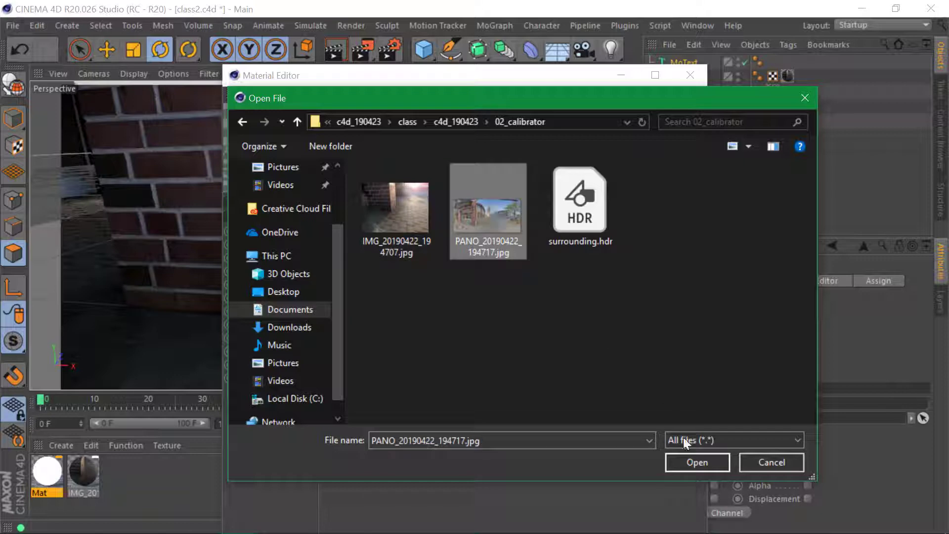
left_click(690, 460)
left_click(564, 324)
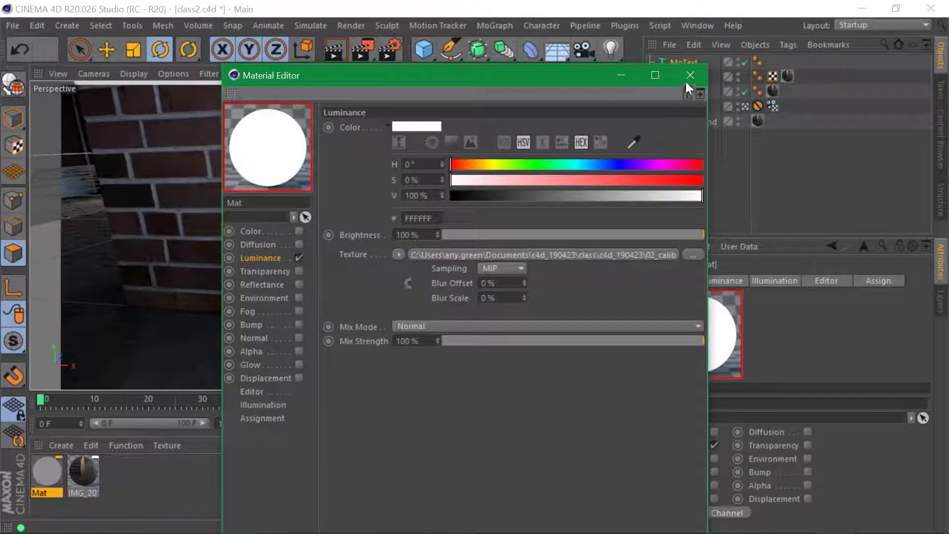
left_click(689, 77)
Add a Sky object and apply the panorama material Mat to it
left_click_drag(562, 54, 634, 102)
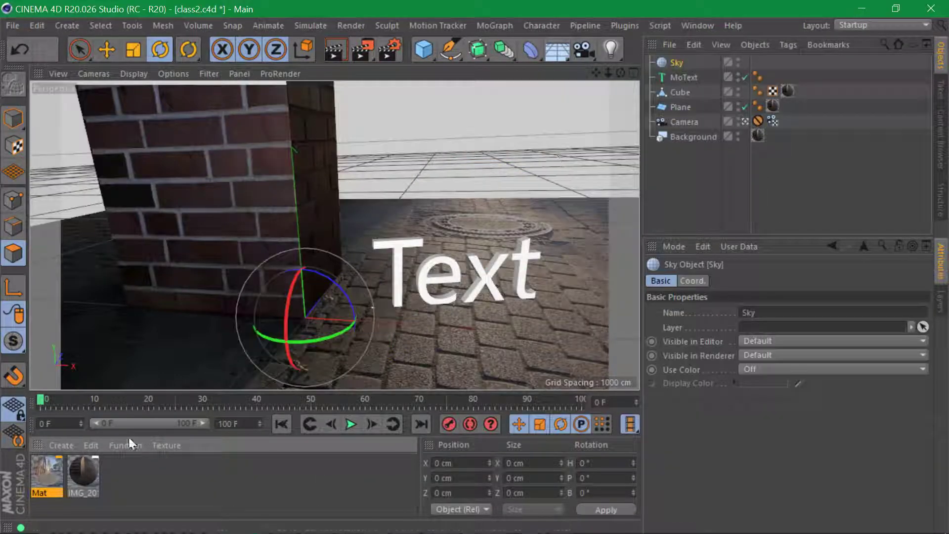
left_click_drag(656, 51, 677, 65)
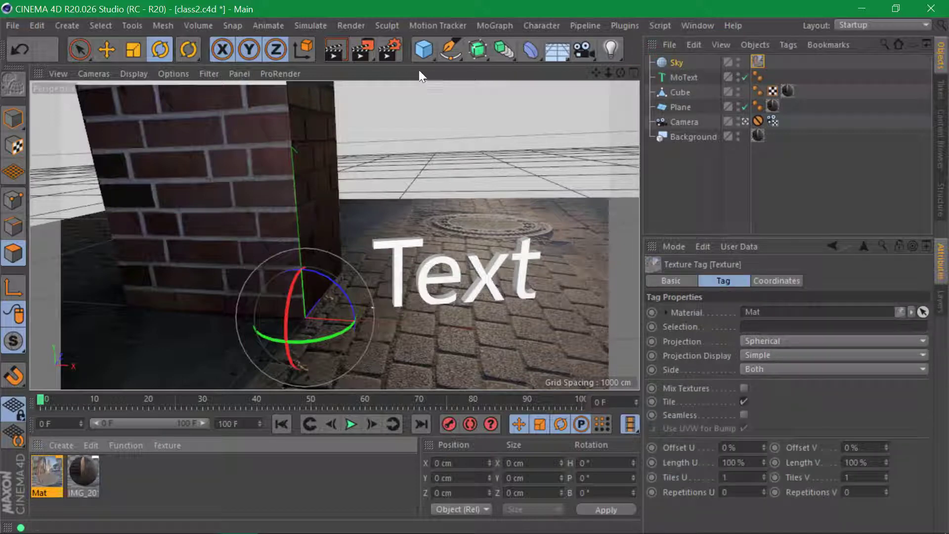
Add a sphere and move it onto the pavement between the brick pillar and the text
left_click_drag(428, 52, 722, 96)
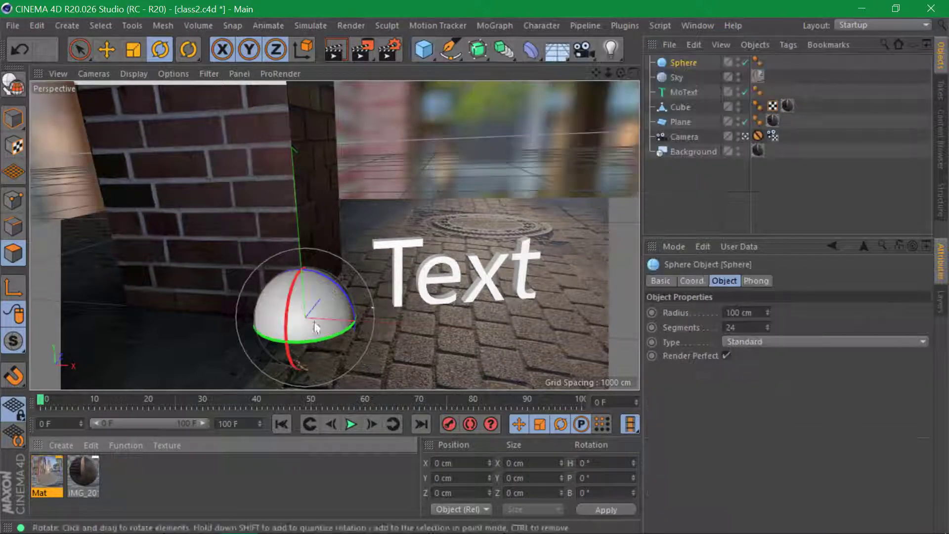
key("e")
left_click_drag(317, 346, 379, 277)
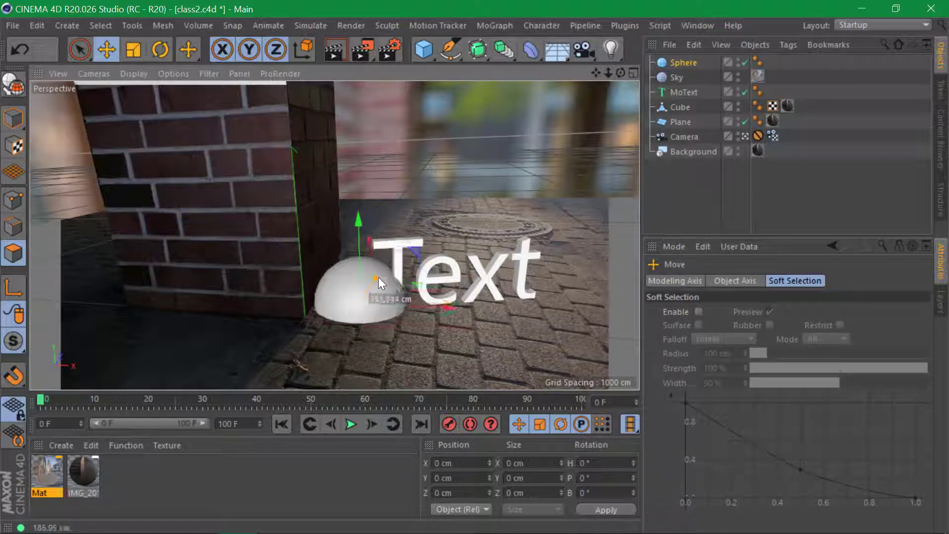
Create a mirror material with Color off and a single GGX layer replacing the default specular, and apply it to the sphere
double_click(159, 473)
double_click(43, 464)
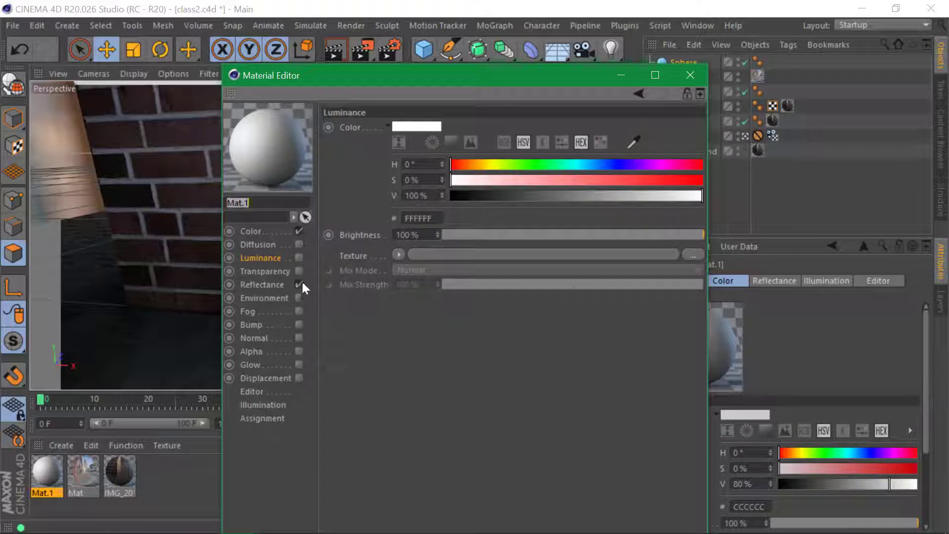
left_click(299, 230)
left_click(262, 284)
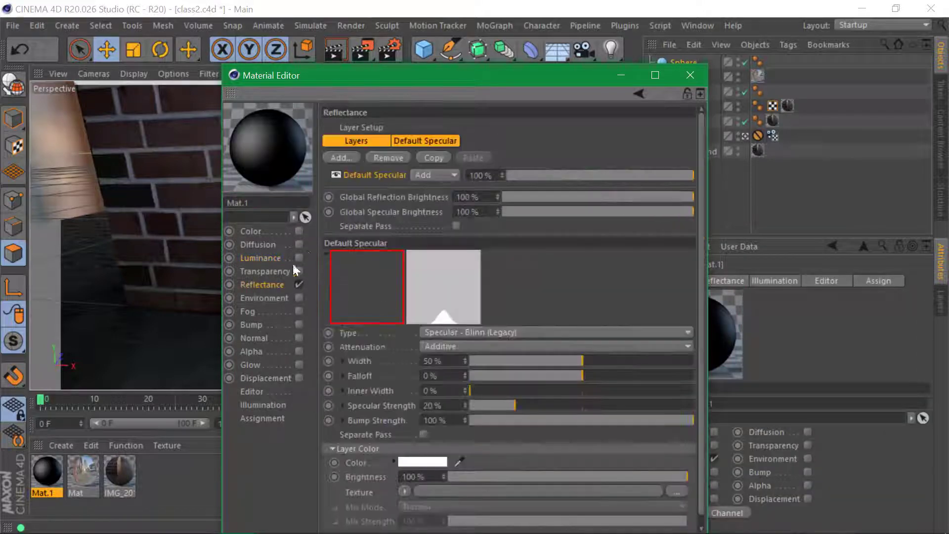
left_click(380, 158)
left_click(343, 155)
left_click(378, 174)
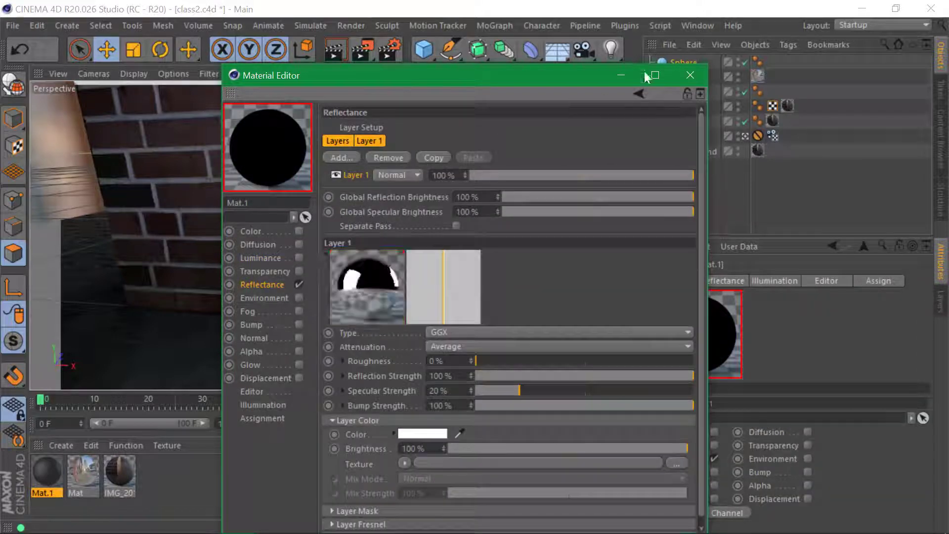
left_click(690, 75)
left_click_drag(36, 490, 684, 63)
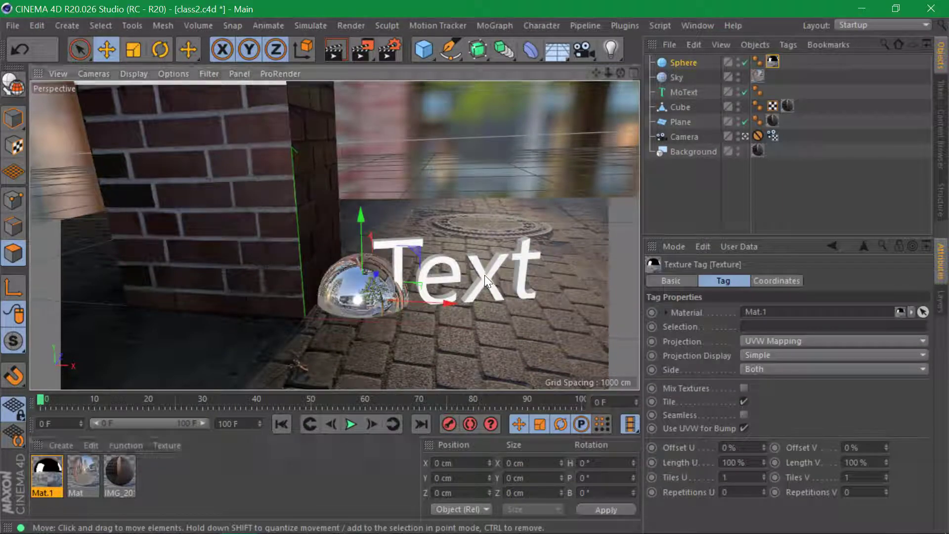
Move the MoText across the pavement away from the mirror sphere, and render the current view
left_click(682, 93)
left_click_drag(498, 260, 499, 298)
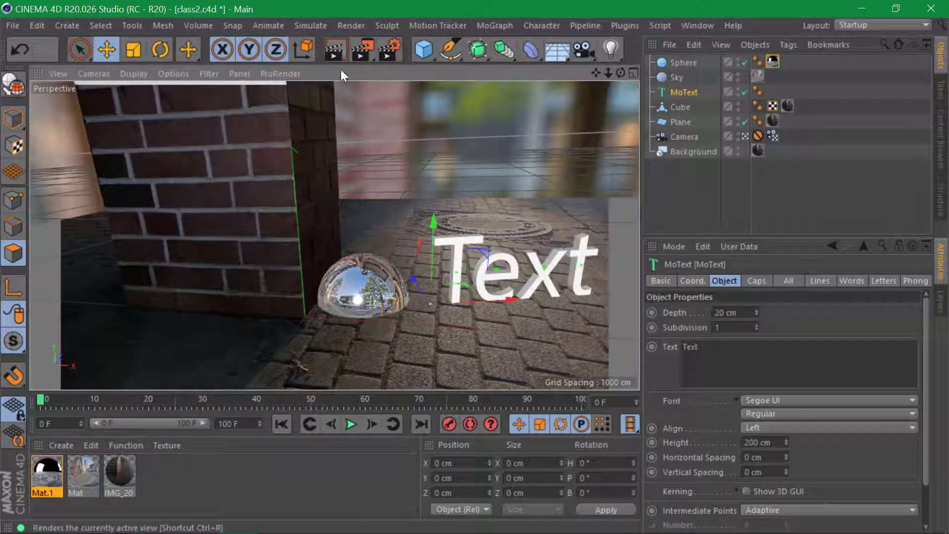
left_click(340, 52)
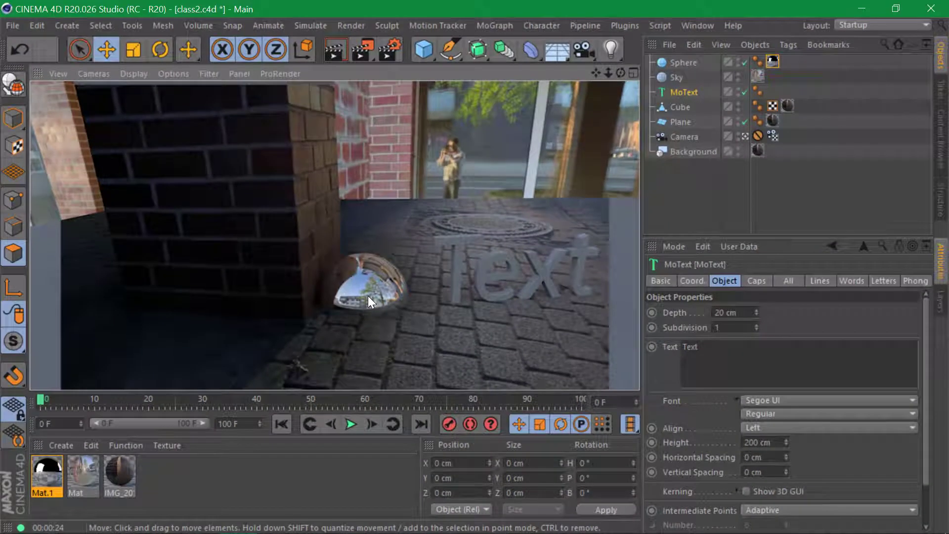
Bring up the panorama photo to compare its light with the render, and return to the Cinema 4D scene
key("alt+Tab")
key("alt+Tab")
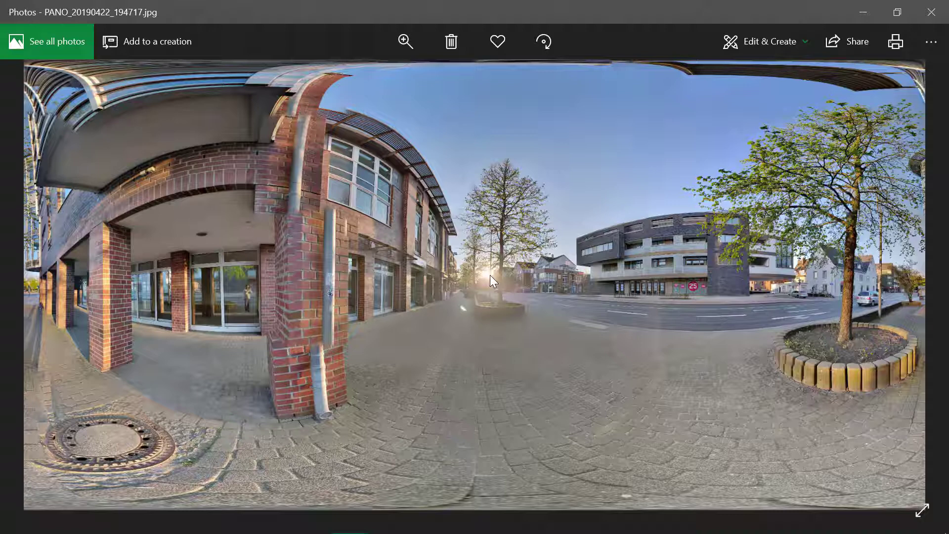
left_click(864, 12)
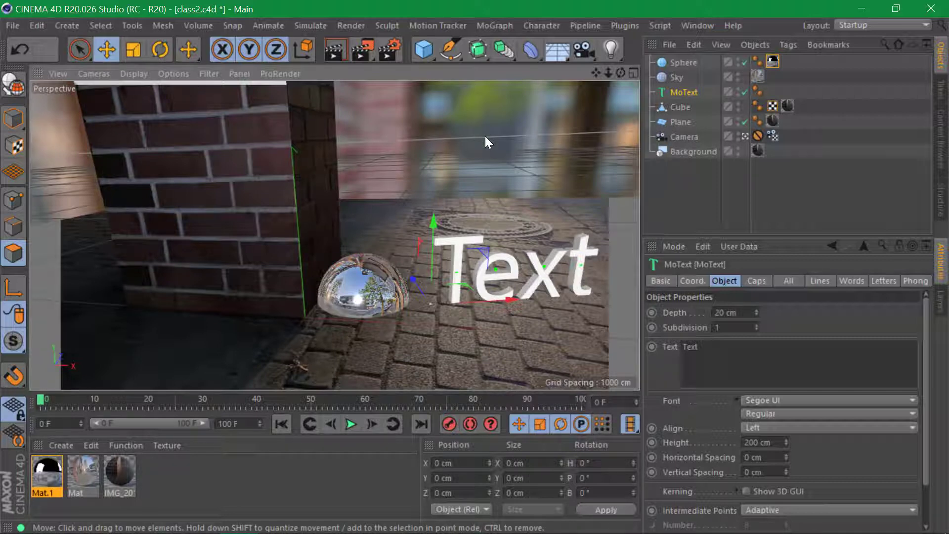
Replace the sky material's luminance texture with surrounding.hdr, without copying the image to the project location
left_click(82, 470)
double_click(82, 470)
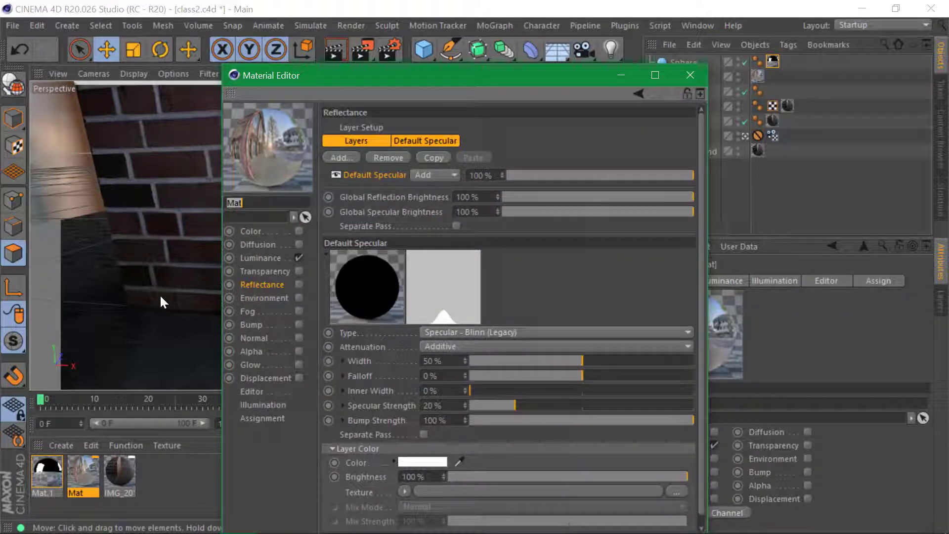
left_click(260, 258)
left_click(695, 256)
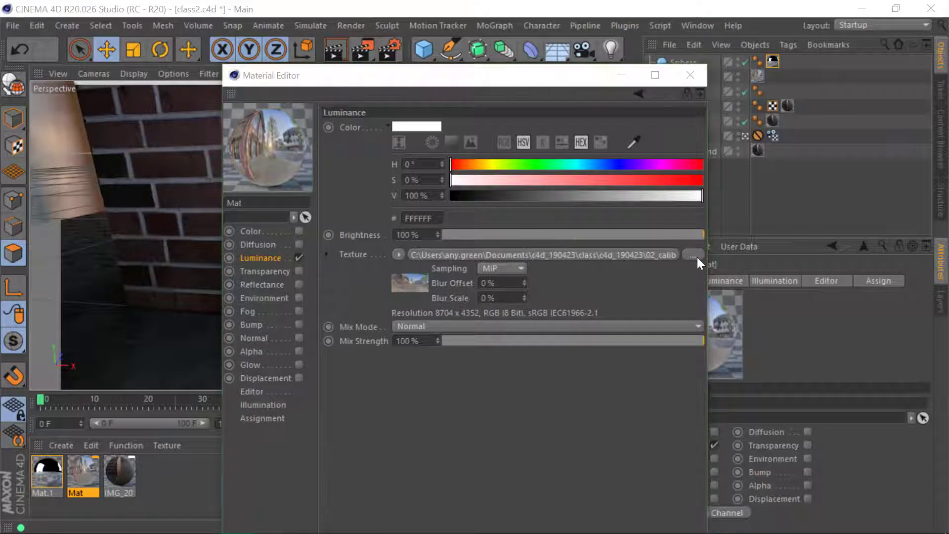
left_click(571, 247)
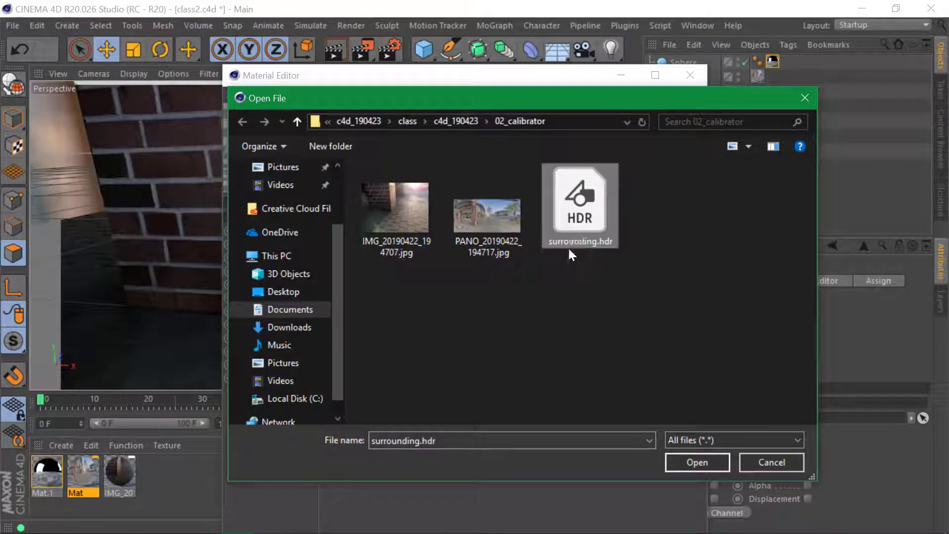
left_click(701, 462)
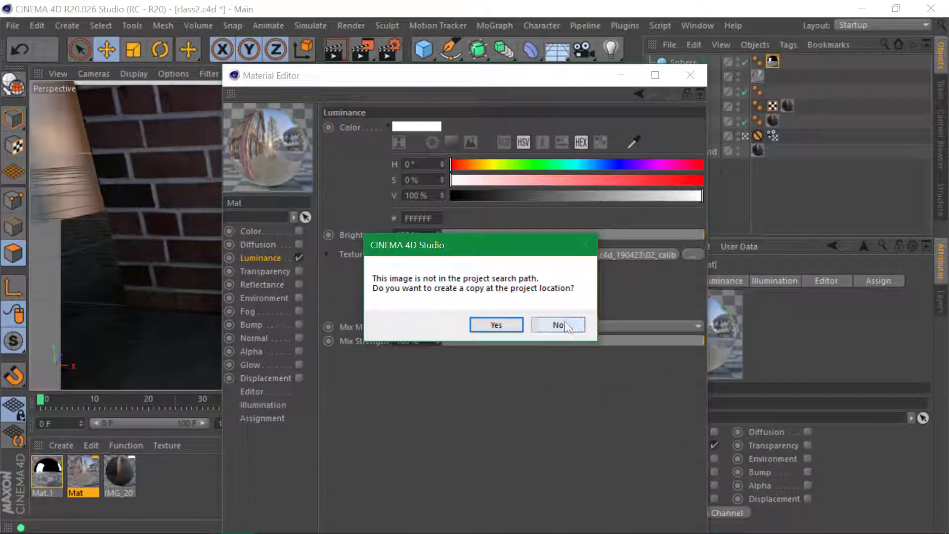
left_click(559, 325)
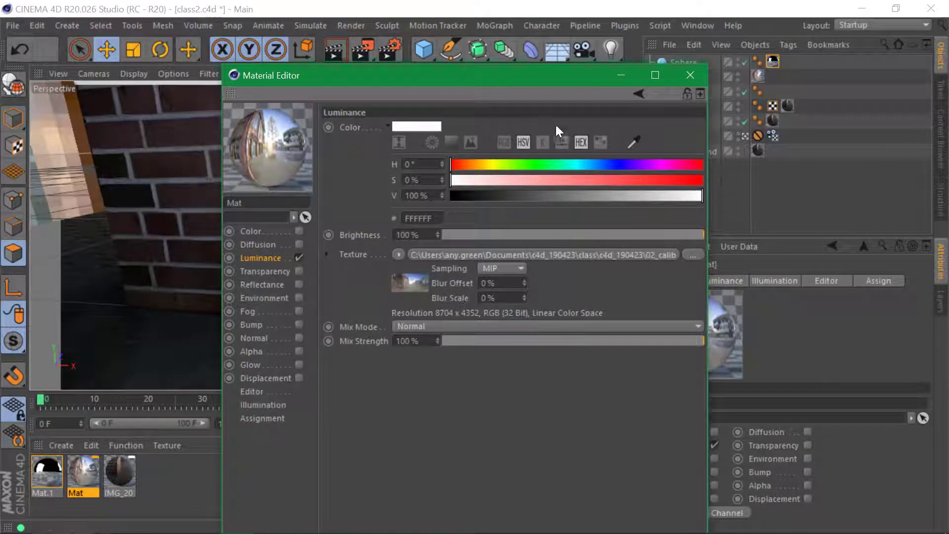
left_click(687, 76)
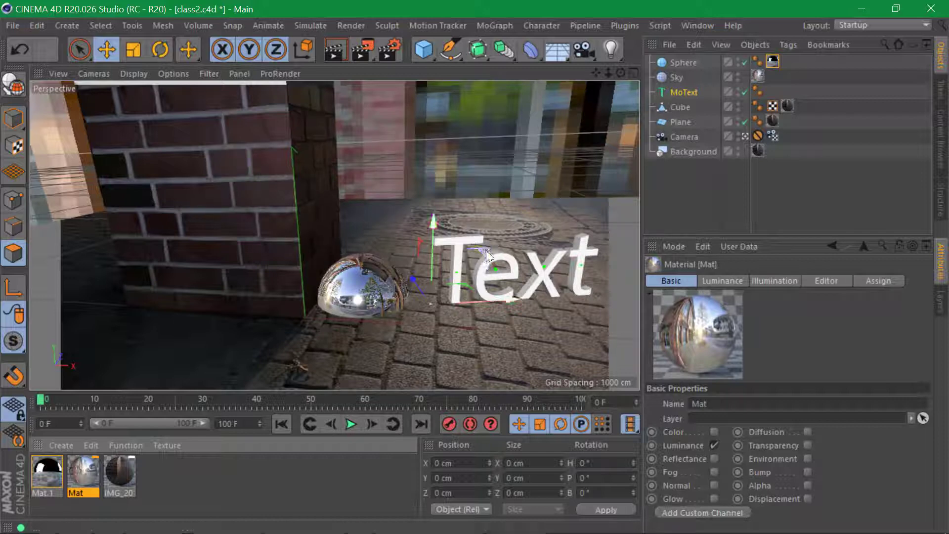
double_click(89, 466)
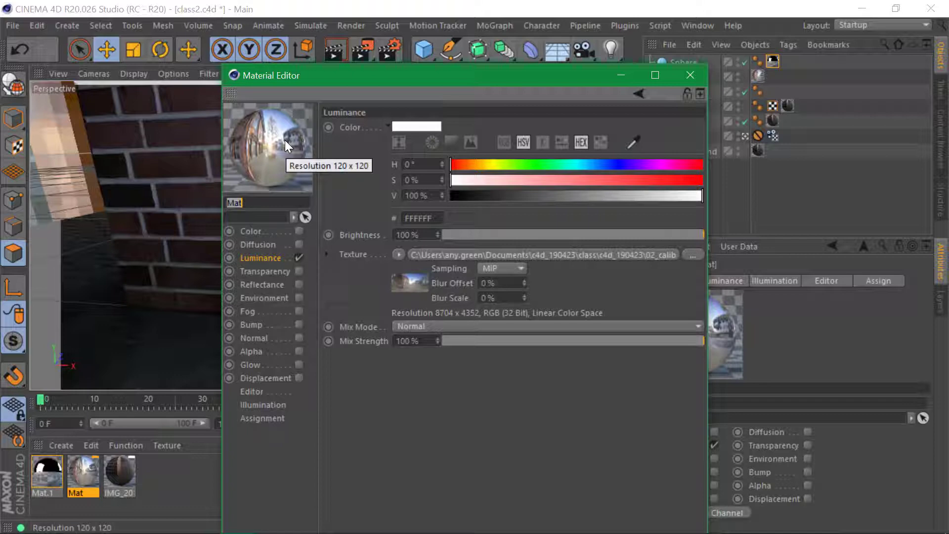
left_click(622, 75)
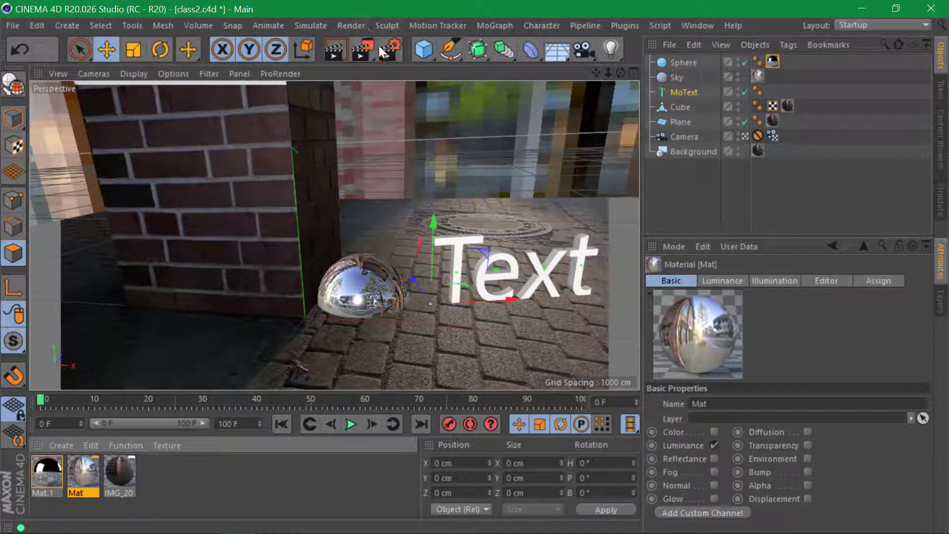
Add a Compositing tag to the Sky and turn off Seen by Camera
right_click(682, 77)
mouse_move(744, 19)
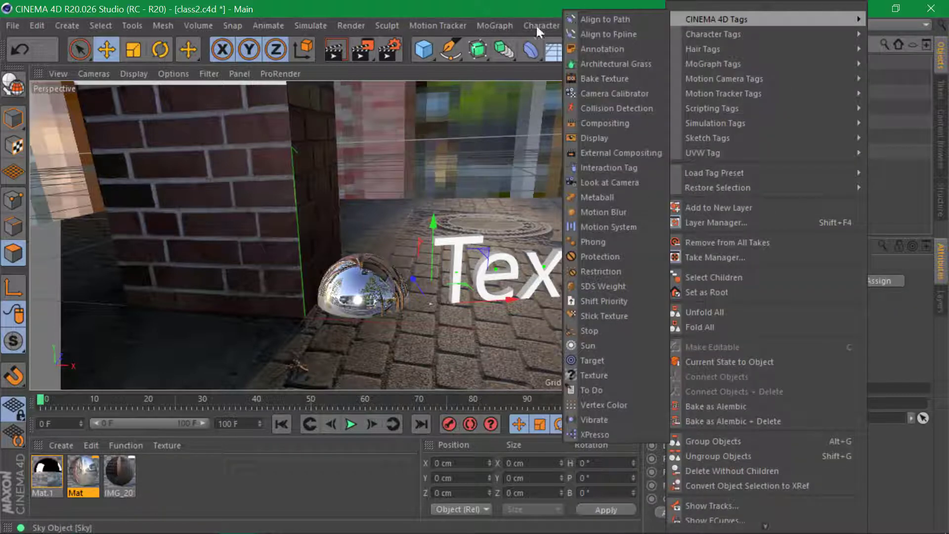
left_click(603, 123)
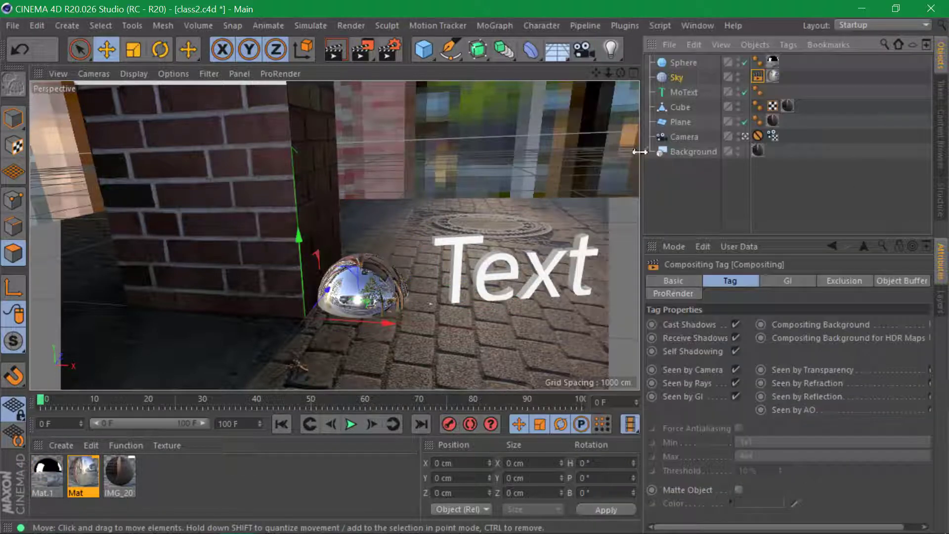
left_click(737, 366)
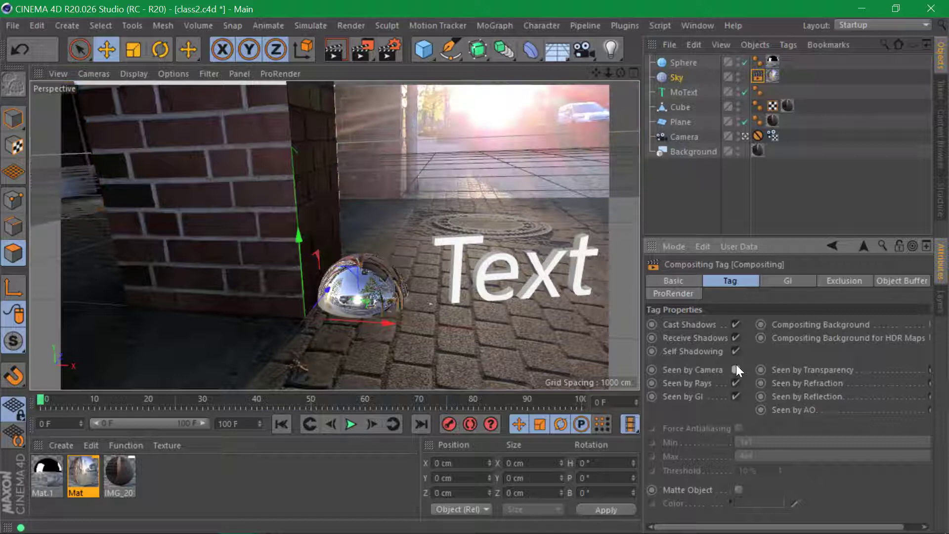
Add a Compositing tag with Compositing Background enabled to the Plane, and copy the tag to the Cube
right_click(686, 123)
mouse_move(777, 124)
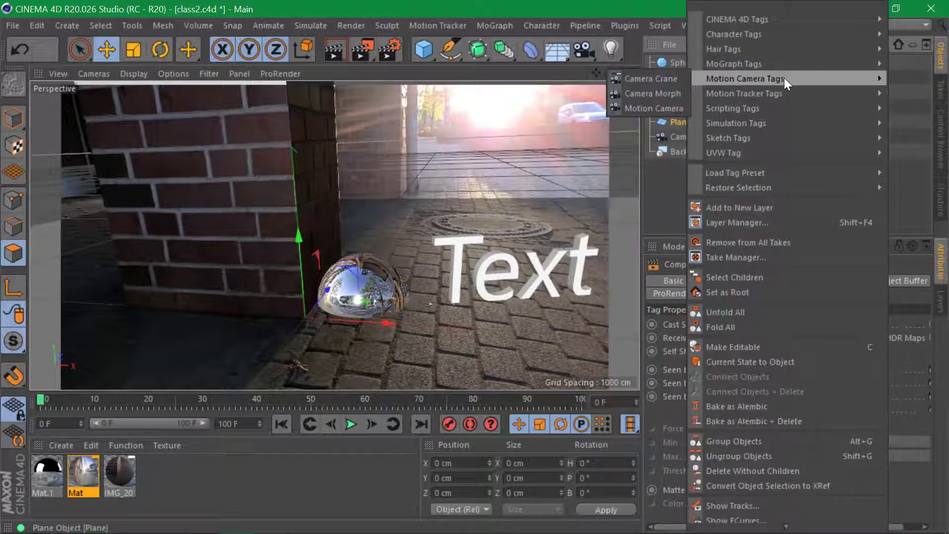
mouse_move(762, 19)
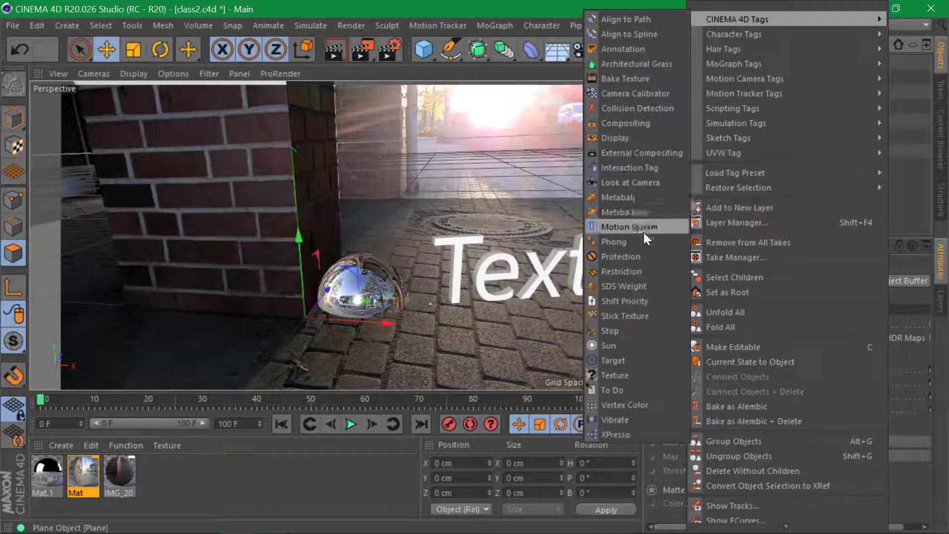
left_click(652, 124)
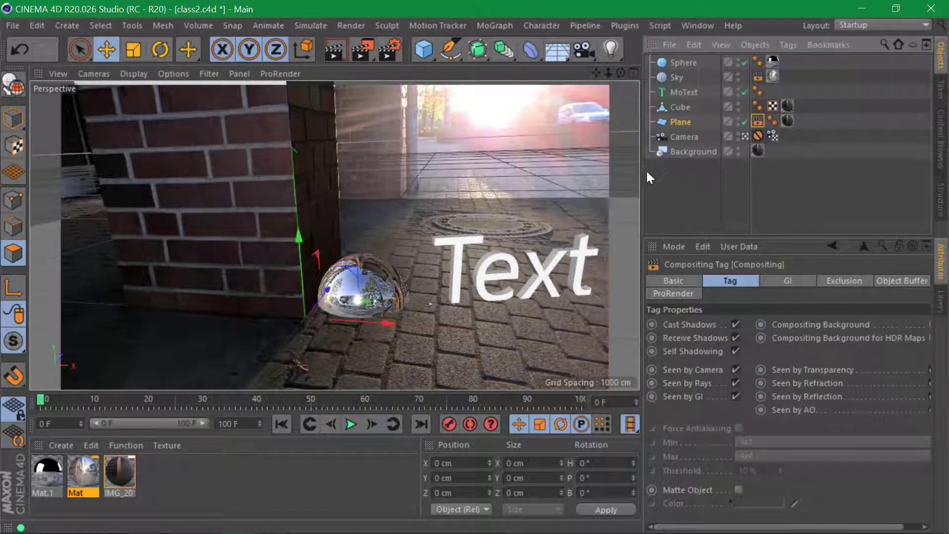
left_click_drag(644, 174, 580, 178)
left_click(870, 312)
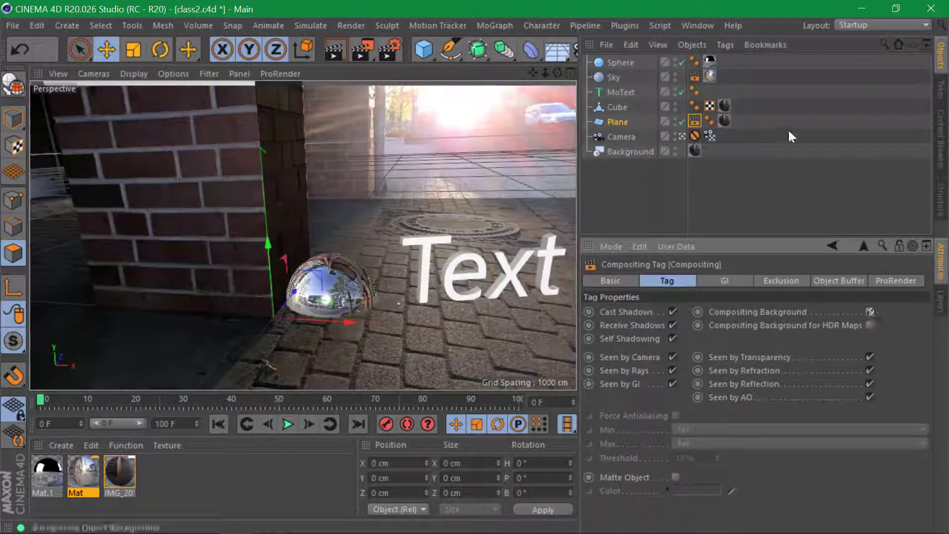
left_click_drag(697, 106, 694, 105, "ctrl")
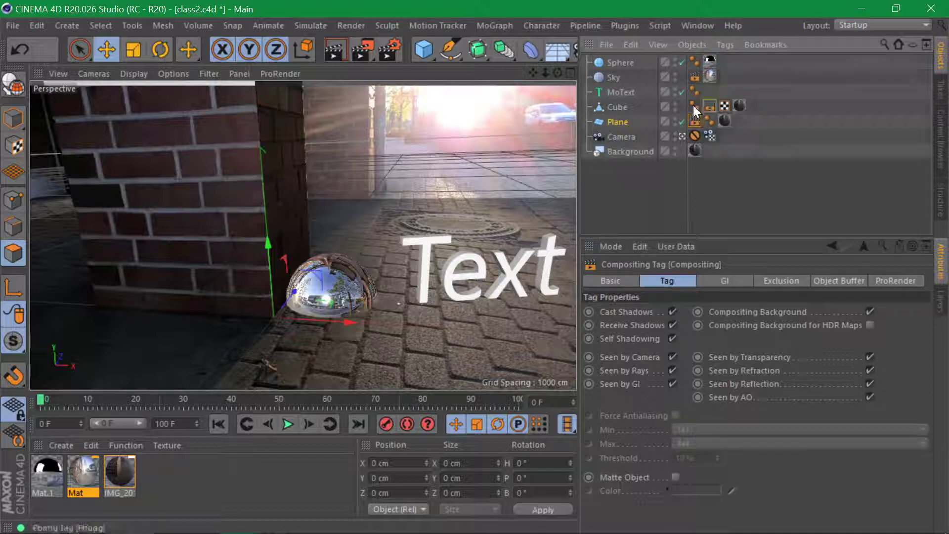
left_click(737, 105)
Render the current view to check the HDR lighting, and rotate the Sky horizontally around the scene
left_click(338, 46)
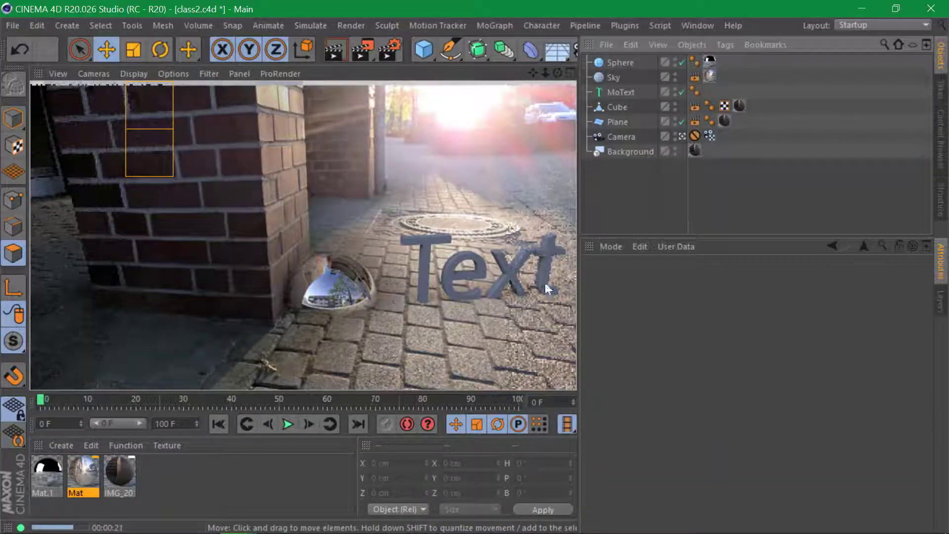
left_click(632, 213)
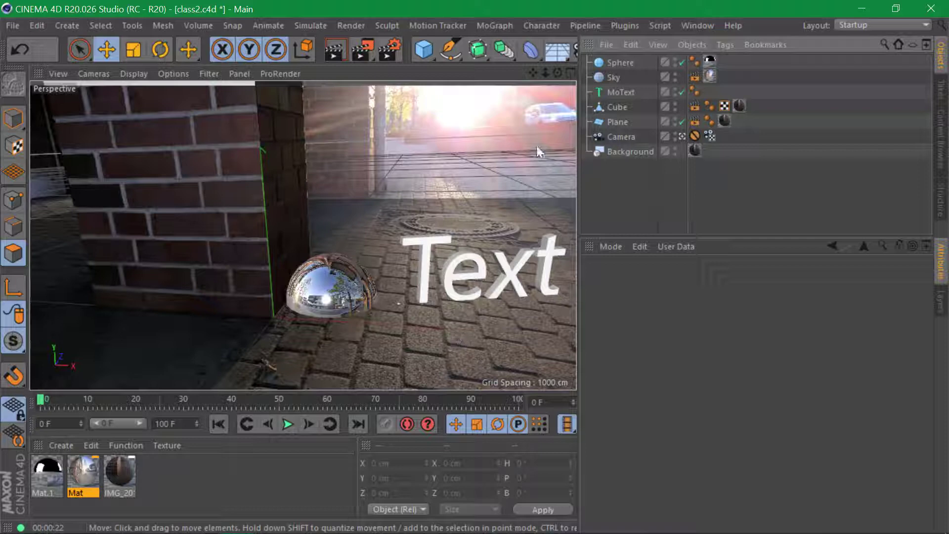
left_click(615, 78)
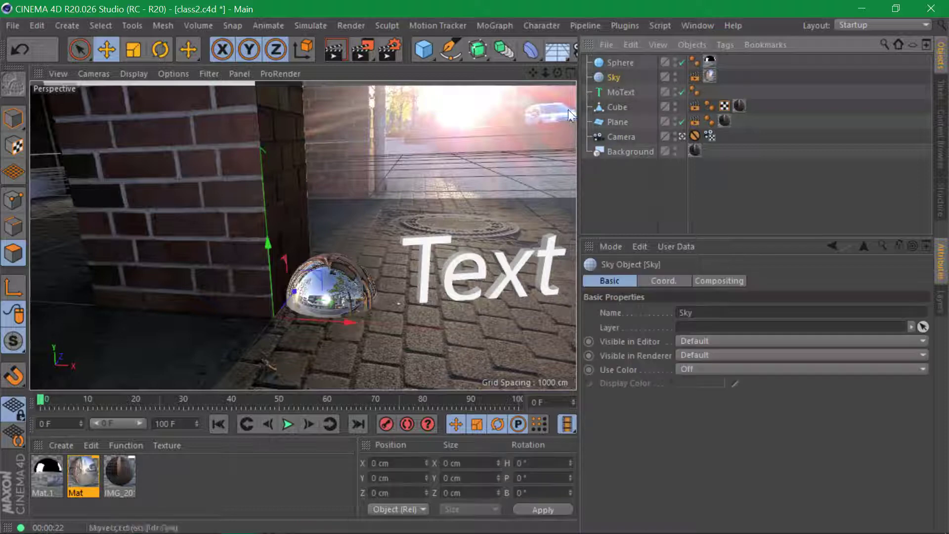
left_click(160, 49)
left_click_drag(294, 333, 154, 351)
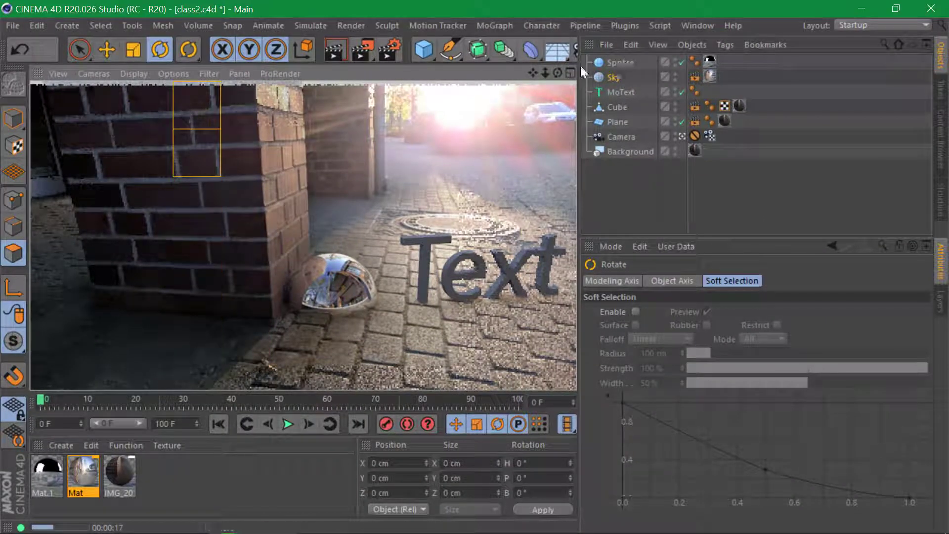
Add an infinite light to the scene and set its shadow type to Area
left_click_drag(576, 69, 667, 69)
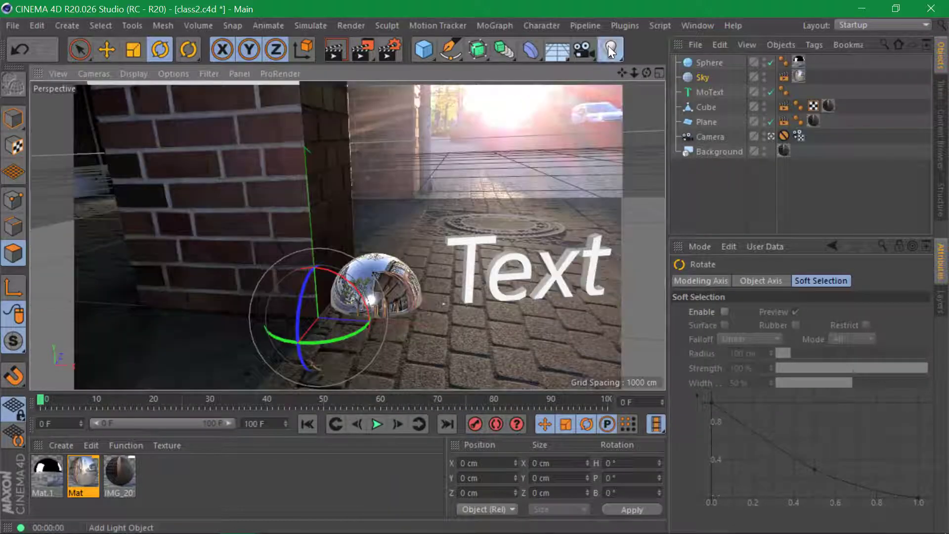
left_click(609, 48)
left_click(755, 124)
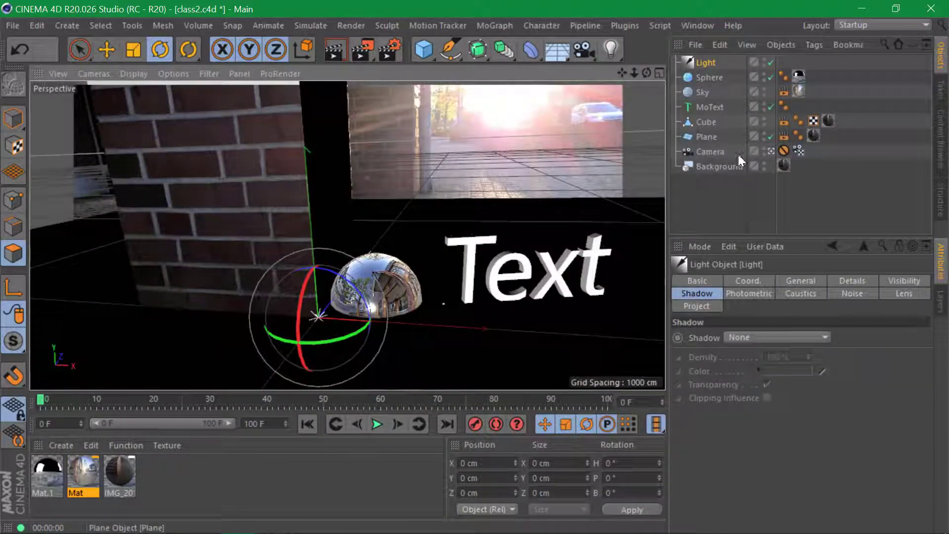
left_click(793, 281)
left_click(796, 501)
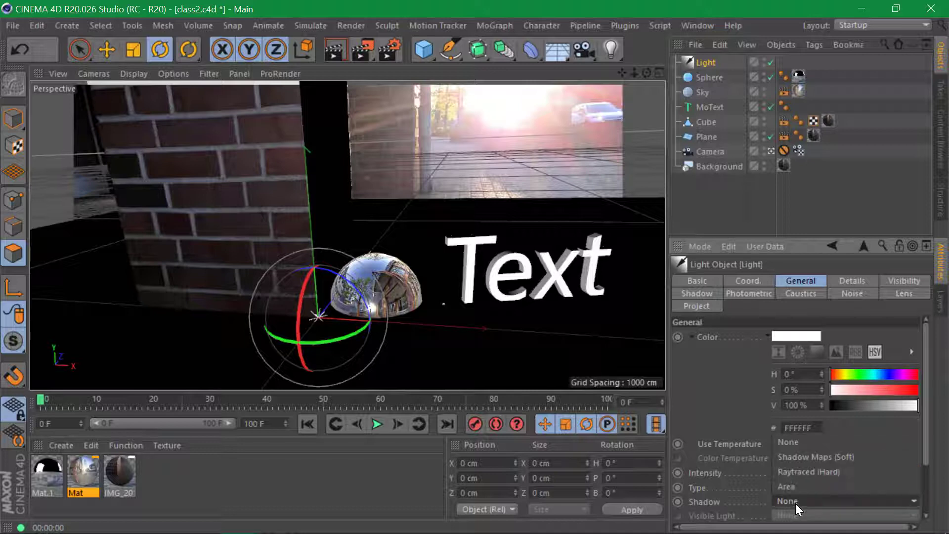
left_click(808, 489)
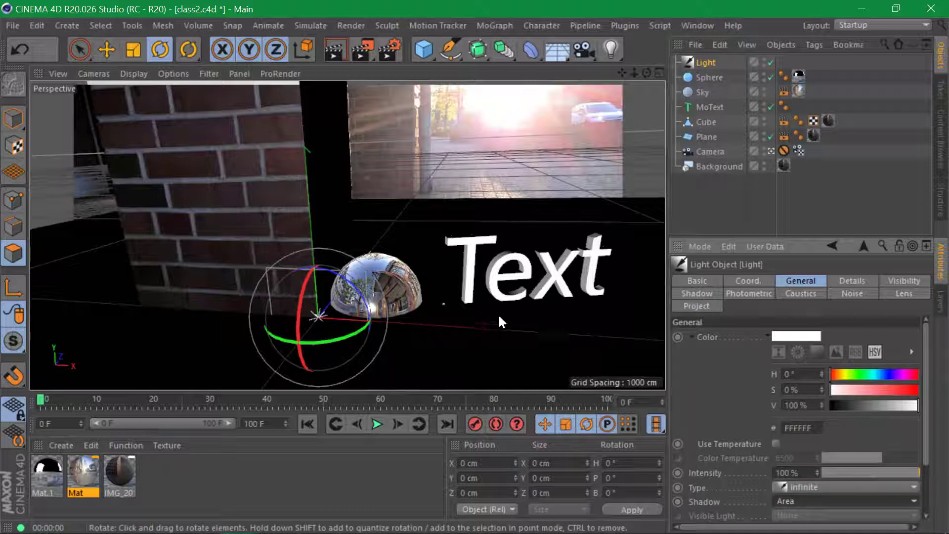
Enable viewport shadows, rotate the infinite light so the text's shadow falls toward the camera, and render the current view
key("r")
mouse_move(308, 352)
left_mouse_down()
mouse_move(247, 362)
mouse_move(316, 352)
mouse_move(246, 363)
mouse_move(269, 346)
mouse_move(322, 356)
left_mouse_up()
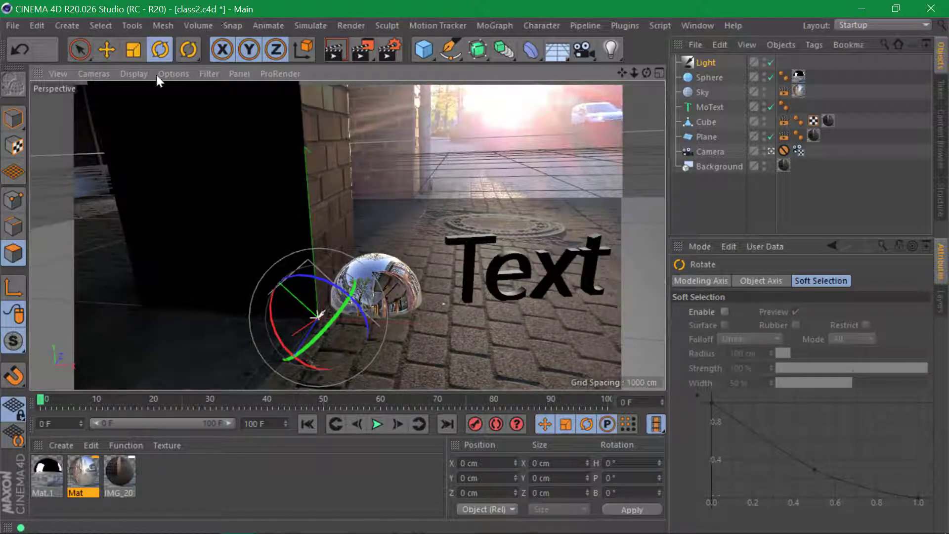
left_click(168, 74)
left_click(218, 196)
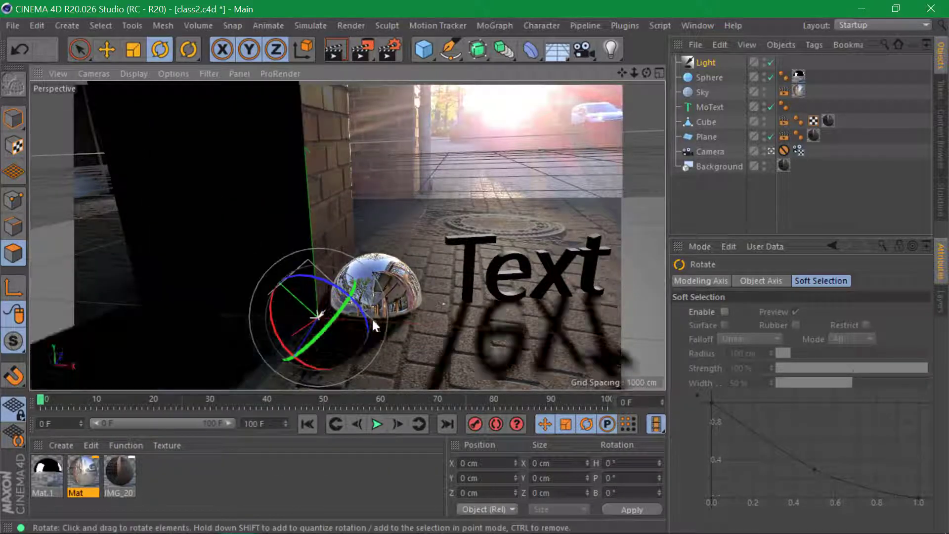
mouse_move(334, 336)
left_mouse_down()
mouse_move(354, 337)
mouse_move(342, 334)
left_mouse_up()
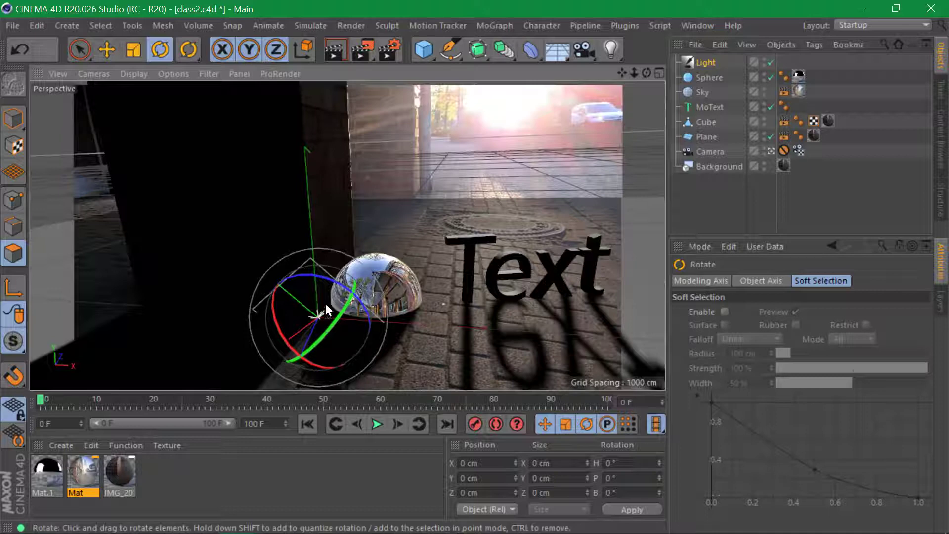
left_click(330, 48)
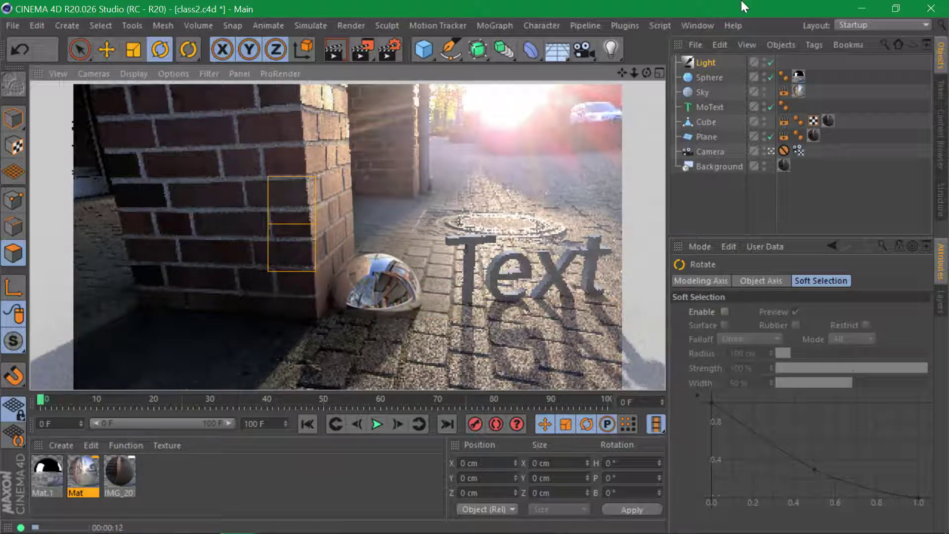
Delete the Light, Sphere, Sky and MoText objects from the scene
left_click(692, 92)
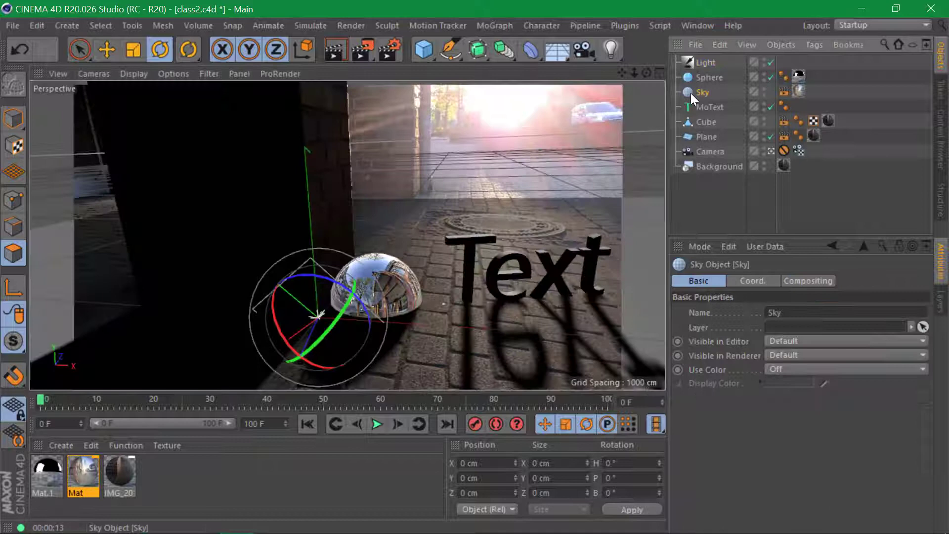
left_click(707, 63)
key("Delete")
left_click(706, 59)
key("Delete")
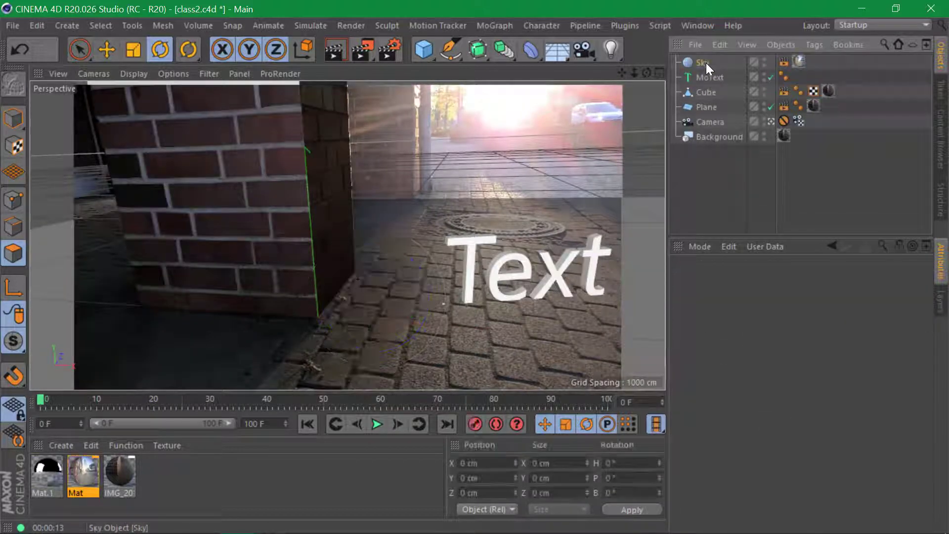
left_click(706, 63)
key("Delete")
left_click(705, 60)
key("Delete")
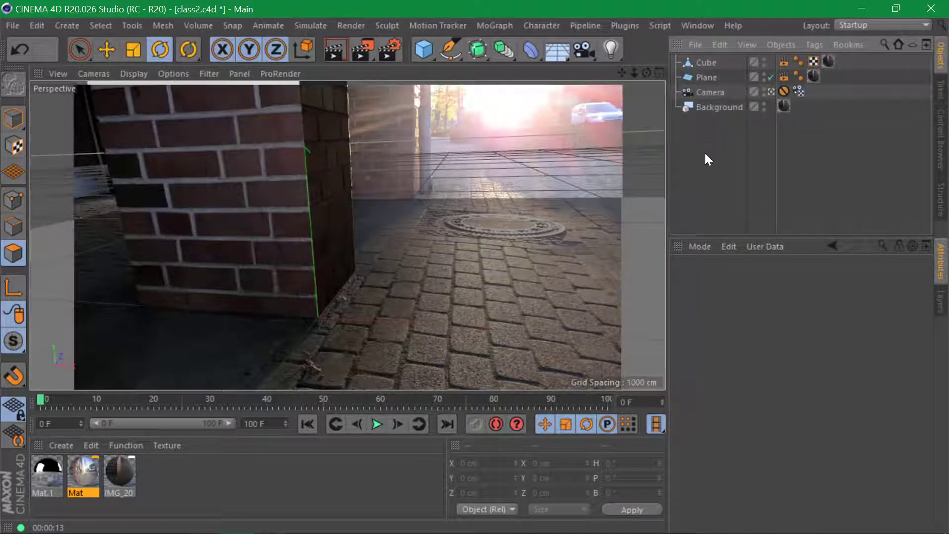
Delete the Compositing tags from the Cube and the Plane
left_click(782, 62)
key("Delete")
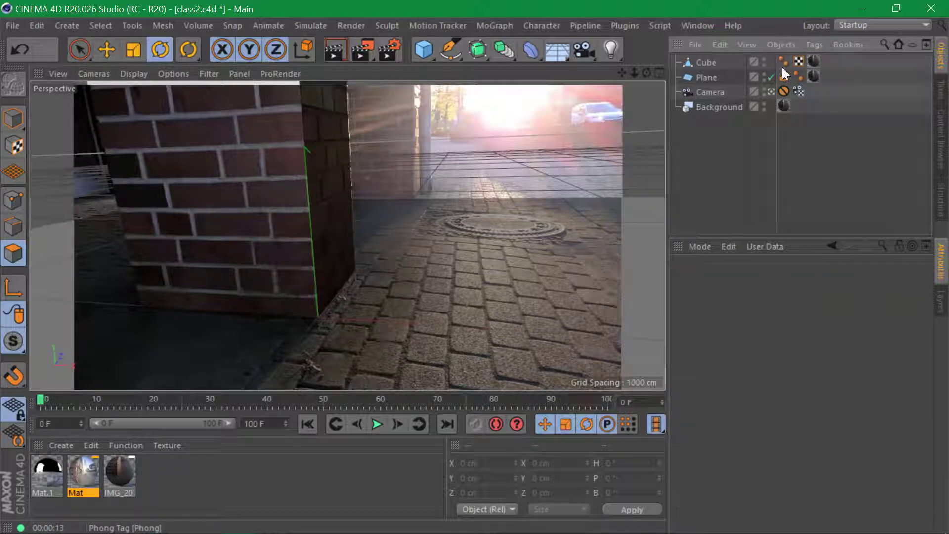
left_click(782, 75)
key("Delete")
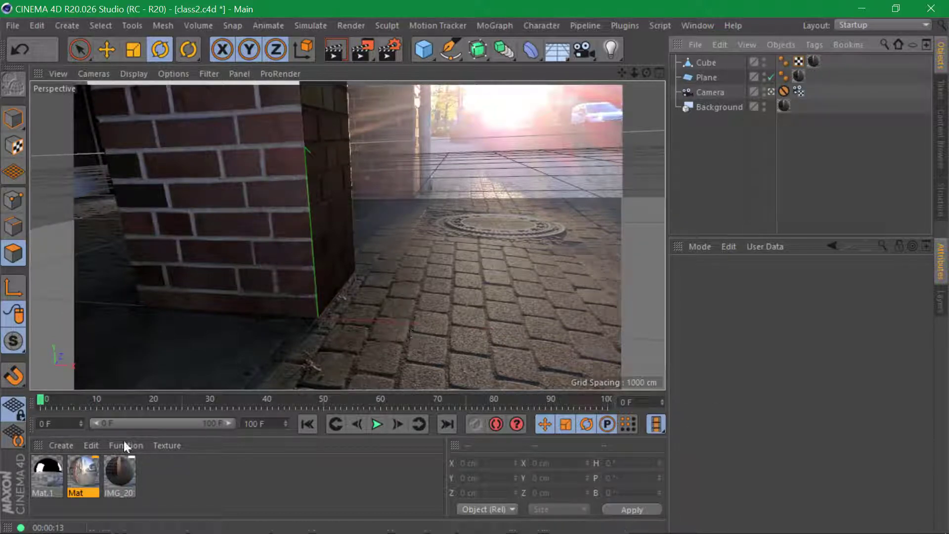
Delete the mirror material and the sky material, leaving only the photo projection material
left_click(47, 471)
key("Delete")
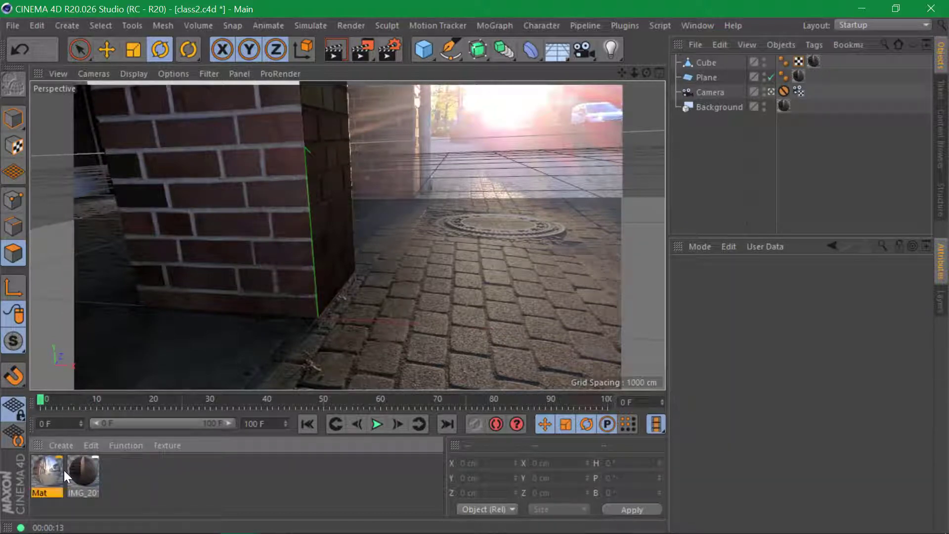
left_click(62, 470)
key("Delete")
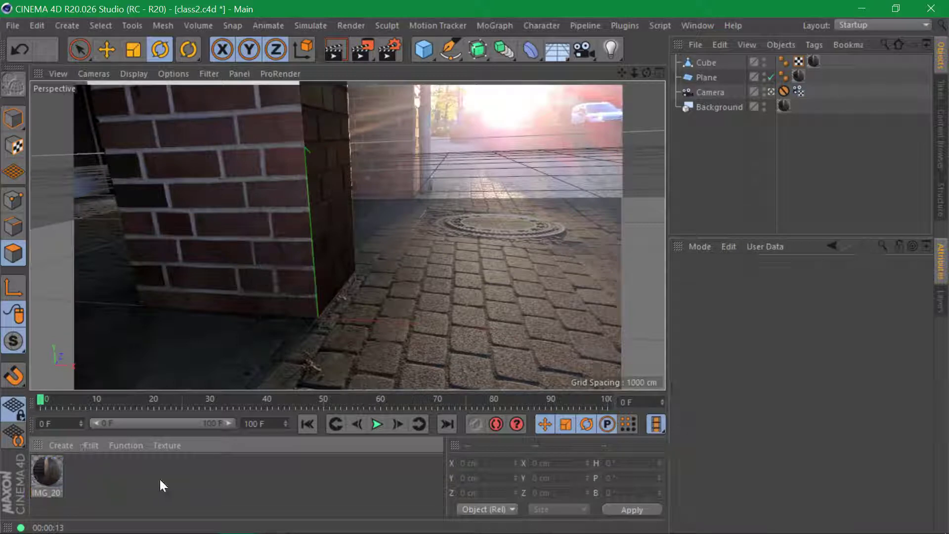
Add a MoText object, turn its heading about 20°, and place it over the manhole cover
left_click(500, 25)
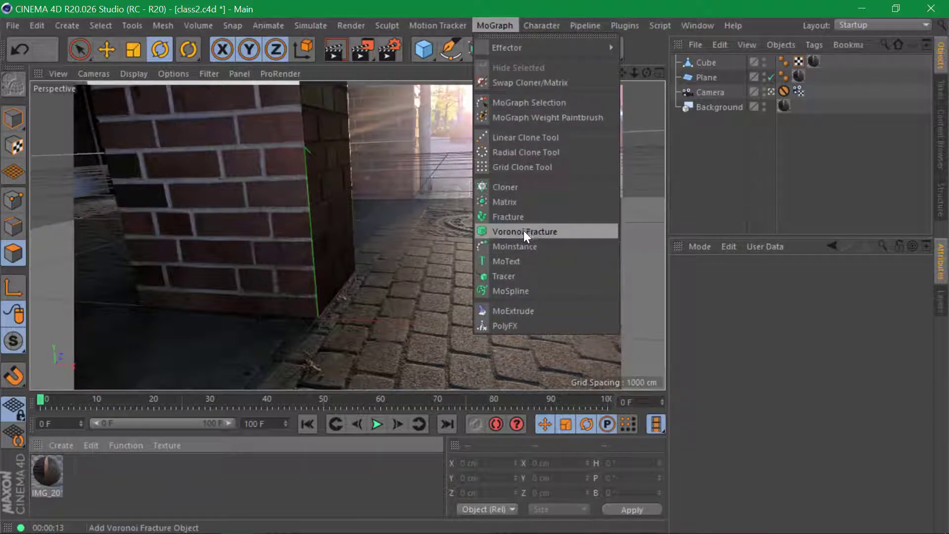
left_click(523, 261)
key("e")
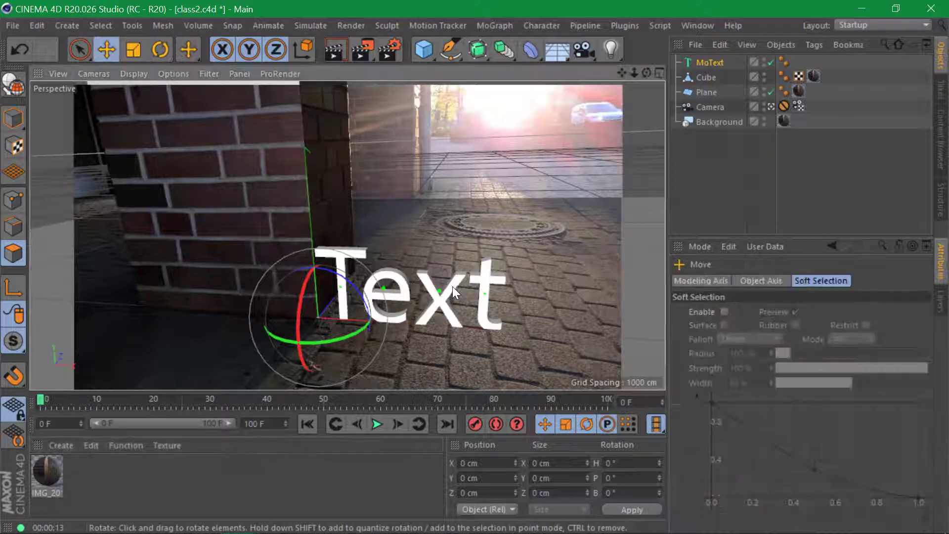
left_click_drag(401, 326, 429, 316)
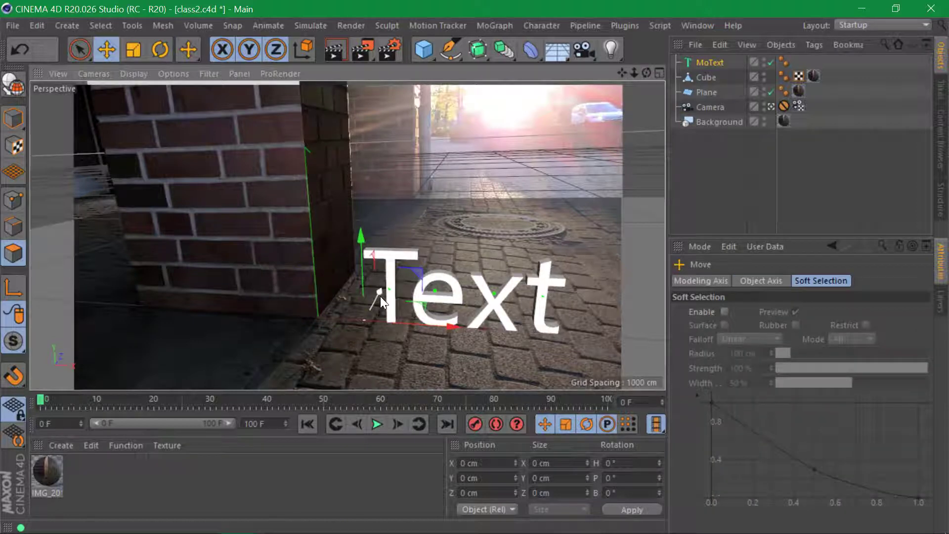
left_click_drag(380, 296, 383, 280)
left_click_drag(454, 306, 440, 324)
key("r")
key("e")
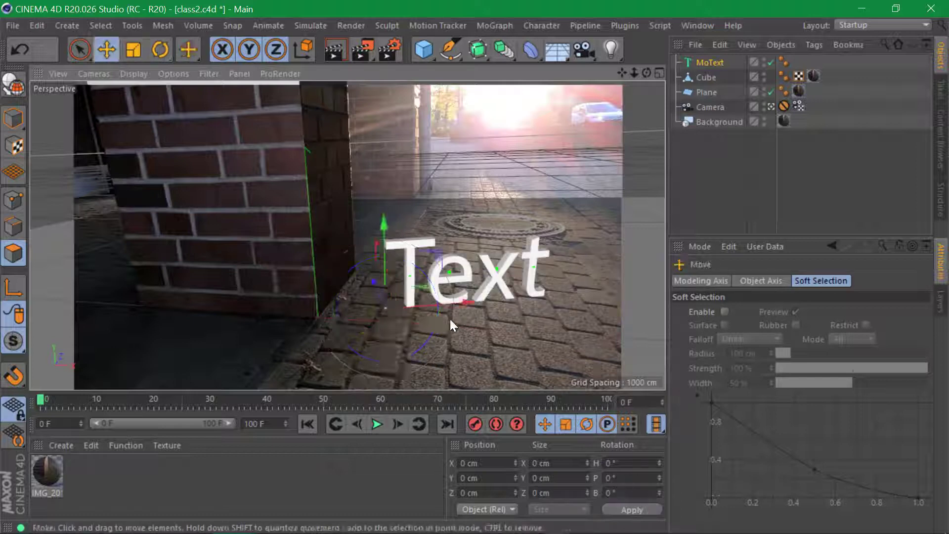
left_click_drag(497, 280, 516, 203)
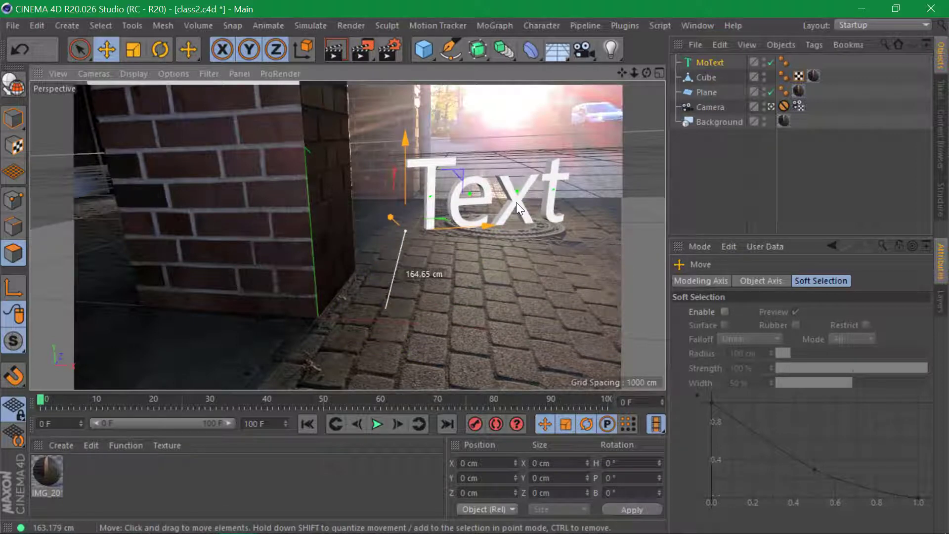
Check the text's height from outside the camera view and set its Y position to 0 cm
left_click(770, 106)
left_click(770, 106)
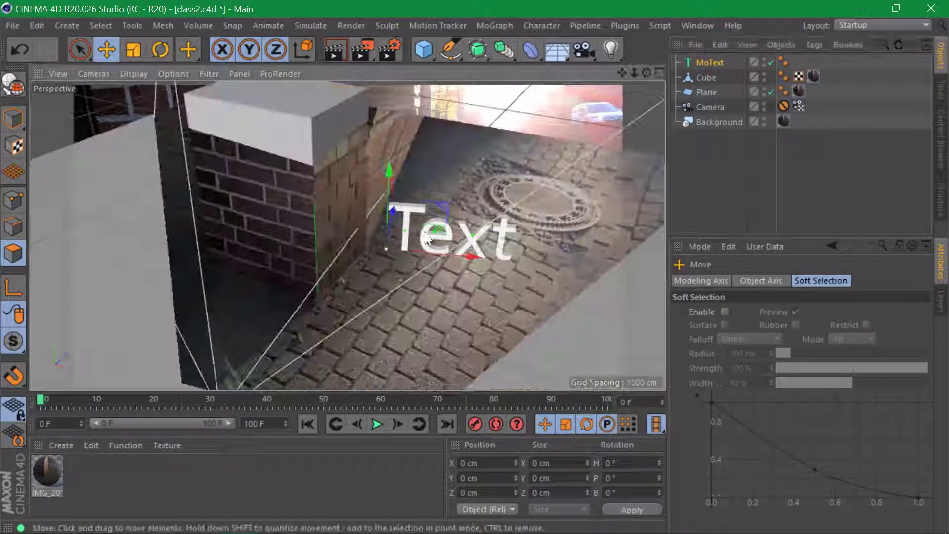
left_click_drag(317, 212, 386, 196, "alt")
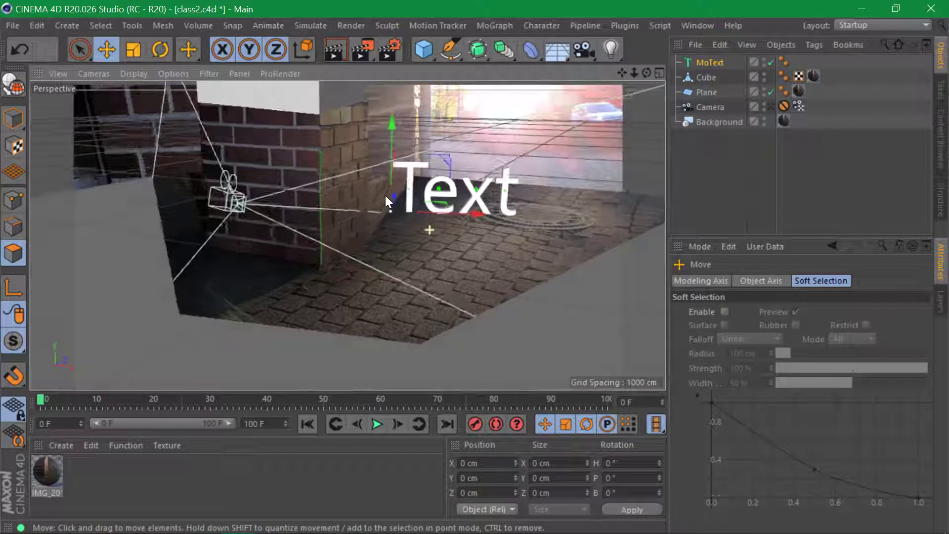
left_click(770, 106)
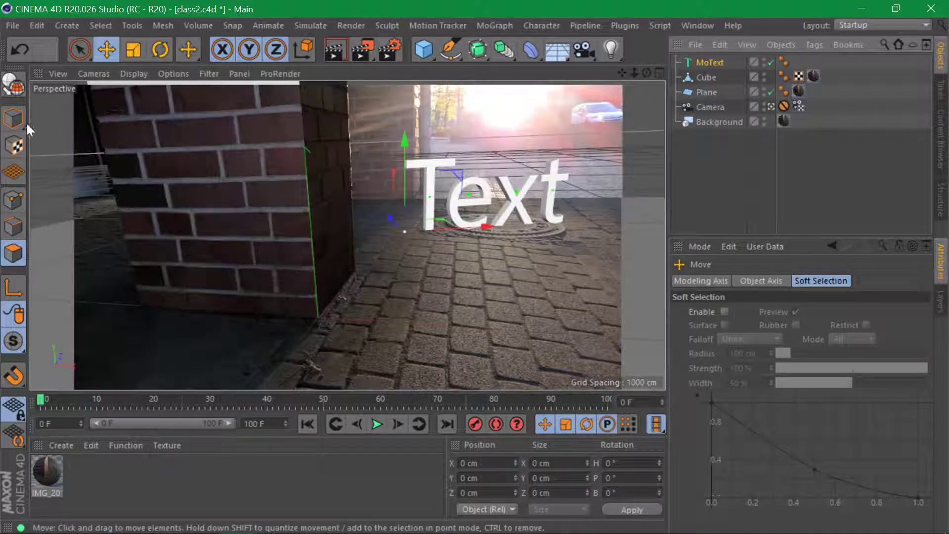
left_click(13, 119)
left_click_drag(435, 475, 352, 467)
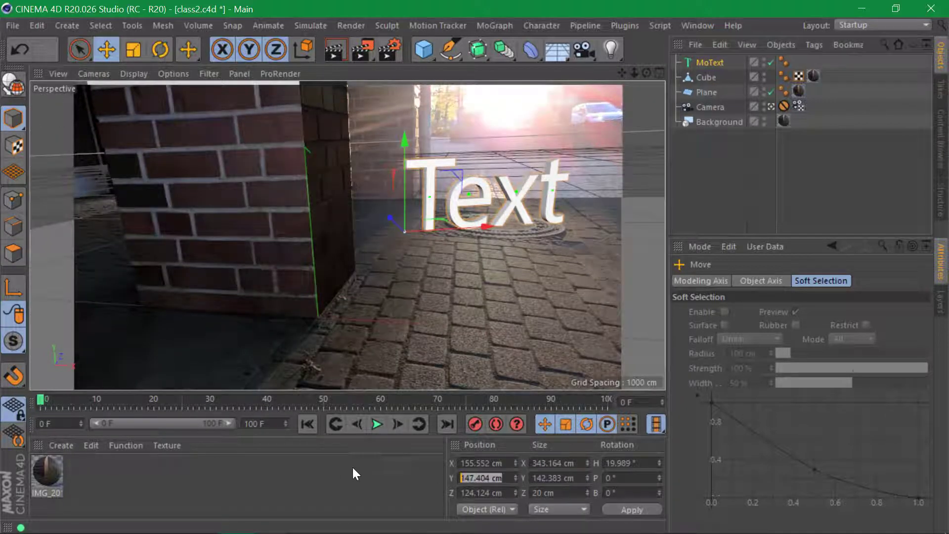
type("0")
key("Return")
Slide the text along the paving to about X 217 cm, Z 80 cm
left_click_drag(491, 293, 520, 294)
left_click_drag(417, 279, 395, 286)
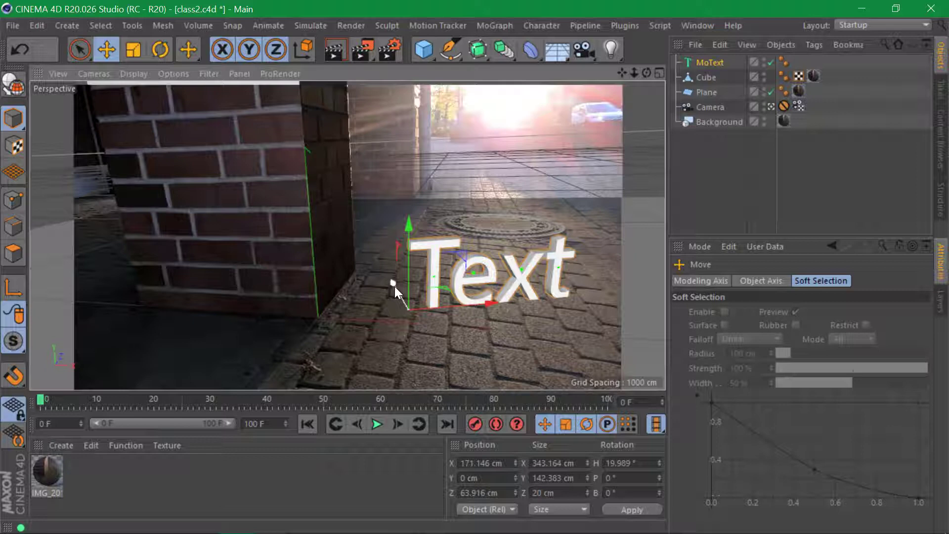
left_click_drag(460, 304, 488, 303)
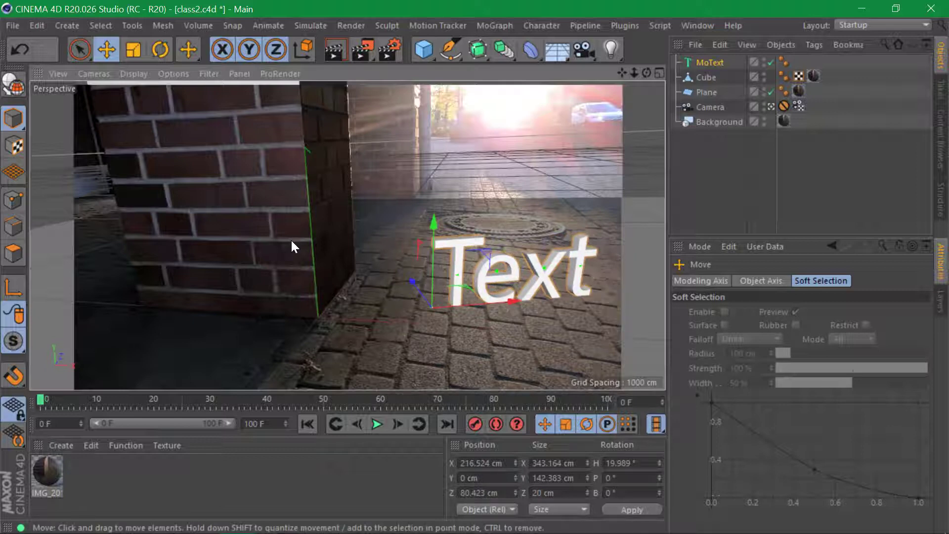
Add a sphere beside the brick pillar at about X 98, Y 94, Z 125 cm, and add a Sky object
left_click(424, 49)
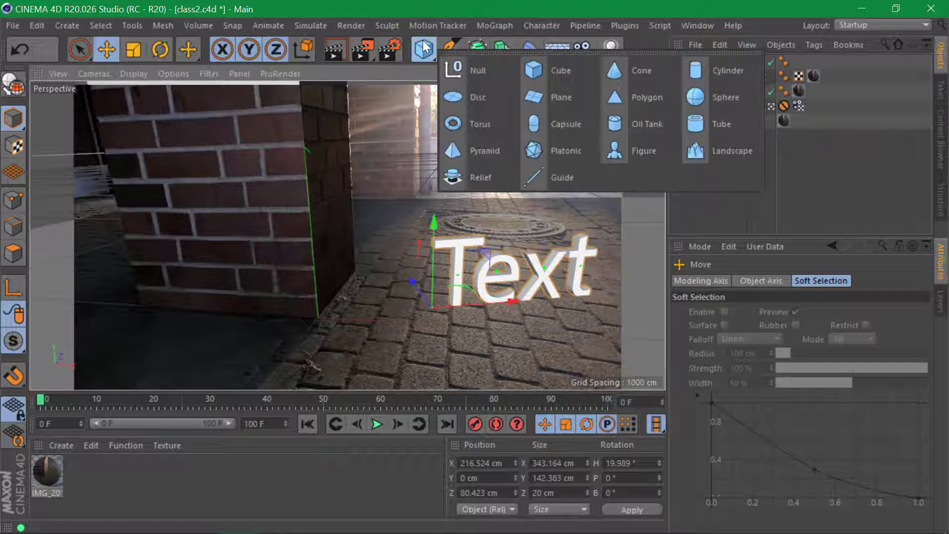
left_click(697, 104)
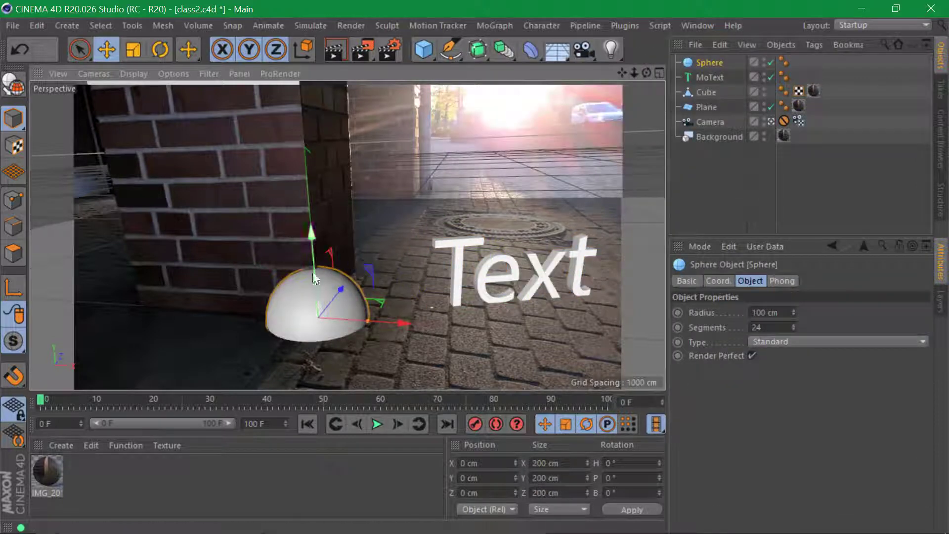
left_click_drag(314, 262, 320, 225)
left_click_drag(408, 271, 484, 272)
left_click_drag(394, 256, 401, 241)
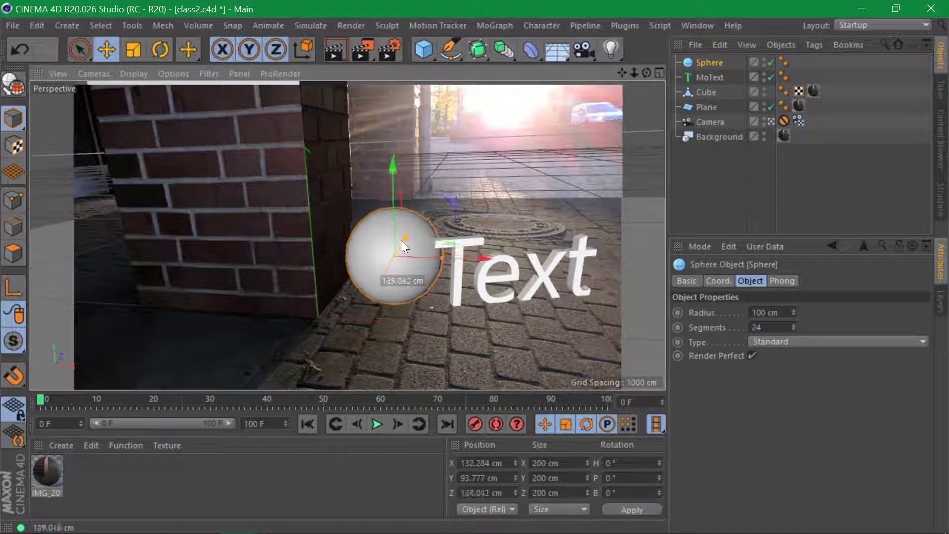
left_click_drag(491, 254, 470, 256)
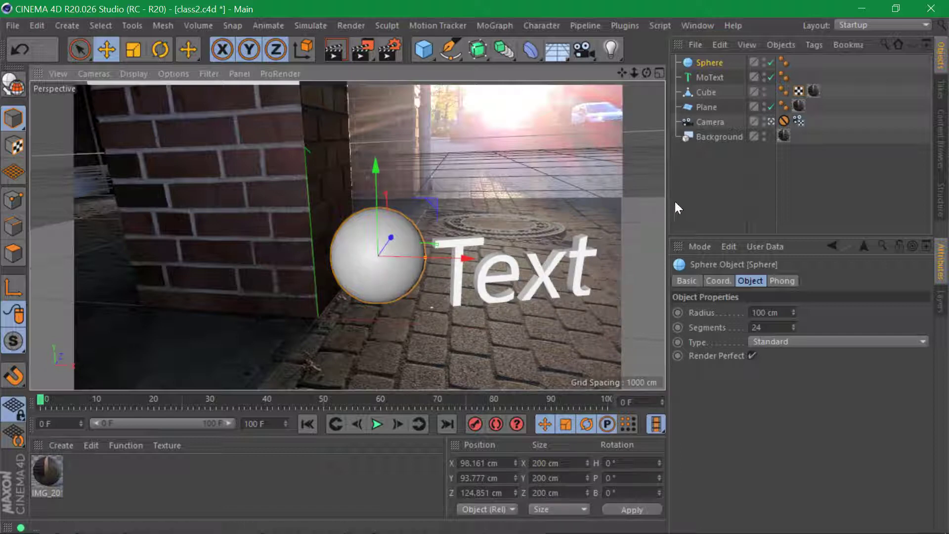
left_click(557, 49)
left_click(618, 94)
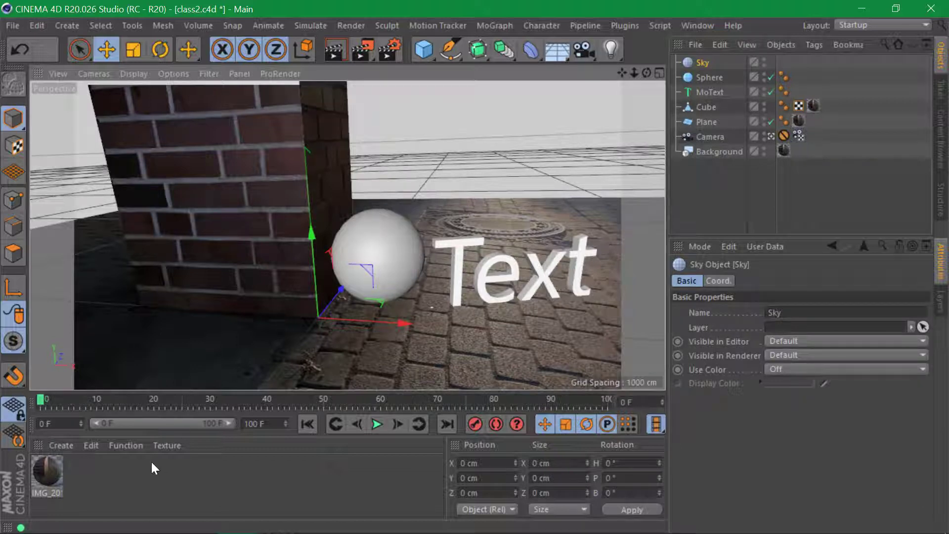
Create a mirror material with Color off and a GGX reflectance layer replacing the default specular, and apply it to the Sphere
double_click(94, 474)
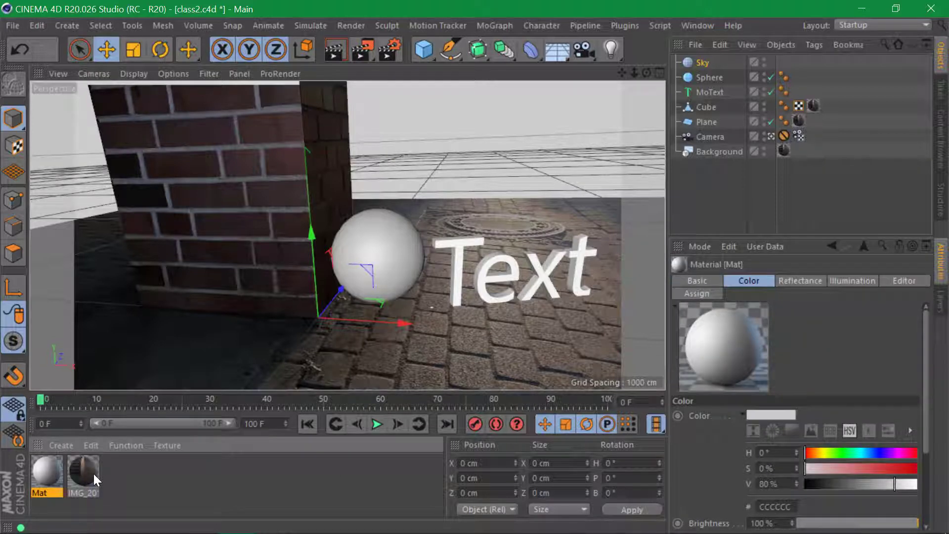
double_click(51, 474)
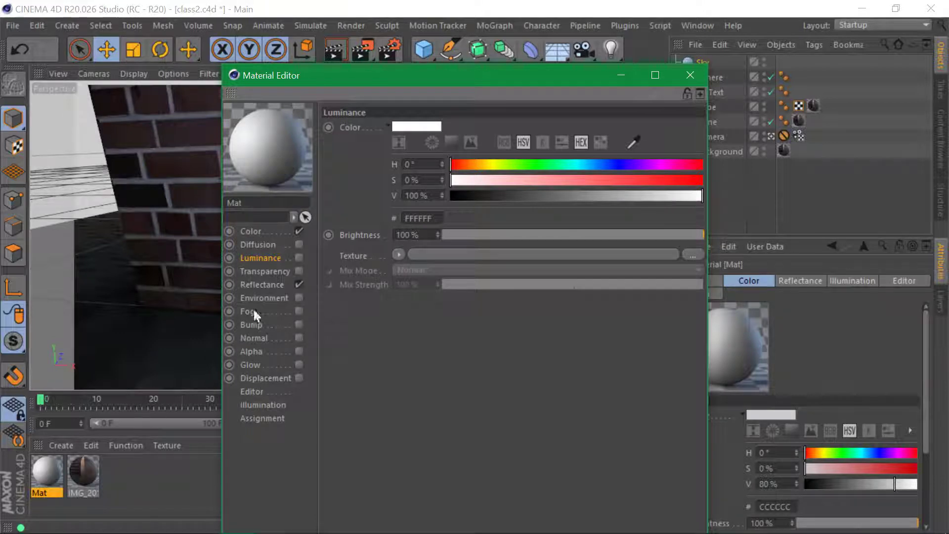
left_click(266, 284)
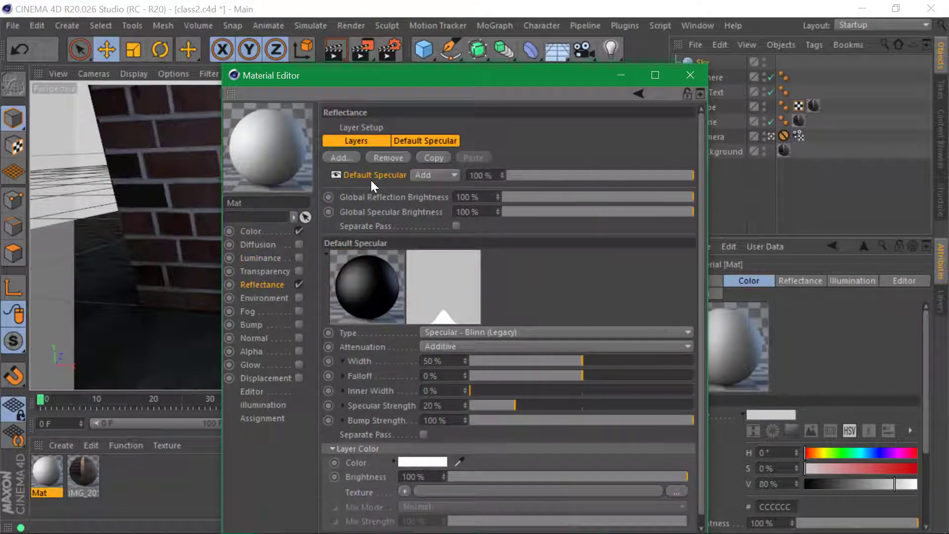
left_click(390, 158)
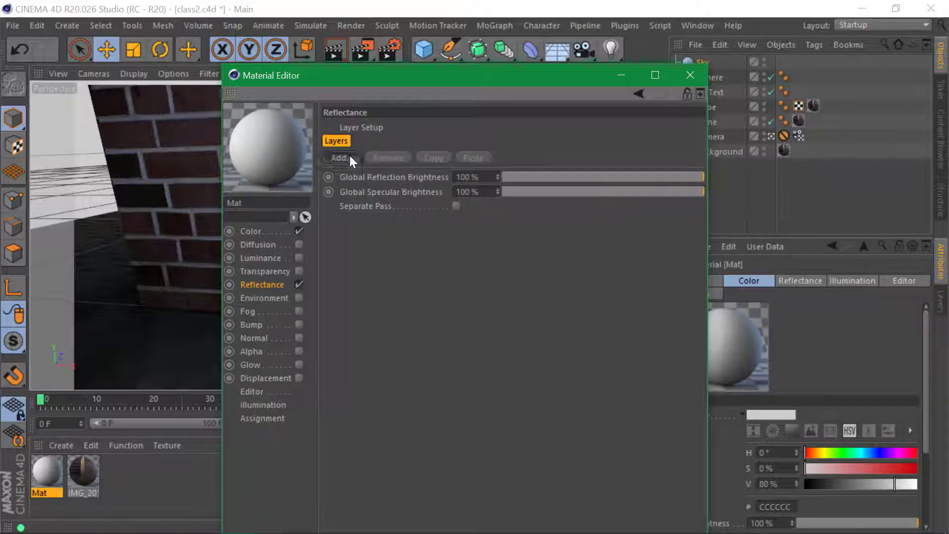
left_click(352, 158)
left_click(384, 173)
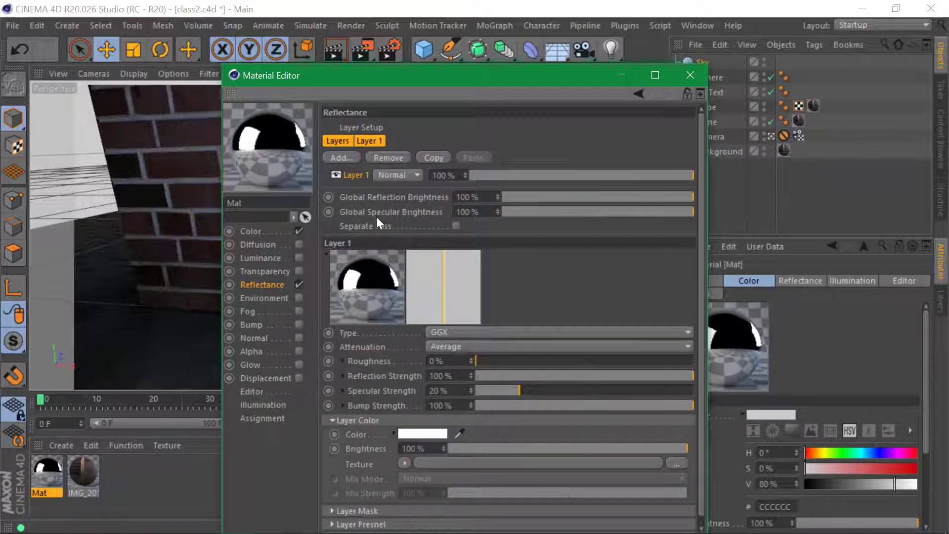
left_click(297, 231)
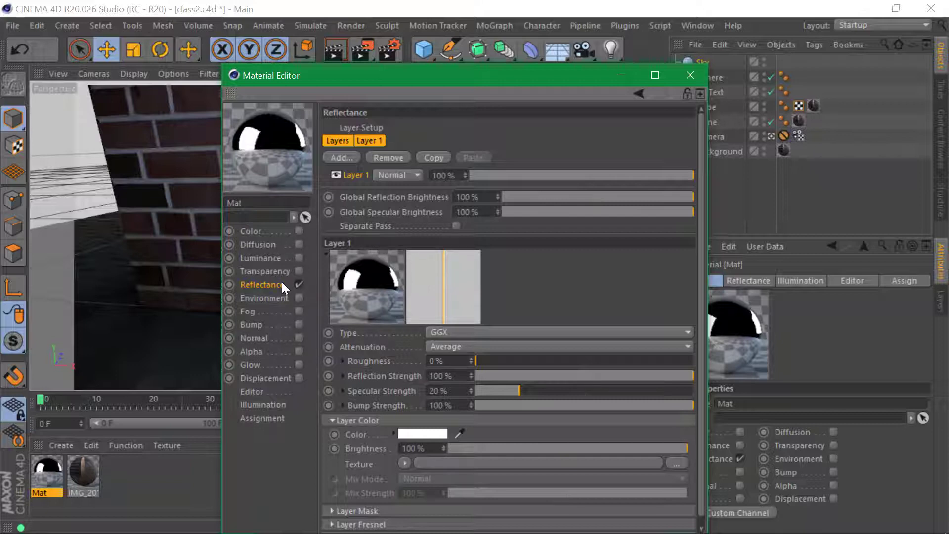
left_click(691, 75)
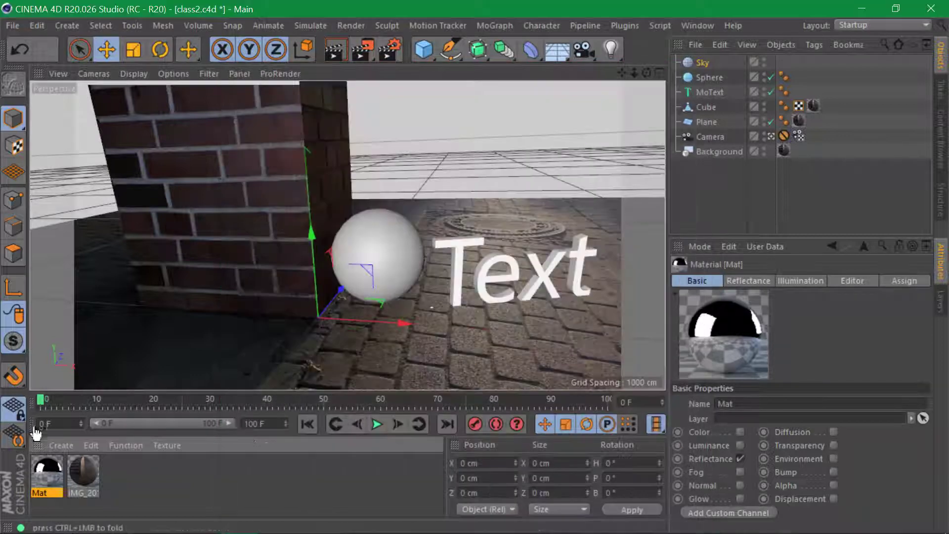
left_click_drag(46, 472, 781, 75)
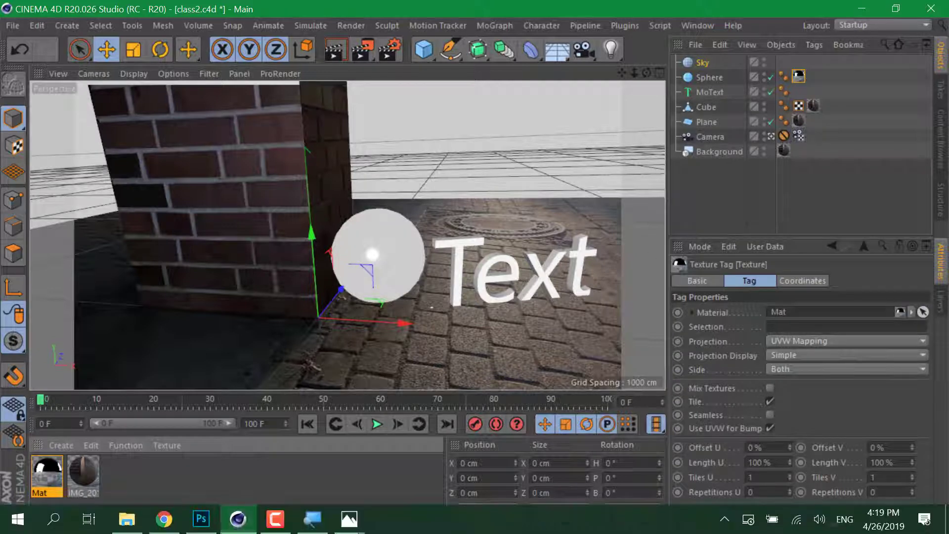
Create a second new material with Luminance enabled and the Color and Reflectance channels disabled
mouse_move(201, 519)
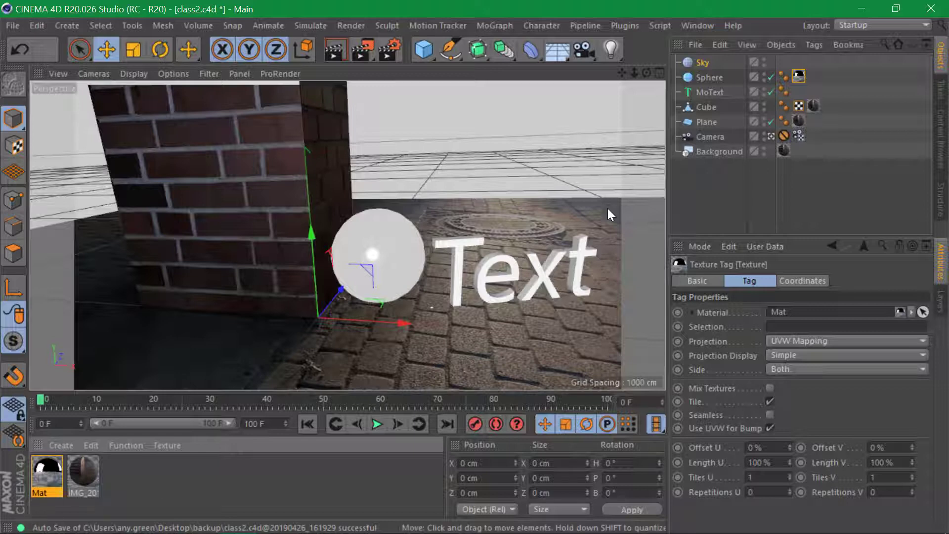
double_click(120, 470)
double_click(40, 468)
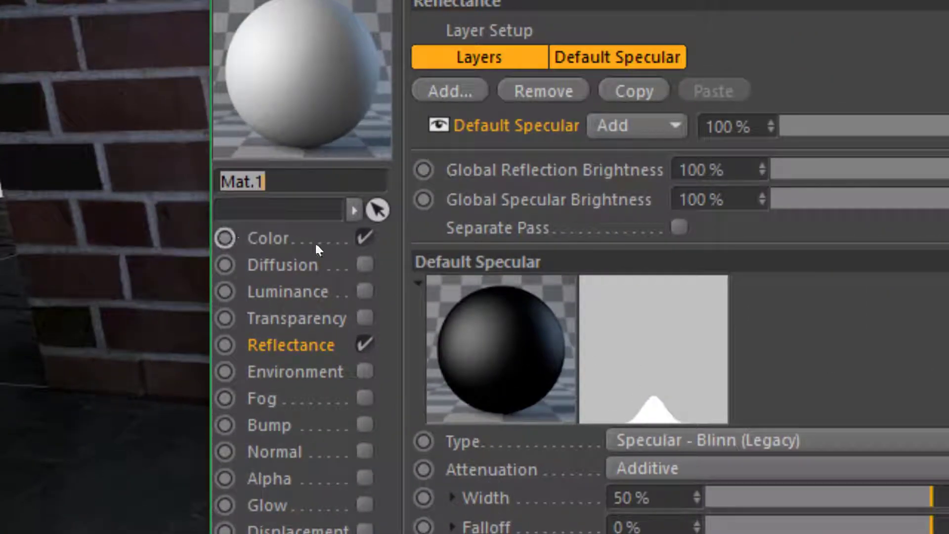
left_click(264, 229)
left_click(300, 287)
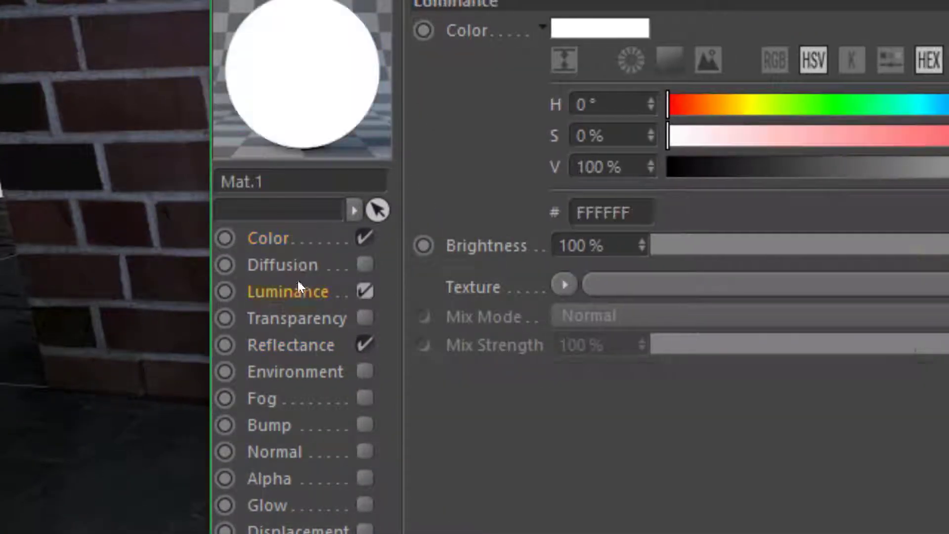
left_click(302, 234)
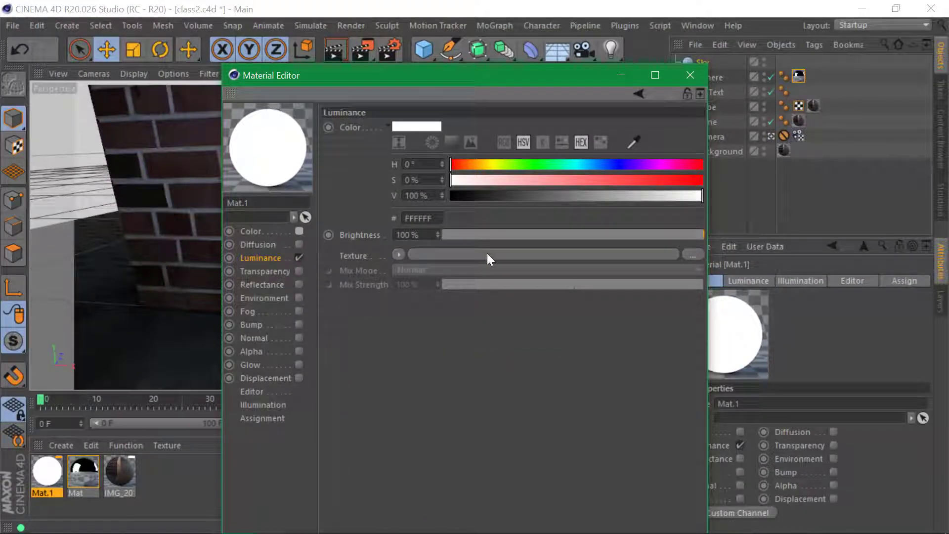
Load surrounding.hdr as the luminance texture without copying it to the project, and apply the material to the Sky
left_click(692, 255)
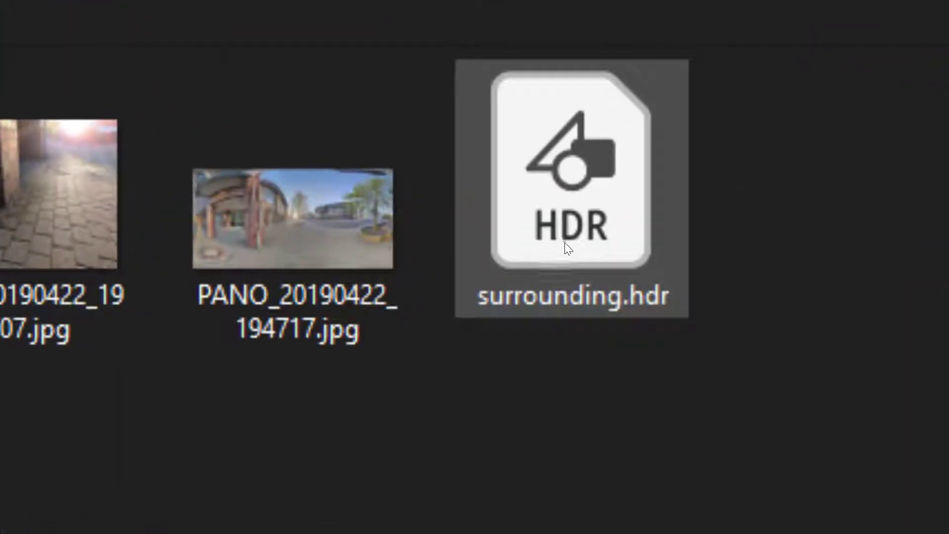
left_click(594, 230)
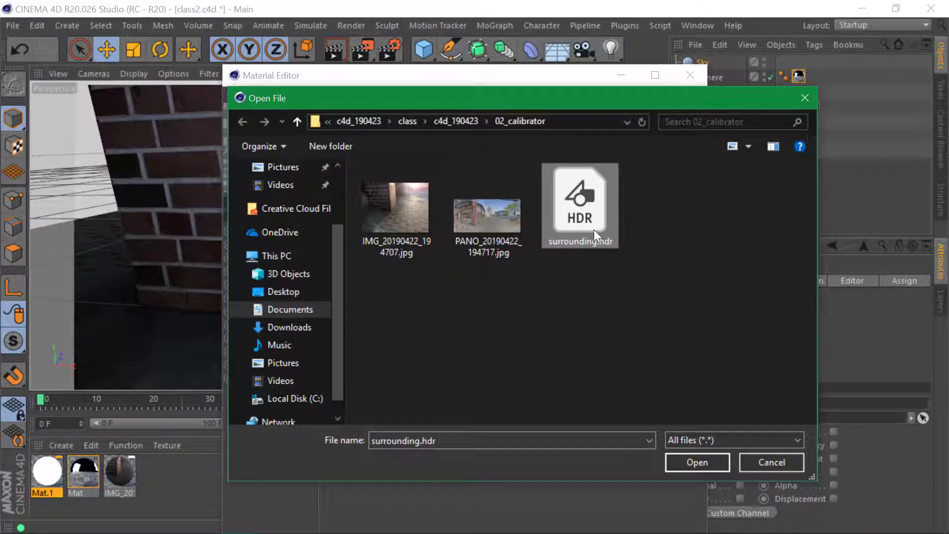
left_click(681, 462)
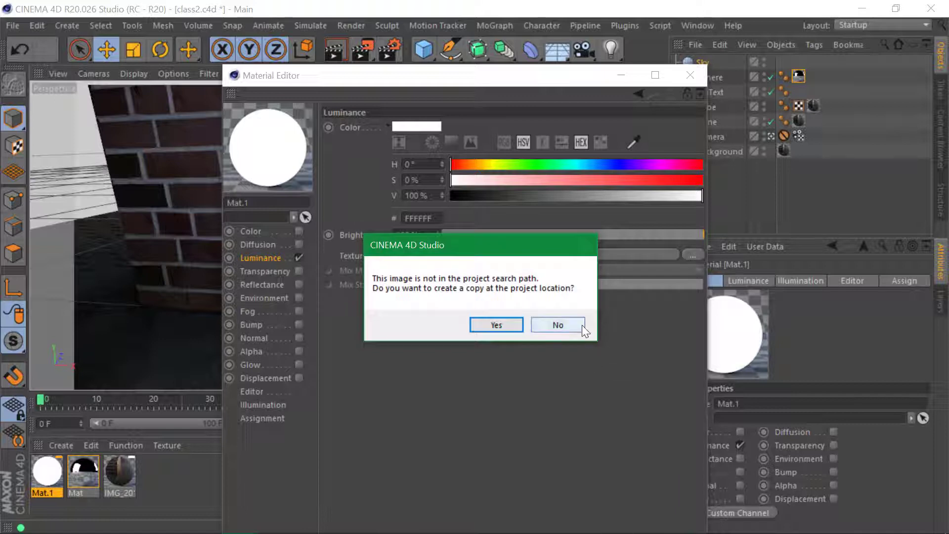
left_click(581, 325)
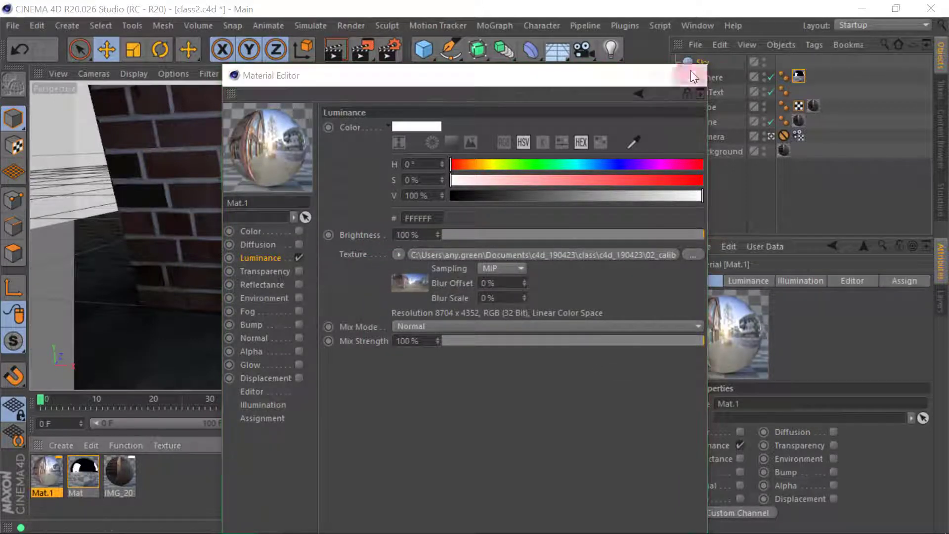
left_click(690, 74)
left_click_drag(60, 474, 710, 63)
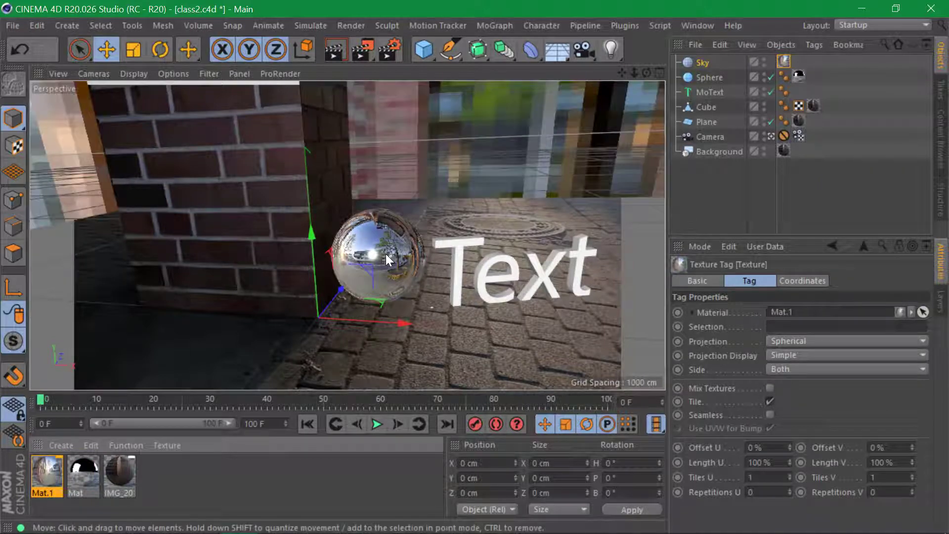
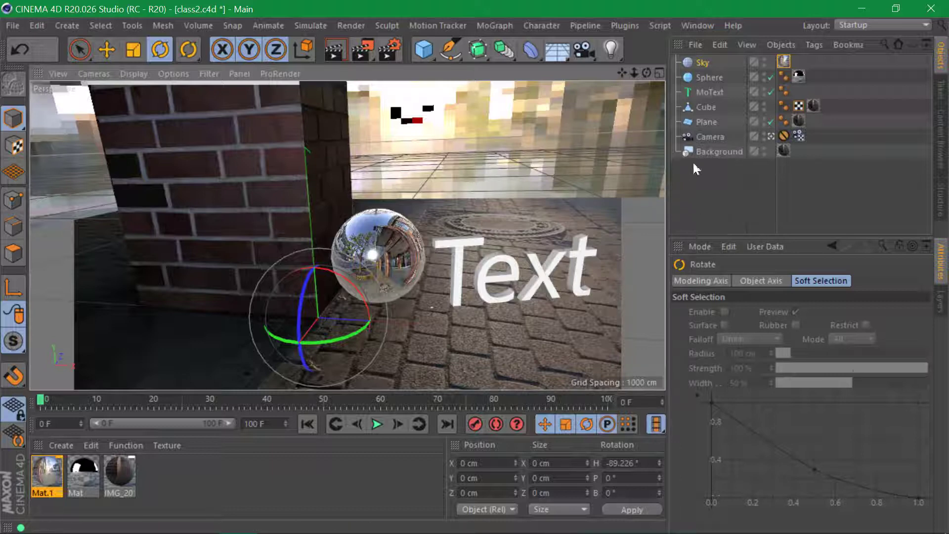
Add a Compositing tag to the Sky and turn off its Seen by Camera option
right_click(701, 63)
mouse_move(754, 19)
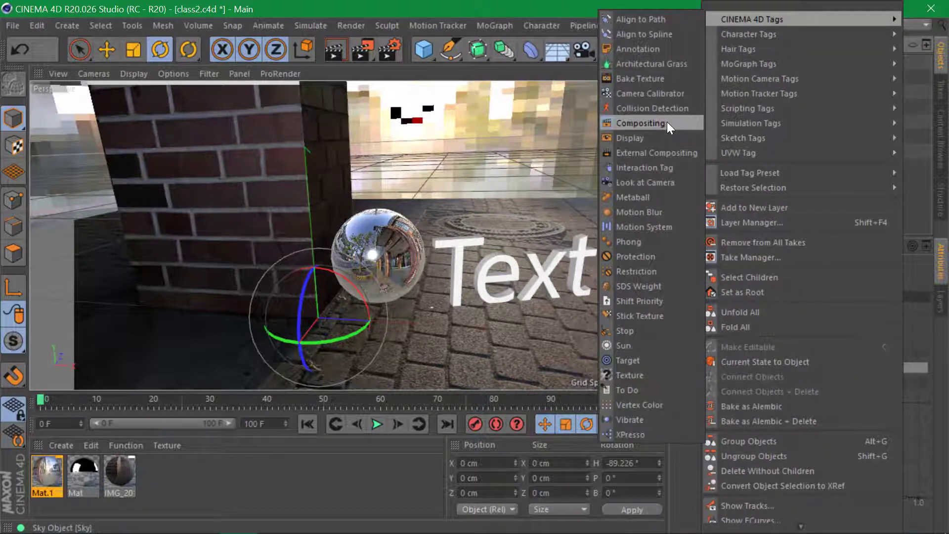
left_click(641, 123)
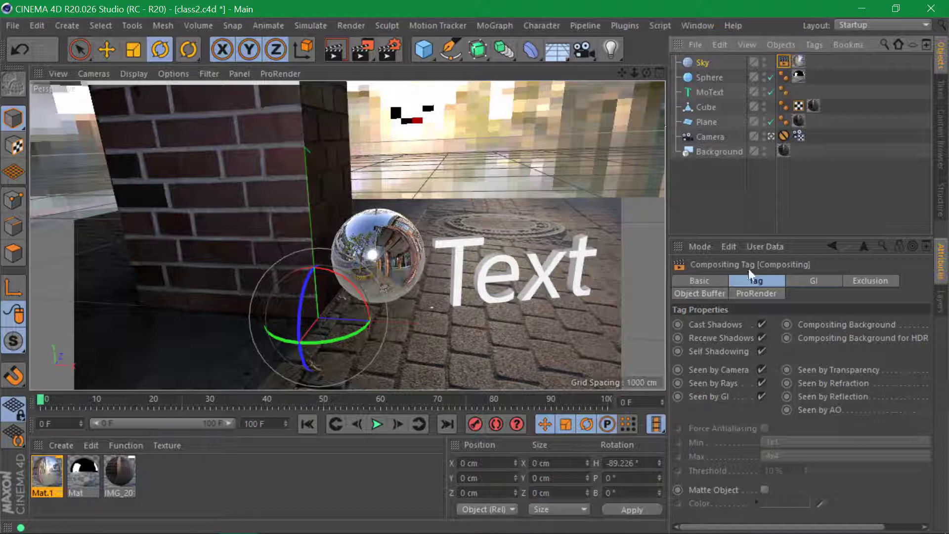
left_click(762, 370)
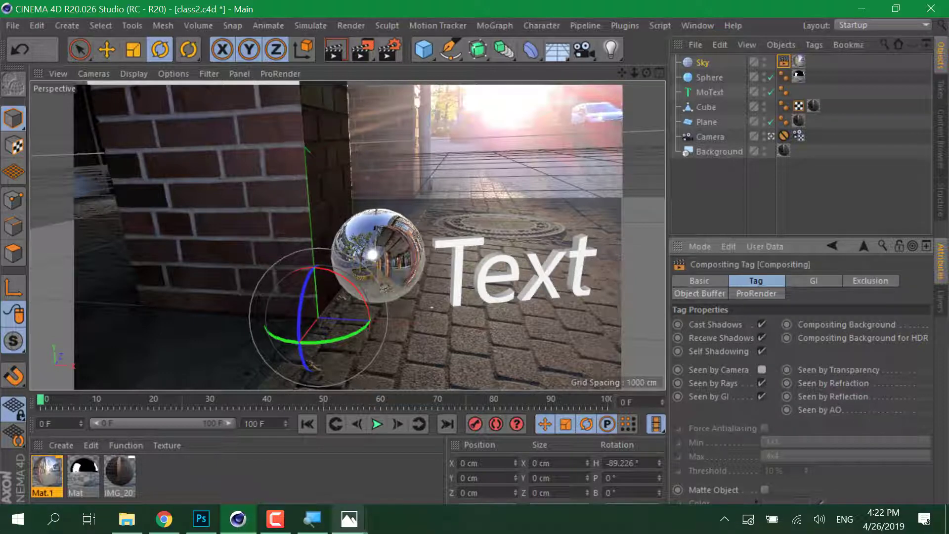
left_click(287, 528)
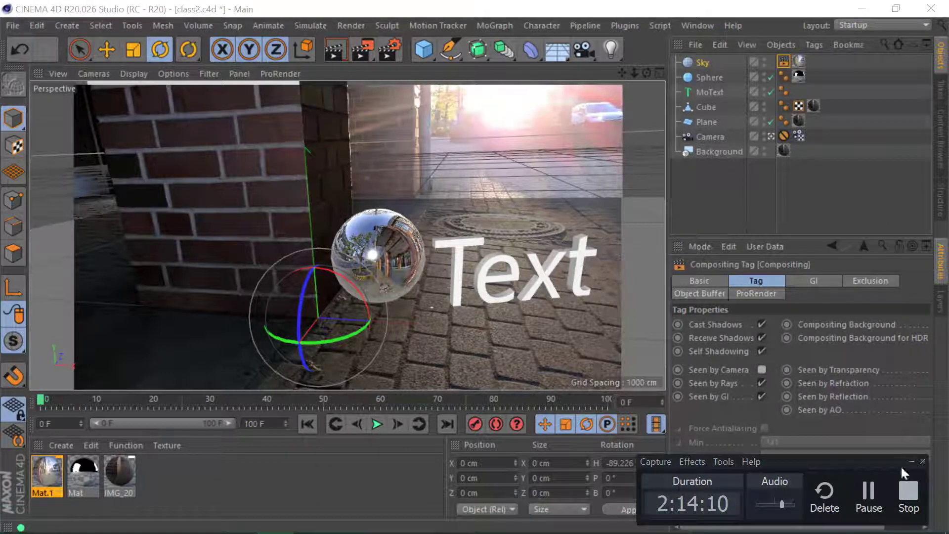
left_click(913, 461)
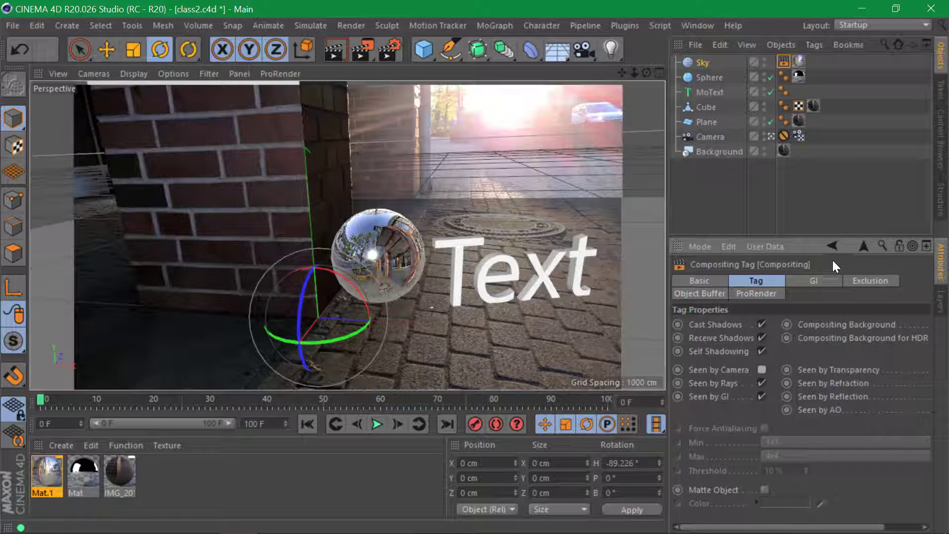
Add a Compositing tag with Compositing Background enabled to the Cube, and copy that tag to the Plane
right_click(704, 111)
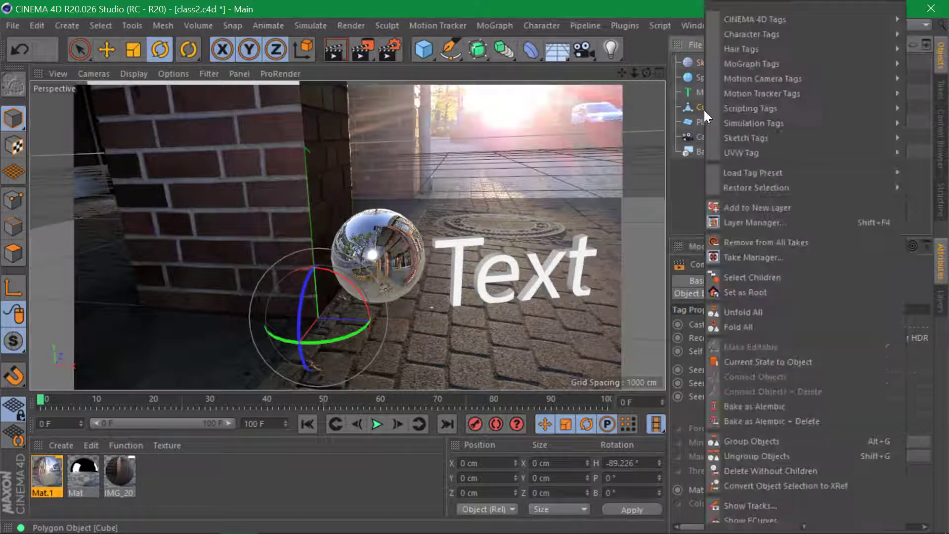
mouse_move(754, 19)
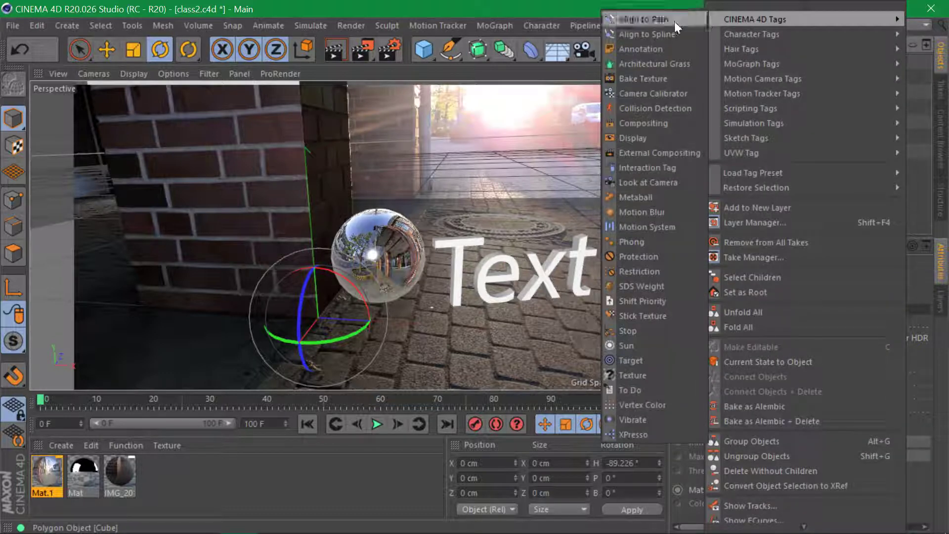
left_click(678, 126)
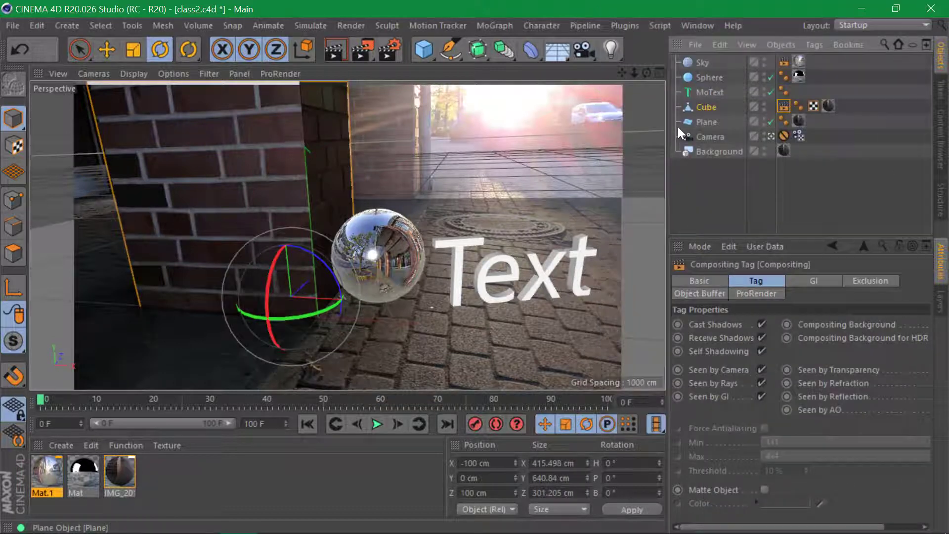
left_click_drag(668, 208, 617, 212)
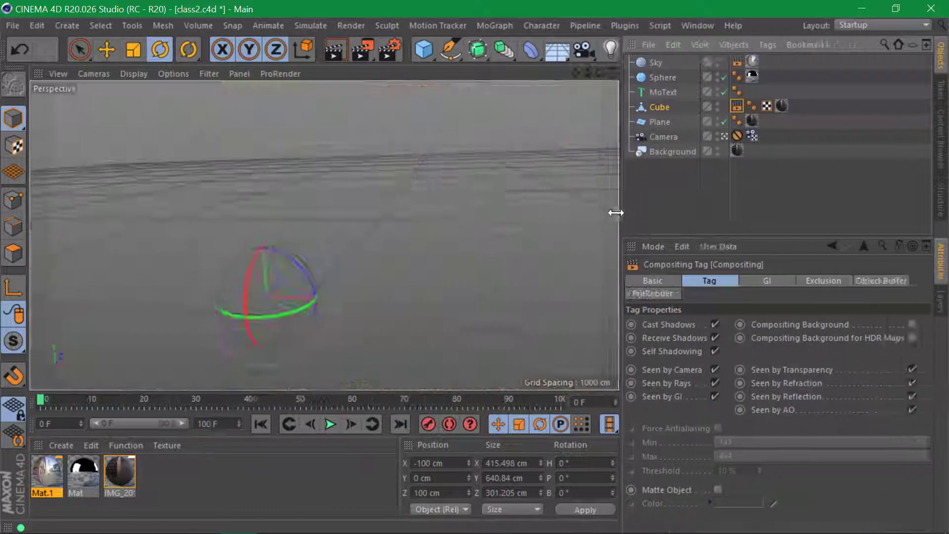
left_click(909, 327)
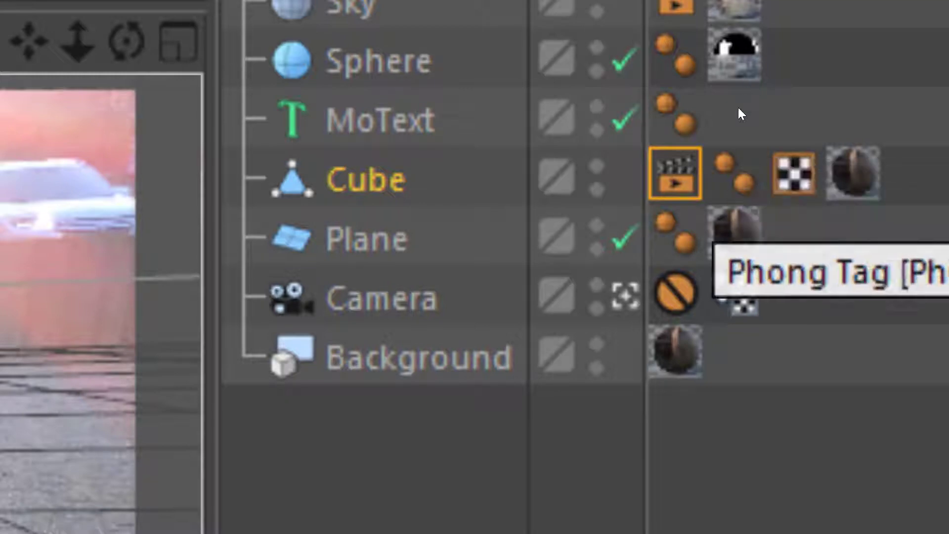
left_click_drag(731, 109, 676, 232, "ctrl")
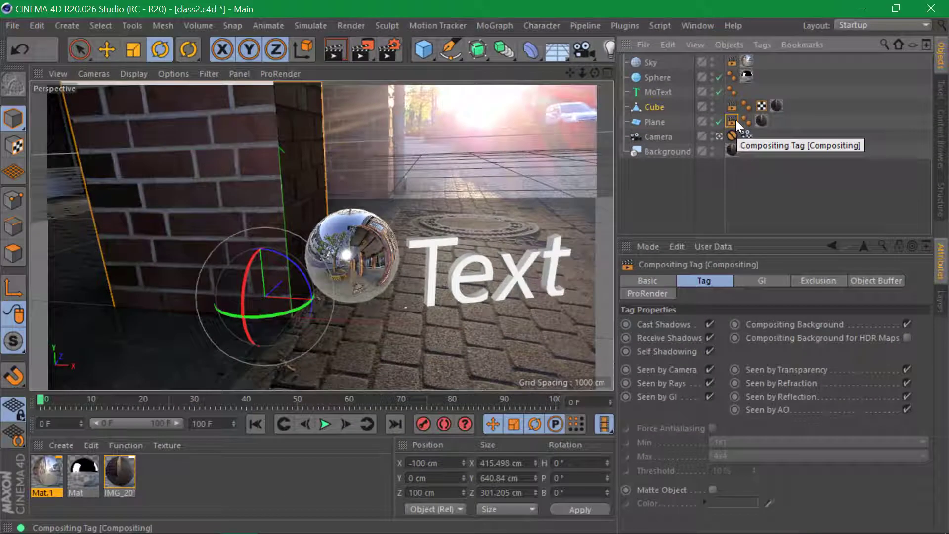
Render the active view to check the sky lighting on the text, sphere, ground and pillar
key("alt+Tab")
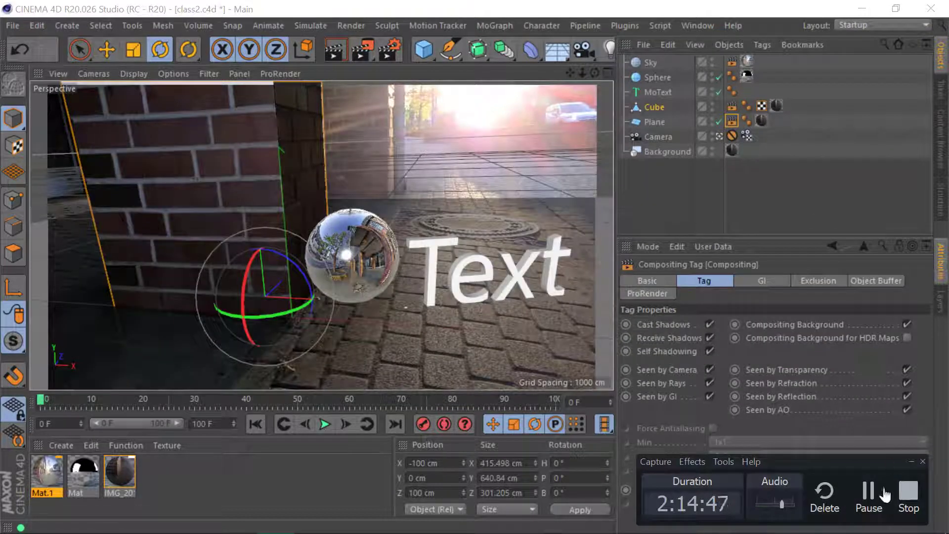
left_click(884, 494)
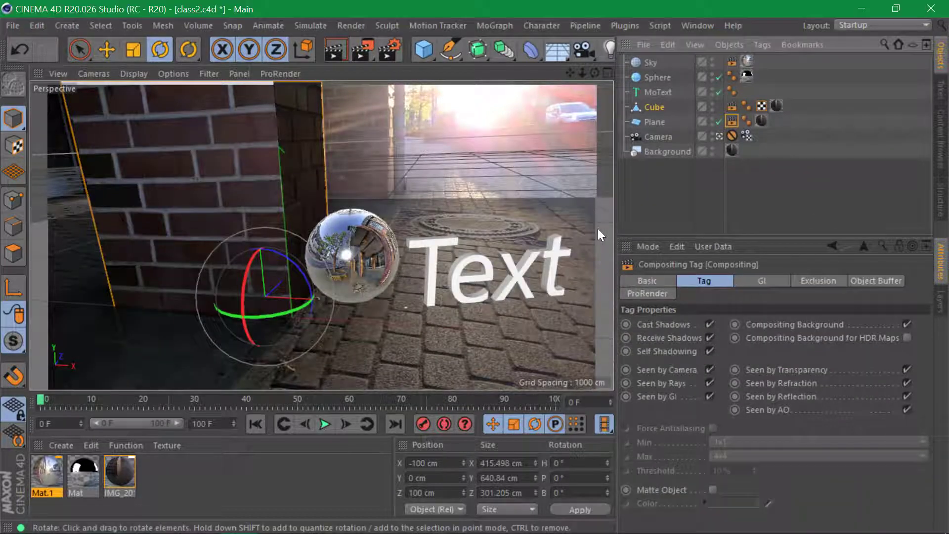
left_click(333, 44)
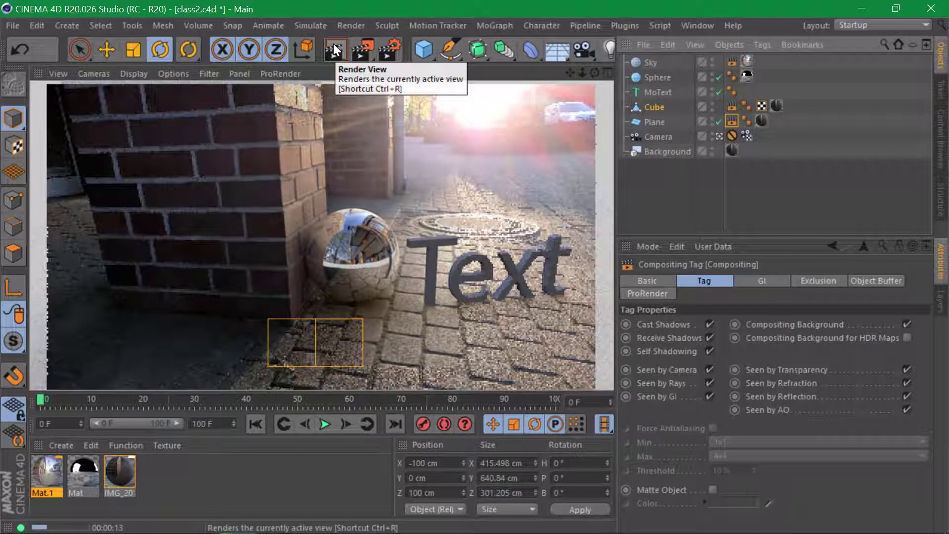
key("alt+Tab")
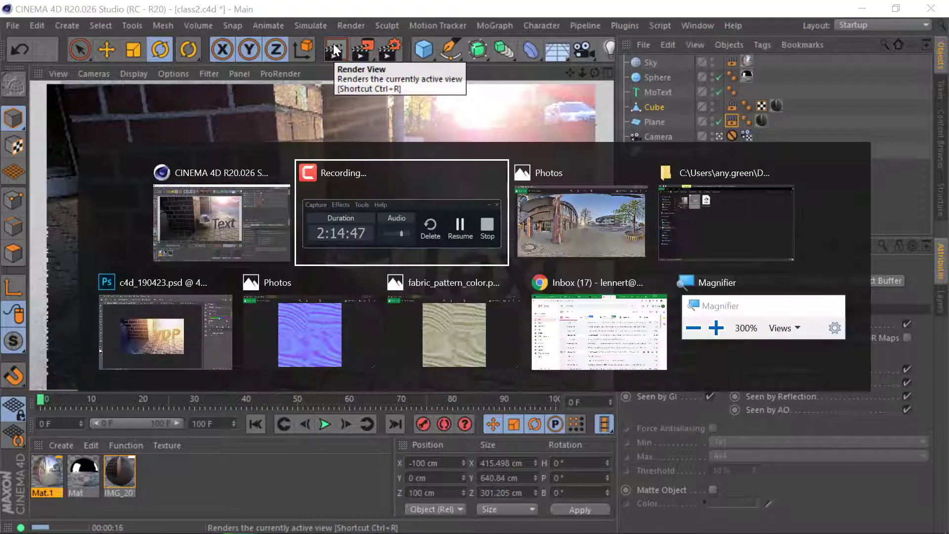
left_click(869, 494)
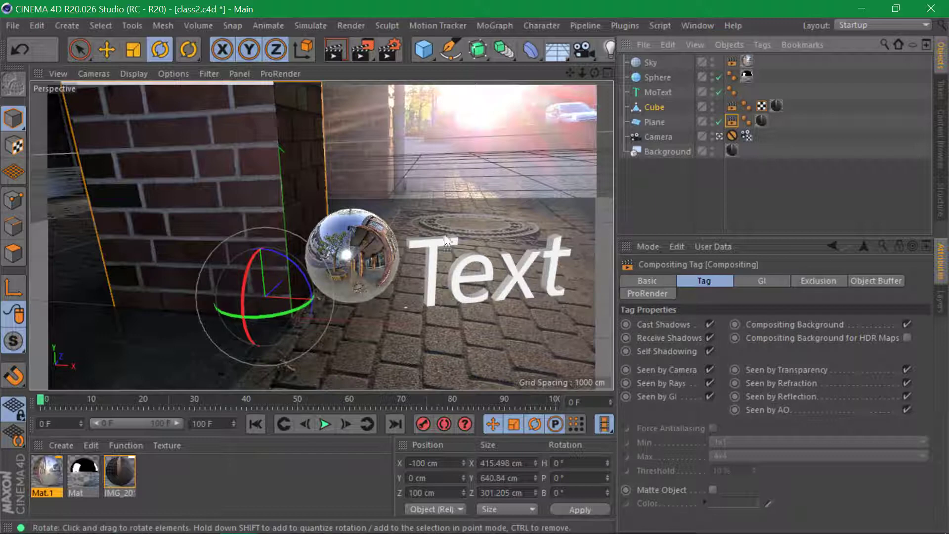
Add an infinite light and set its shadow type to Area
left_click(613, 48)
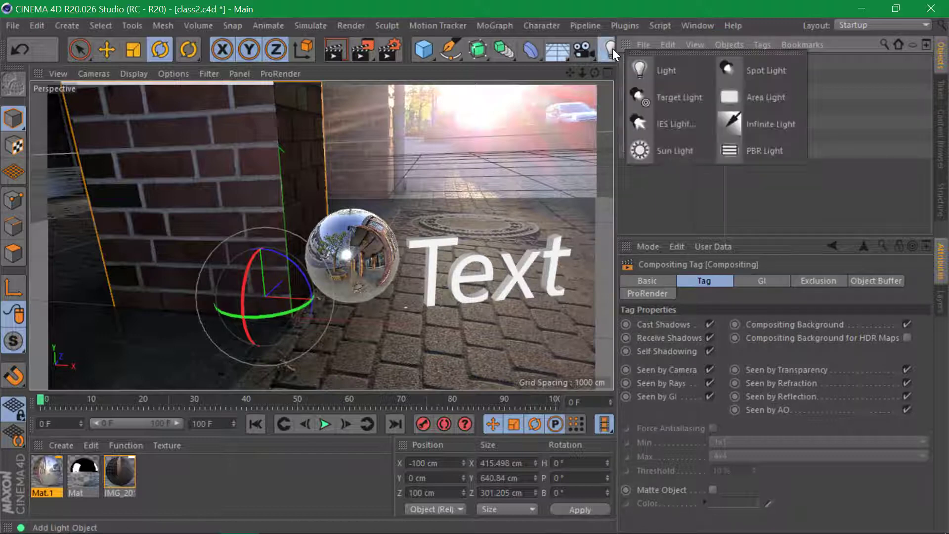
left_click(771, 125)
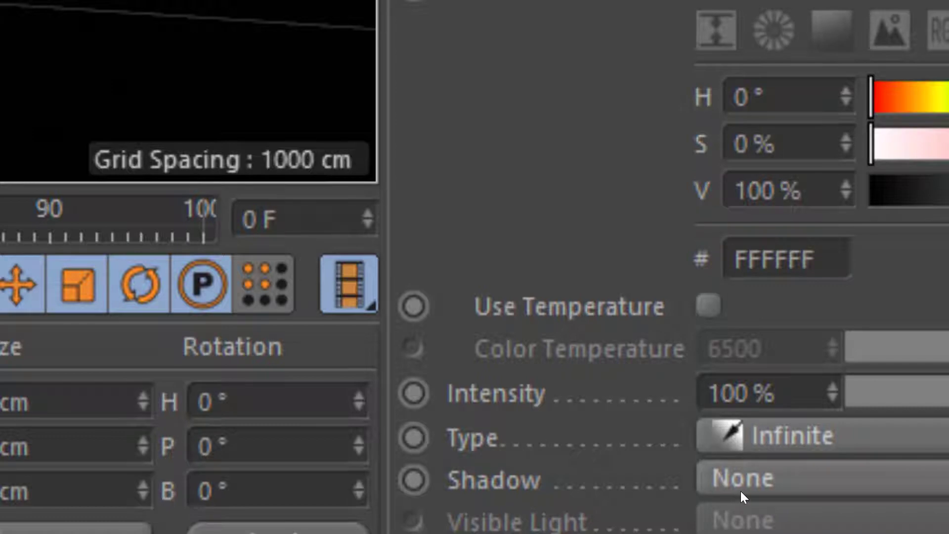
left_click(740, 490)
left_click(741, 434)
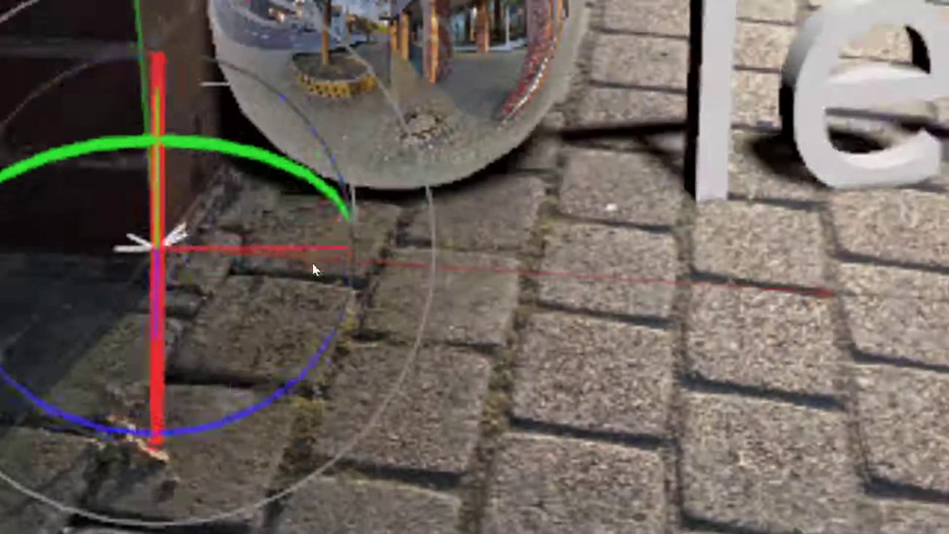
Rotate the infinite light to about H 178°, P -20°, B 120° with shadows displayed in the viewport
left_click_drag(313, 264, 382, 206)
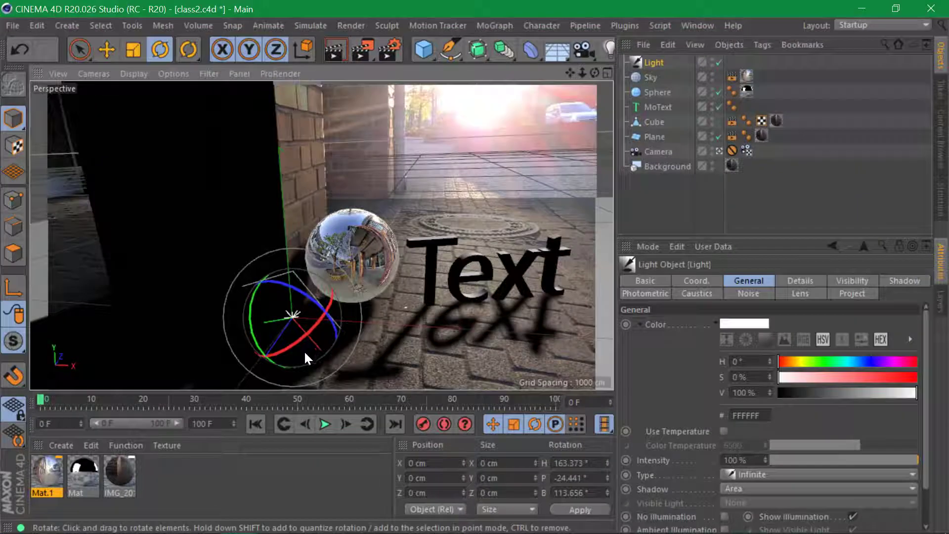
left_click_drag(304, 351, 321, 344)
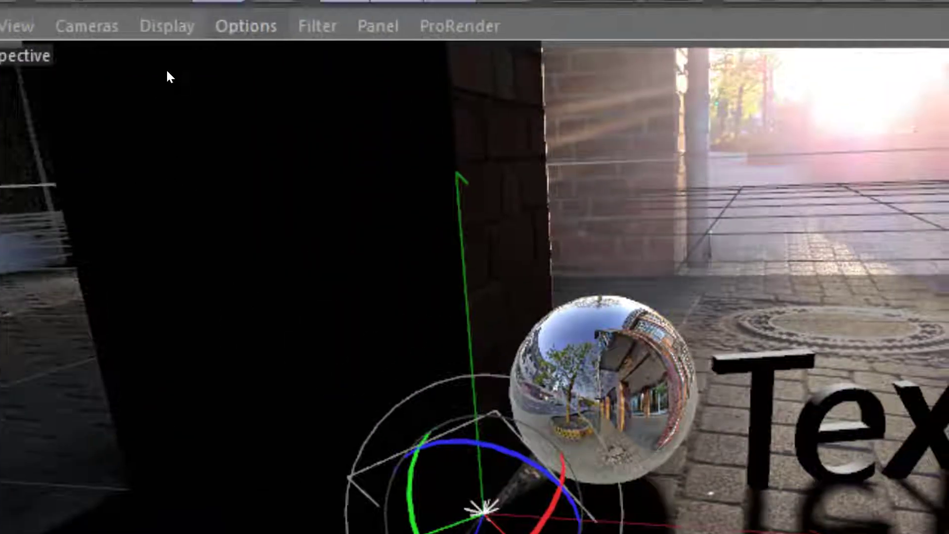
left_click(210, 42)
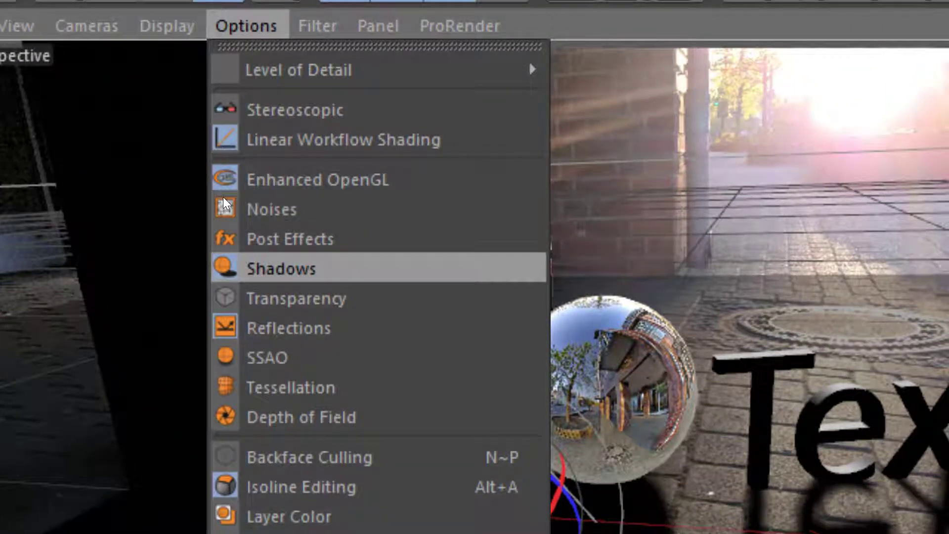
left_click(350, 195)
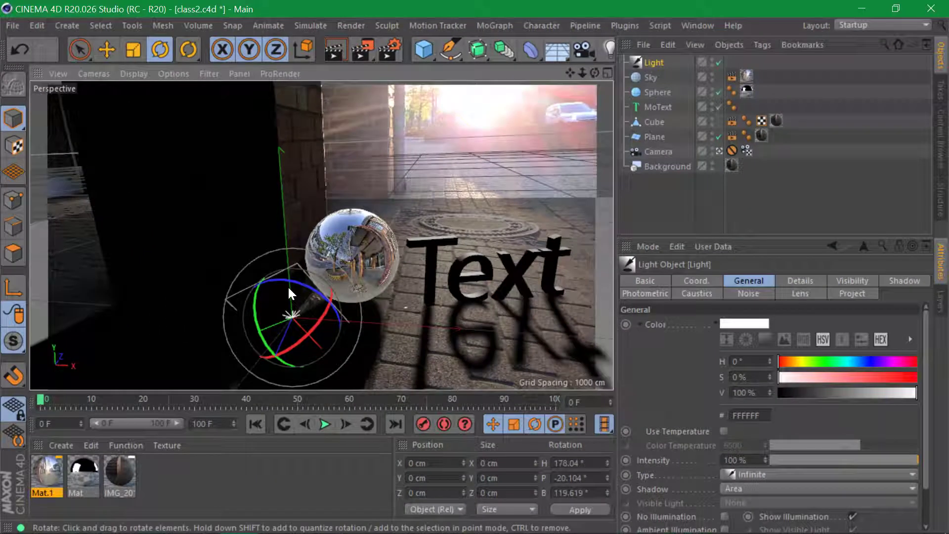
Render the camera view to check the shadows cast by the infinite light
left_click(332, 52)
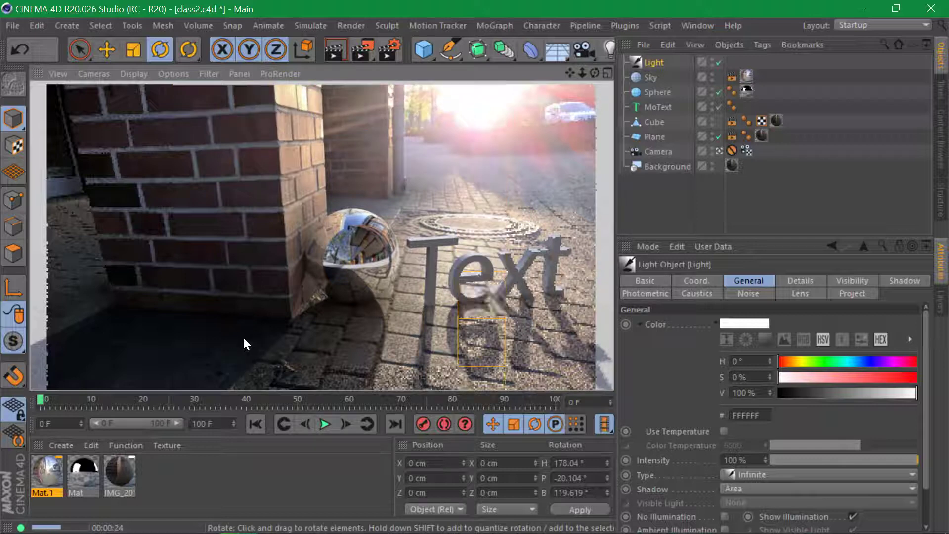
key("alt+Tab")
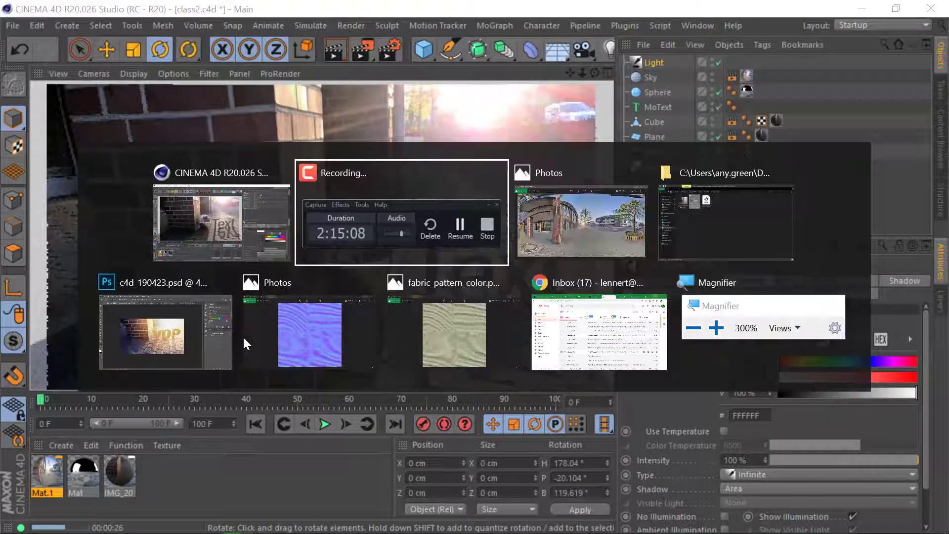
left_click(878, 490)
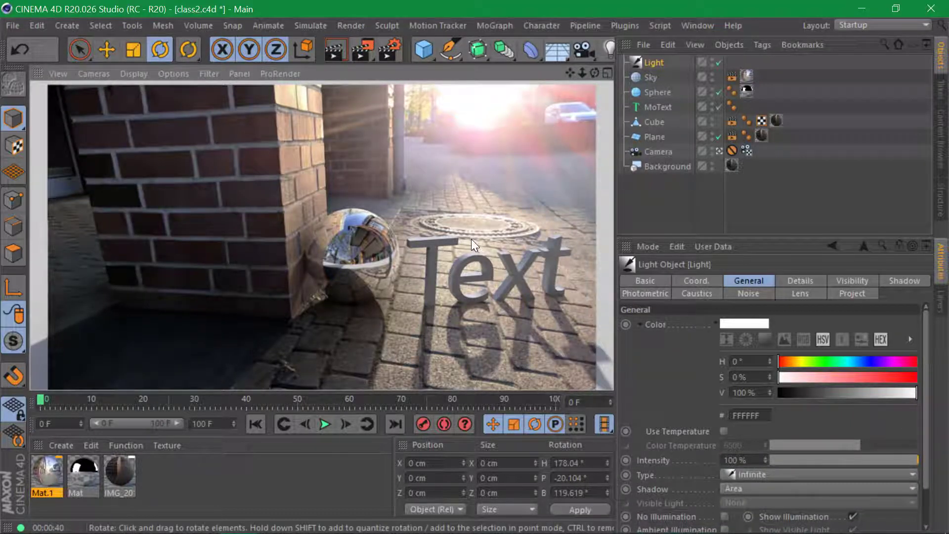
Examine the pillar and text shadows from outside the scene camera, and render the camera view again
left_click(720, 150)
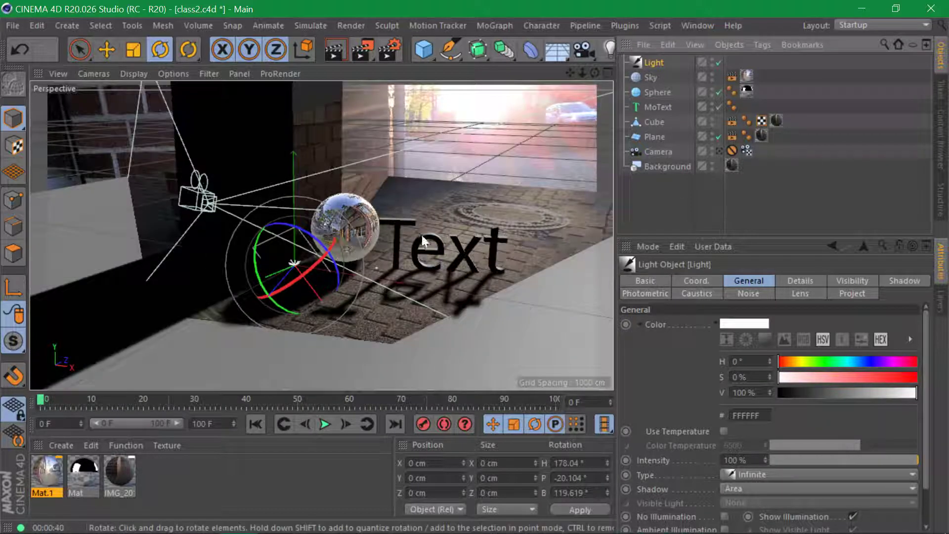
left_click(719, 151)
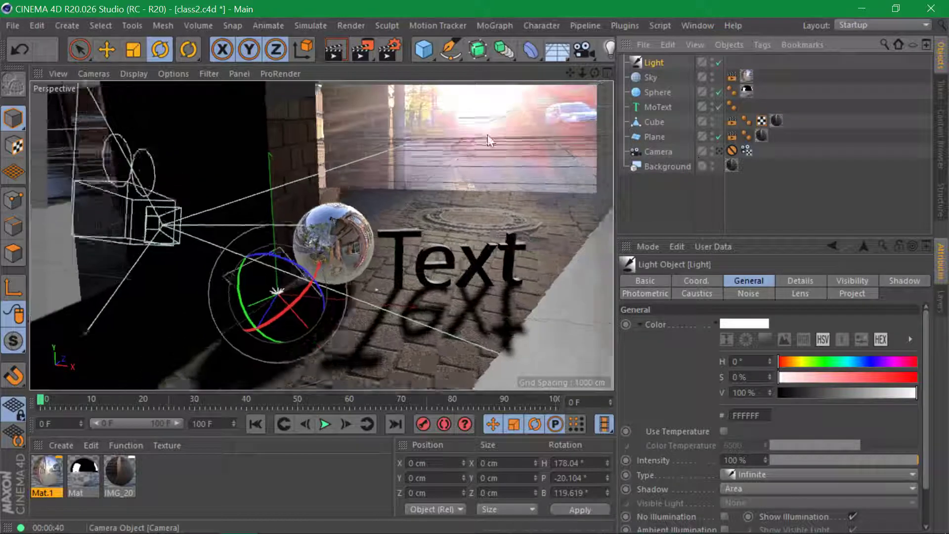
left_click(336, 50)
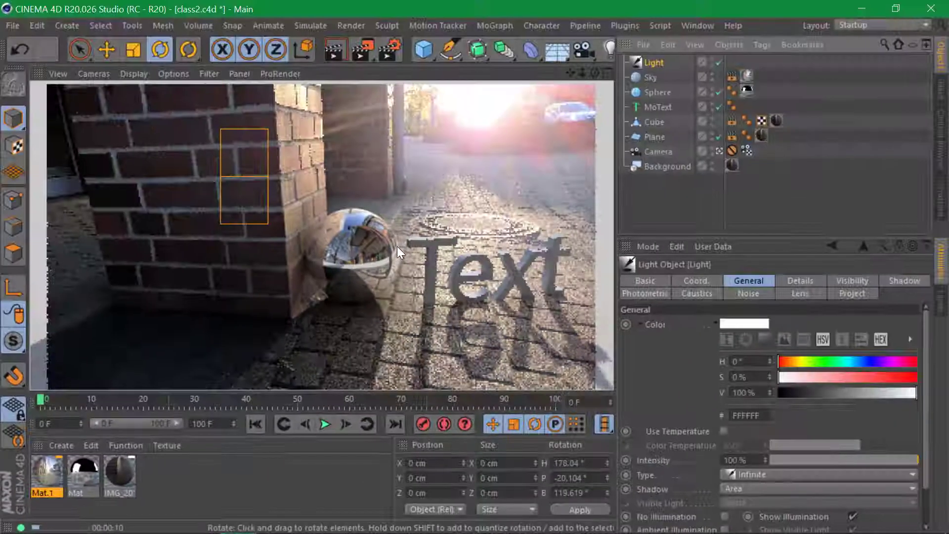
left_click(718, 151)
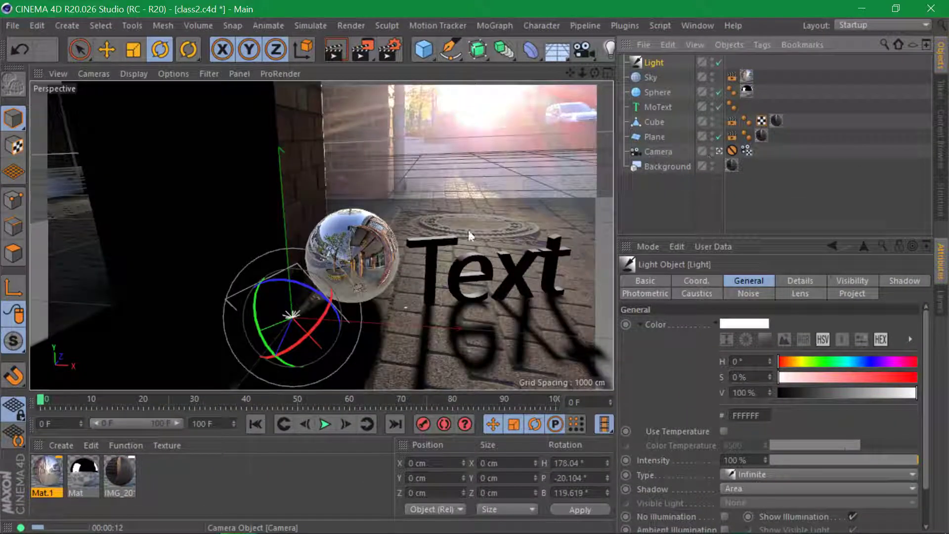
left_click_drag(435, 228, 239, 307, "alt")
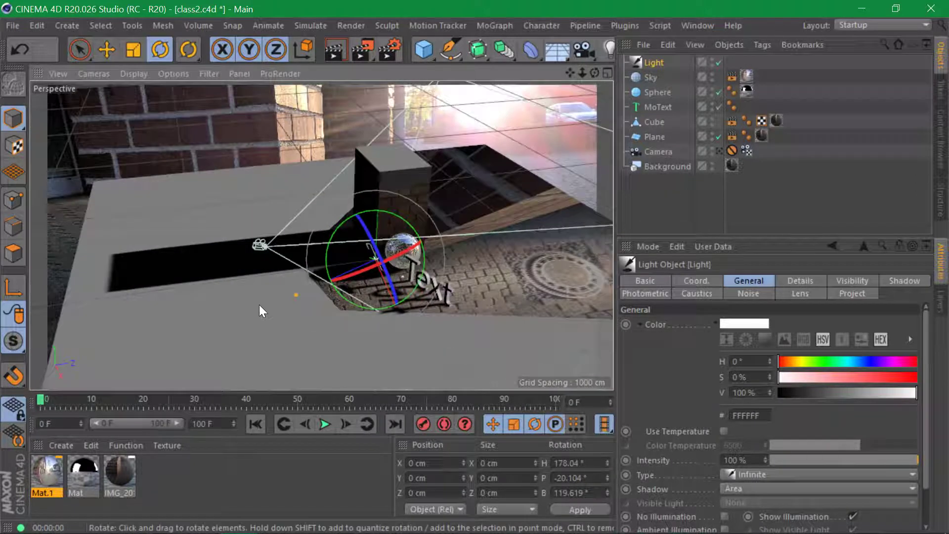
Create a new material with Color and Reflectance disabled, and enable Alpha with a Color shader as its texture
double_click(203, 468)
double_click(46, 477)
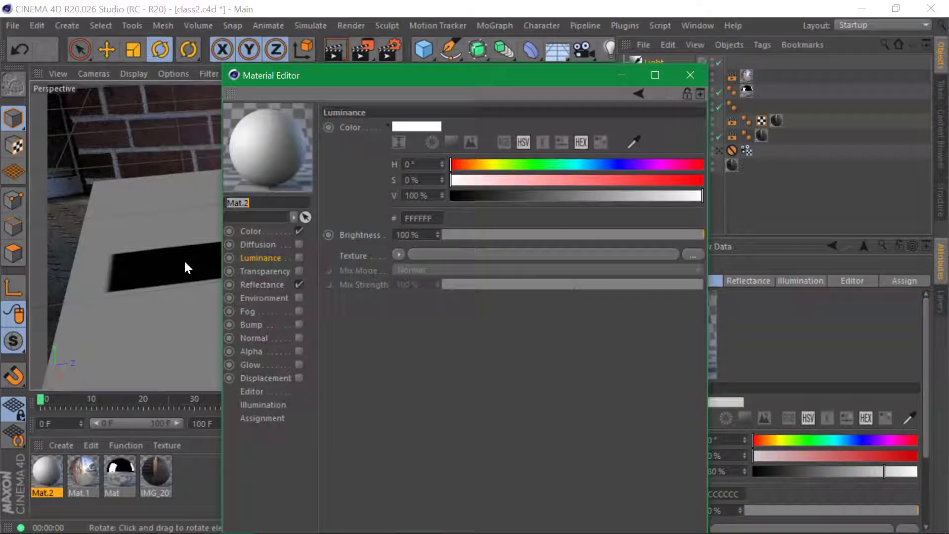
left_click(299, 231)
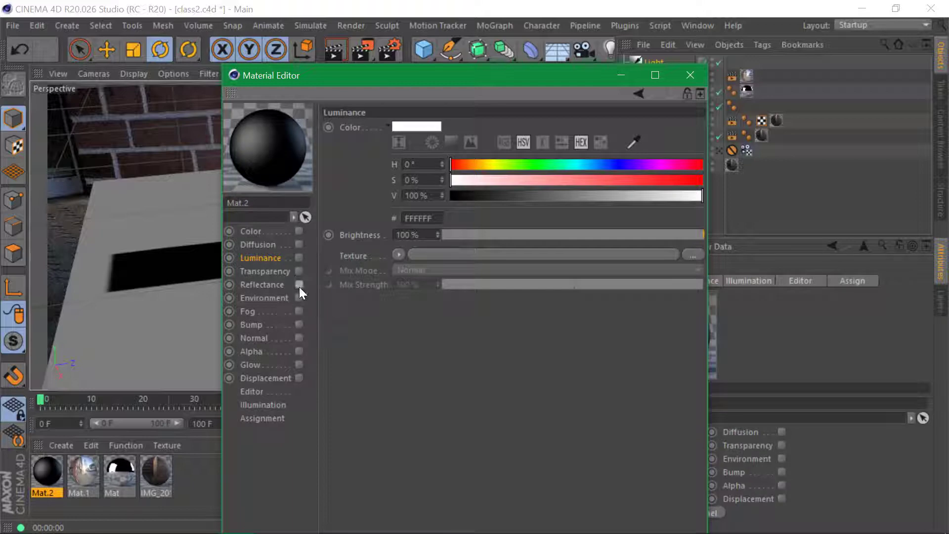
left_click(299, 285)
left_click(299, 351)
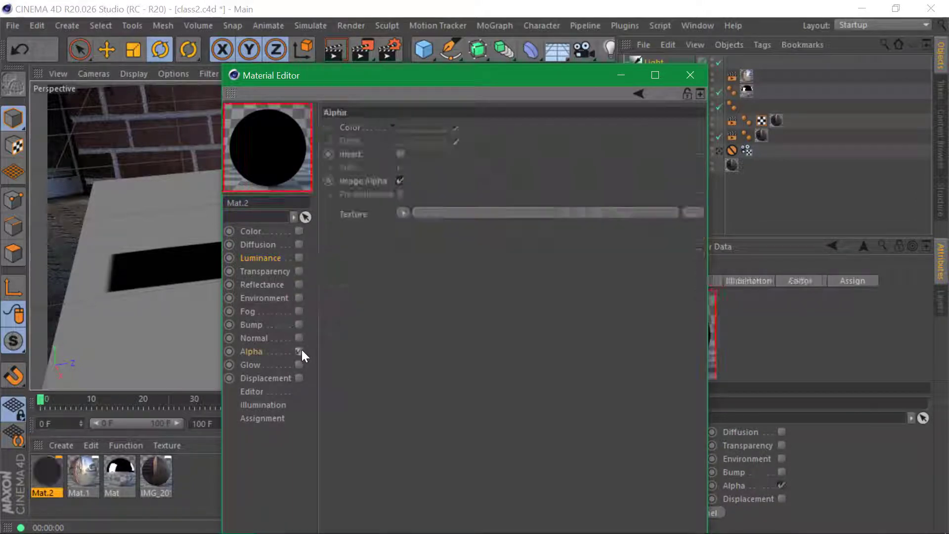
left_click(399, 214)
left_click(419, 305)
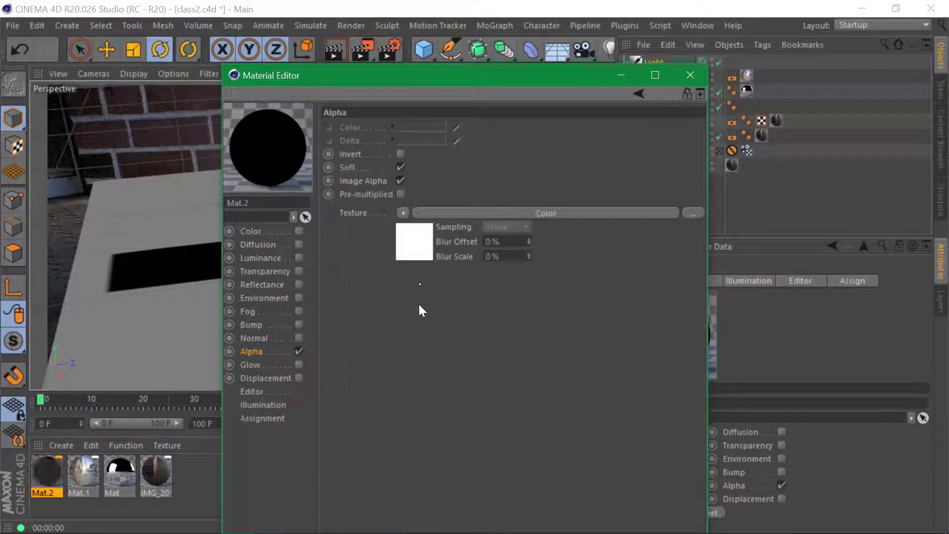
Set the Alpha channel's Color shader to black, with V at 0%, and close the material's editor
left_click(420, 257)
left_click_drag(385, 296, 385, 304)
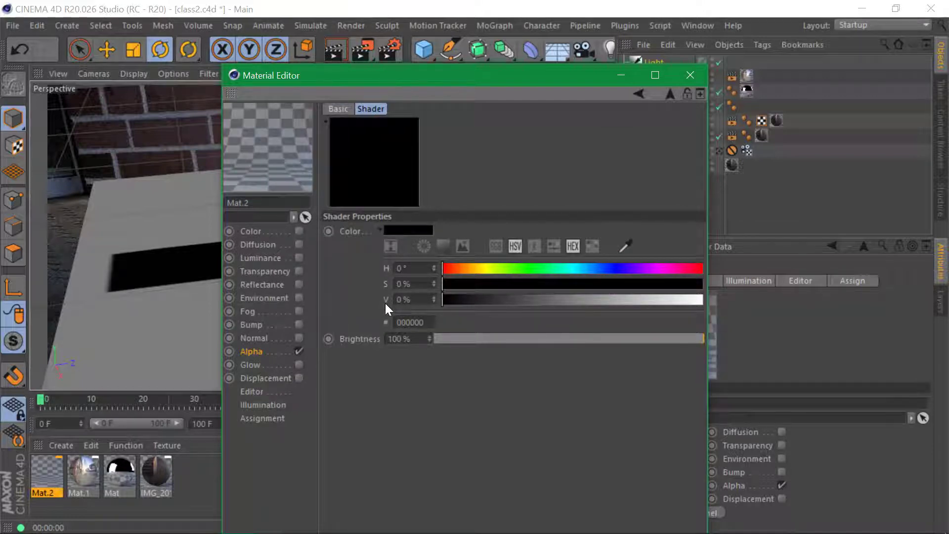
left_click(690, 75)
Apply Mat.2 to the Plane ahead of its photo texture tag, copy that tag to the Cube likewise, and look through the scene camera
left_click_drag(55, 472, 658, 138)
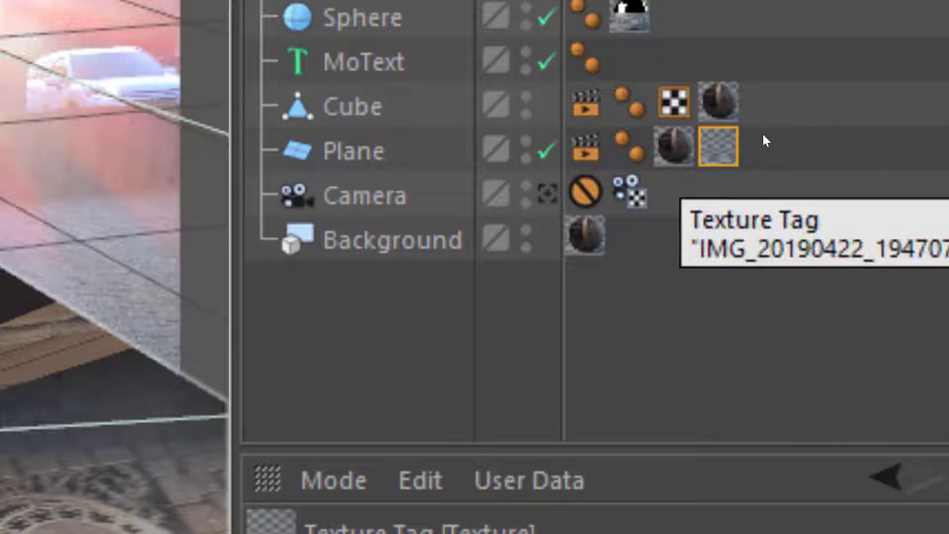
left_click_drag(747, 139, 756, 140)
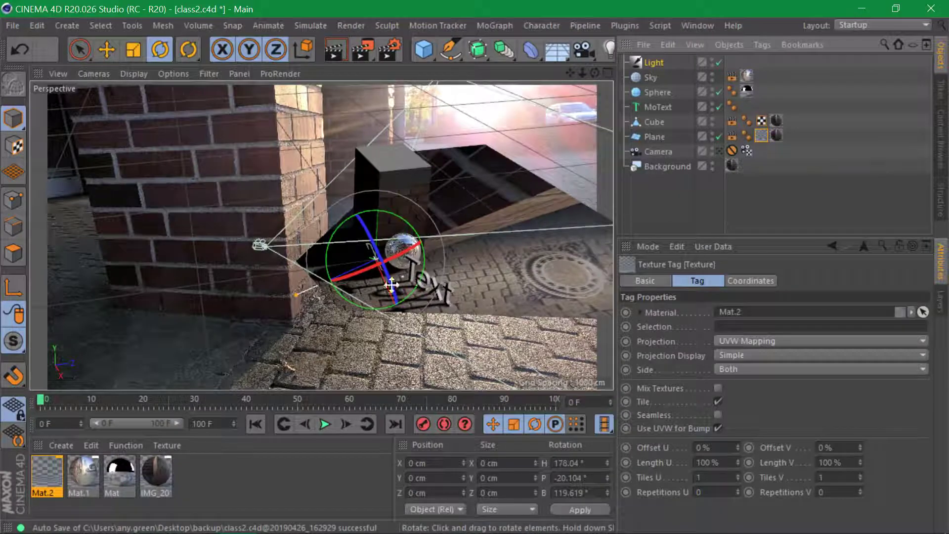
mouse_move(764, 136)
left_mouse_down()
mouse_move(791, 138)
mouse_move(756, 135)
left_mouse_up()
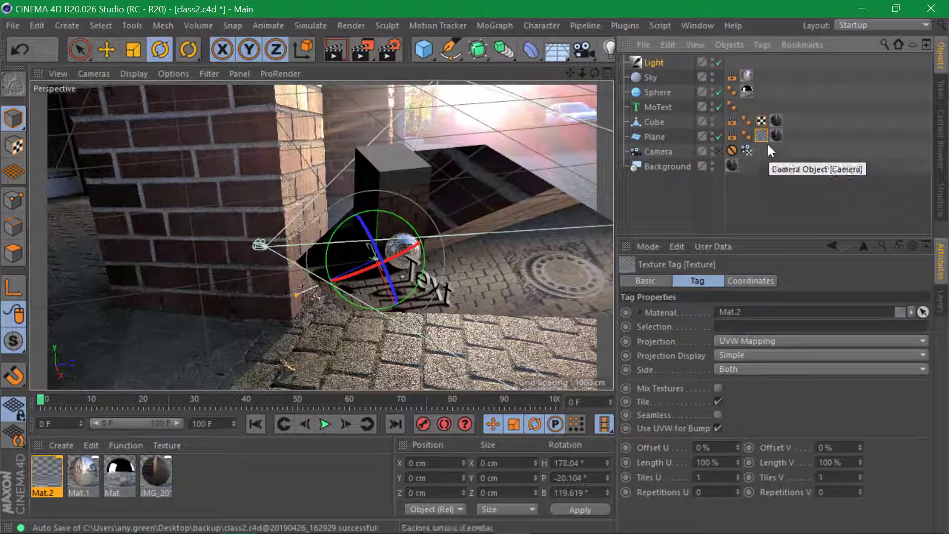
left_click_drag(768, 139, 770, 123, "ctrl")
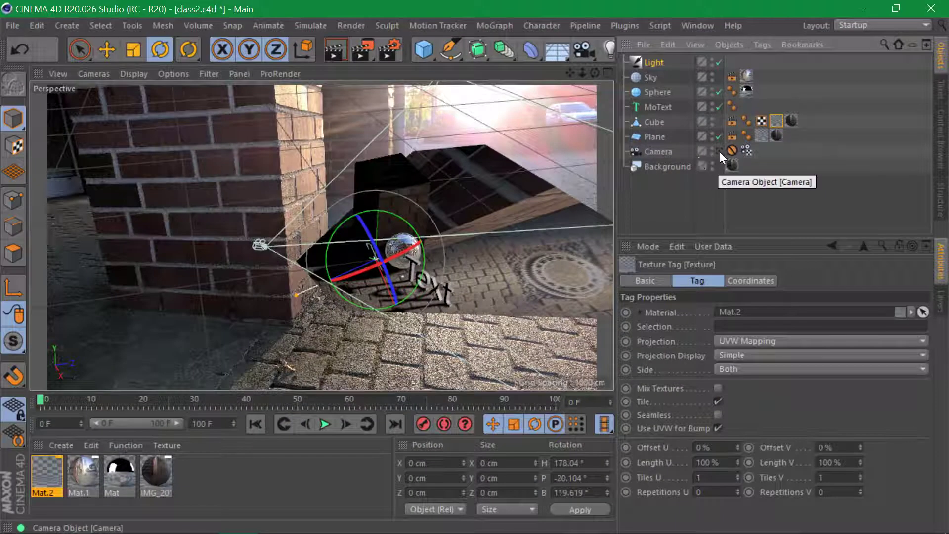
left_click(719, 150)
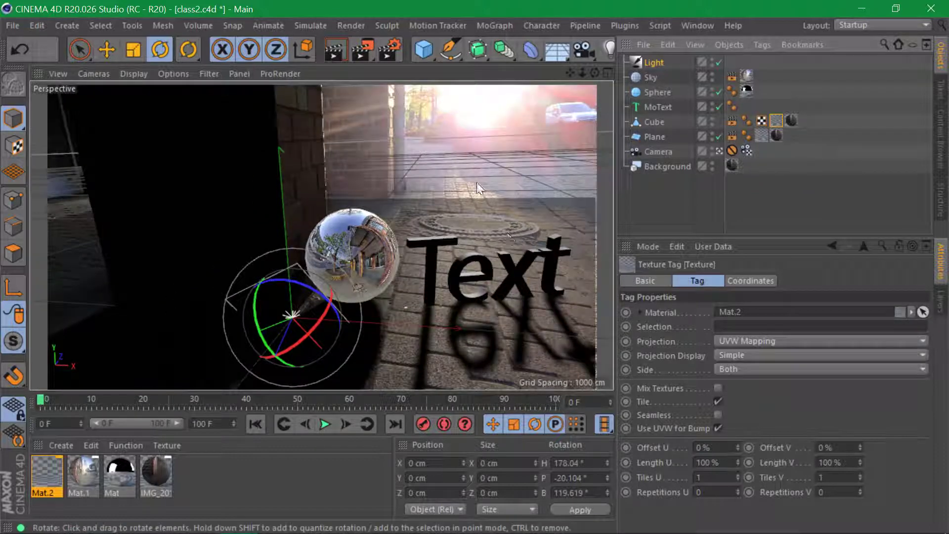
Set the render output size to 480 x 270 pixels
left_click(388, 48)
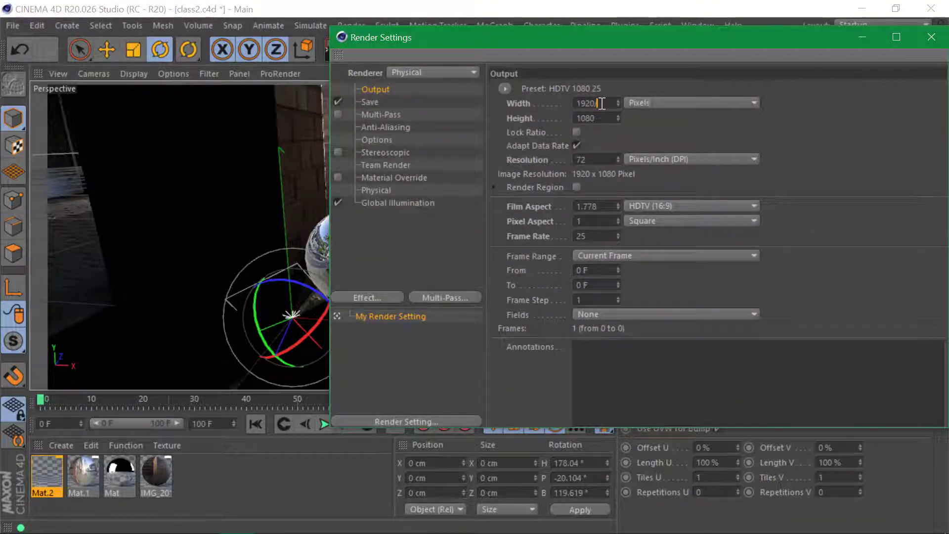
key("BackSpace")
key("BackSpace")
key("BackSpace")
key("BackSpace")
type("480")
key("Return")
left_click(598, 117)
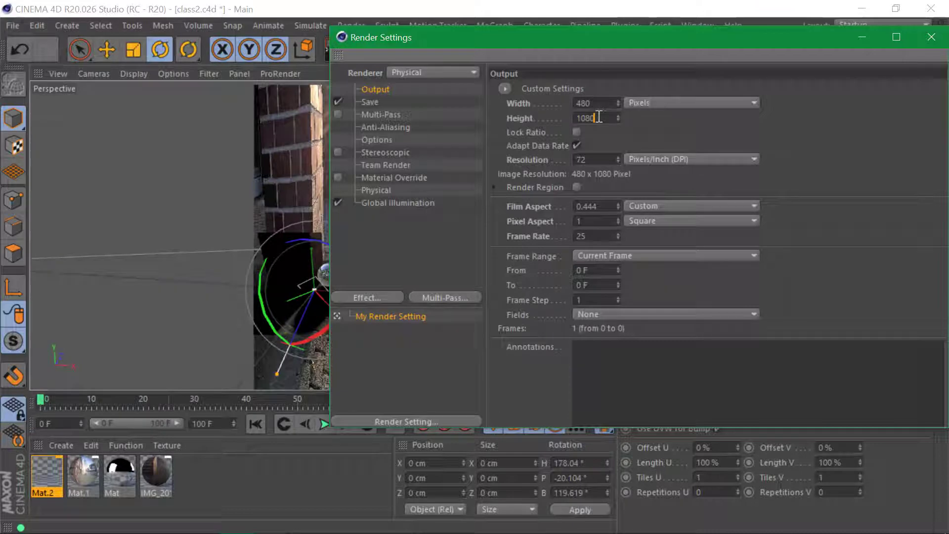
key("BackSpace")
key("BackSpace")
key("BackSpace")
key("BackSpace")
type("270")
key("Return")
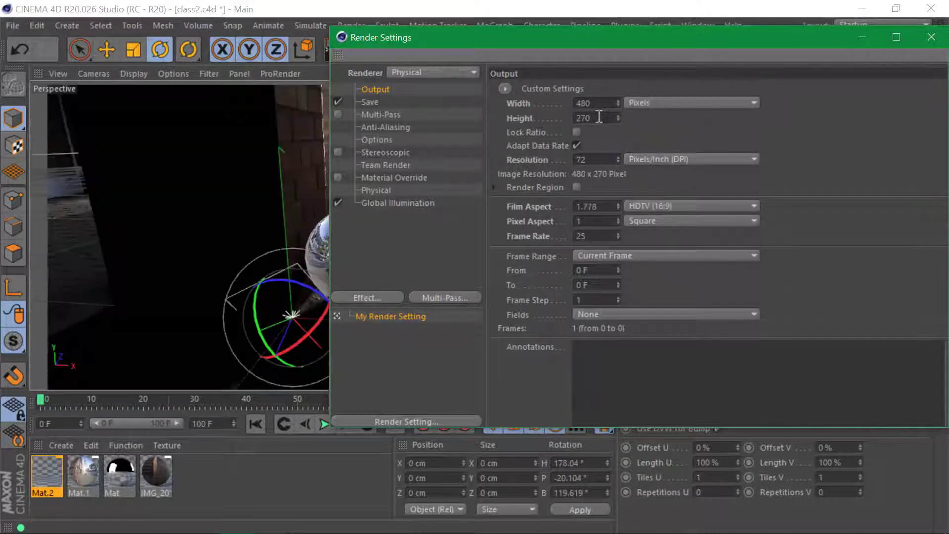
Set the render's save file to test on the Desktop and close the render settings
left_click(368, 115)
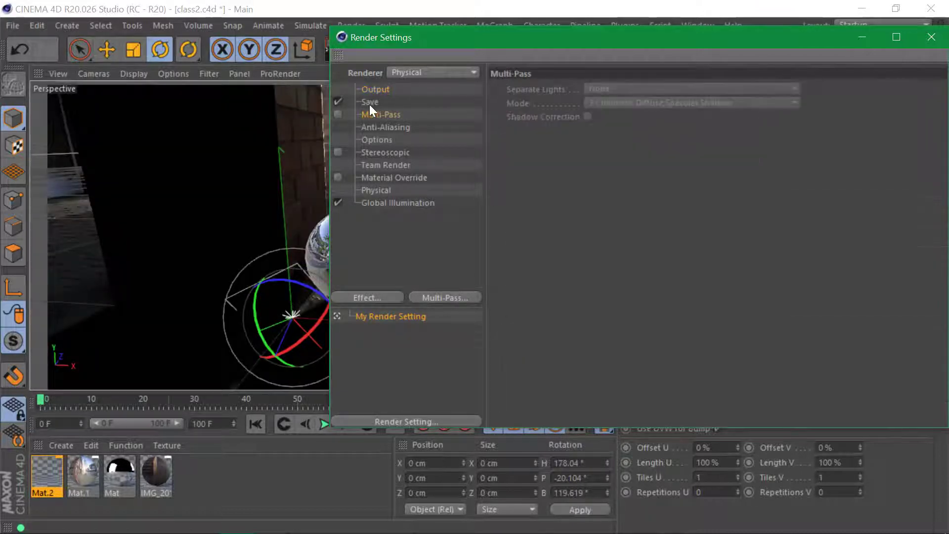
left_click(370, 104)
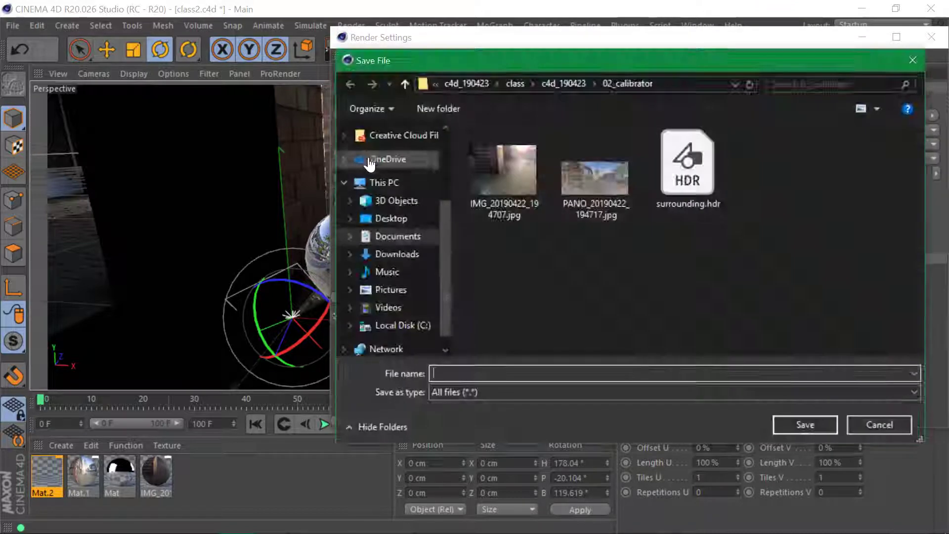
left_click(385, 219)
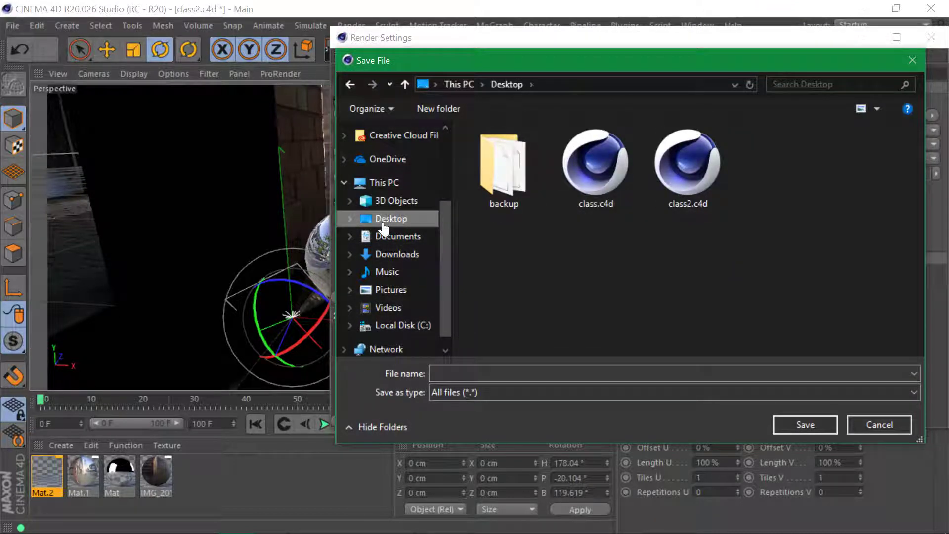
left_click(804, 430)
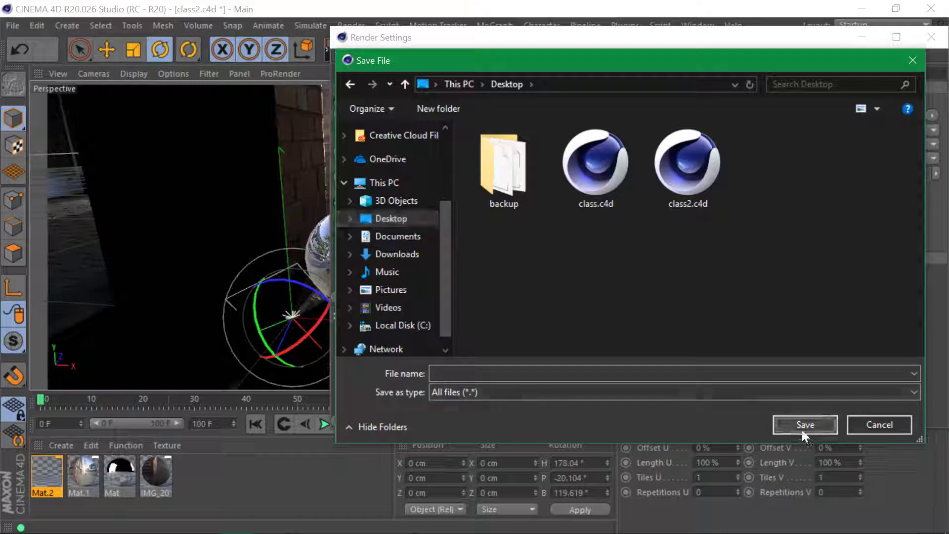
left_click(775, 374)
type("test")
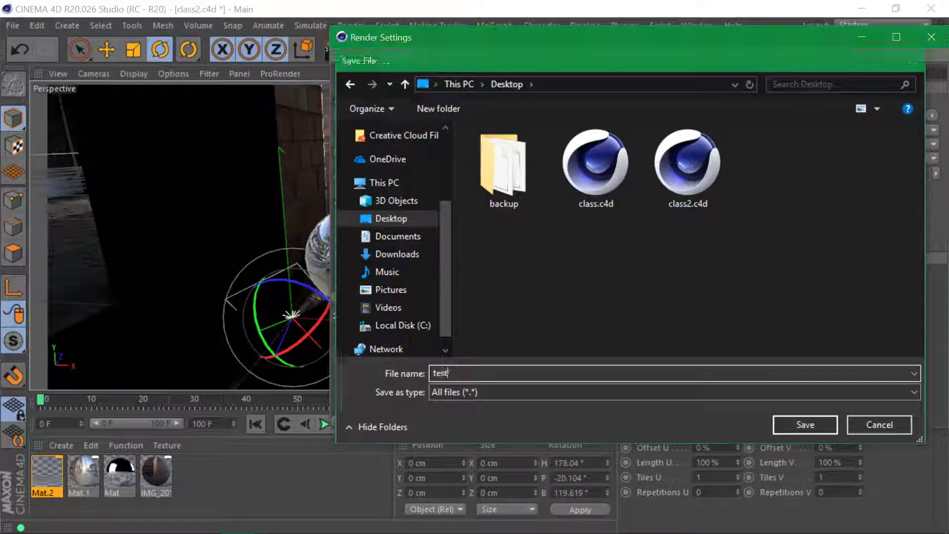
key("Return")
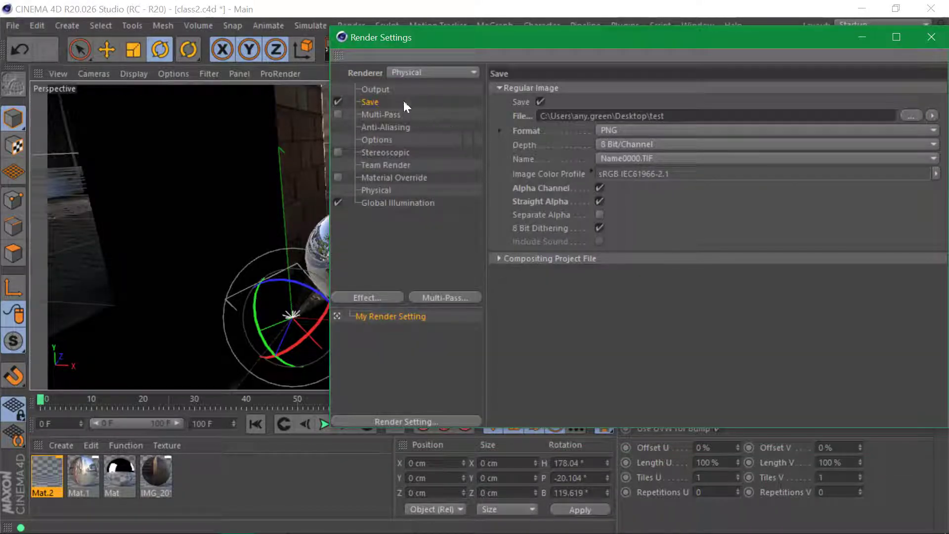
left_click(931, 37)
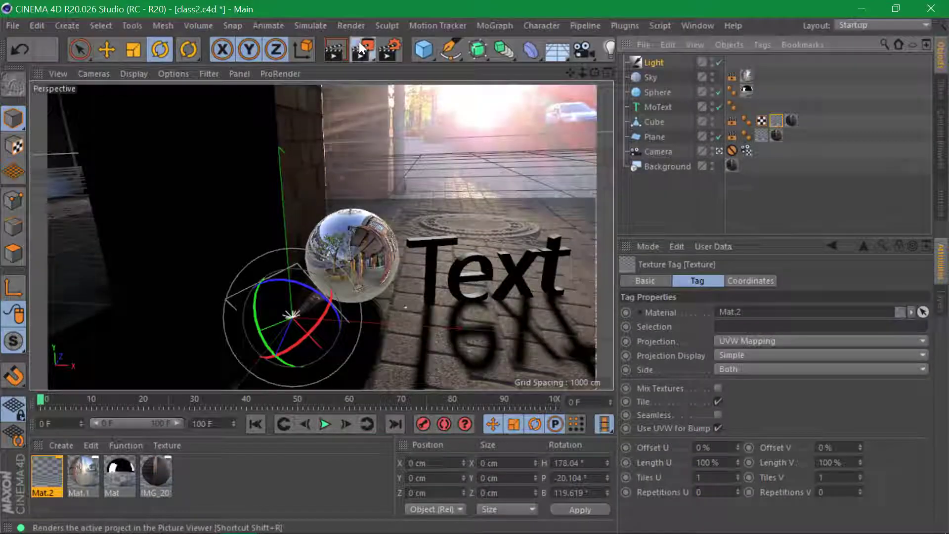
Render the scene to the Picture Viewer and examine the saved test.png from the desktop in the Photos app
left_click(381, 52)
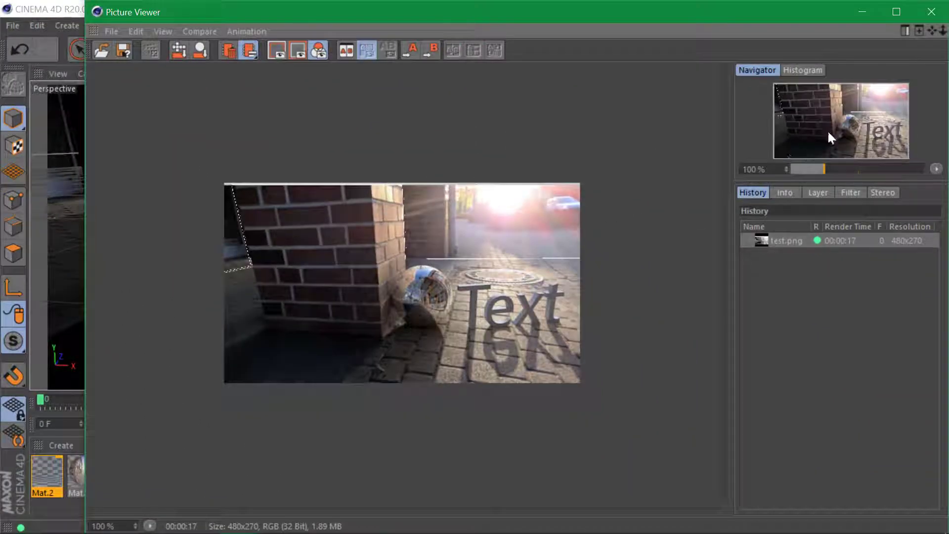
left_click(930, 14)
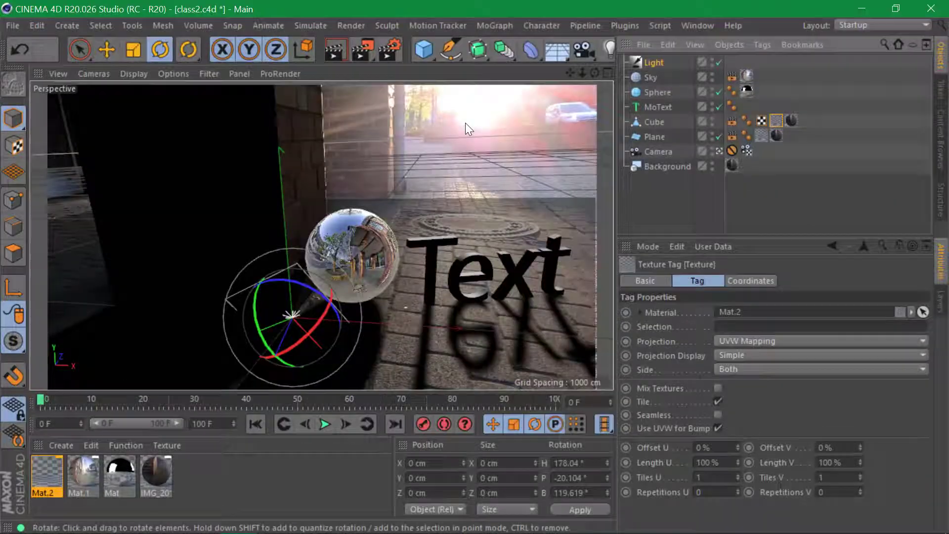
left_click(396, 53)
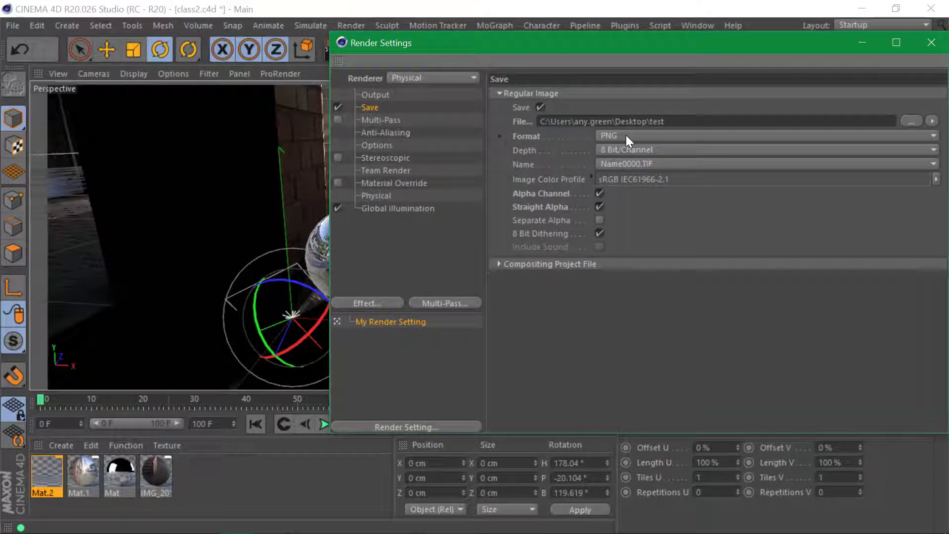
left_click(868, 42)
left_click(860, 9)
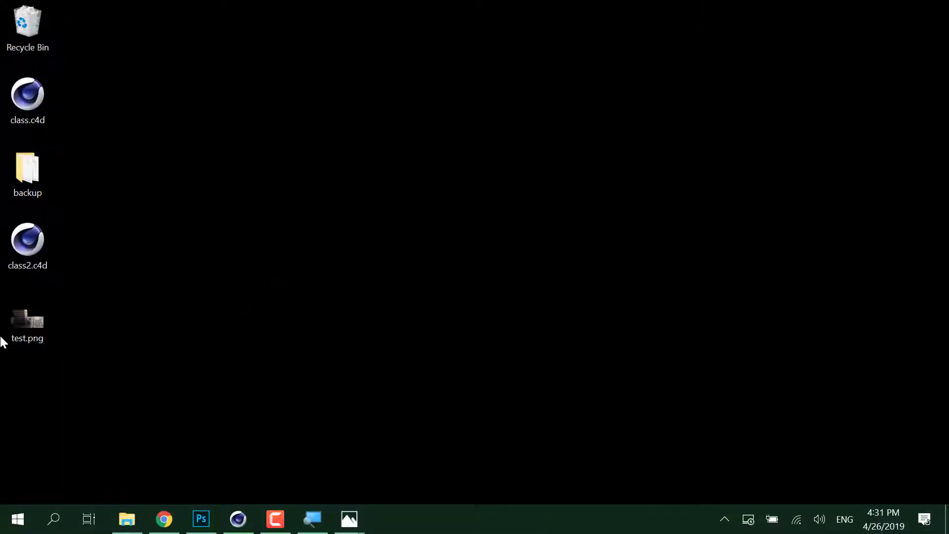
double_click(46, 319)
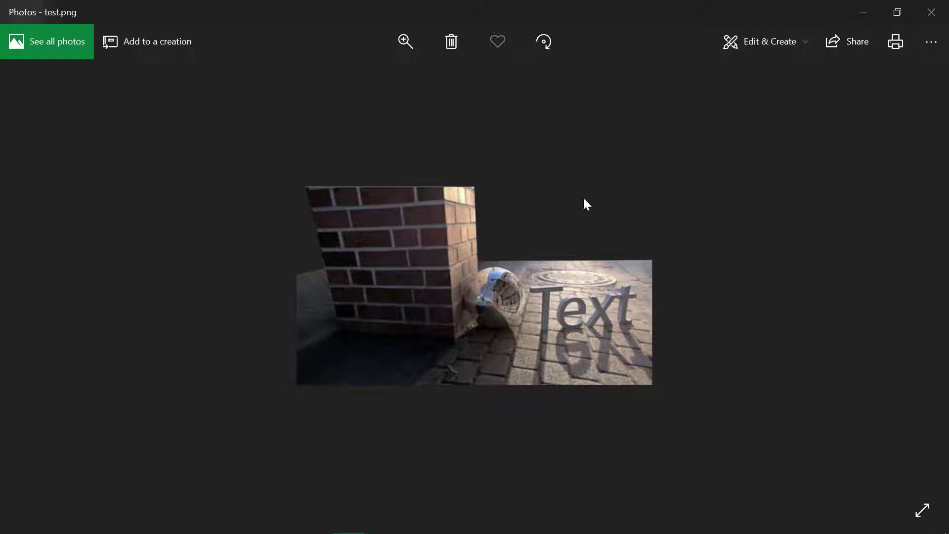
left_click(931, 12)
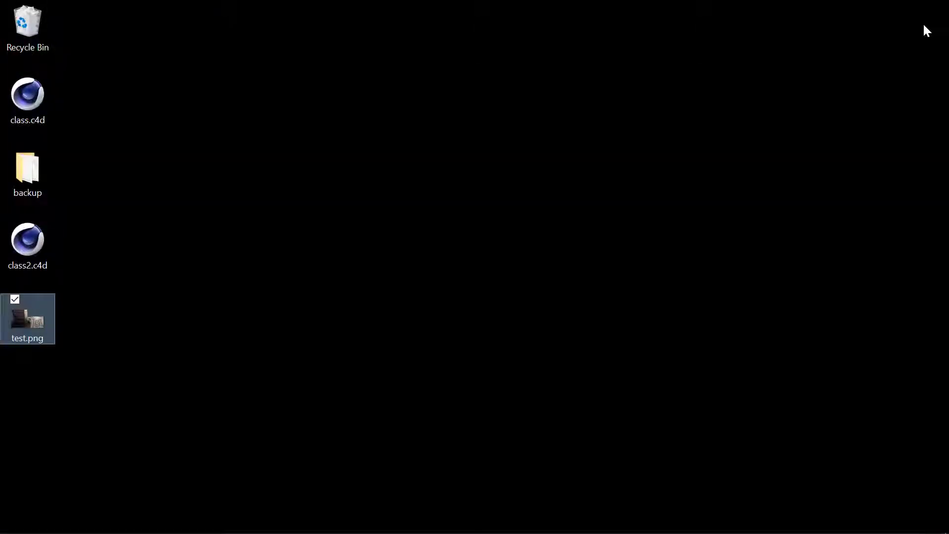
Switch back to Cinema 4D, disable Alpha Channel for the saved image, and render to the Picture Viewer again, overwriting test.png
mouse_move(202, 519)
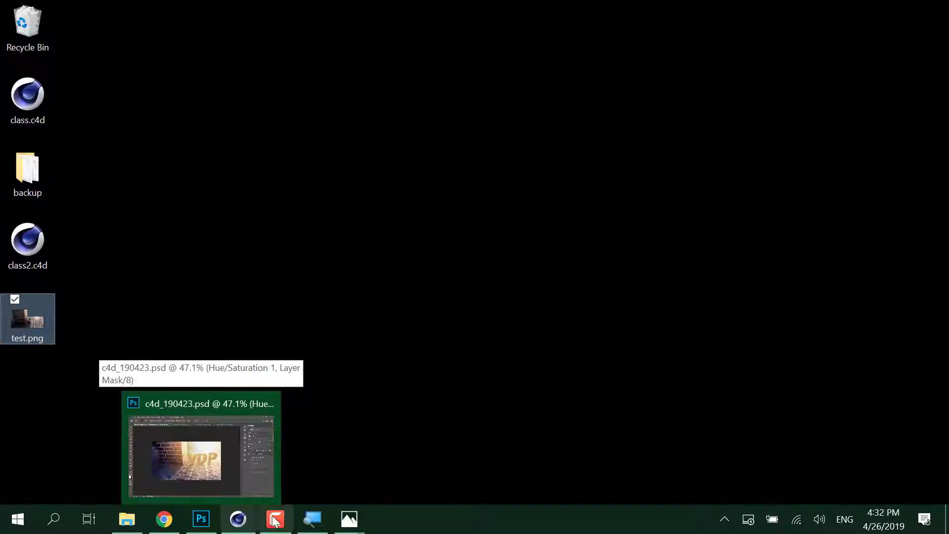
left_click(239, 519)
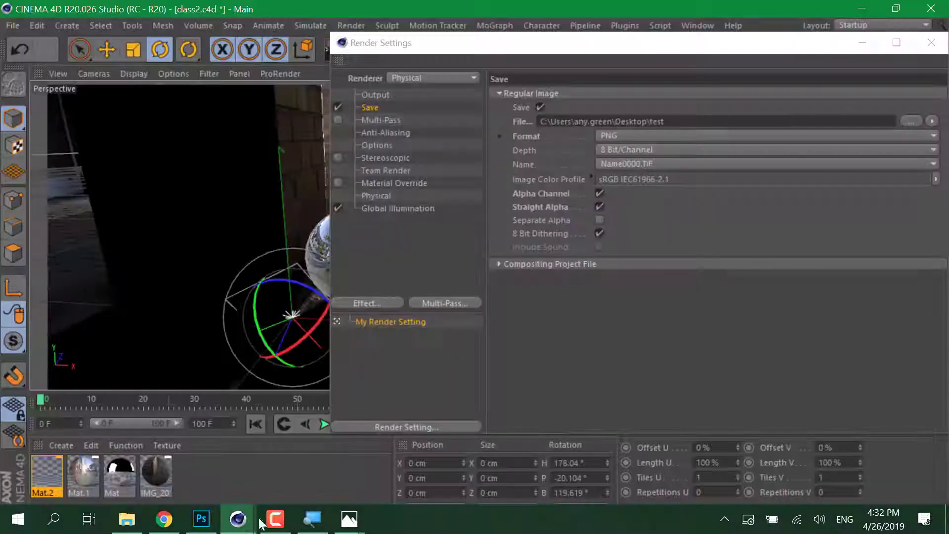
left_click(600, 193)
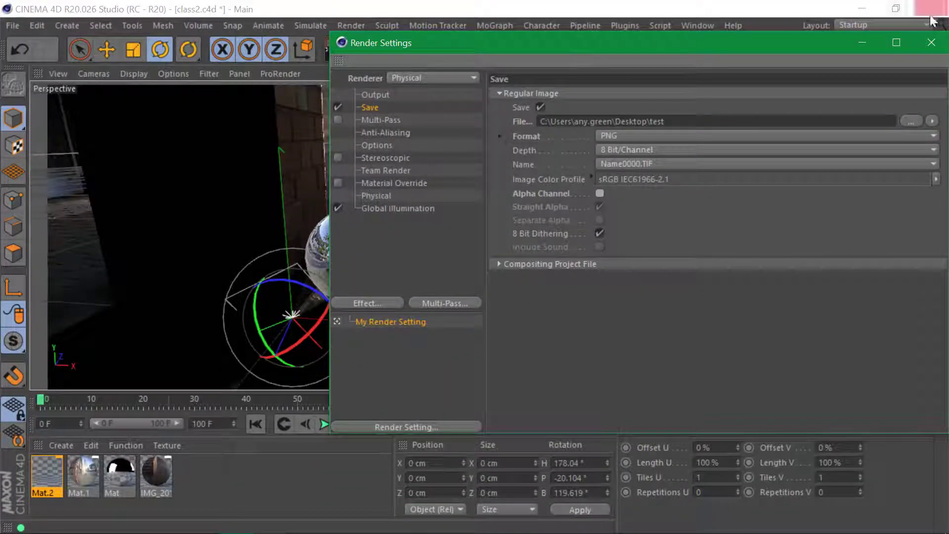
left_click(932, 42)
left_click(362, 48)
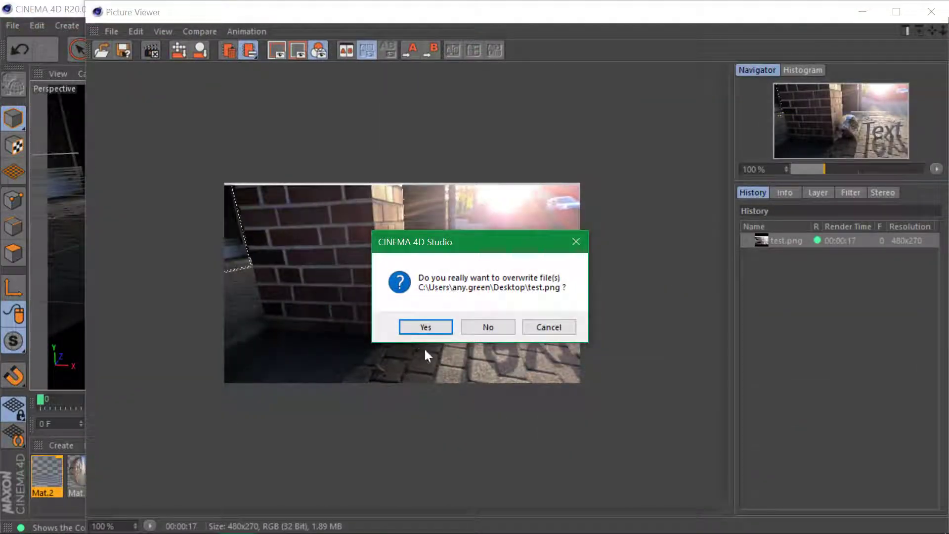
left_click(424, 327)
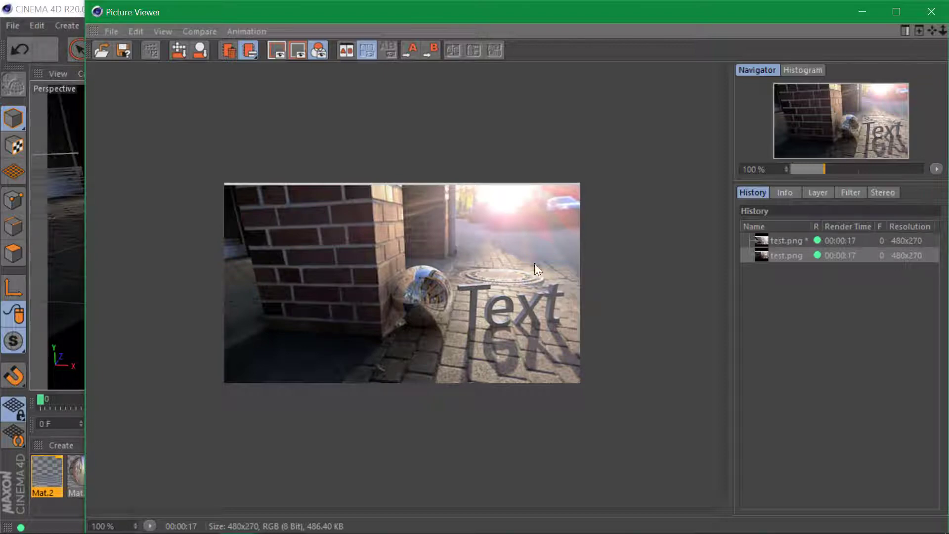
left_click(863, 12)
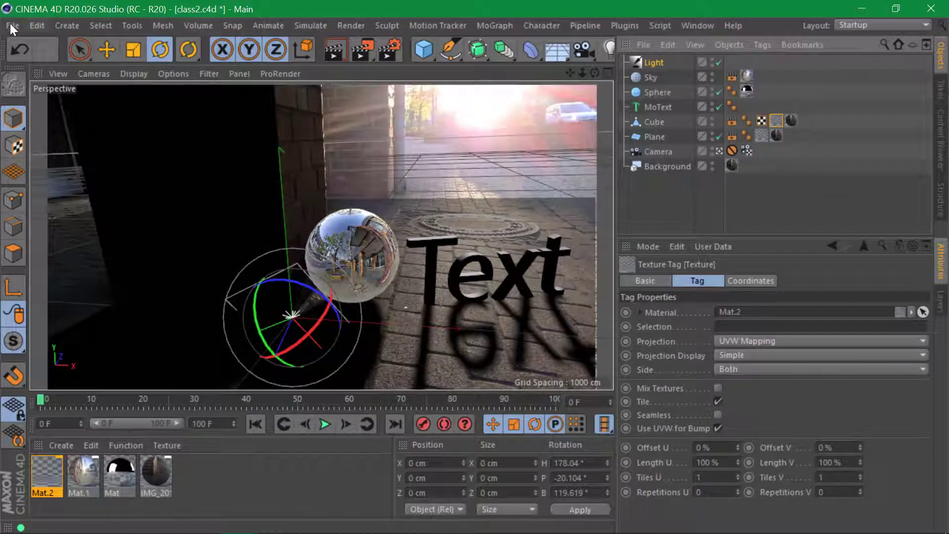
left_click(11, 25)
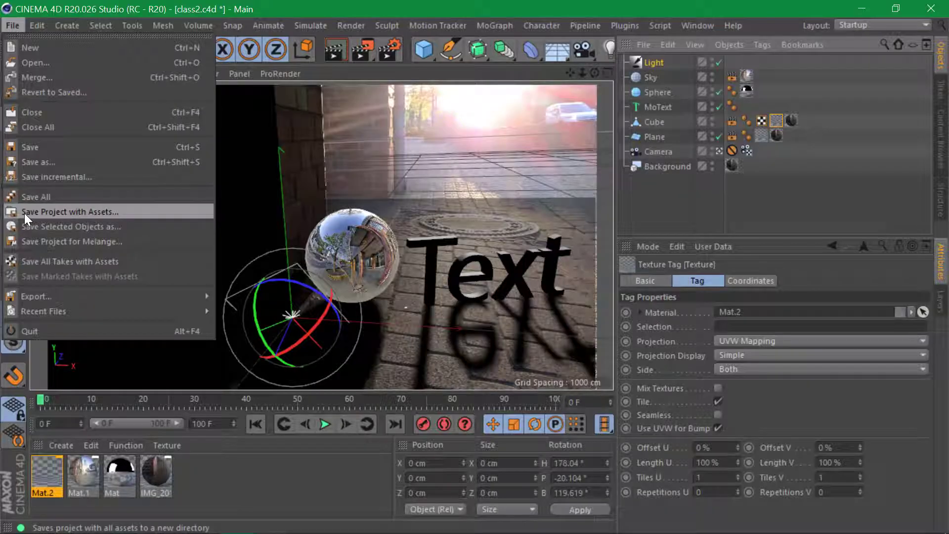
left_click(728, 201)
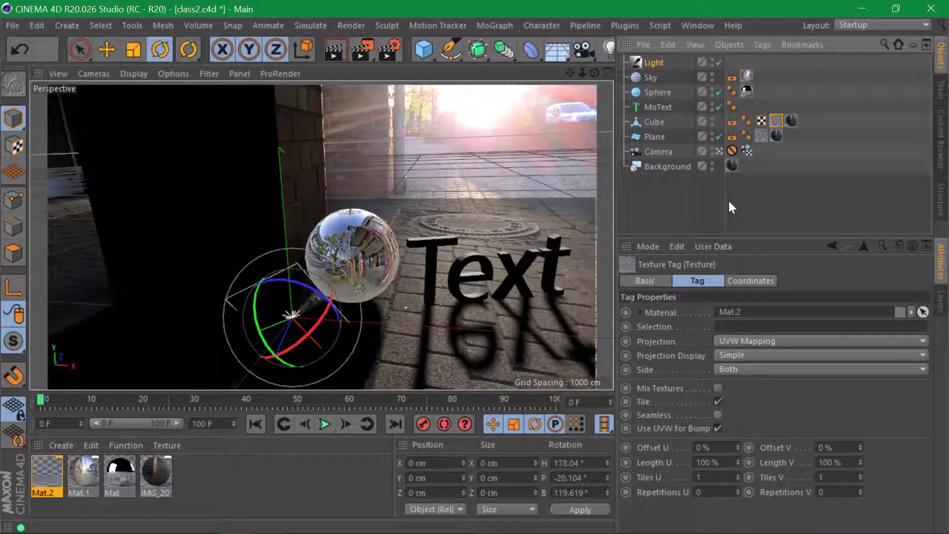